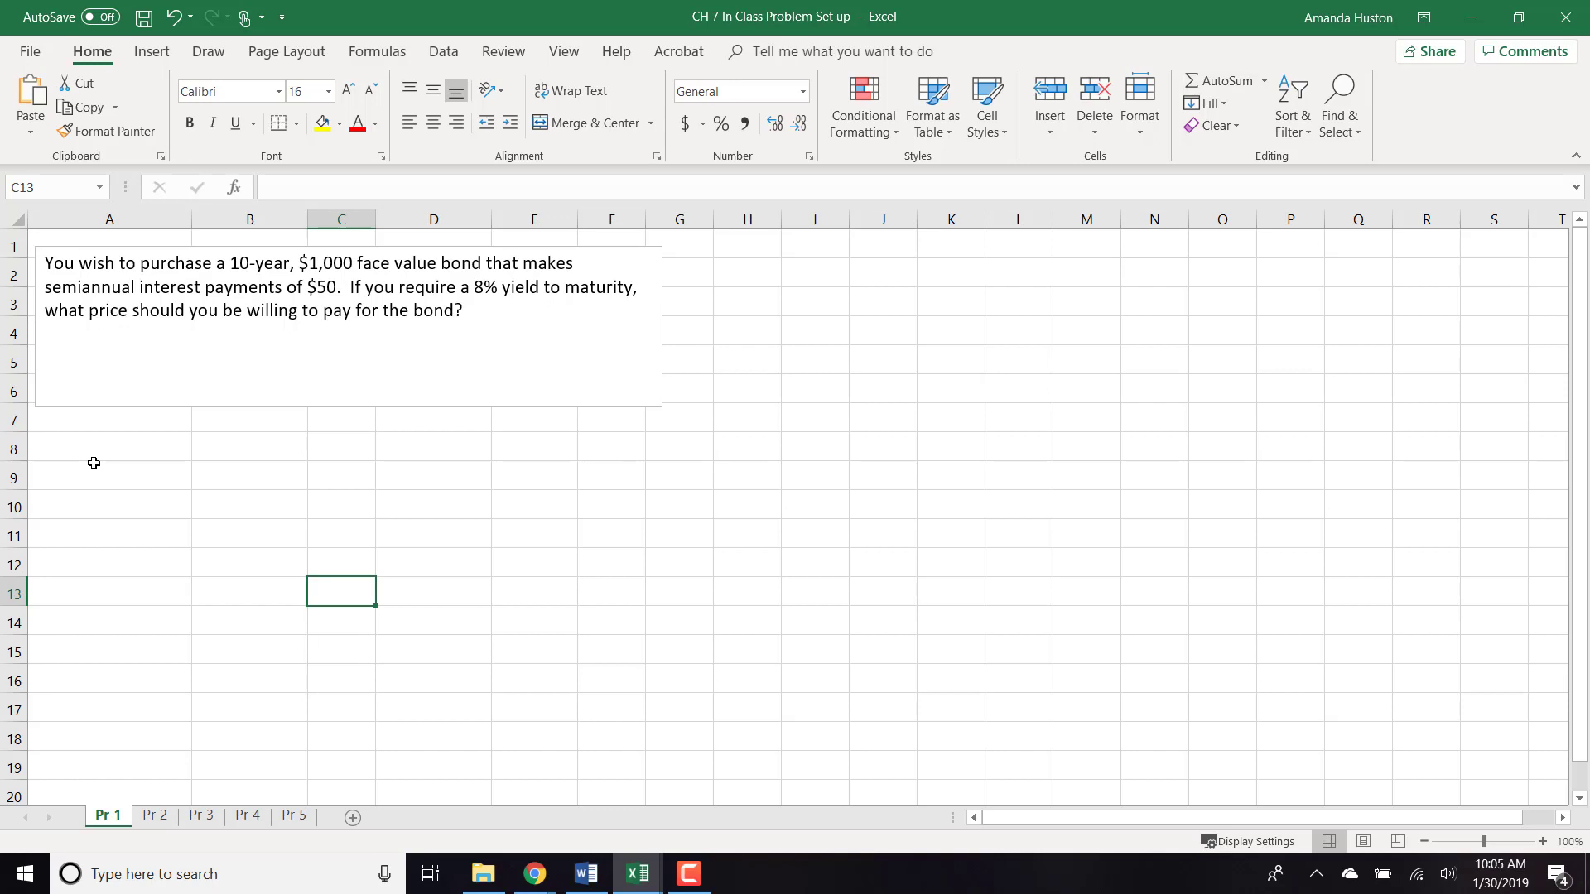
- Enter the labels PV, FV and PMT in cells A9, A10 and A11
{"action": "left_click", "coordinate": [94, 463]}
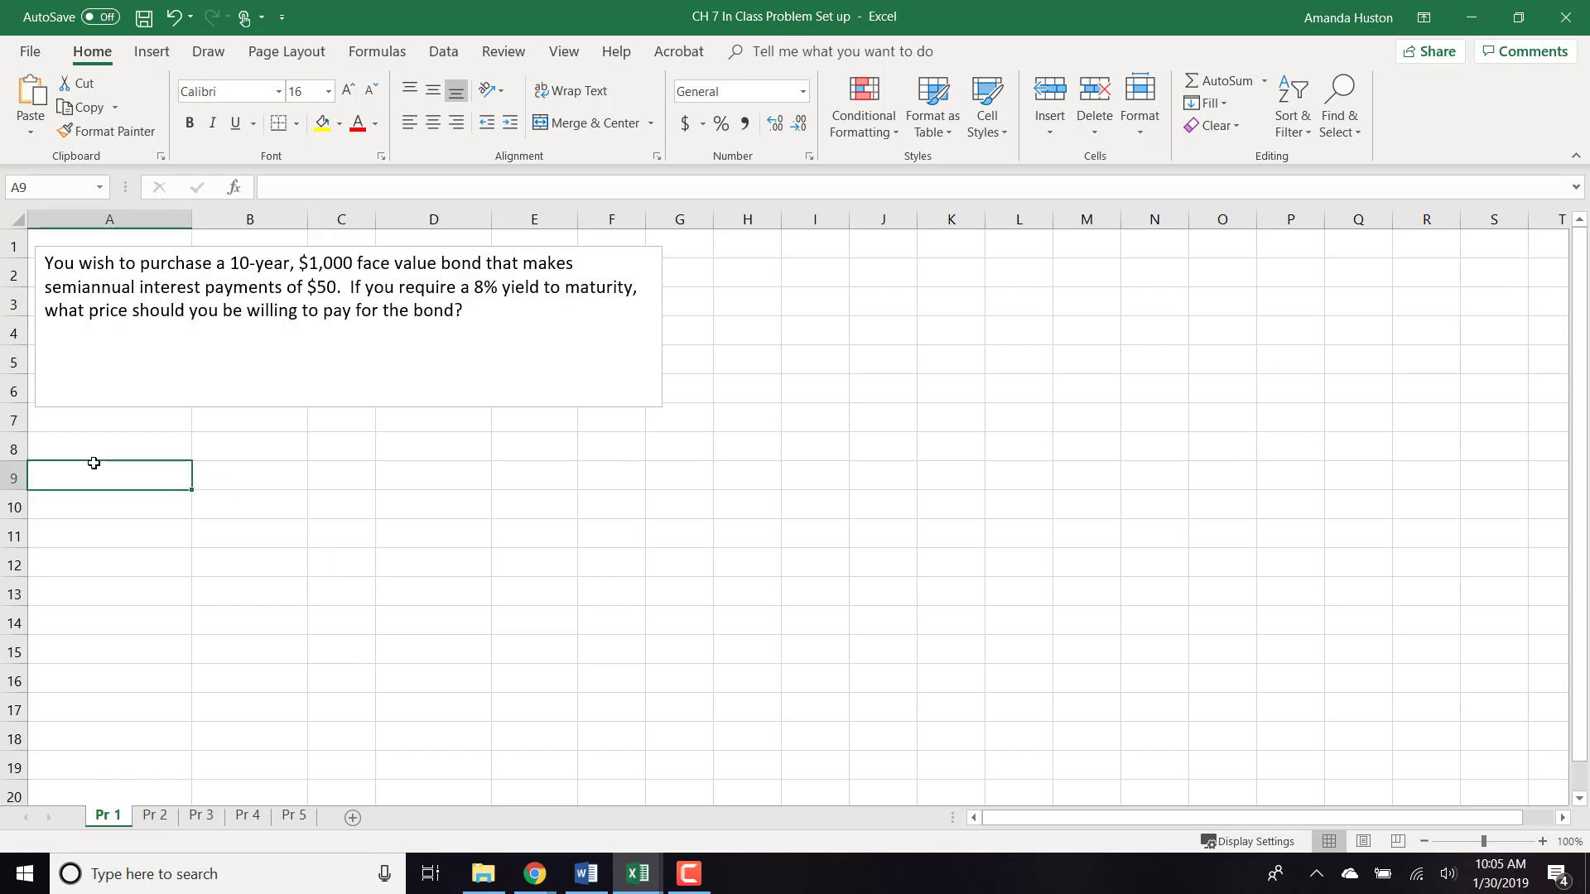
{"action": "type", "text": "PV"}
{"action": "key", "text": "Return"}
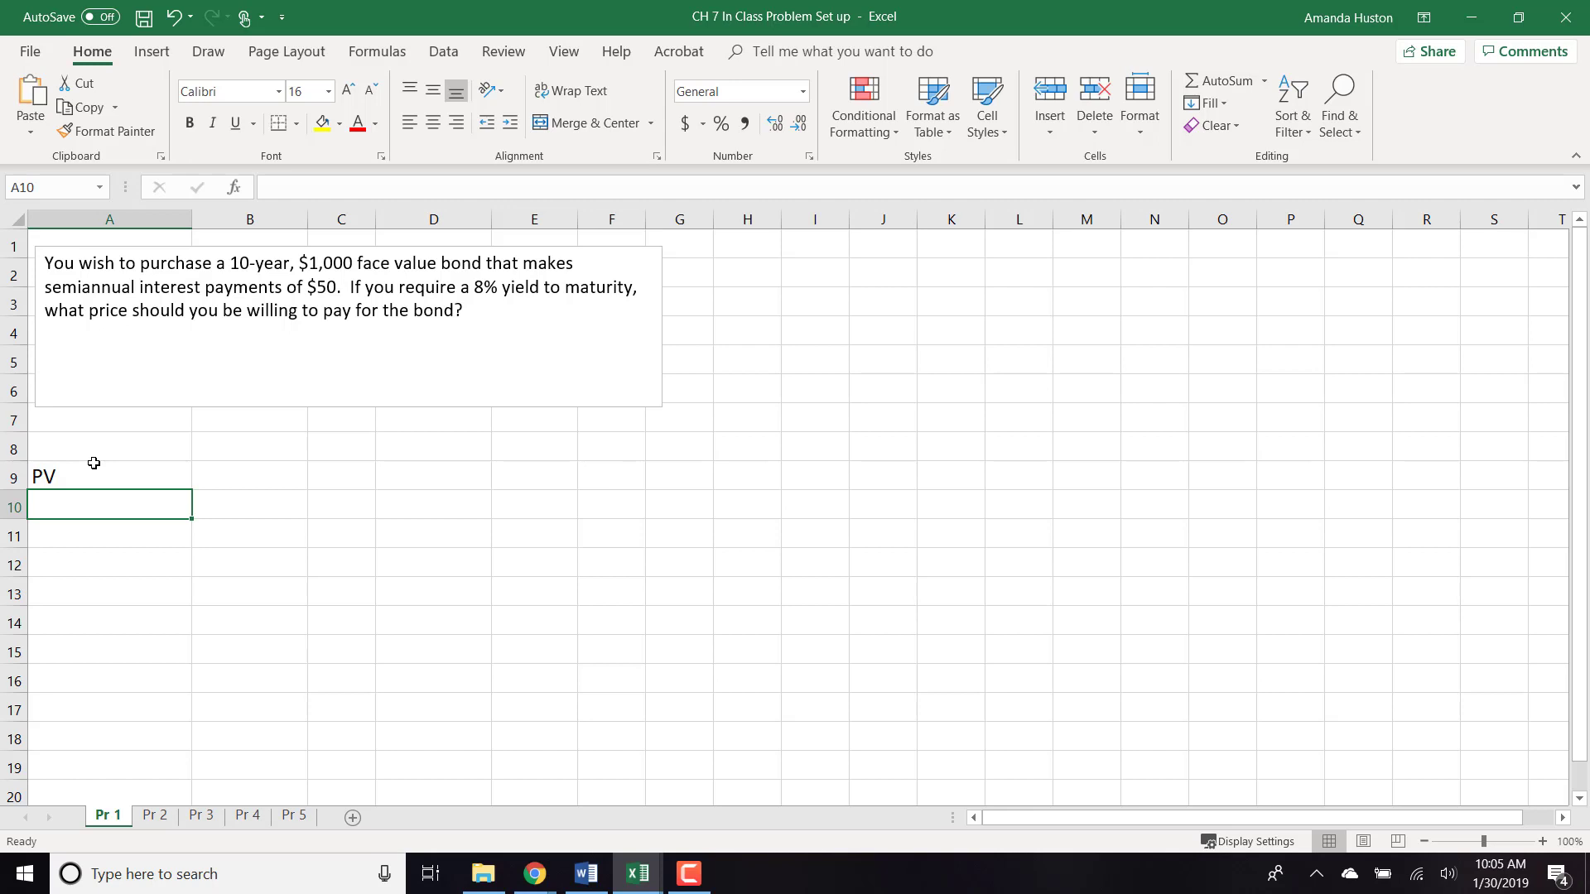
{"action": "type", "text": "FV"}
{"action": "key", "text": "Return"}
{"action": "type", "text": "PMHT"}
{"action": "key", "text": "BackSpace"}
{"action": "key", "text": "BackSpace"}
{"action": "type", "text": "T"}
{"action": "key", "text": "Return"}
- Add the labels "k (rate)" in cell A12 and "n (nper)" in cell A13
{"action": "type", "text": "k"}
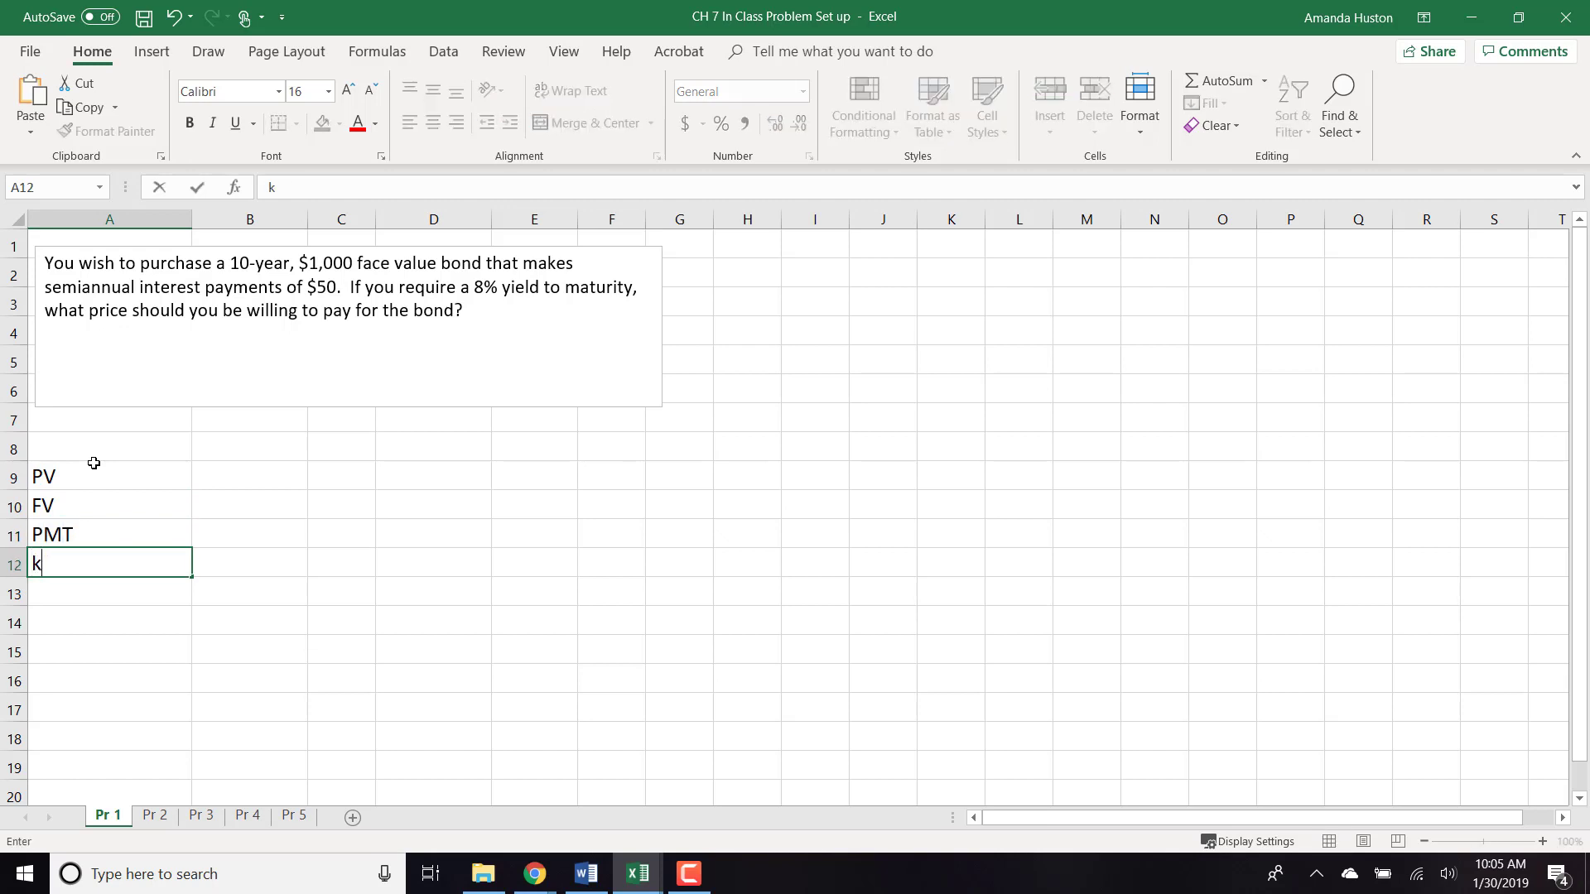
{"action": "type", "text": " (rate_"}
{"action": "key", "text": "Return"}
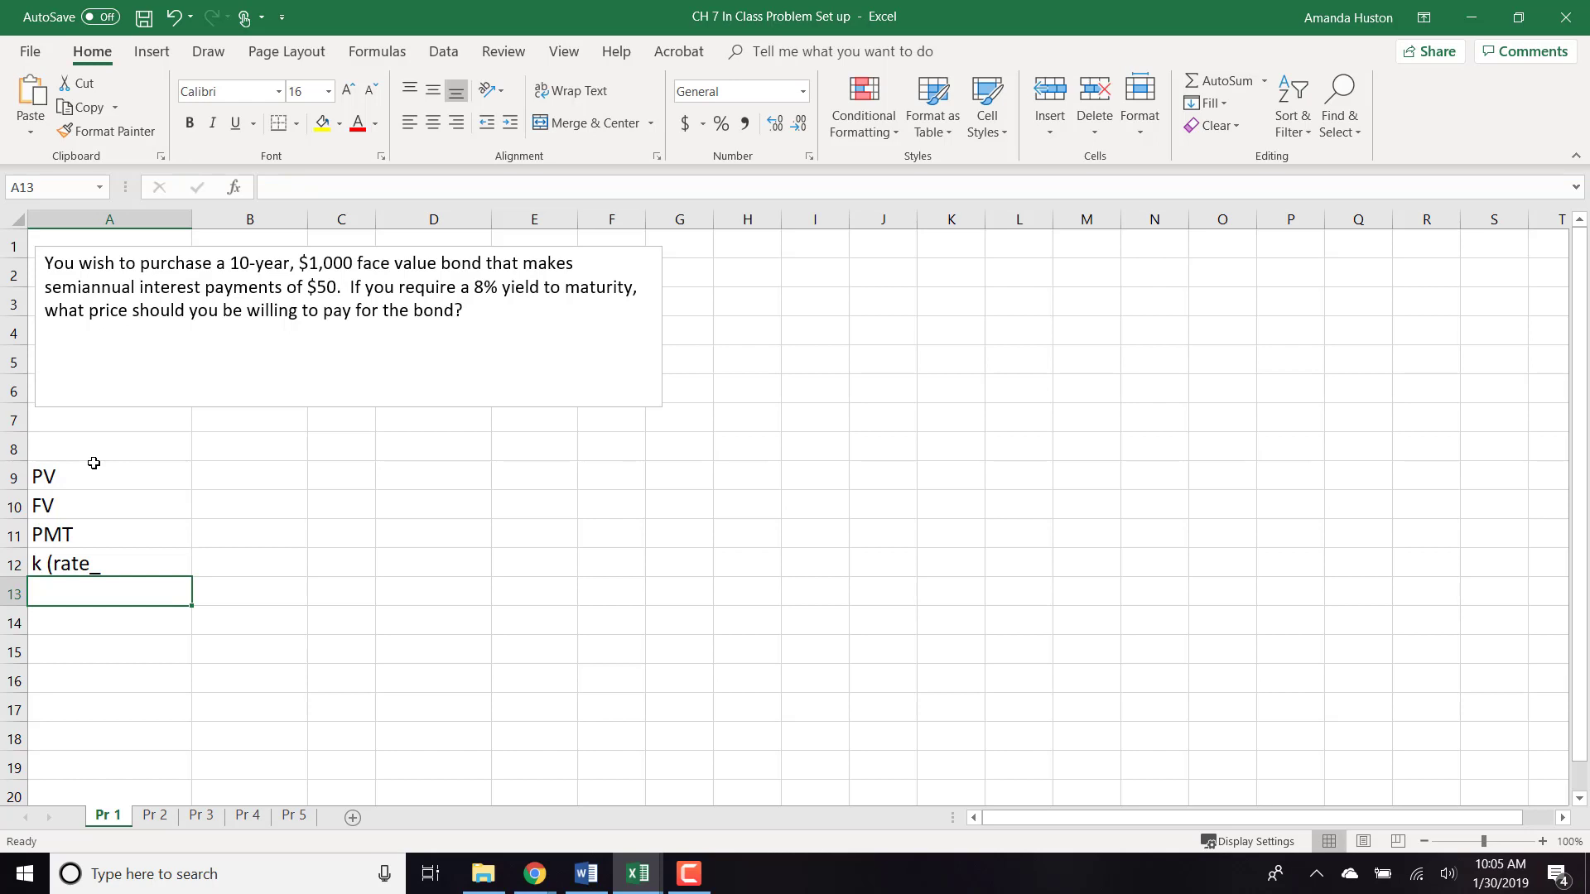
{"action": "double_click", "coordinate": [113, 570]}
{"action": "key", "text": "BackSpace"}
{"action": "type", "text": ")"}
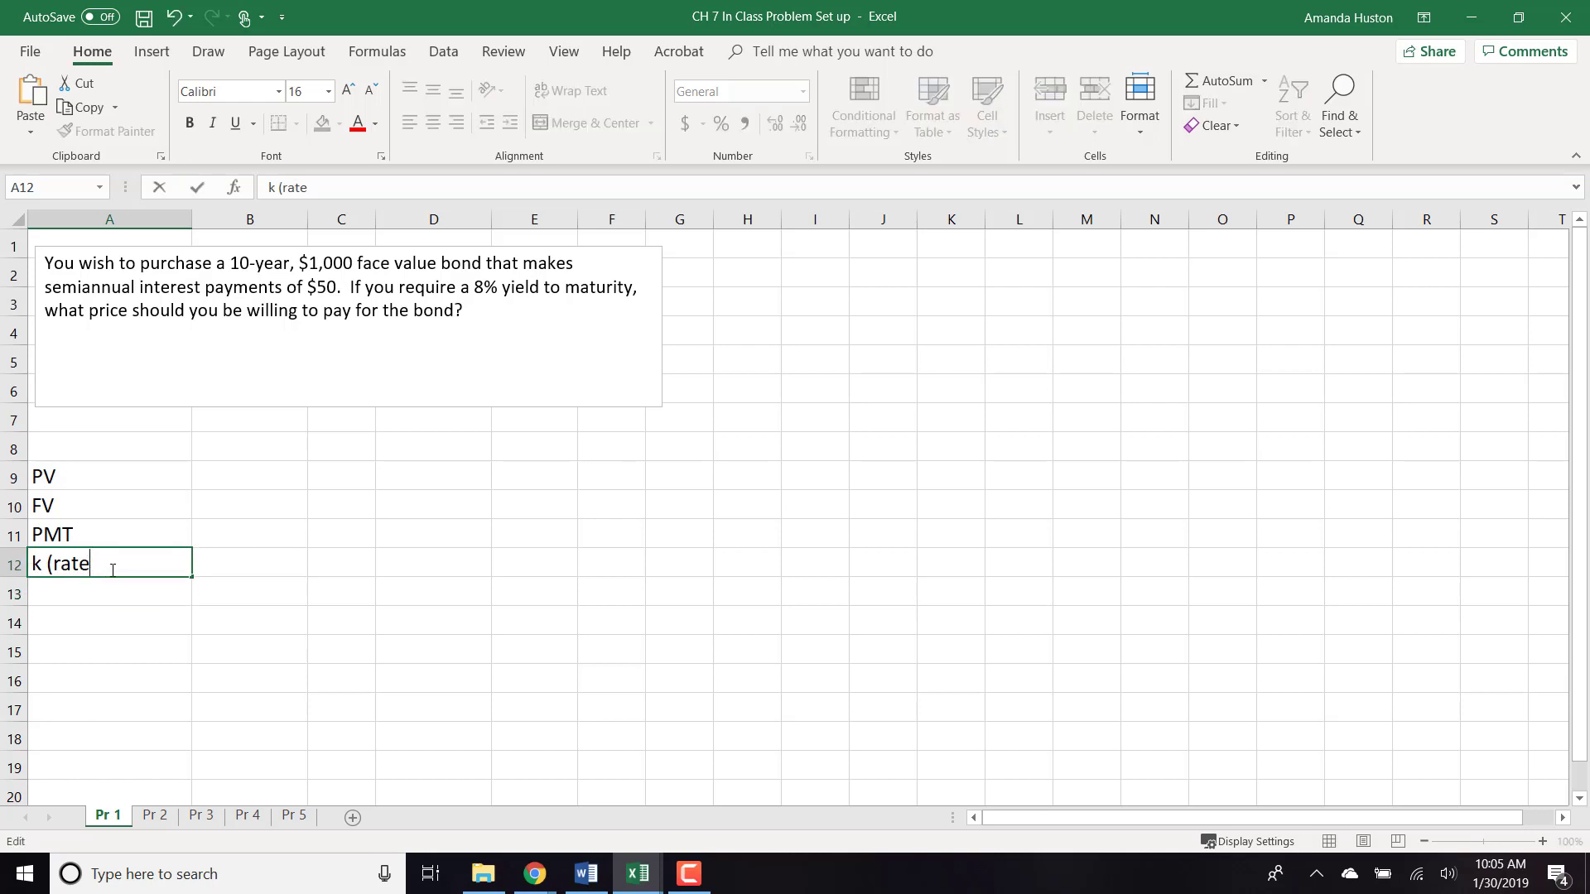
{"action": "key", "text": "Return"}
{"action": "type", "text": "n ("}
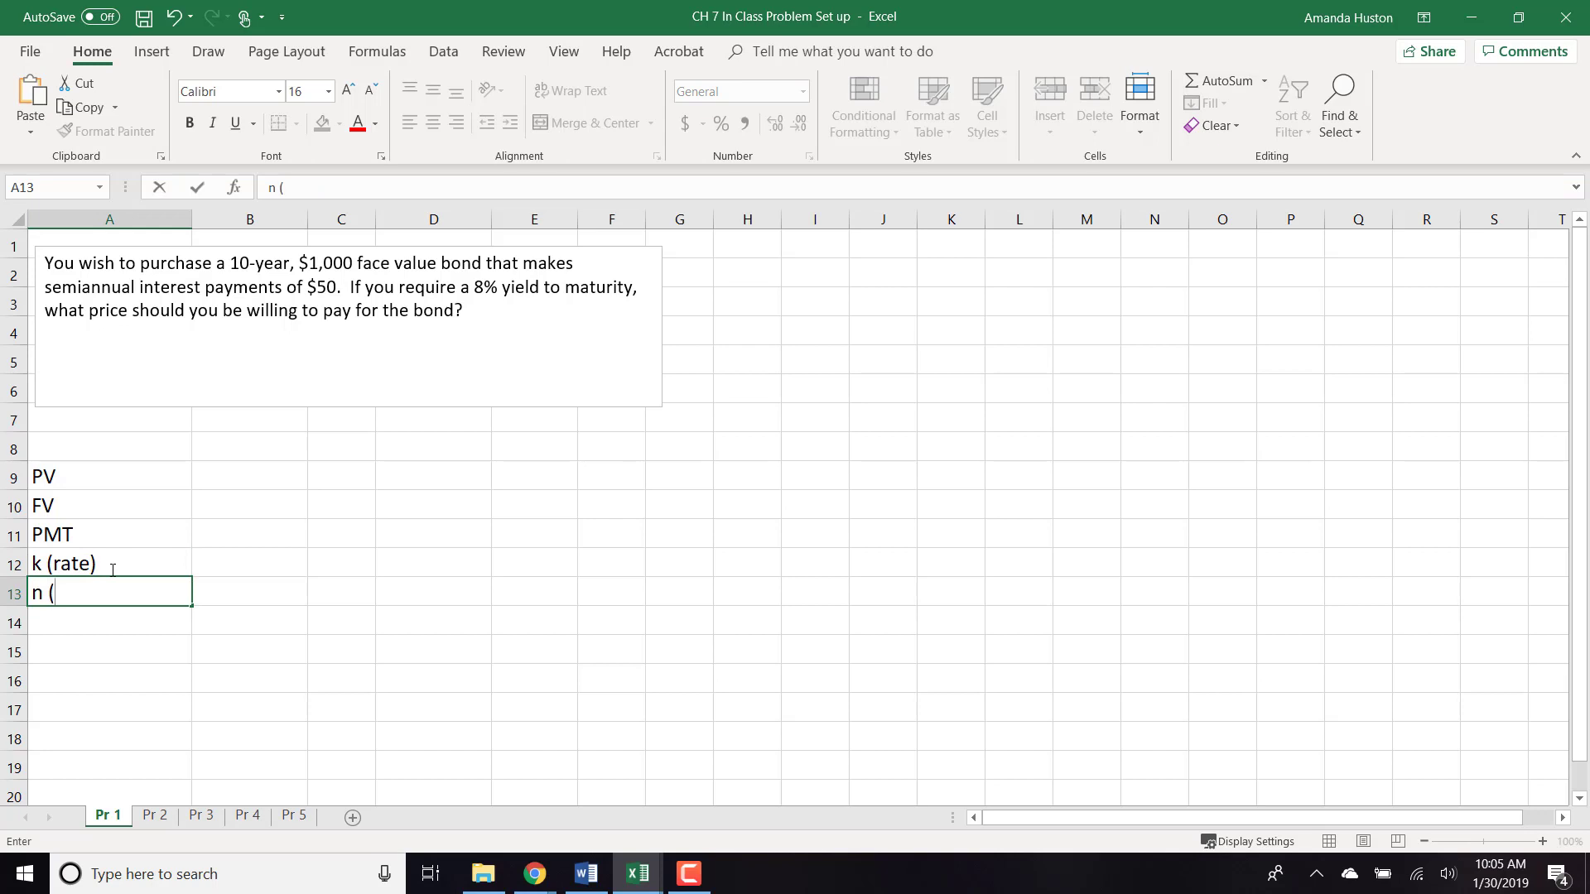
{"action": "type", "text": "nper)"}
{"action": "key", "text": "Return"}
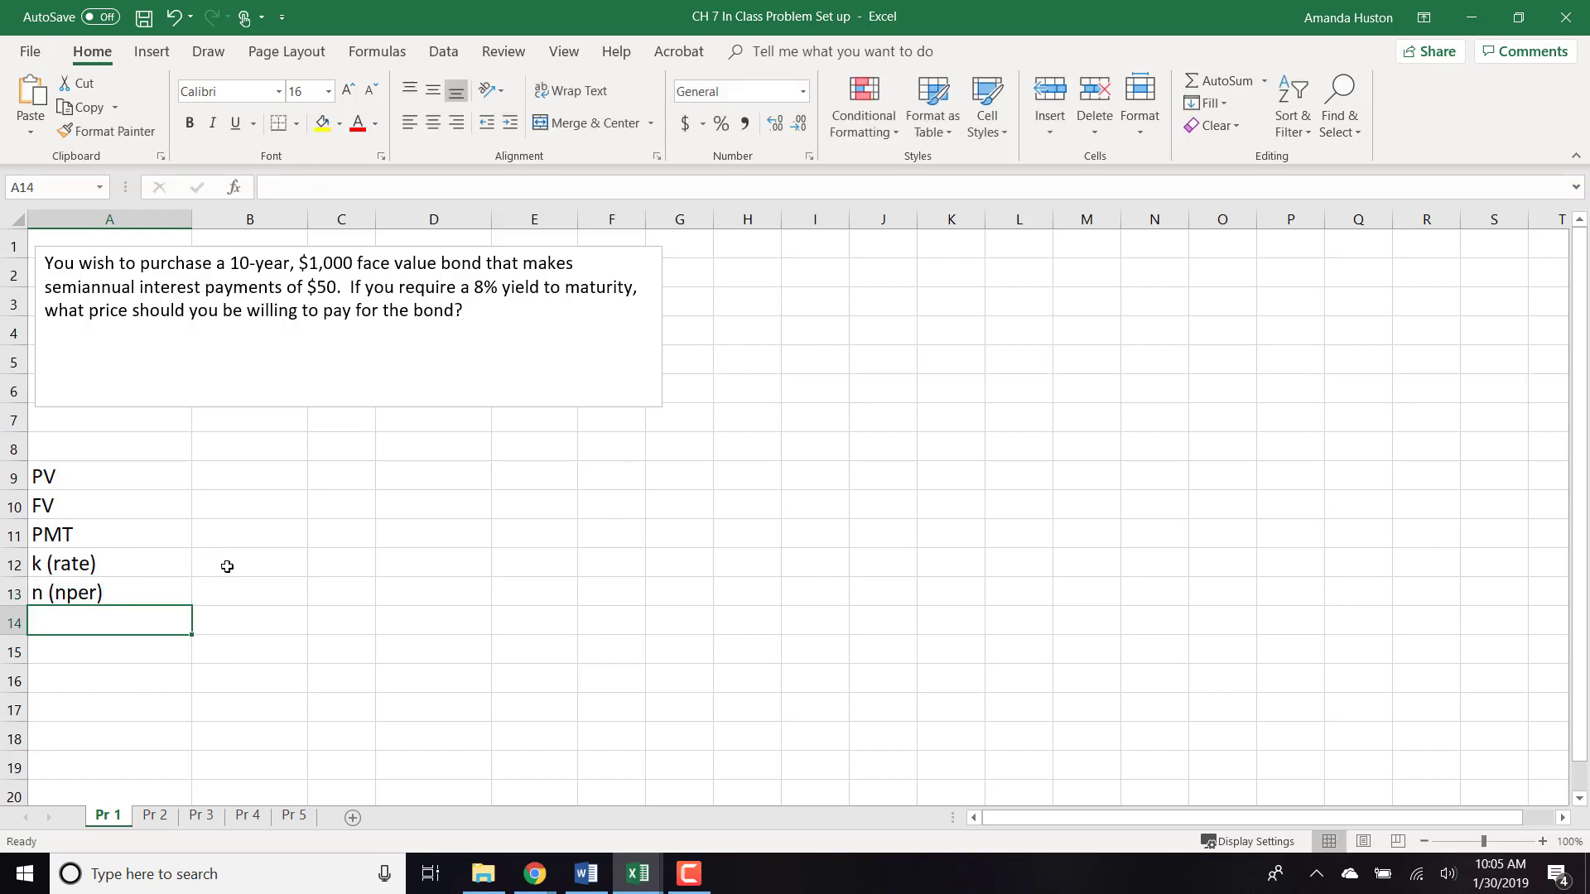
- Enter 1000 as the FV value in cell B10 and apply the dollar accounting format
{"action": "left_click", "coordinate": [226, 512]}
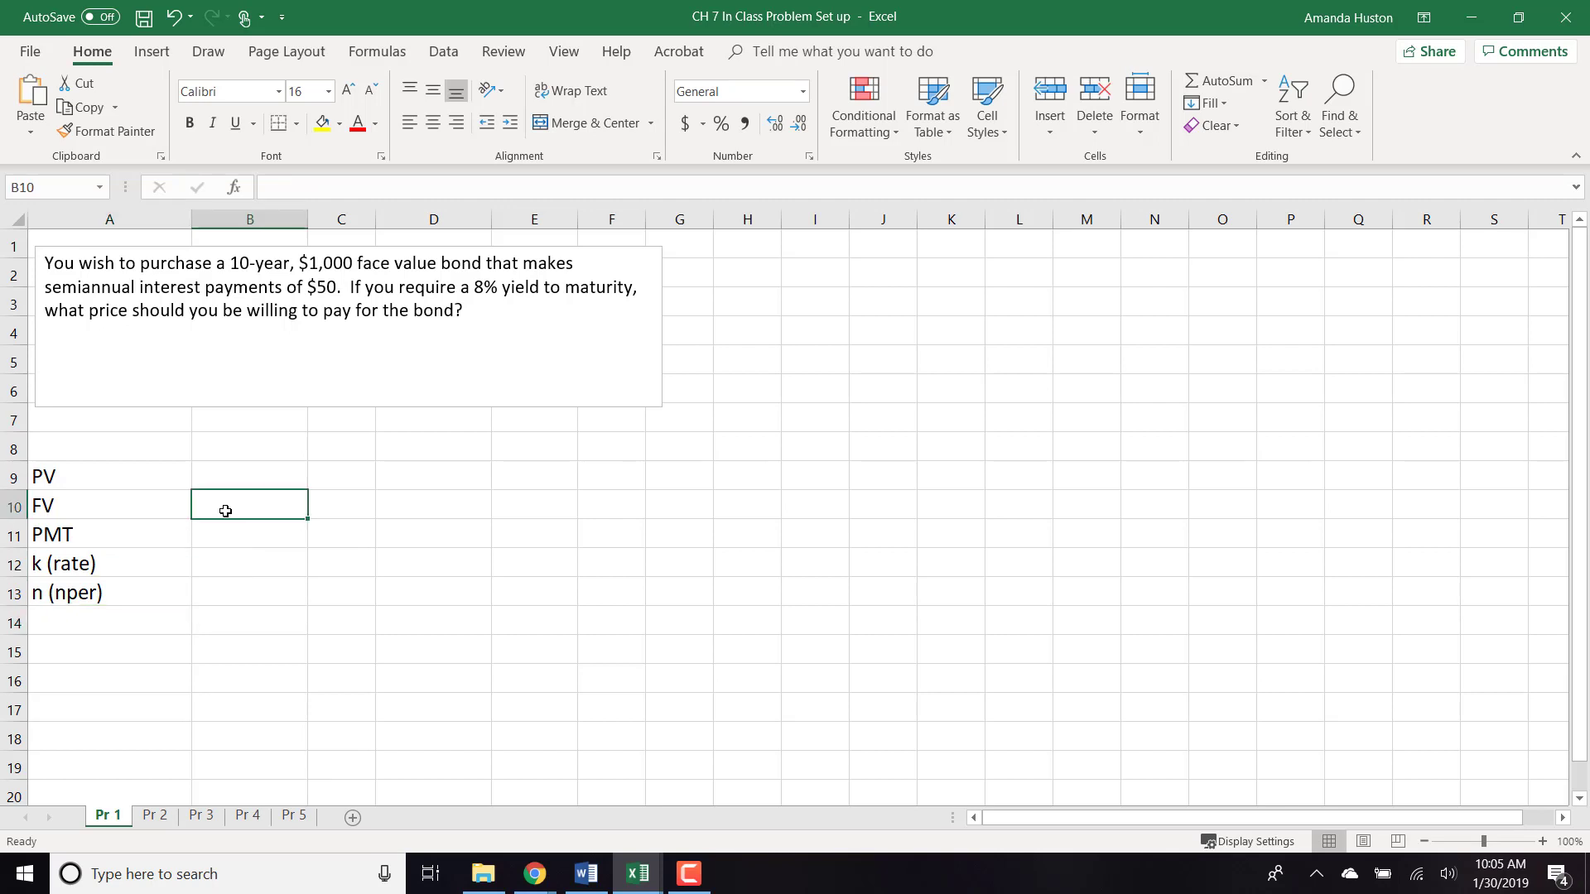
{"action": "type", "text": "1000"}
{"action": "key", "text": "Return"}
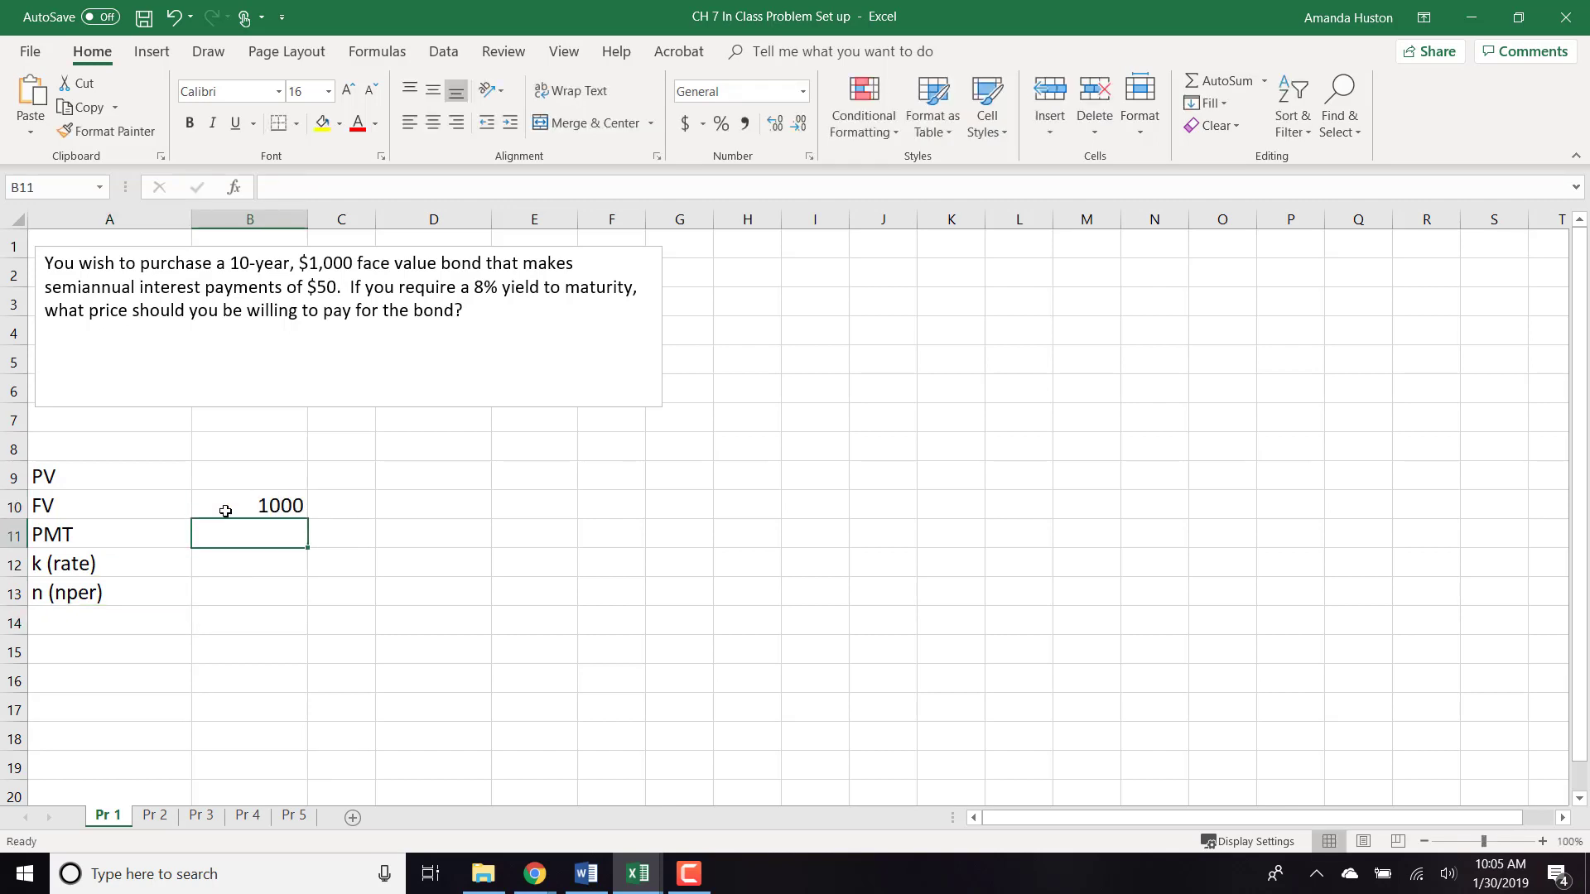
{"action": "left_click", "coordinate": [225, 511]}
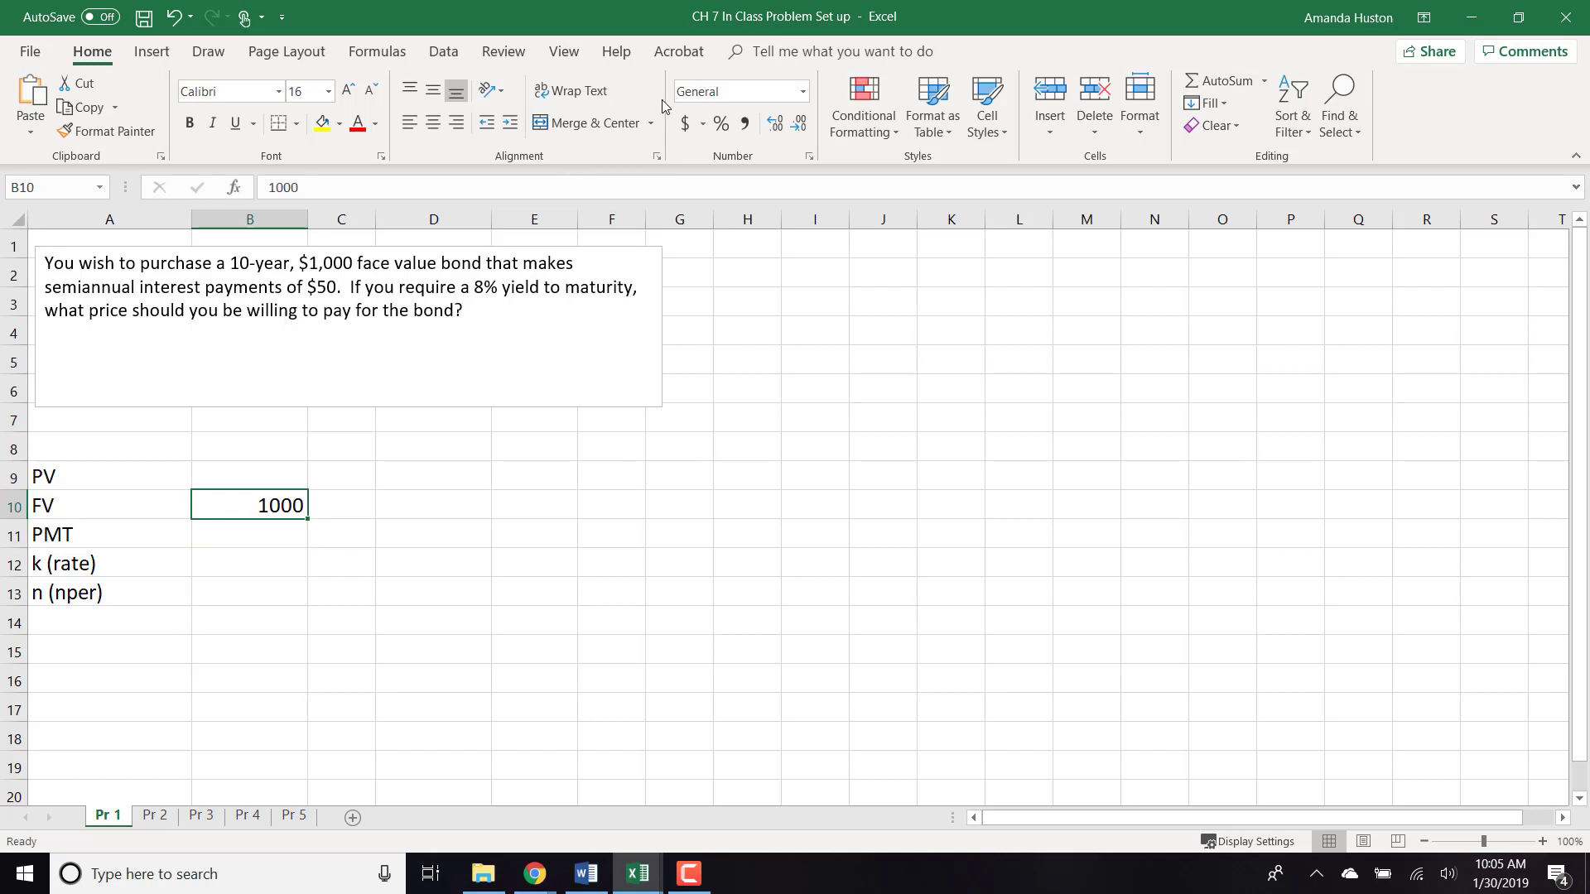
{"action": "left_click", "coordinate": [682, 124]}
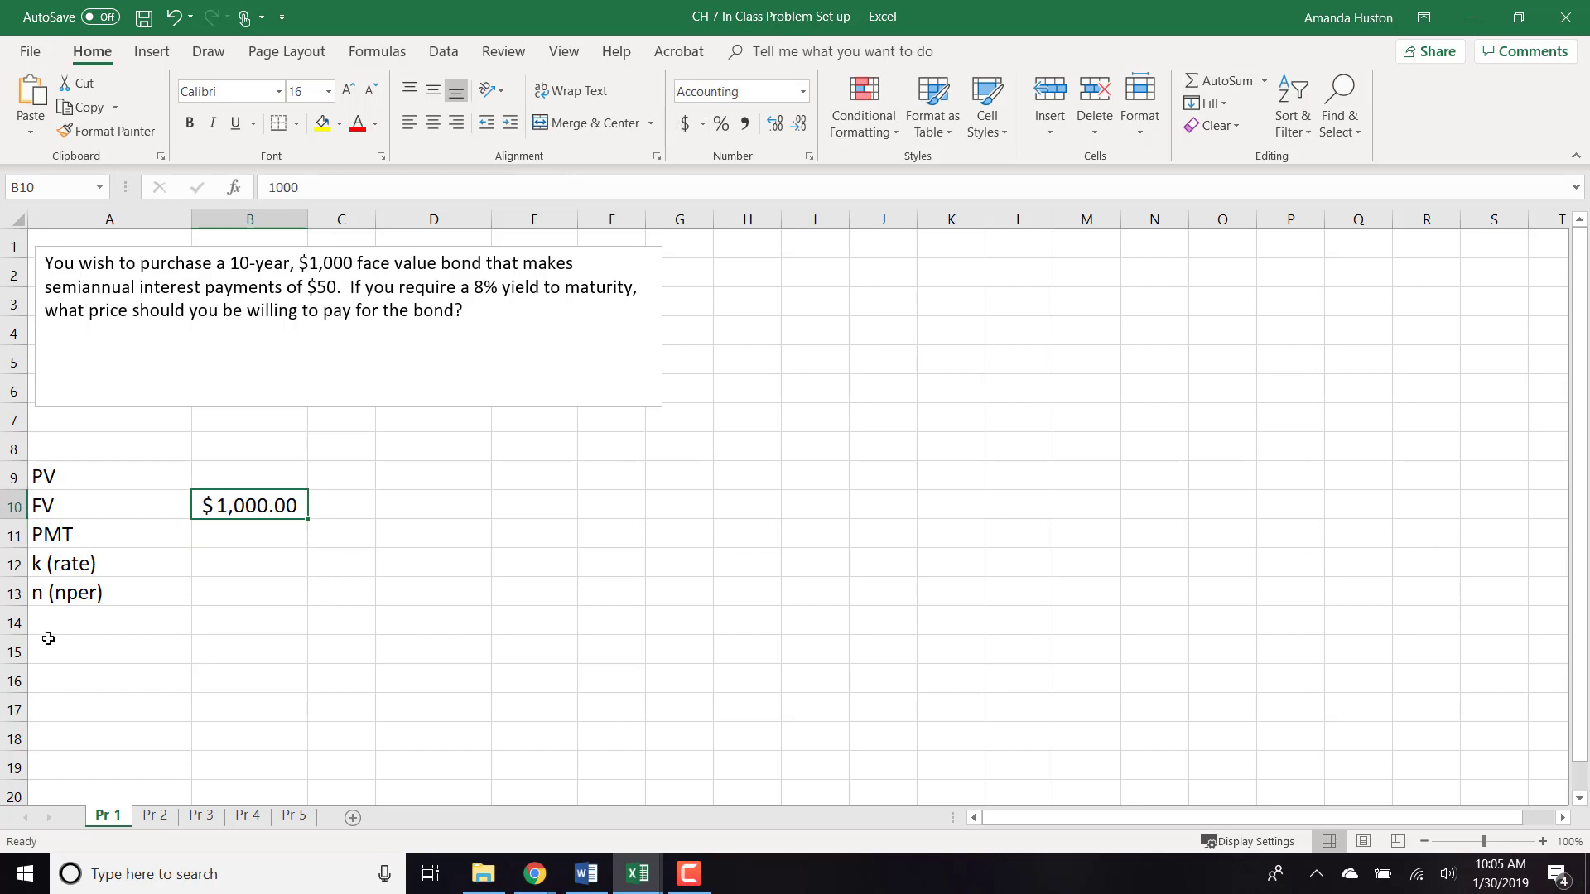
- Calculate the number of semiannual periods in cell B13 with the formula =10*2
{"action": "left_click", "coordinate": [209, 591]}
{"action": "type", "text": "="}
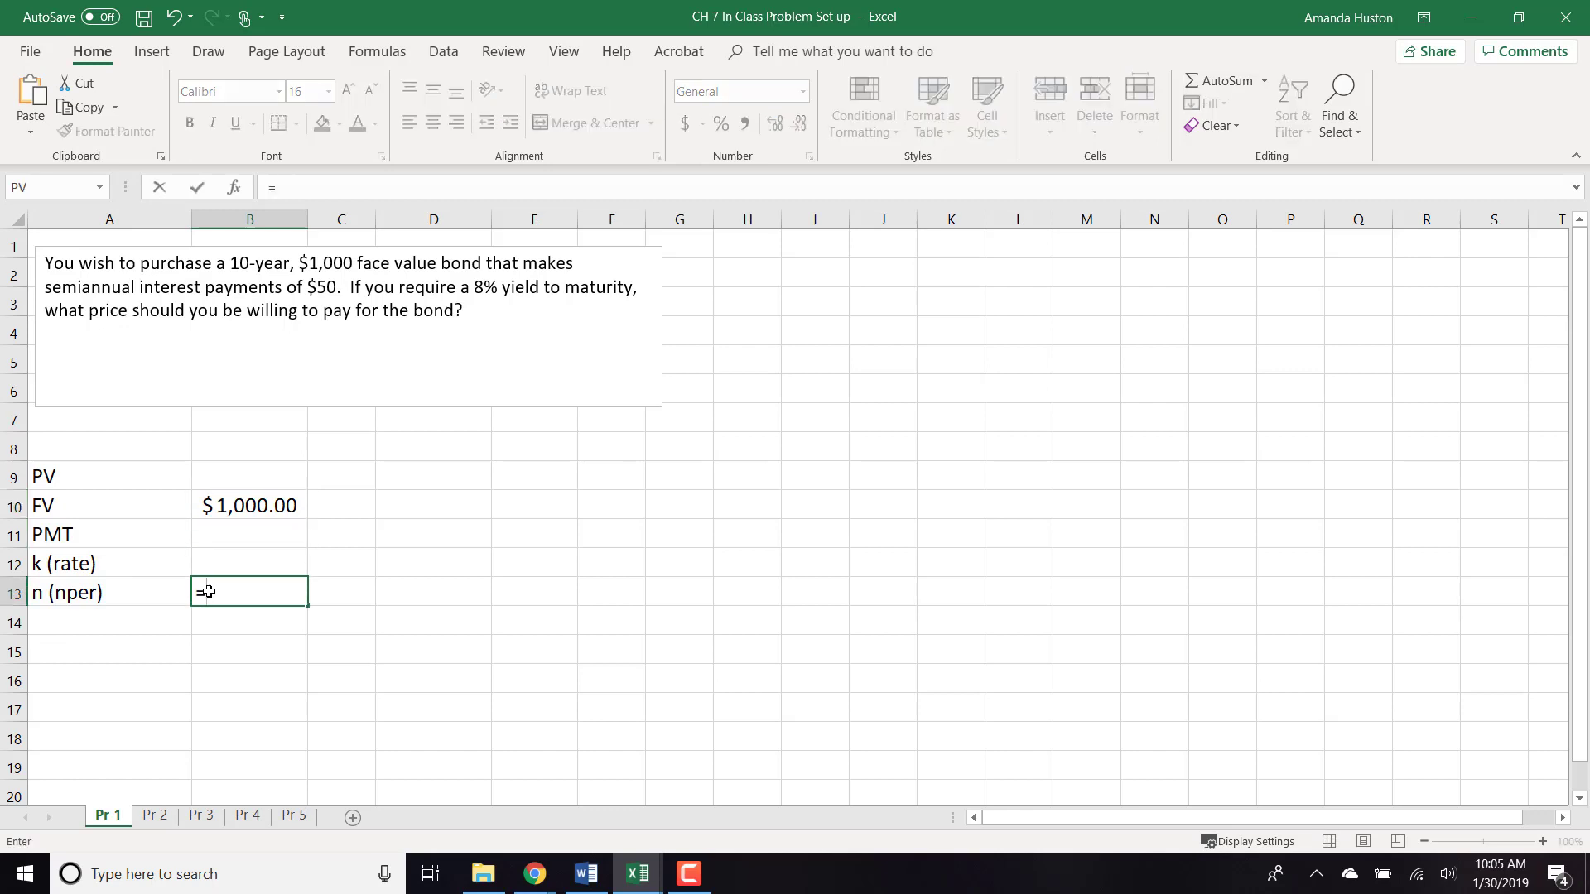
{"action": "type", "text": "10*2"}
{"action": "key", "text": "Return"}
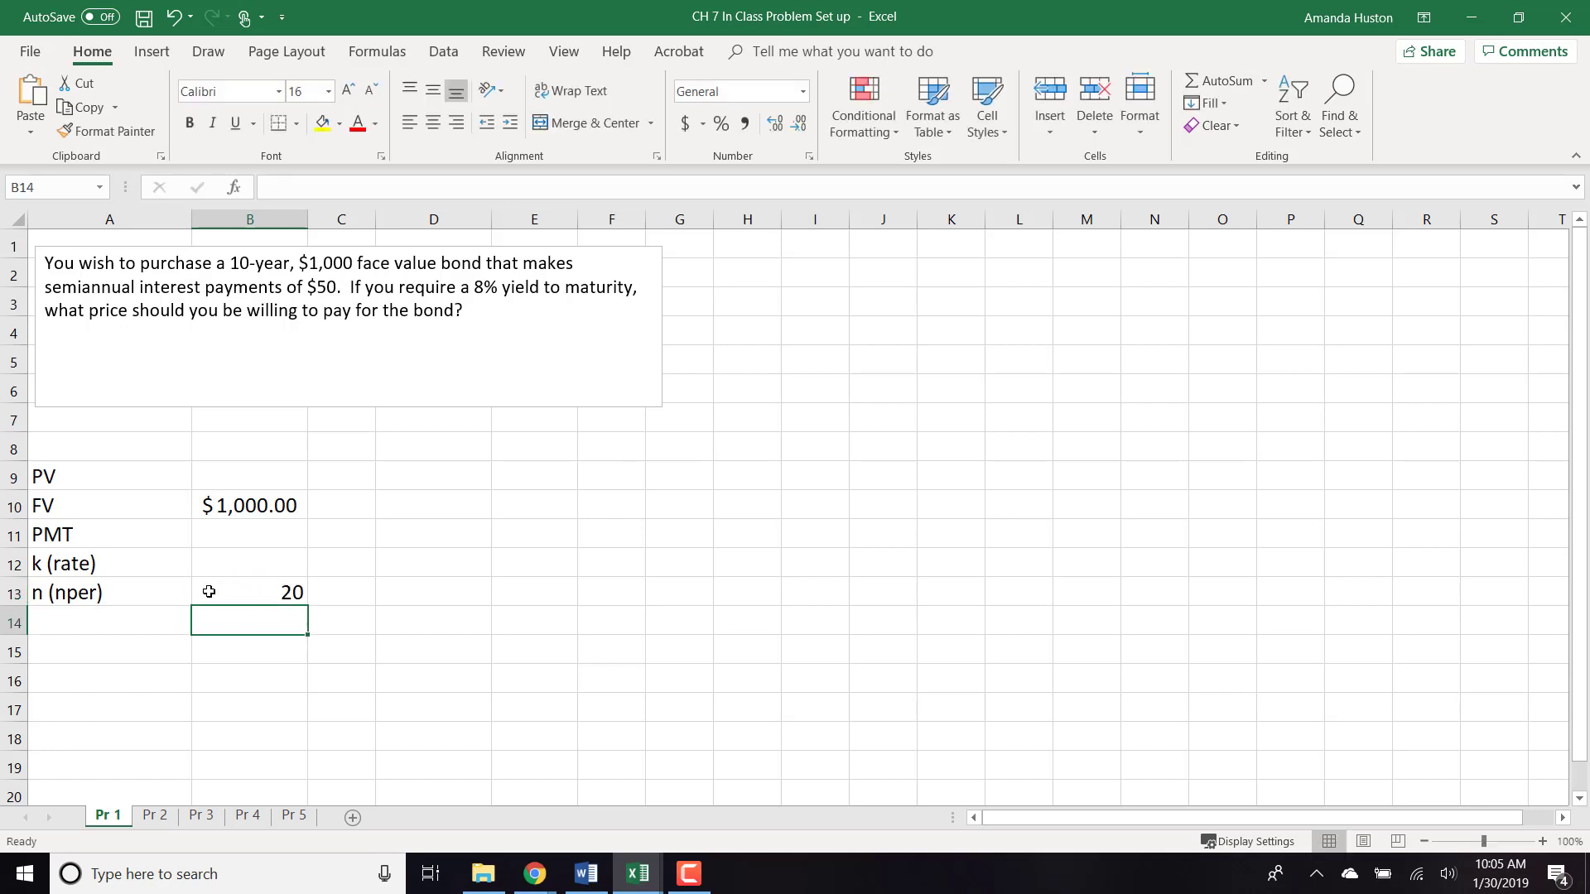
{"action": "left_click", "coordinate": [209, 591]}
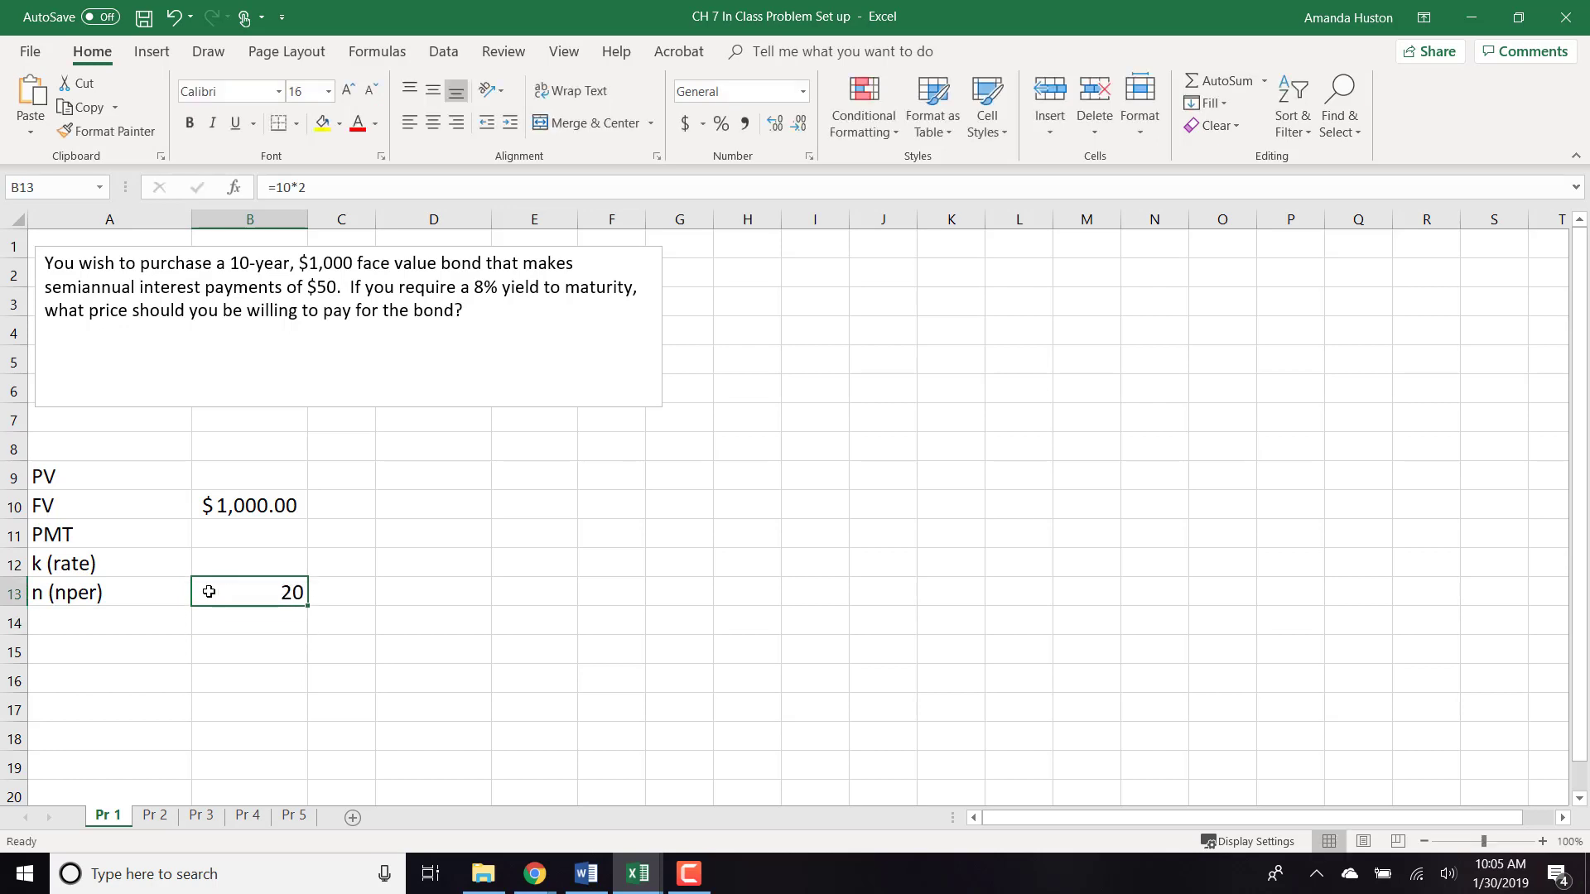
- Enter 50 as the PMT value in cell B11 and apply the dollar accounting format
{"action": "left_click", "coordinate": [232, 553]}
{"action": "left_click", "coordinate": [241, 530]}
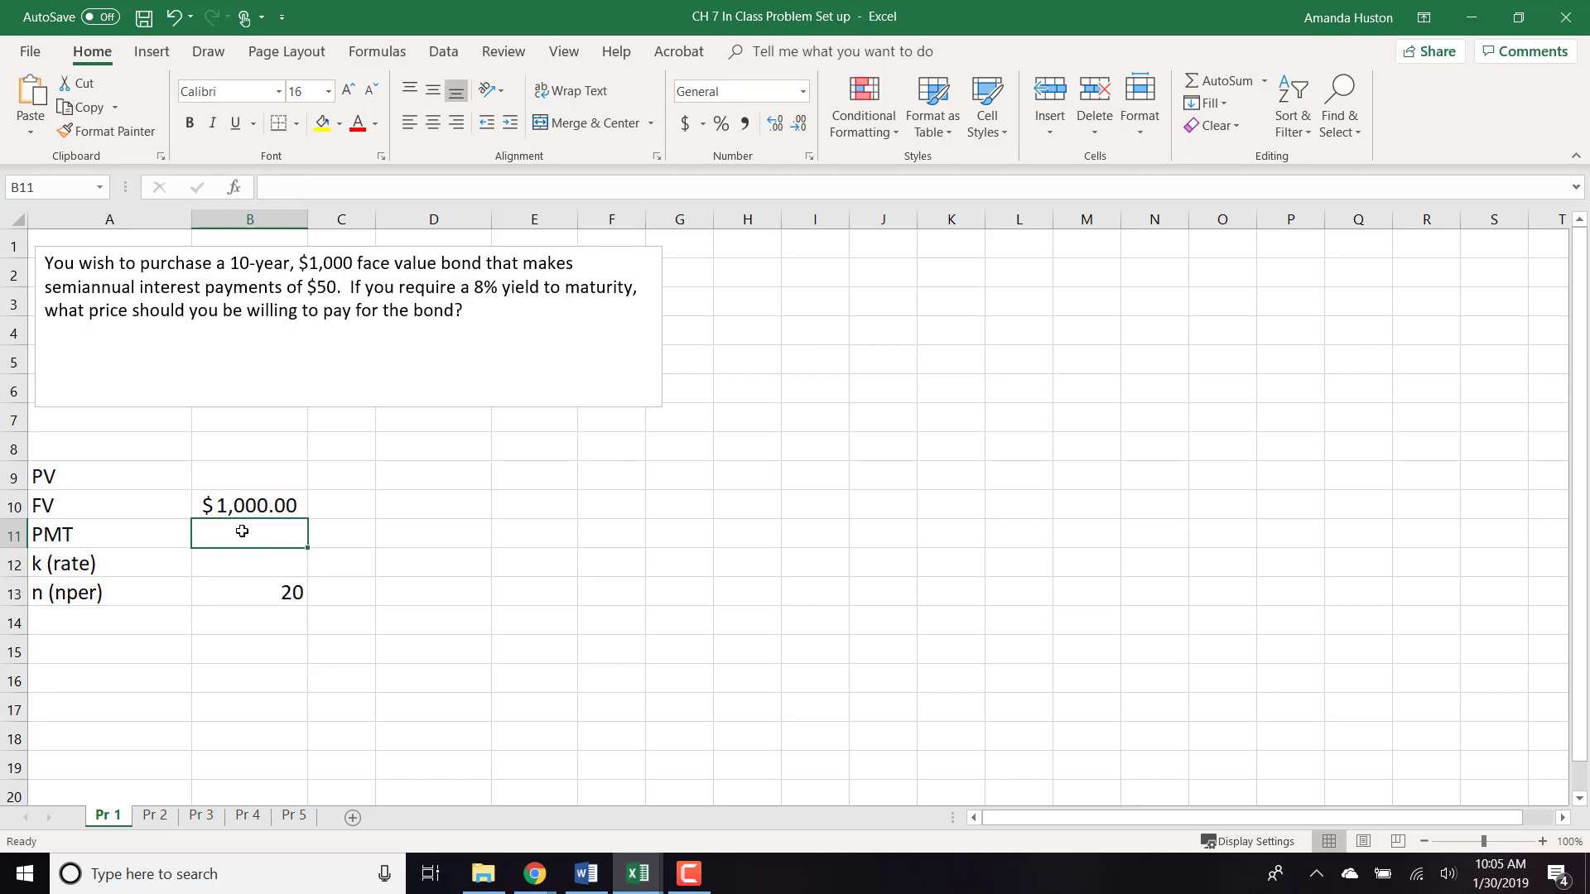
{"action": "type", "text": "50"}
{"action": "key", "text": "Return"}
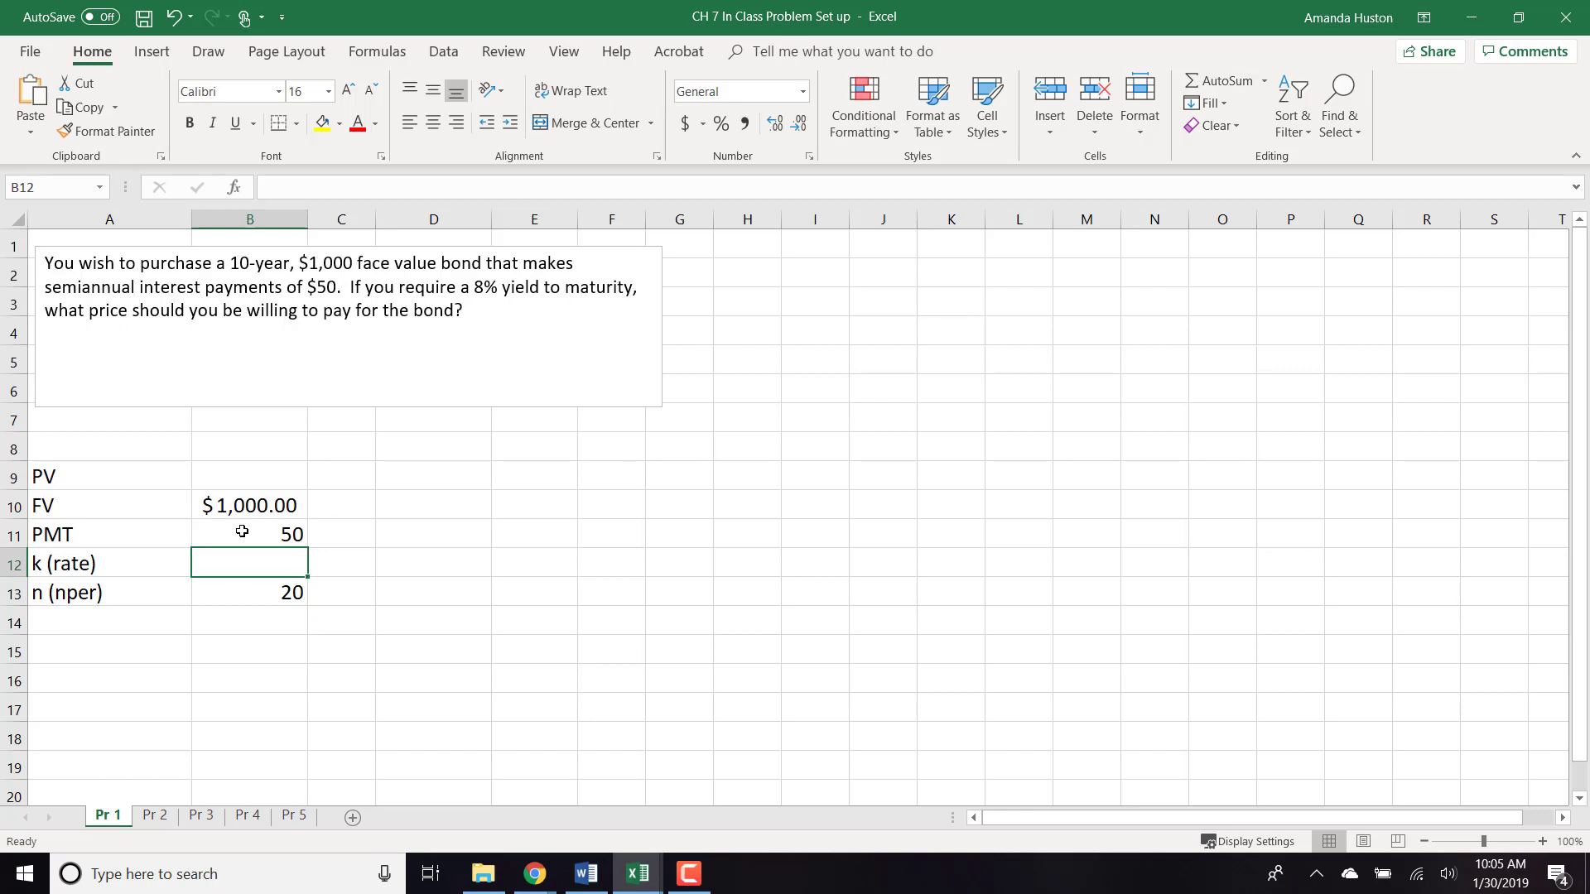
{"action": "left_click", "coordinate": [242, 530]}
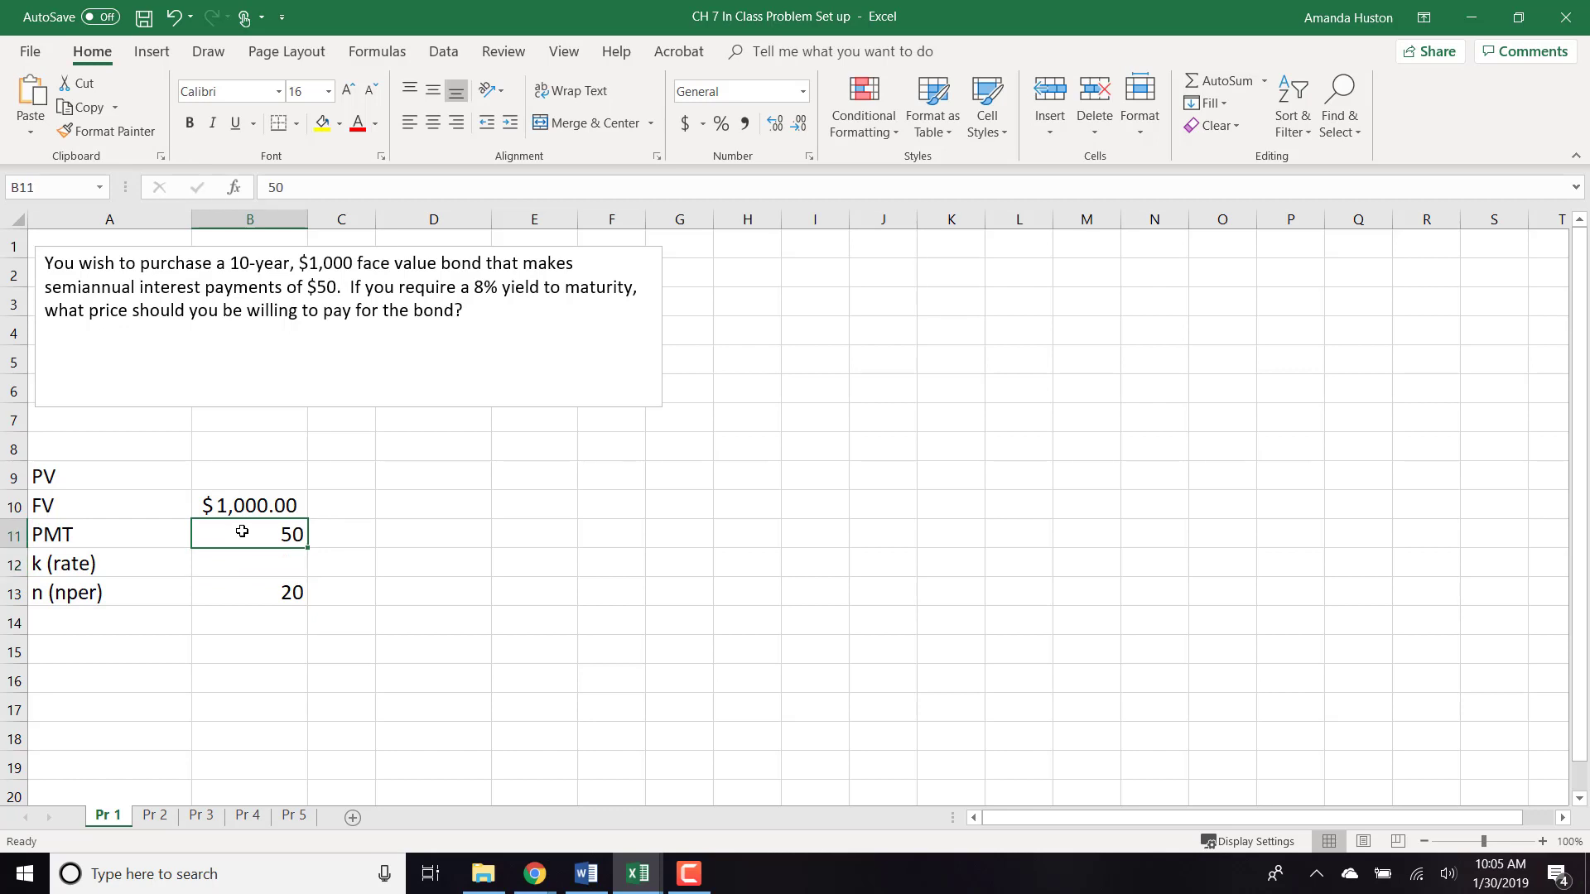
{"action": "left_click", "coordinate": [686, 123]}
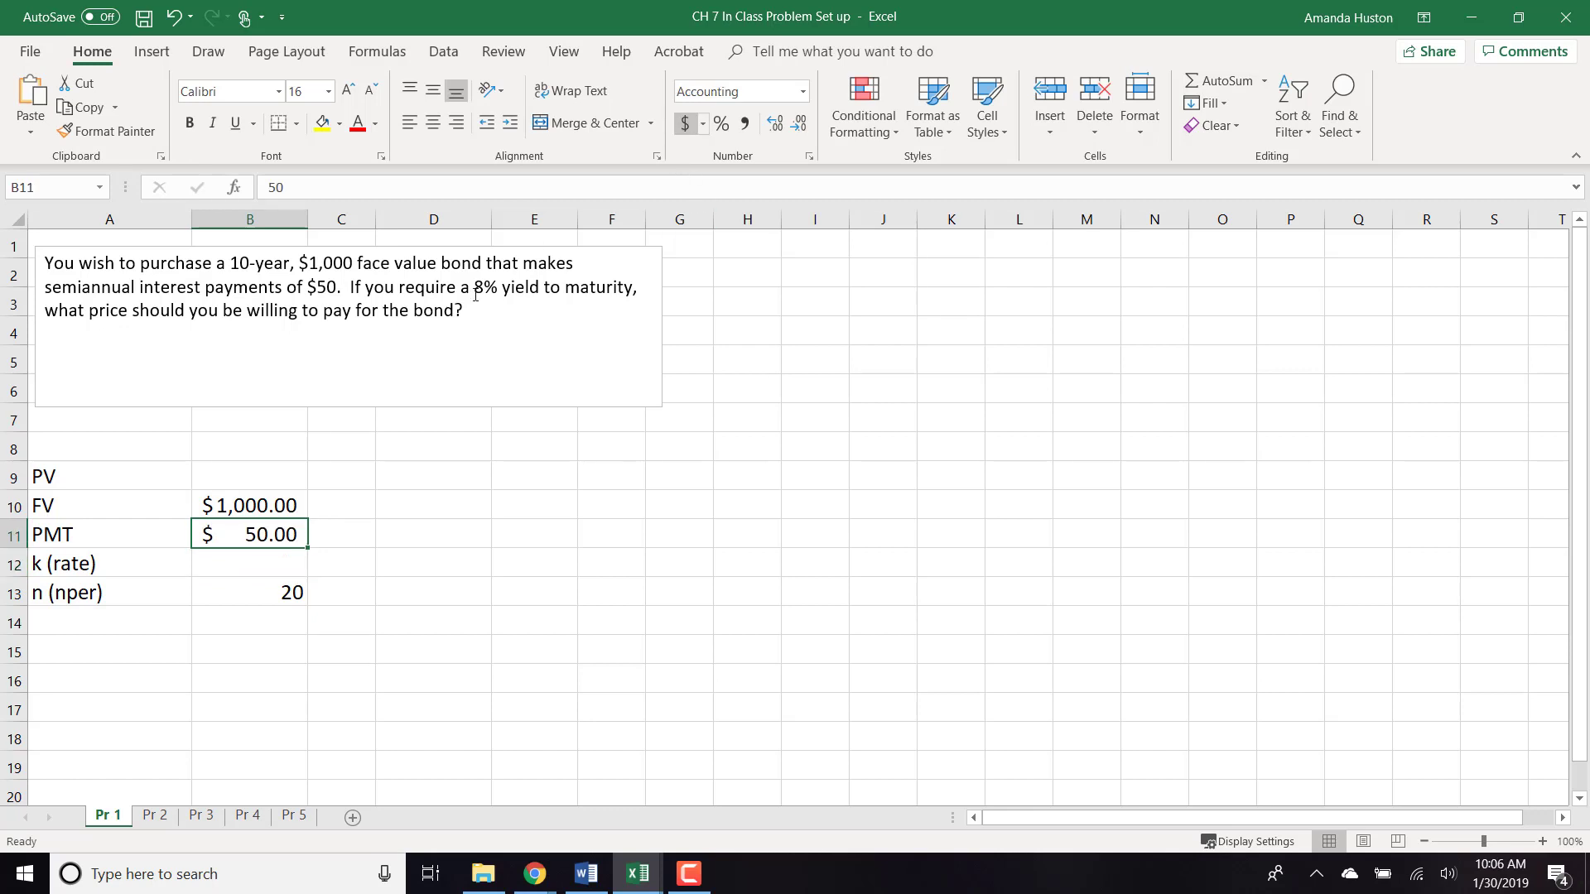
- Calculate the semiannual rate in cell B12 with the formula =8%/2
{"action": "left_click", "coordinate": [237, 575]}
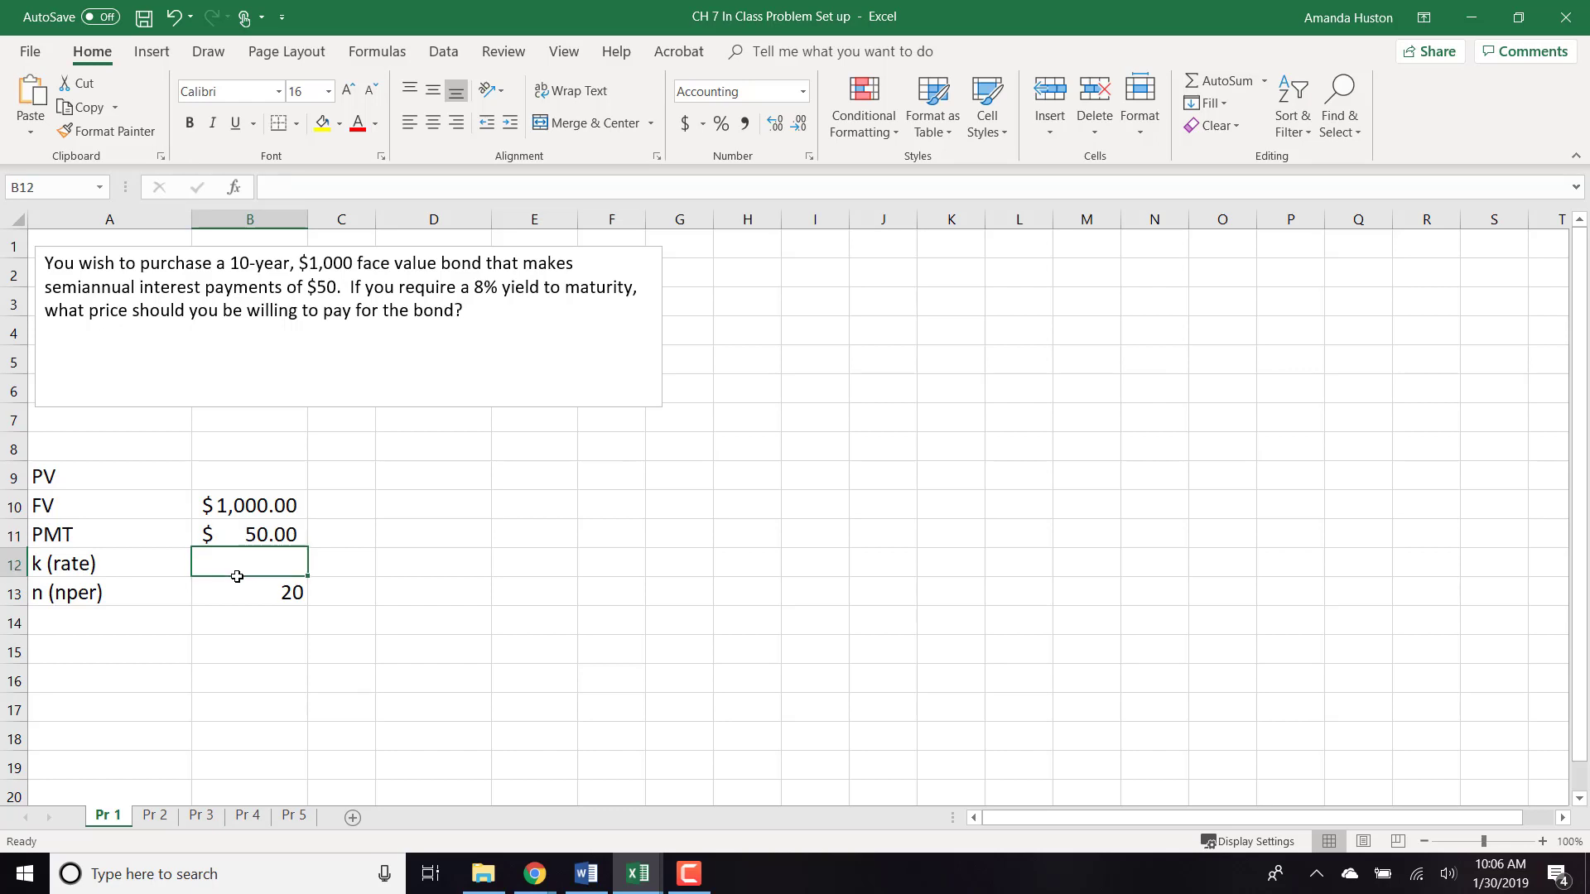
{"action": "type", "text": "="}
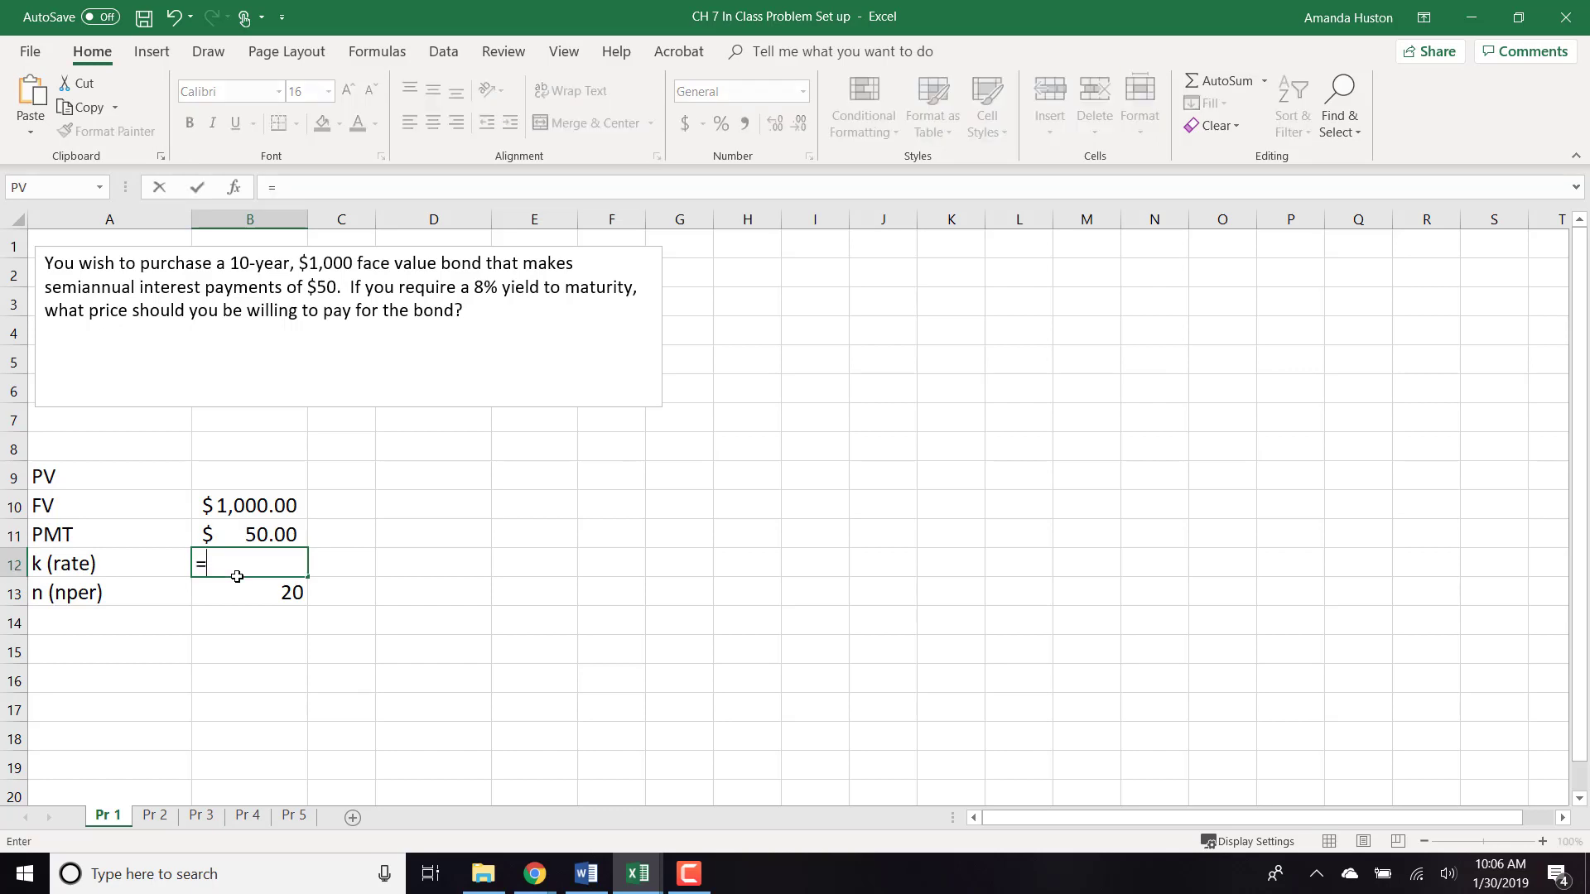
{"action": "type", "text": "85"}
{"action": "key", "text": "BackSpace"}
{"action": "type", "text": "%/2"}
{"action": "key", "text": "Return"}
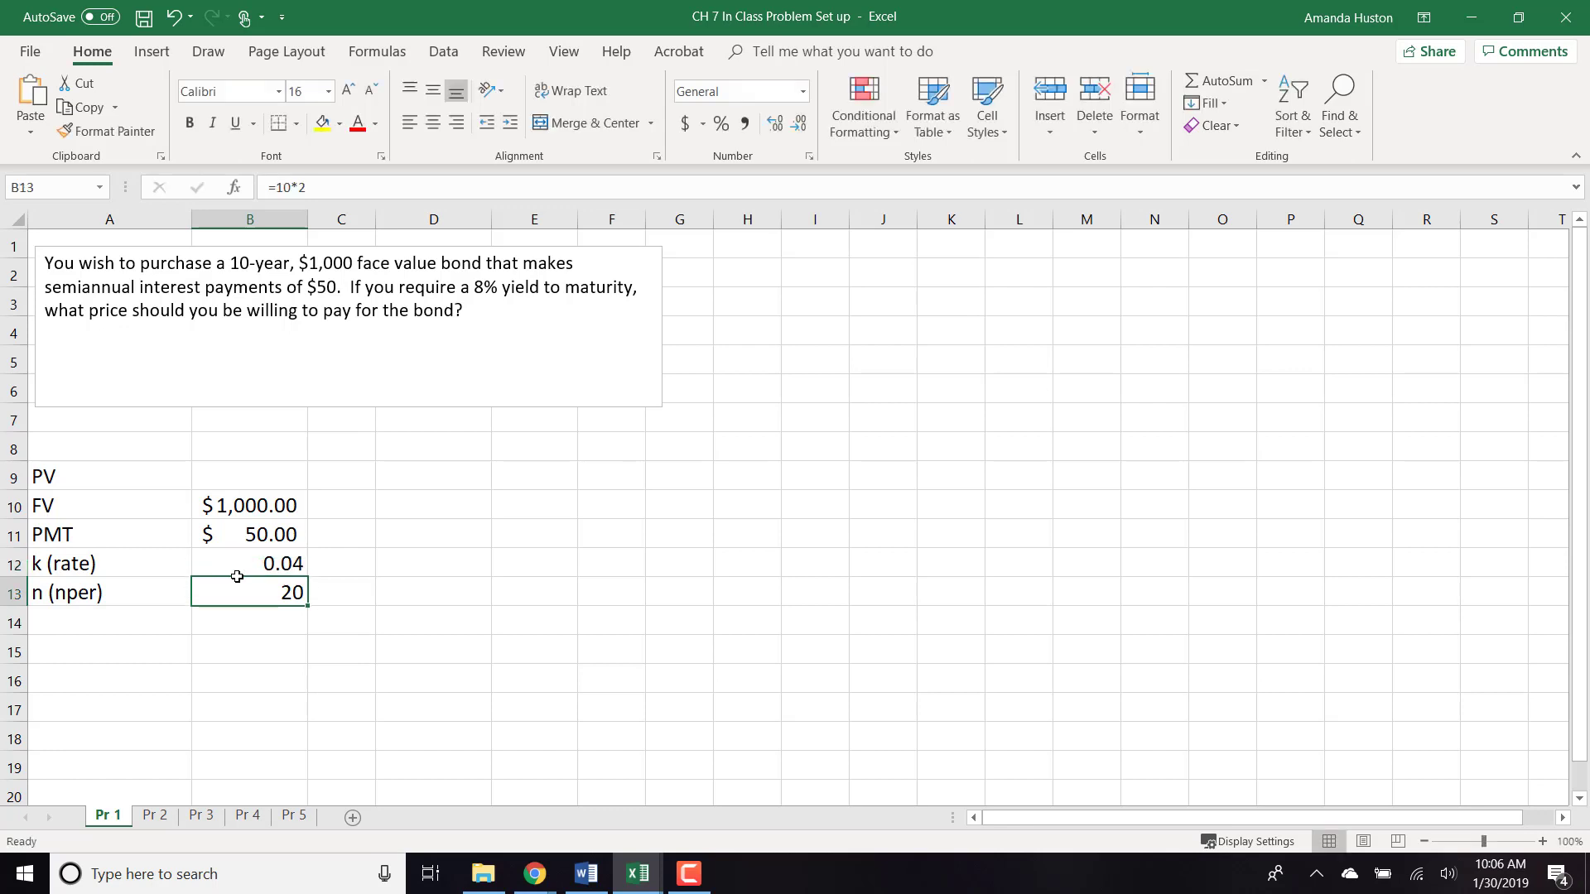
- Highlight the PV row cells A9:B9 with a yellow fill and select cell B9
{"action": "left_click", "coordinate": [248, 544]}
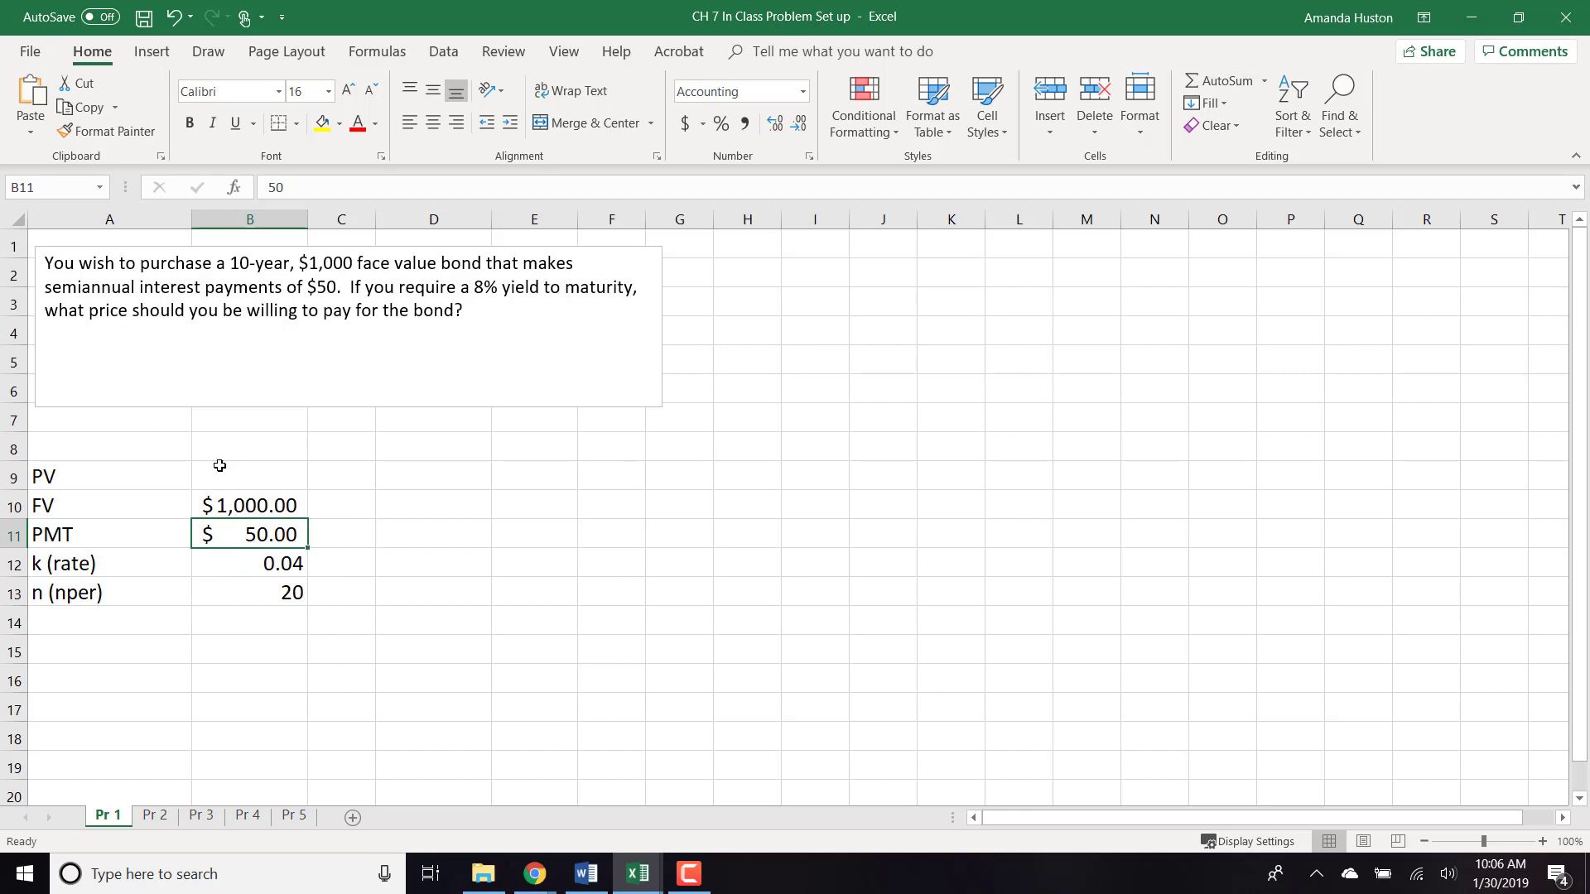
{"action": "left_click_drag", "start_coordinate": [185, 465], "coordinate": [220, 468]}
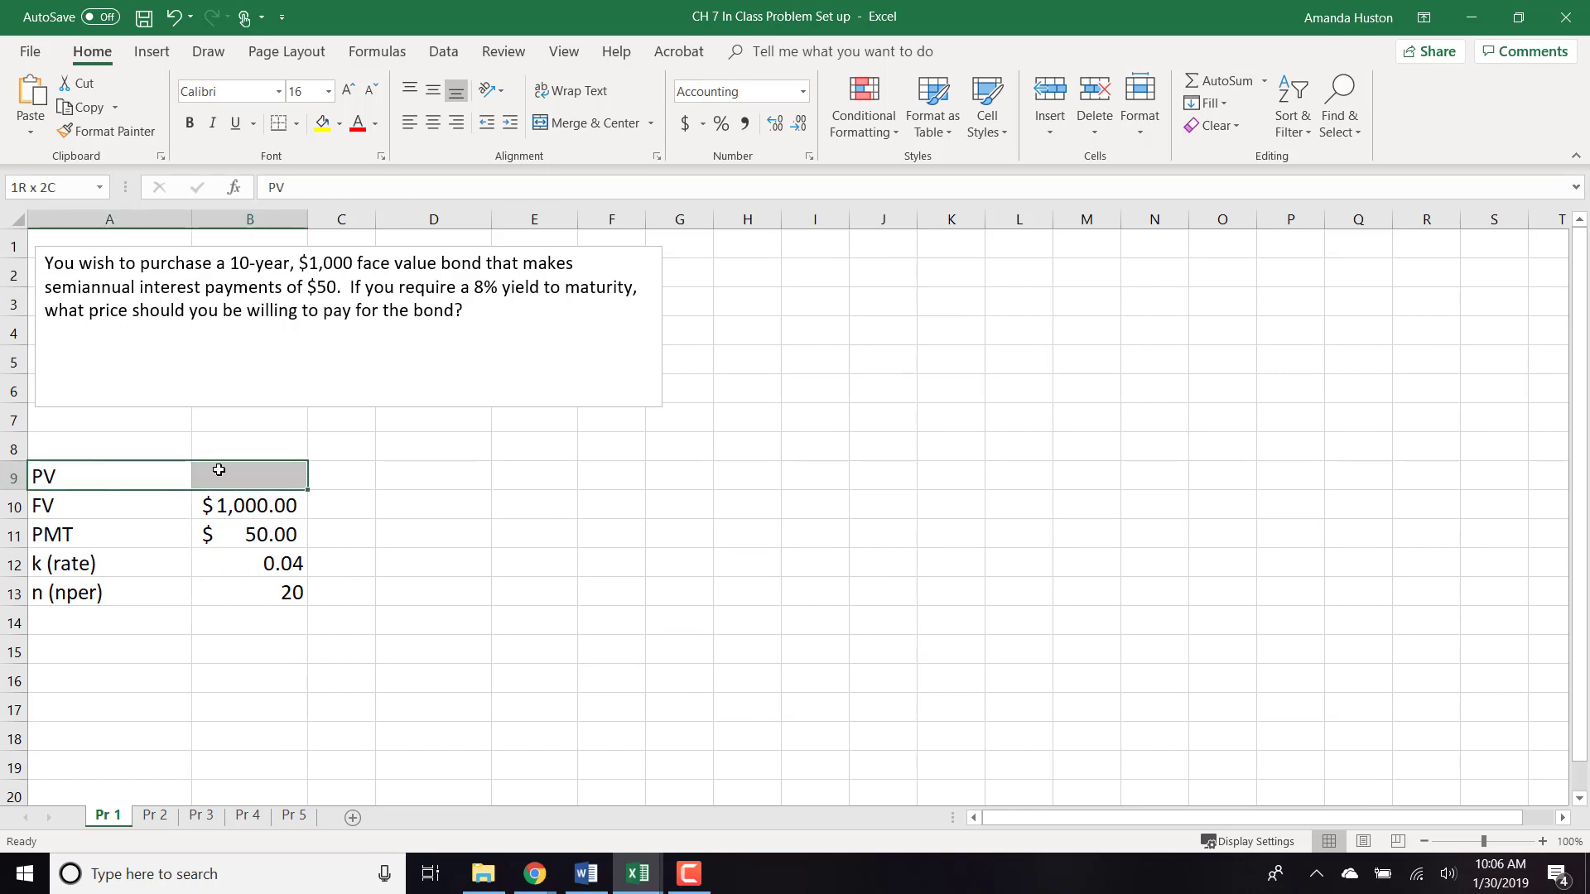
{"action": "left_click", "coordinate": [322, 123]}
{"action": "left_click", "coordinate": [249, 476]}
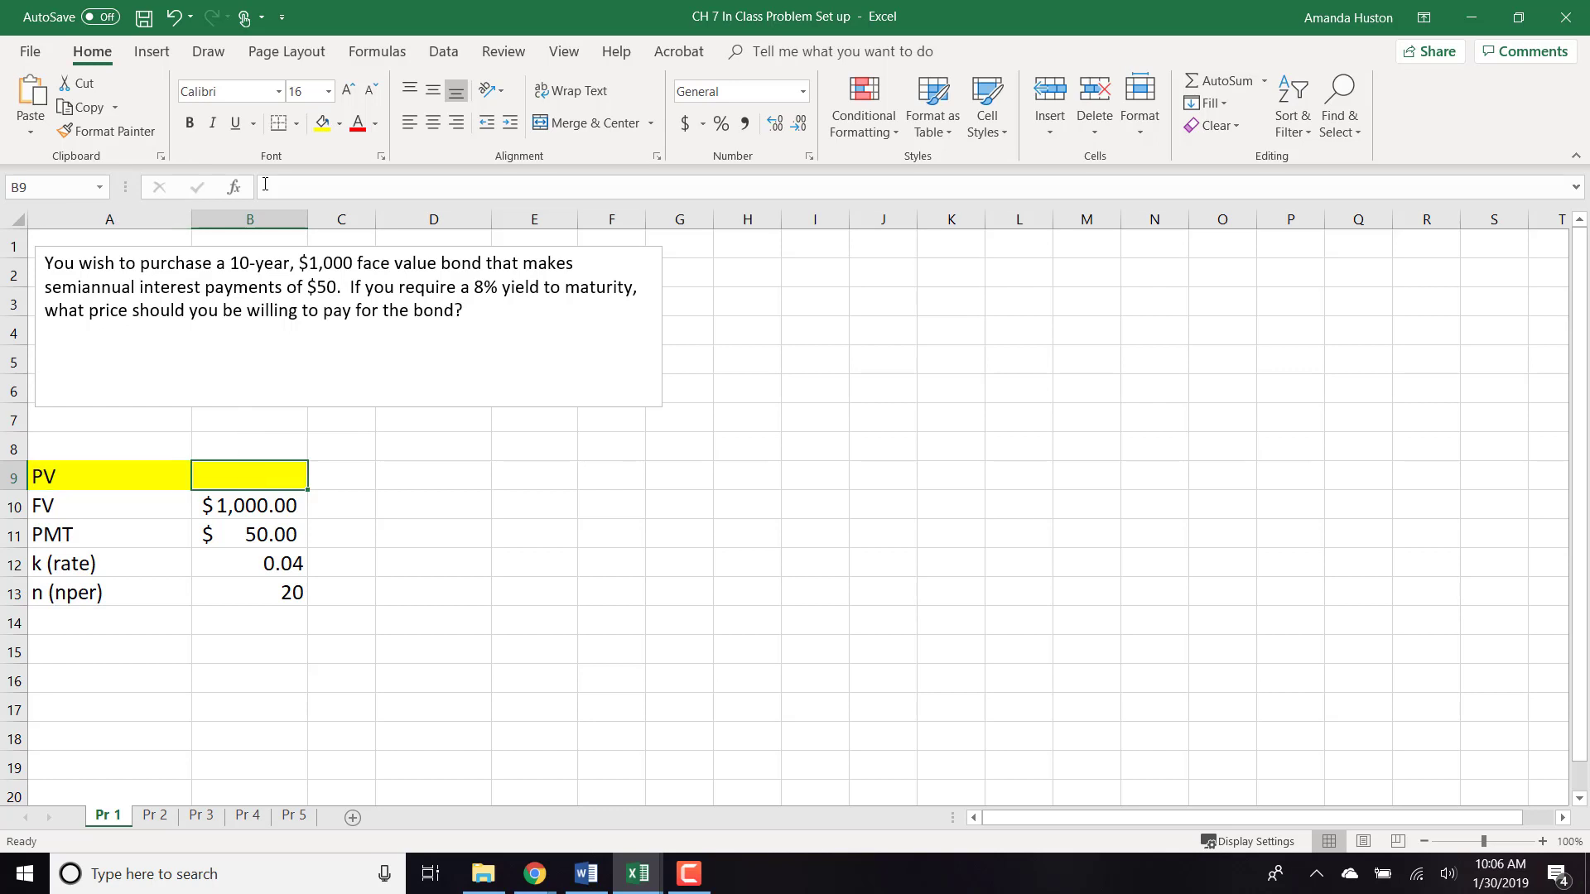
{"action": "left_click", "coordinate": [236, 191]}
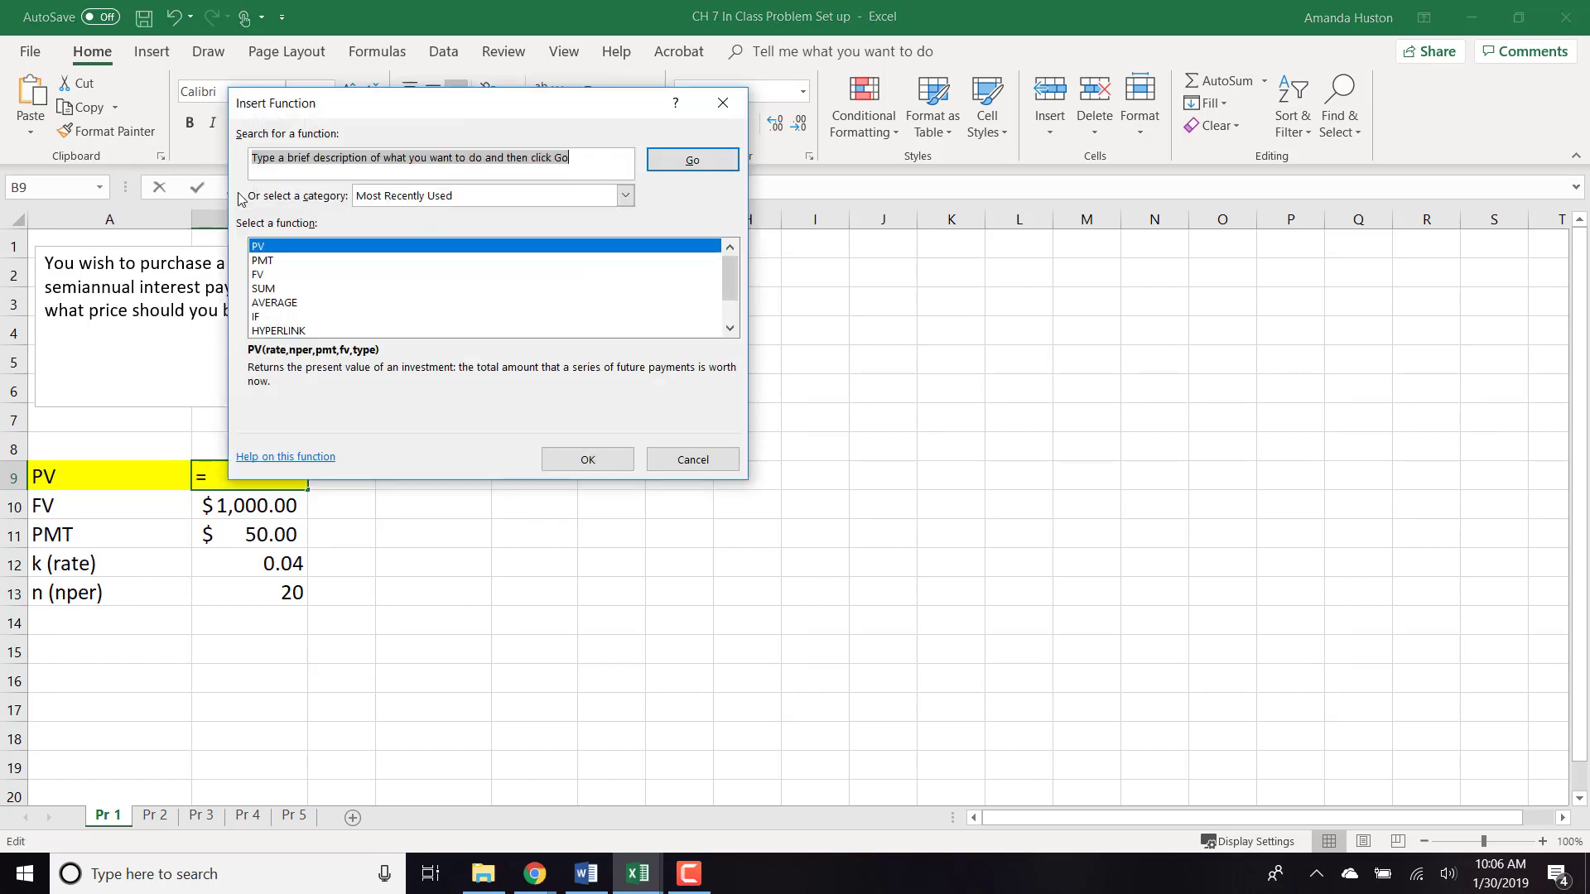
{"action": "left_click_drag", "start_coordinate": [365, 105], "coordinate": [731, 112]}
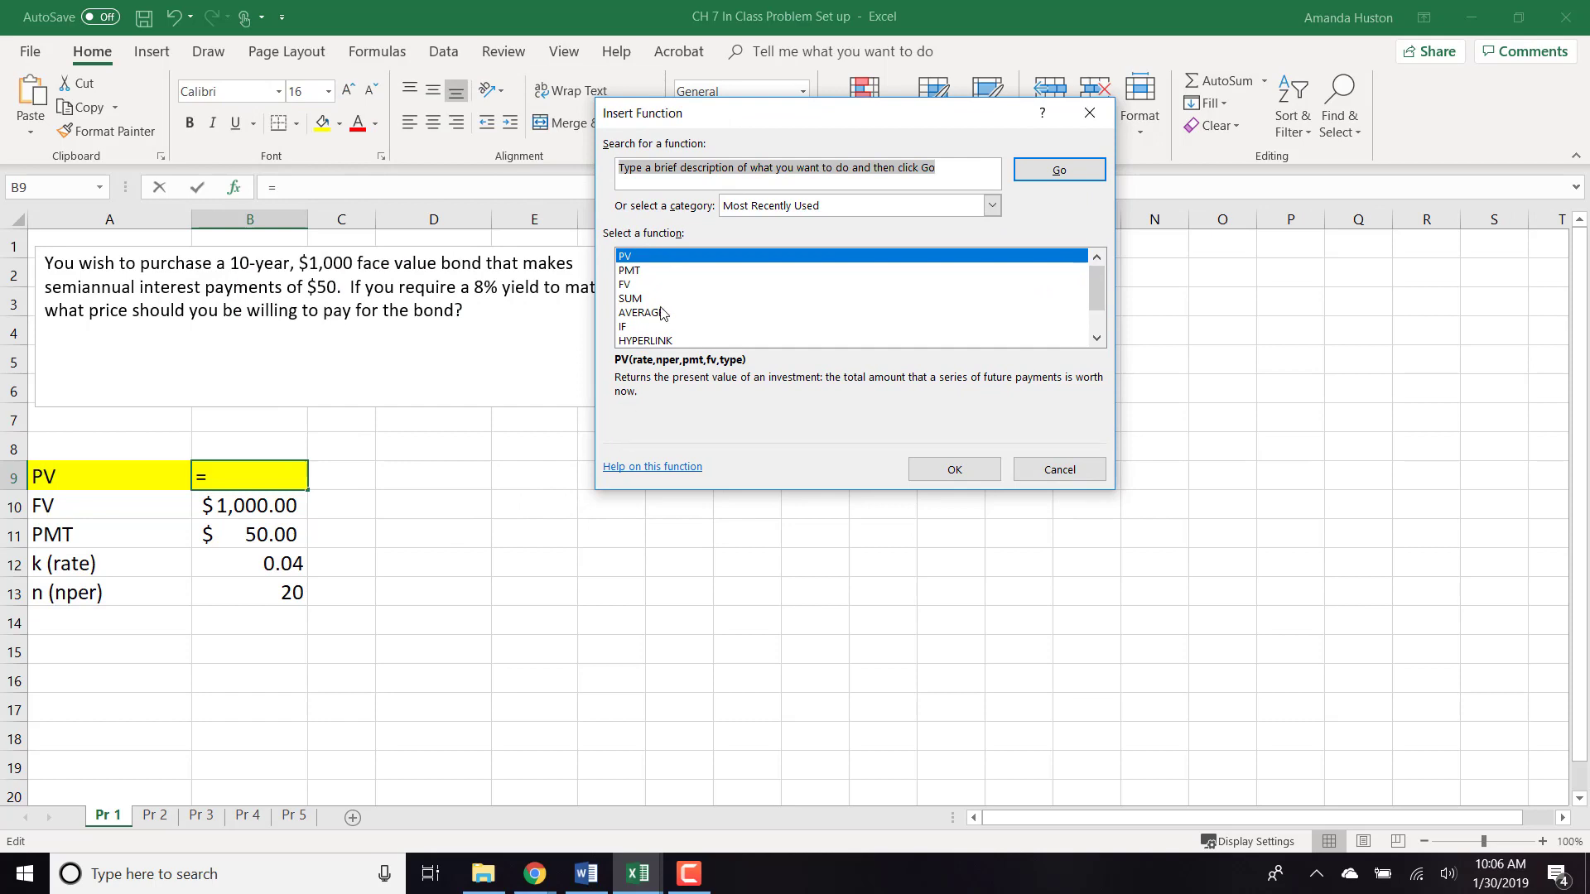
{"action": "double_click", "coordinate": [674, 269]}
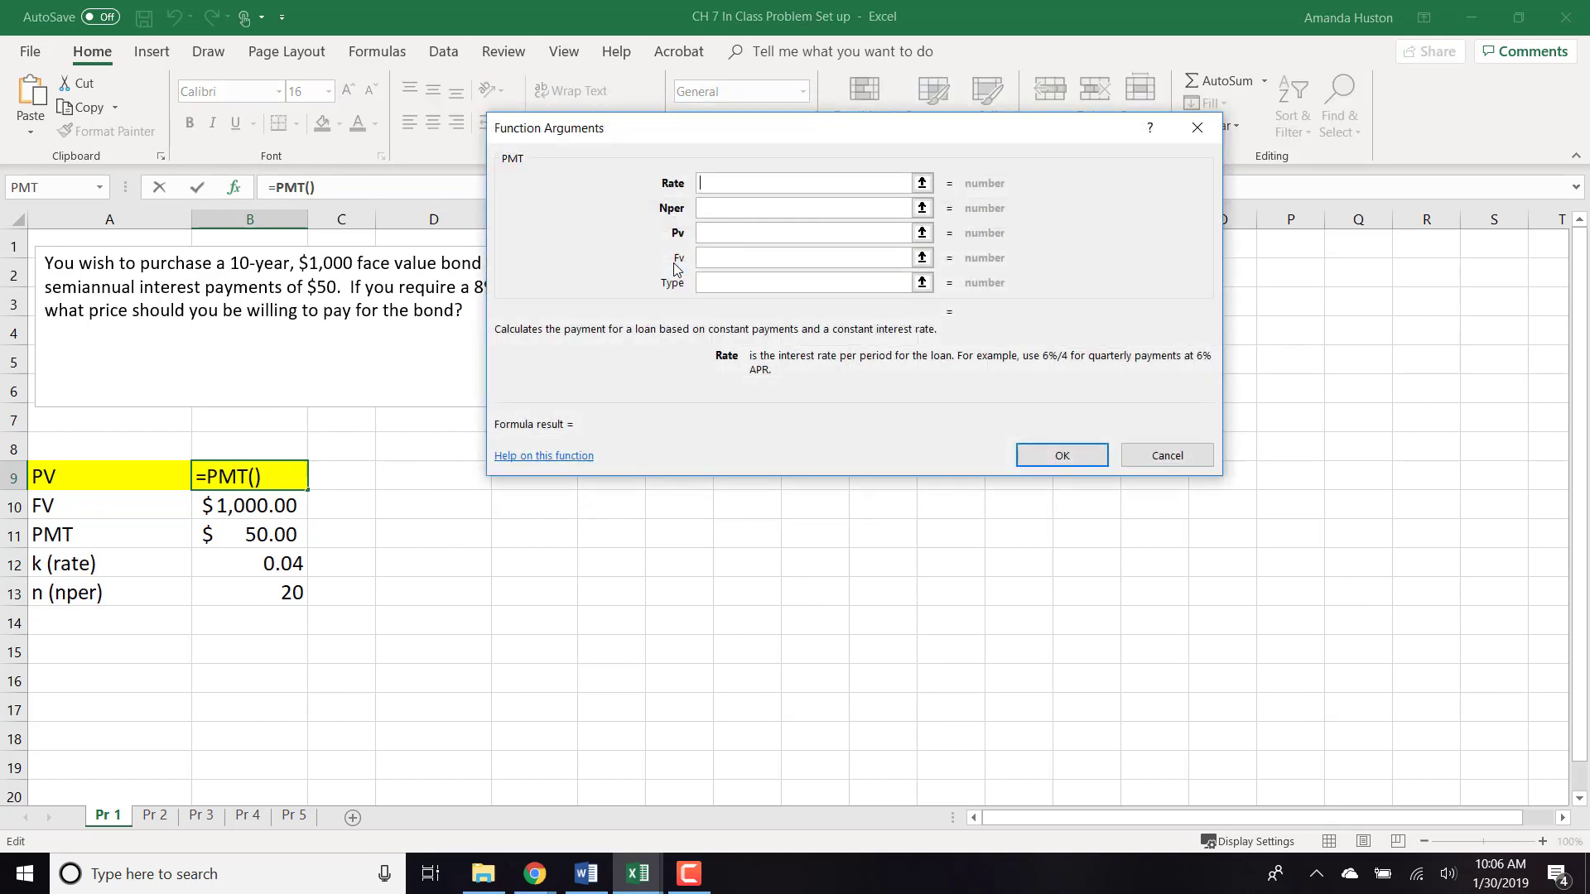
{"action": "left_click", "coordinate": [1150, 464]}
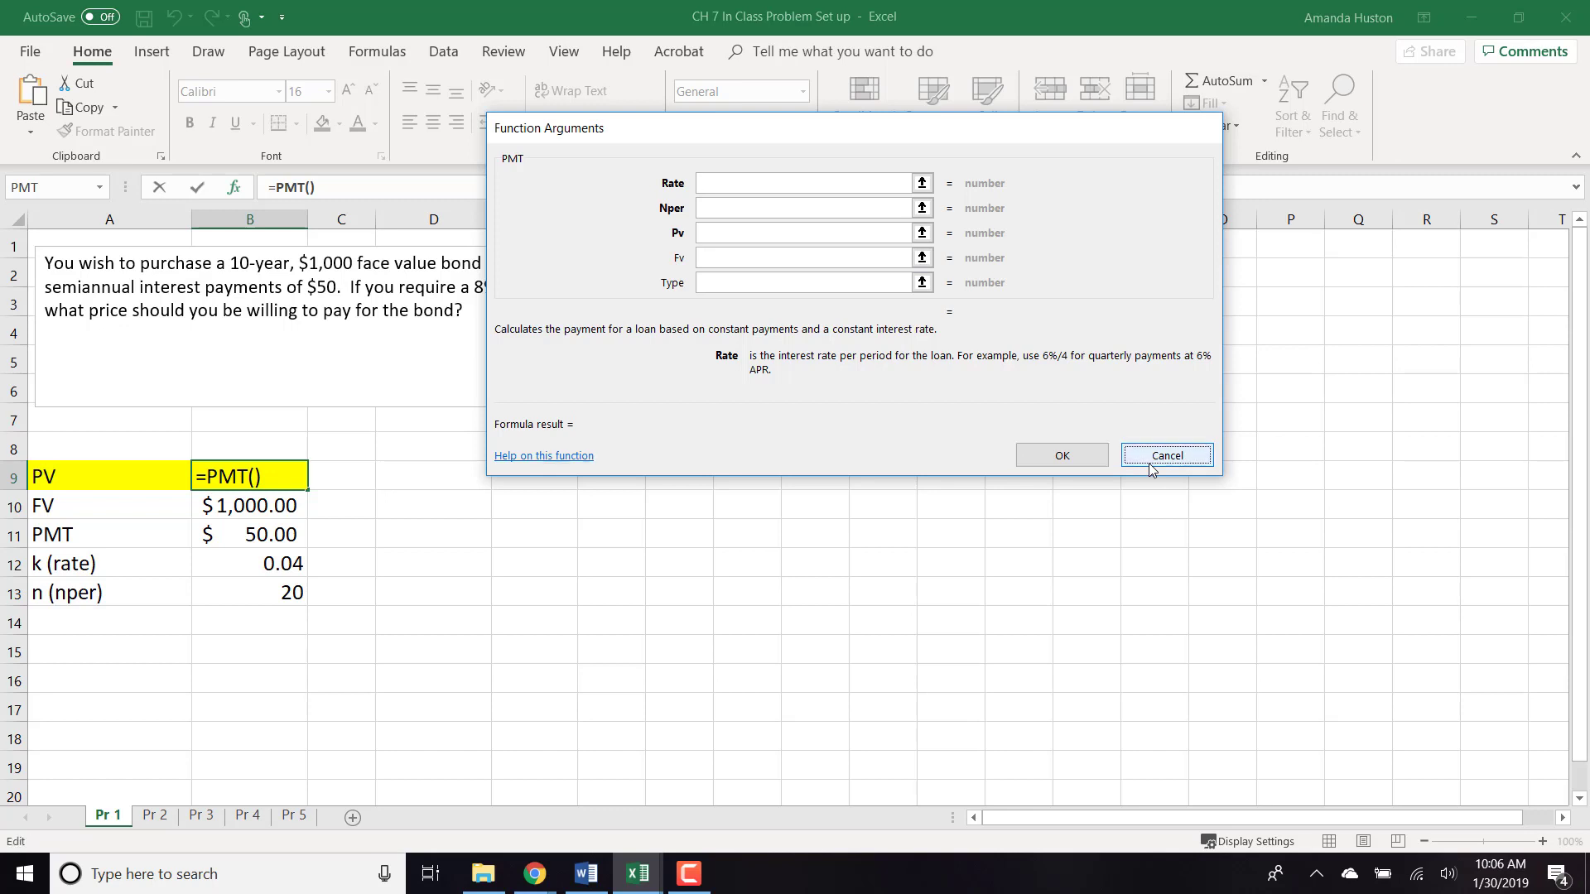
- Insert the PV function in cell B9 from the recently used functions
{"action": "left_click", "coordinate": [236, 187]}
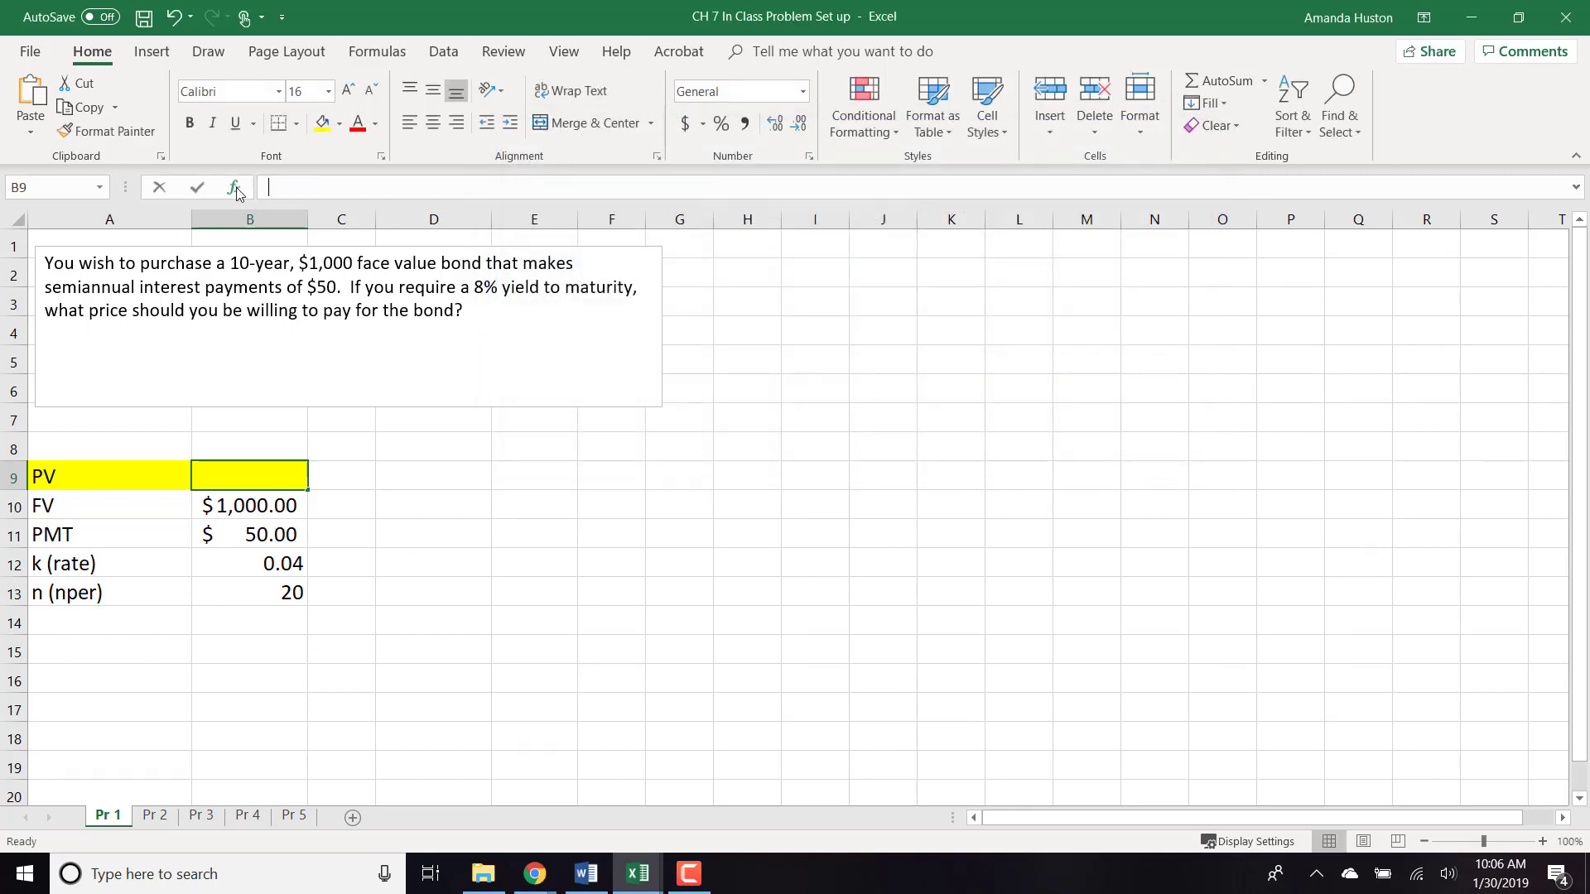
{"action": "left_click", "coordinate": [627, 271]}
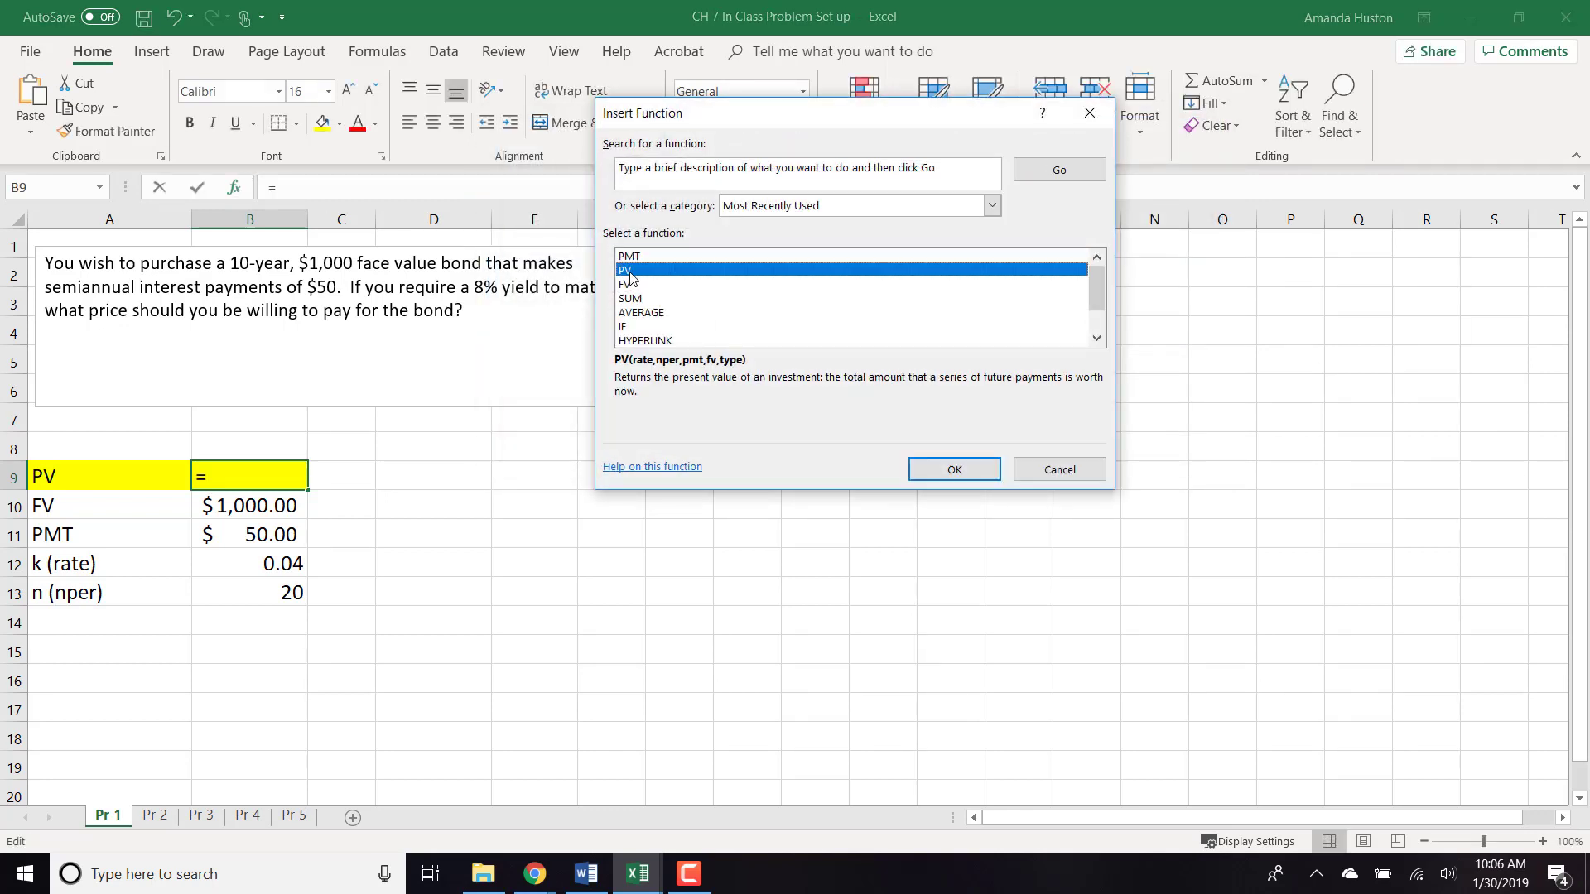
{"action": "left_click", "coordinate": [953, 470]}
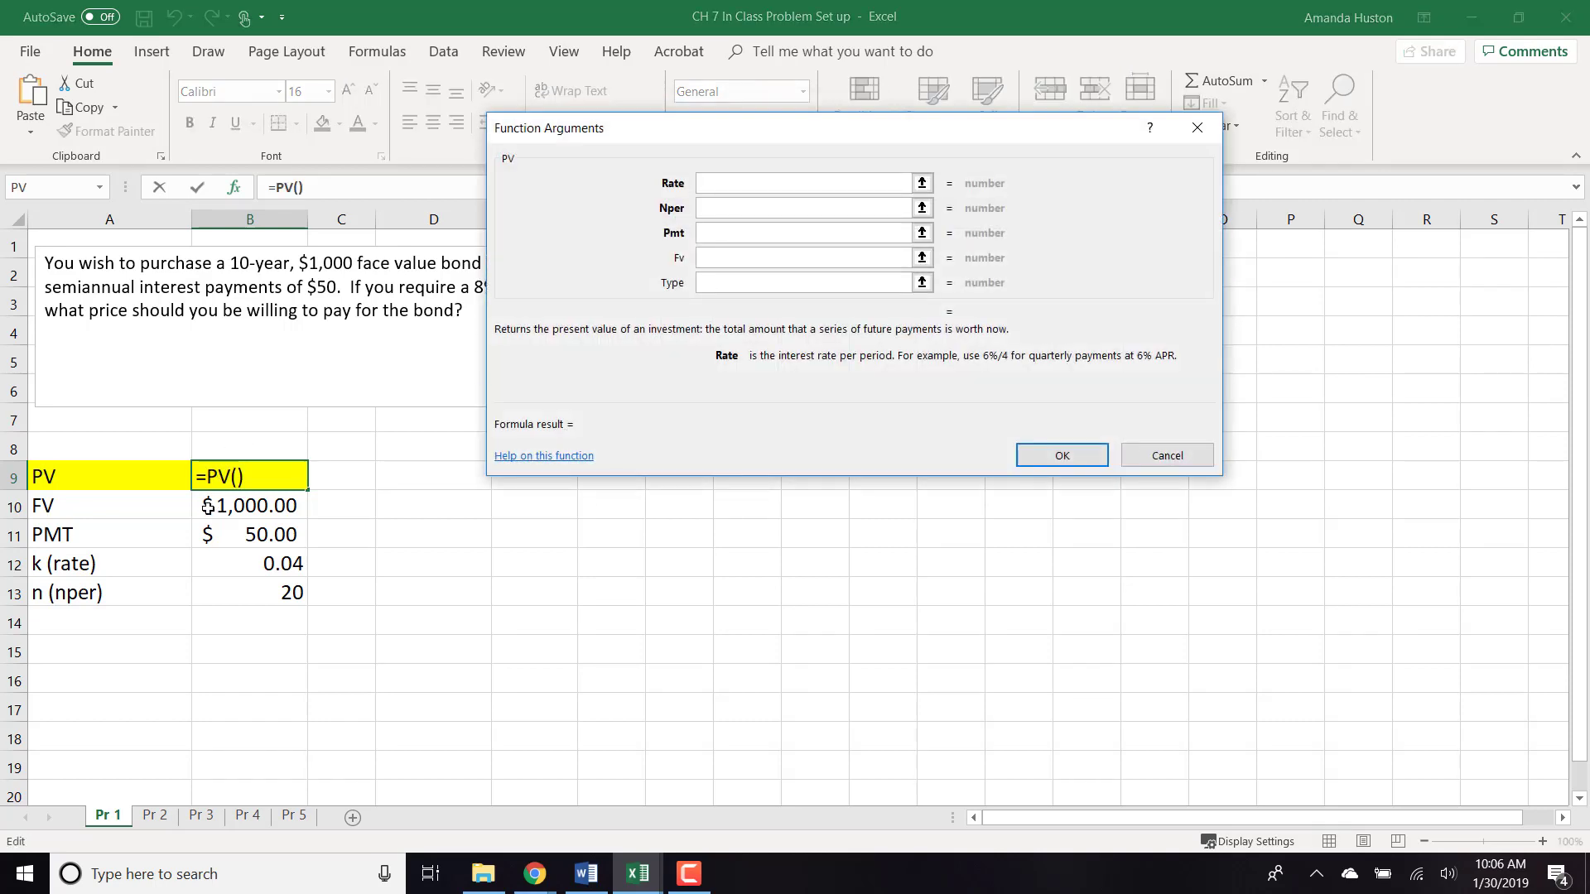
- Fill in the PV arguments with Rate B12, Nper B13, Pmt B11 and Fv B10, and confirm the function
{"action": "left_click", "coordinate": [225, 568]}
{"action": "left_click", "coordinate": [726, 214]}
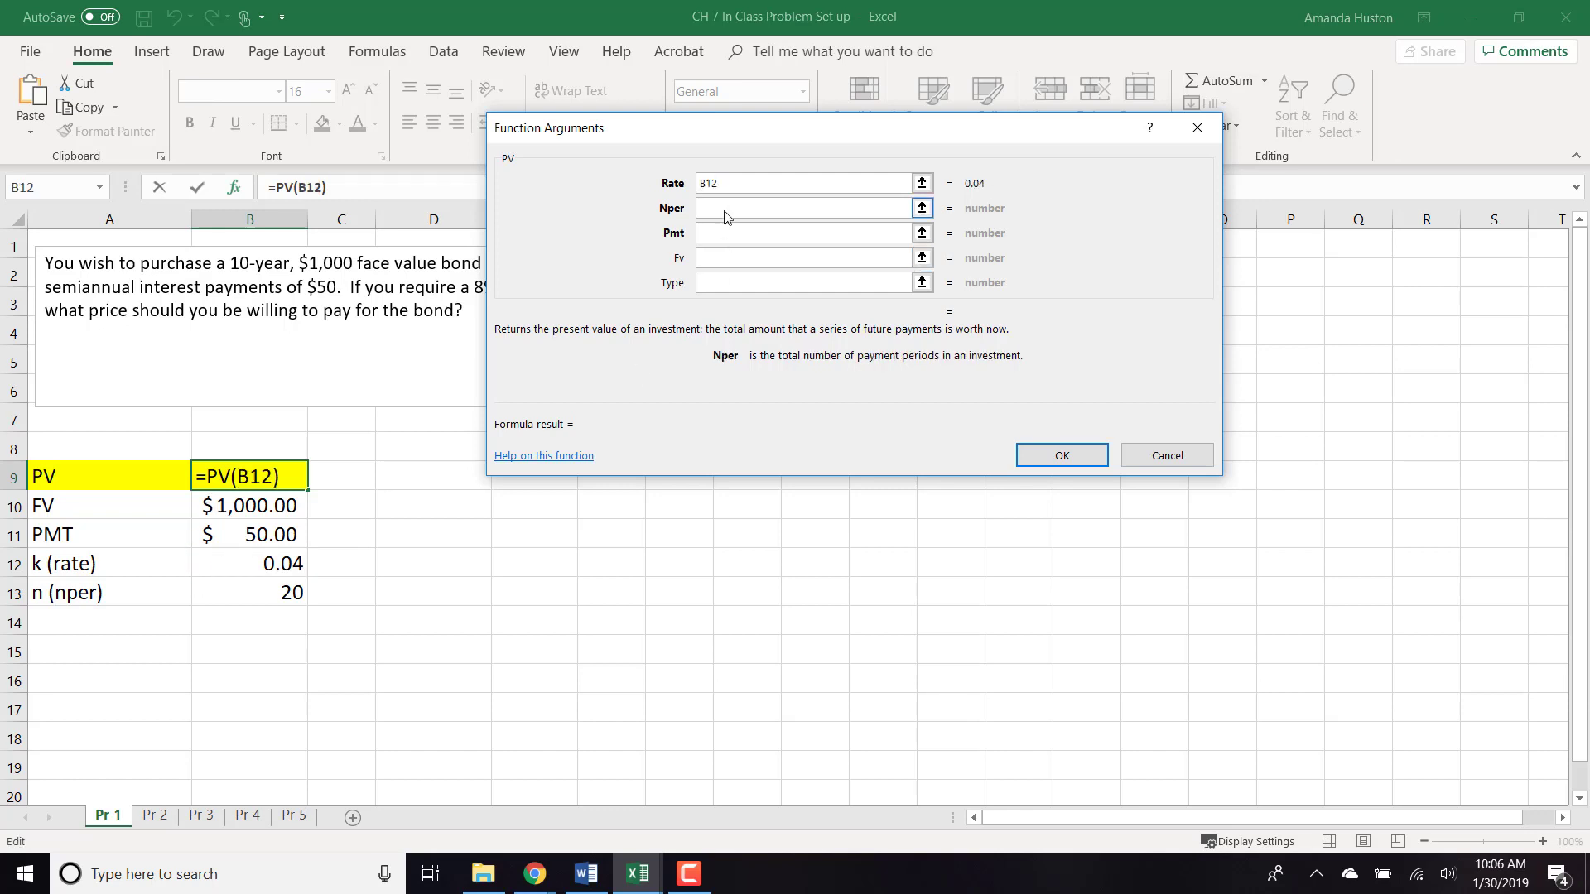
{"action": "left_click", "coordinate": [294, 588]}
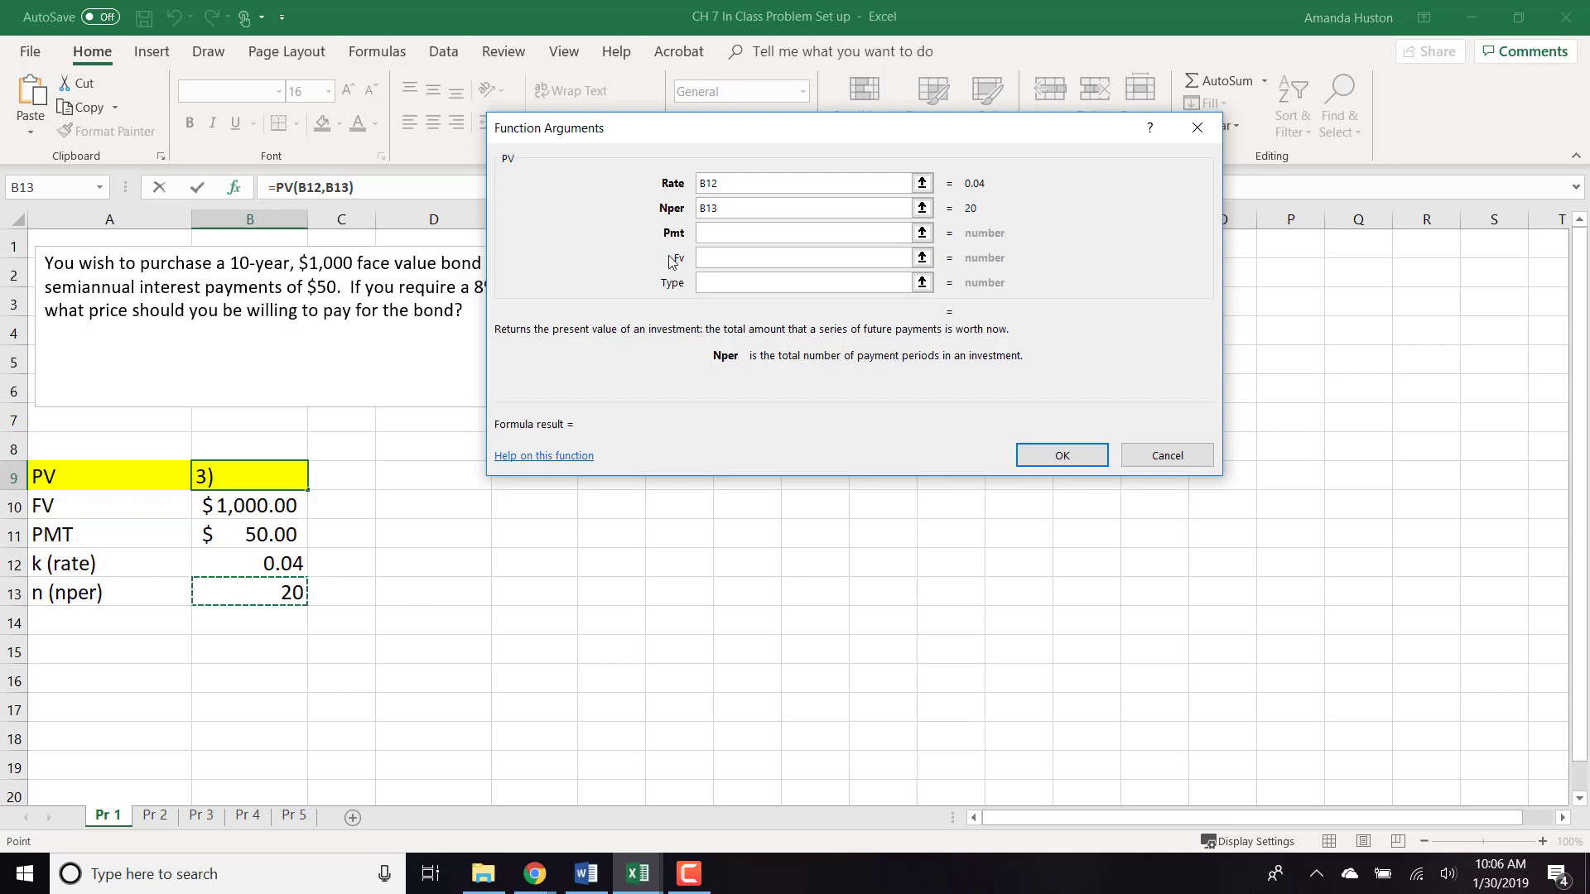
{"action": "left_click", "coordinate": [779, 231]}
{"action": "left_click", "coordinate": [291, 536]}
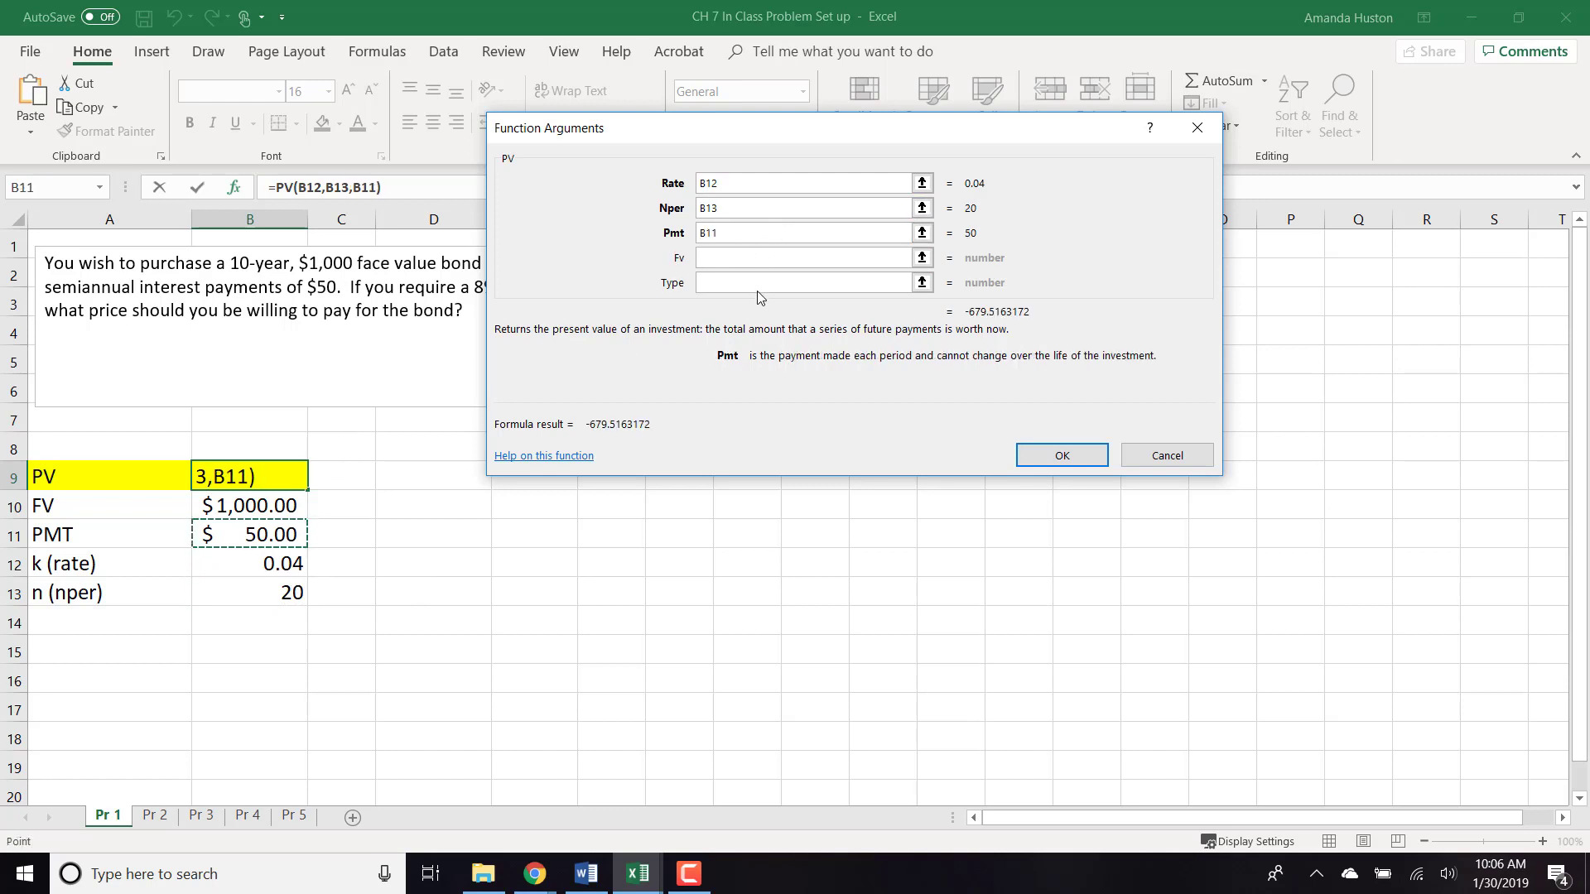
{"action": "left_click", "coordinate": [775, 256]}
{"action": "left_click", "coordinate": [772, 259]}
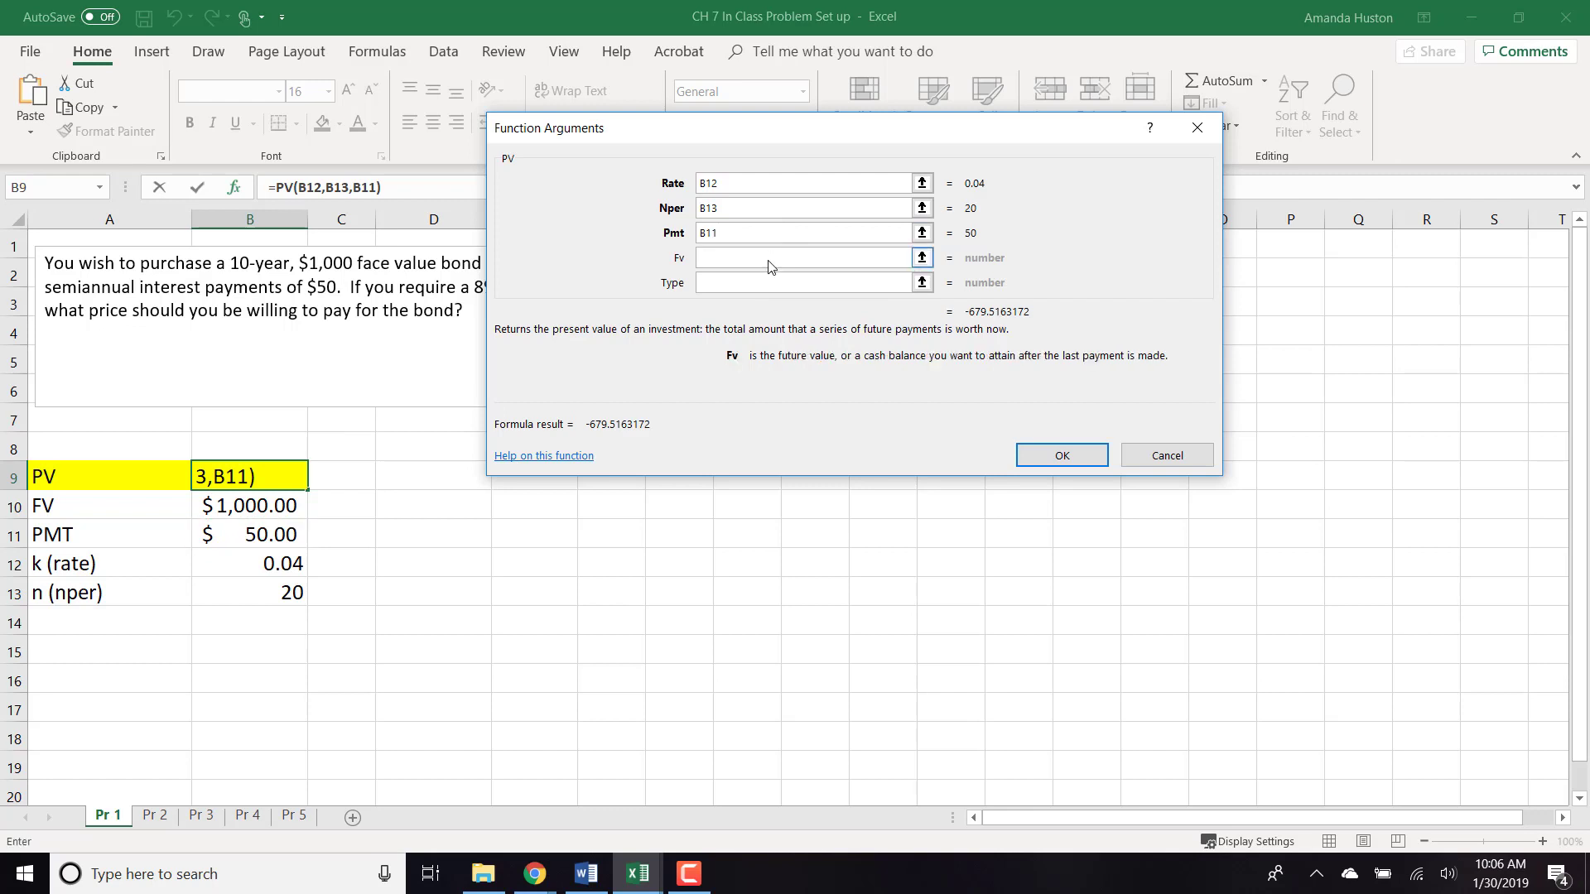
{"action": "left_click", "coordinate": [232, 505]}
{"action": "key", "text": "Return"}
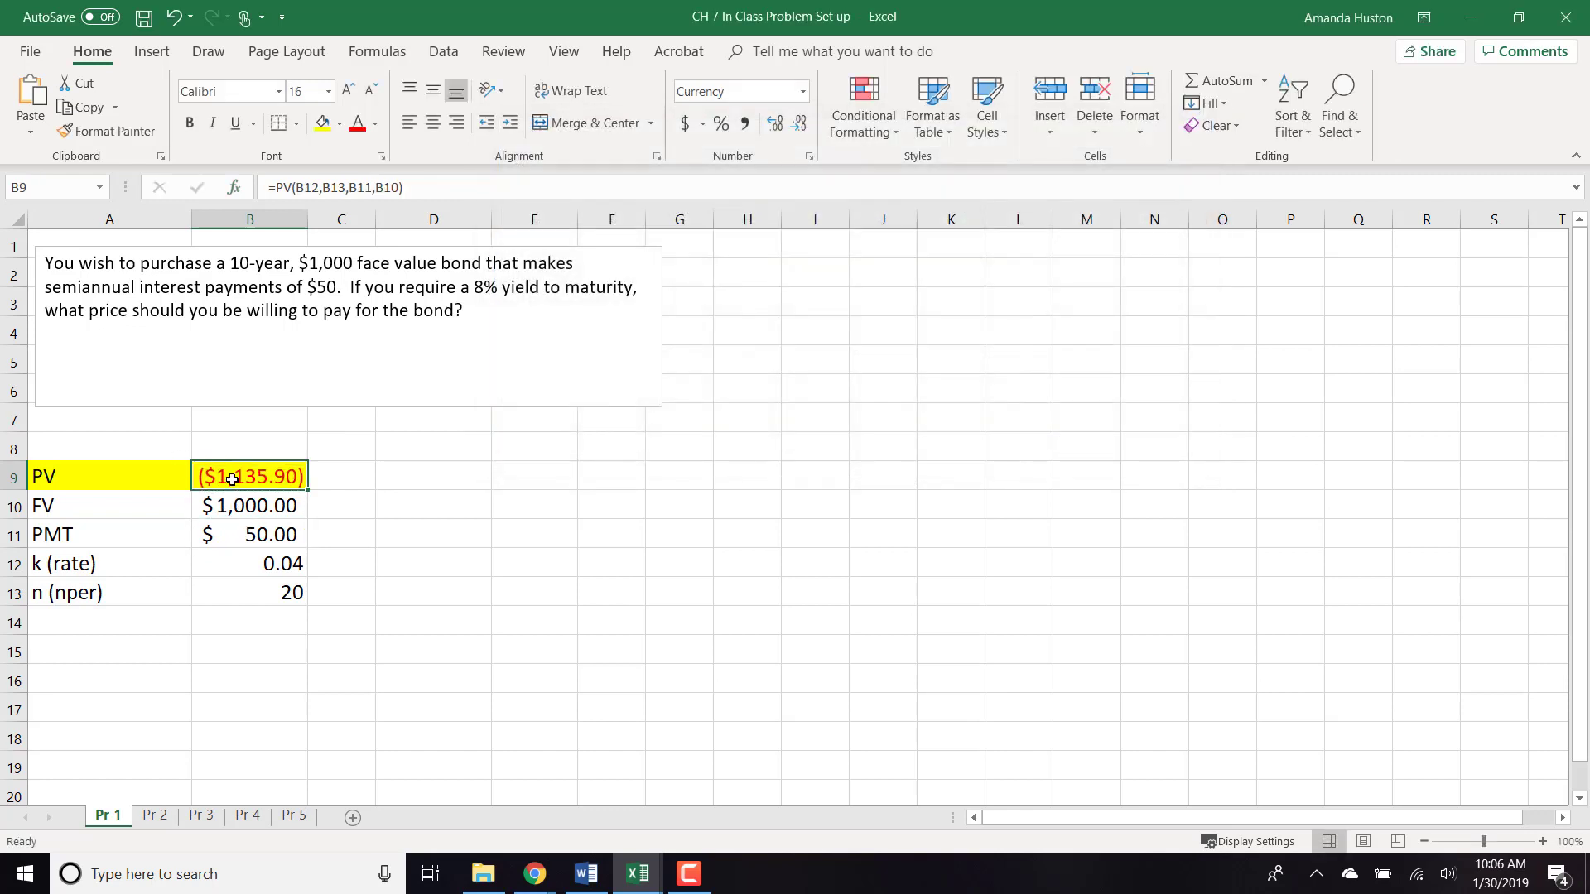
- Make the PV formula in cell B9 negative so it reads =-PV(B12,B13,B11,B10)
{"action": "left_click", "coordinate": [277, 189]}
{"action": "type", "text": "-"}
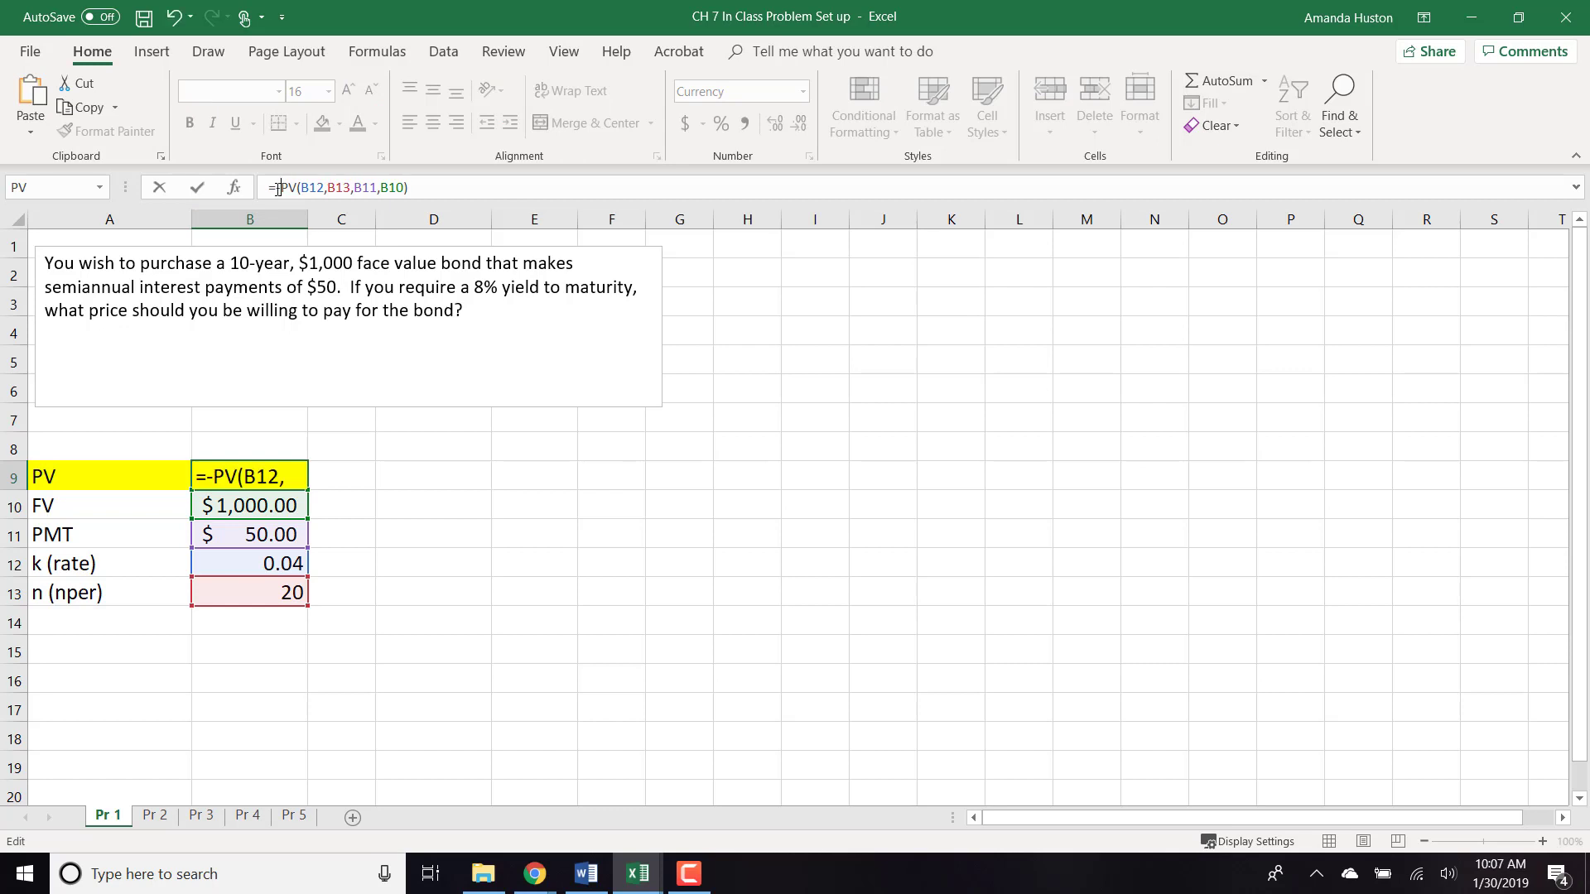
{"action": "key", "text": "Return"}
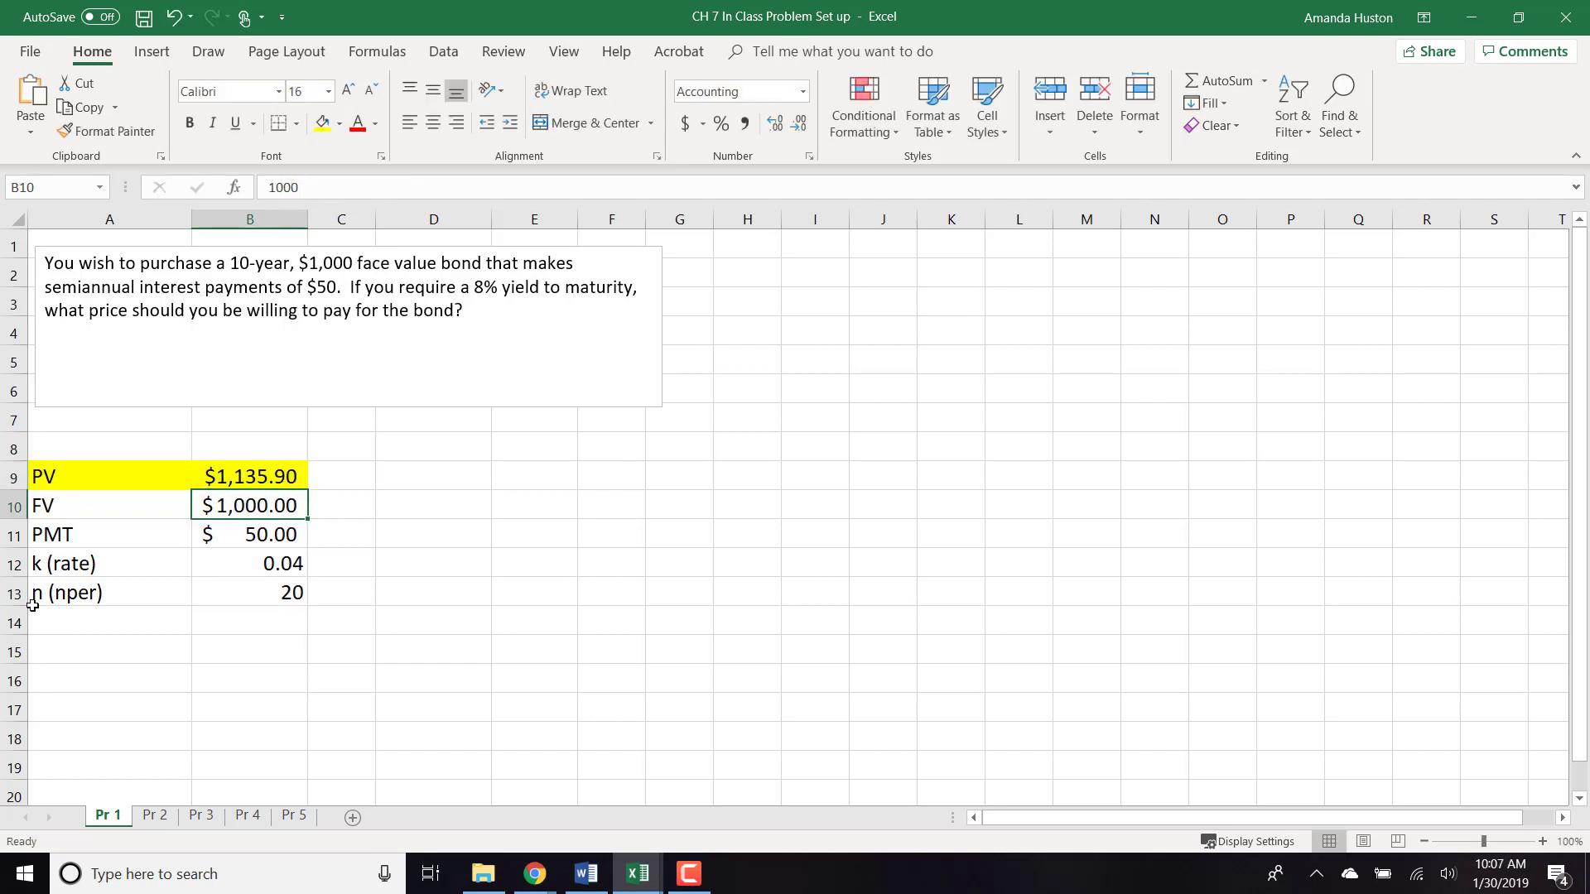
{"action": "left_click", "coordinate": [103, 636]}
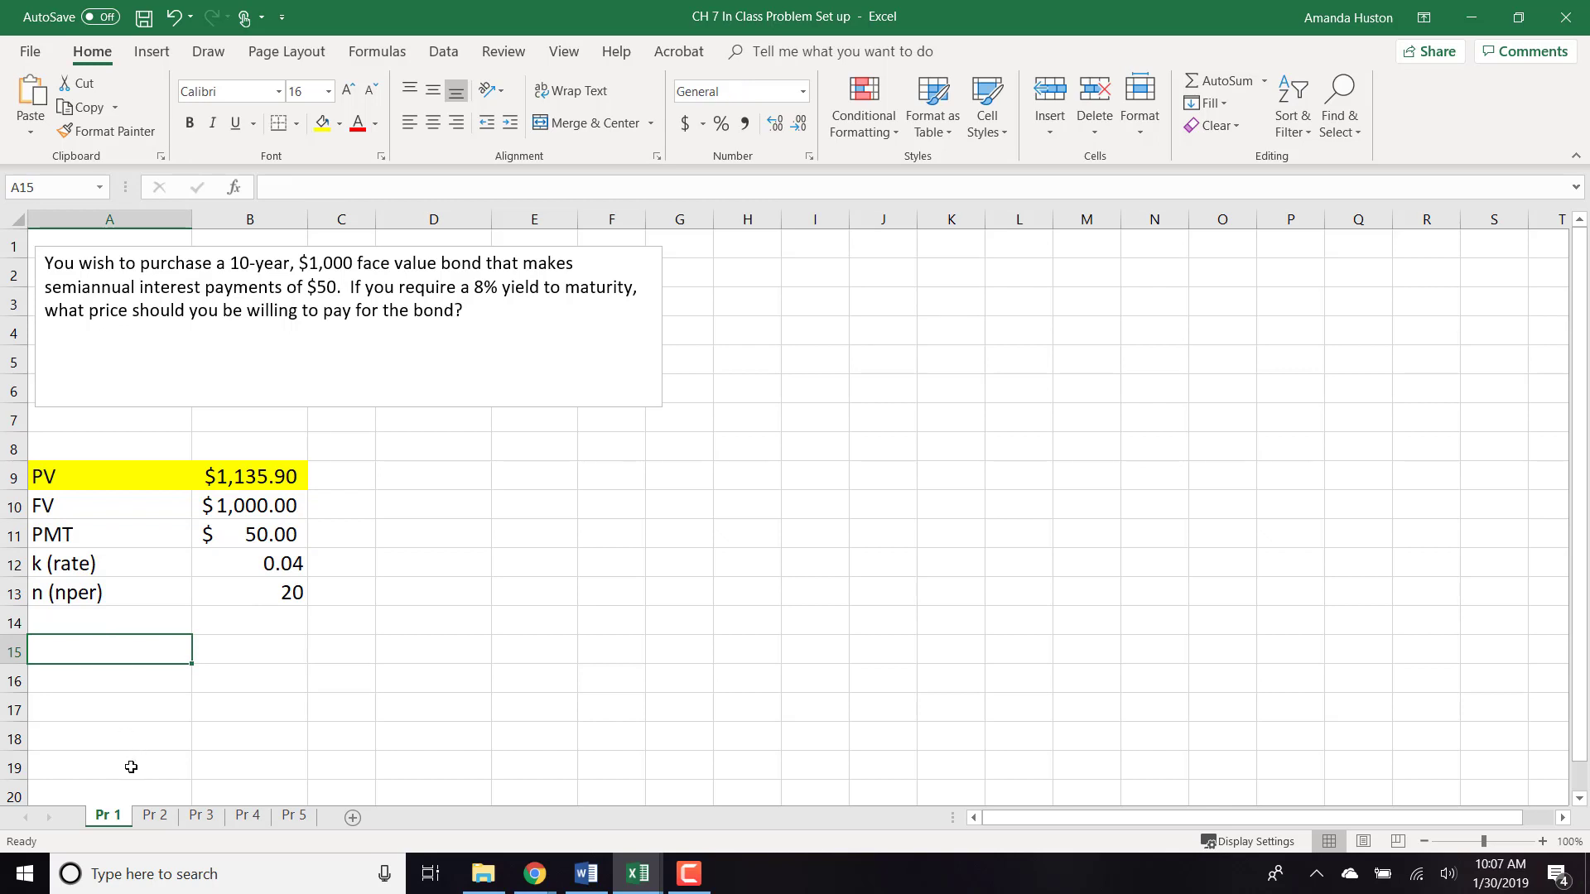
- On sheet Pr 2, enter the labels PV, FV, PMT, k and n down cells A9 to A13
{"action": "left_click", "coordinate": [163, 816]}
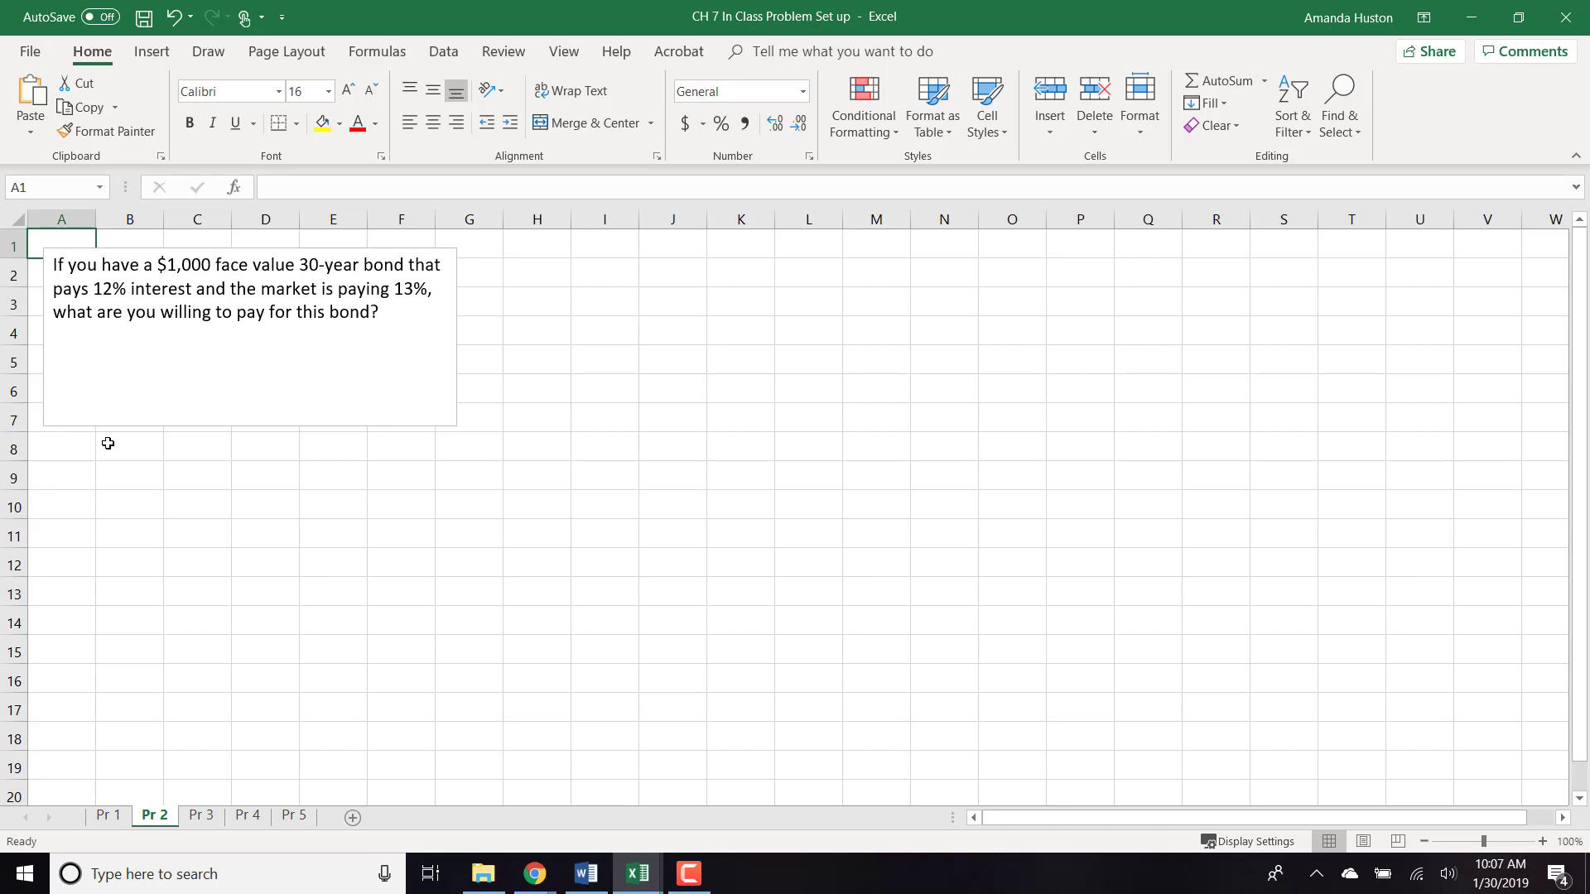
{"action": "left_click", "coordinate": [65, 447]}
{"action": "left_click", "coordinate": [66, 478]}
{"action": "type", "text": "PV"}
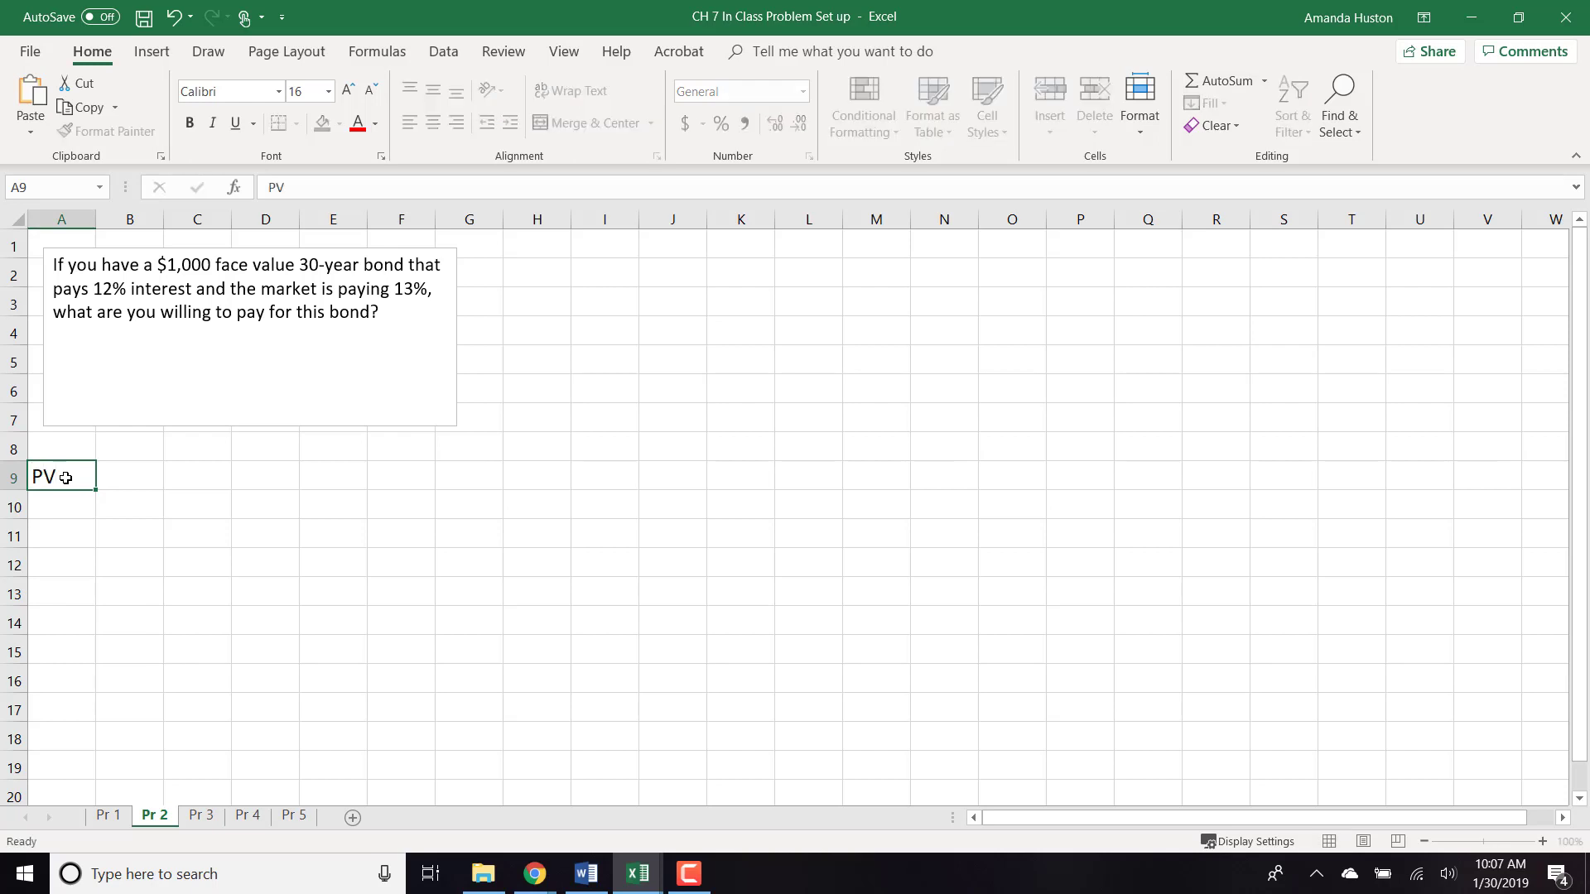
{"action": "key", "text": "Return"}
{"action": "type", "text": "F"}
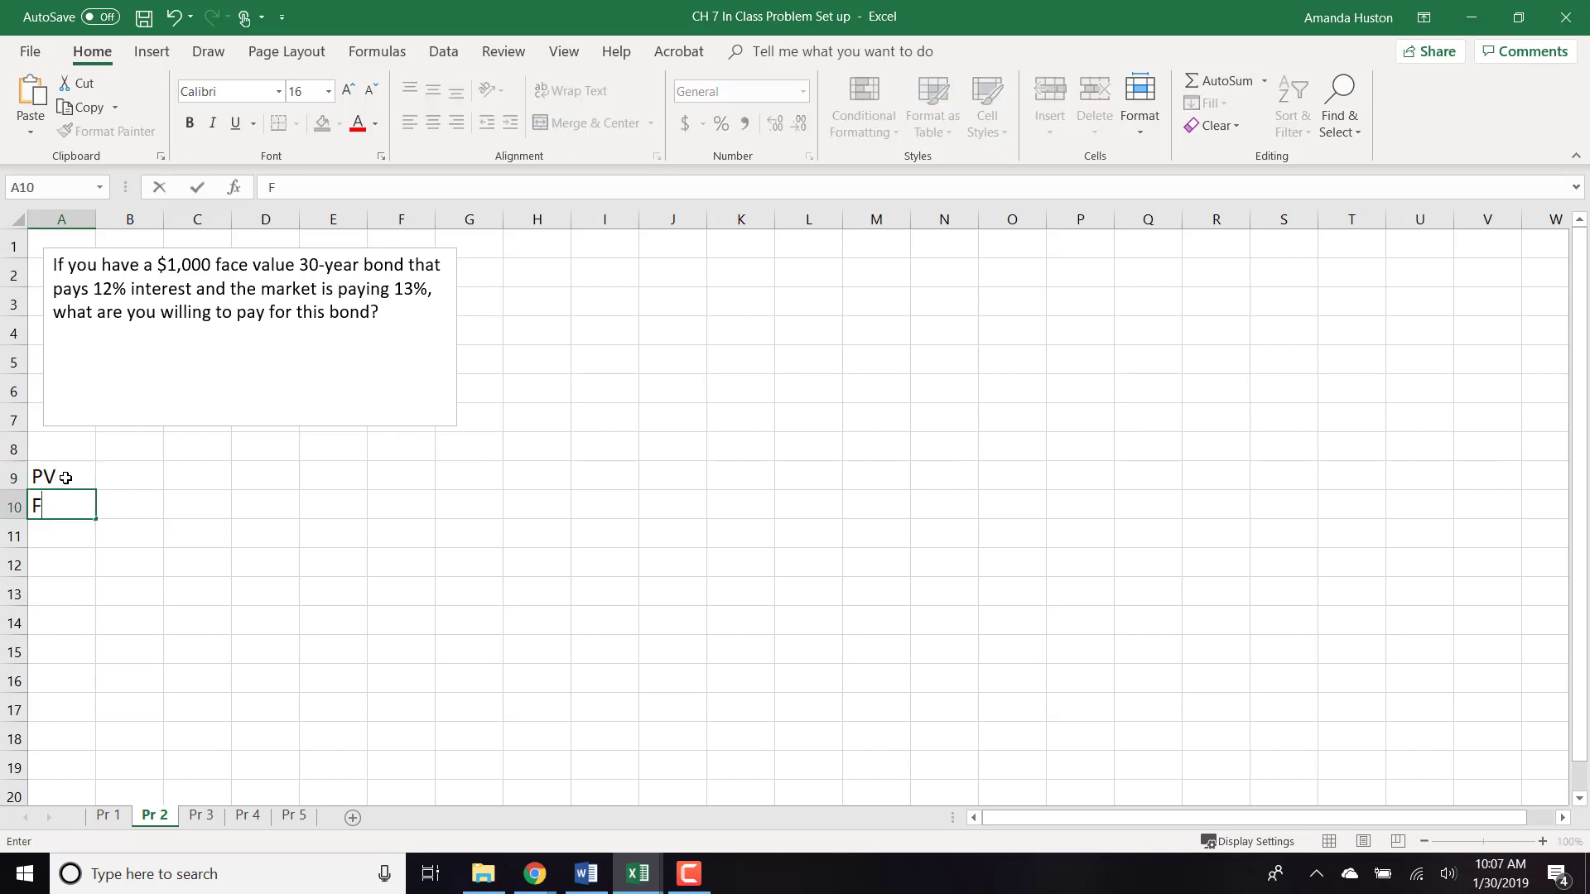
{"action": "type", "text": "V"}
{"action": "key", "text": "Return"}
{"action": "type", "text": "PMT"}
{"action": "key", "text": "Return"}
{"action": "type", "text": "k"}
{"action": "key", "text": "Return"}
{"action": "type", "text": "n"}
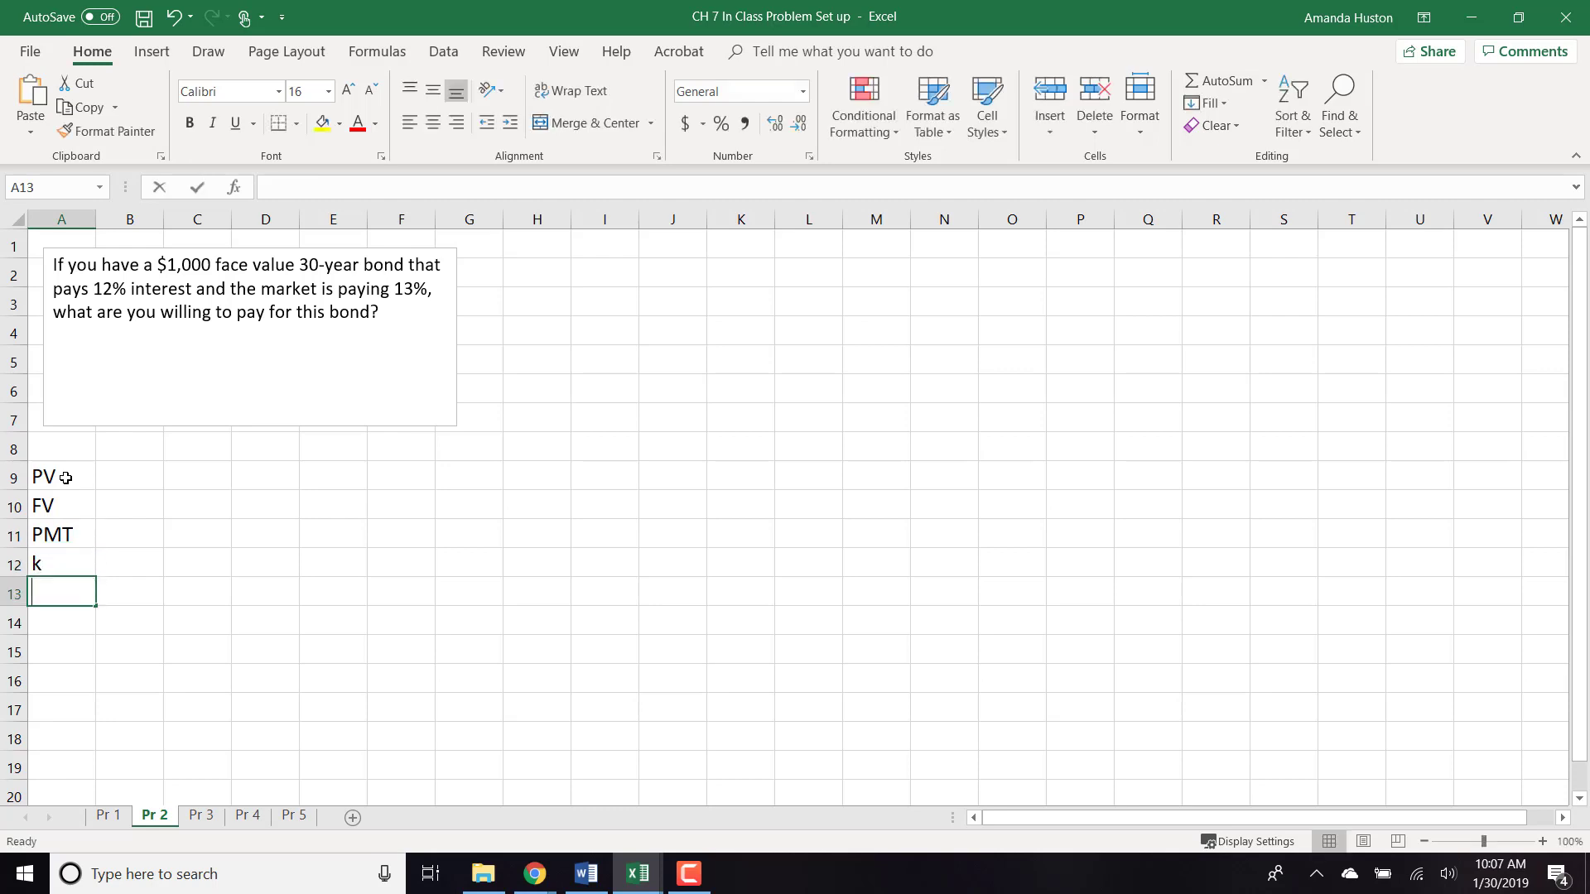
{"action": "key", "text": "Tab"}
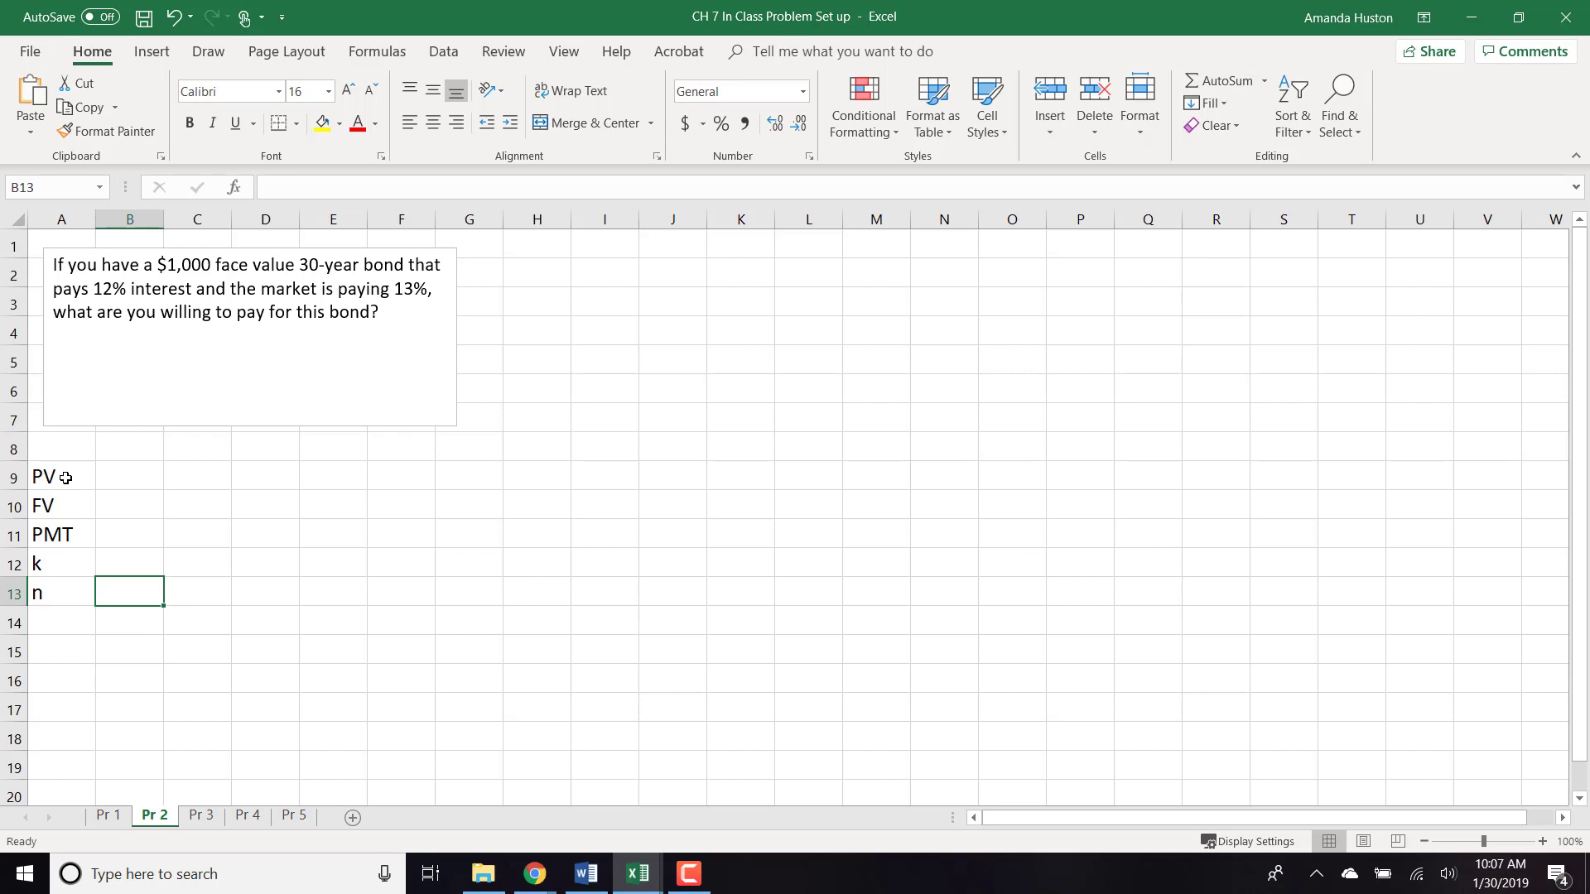
- Enter 1000 as the FV value in cell B10 and apply the dollar accounting format
{"action": "left_click", "coordinate": [130, 508]}
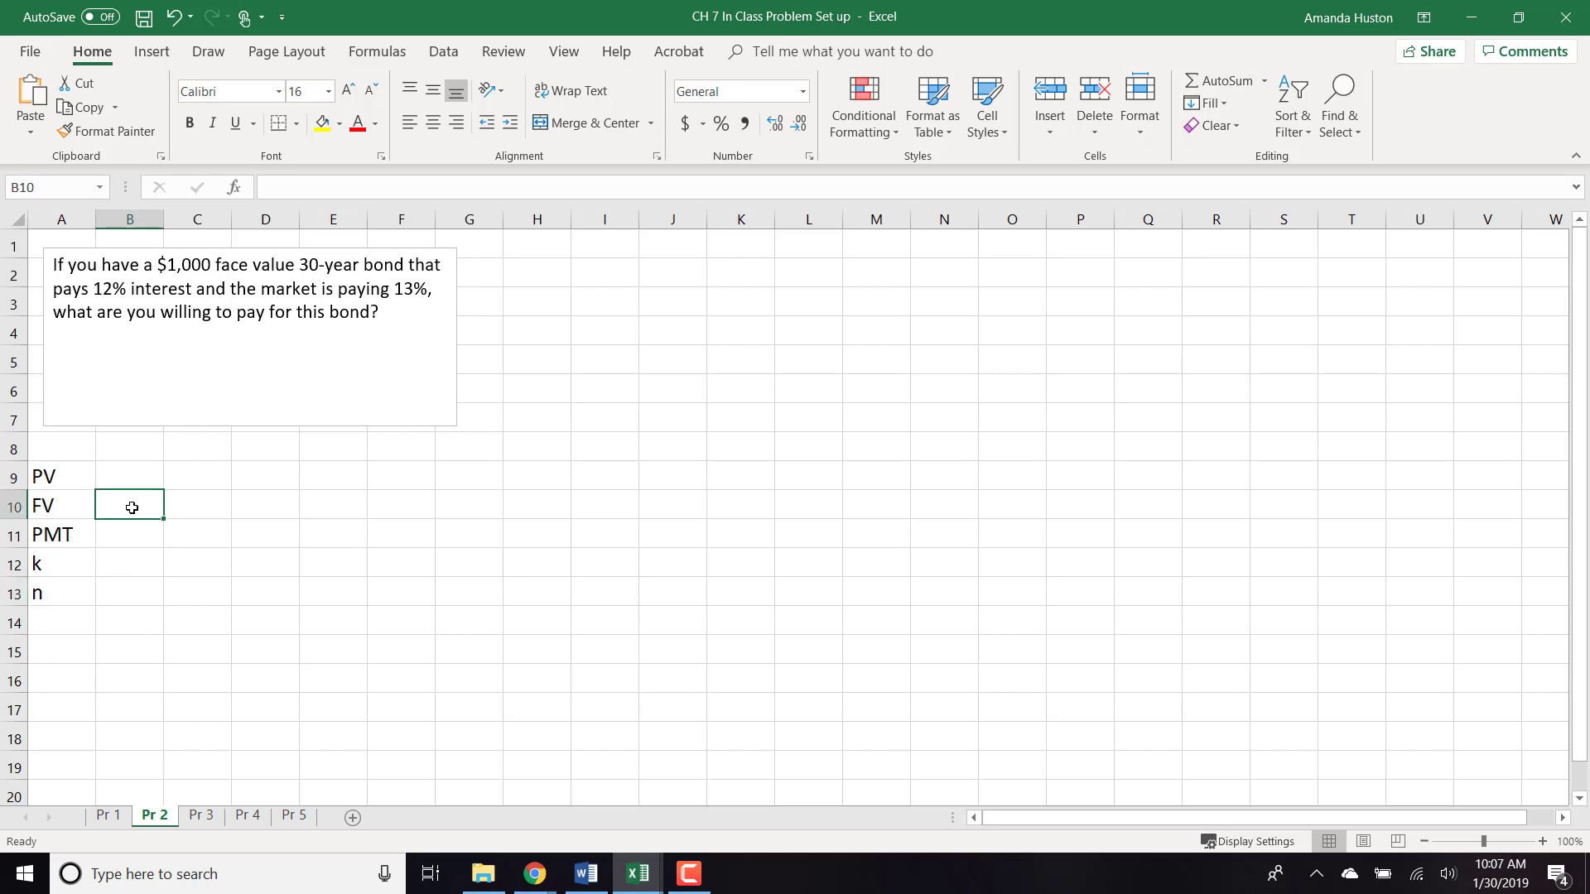
{"action": "type", "text": "1000"}
{"action": "key", "text": "Return"}
{"action": "left_click", "coordinate": [132, 507]}
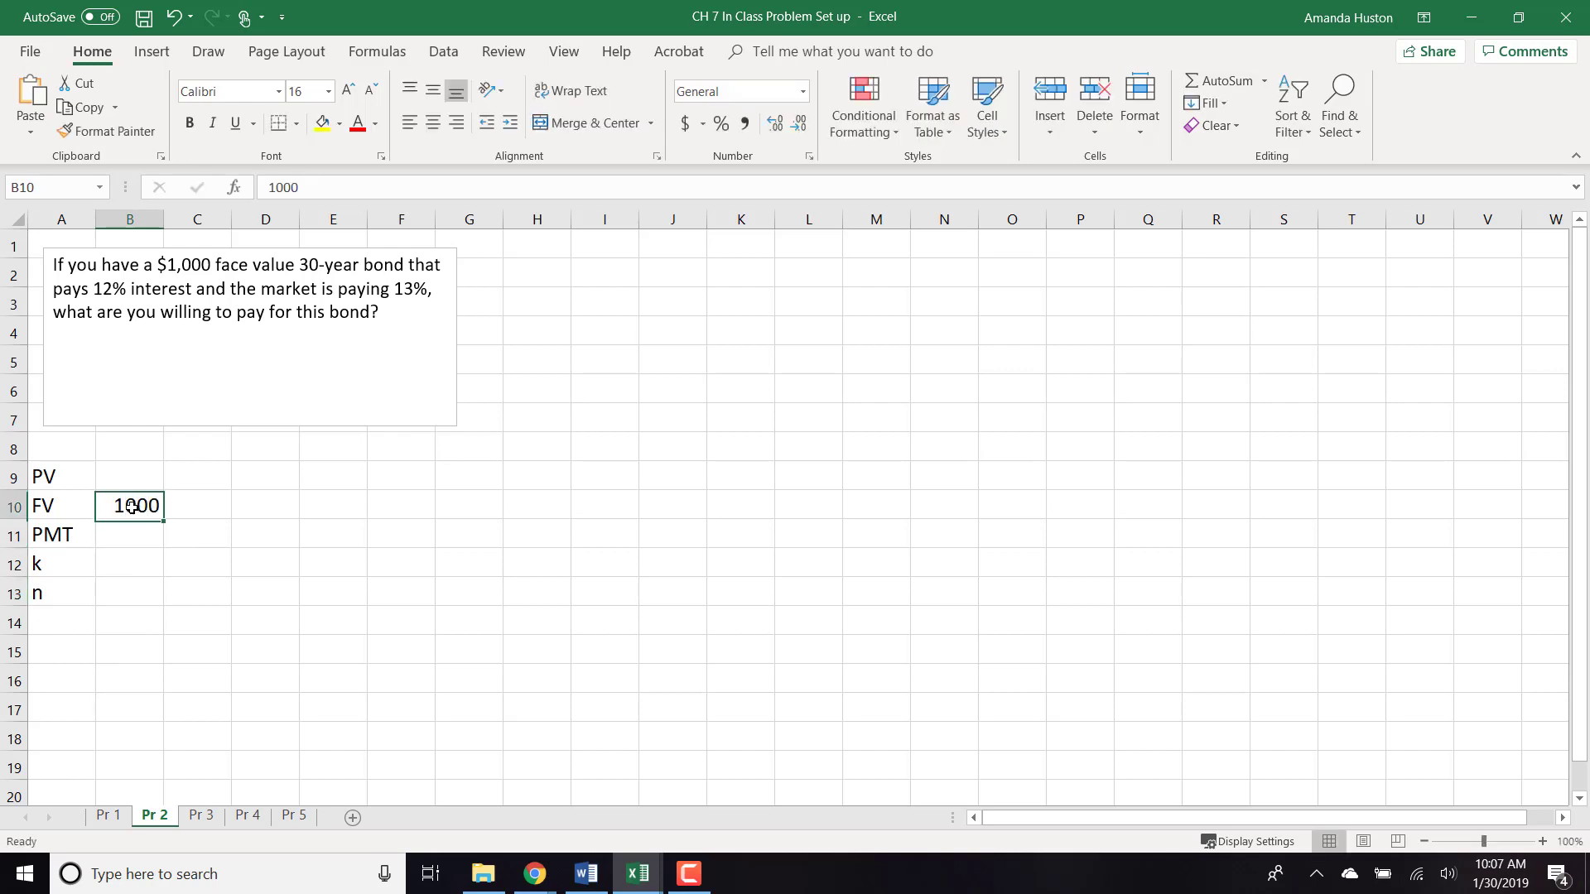
{"action": "left_click", "coordinate": [693, 123]}
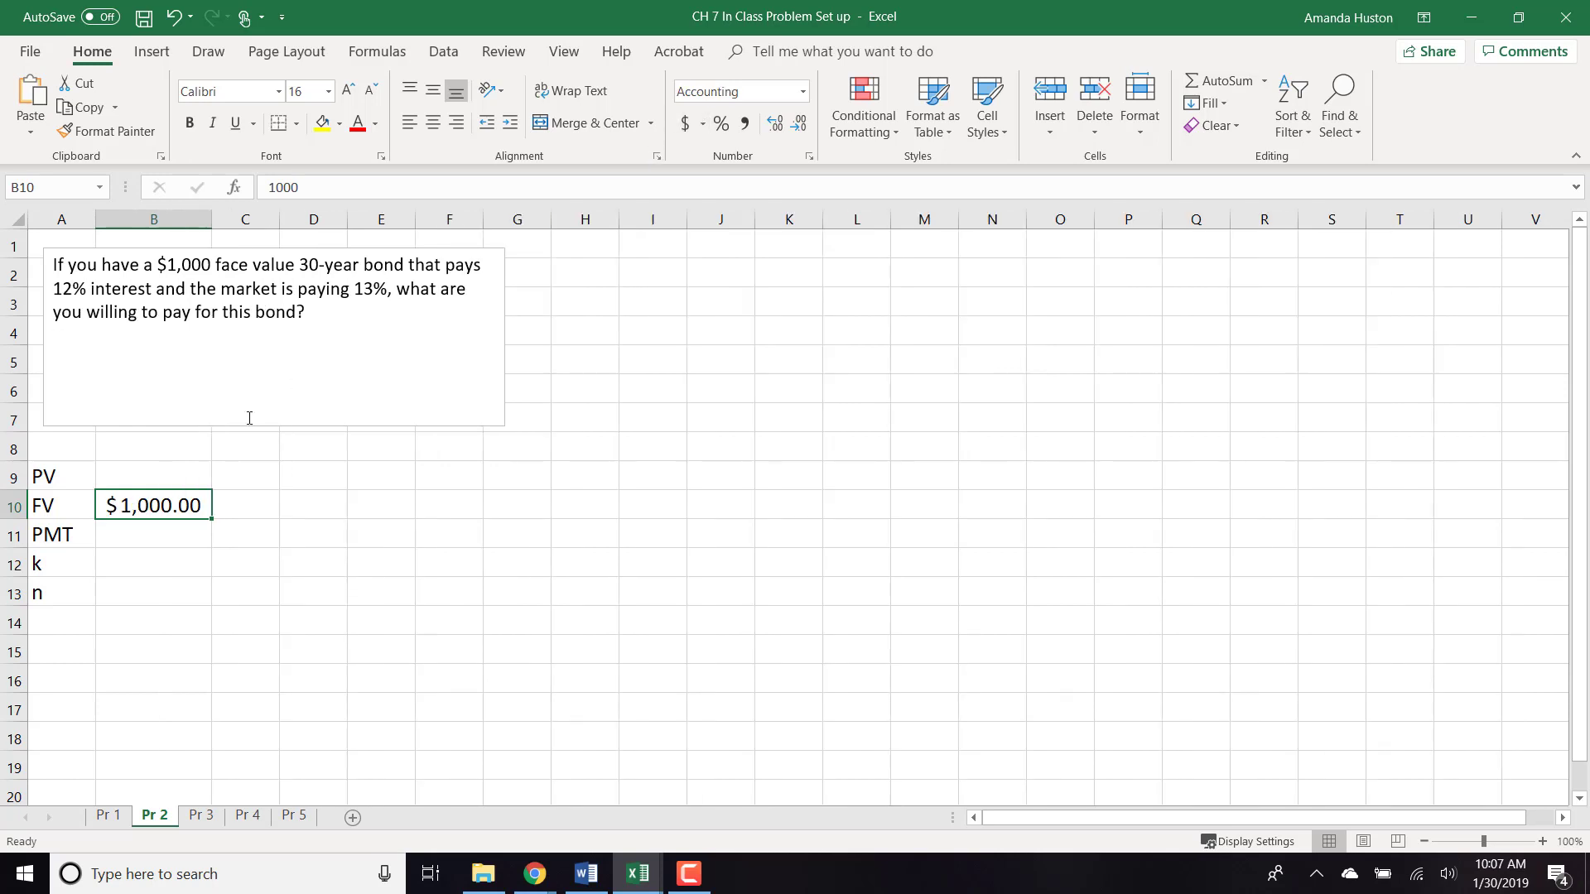
- Enter 30 as the n value in cell B13 and 13% as the k value in cell B12
{"action": "left_click", "coordinate": [149, 583]}
{"action": "type", "text": "30"}
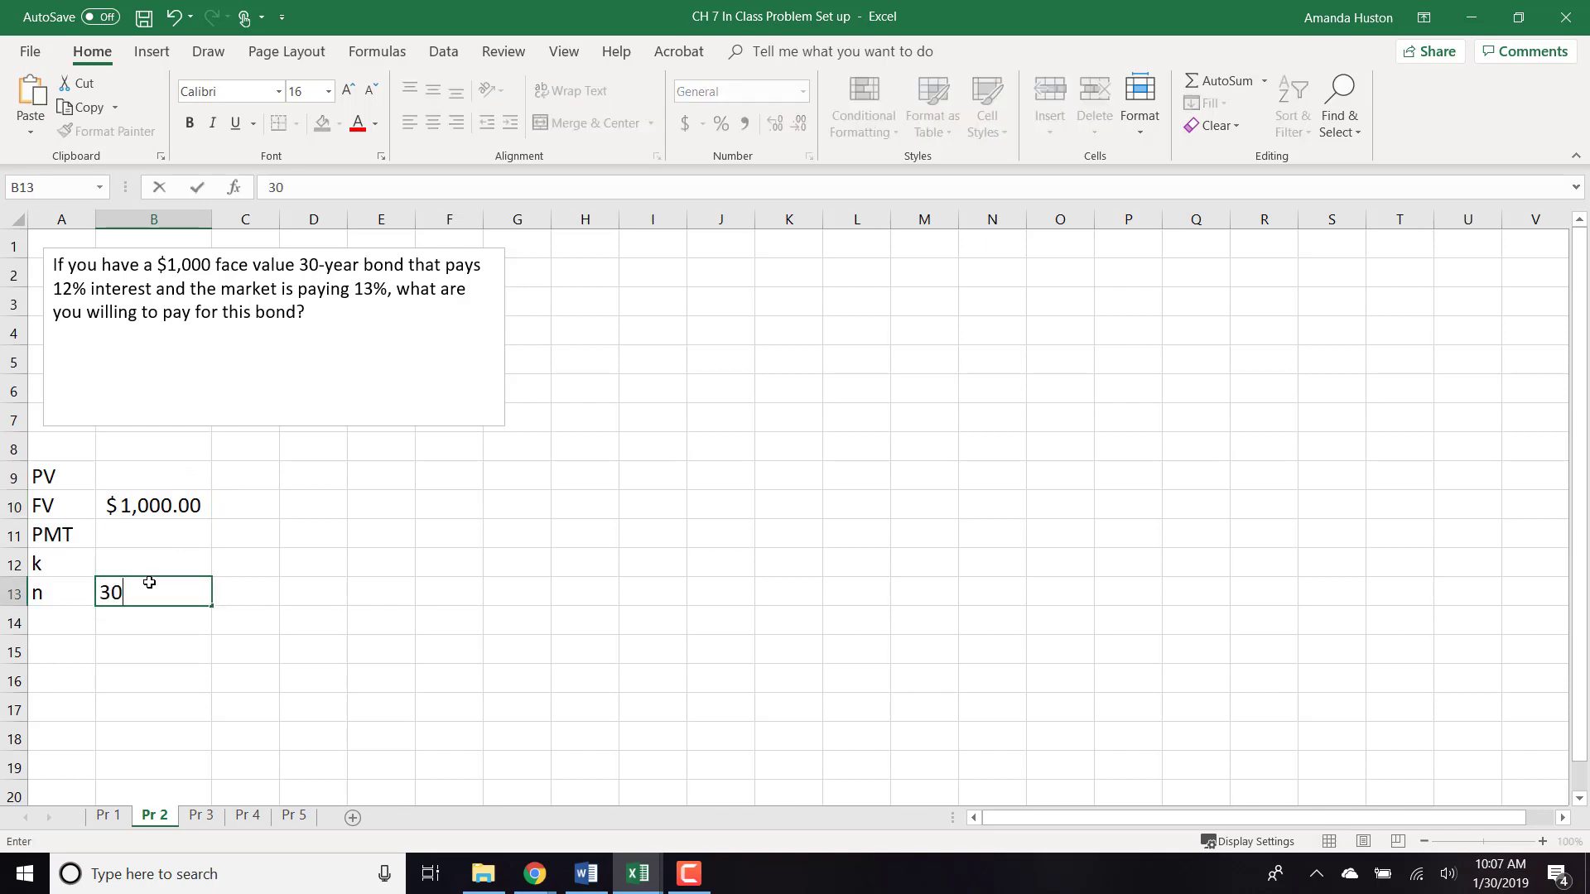
{"action": "key", "text": "Return"}
{"action": "key", "text": "Up"}
{"action": "key", "text": "Up"}
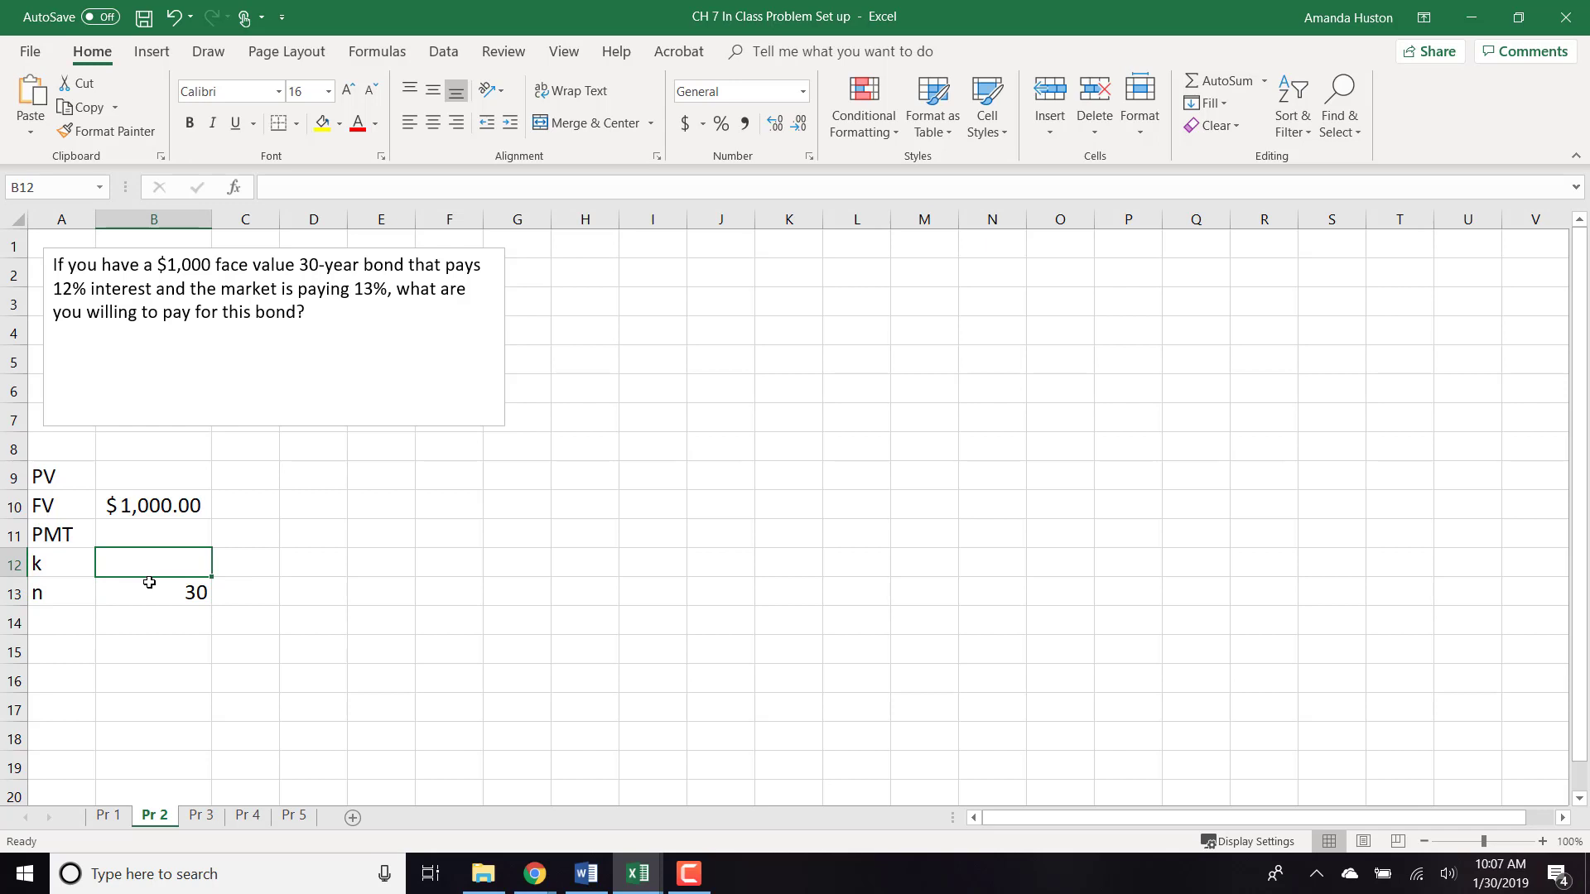
{"action": "type", "text": "13%"}
{"action": "key", "text": "ctrl+Return"}
{"action": "key", "text": "Page_Down"}
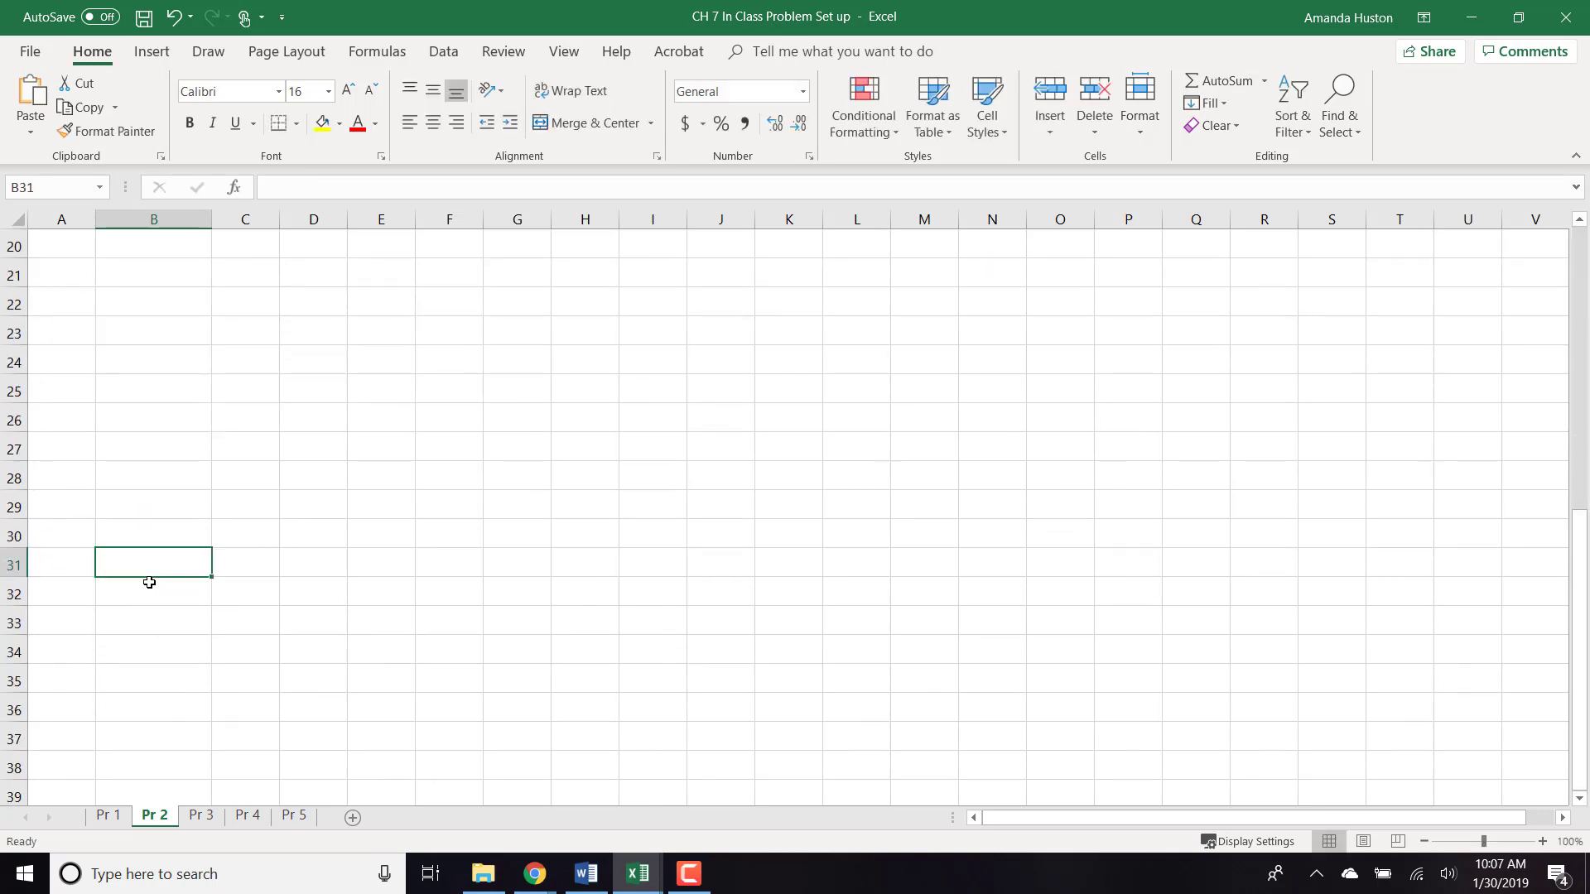
{"action": "scroll", "coordinate": [149, 583], "scroll_direction": "up", "scroll_amount": 6}
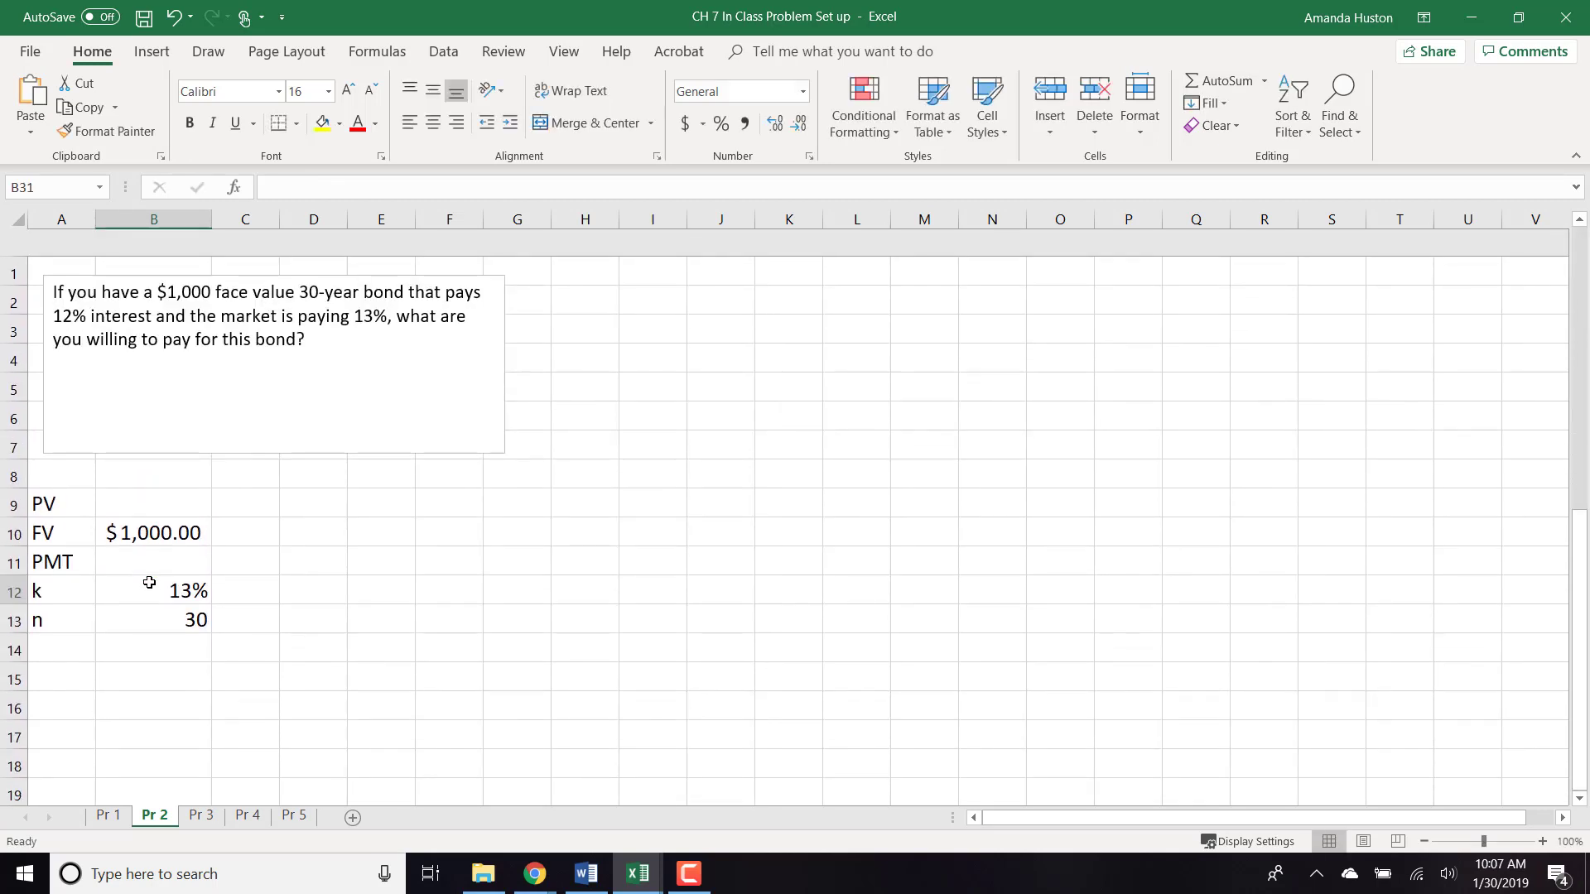
- Calculate the annual coupon payment in cell B11 with the formula =B10*12%
{"action": "left_click", "coordinate": [128, 527]}
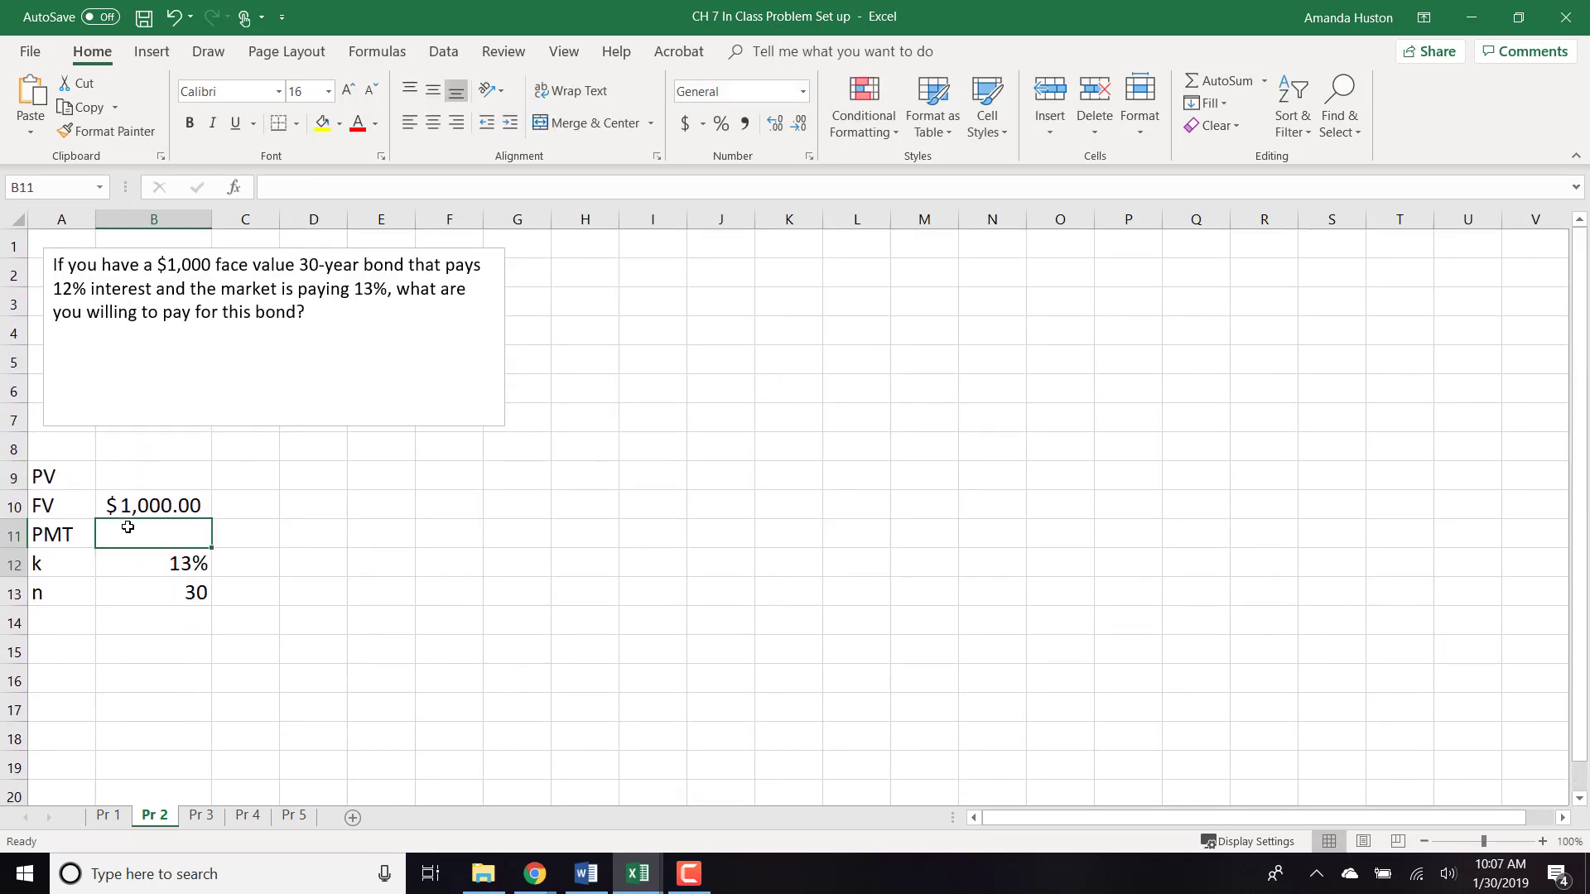
{"action": "type", "text": "="}
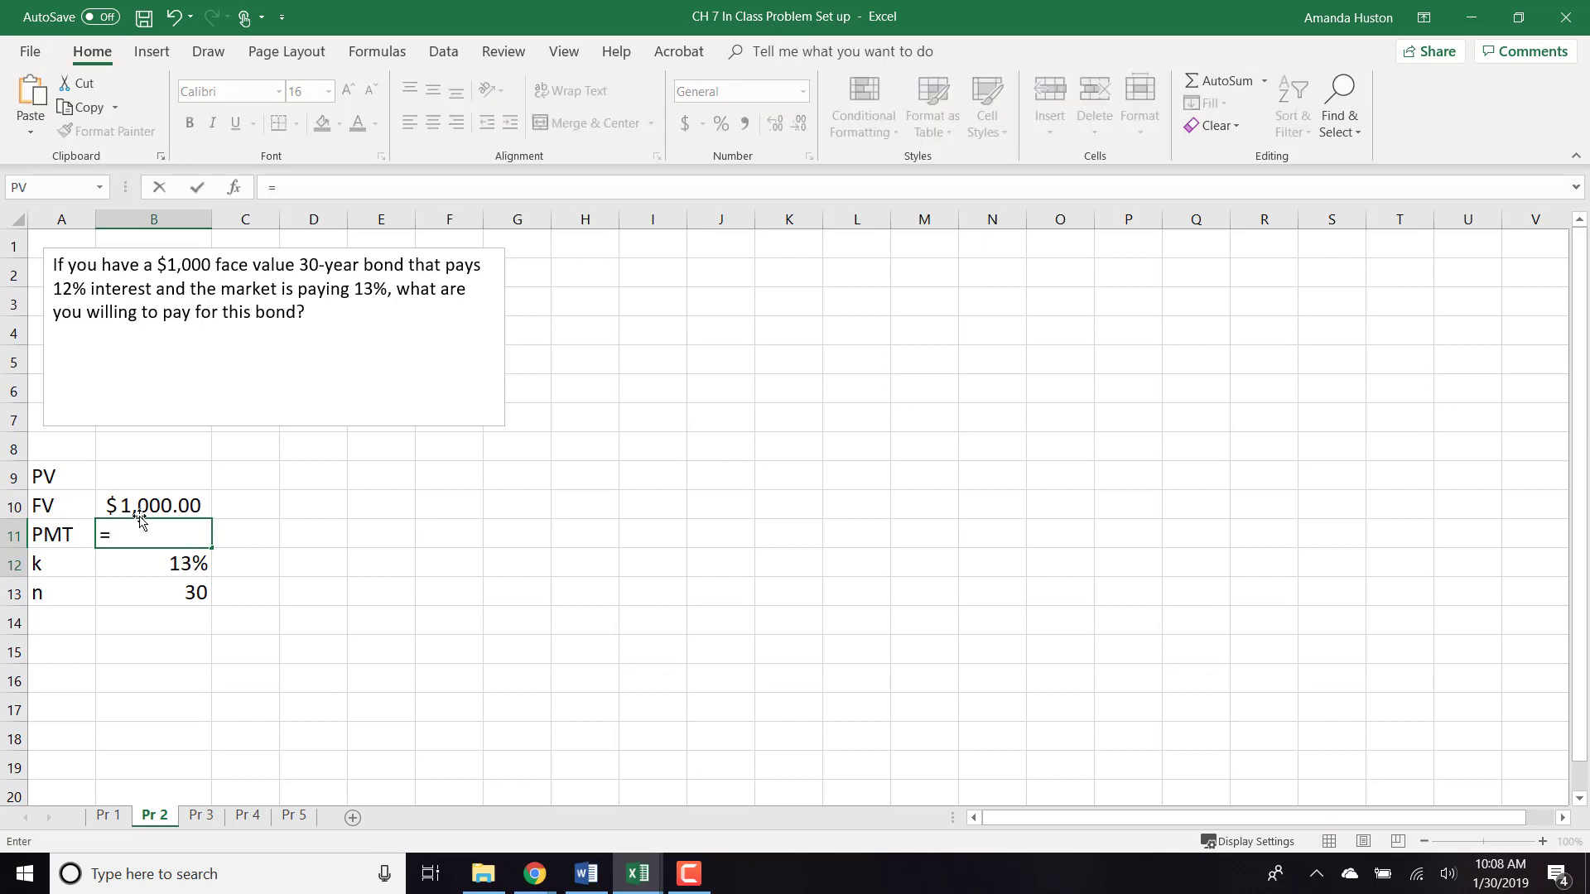
{"action": "left_click", "coordinate": [147, 501]}
{"action": "type", "text": "*"}
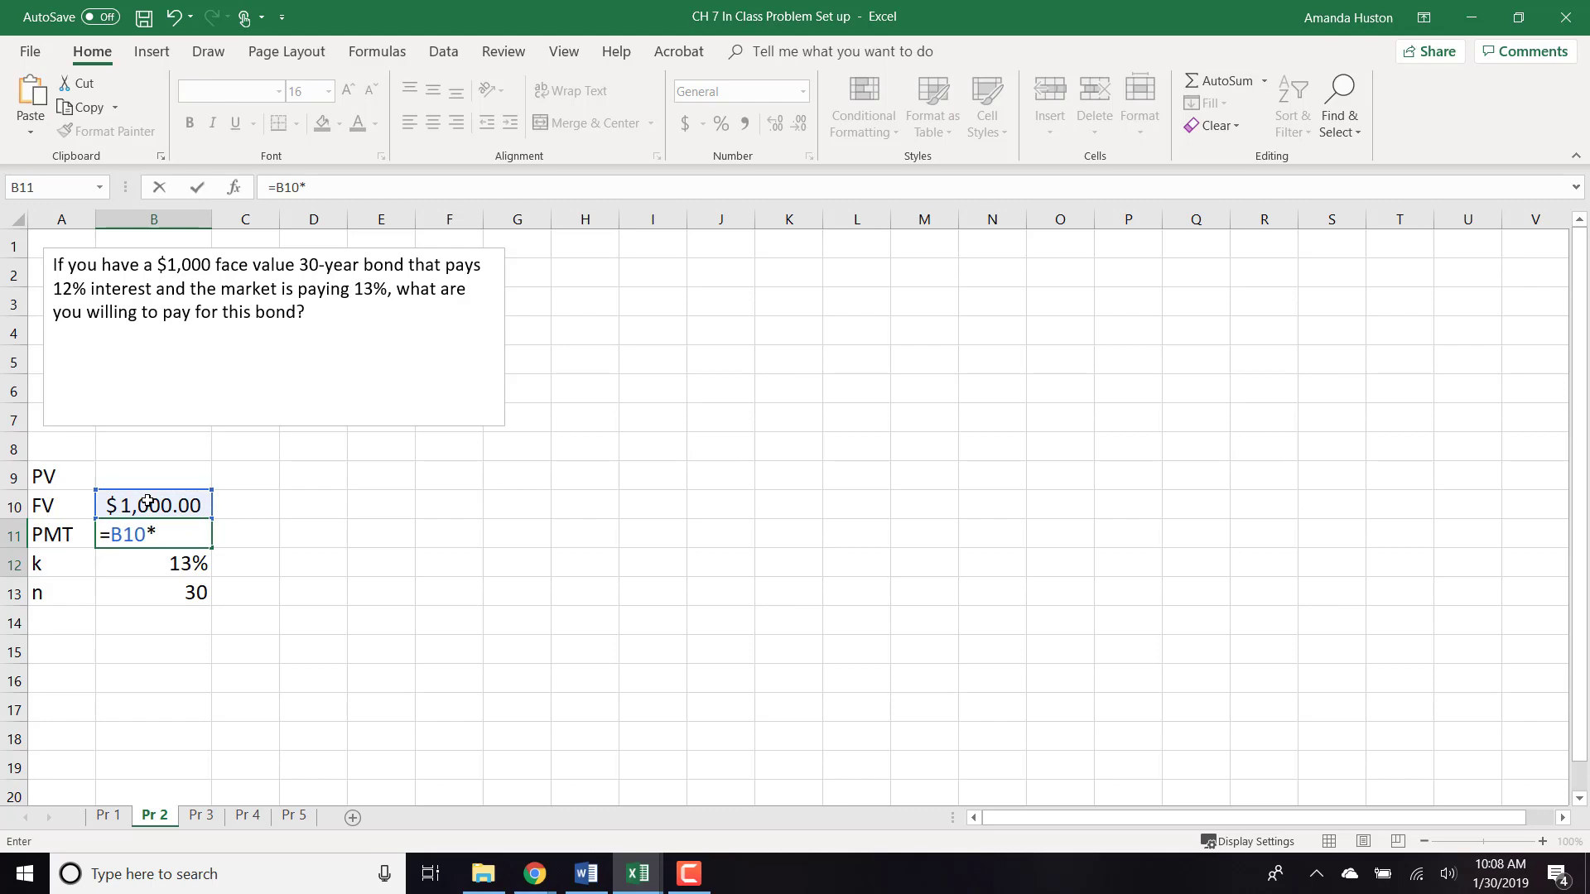
{"action": "type", "text": "12%"}
{"action": "key", "text": "Return"}
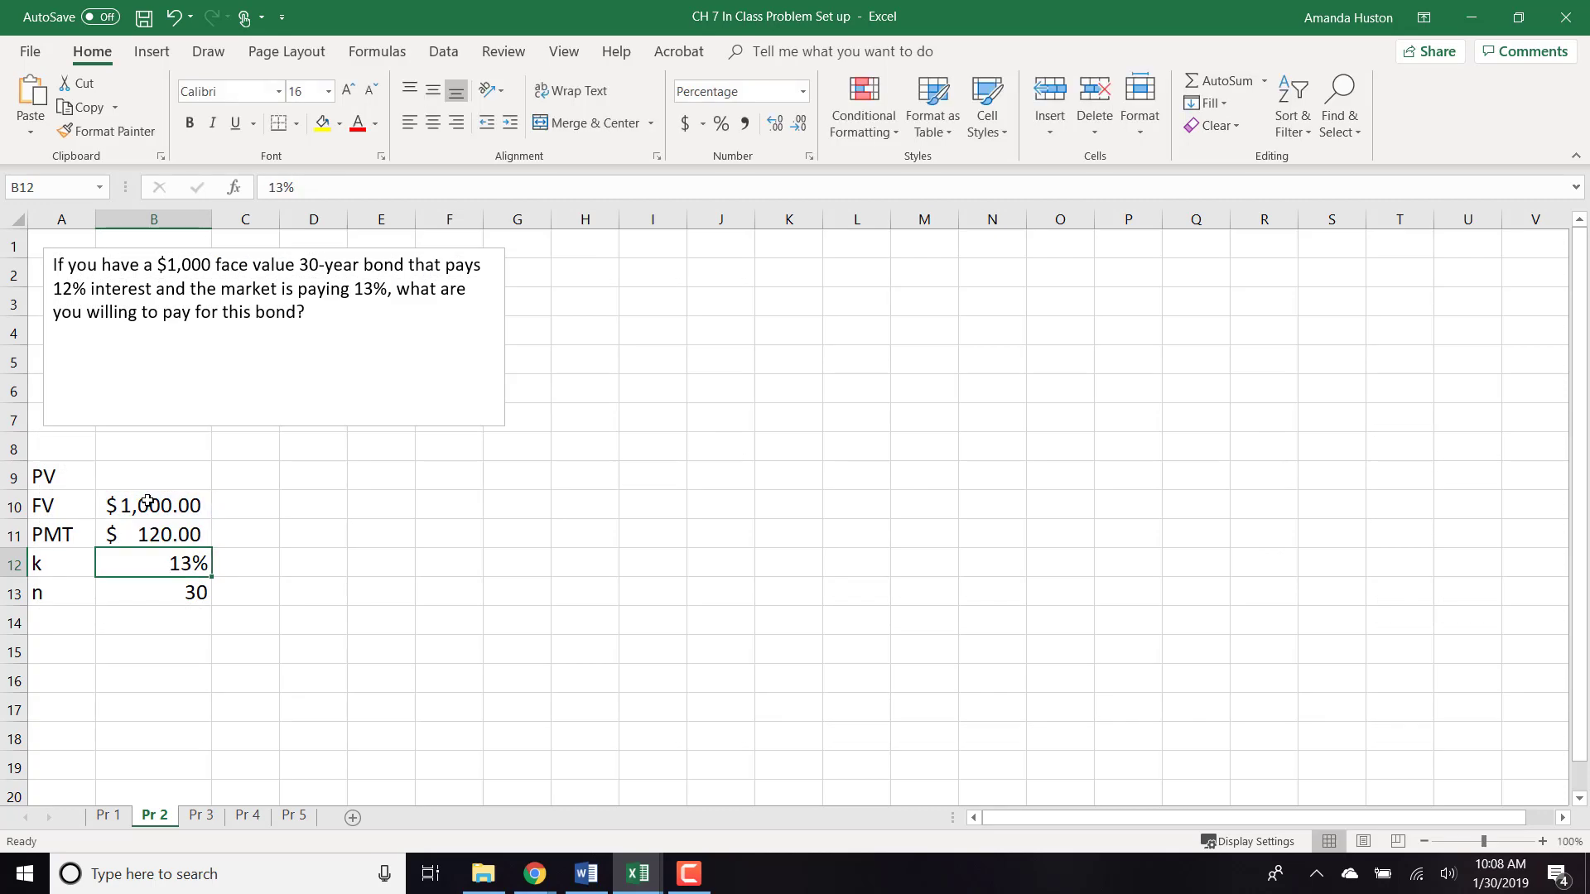
{"action": "left_click", "coordinate": [161, 540]}
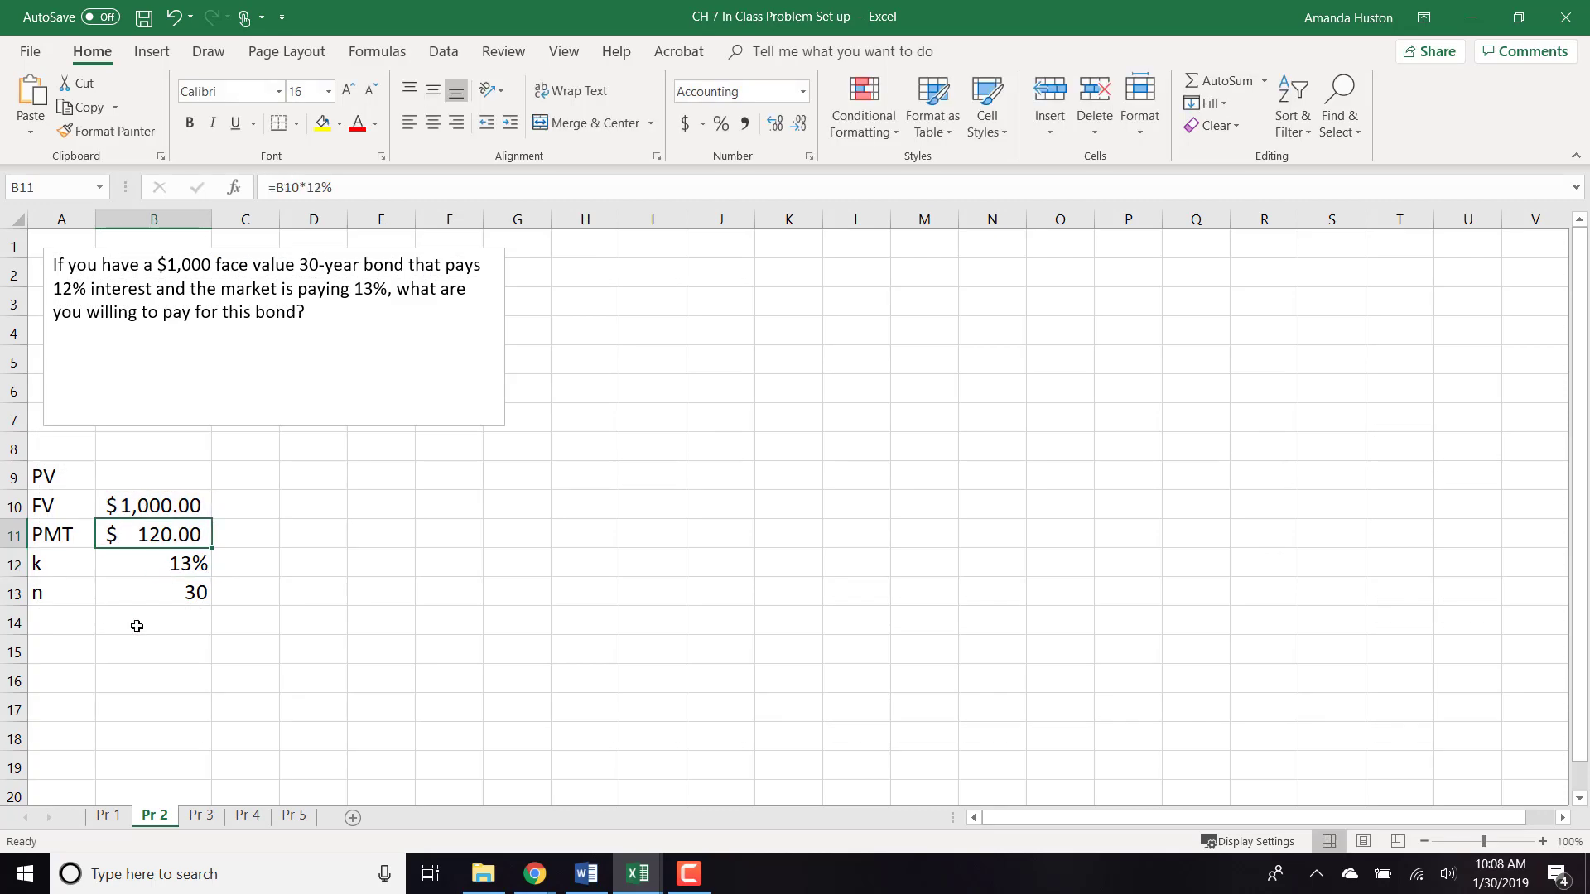
- Highlight the PV row cells A9:B9 on sheet Pr 2 with a yellow fill
{"action": "left_click", "coordinate": [129, 497]}
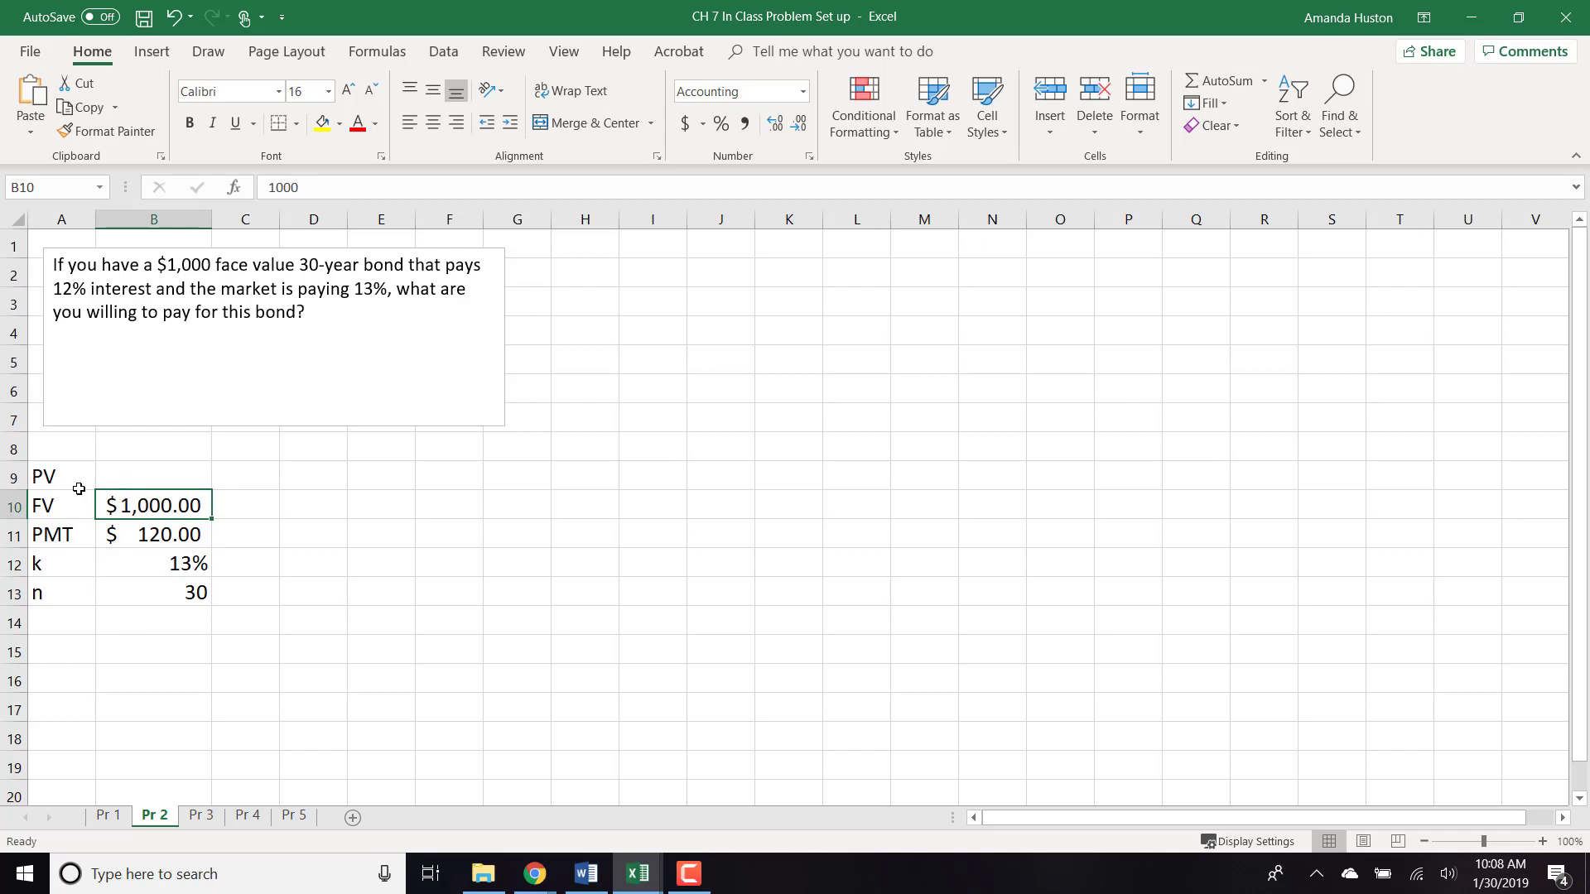
{"action": "left_click_drag", "start_coordinate": [68, 483], "coordinate": [124, 472]}
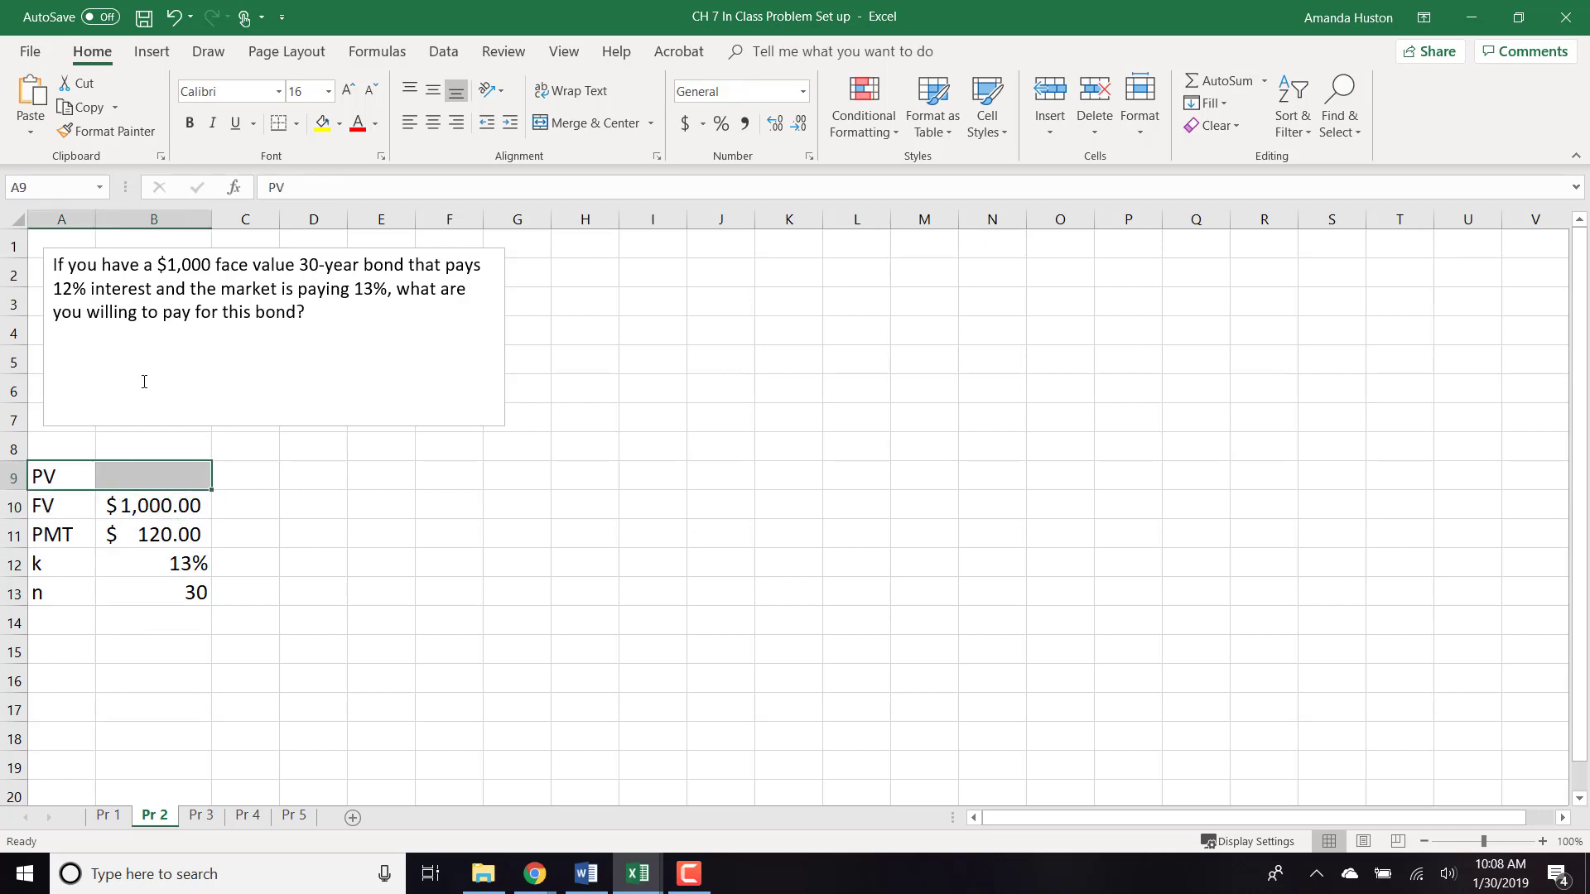
{"action": "left_click", "coordinate": [321, 124]}
- Insert the PV function in cell B9 of sheet Pr 2 from the most recently used functions
{"action": "left_click", "coordinate": [181, 469]}
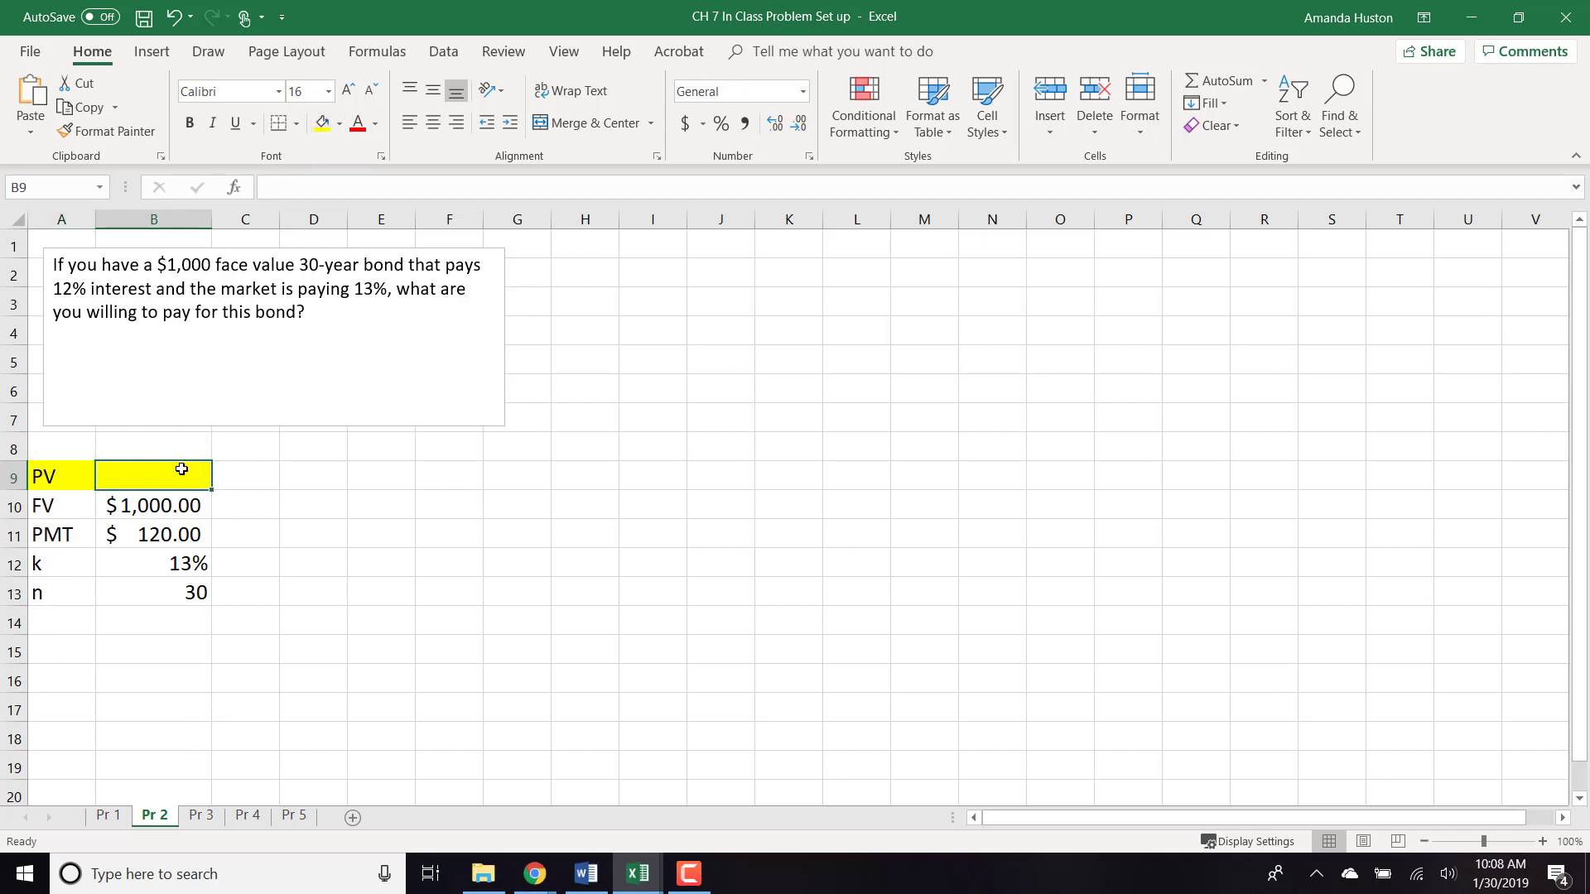
{"action": "left_click", "coordinate": [234, 192]}
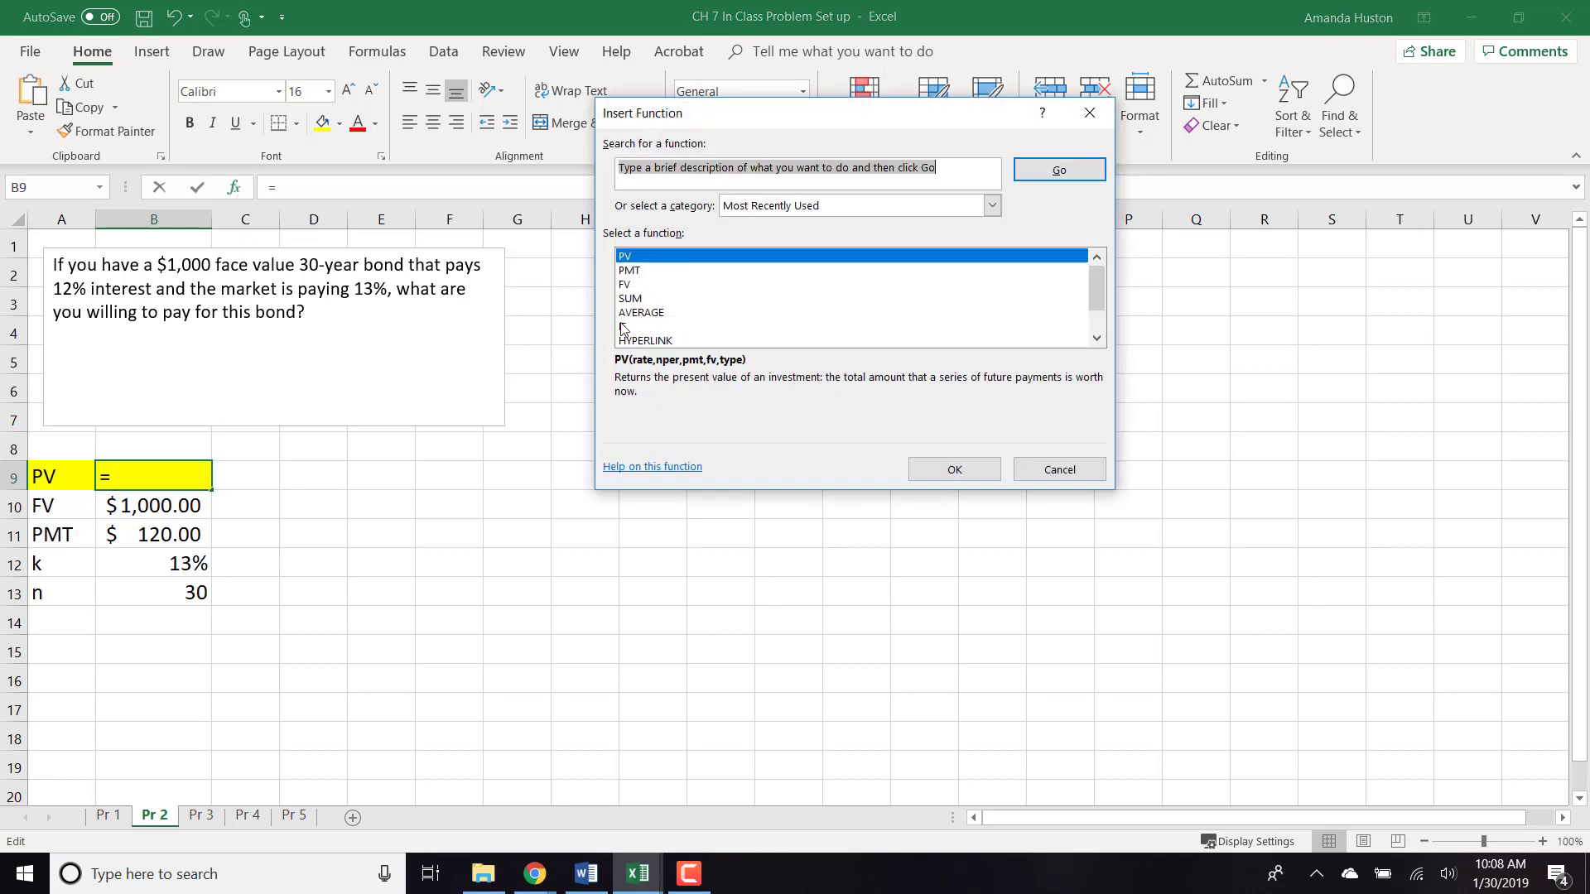
{"action": "left_click", "coordinate": [943, 474]}
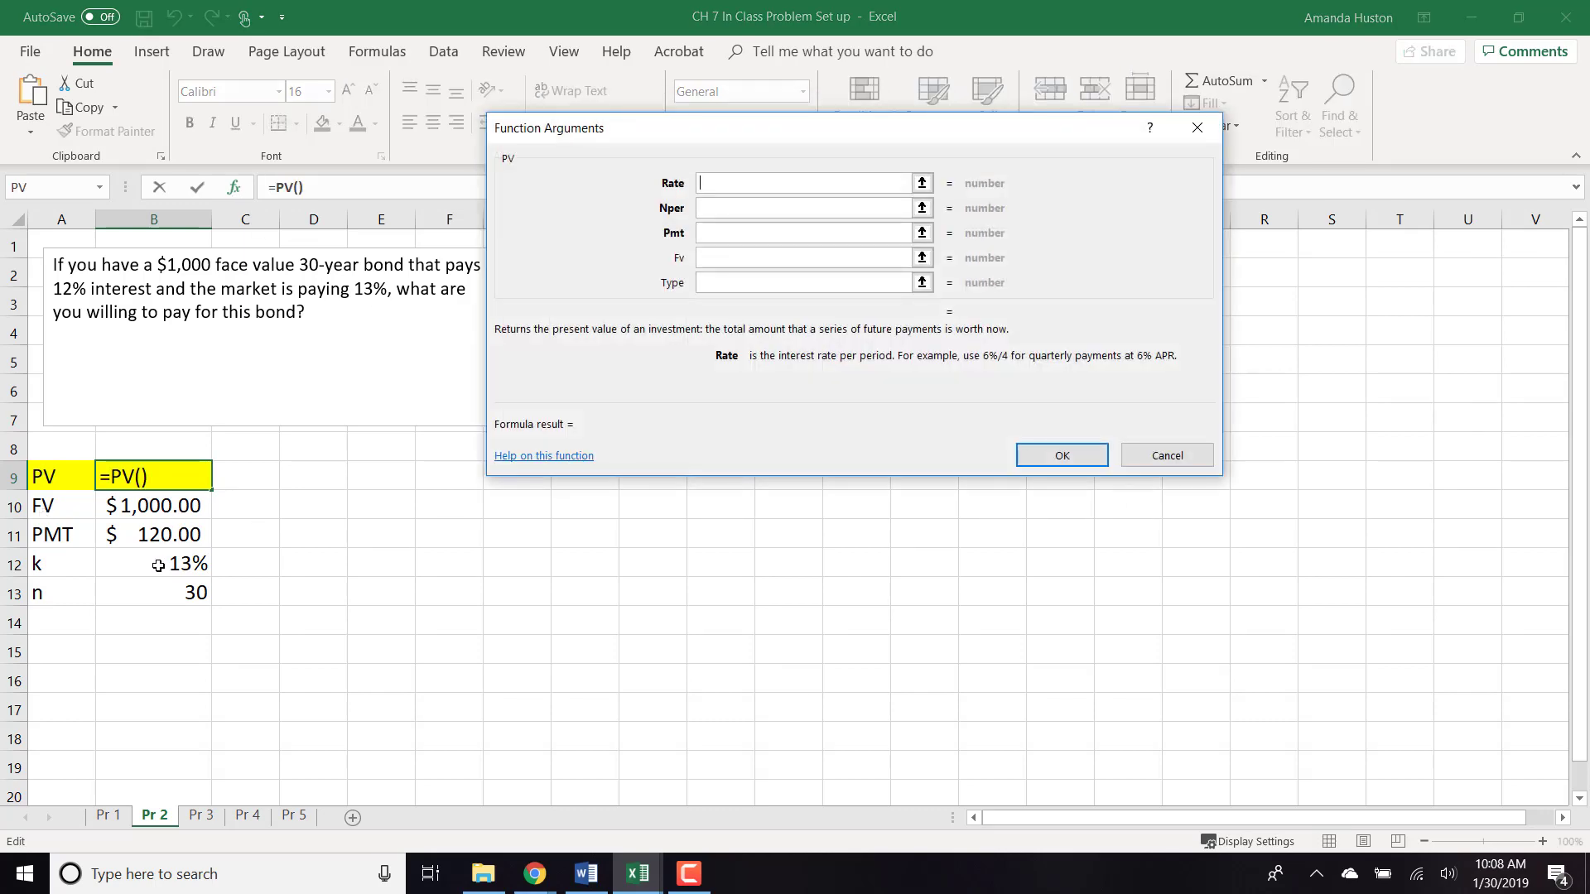
- Fill in the PV function for B9 with B12 as Rate, B13 as Nper, B11 as Pmt and B10 as Fv
{"action": "left_click", "coordinate": [158, 571]}
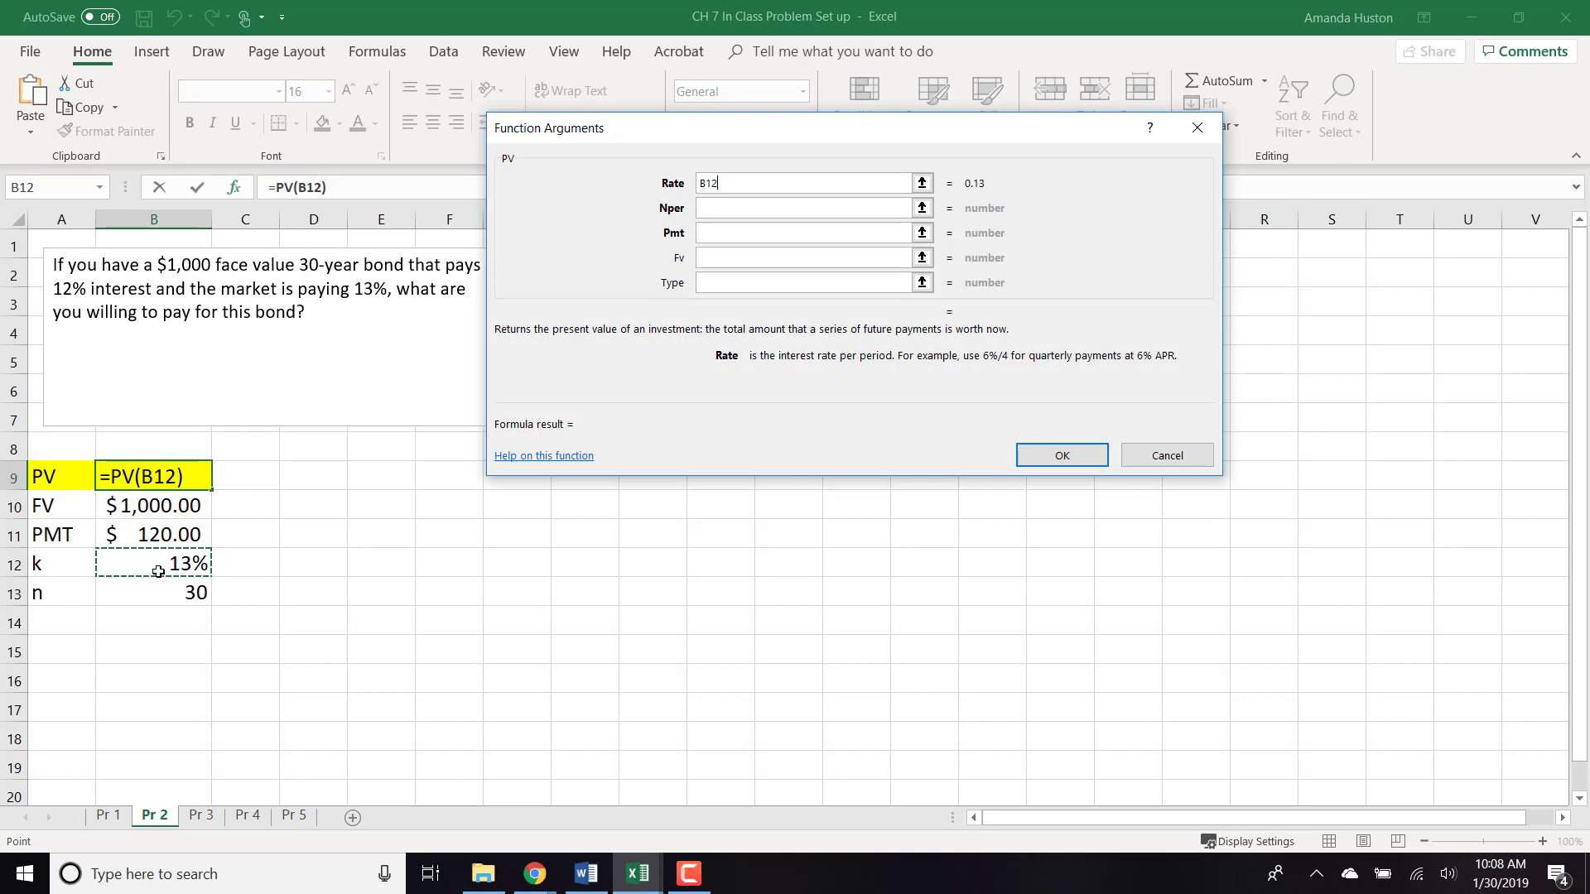
{"action": "left_click", "coordinate": [730, 212]}
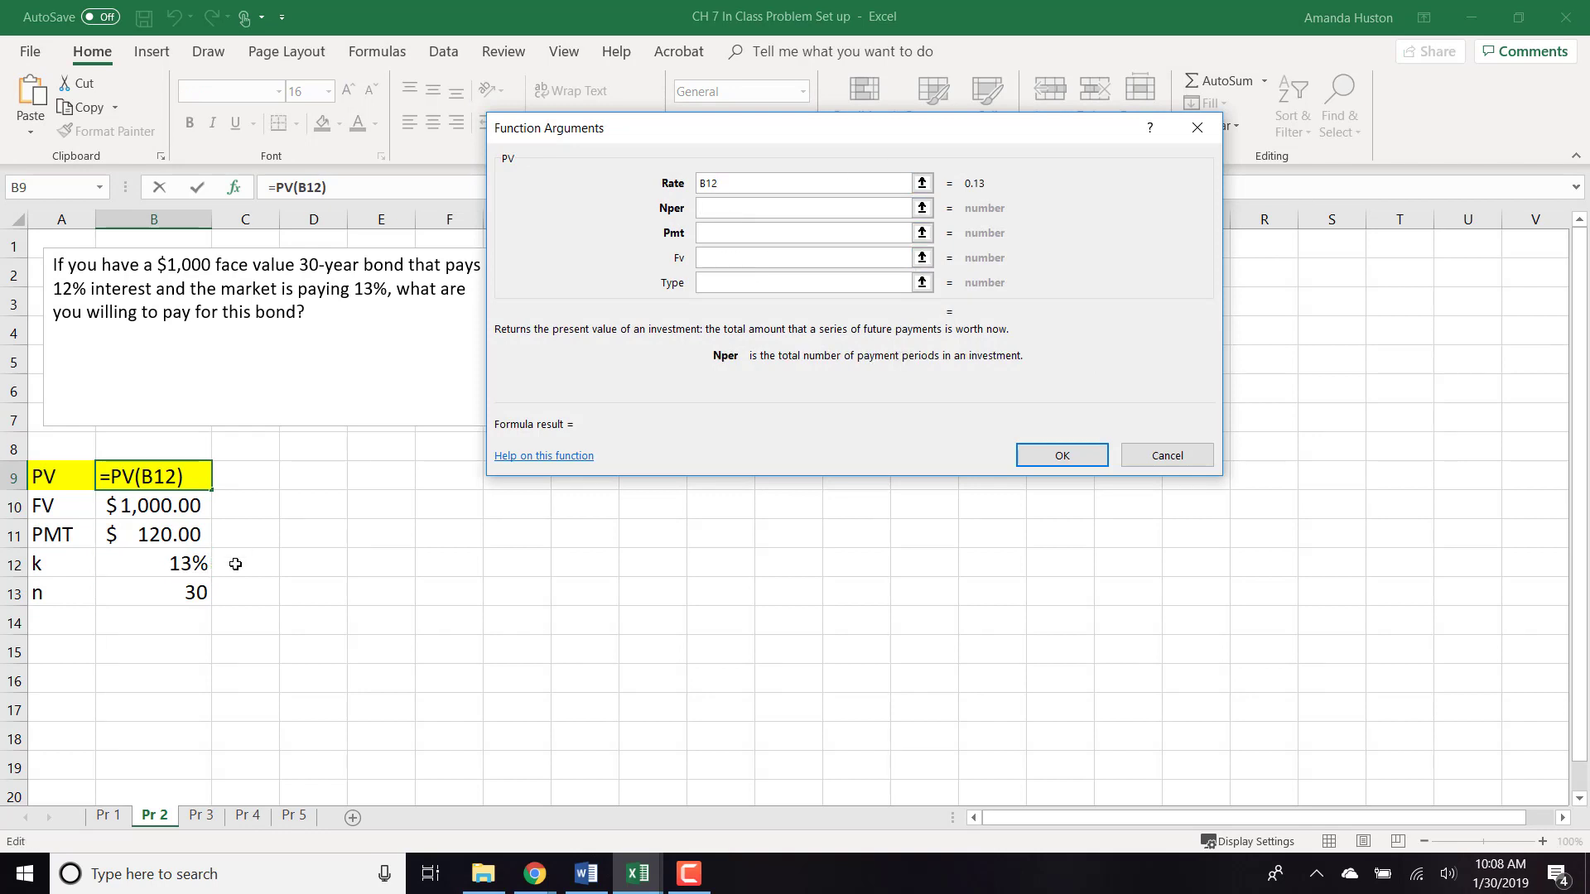
{"action": "left_click", "coordinate": [188, 602]}
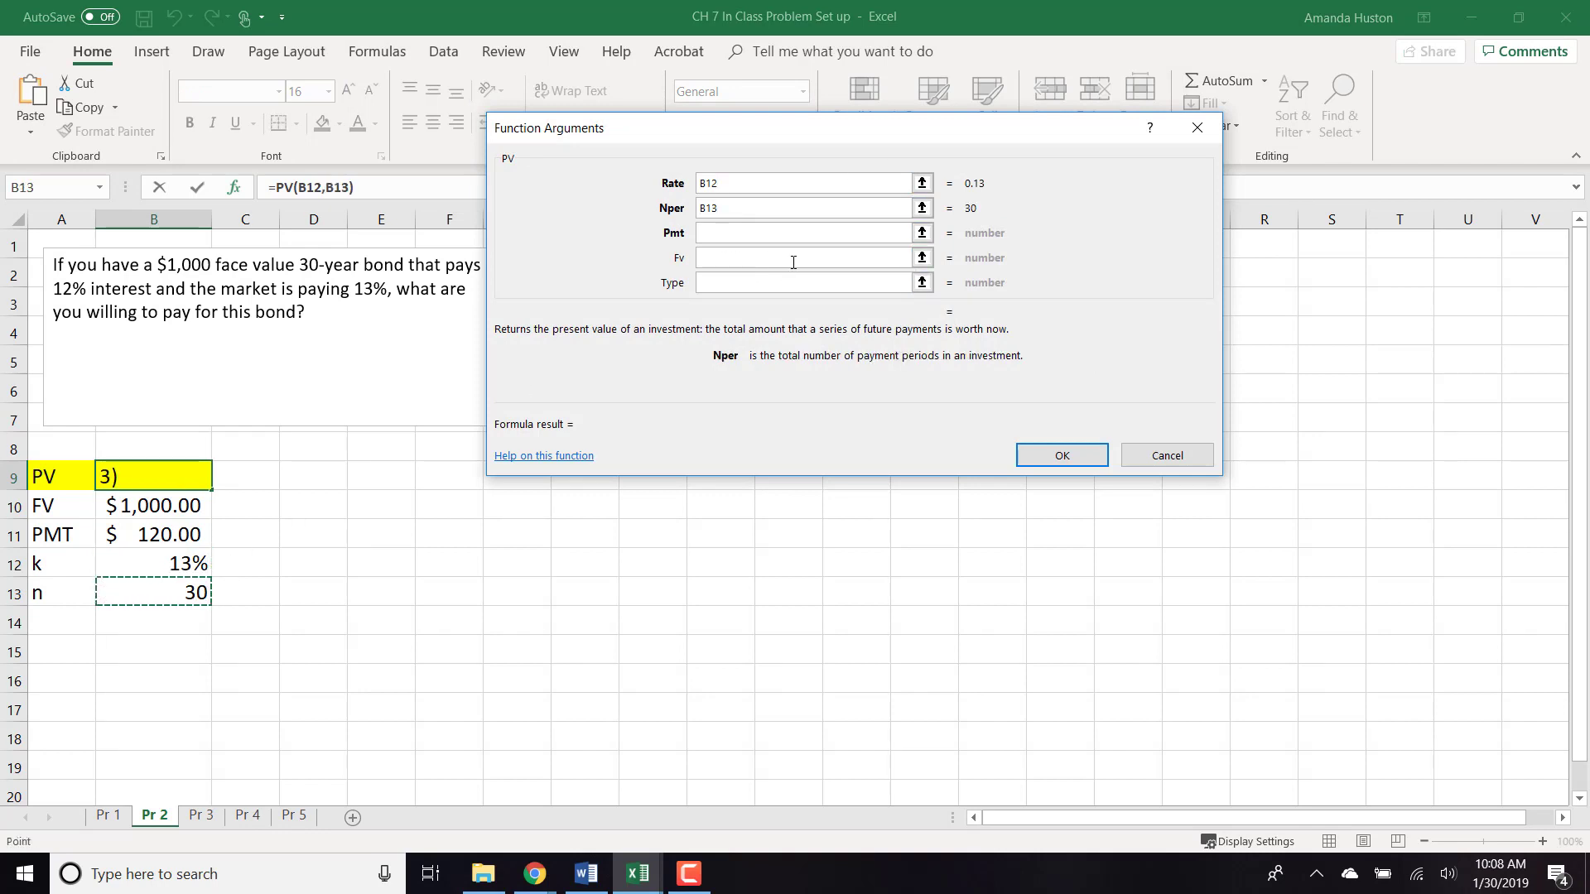
{"action": "left_click", "coordinate": [791, 233]}
{"action": "left_click", "coordinate": [184, 542]}
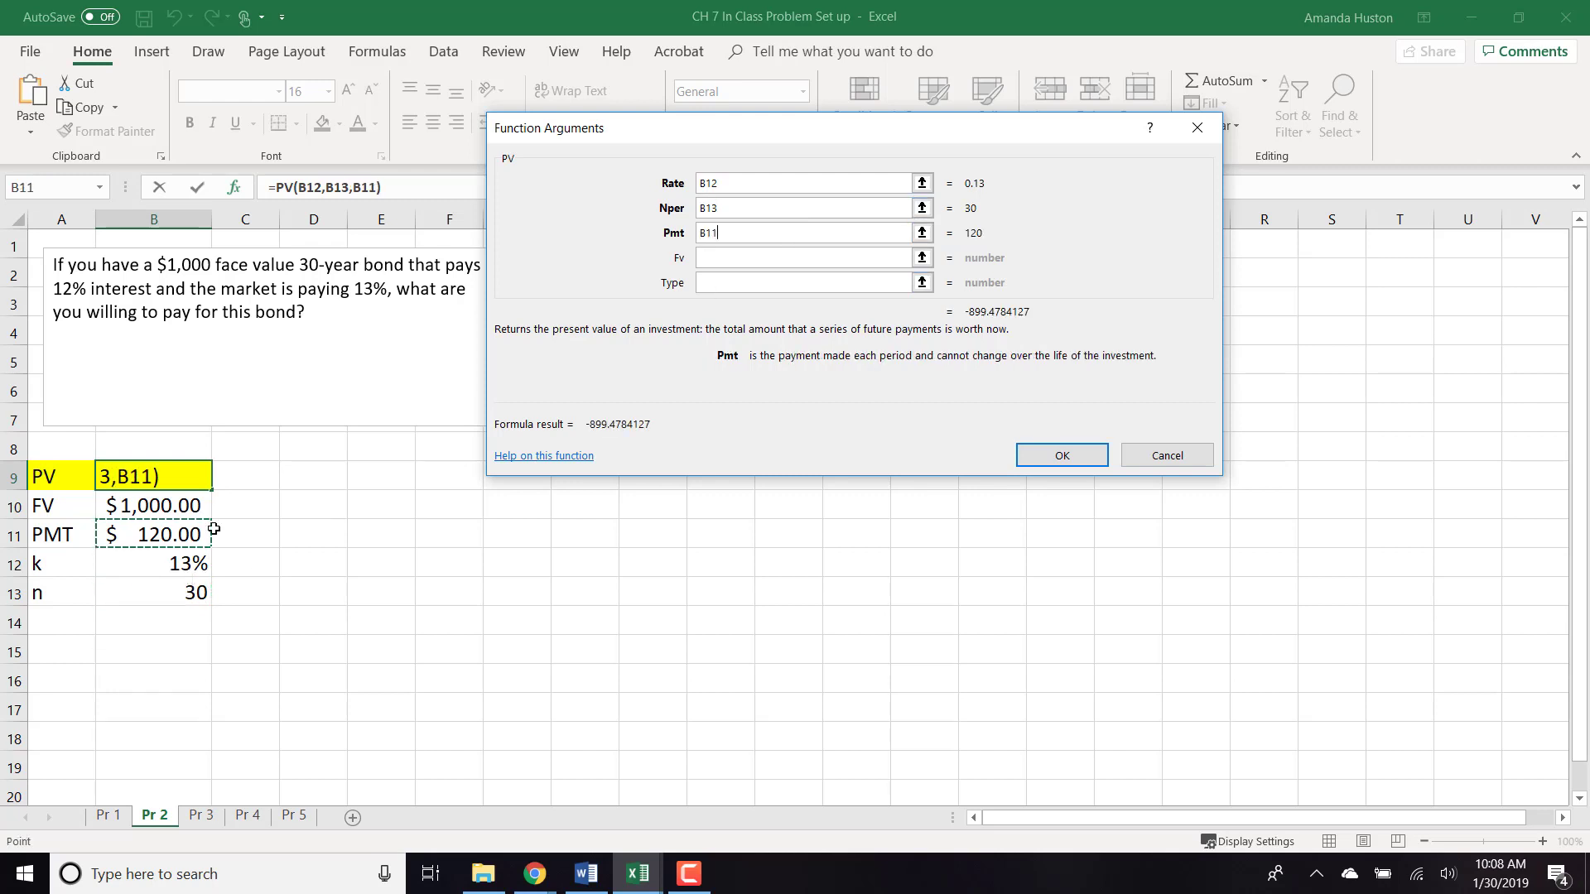
{"action": "left_click", "coordinate": [720, 258]}
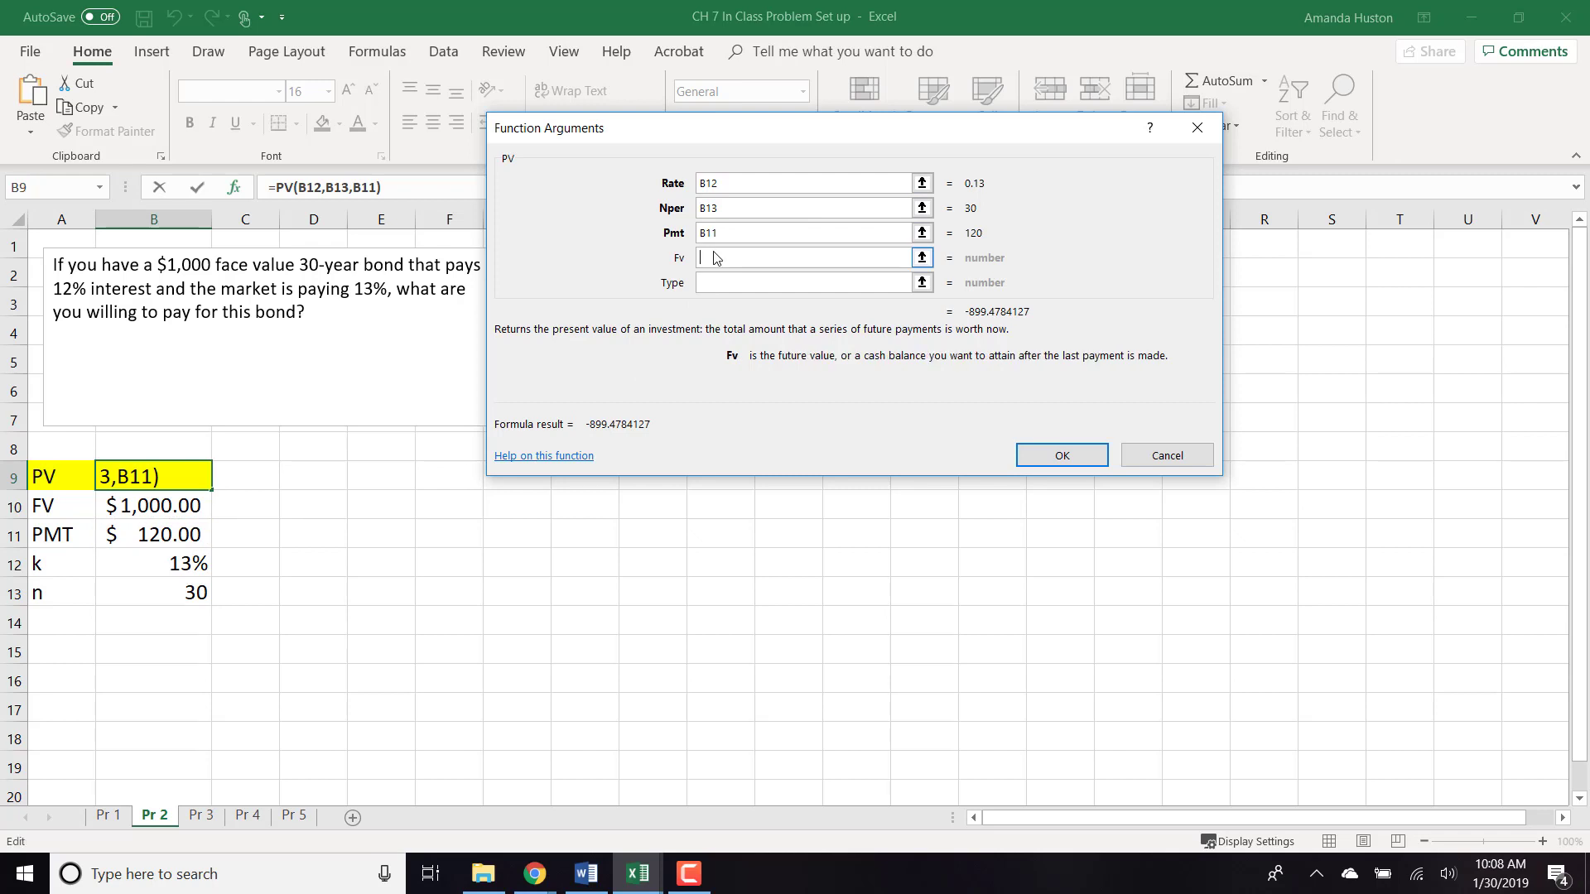
{"action": "left_click", "coordinate": [143, 507]}
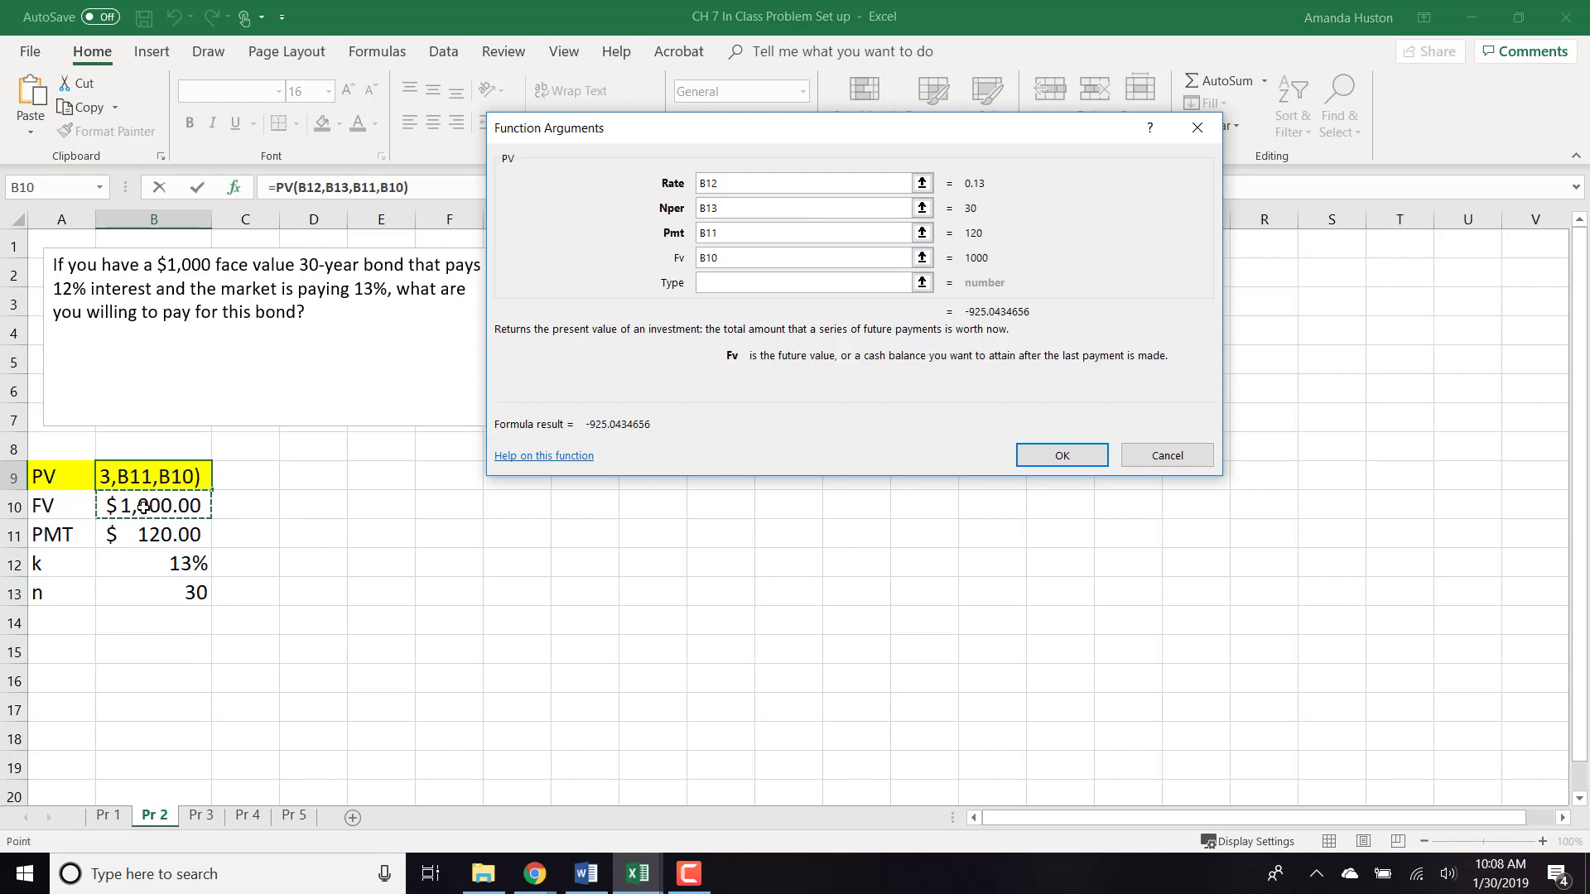
{"action": "left_click", "coordinate": [1037, 458]}
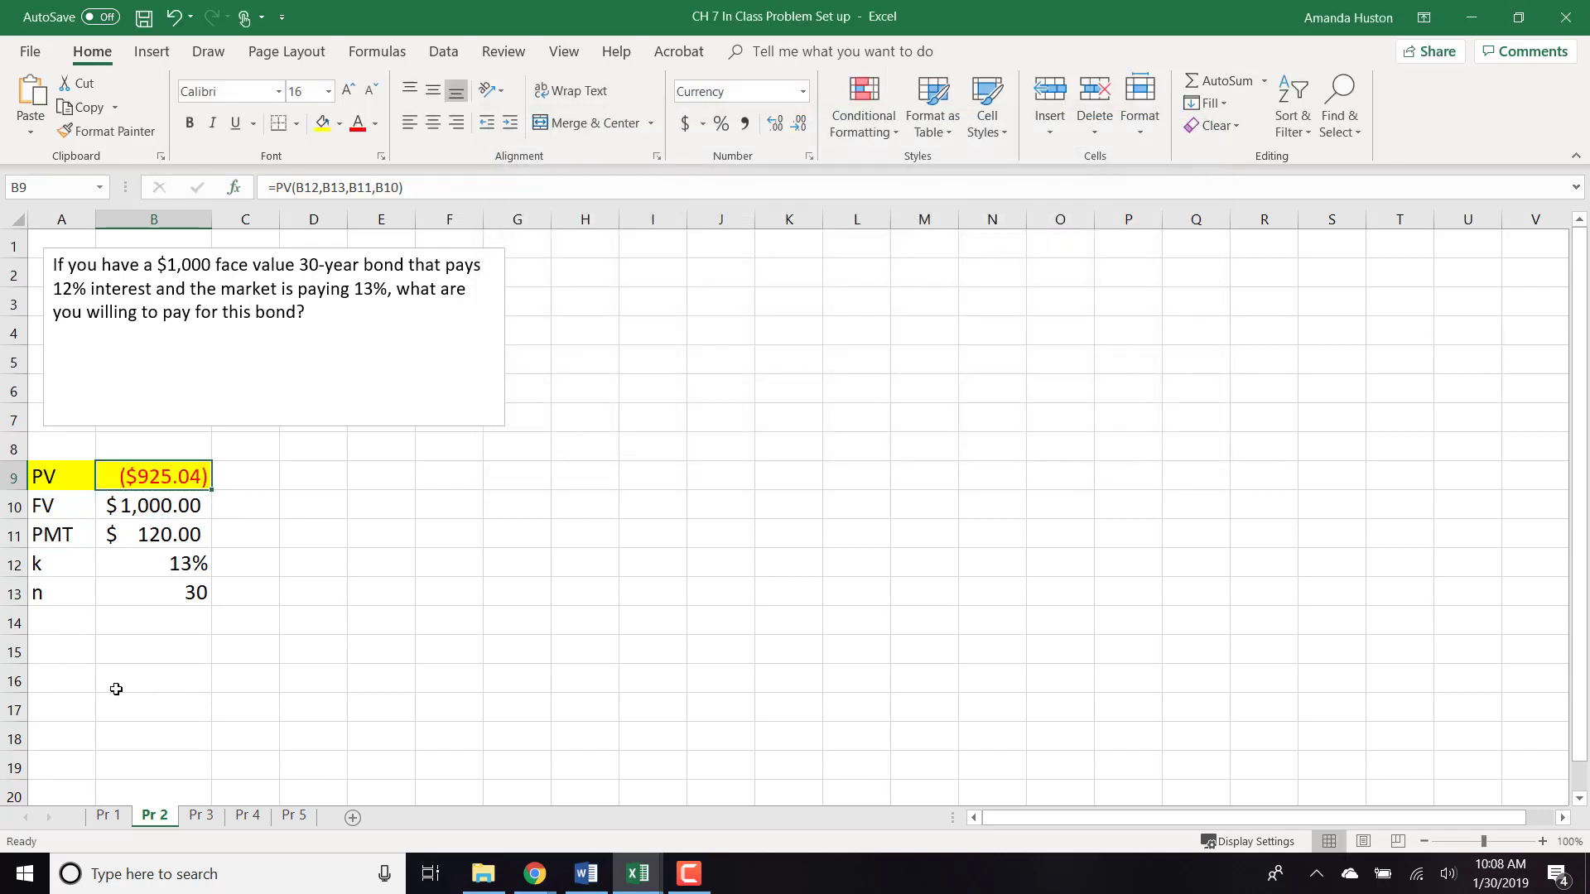
- Negate the present value formula in cell B9 so it reads =-PV(B12,B13,B11,B10)
{"action": "left_click", "coordinate": [280, 188]}
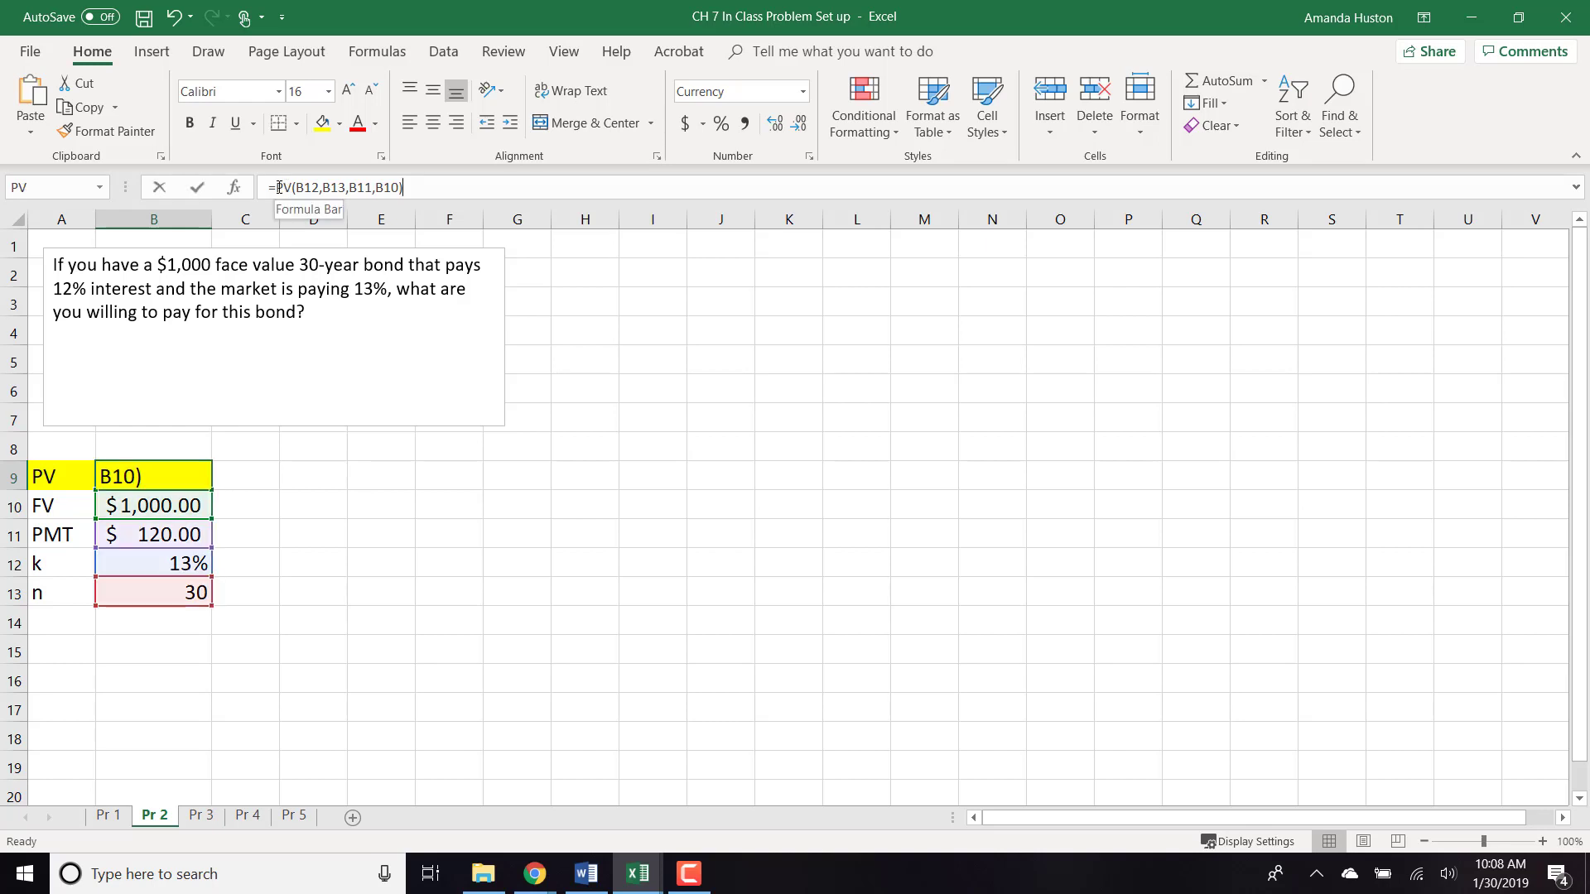
{"action": "type", "text": "-"}
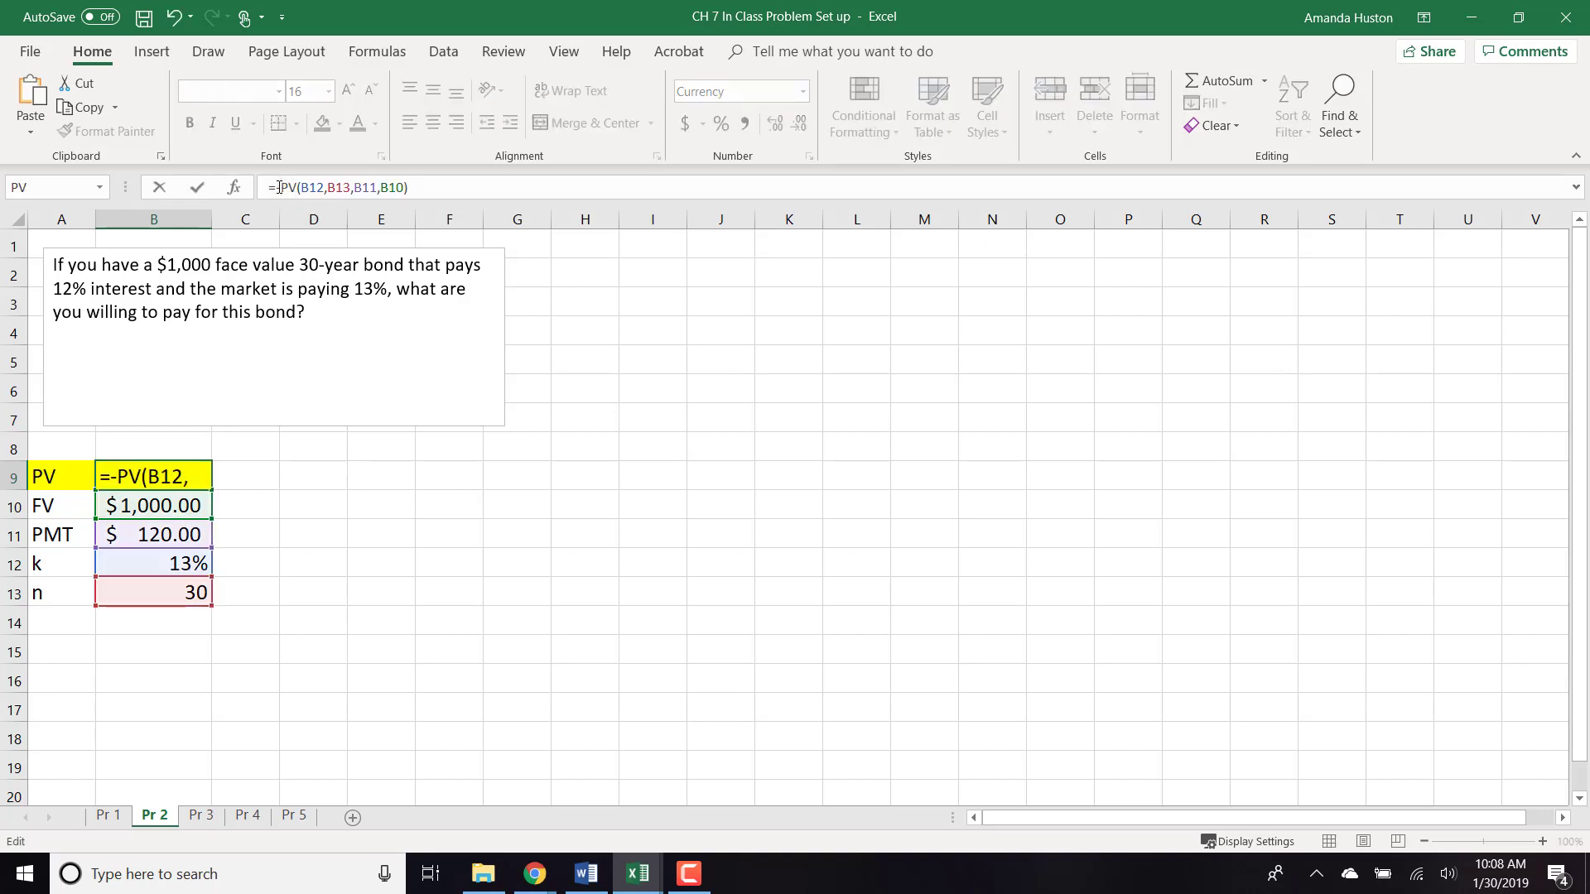
{"action": "key", "text": "Return"}
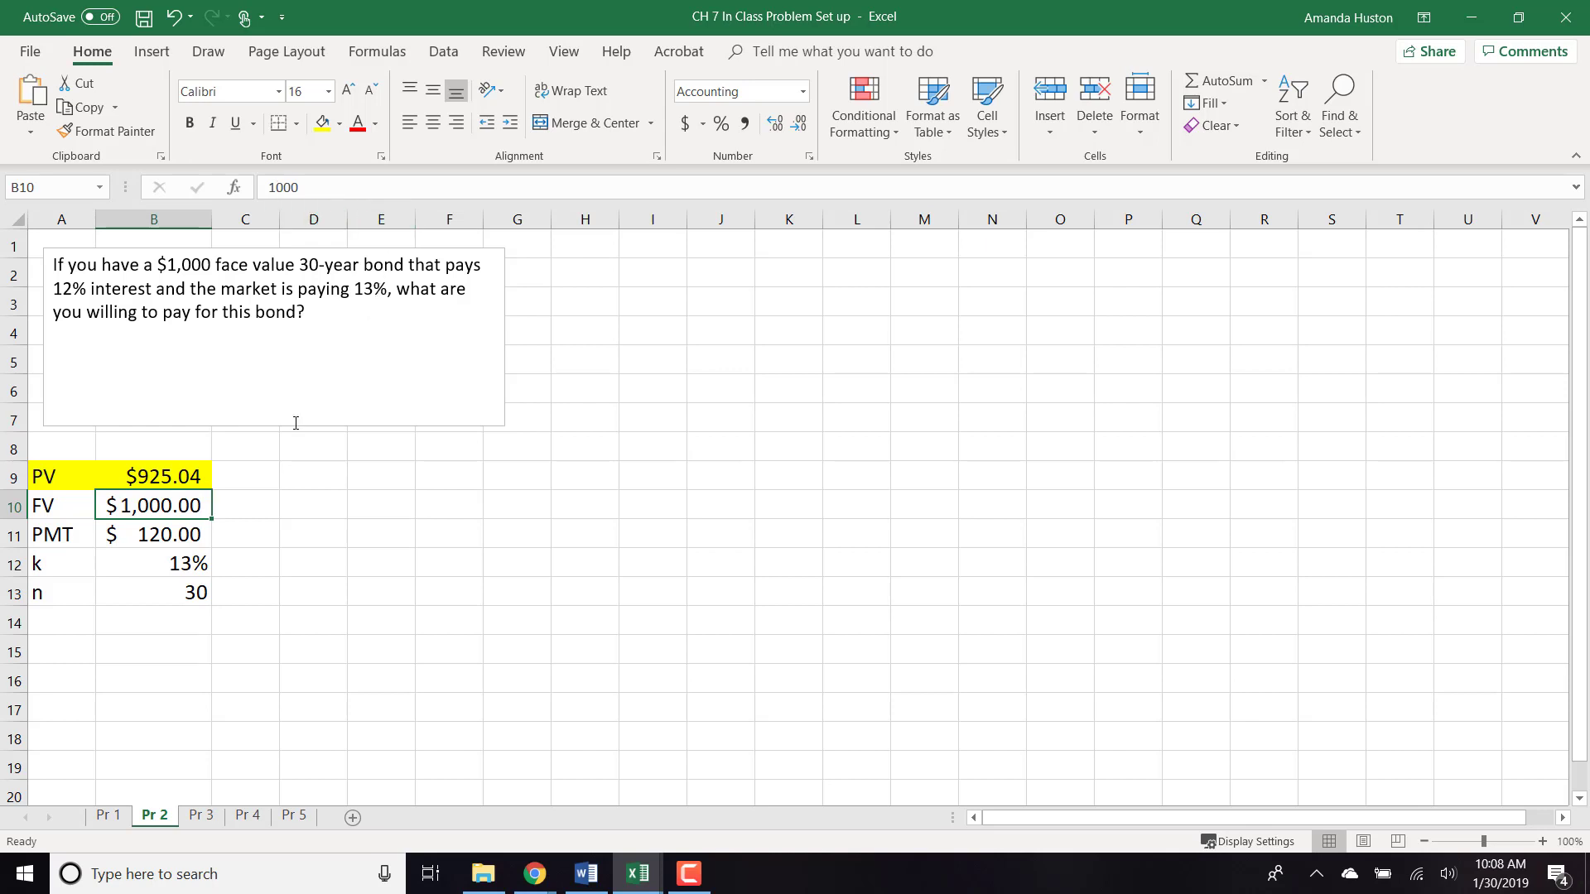
{"action": "left_click", "coordinate": [171, 477]}
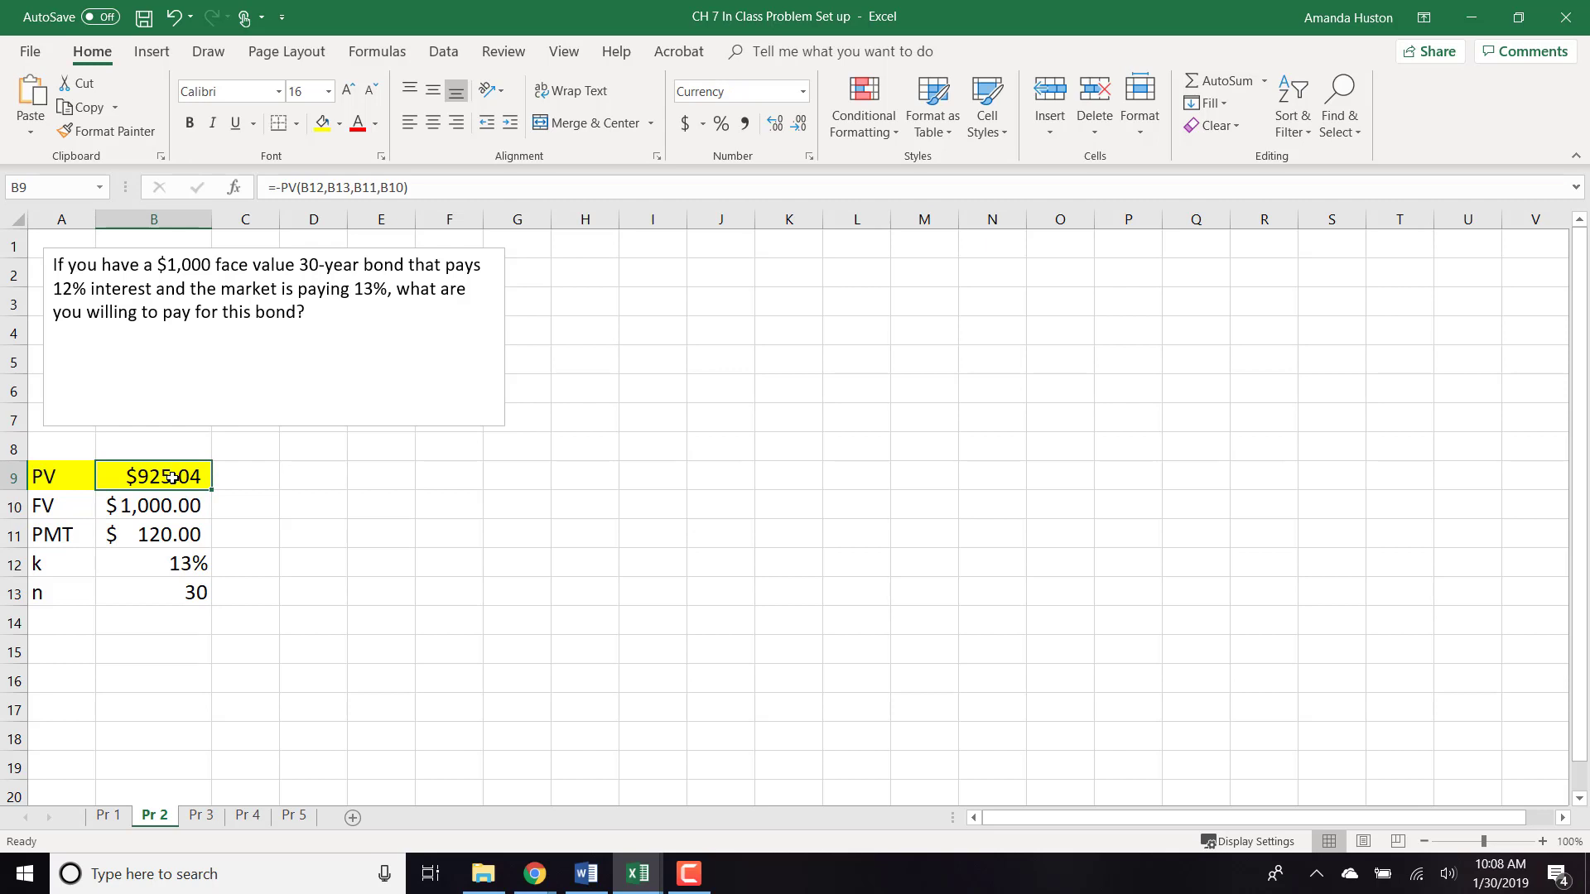
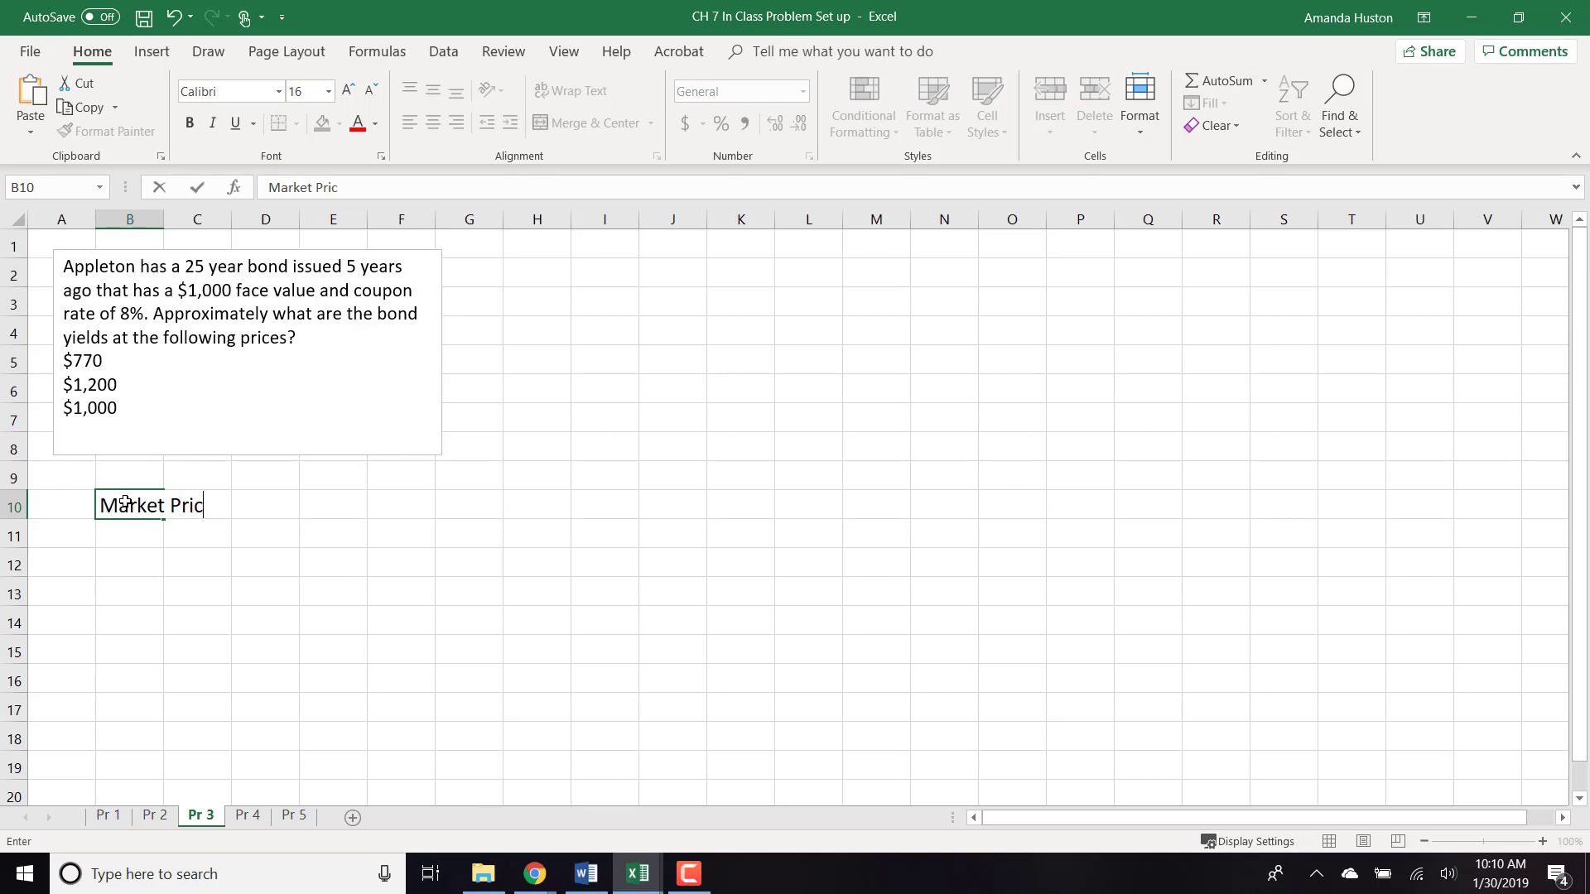
- Complete the row 10 headers on sheet Pr 3 with Coupon Rate in C10, Annual Payment in D10 and Bond Yield in E10
{"action": "key", "text": "Tab"}
{"action": "type", "text": "Coupe"}
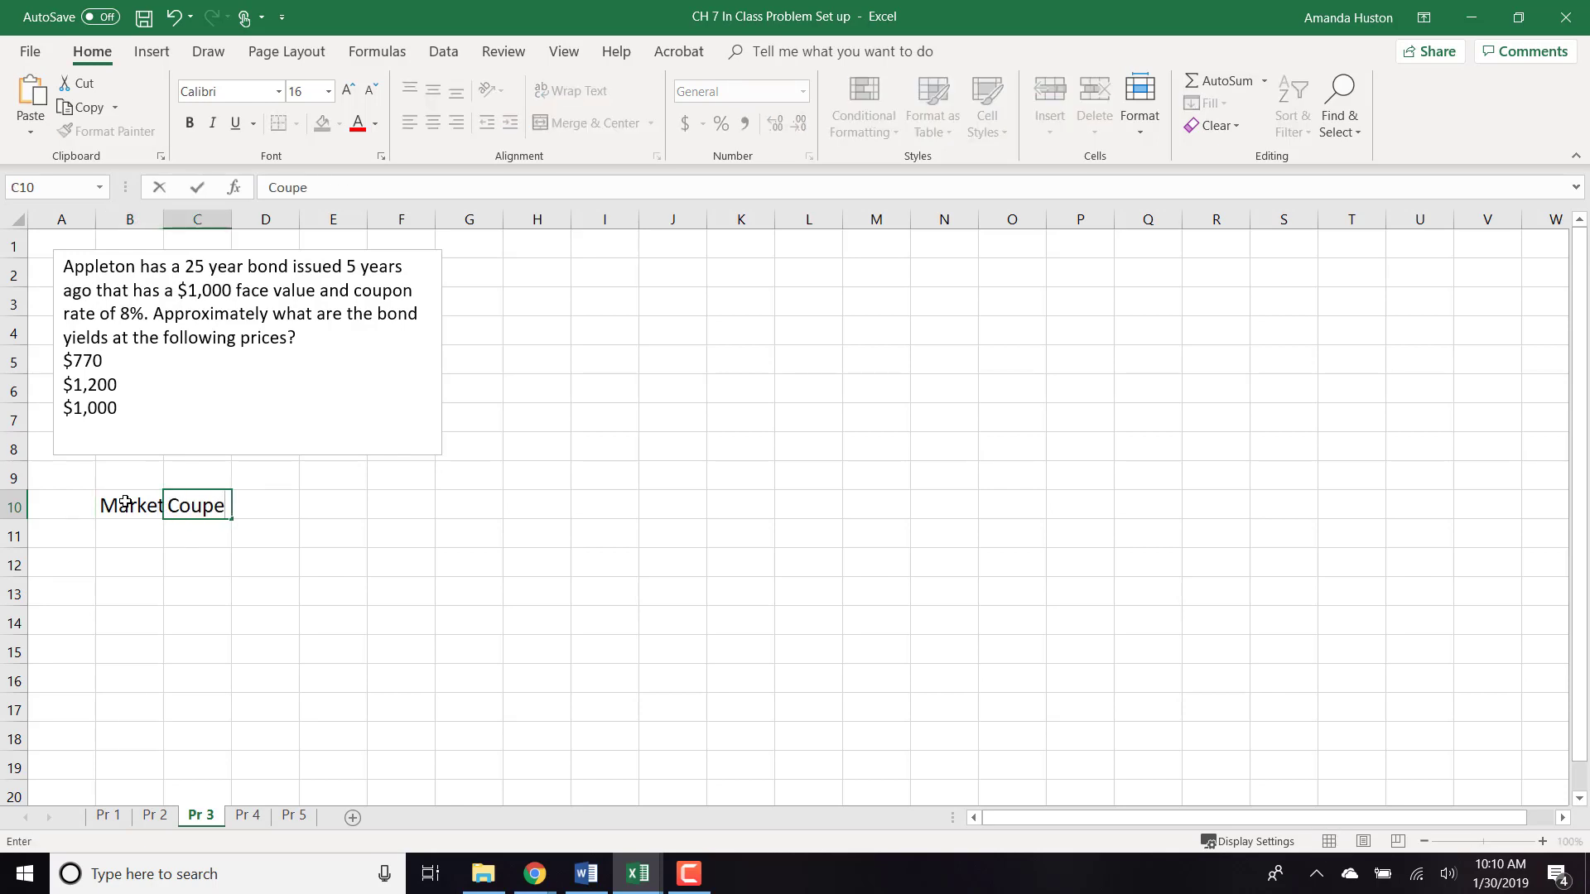
{"action": "key", "text": "BackSpace"}
{"action": "type", "text": "on Rate"}
{"action": "key", "text": "Tab"}
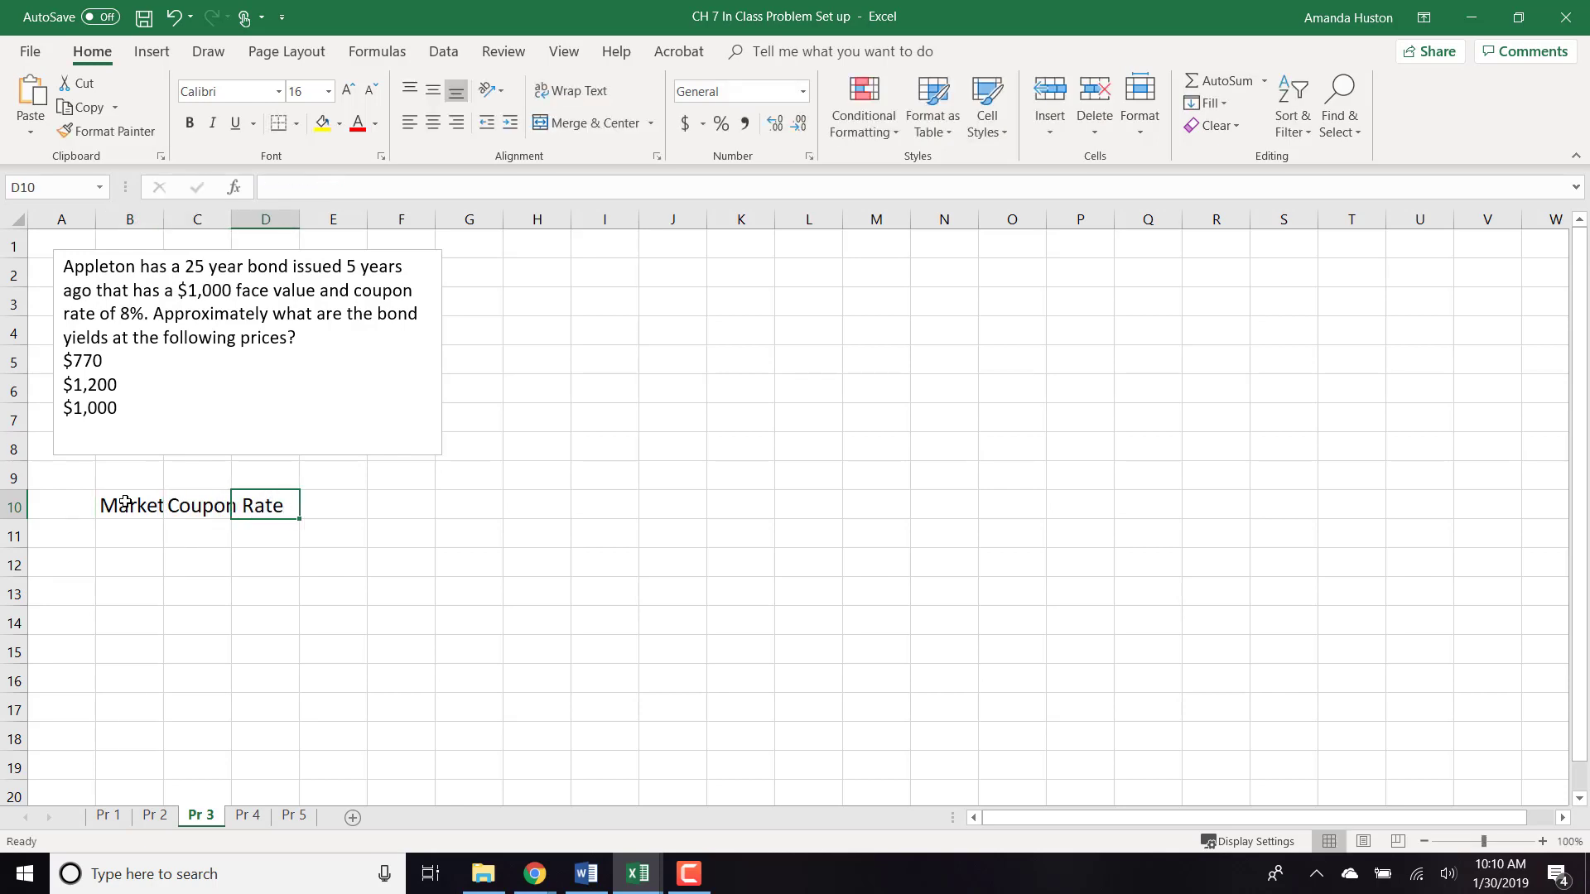
{"action": "type", "text": "Annual Pay"}
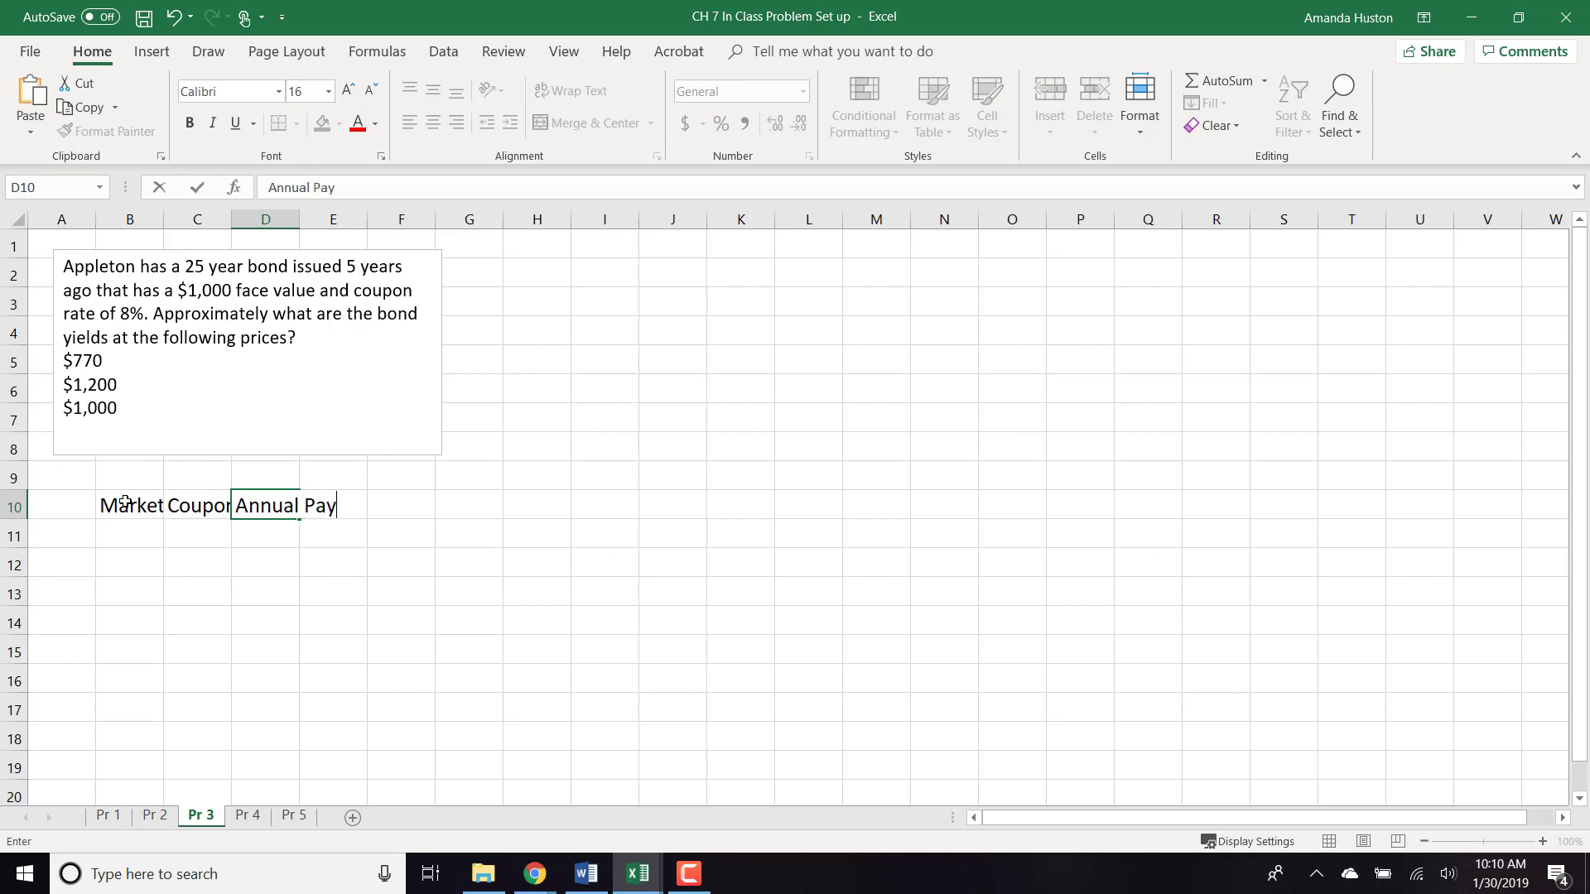
{"action": "type", "text": "ment"}
{"action": "key", "text": "Tab"}
{"action": "type", "text": "Bond "}
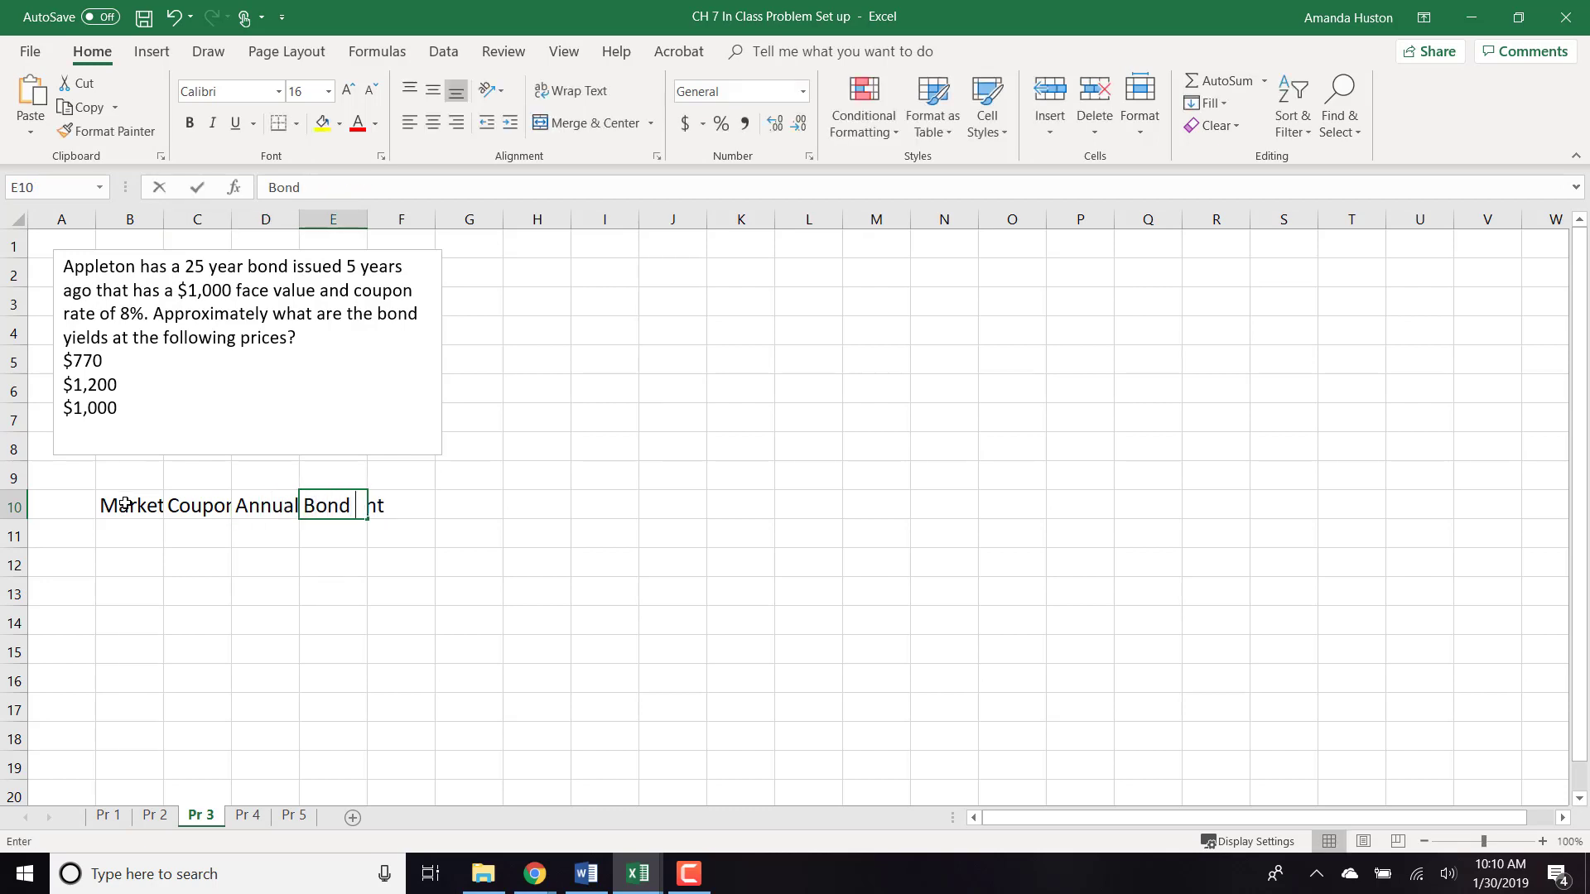
{"action": "type", "text": "Yield"}
{"action": "key", "text": "Return"}
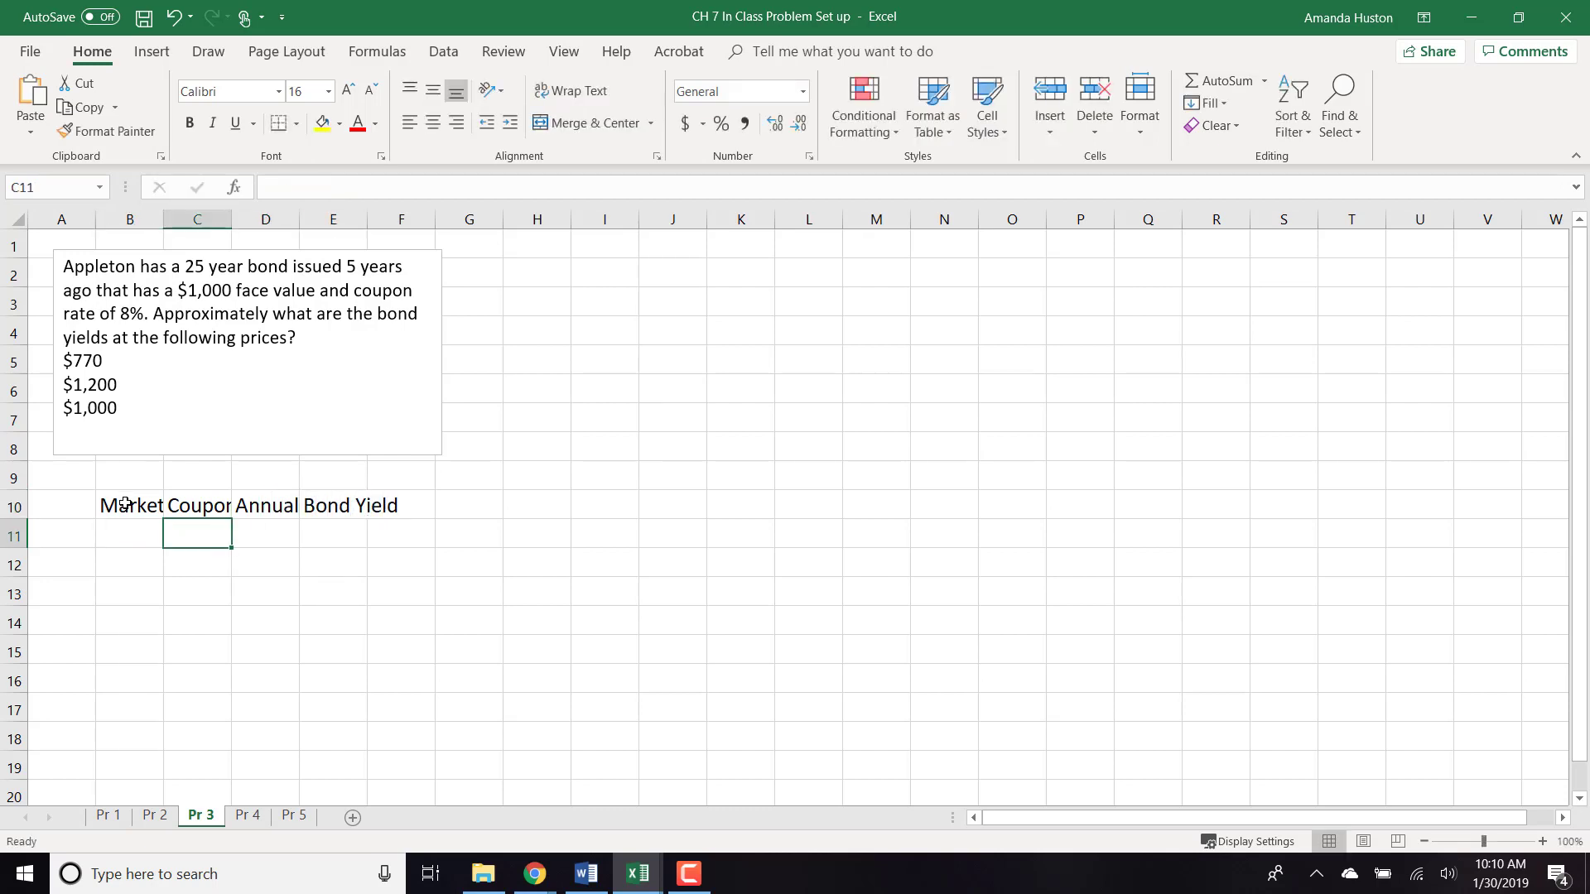
- Autofit the widths of columns B through F to their header text on sheet Pr 3
{"action": "left_click_drag", "start_coordinate": [125, 504], "coordinate": [364, 505]}
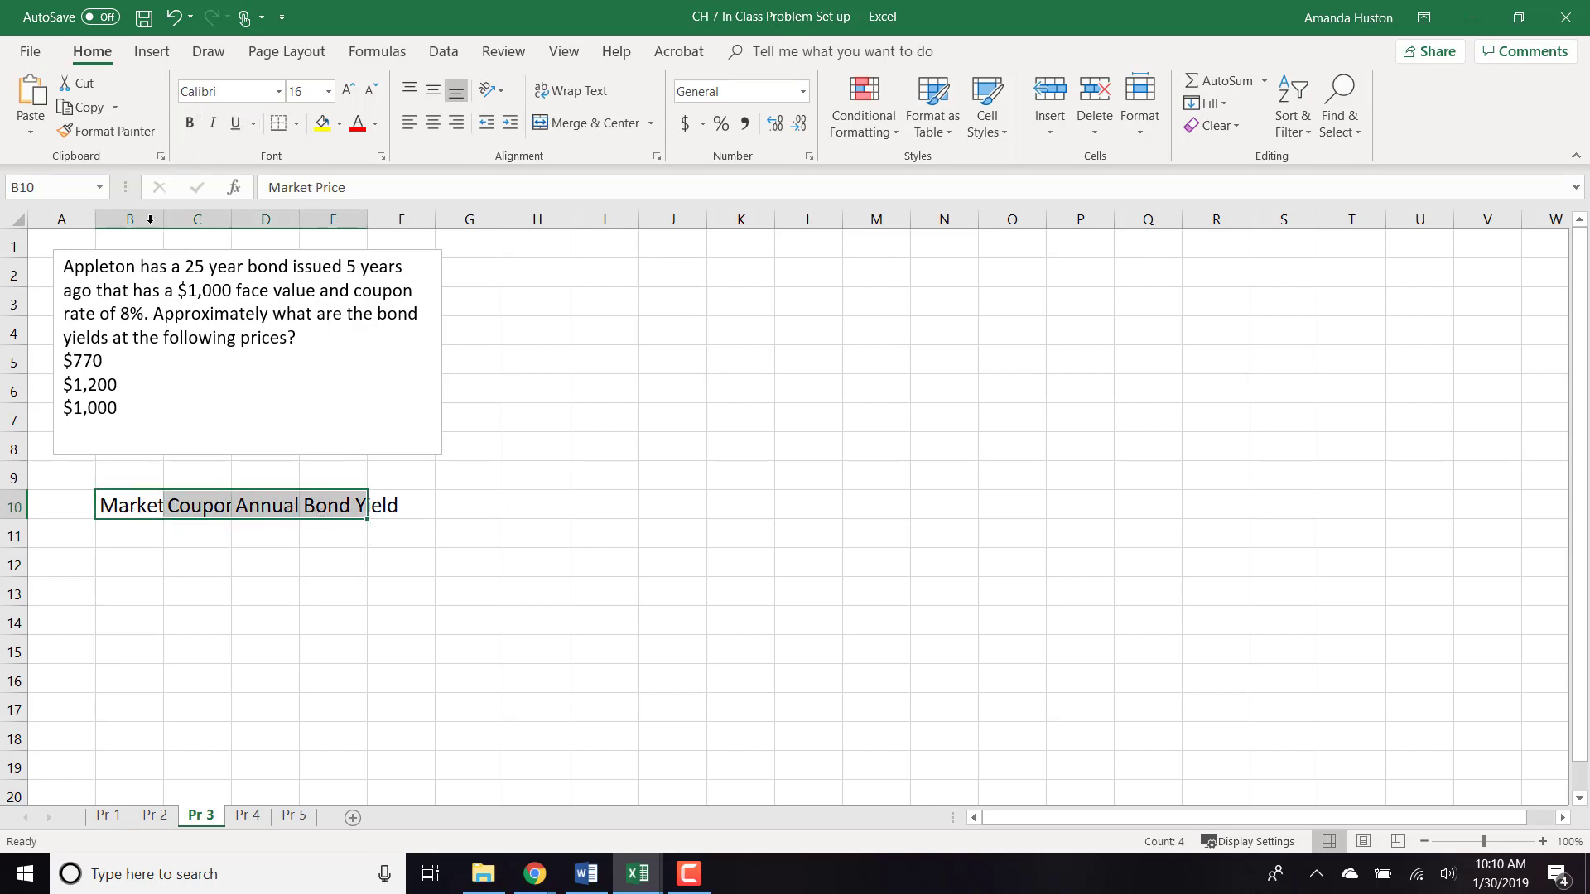
{"action": "left_click_drag", "start_coordinate": [150, 218], "coordinate": [379, 186]}
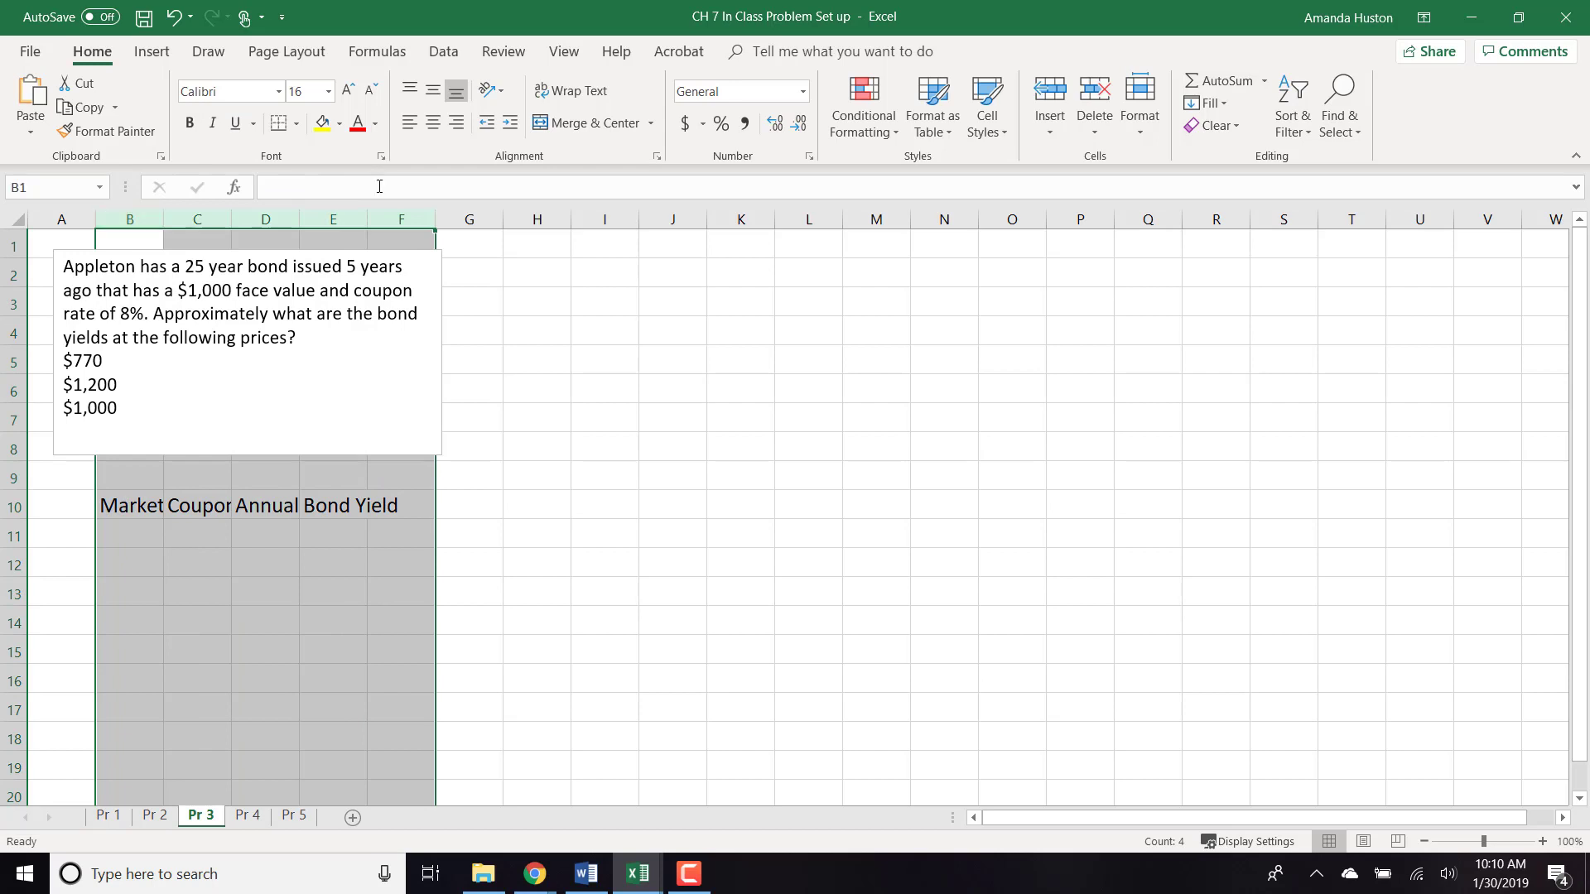
{"action": "double_click", "coordinate": [367, 219]}
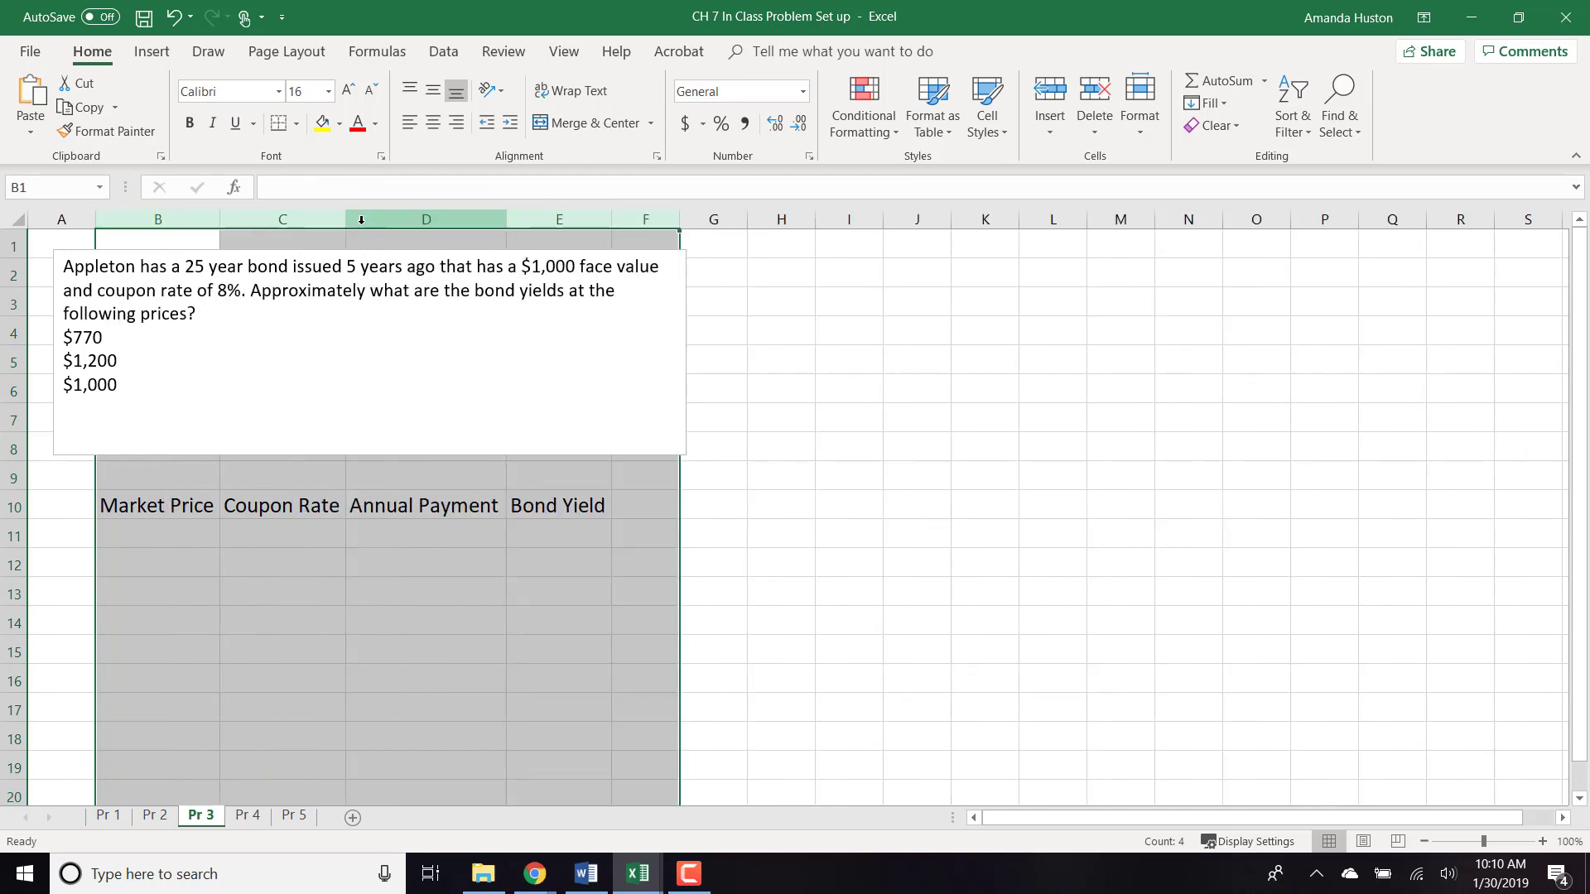
- Label the first case A in cell A11 and enter its market price of 770 in B11
{"action": "left_click", "coordinate": [87, 526]}
{"action": "type", "text": "A"}
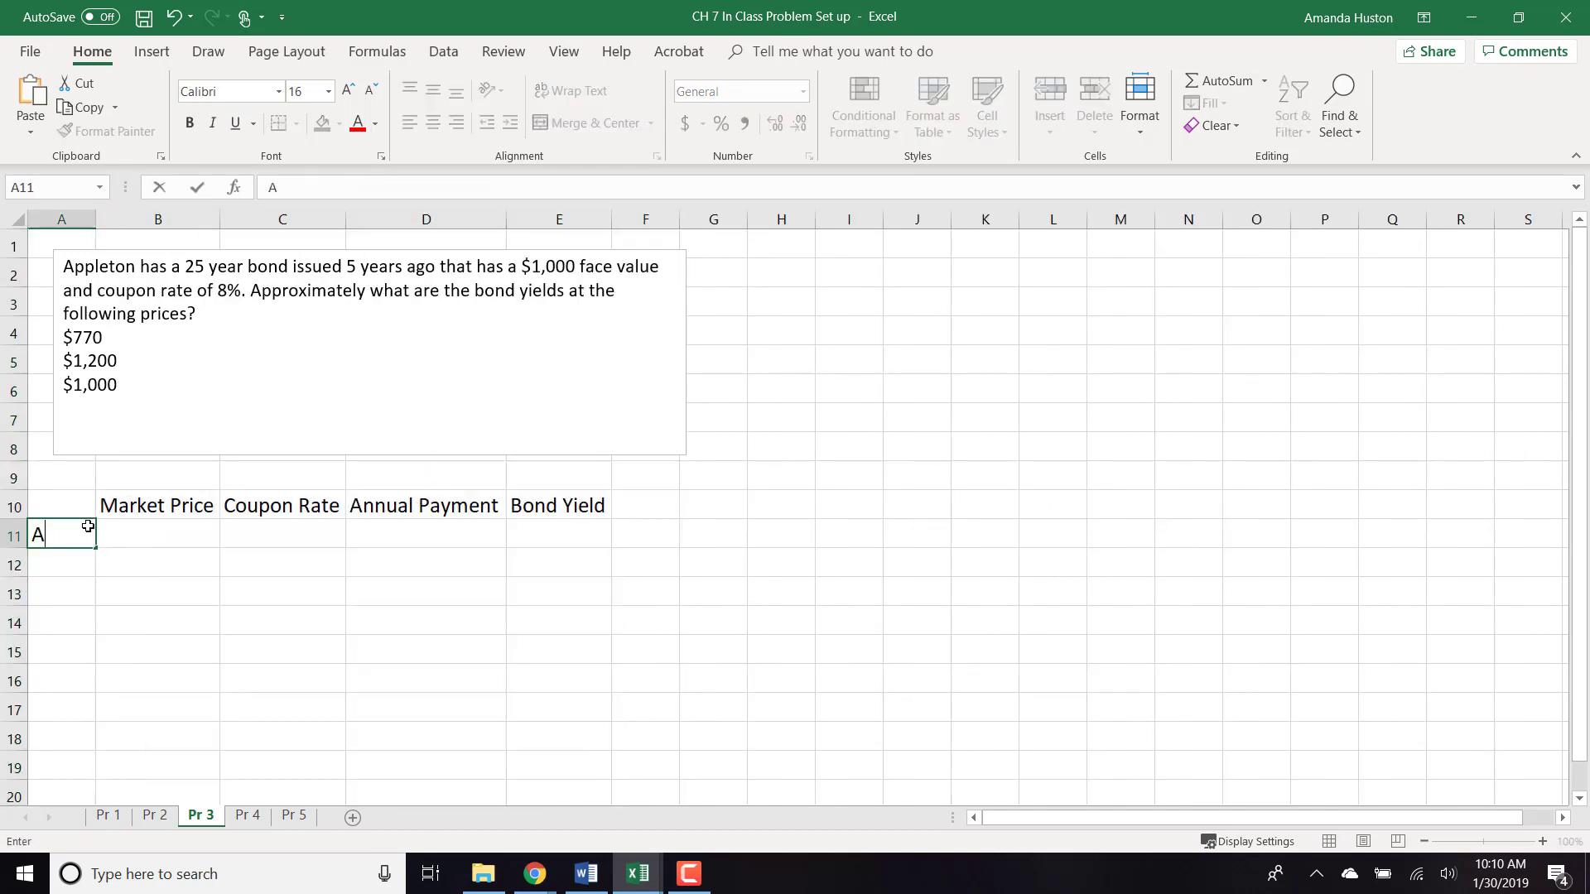
{"action": "key", "text": "Tab"}
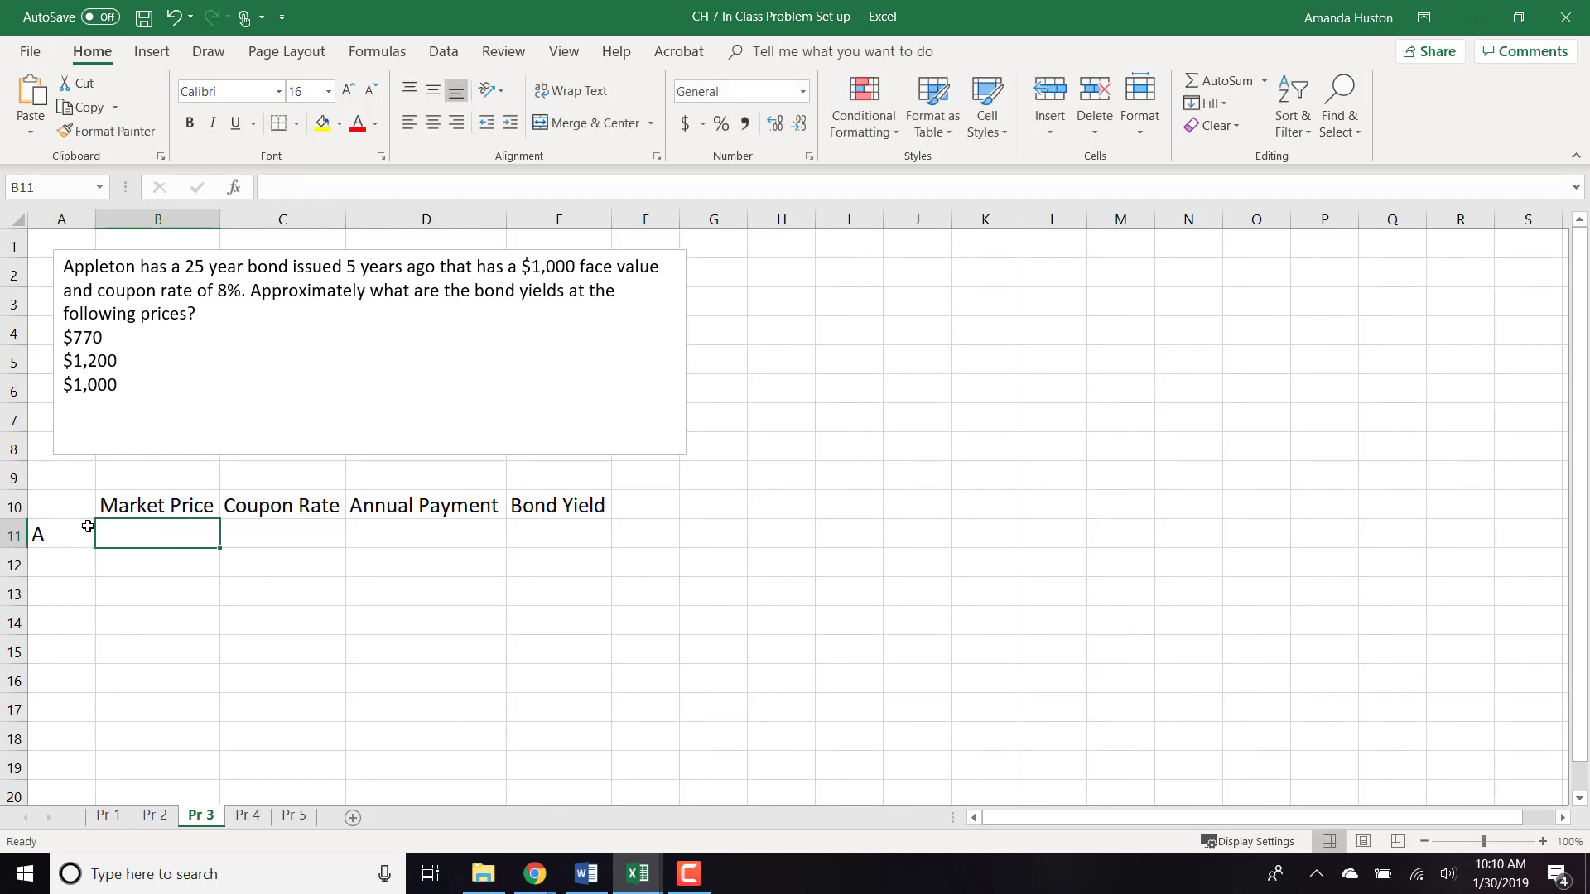
{"action": "type", "text": "770"}
{"action": "key", "text": "Tab"}
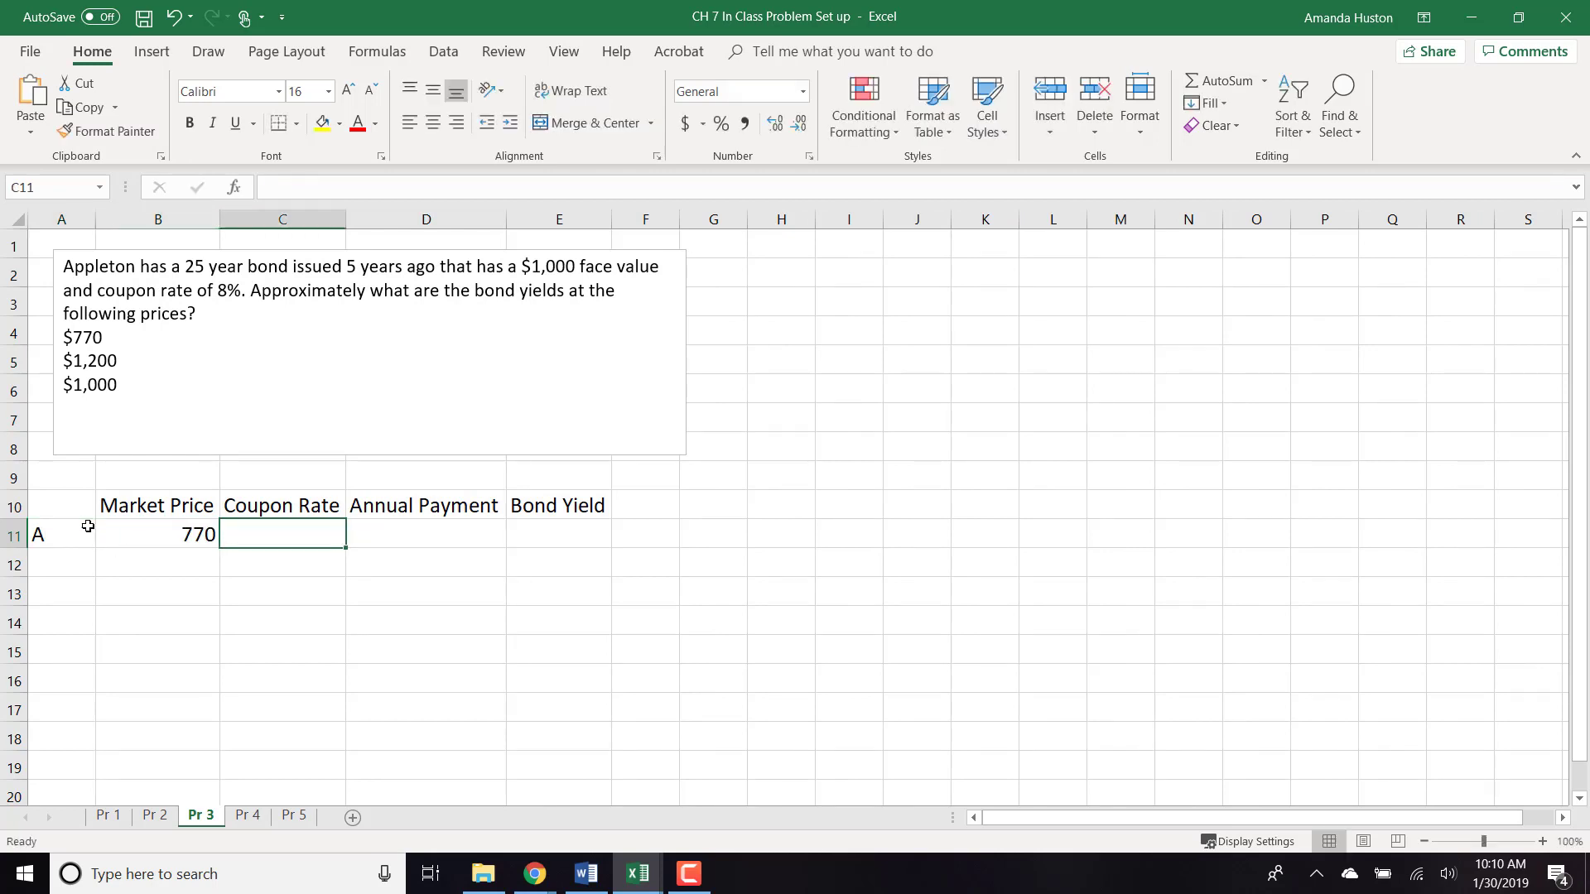
- Apply the dollar accounting format to cells B11:B14 and enter the 8% coupon rate in C11
{"action": "left_click_drag", "start_coordinate": [121, 532], "coordinate": [127, 621]}
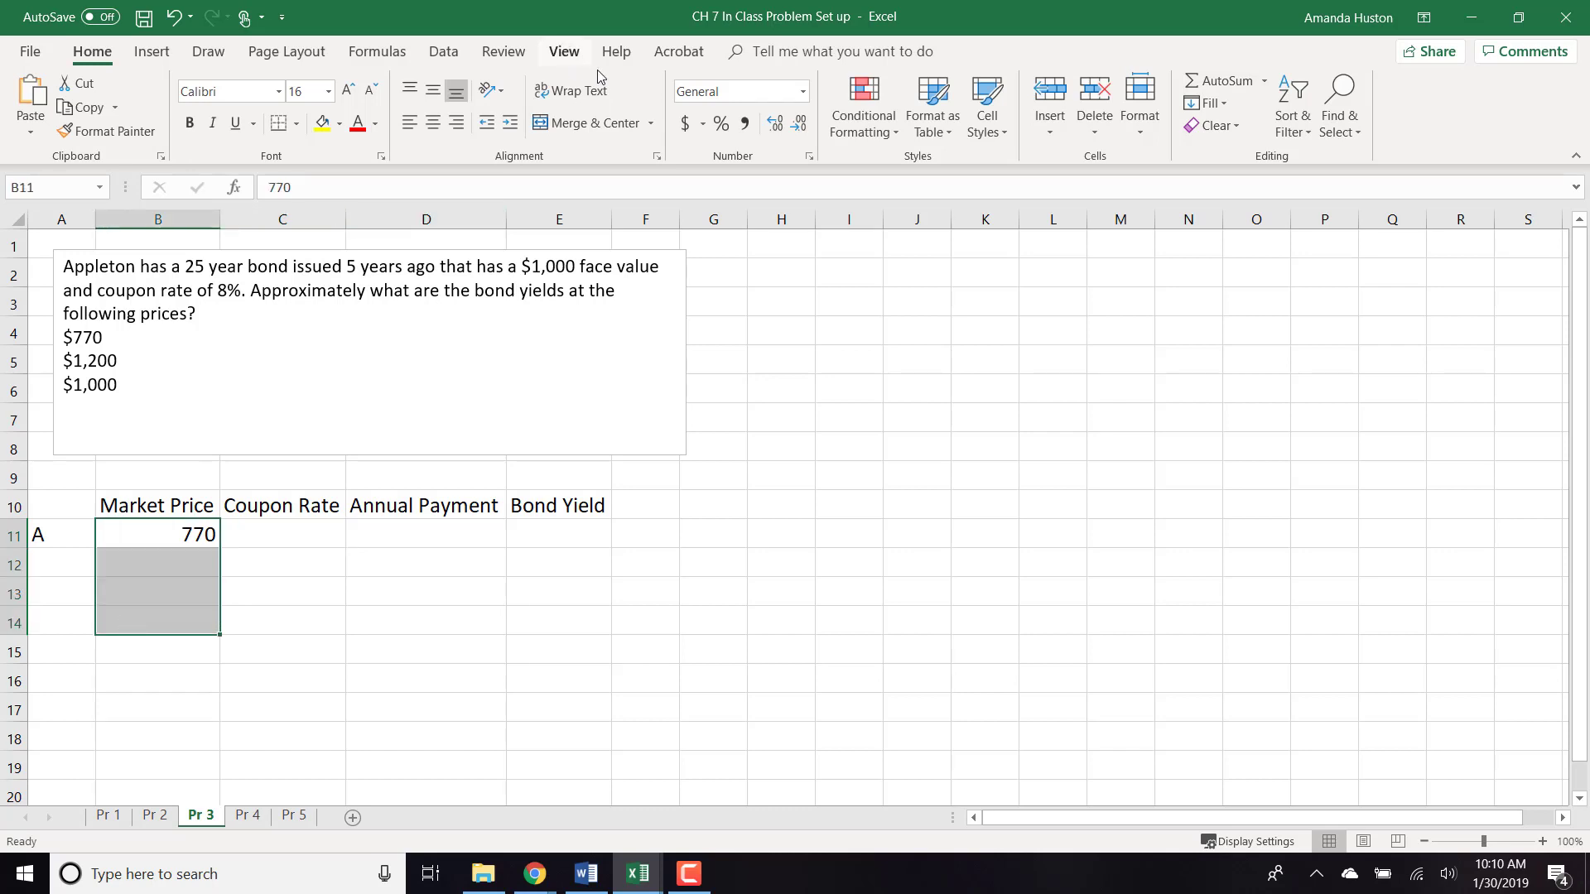
{"action": "left_click", "coordinate": [684, 125]}
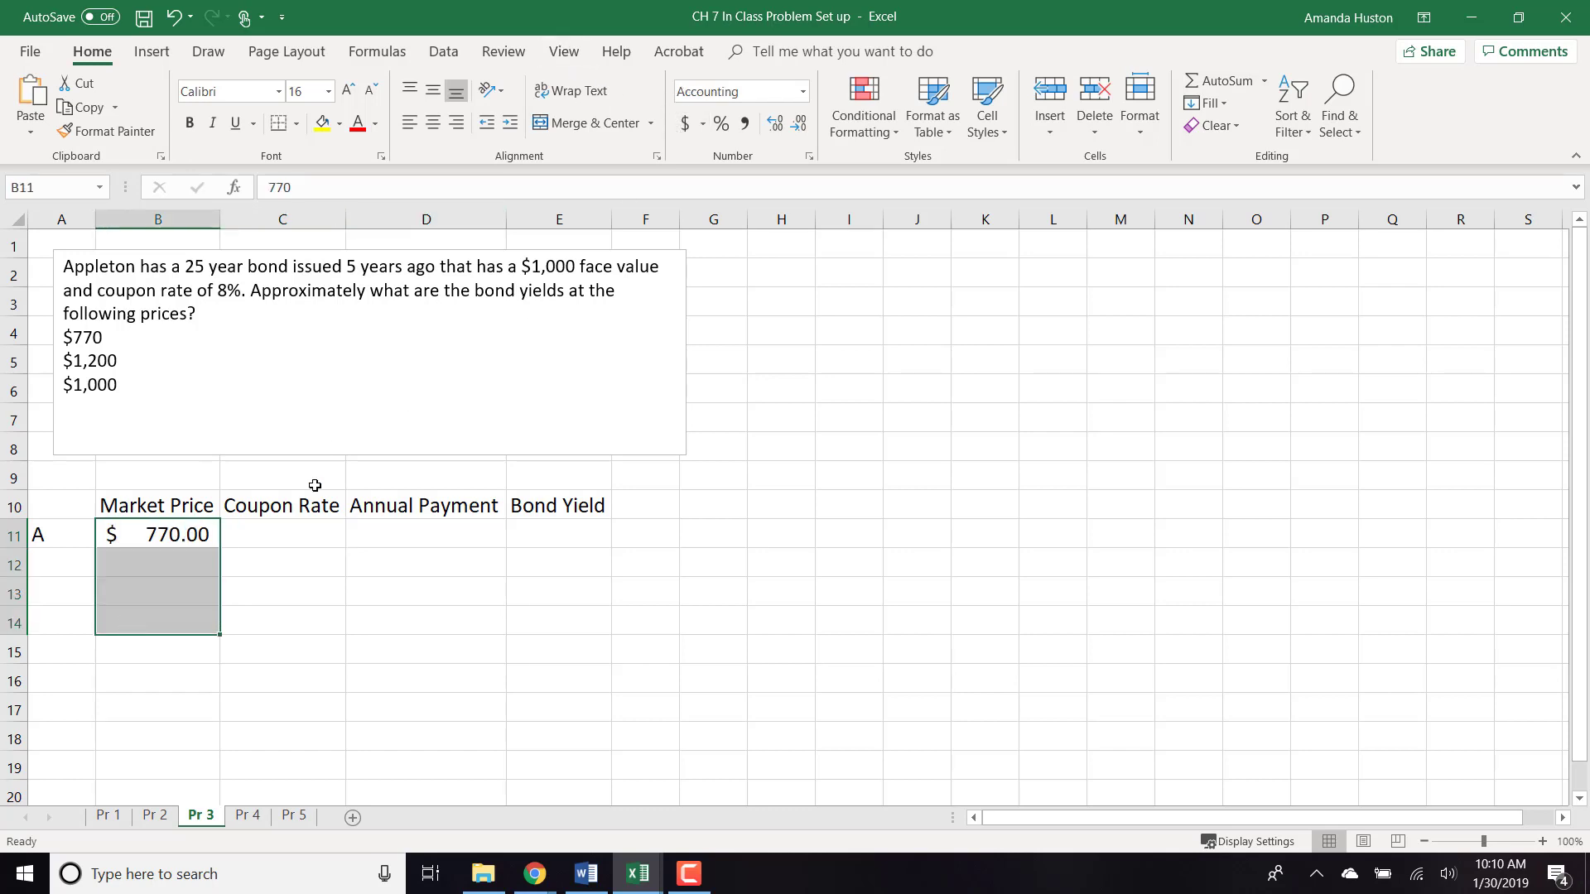
{"action": "left_click", "coordinate": [300, 533]}
{"action": "type", "text": "8%"}
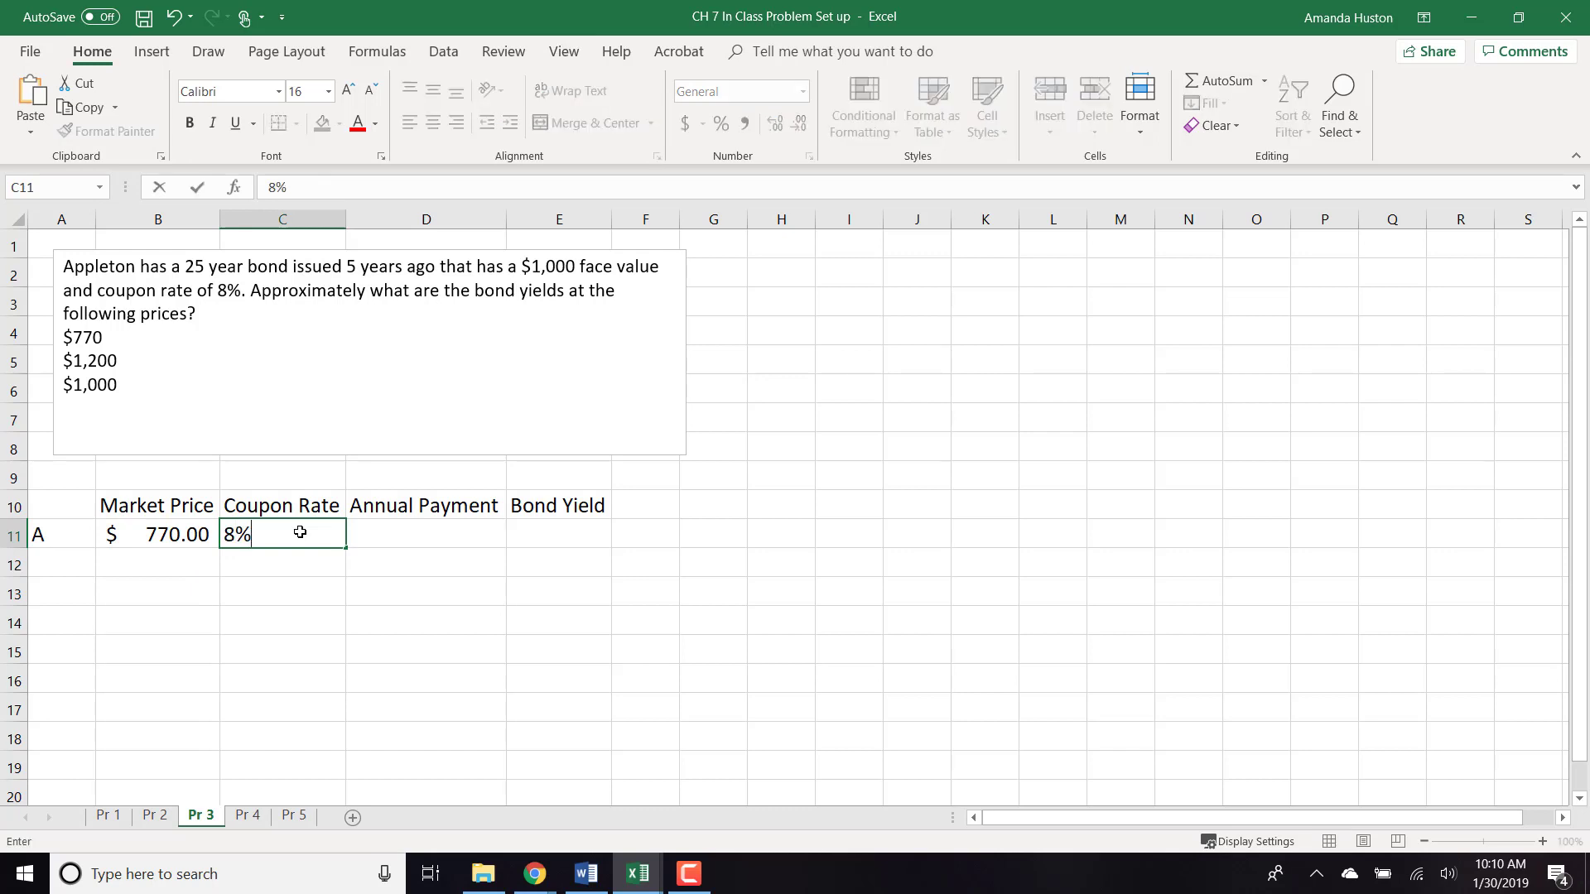
{"action": "key", "text": "Tab"}
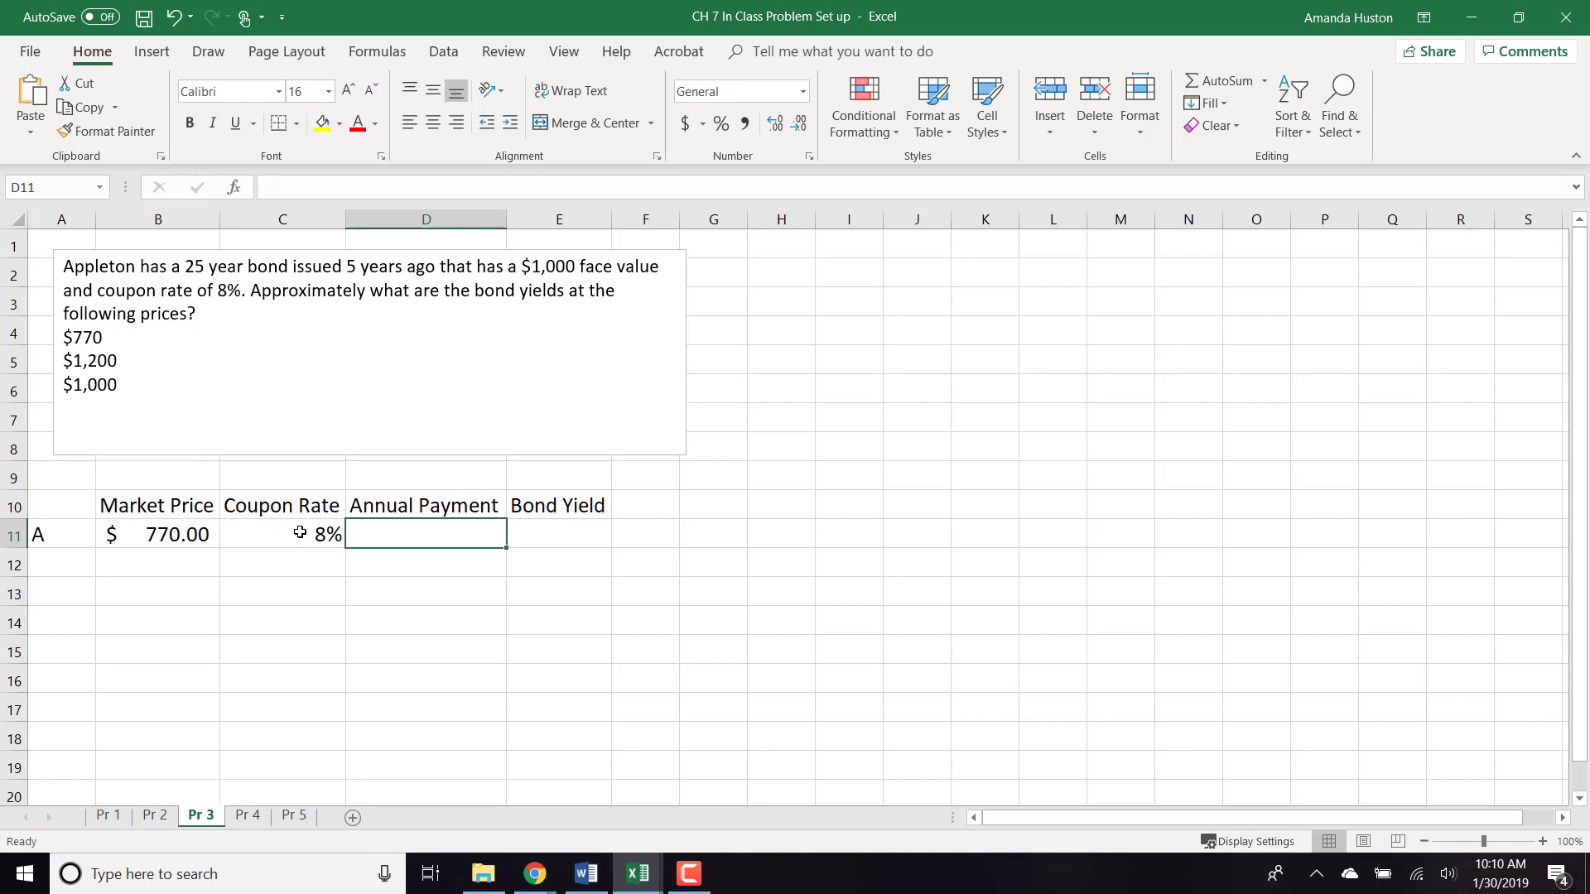
- Calculate case A's annual payment in cell D11 with the formula =C11*1000
{"action": "type", "text": "="}
{"action": "left_click", "coordinate": [299, 532]}
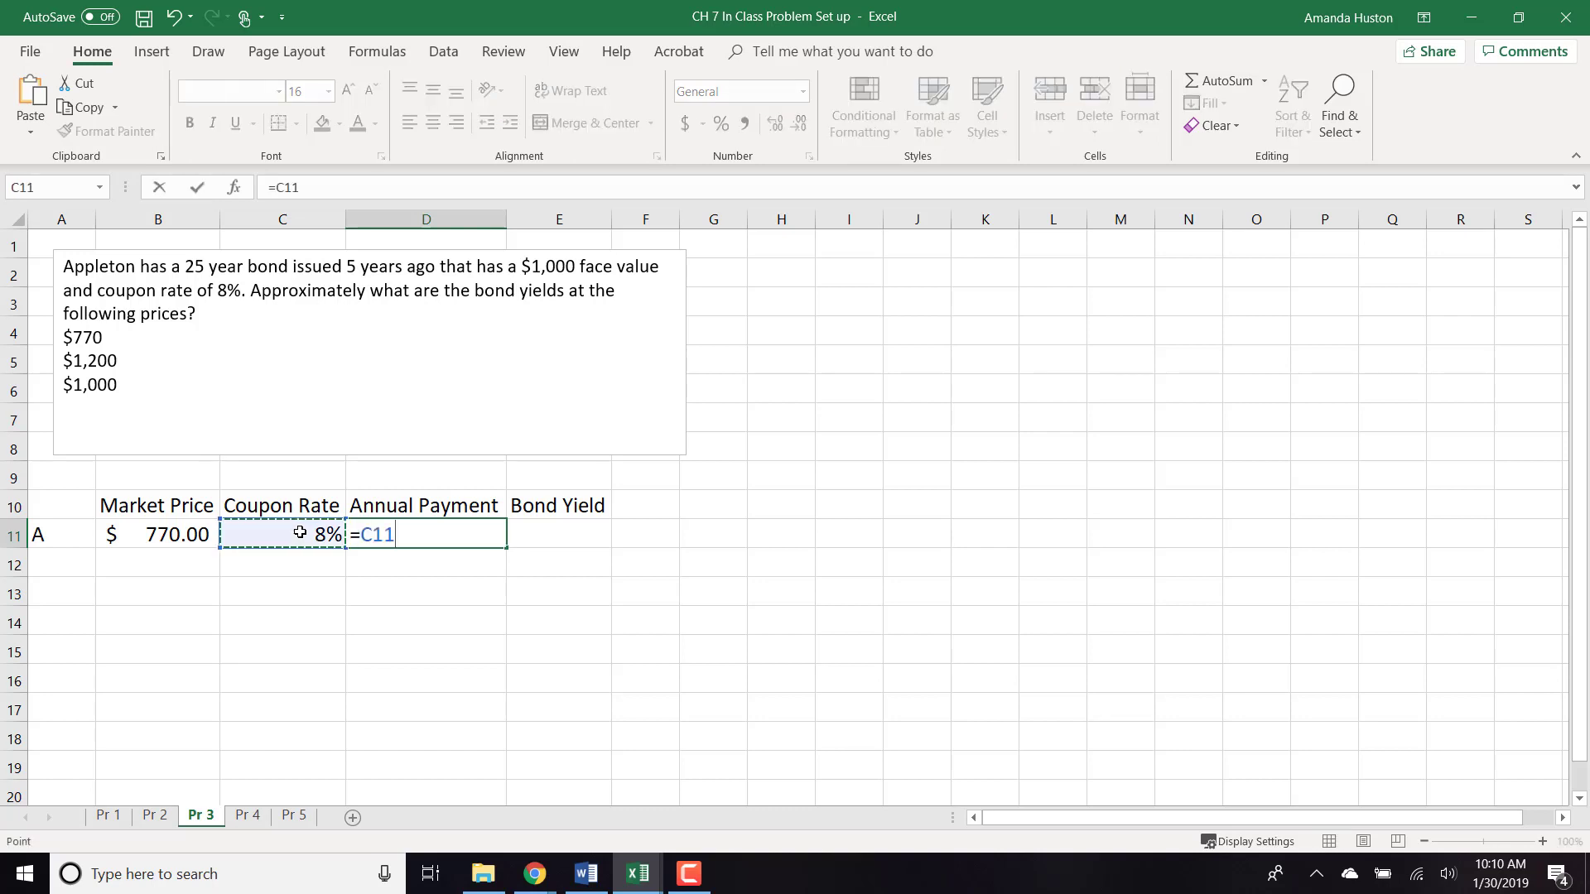
{"action": "type", "text": "*1000"}
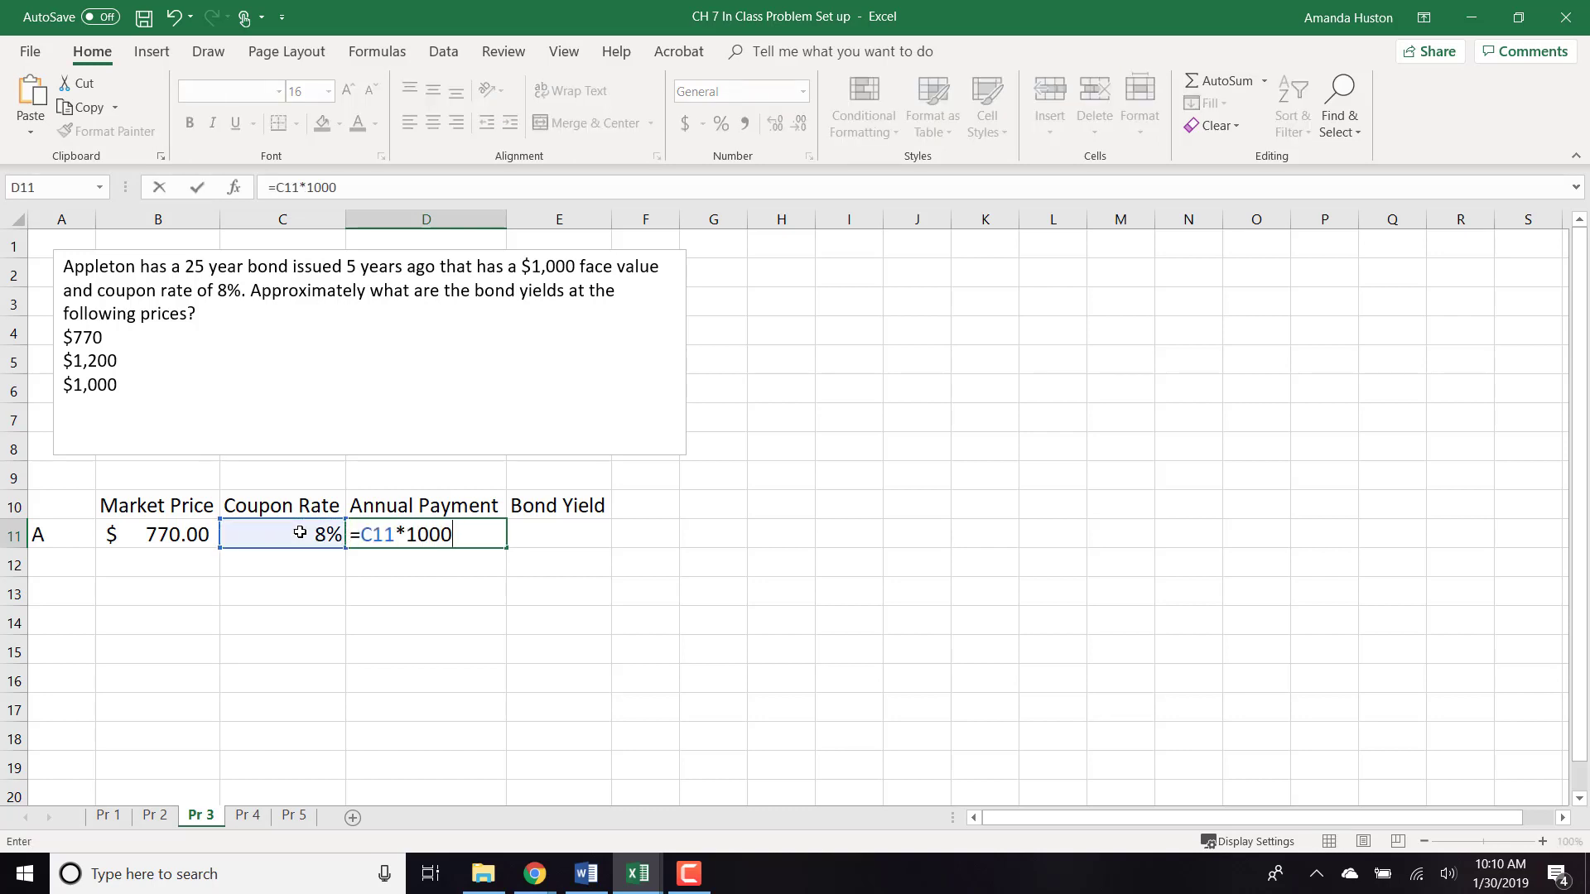
{"action": "type", "text": "0"}
{"action": "key", "text": "BackSpace"}
{"action": "key", "text": "Return"}
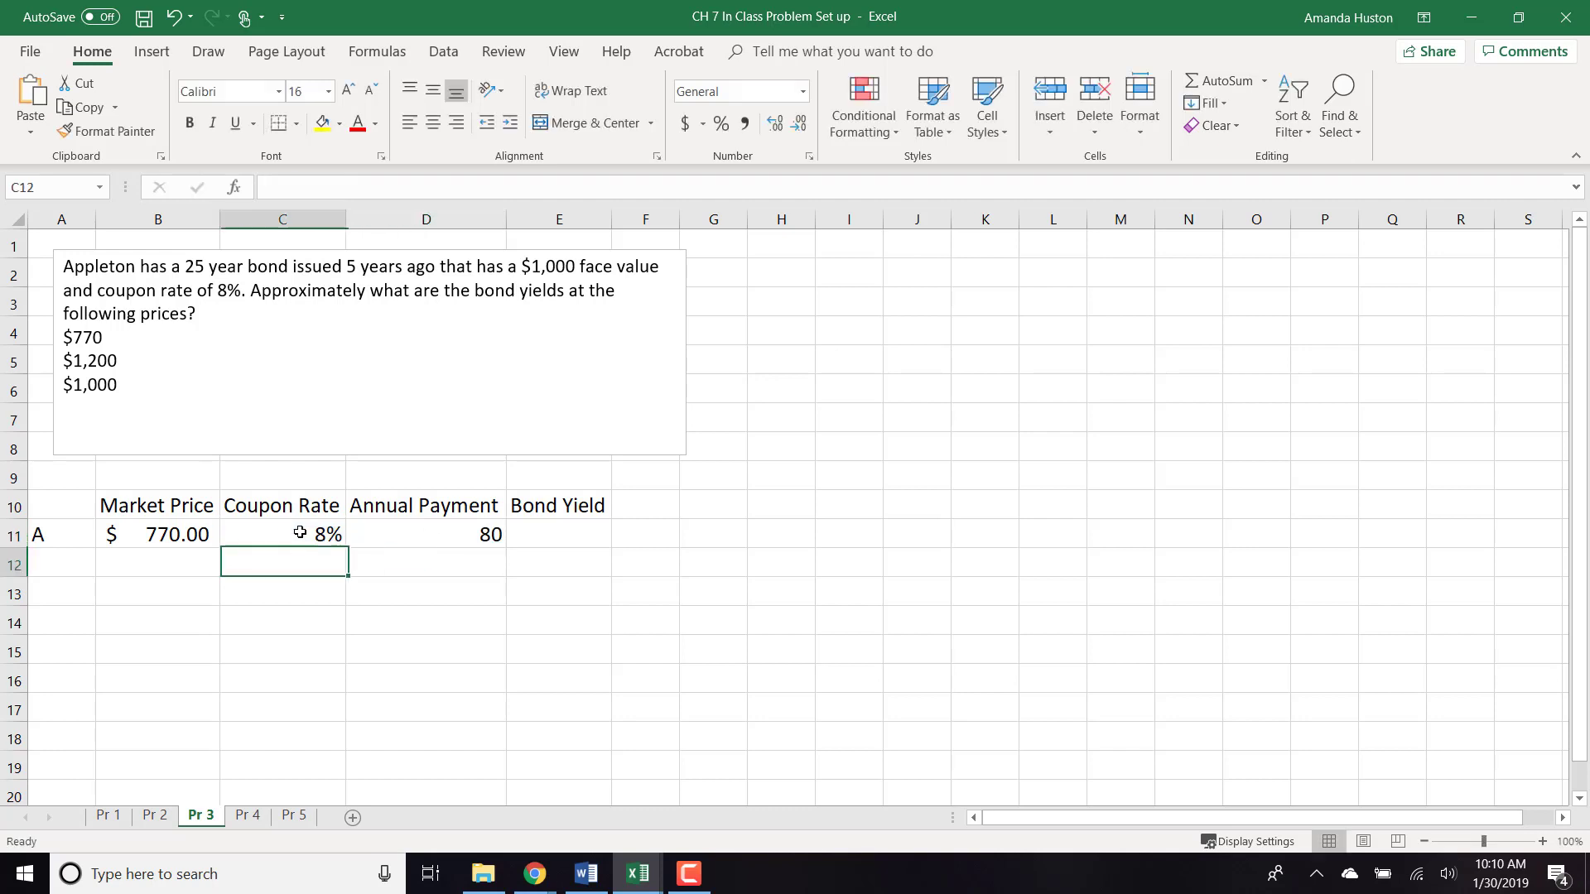
- Insert a new blank row at row 9, above the bond yield table on sheet Pr 3
{"action": "left_click", "coordinate": [552, 515]}
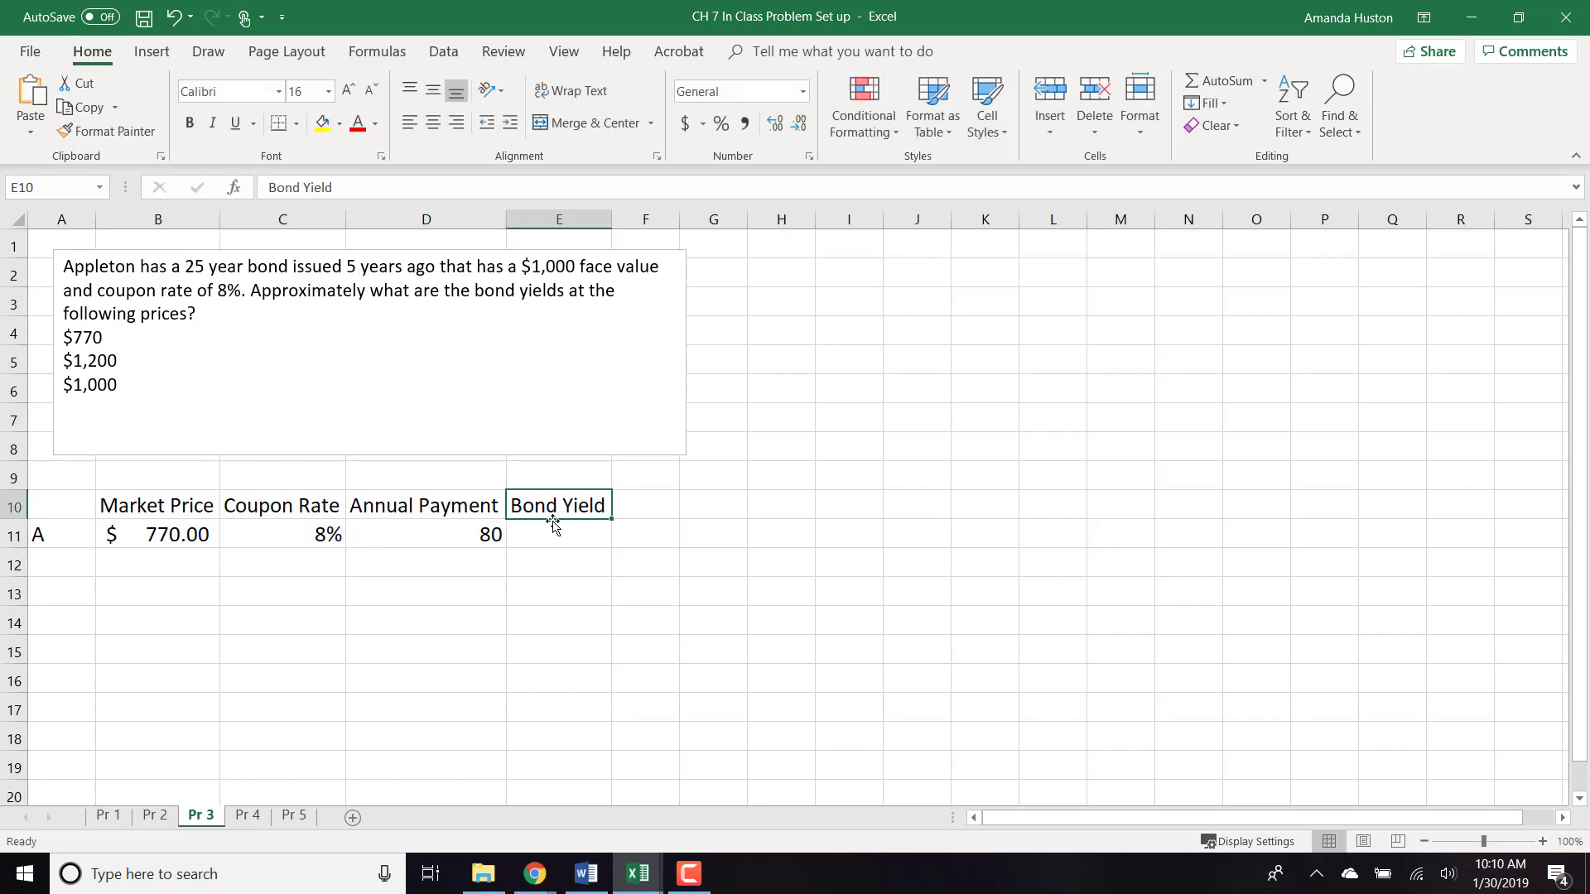
{"action": "left_click", "coordinate": [552, 533]}
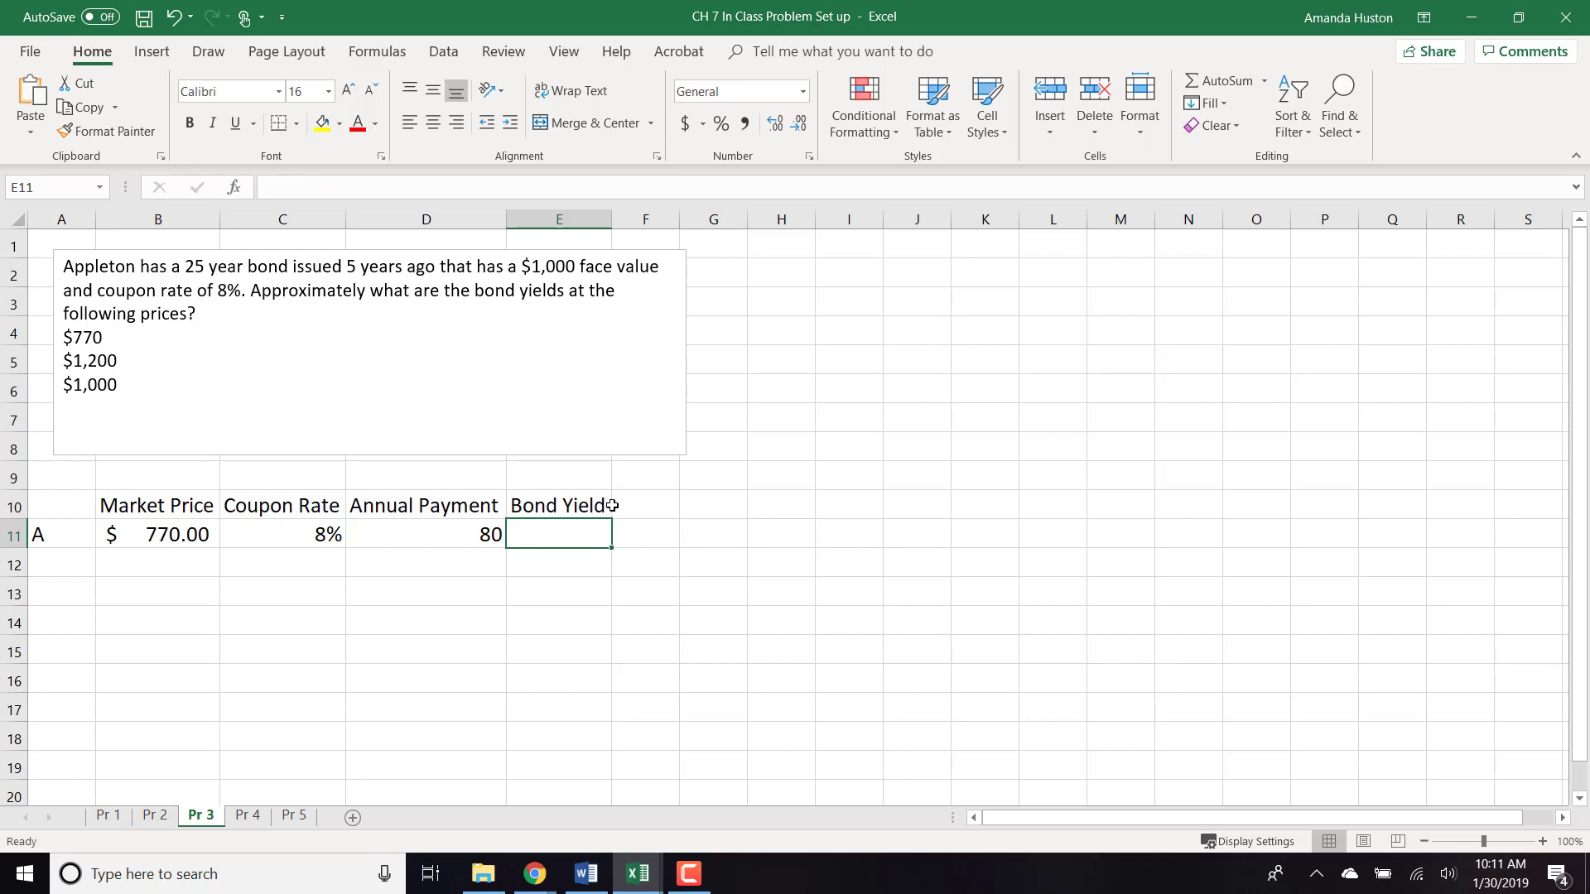
{"action": "right_click", "coordinate": [15, 479]}
{"action": "left_click", "coordinate": [72, 629]}
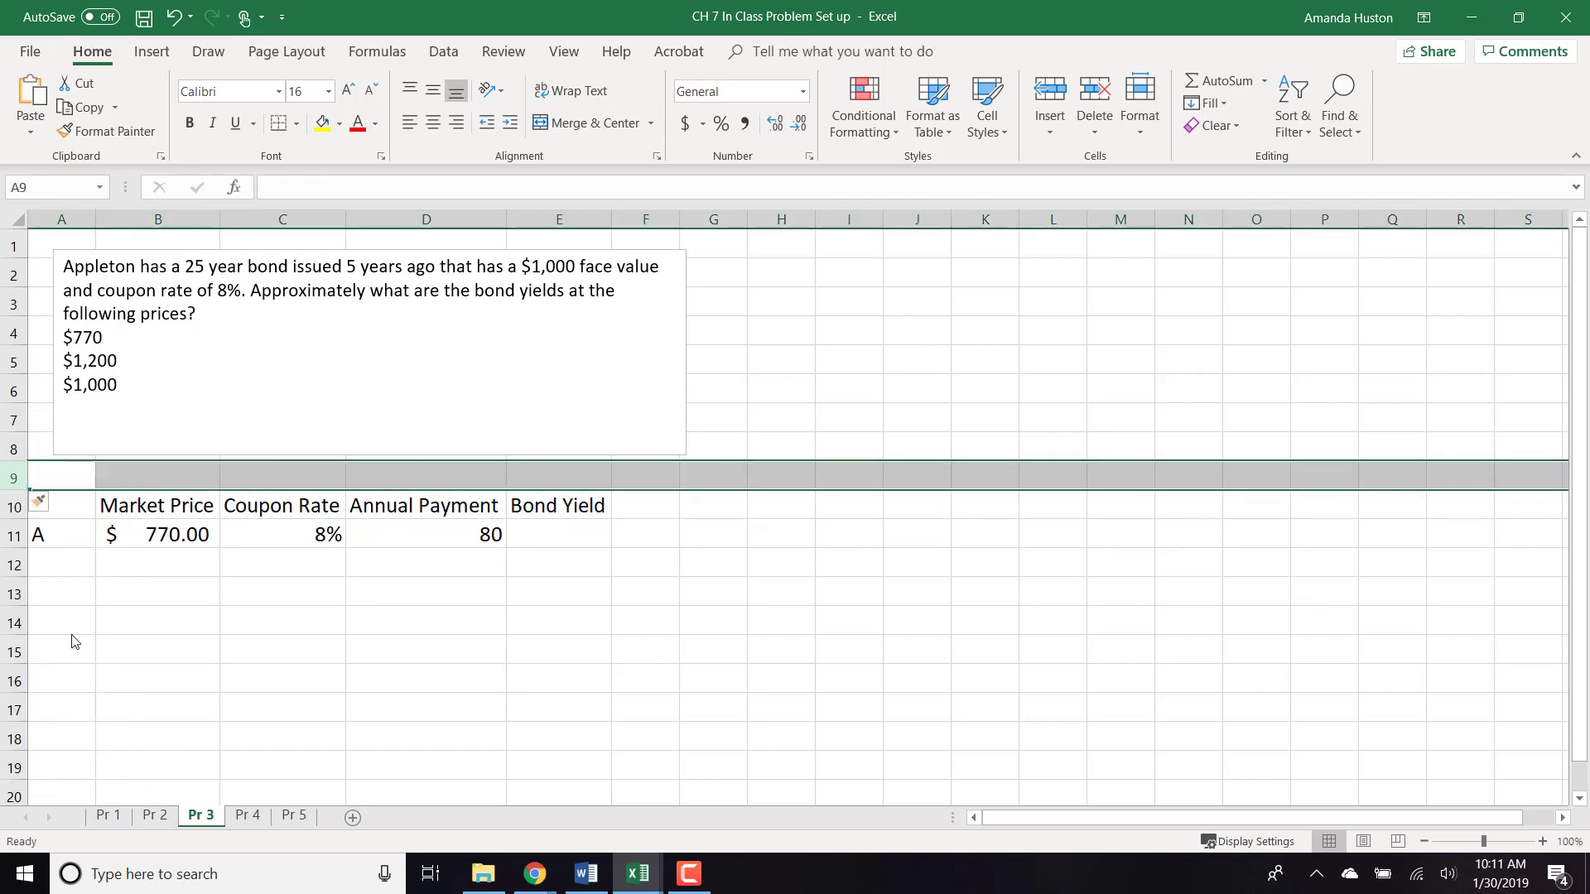
- Enter the formula note "Bond Yield= Market Price/" in cell A9, above the bond yield table
{"action": "left_click", "coordinate": [69, 479]}
{"action": "type", "text": "Bo"}
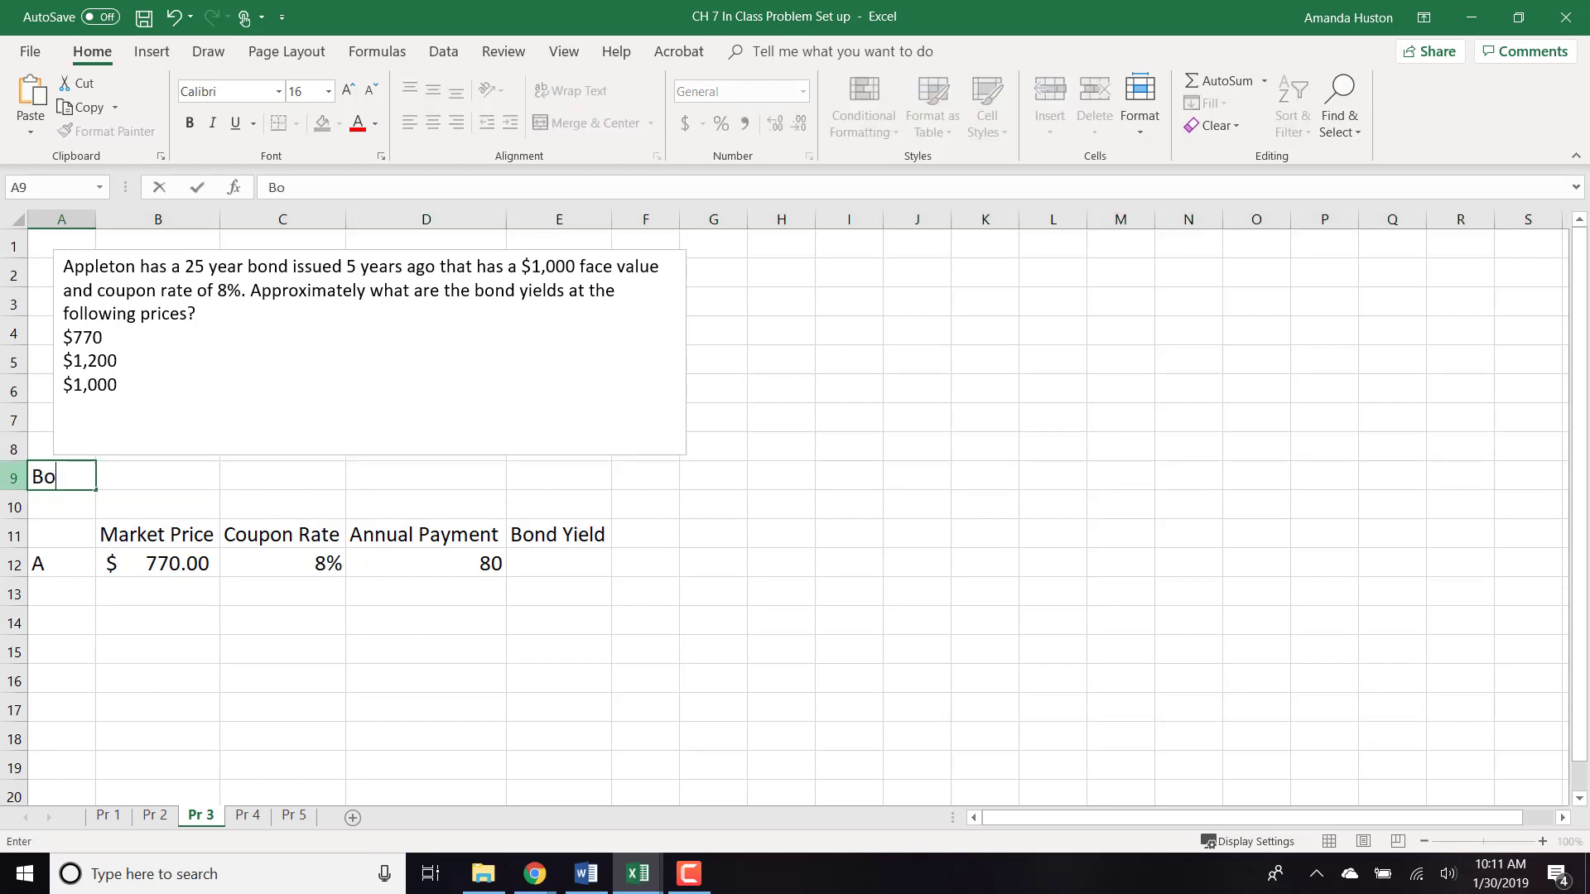
{"action": "type", "text": "nd Yield= Mark"}
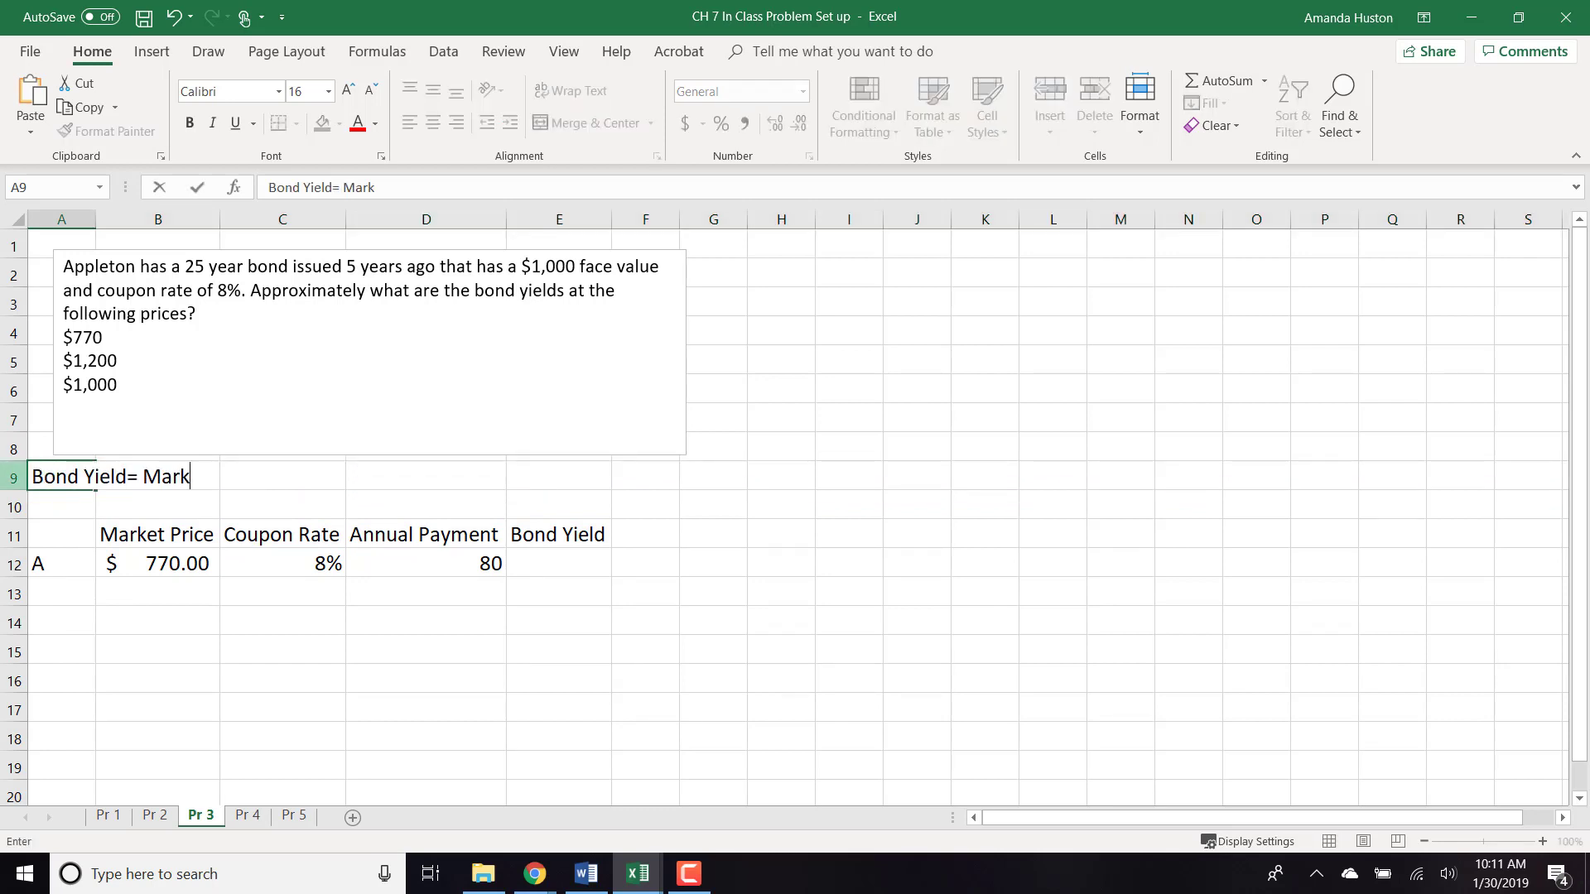
{"action": "type", "text": "et Price/"}
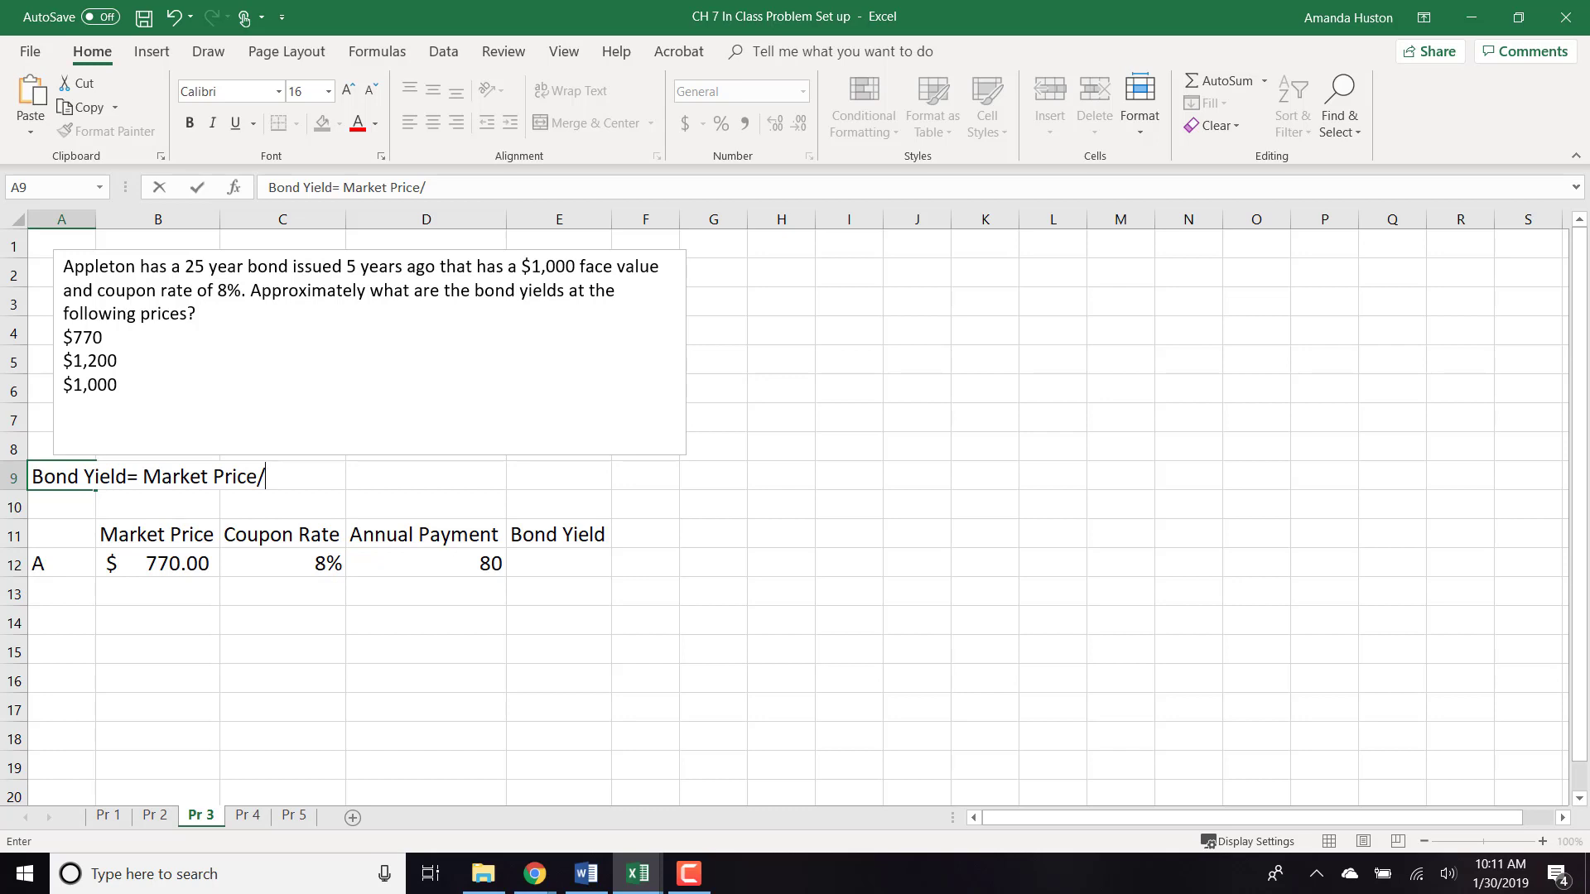
{"action": "key", "text": "ctrl+Return"}
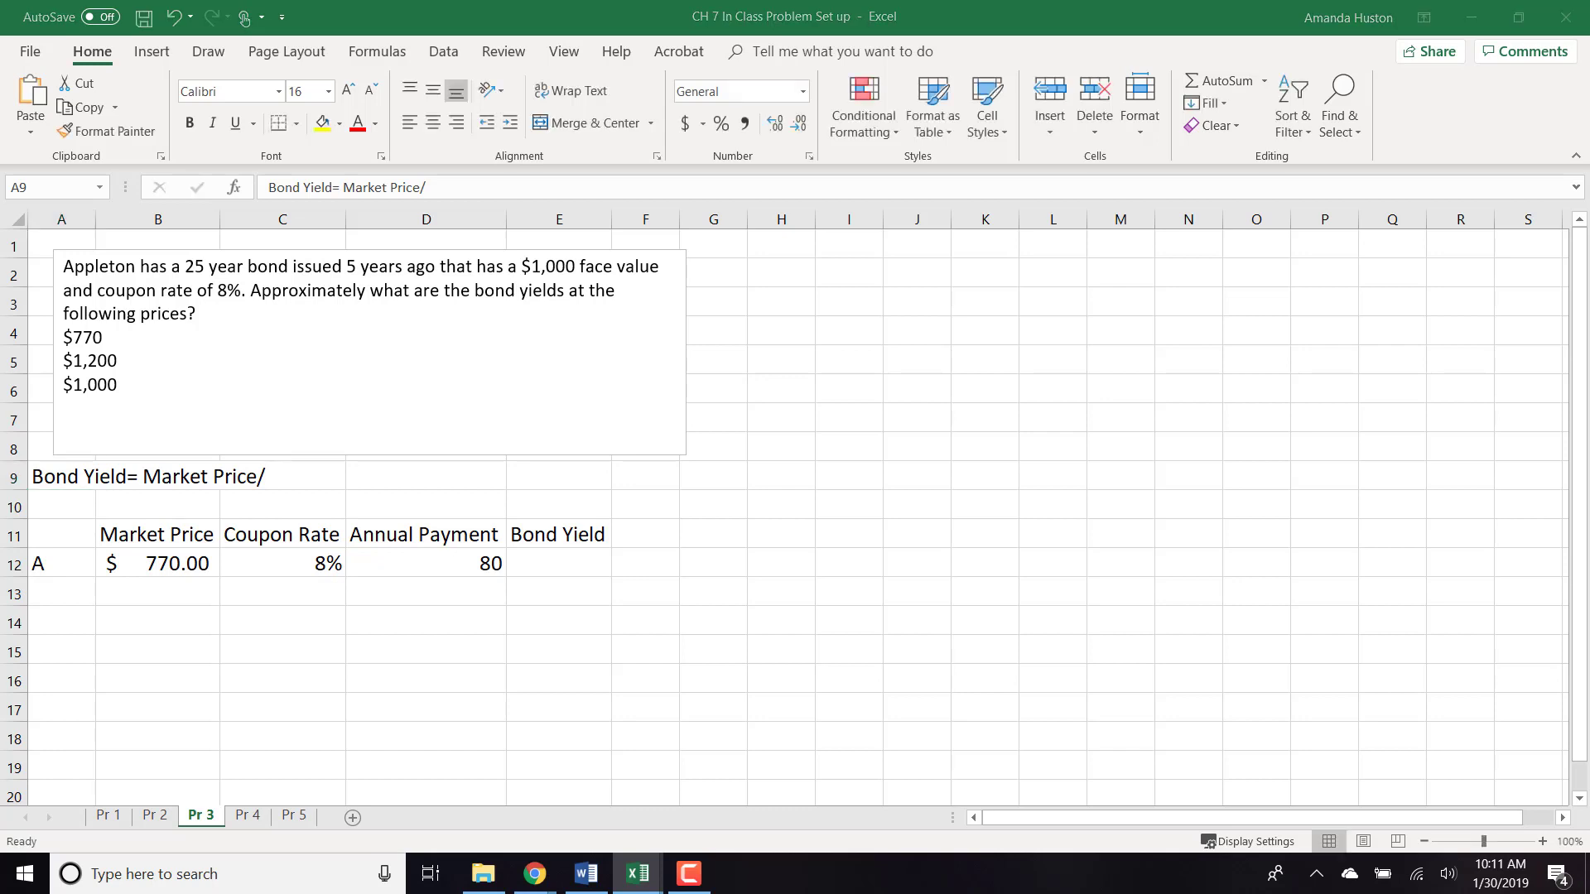
- Correct the note in A9 to read "Bond Yield= Annual Payment / Market Price"
{"action": "key", "text": "F2"}
{"action": "key", "text": "ctrl+Return"}
{"action": "left_click", "coordinate": [685, 202]}
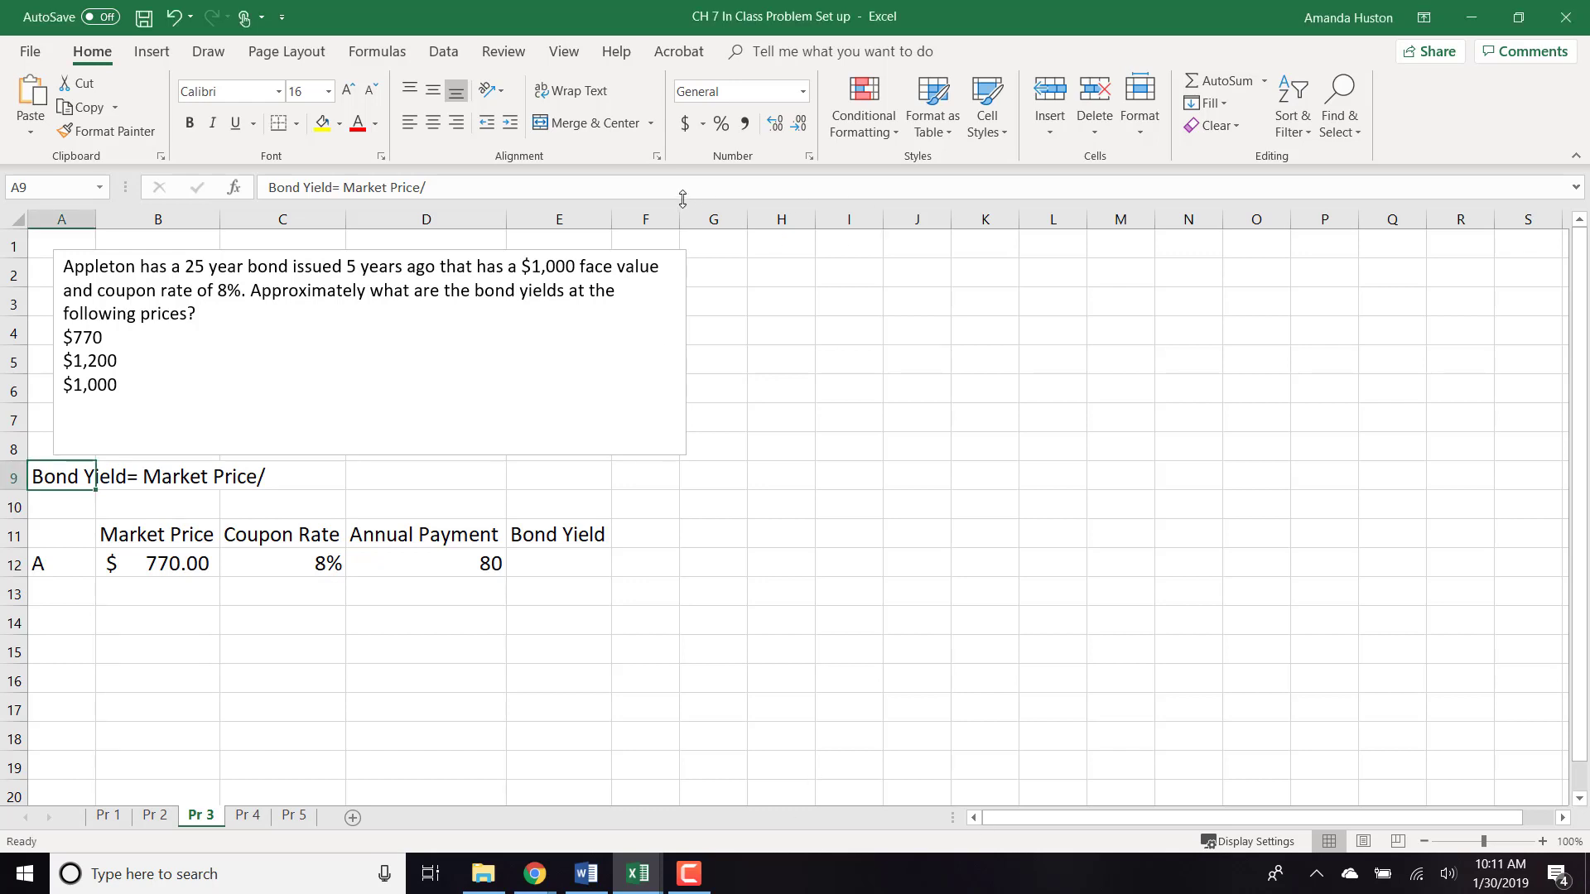
{"action": "left_click", "coordinate": [683, 197]}
{"action": "key", "text": "BackSpace"}
{"action": "key", "text": "BackSpace"}
{"action": "key", "text": "BackSpace"}
{"action": "key", "text": "BackSpace"}
{"action": "key", "text": "BackSpace"}
{"action": "key", "text": "BackSpace"}
{"action": "key", "text": "BackSpace"}
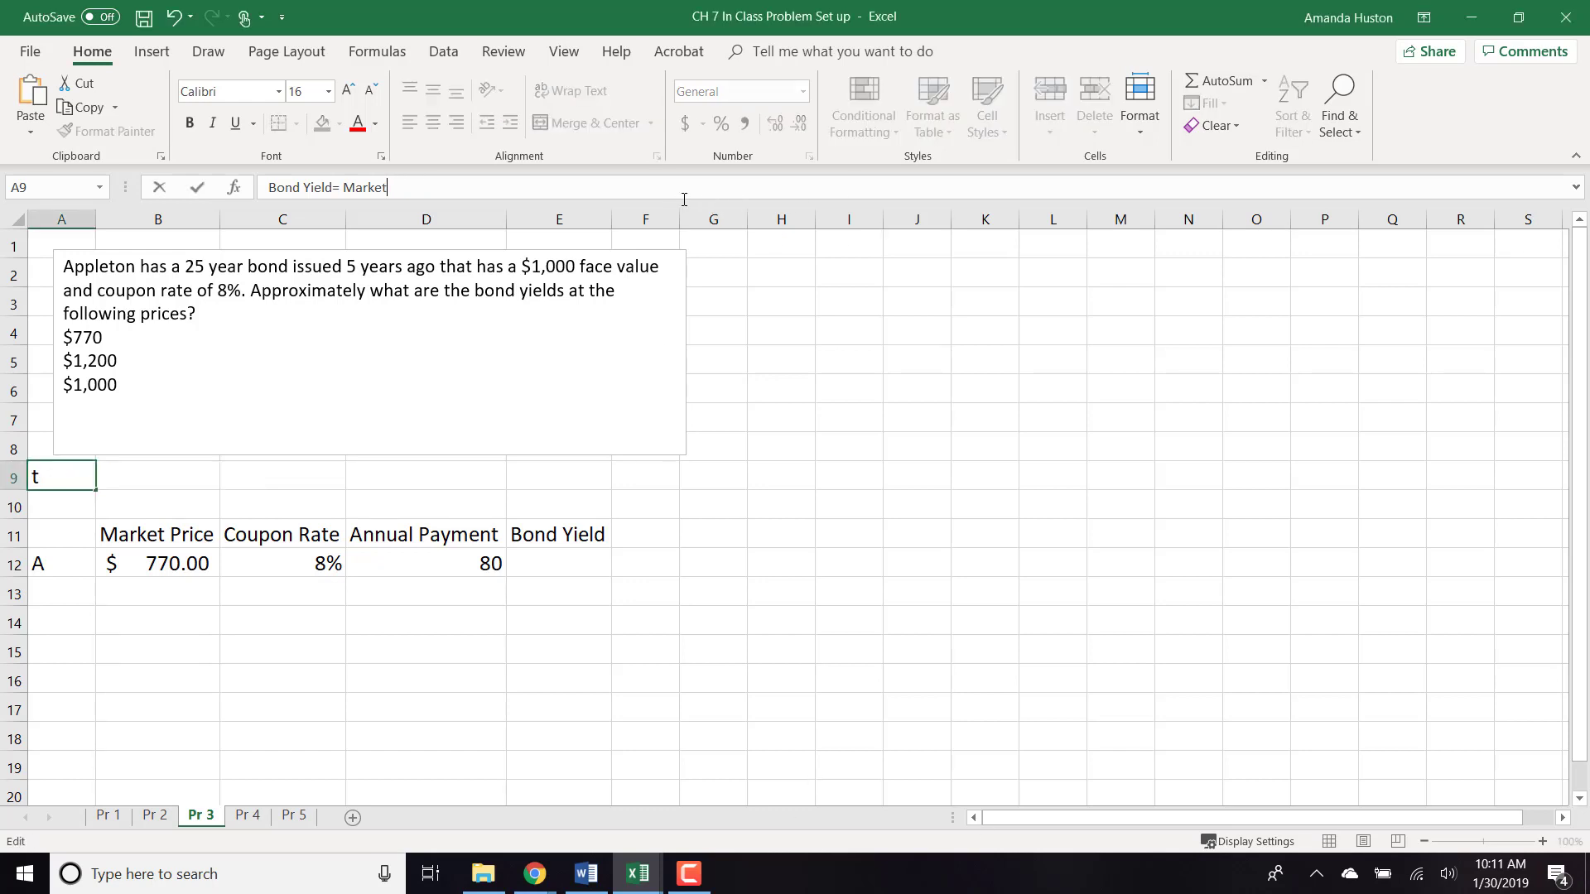
{"action": "key", "text": "BackSpace"}
{"action": "key", "text": "BackSpace"}
{"action": "key", "text": "BackSpace"}
{"action": "key", "text": "BackSpace"}
{"action": "key", "text": "BackSpace"}
{"action": "key", "text": "BackSpace"}
{"action": "type", "text": "Annual Payment / Market Price"}
{"action": "key", "text": "Tab"}
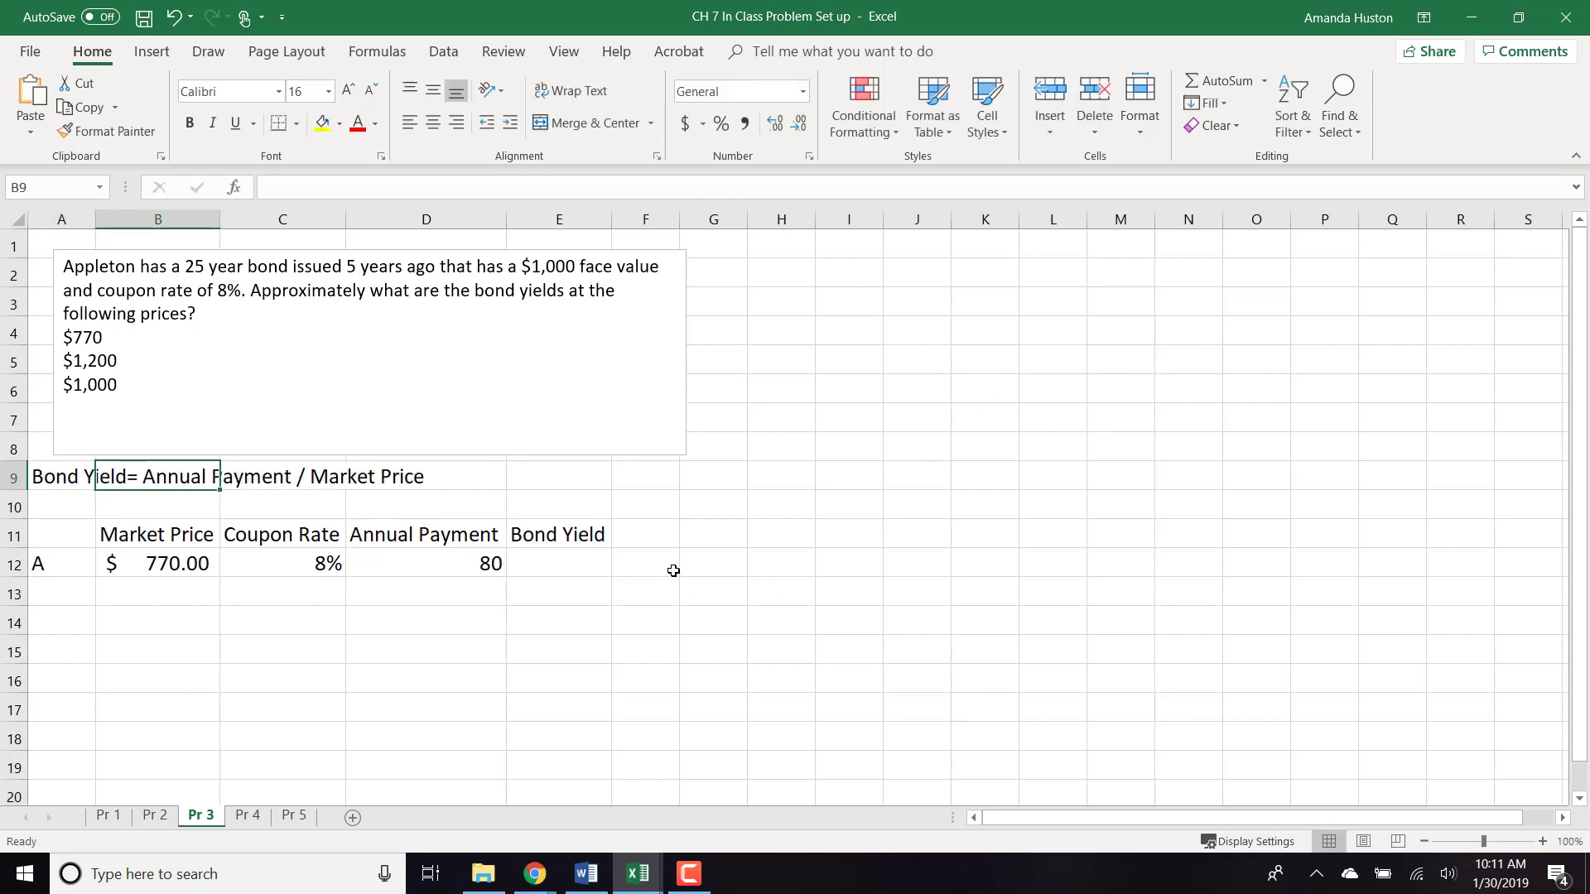
- Calculate case A's bond yield in cell E12 with the formula =D12/B12
{"action": "left_click", "coordinate": [555, 556]}
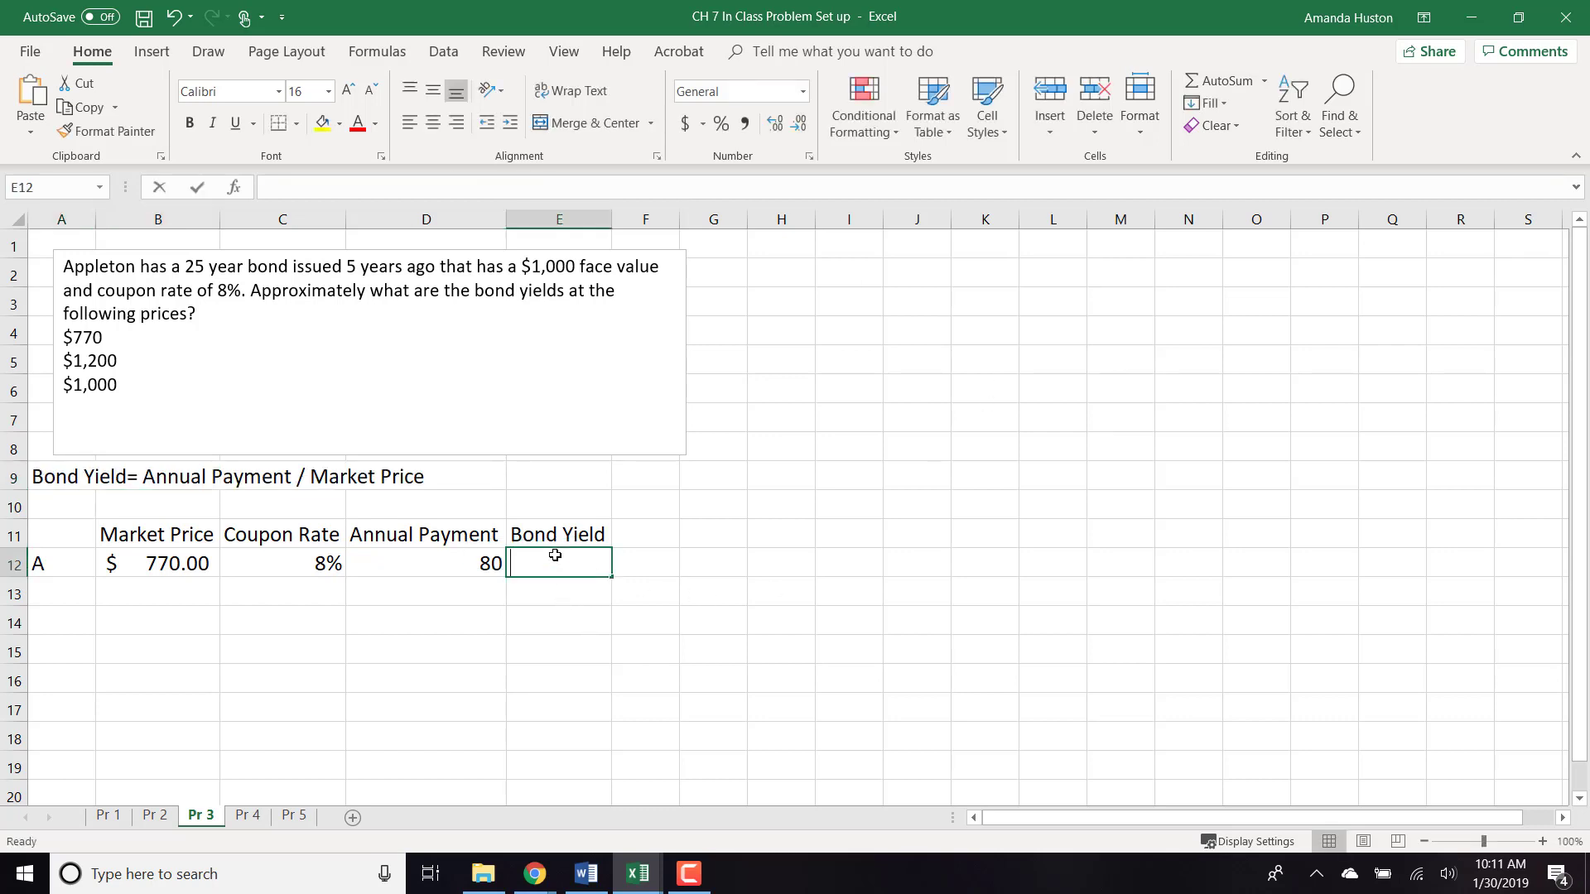
{"action": "type", "text": "="}
{"action": "left_click", "coordinate": [422, 573]}
{"action": "type", "text": "/"}
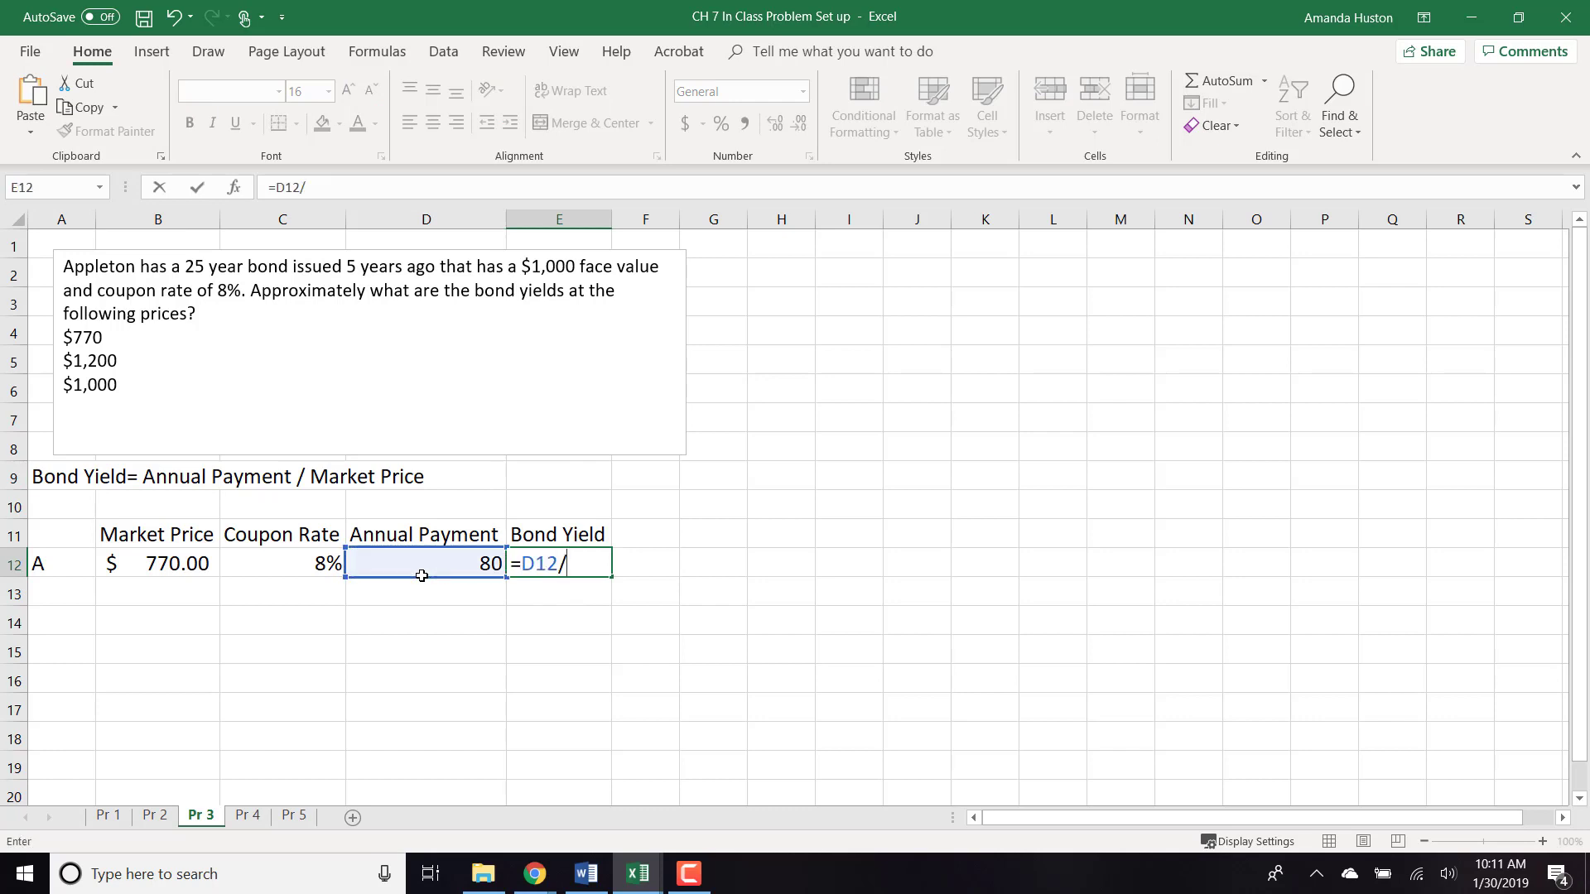
{"action": "left_click", "coordinate": [189, 565]}
{"action": "key", "text": "Tab"}
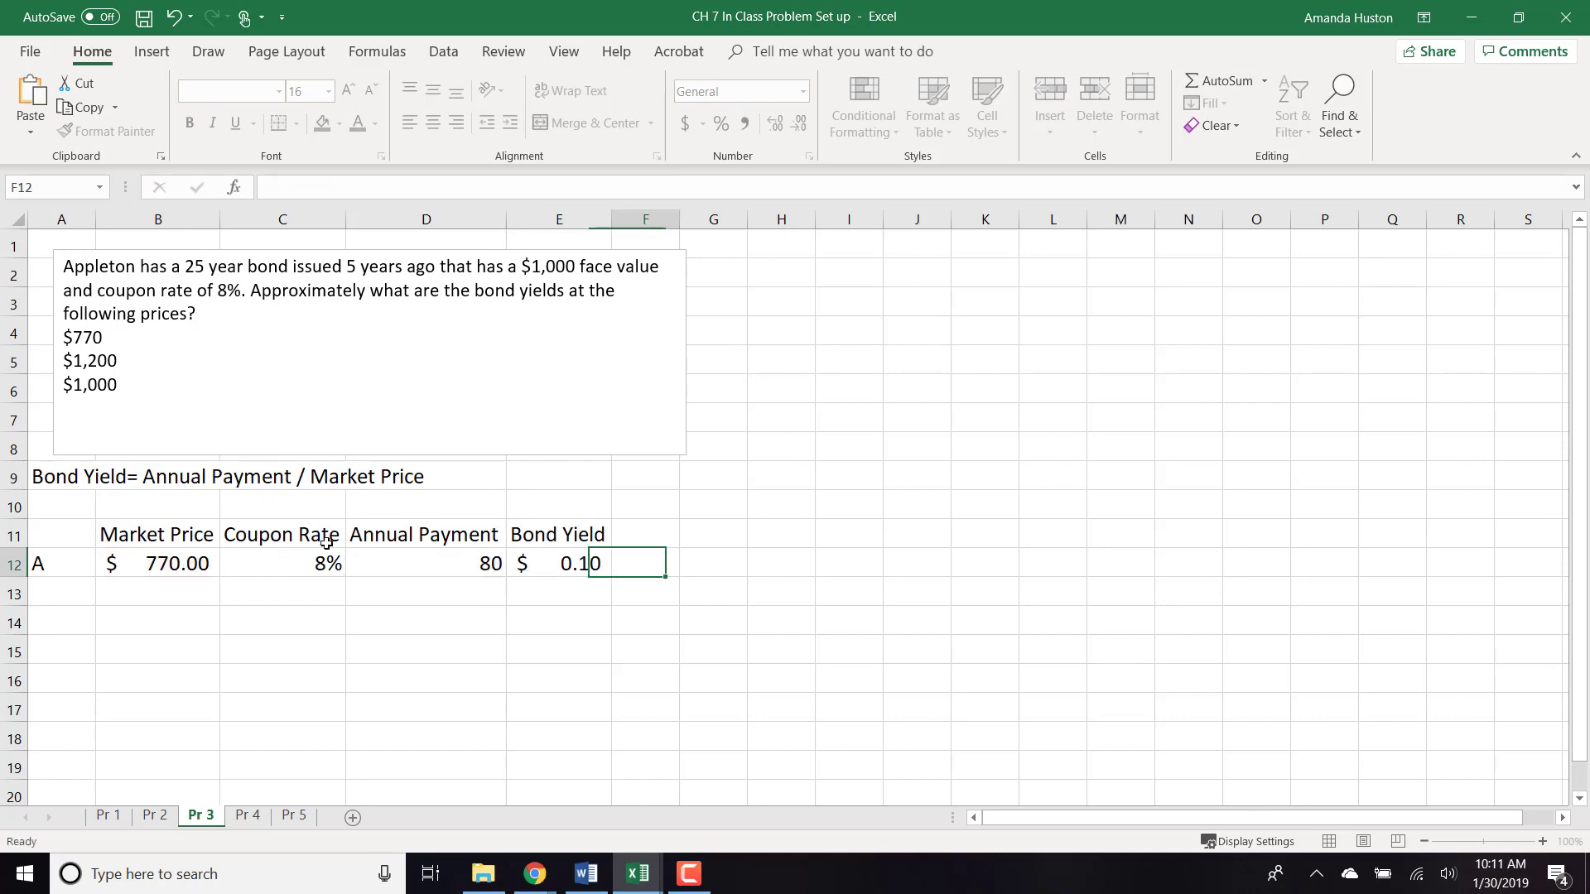
- Format the Bond Yield cells E12:E16 as percentages with two decimal places
{"action": "left_click", "coordinate": [562, 554]}
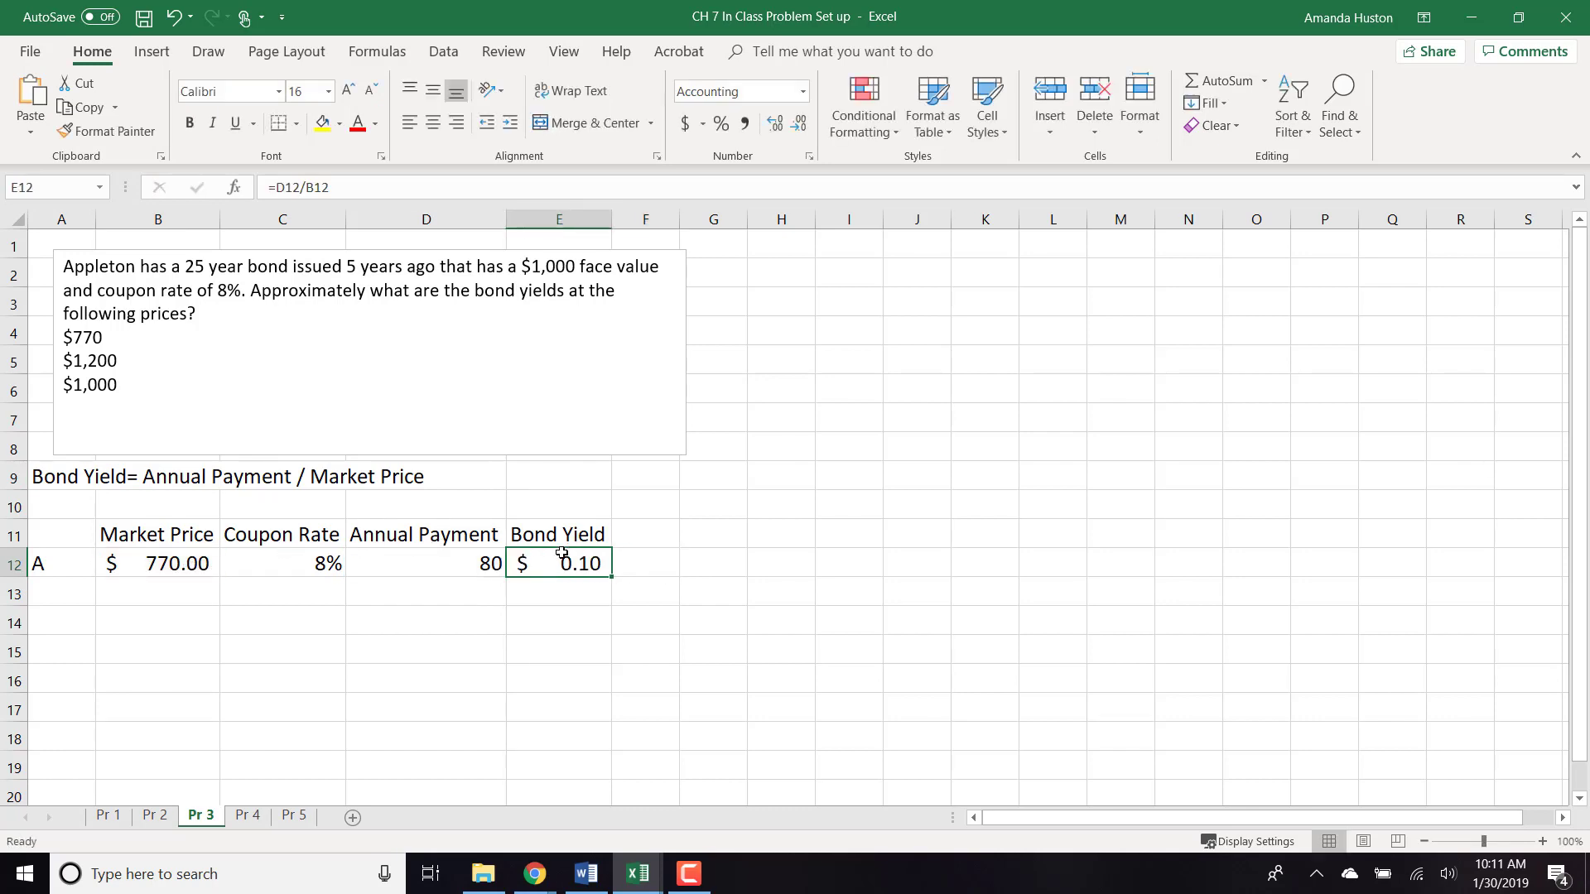
{"action": "key", "text": "shift+Down"}
{"action": "key", "text": "shift+Down"}
{"action": "key", "text": "shift+Down"}
{"action": "key", "text": "shift+Down"}
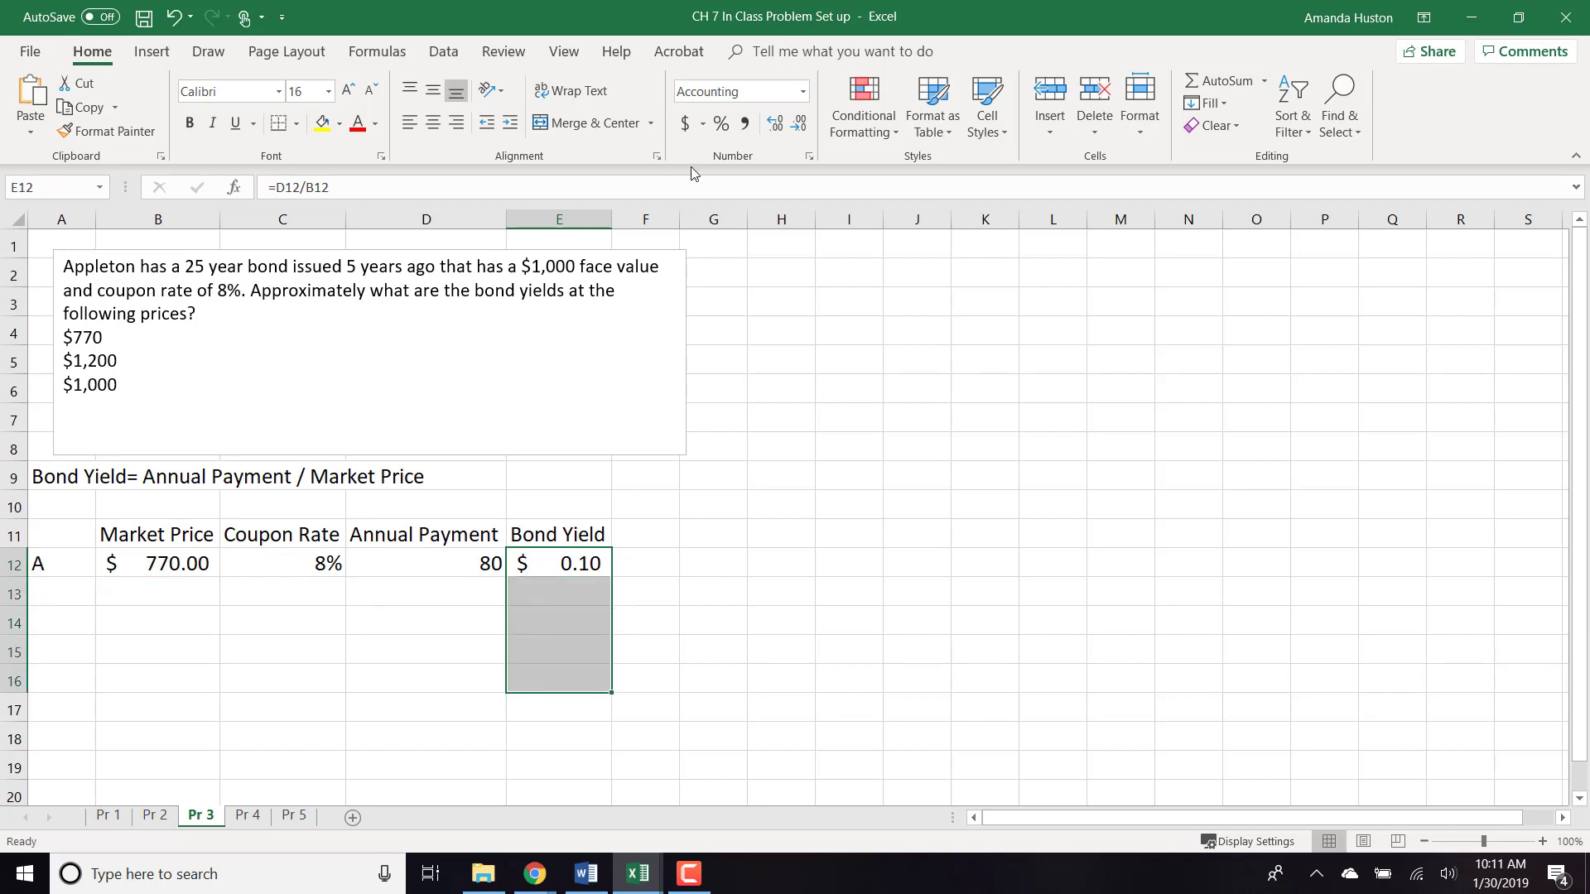
{"action": "left_click", "coordinate": [722, 123]}
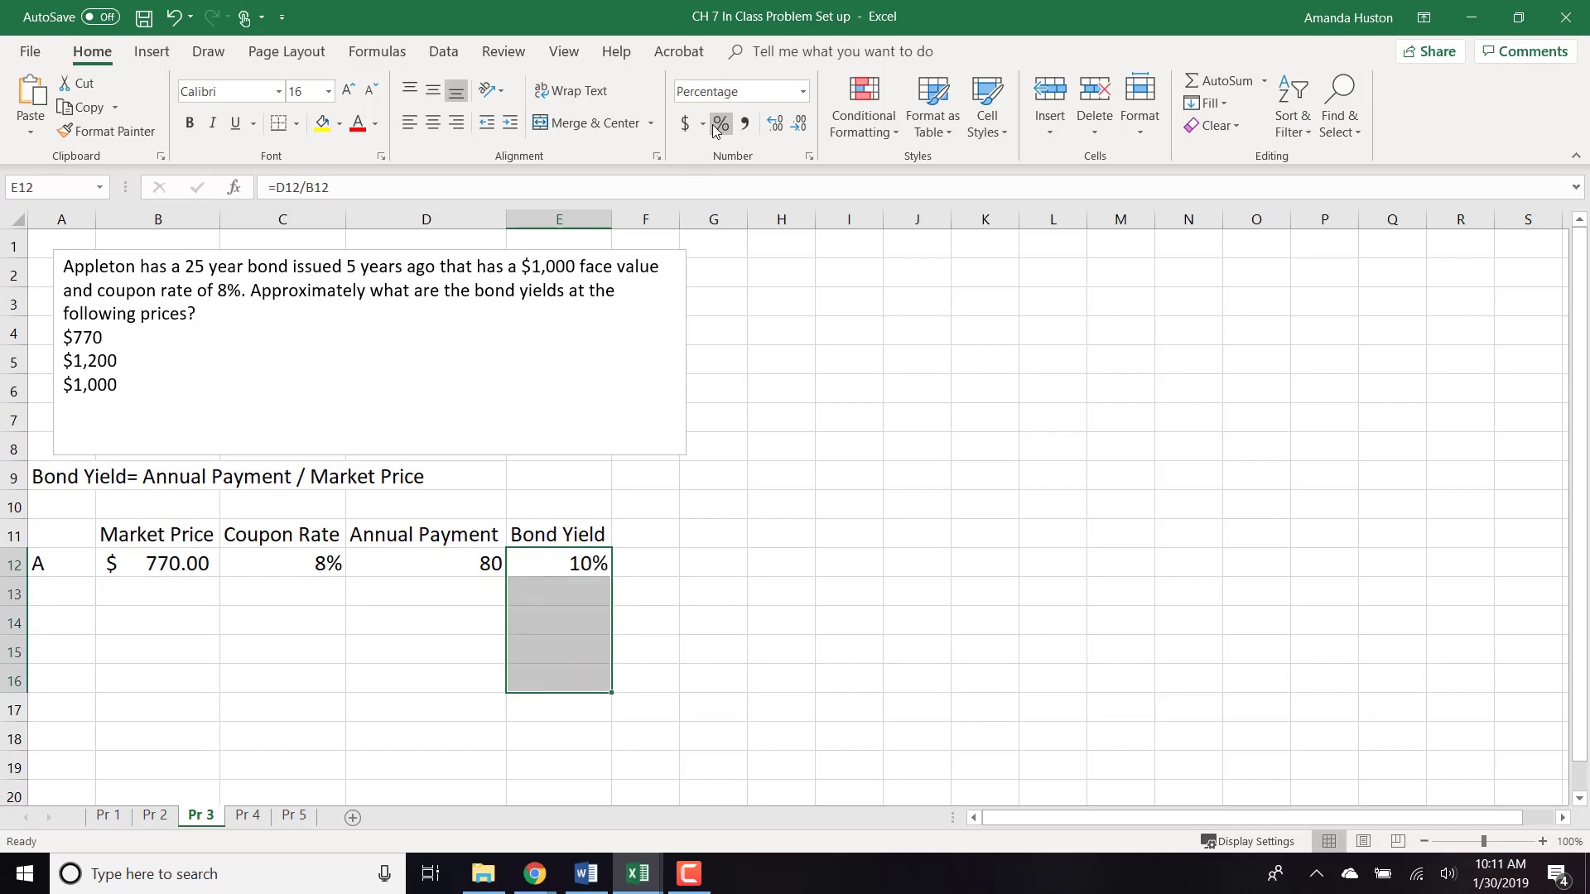
{"action": "left_click", "coordinate": [777, 125]}
{"action": "left_click", "coordinate": [777, 125]}
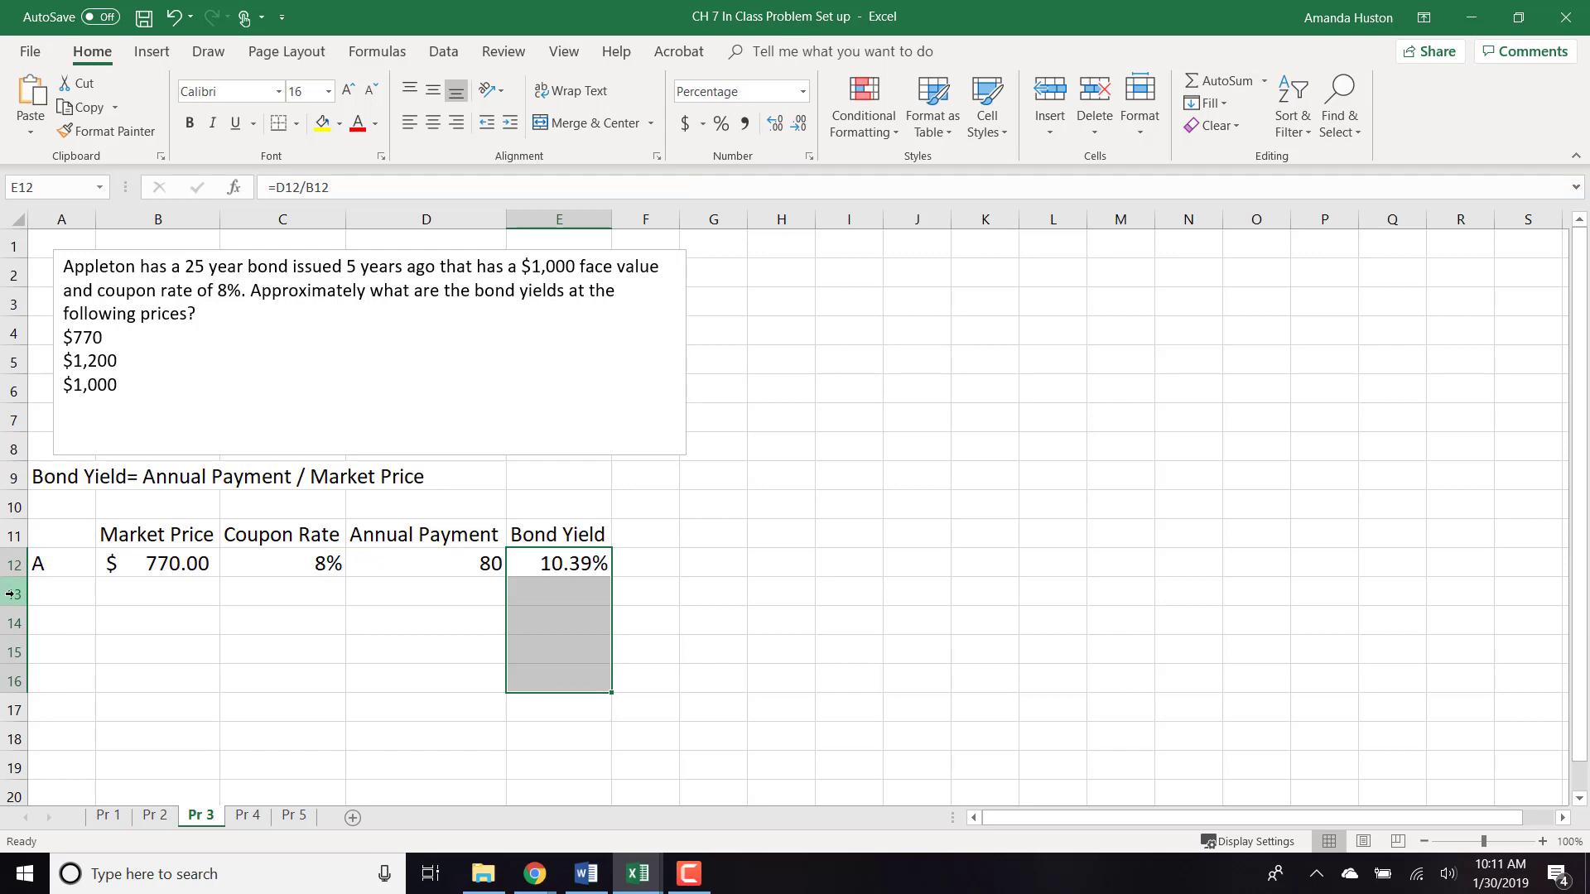
- Label case B in A13, with a market price of 1200 in B13 and a coupon rate of 8% in C13
{"action": "left_click", "coordinate": [54, 573]}
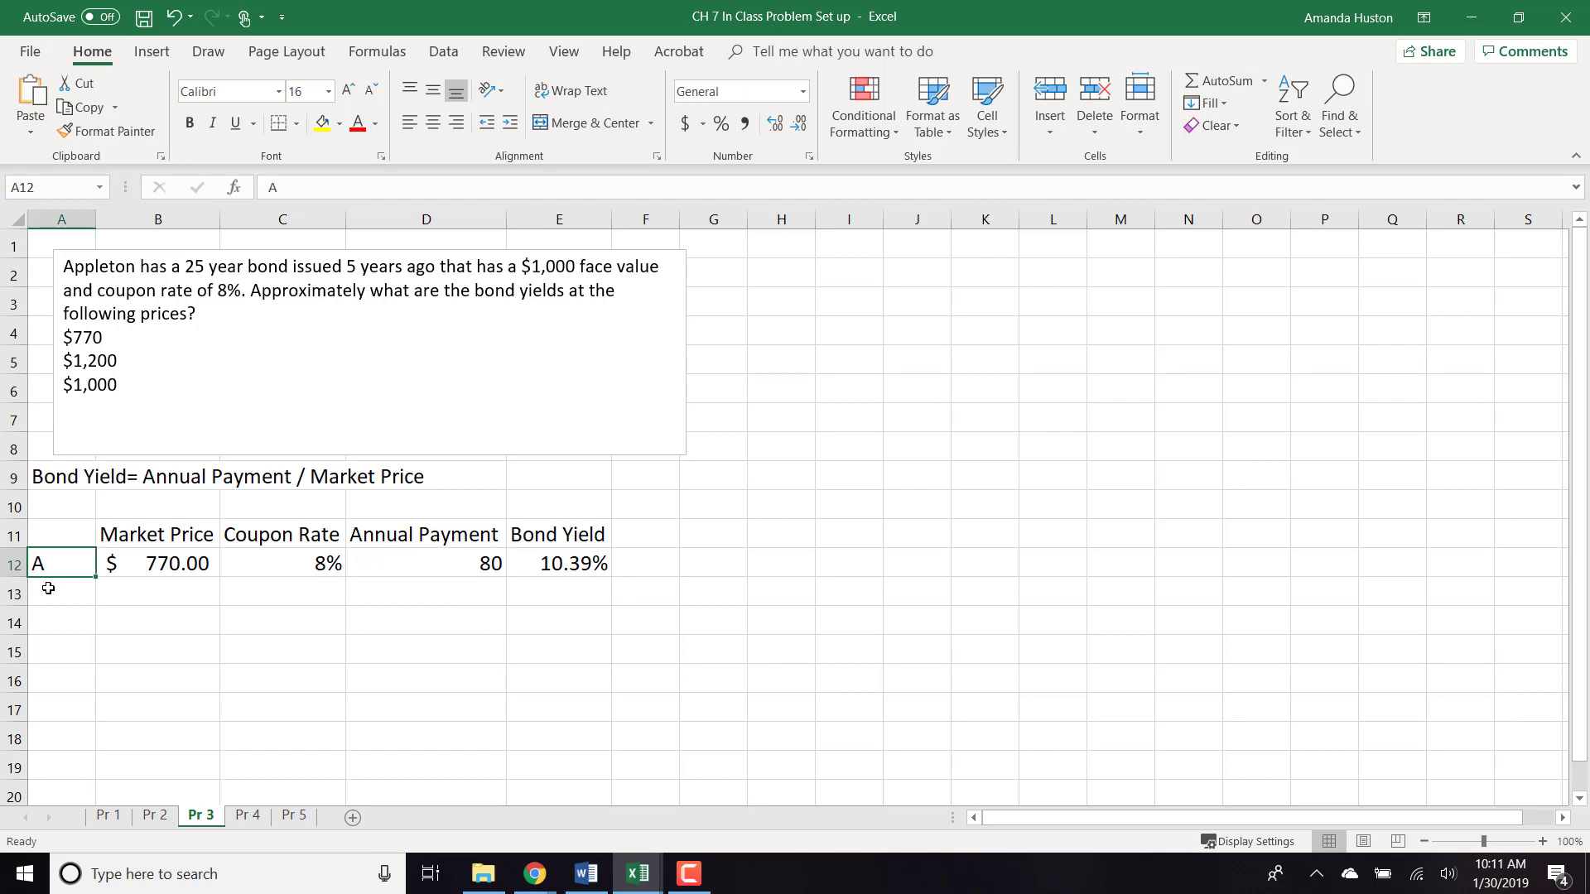
{"action": "left_click", "coordinate": [48, 588]}
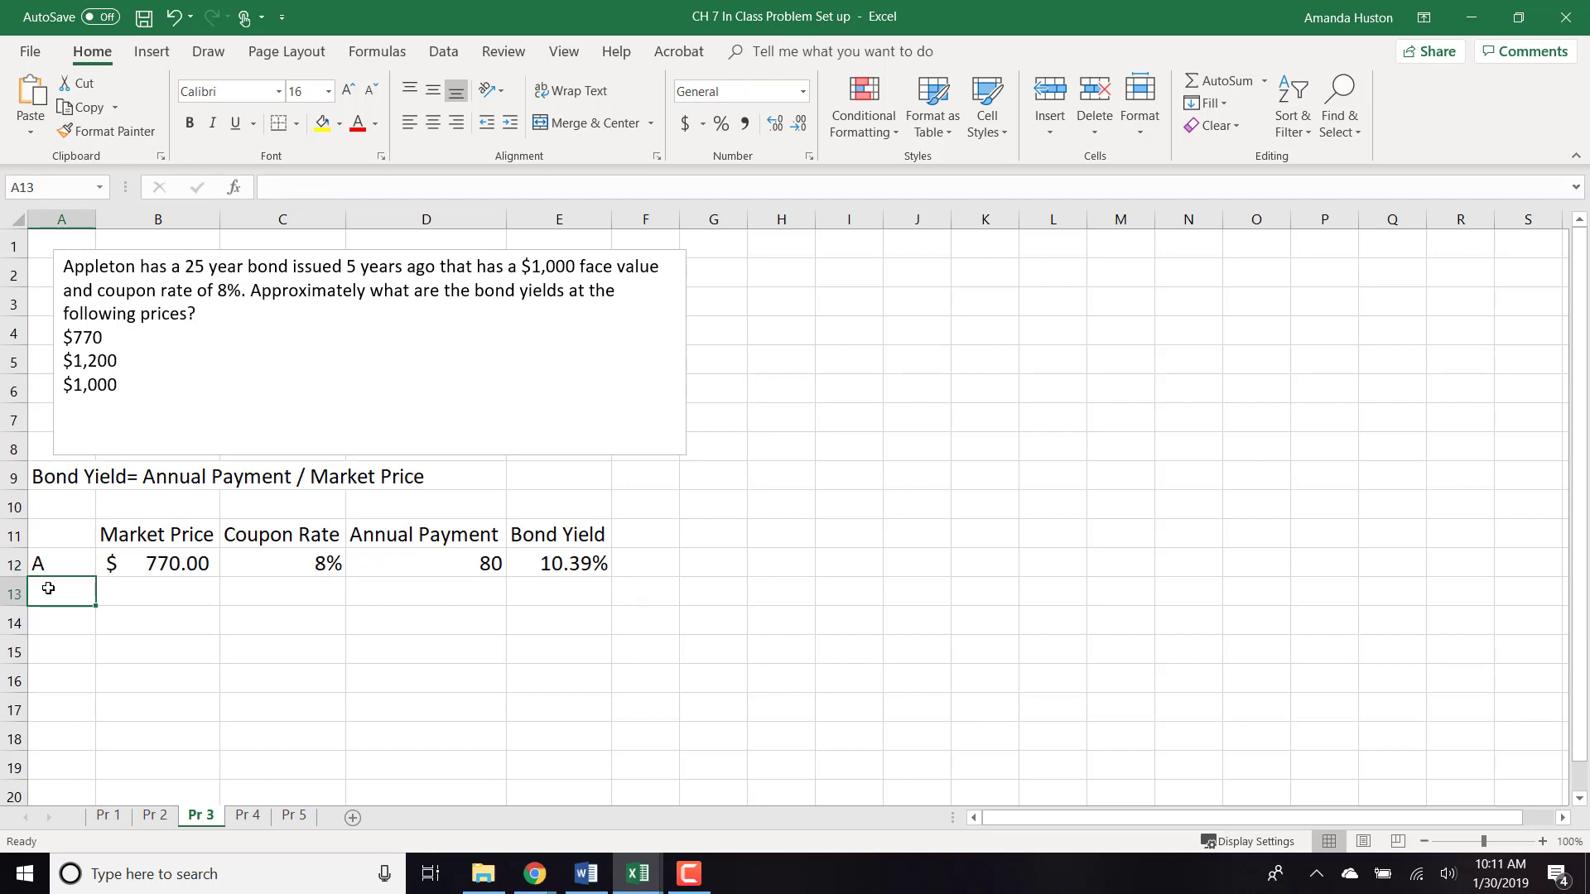
{"action": "type", "text": "B"}
{"action": "key", "text": "Tab"}
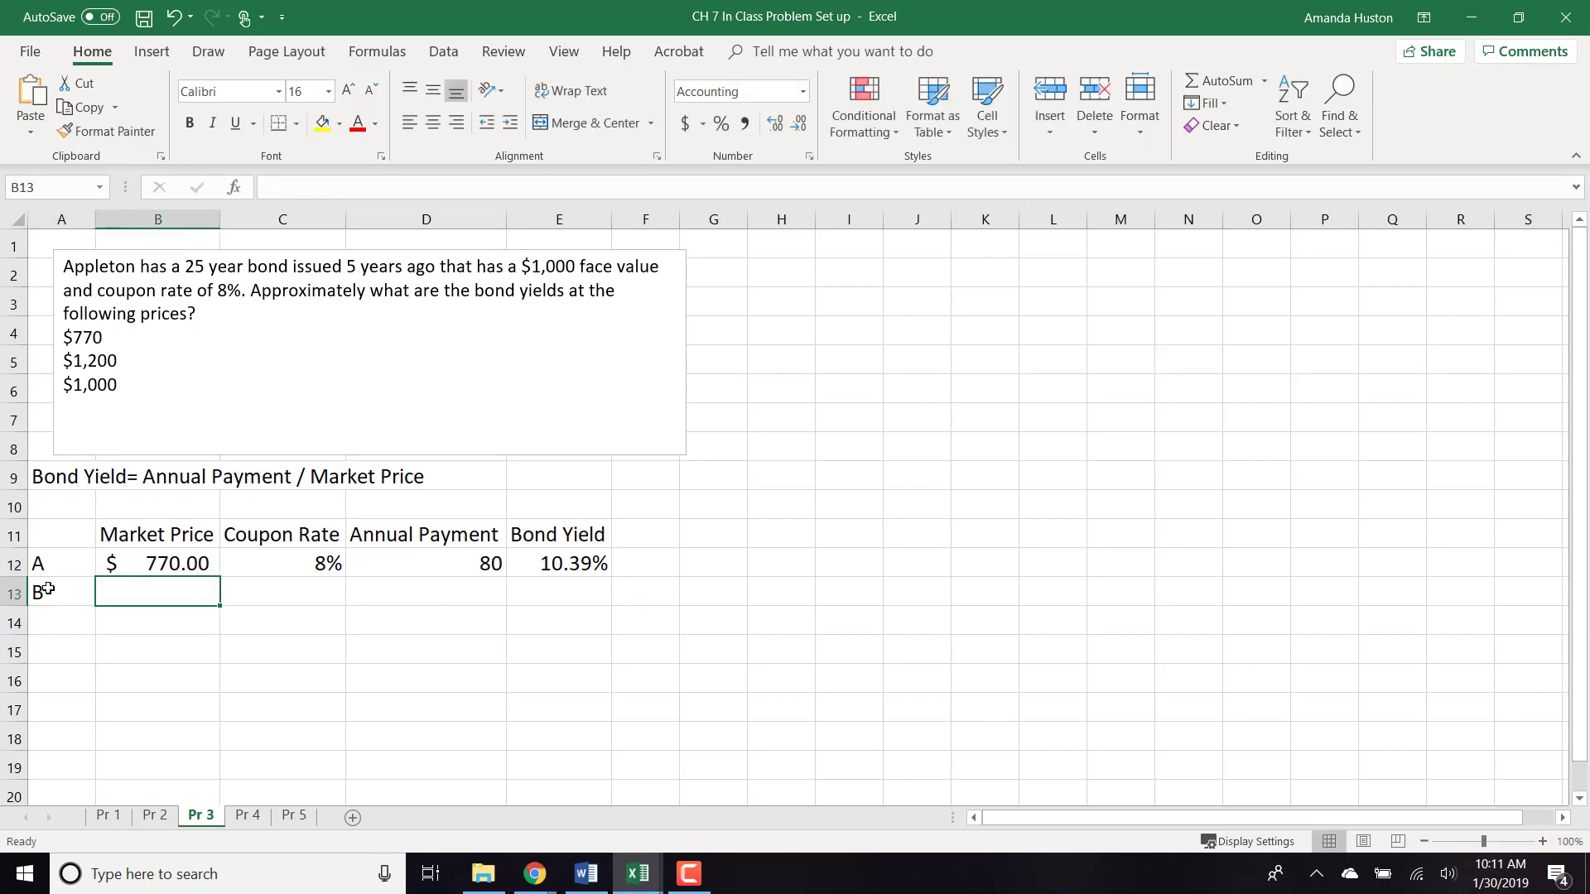
{"action": "type", "text": "120"}
{"action": "key", "text": "Tab"}
{"action": "key", "text": "Tab"}
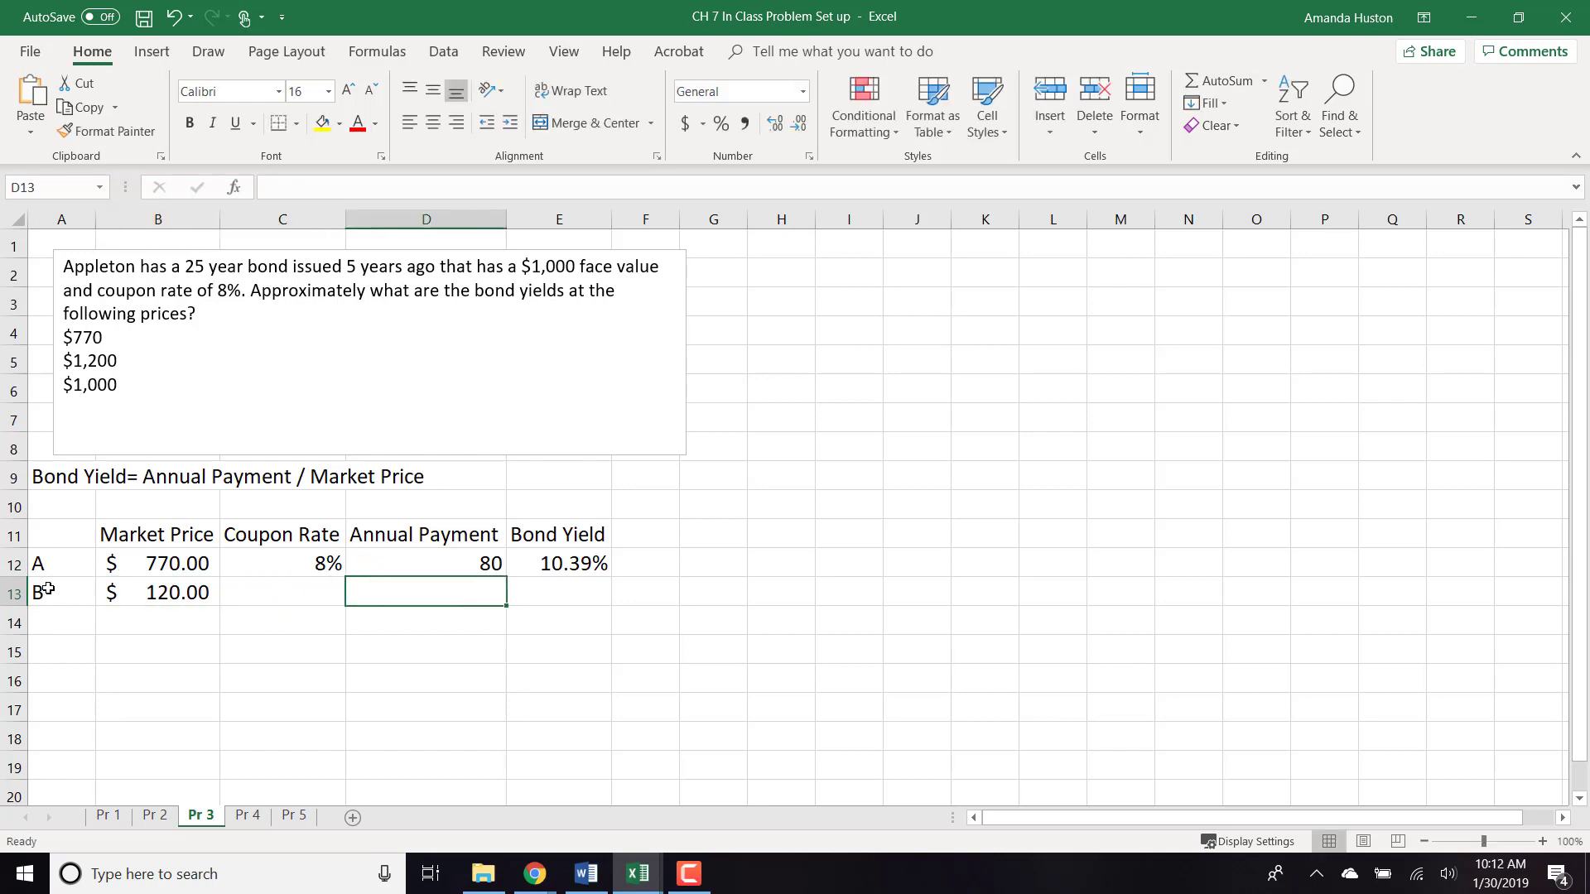
{"action": "key", "text": "shift+Tab"}
{"action": "key", "text": "shift+Tab"}
{"action": "key", "text": "F2"}
{"action": "type", "text": "0"}
{"action": "key", "text": "Tab"}
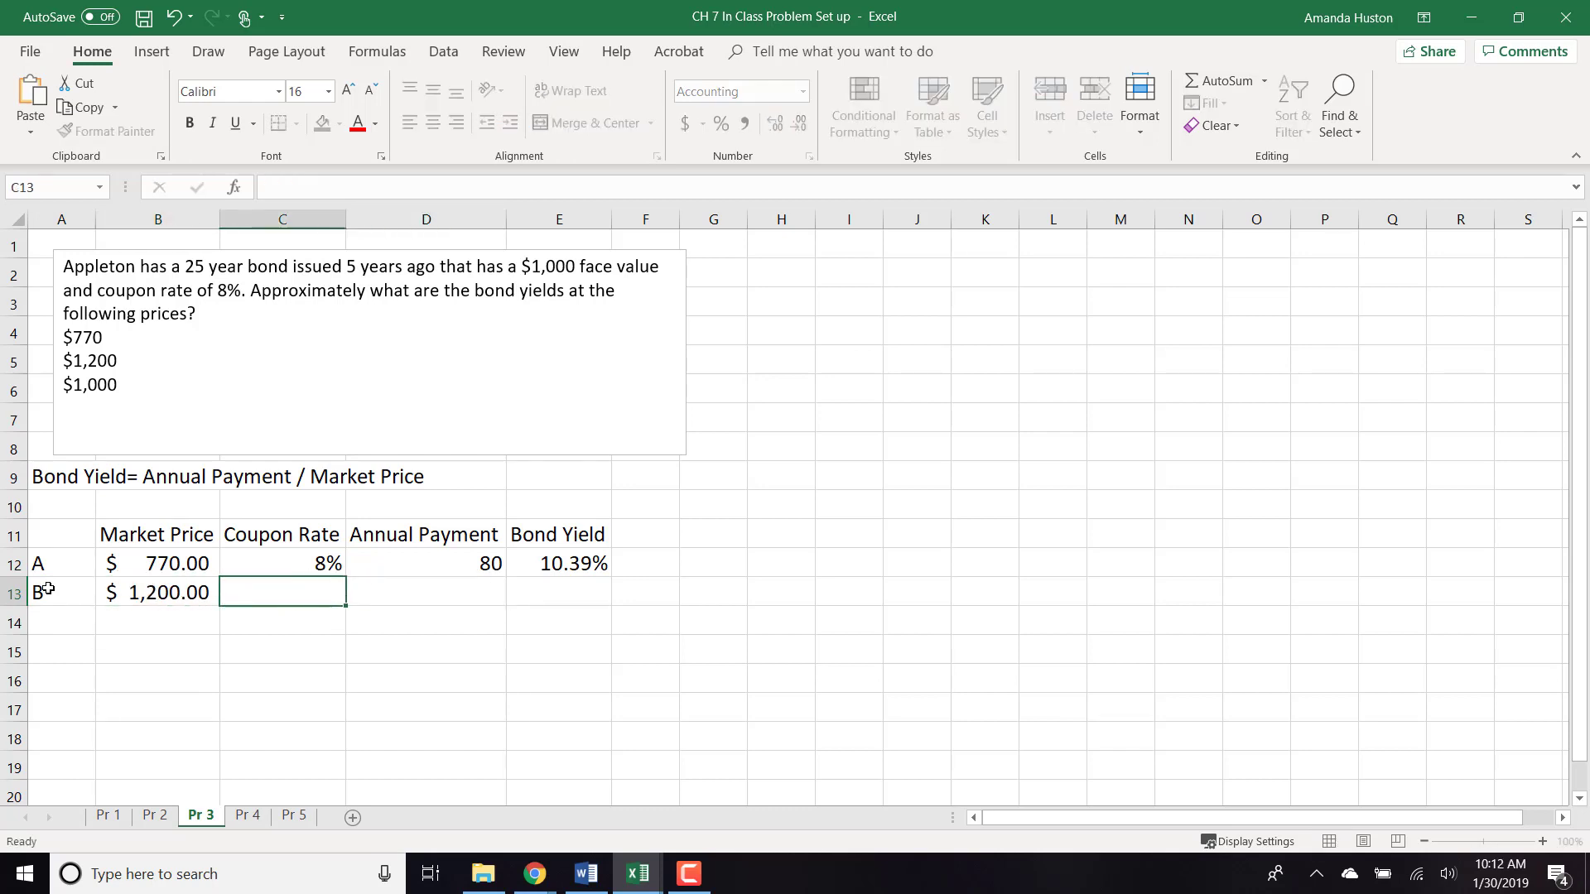
{"action": "type", "text": "8"}
{"action": "key", "text": "Tab"}
{"action": "type", "text": "80"}
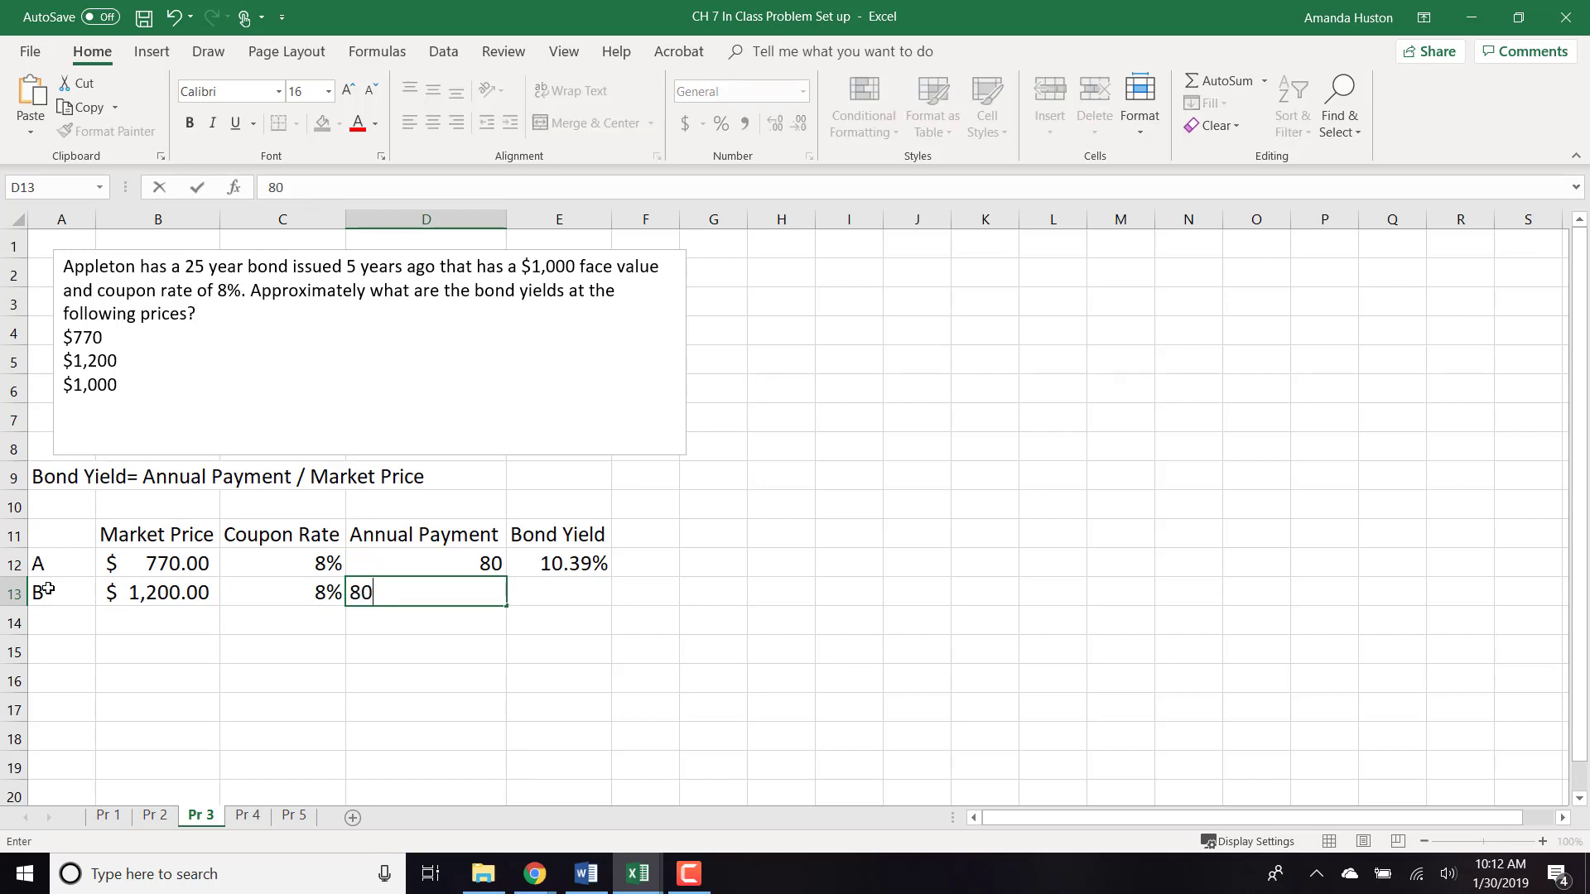
{"action": "key", "text": "BackSpace"}
{"action": "key", "text": "BackSpace"}
- Fill case A's annual payment and bond yield formulas in D12 and E12 down through row 14
{"action": "left_click", "coordinate": [439, 564]}
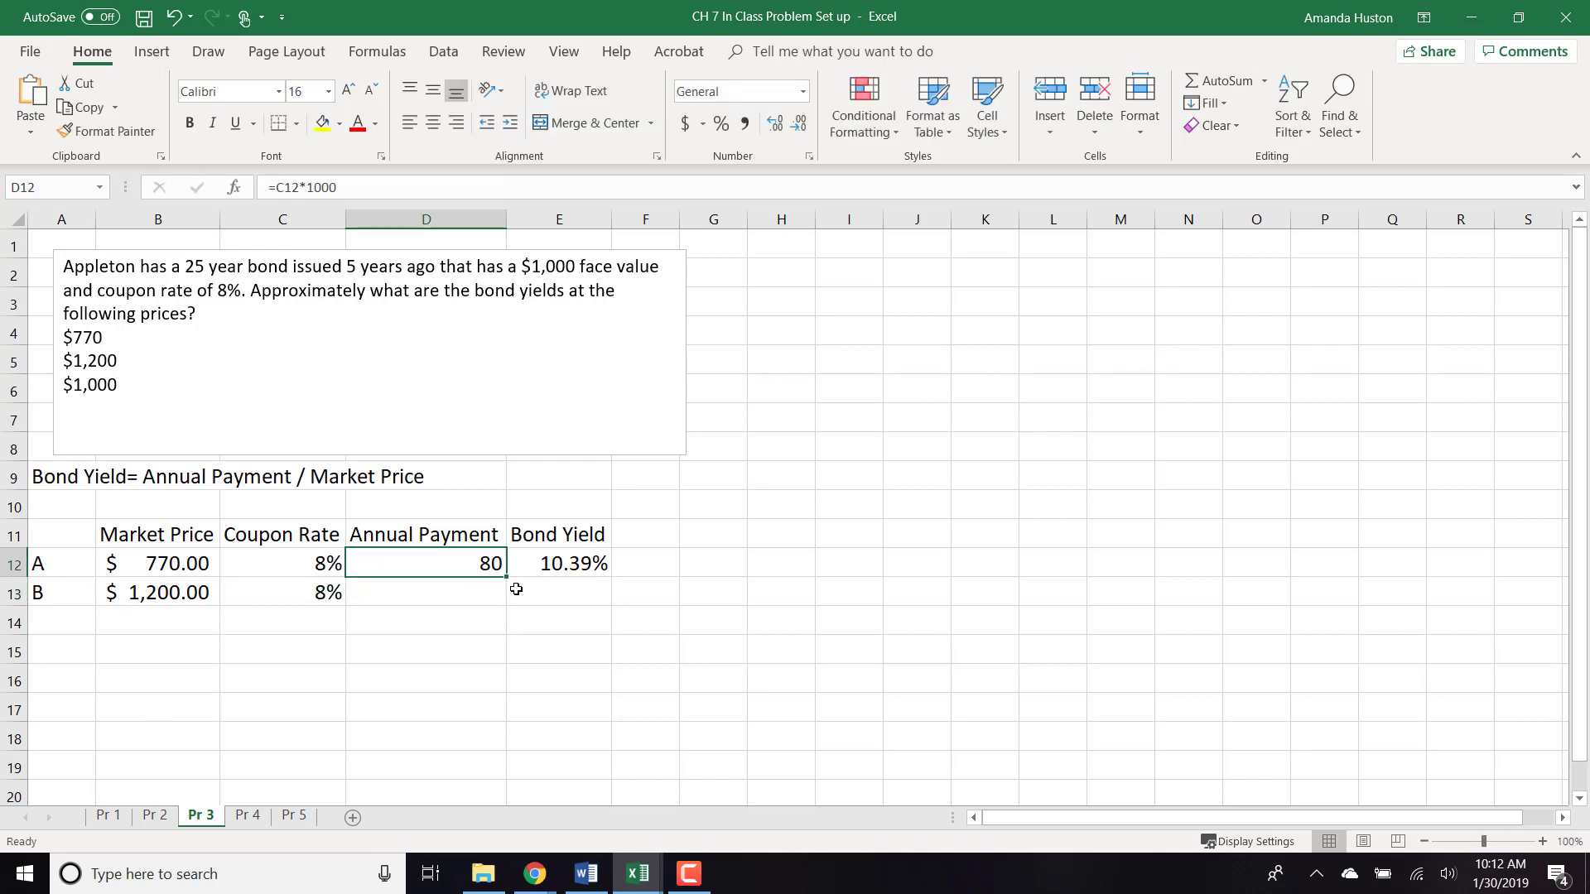
{"action": "left_click_drag", "start_coordinate": [504, 579], "coordinate": [516, 646]}
{"action": "left_click", "coordinate": [568, 597]}
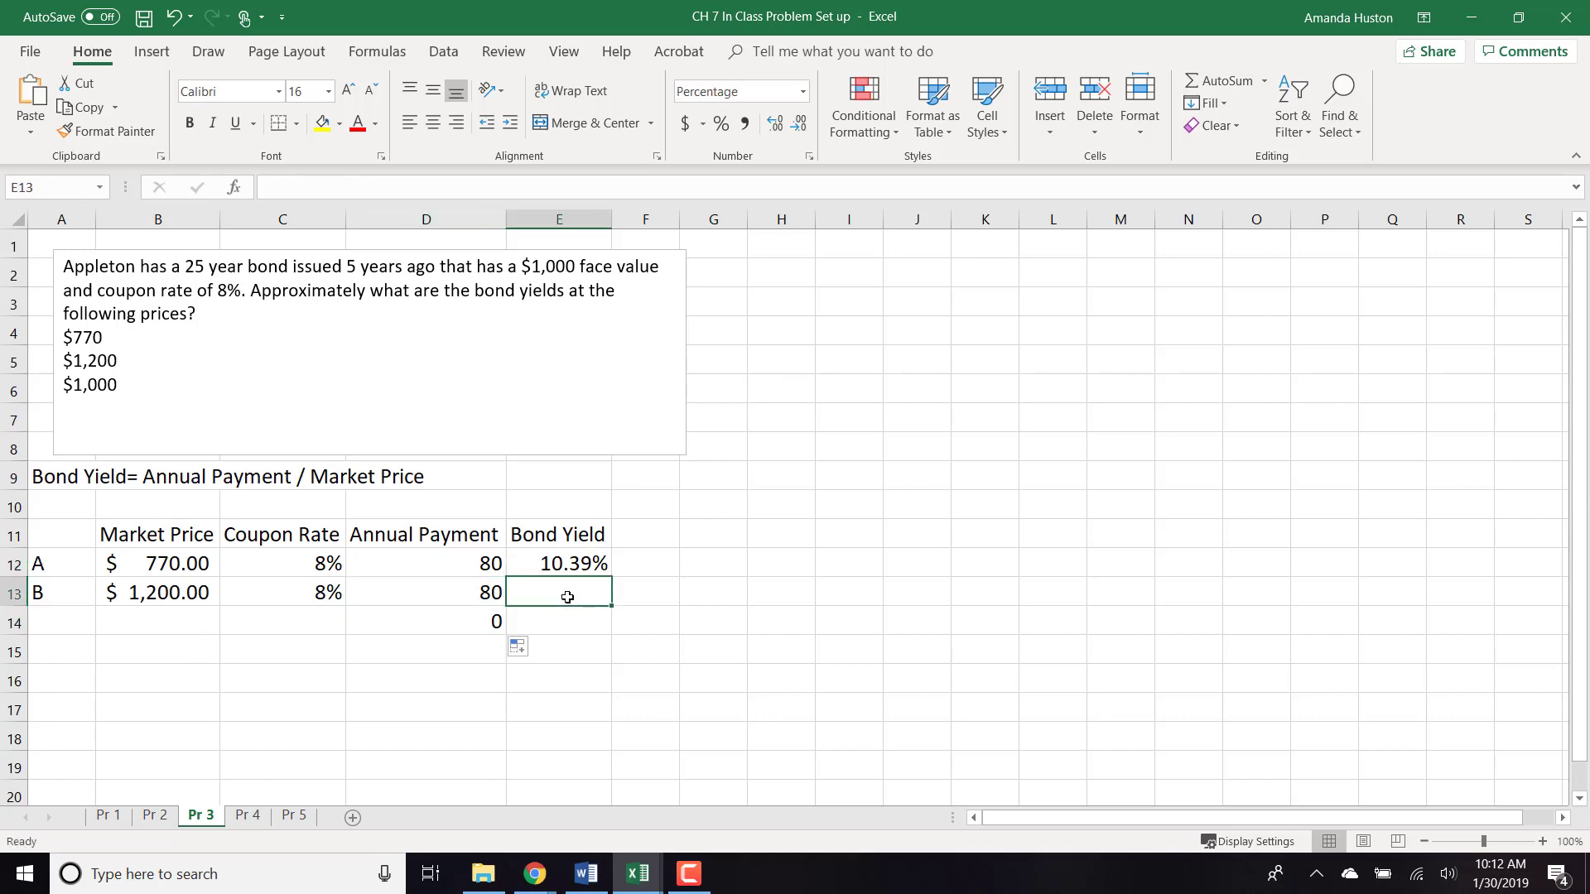
{"action": "left_click", "coordinate": [553, 562]}
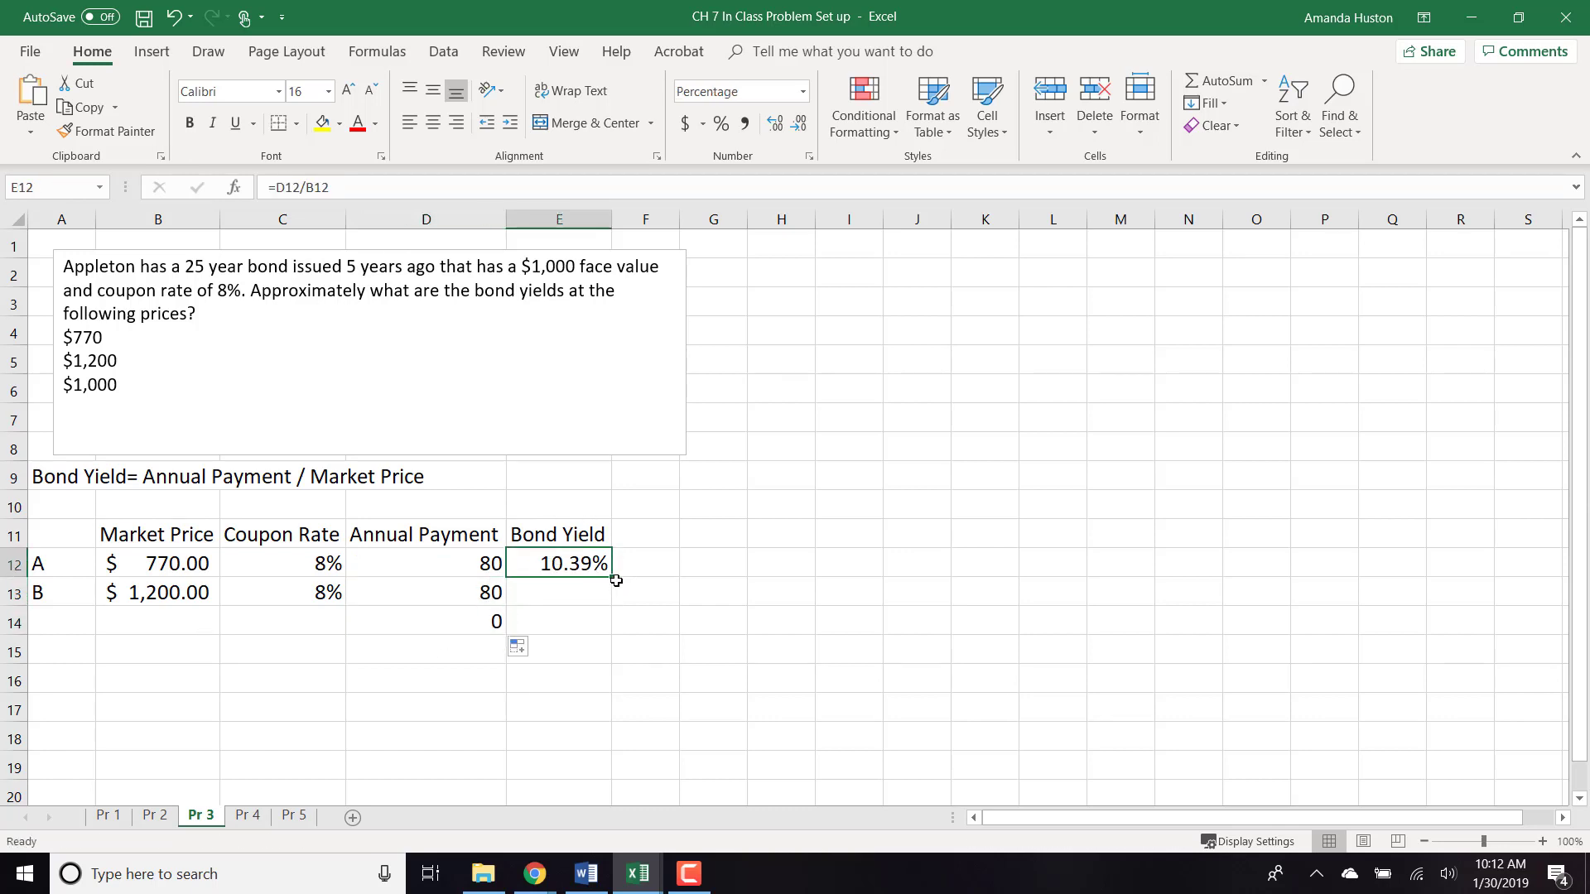
{"action": "left_click_drag", "start_coordinate": [609, 574], "coordinate": [611, 633]}
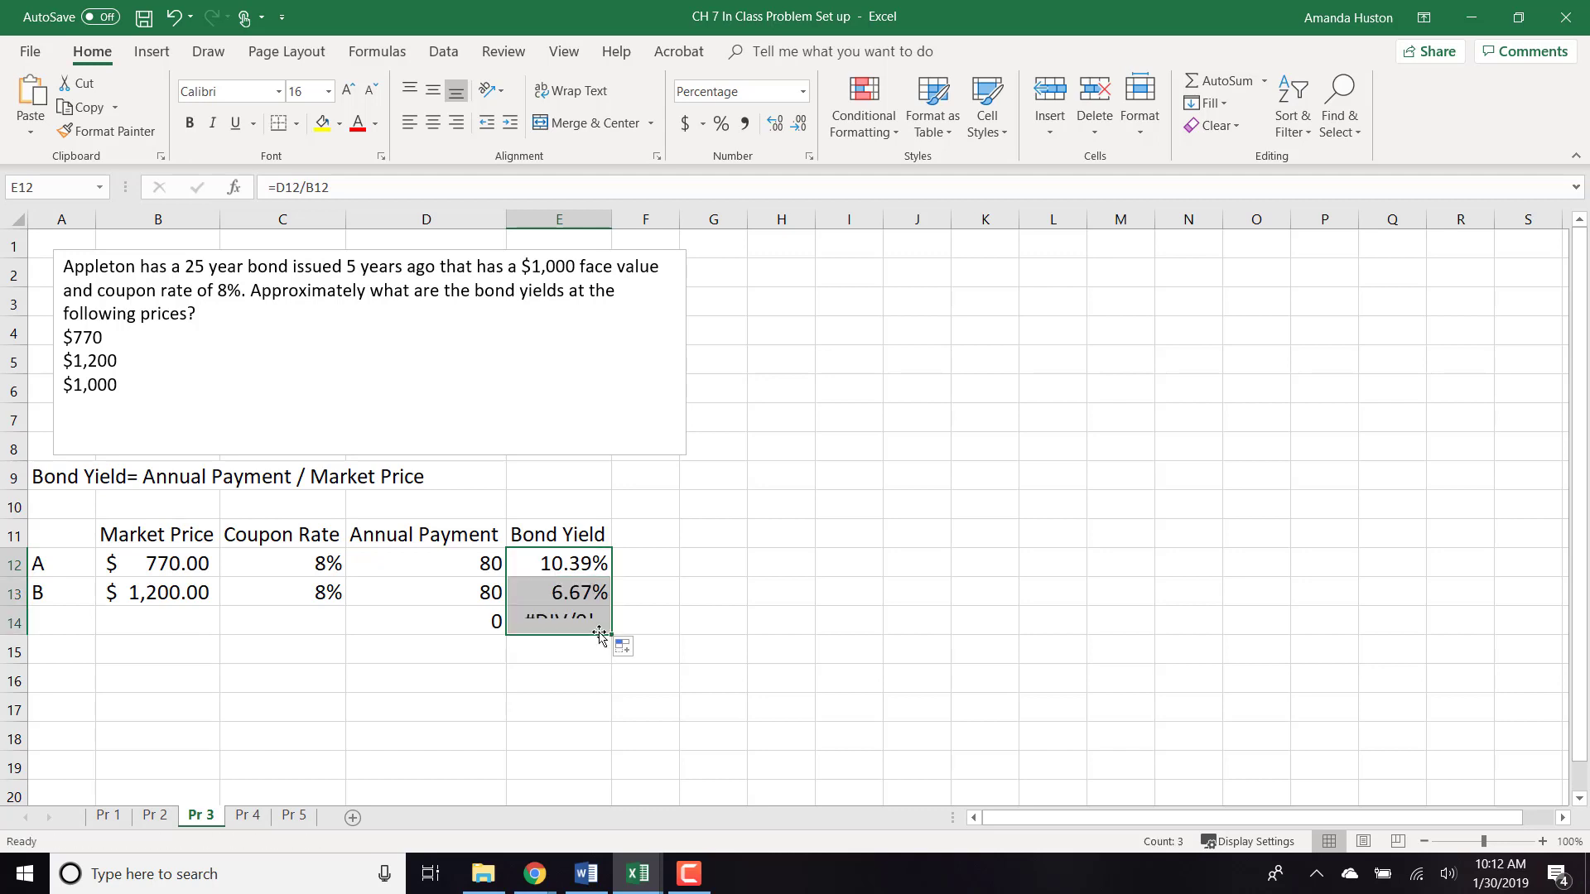
- Label case C in A14, with a market price of 1000 in B14 and a coupon rate of 8% in C14
{"action": "left_click", "coordinate": [135, 589]}
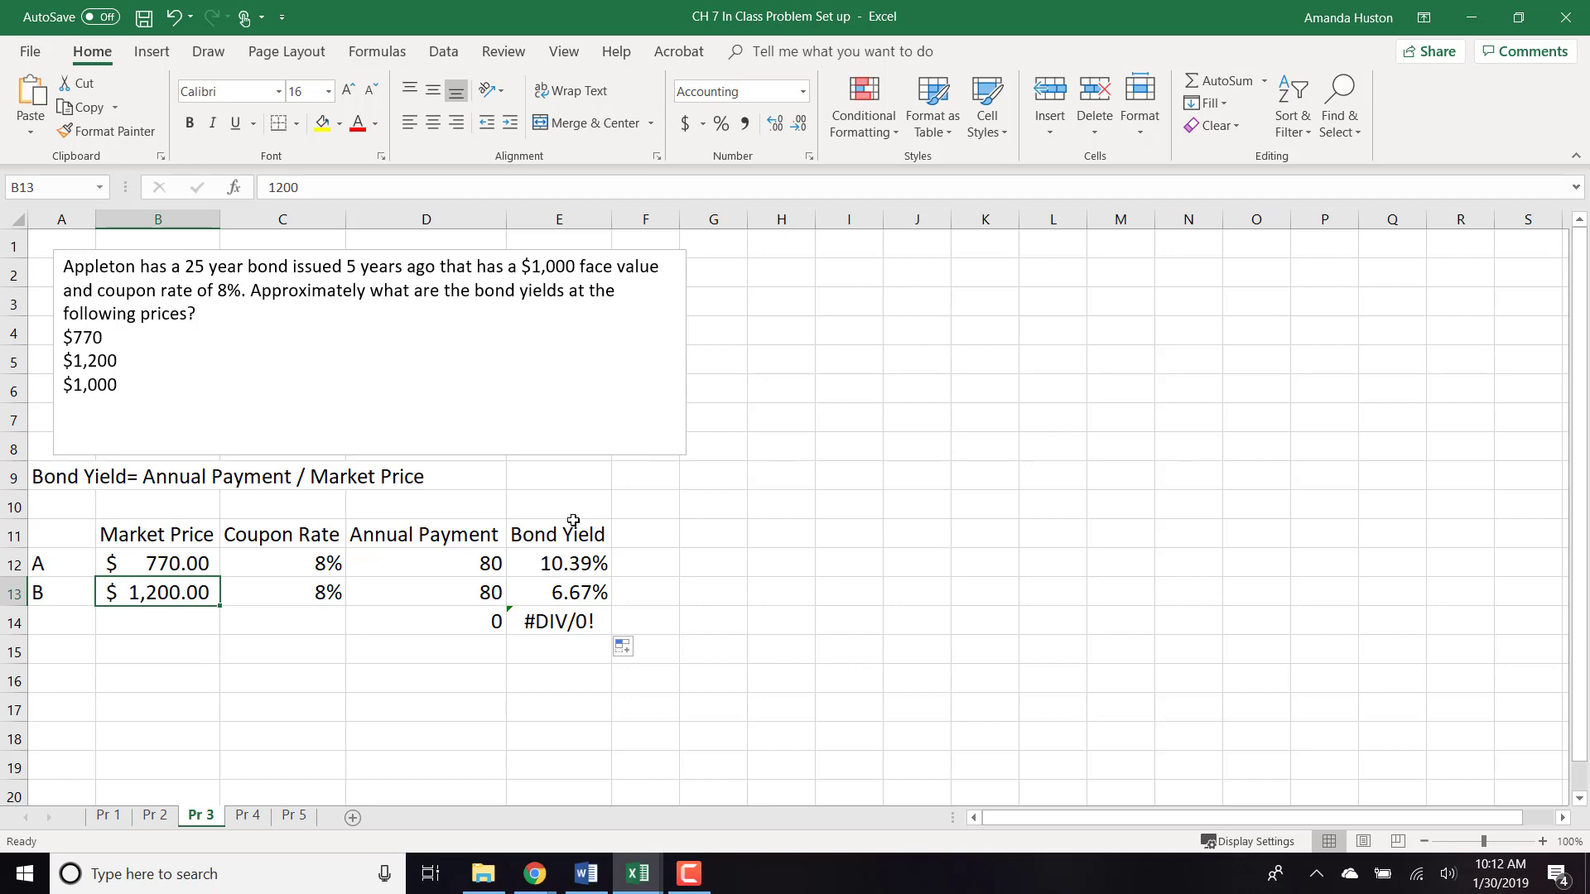
{"action": "left_click", "coordinate": [65, 617]}
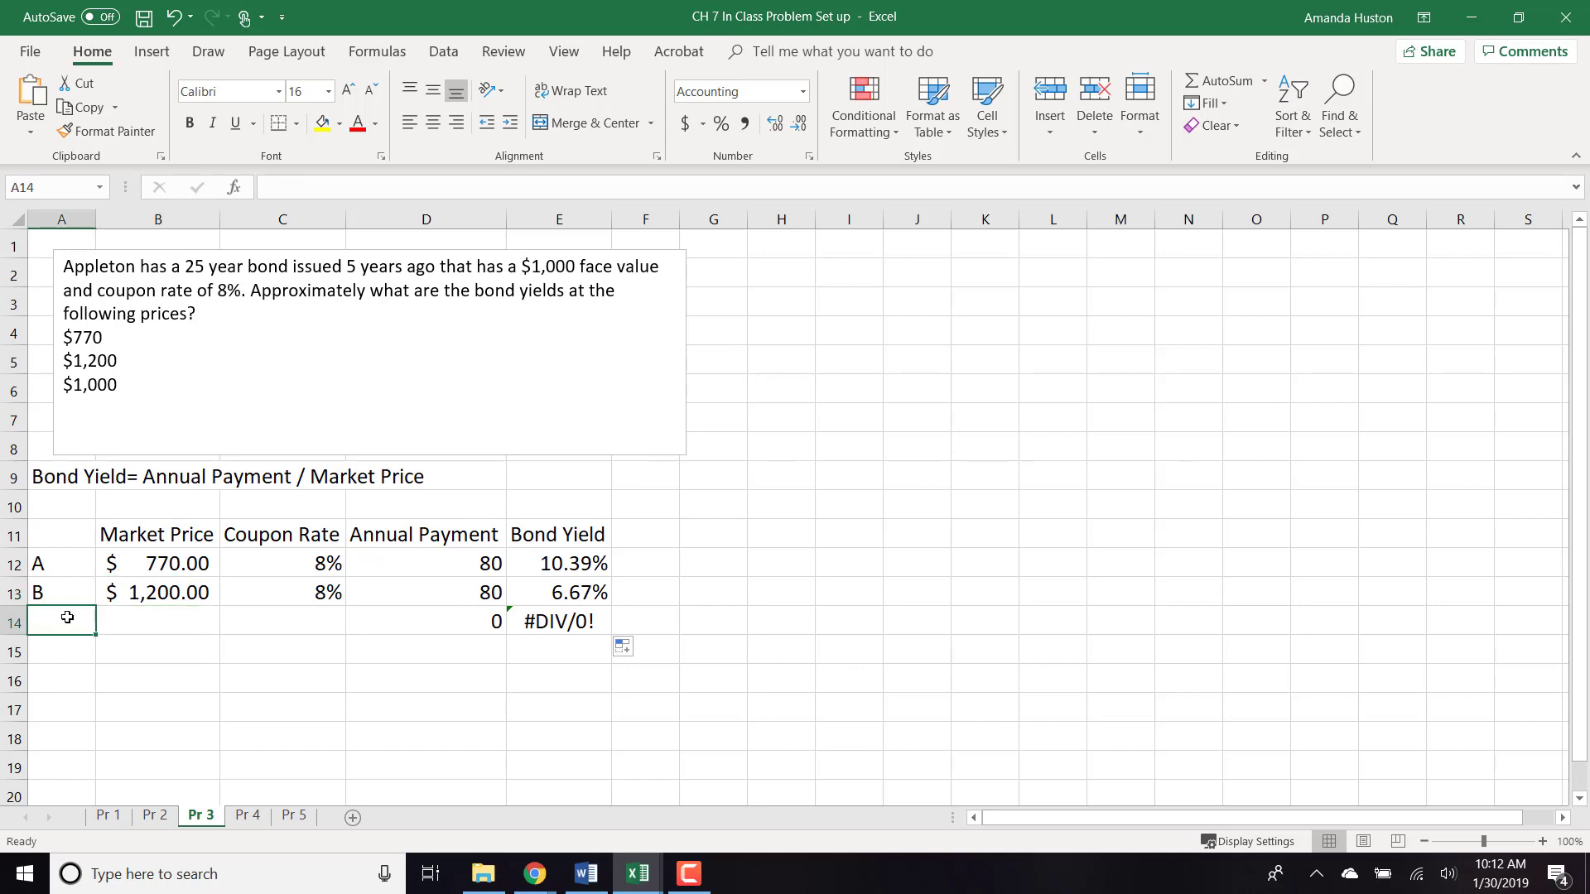
{"action": "type", "text": "C"}
{"action": "key", "text": "Tab"}
{"action": "type", "text": "1000"}
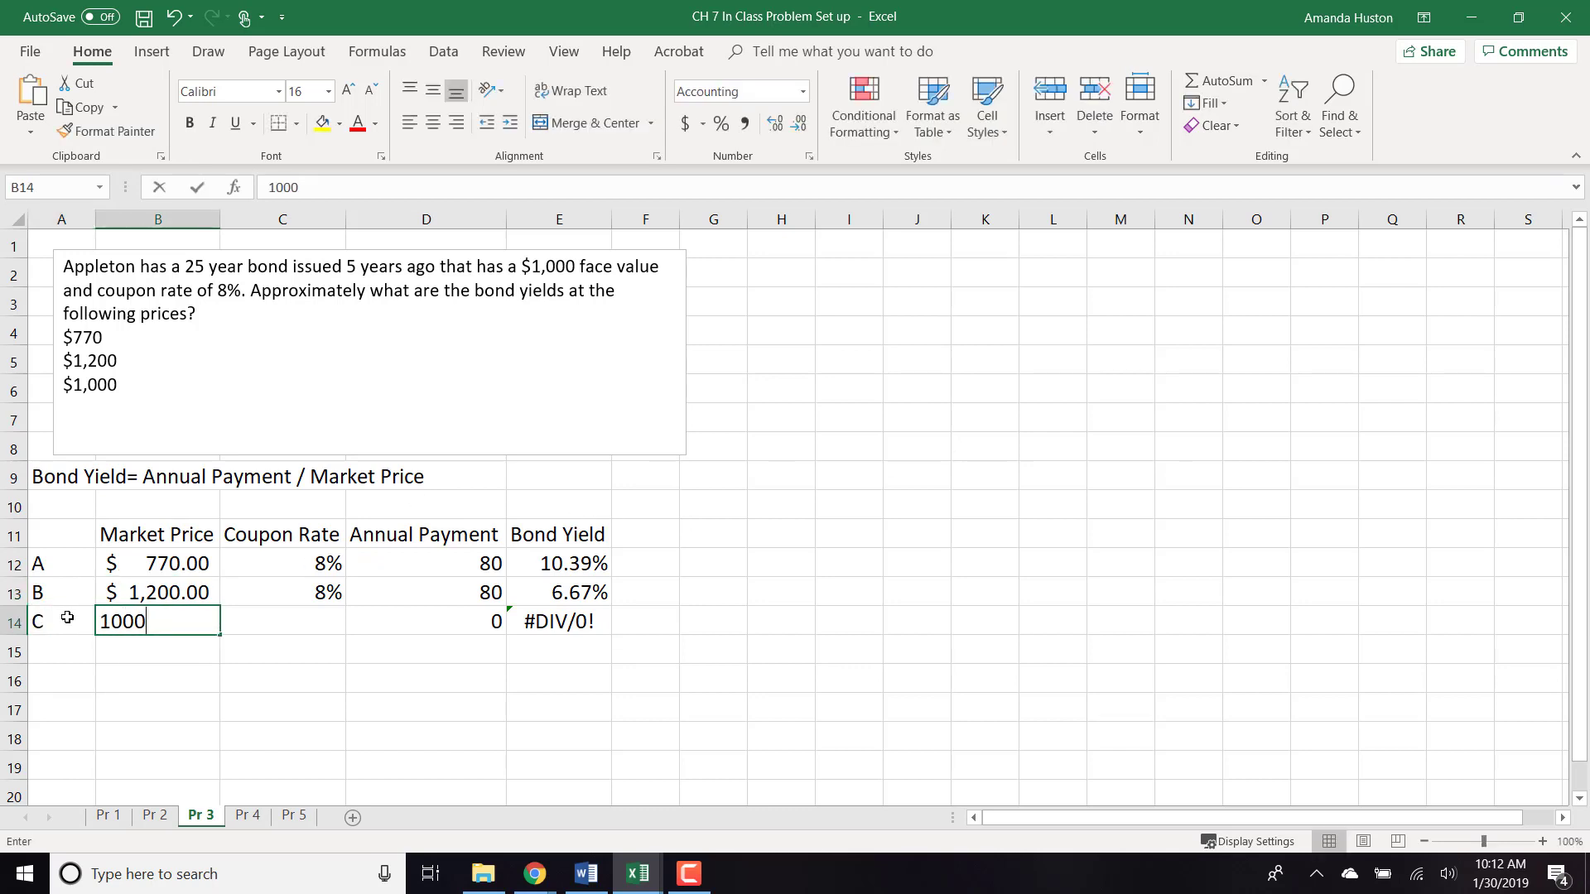
{"action": "key", "text": "Tab"}
{"action": "type", "text": "8%"}
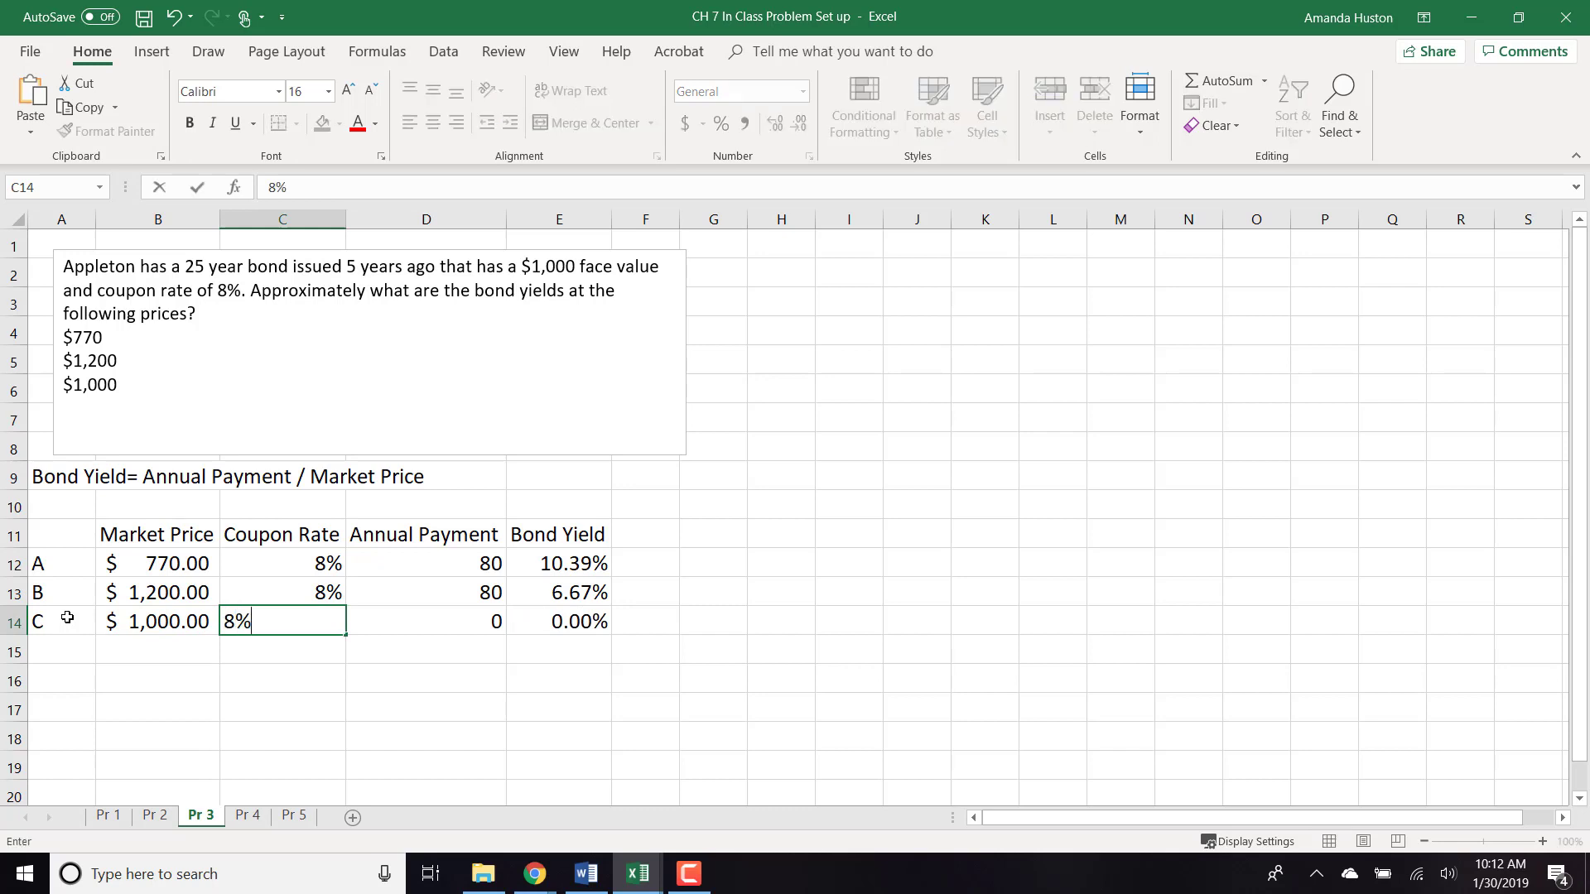
{"action": "key", "text": "Tab"}
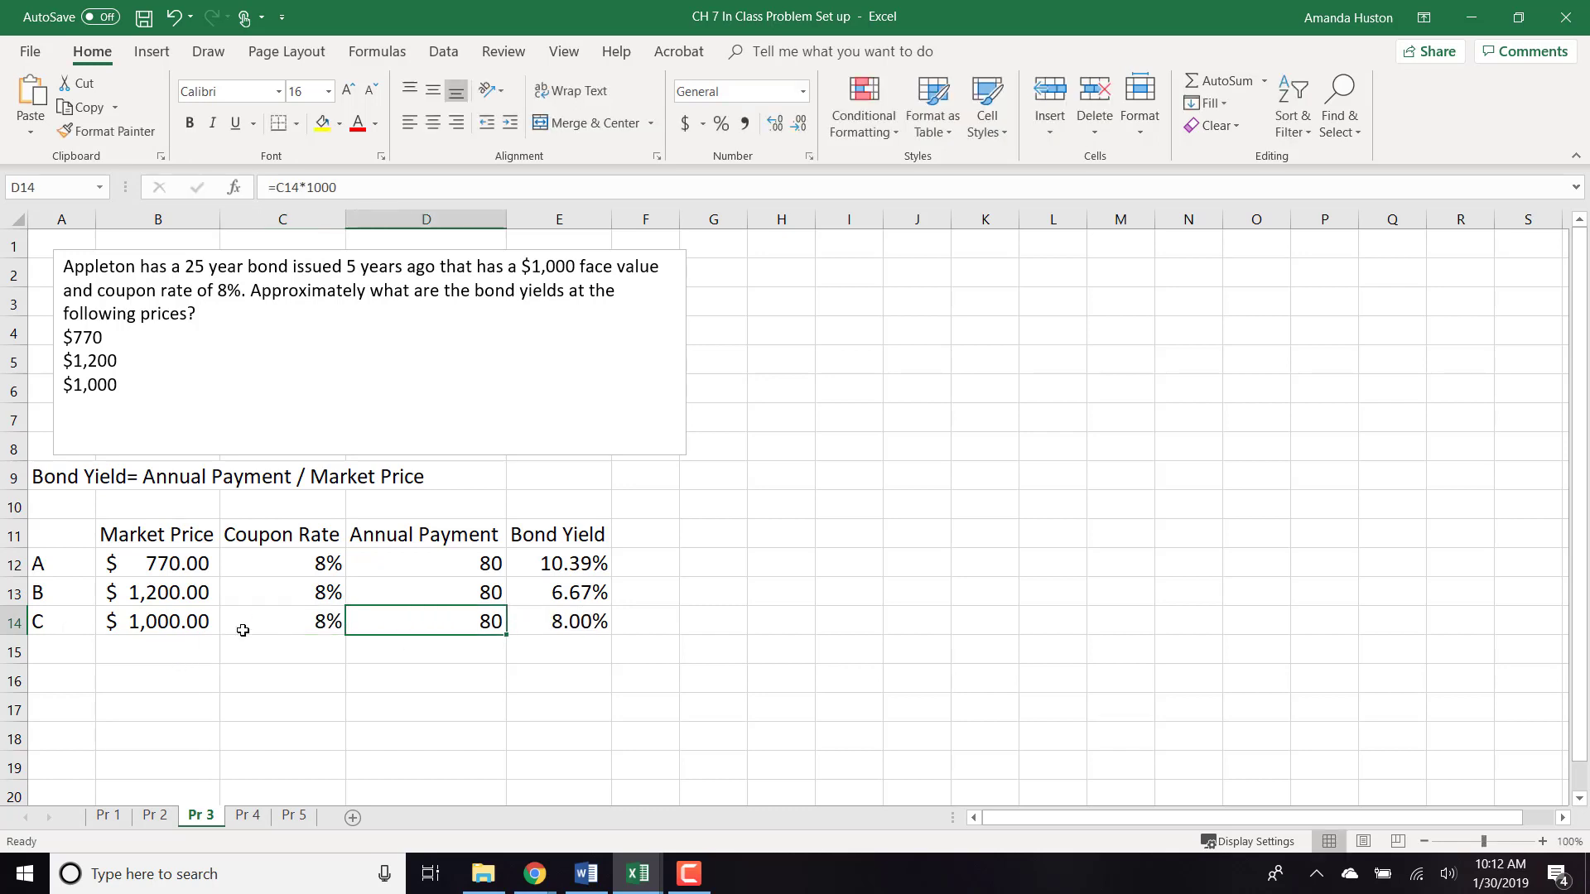
- Review case C's market price, coupon rate, annual payment and bond yield against the formula note in A9
{"action": "left_click", "coordinate": [188, 610]}
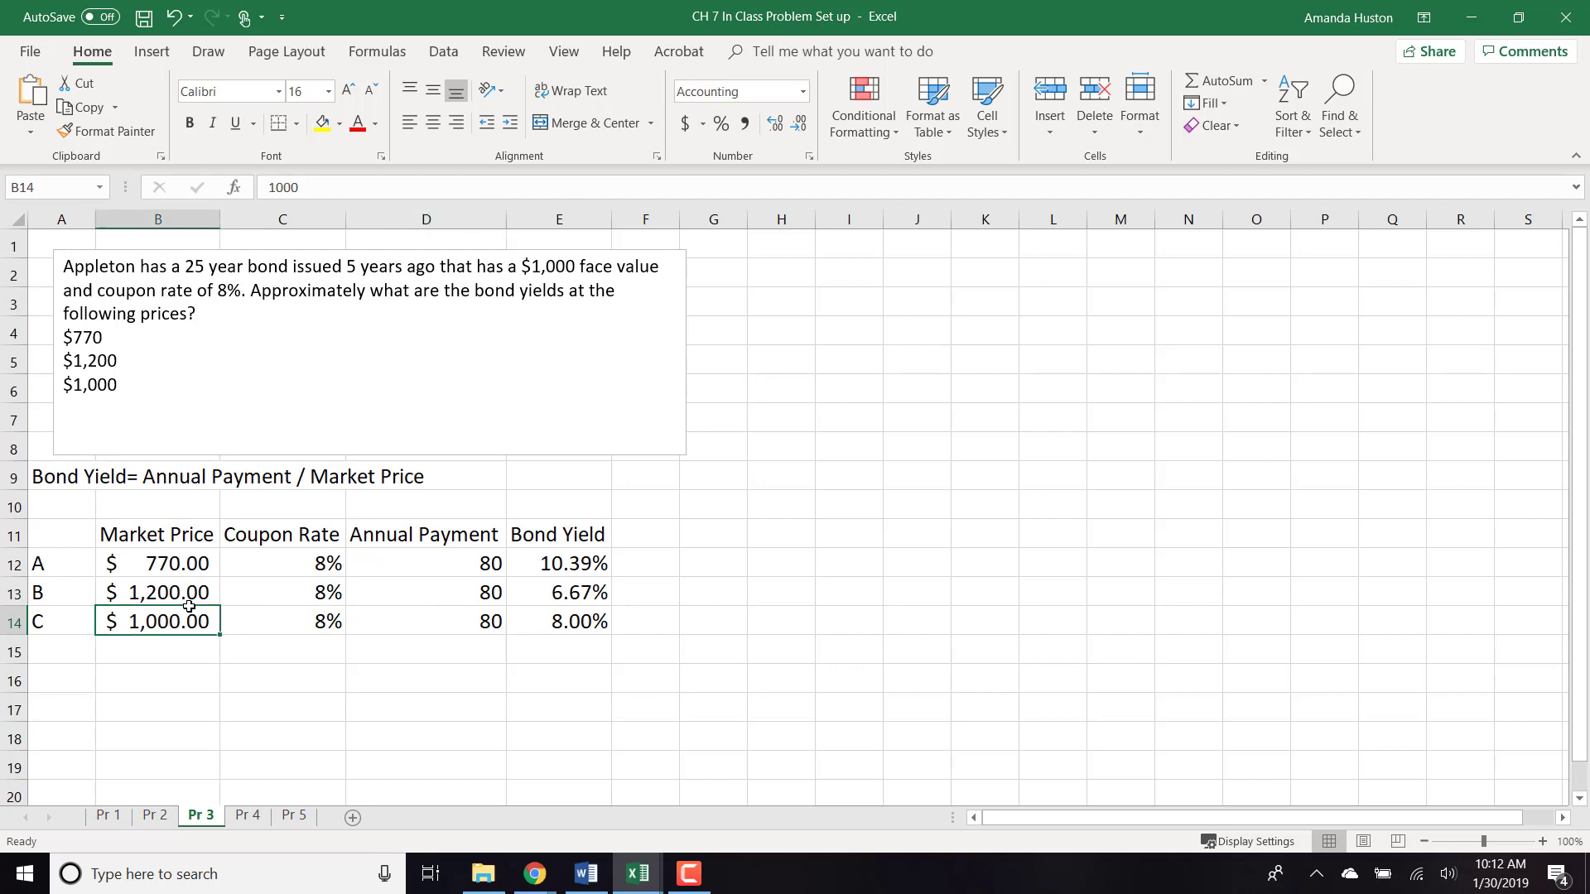
{"action": "left_click", "coordinate": [320, 643]}
{"action": "left_click", "coordinate": [315, 621]}
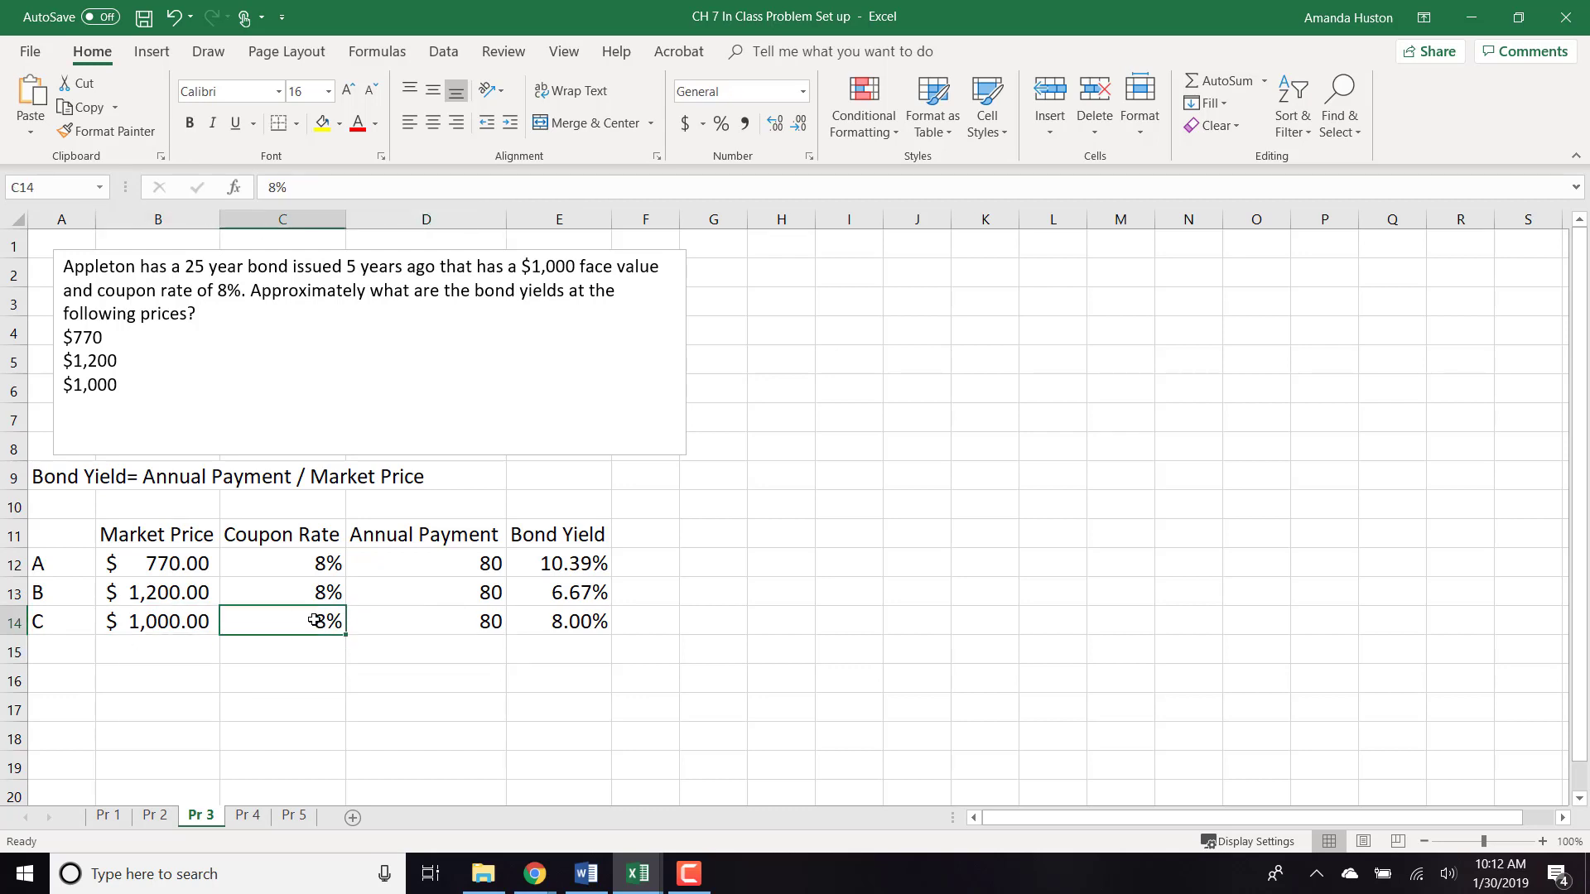
{"action": "left_click", "coordinate": [451, 621]}
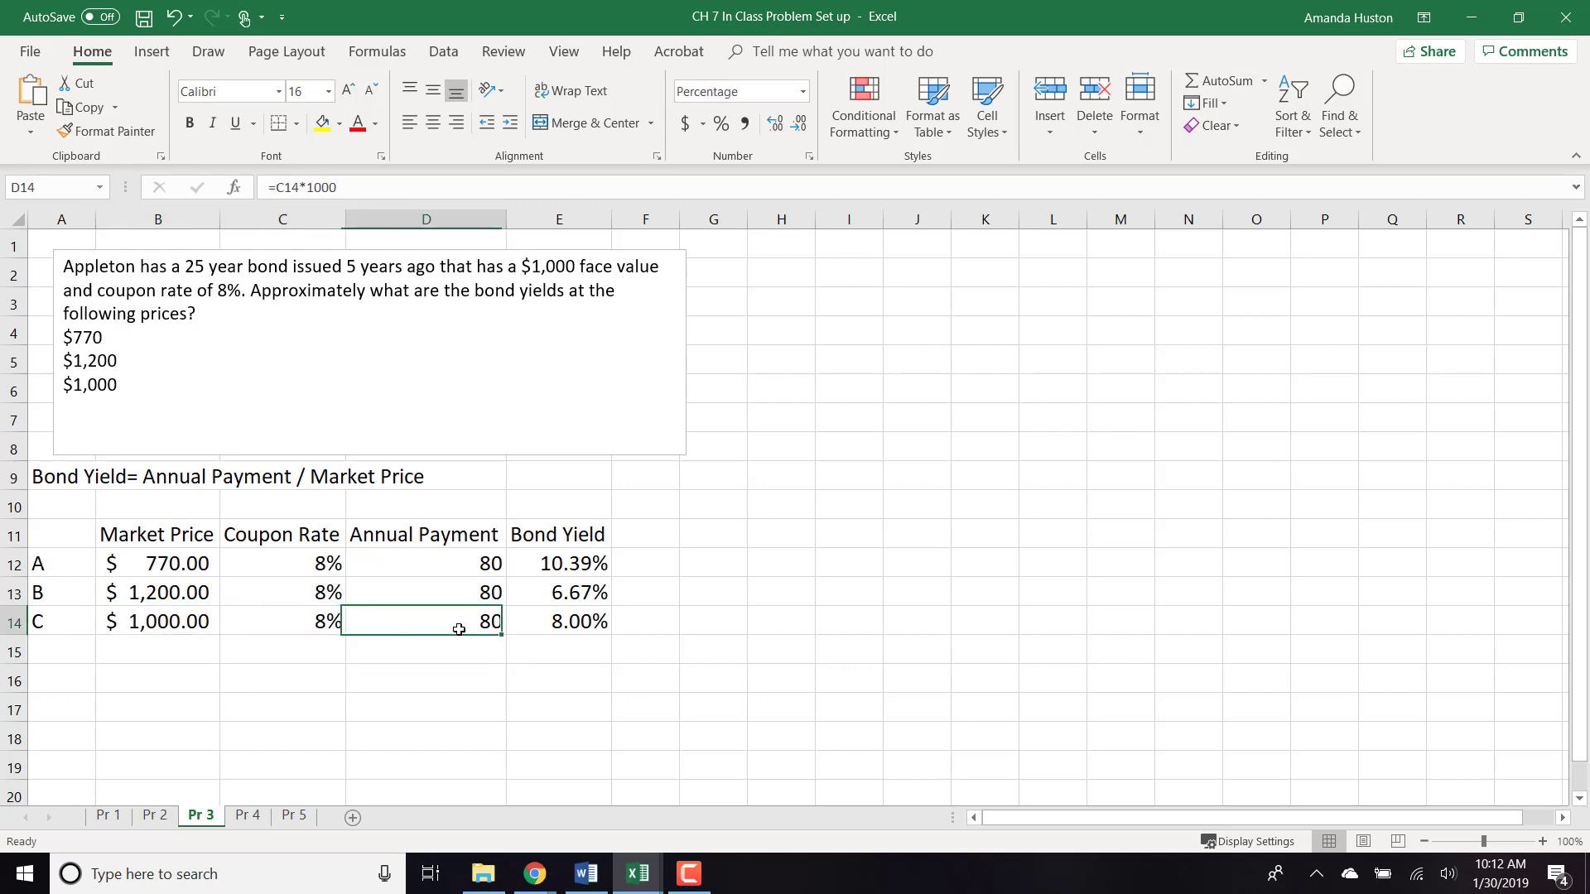
{"action": "left_click", "coordinate": [593, 617]}
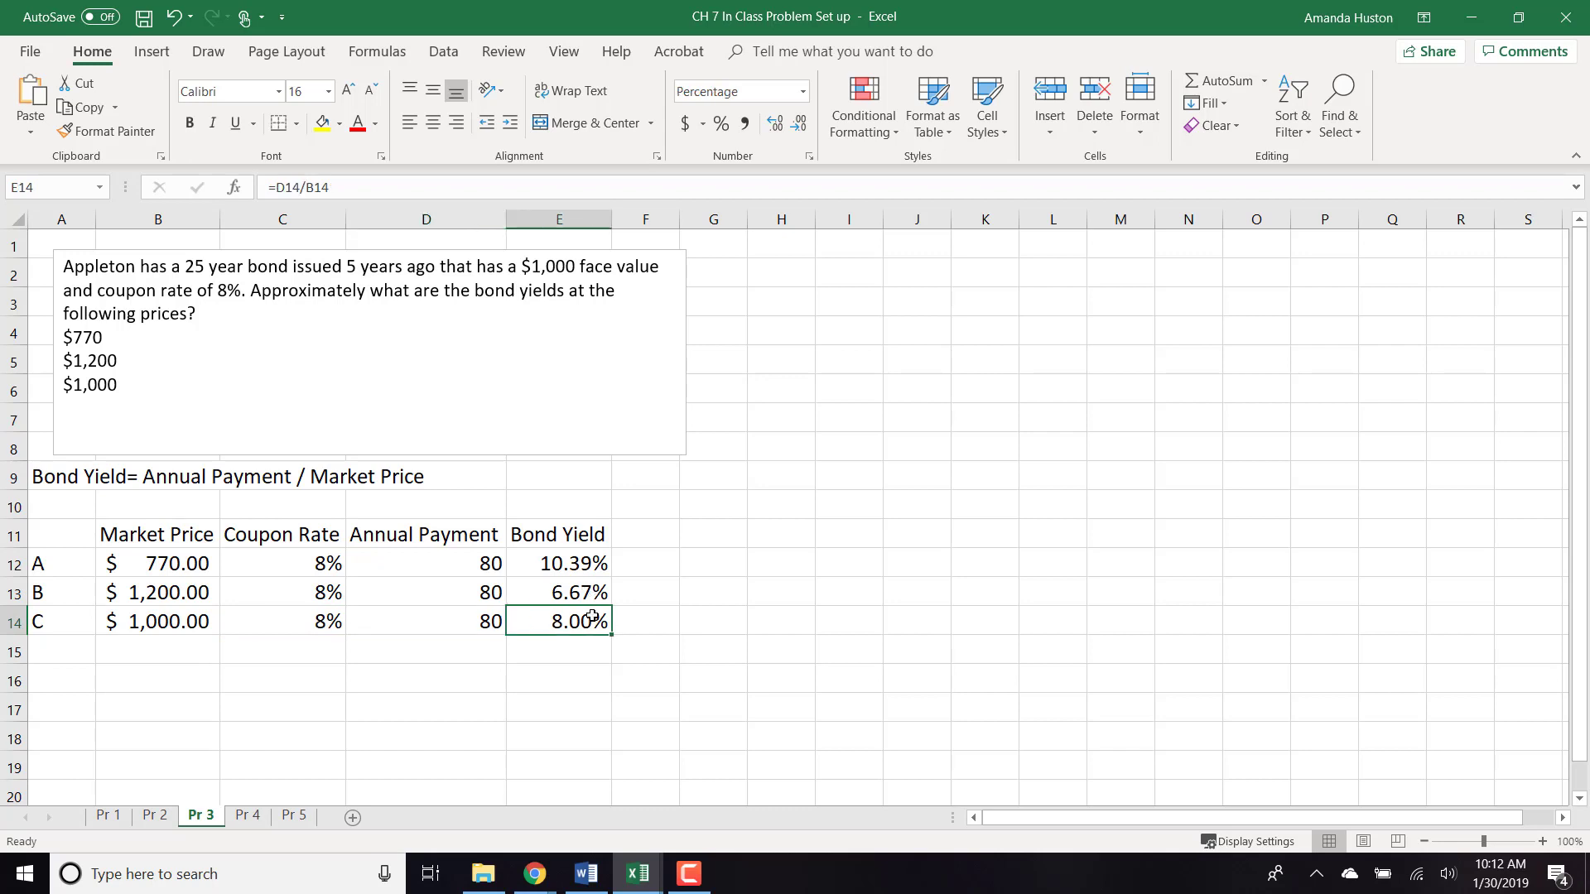
{"action": "key", "text": "Return"}
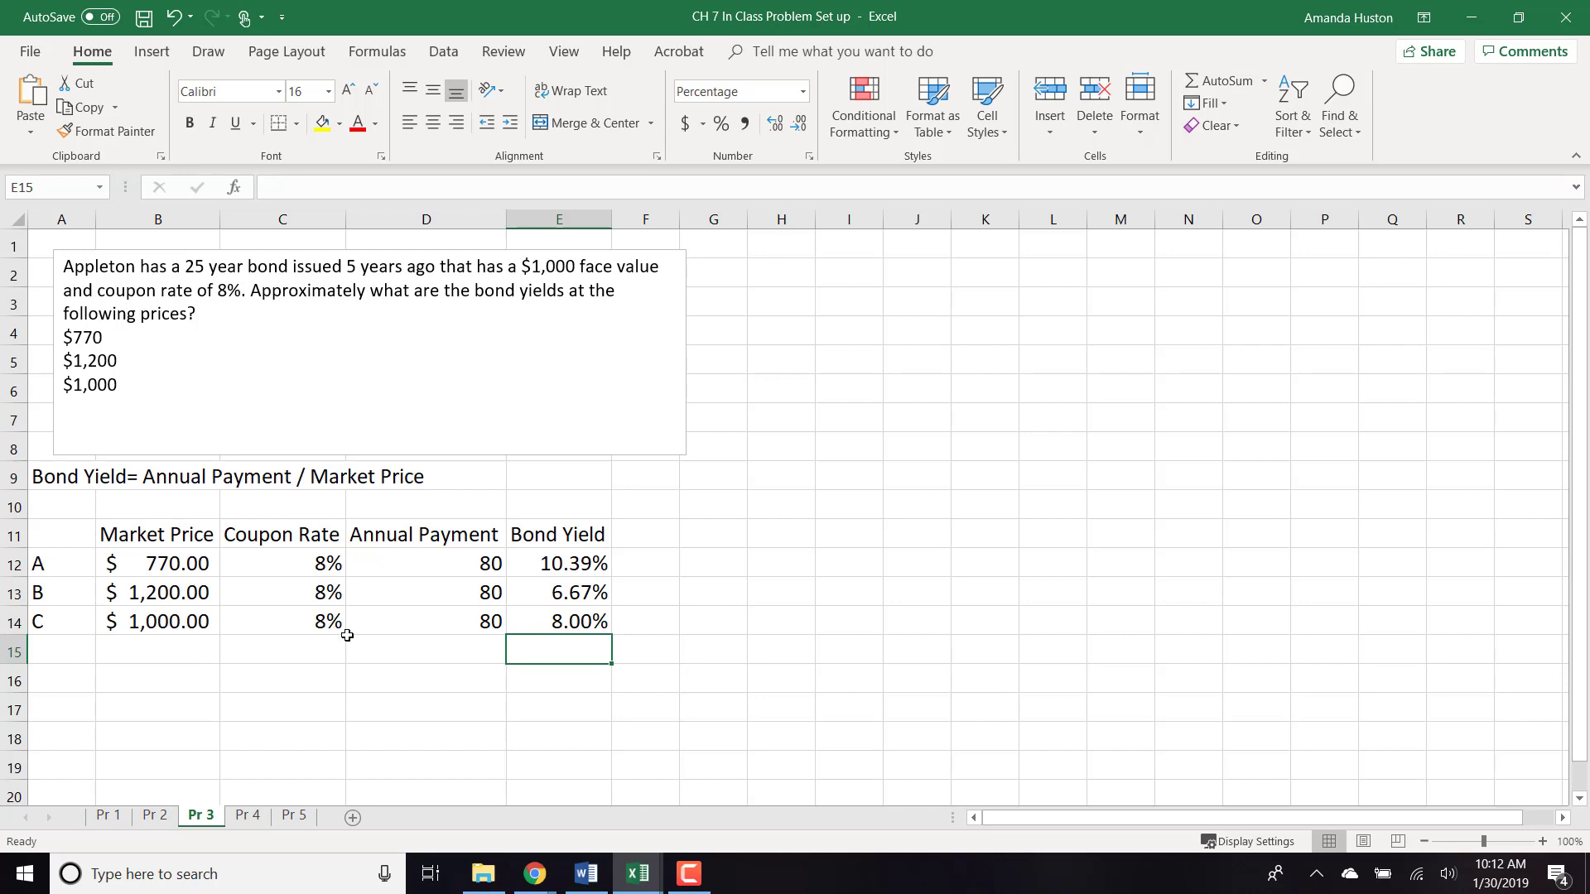
{"action": "left_click", "coordinate": [69, 488]}
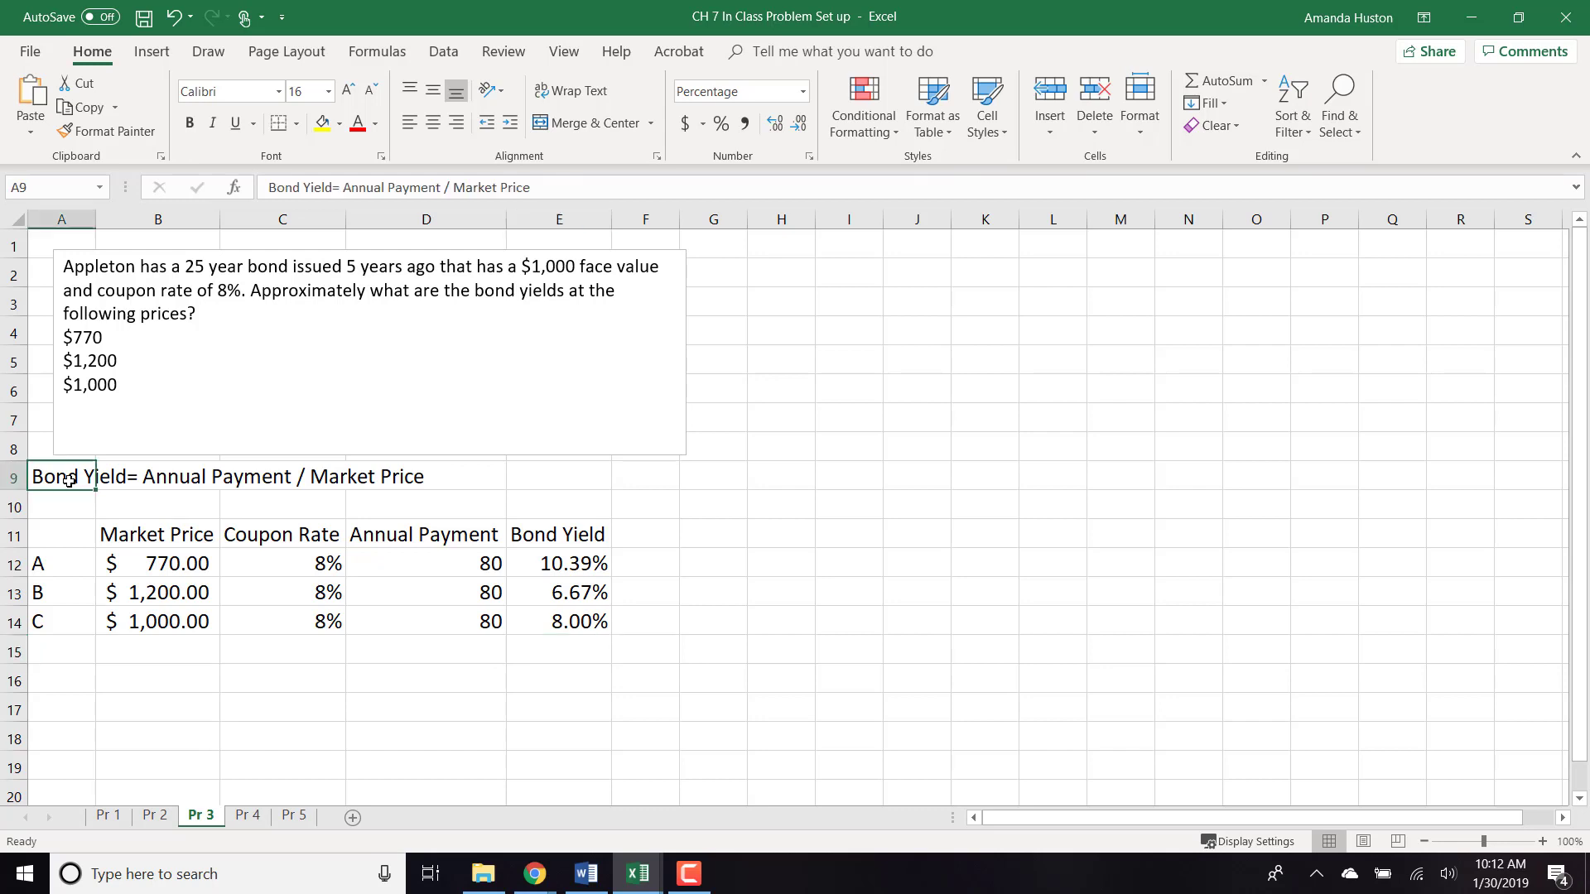
- Bold the bond yield formula note in A9 and the column headings in B11 through E11
{"action": "left_click", "coordinate": [189, 123]}
{"action": "left_click_drag", "start_coordinate": [165, 534], "coordinate": [568, 534]}
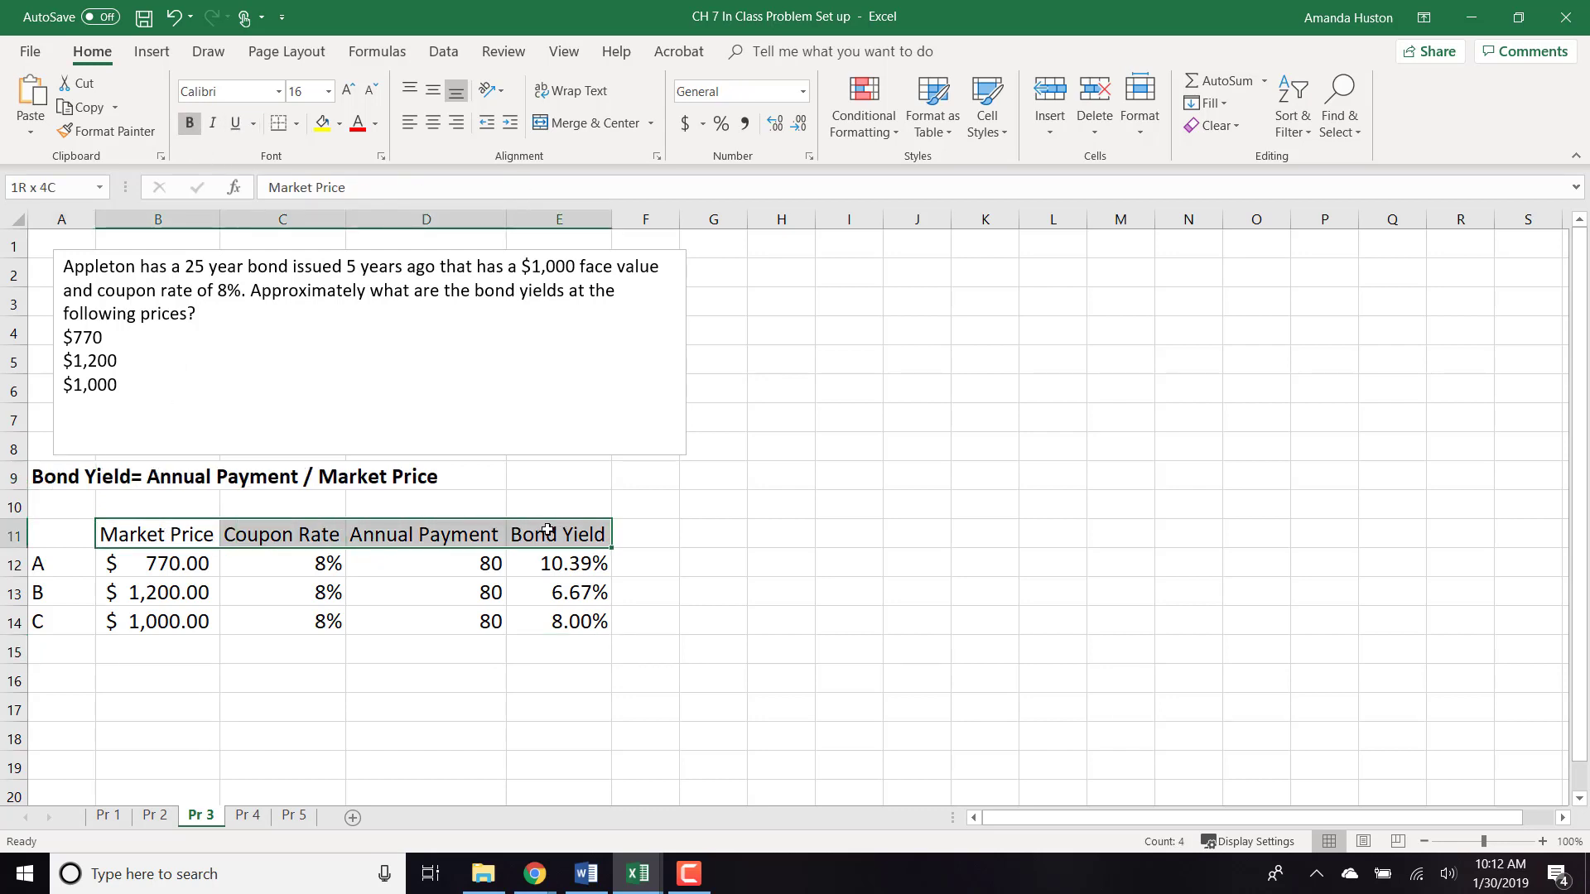
{"action": "left_click", "coordinate": [190, 123]}
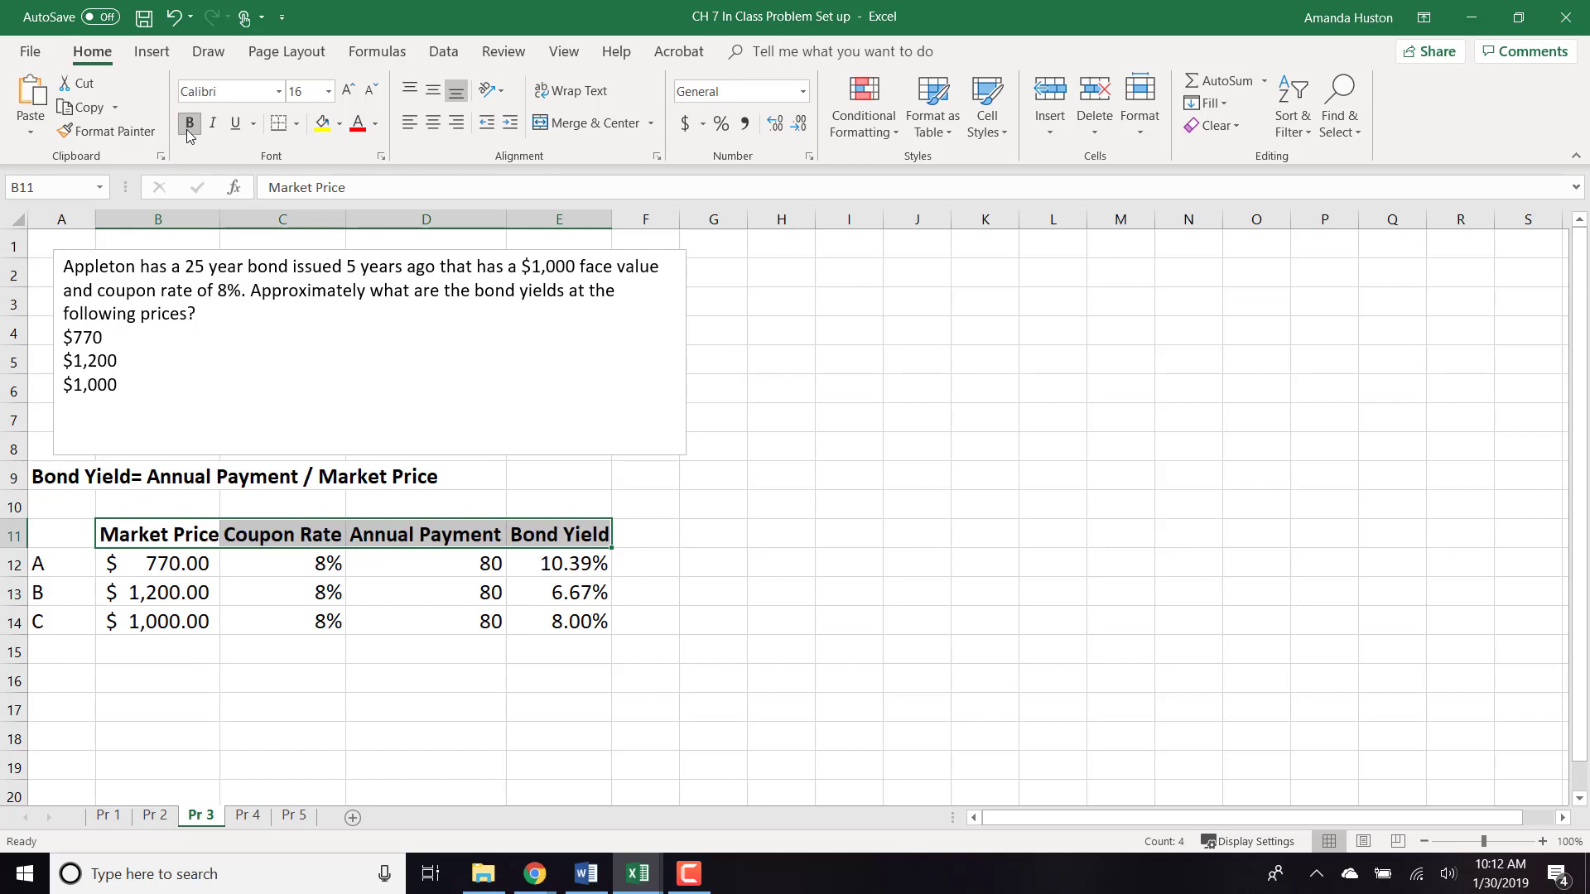
- On the Pr 4 sheet, enter the case headings A, B and C in B9, C9 and D9
{"action": "left_click", "coordinate": [248, 816]}
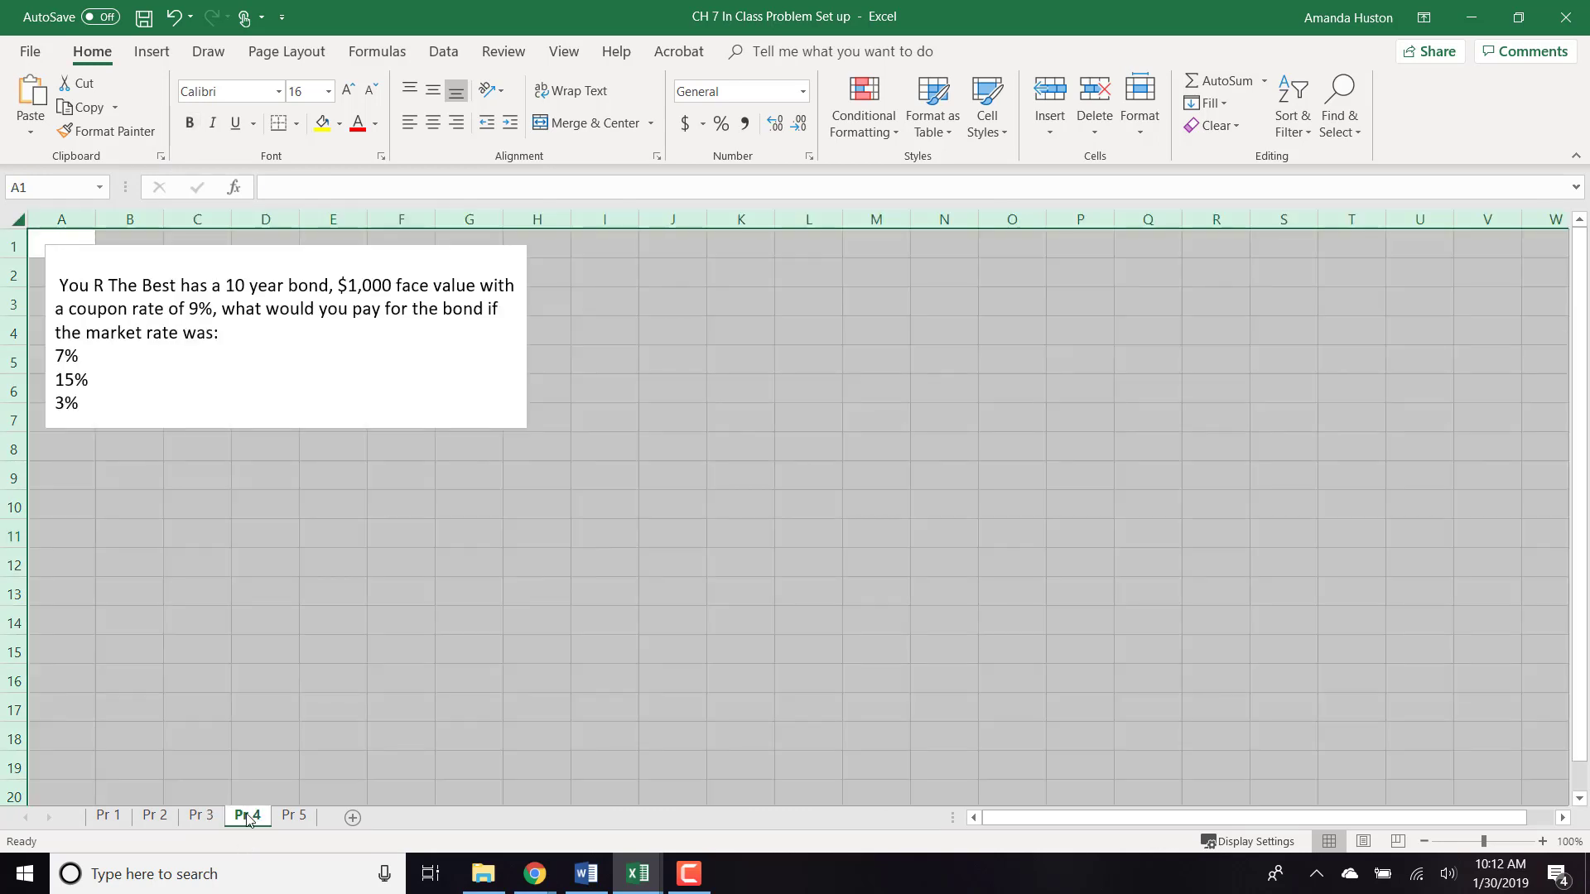
{"action": "left_click", "coordinate": [103, 499]}
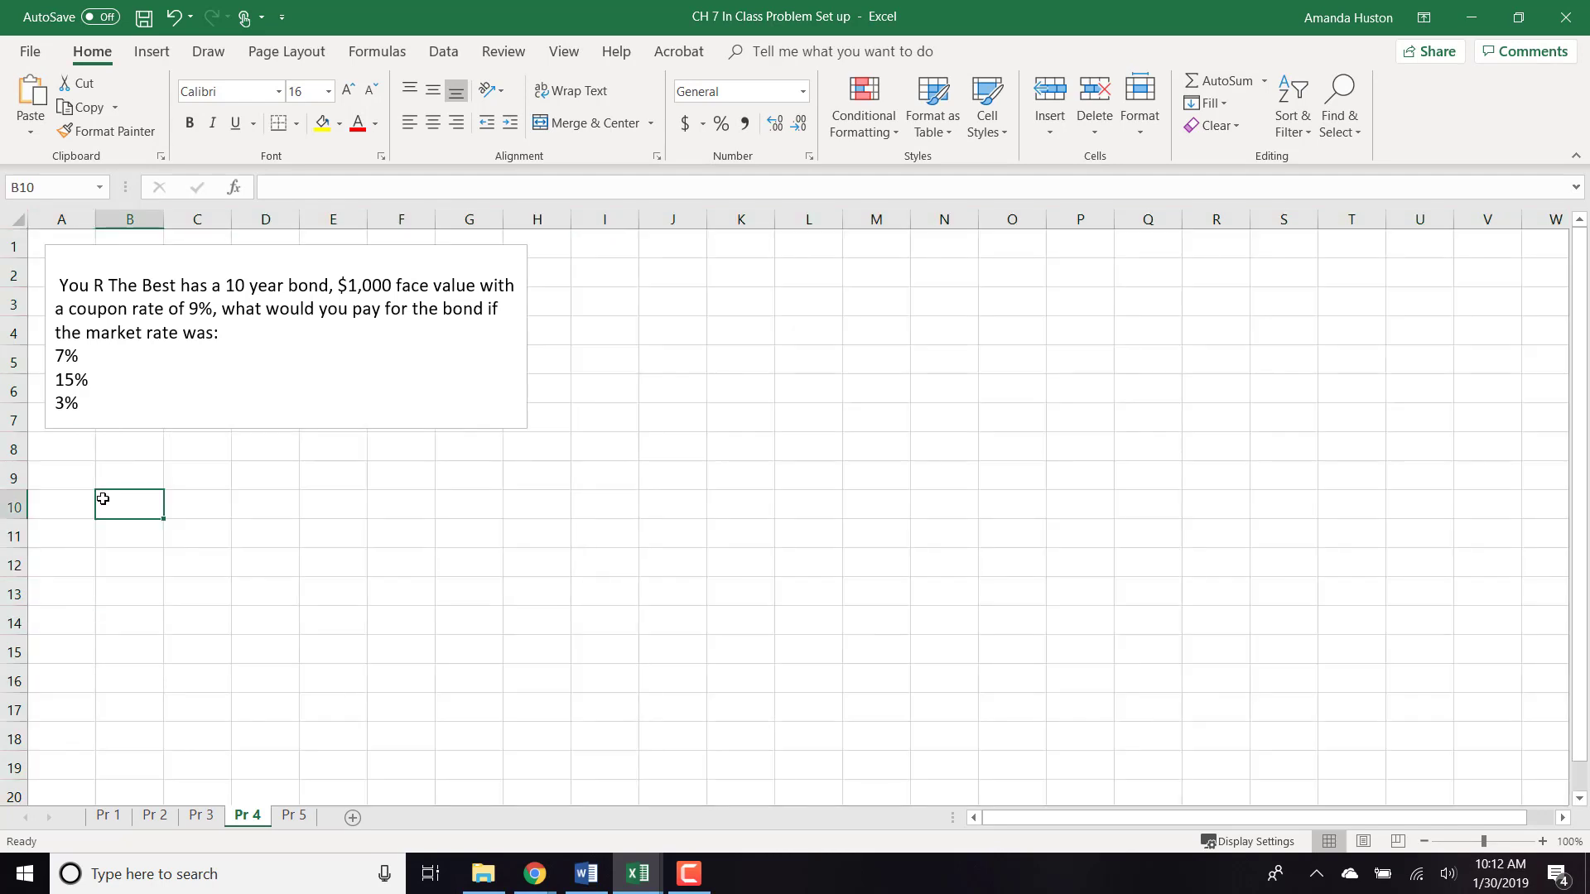
{"action": "left_click", "coordinate": [60, 495]}
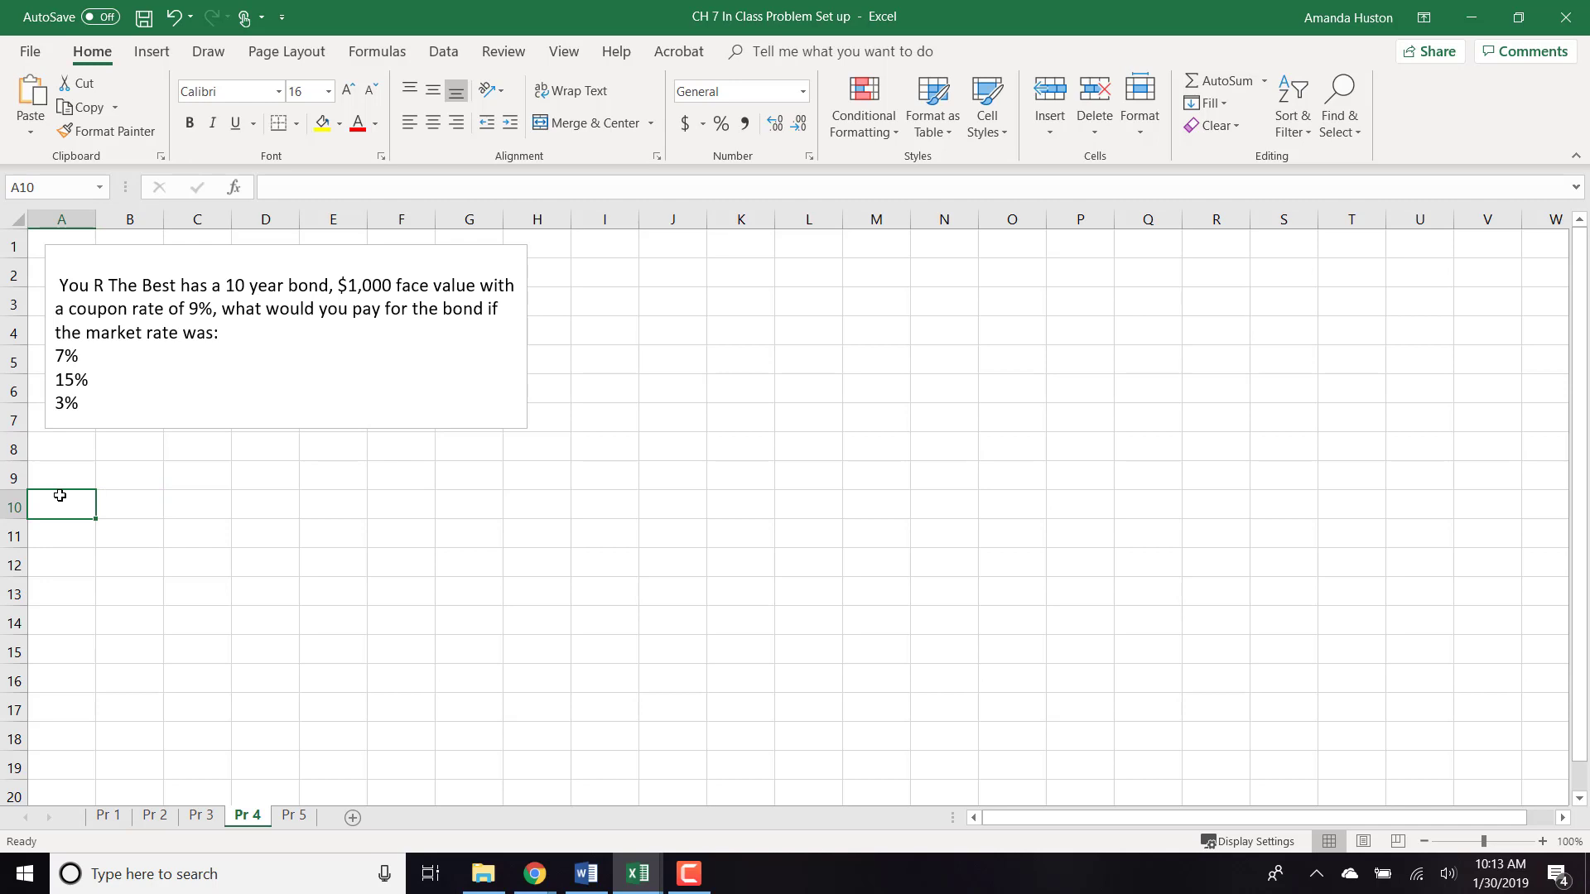
{"action": "left_click", "coordinate": [1243, 488]}
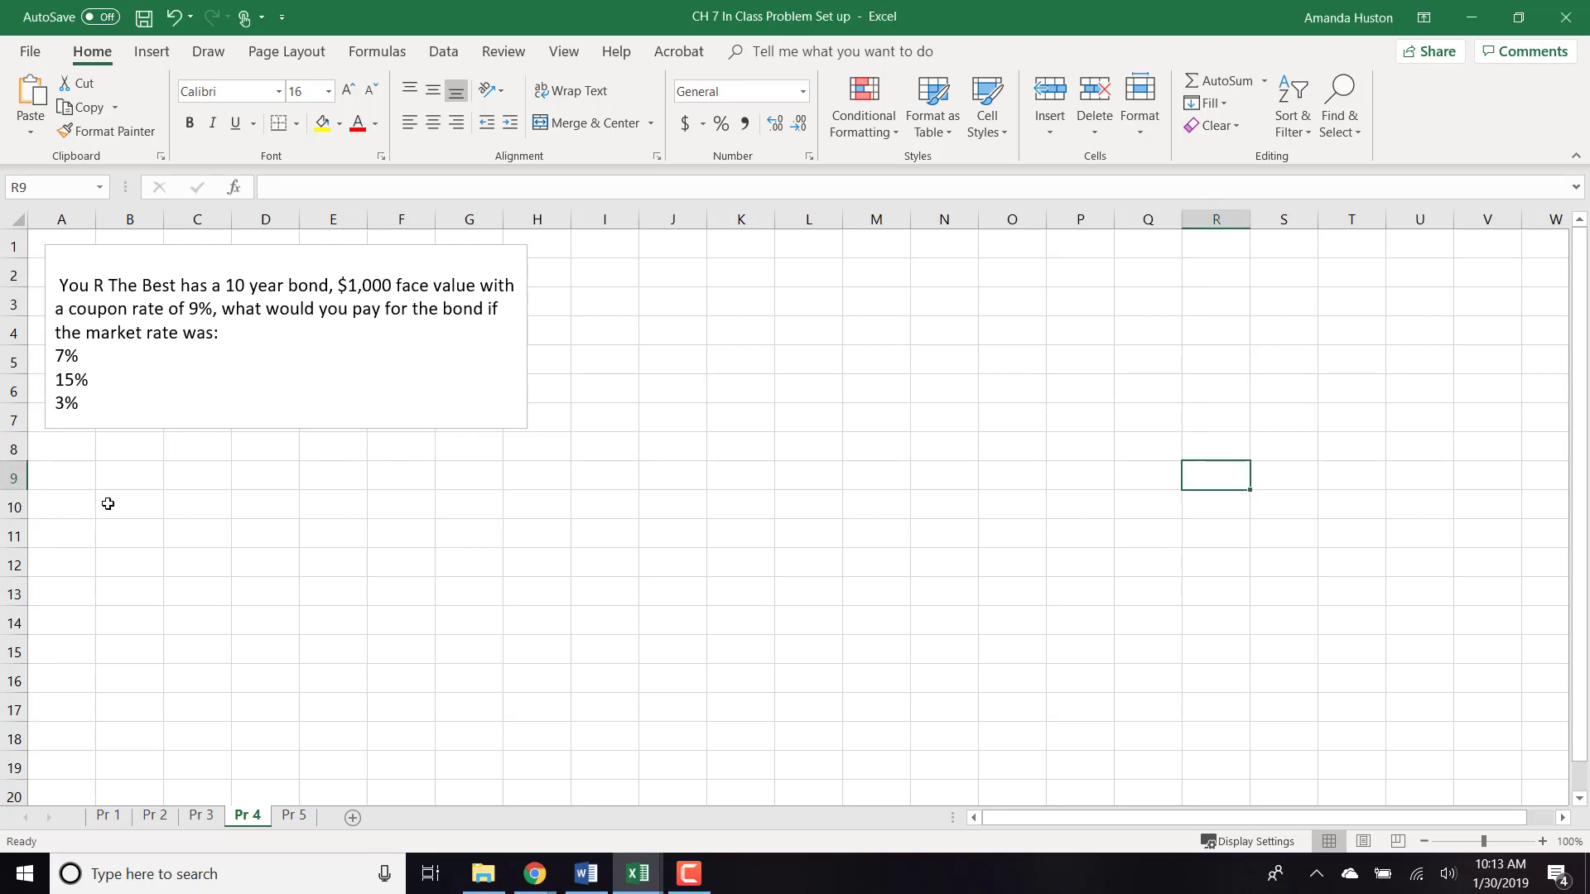
{"action": "left_click", "coordinate": [116, 477]}
{"action": "type", "text": "A"}
{"action": "key", "text": "Tab"}
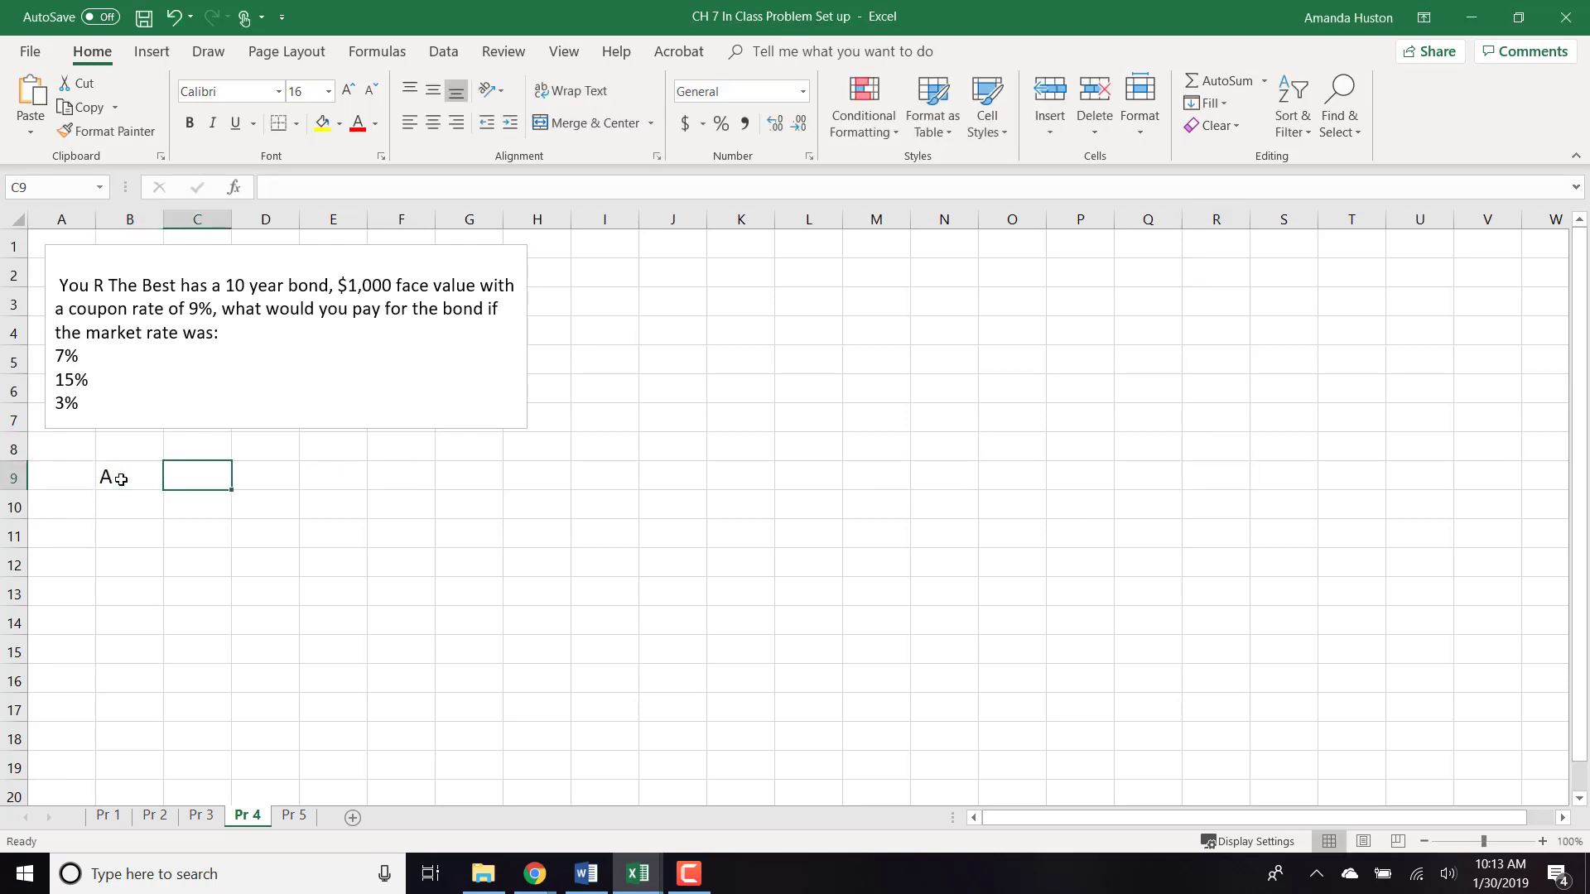
{"action": "type", "text": "B"}
{"action": "key", "text": "Tab"}
{"action": "type", "text": "C"}
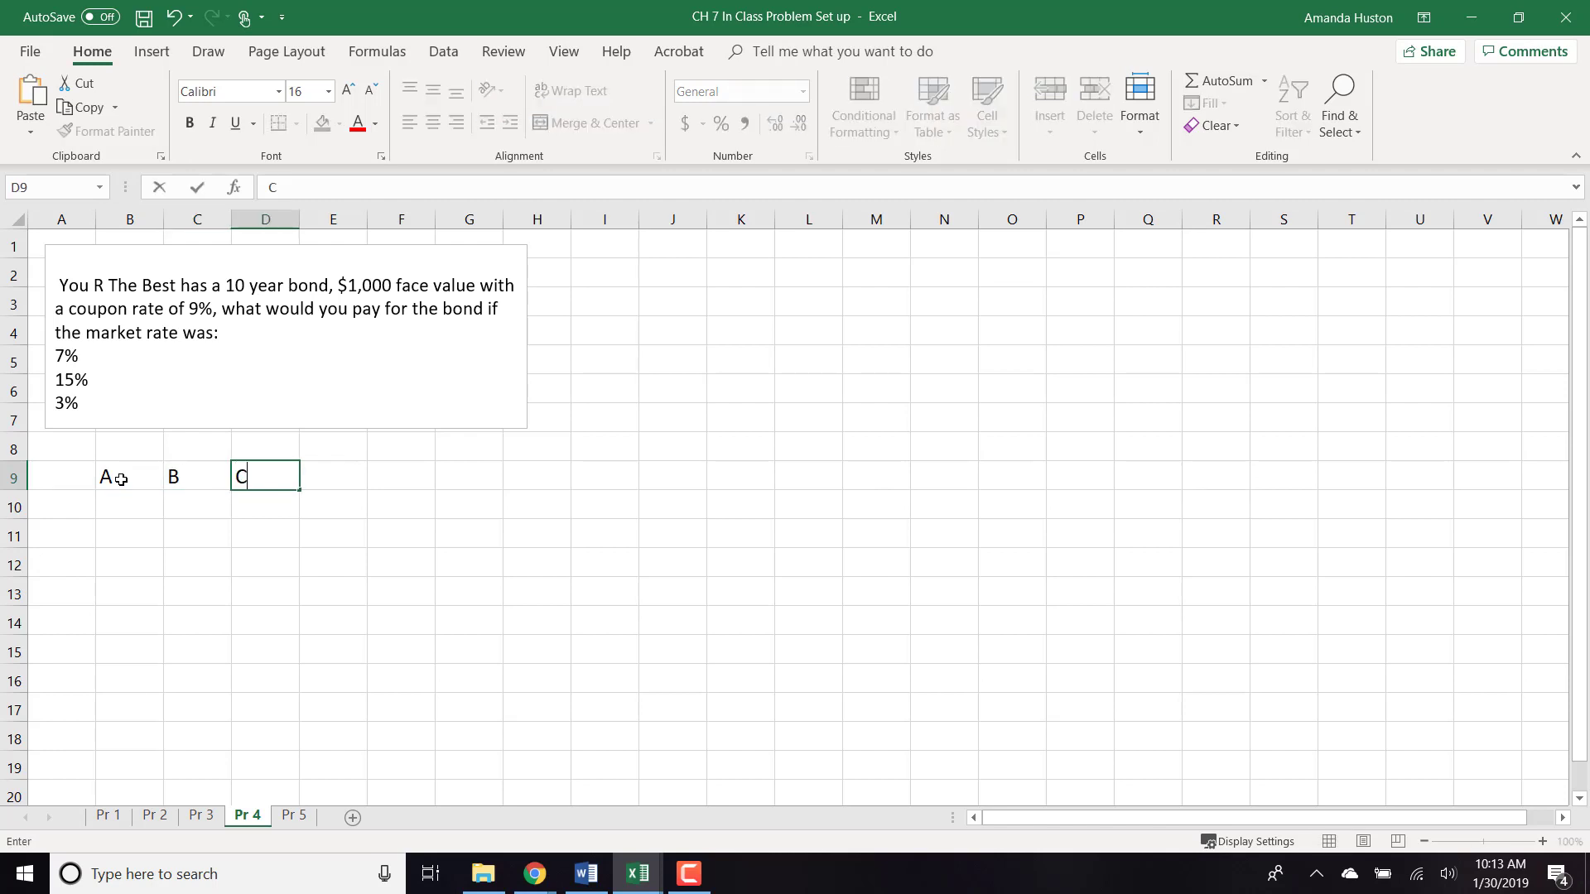
{"action": "key", "text": "Tab"}
- Bold the case headings in B9 through D9 and widen column A for the row labels
{"action": "left_click_drag", "start_coordinate": [123, 477], "coordinate": [260, 475]}
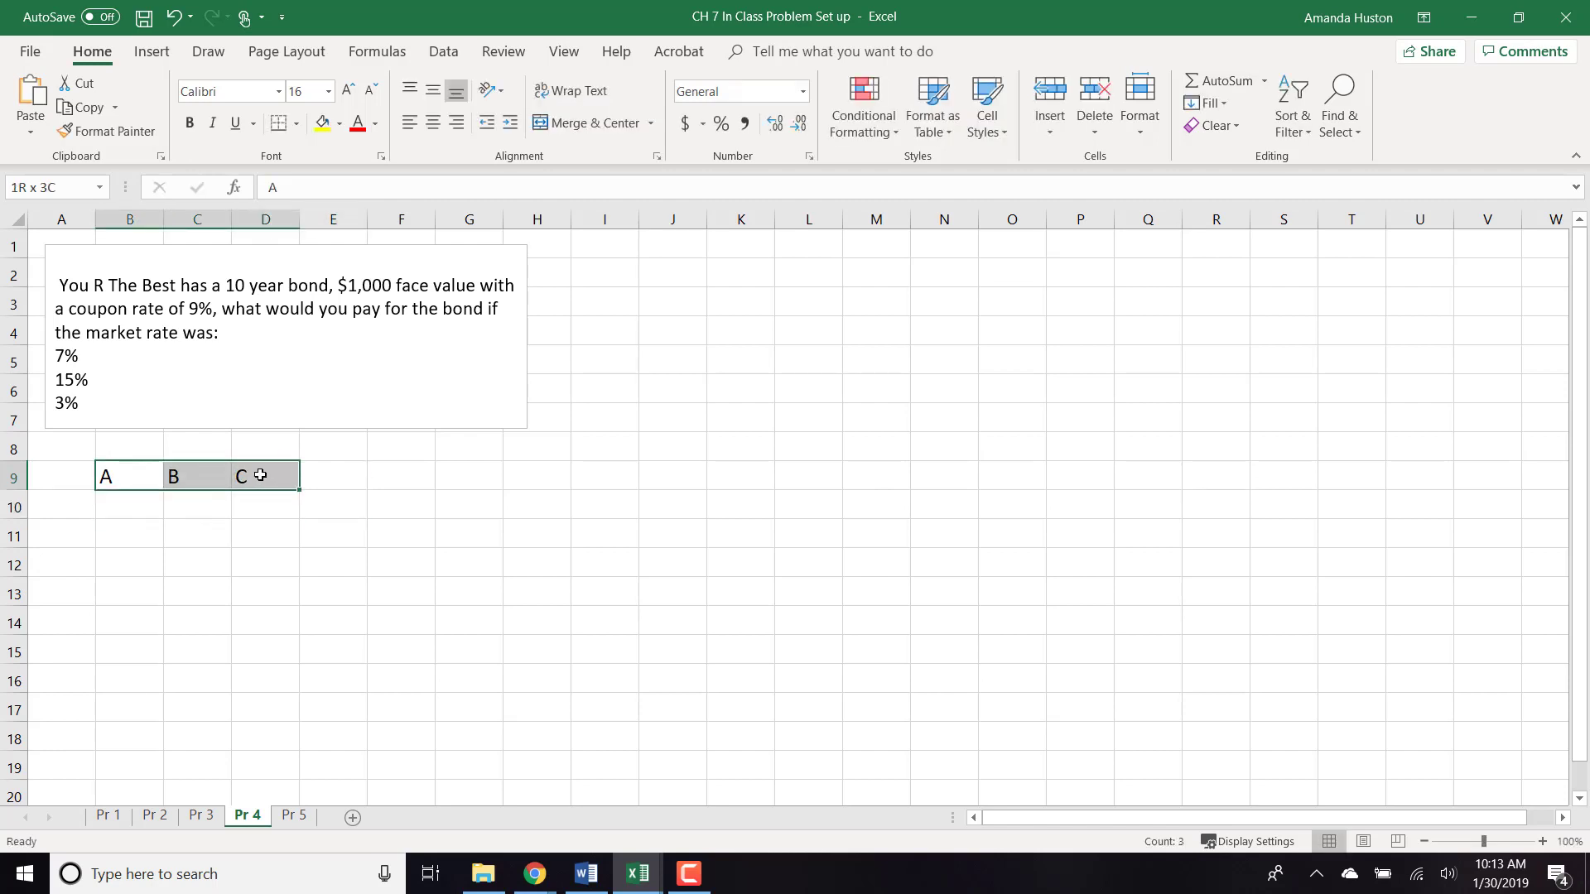
{"action": "left_click", "coordinate": [191, 123]}
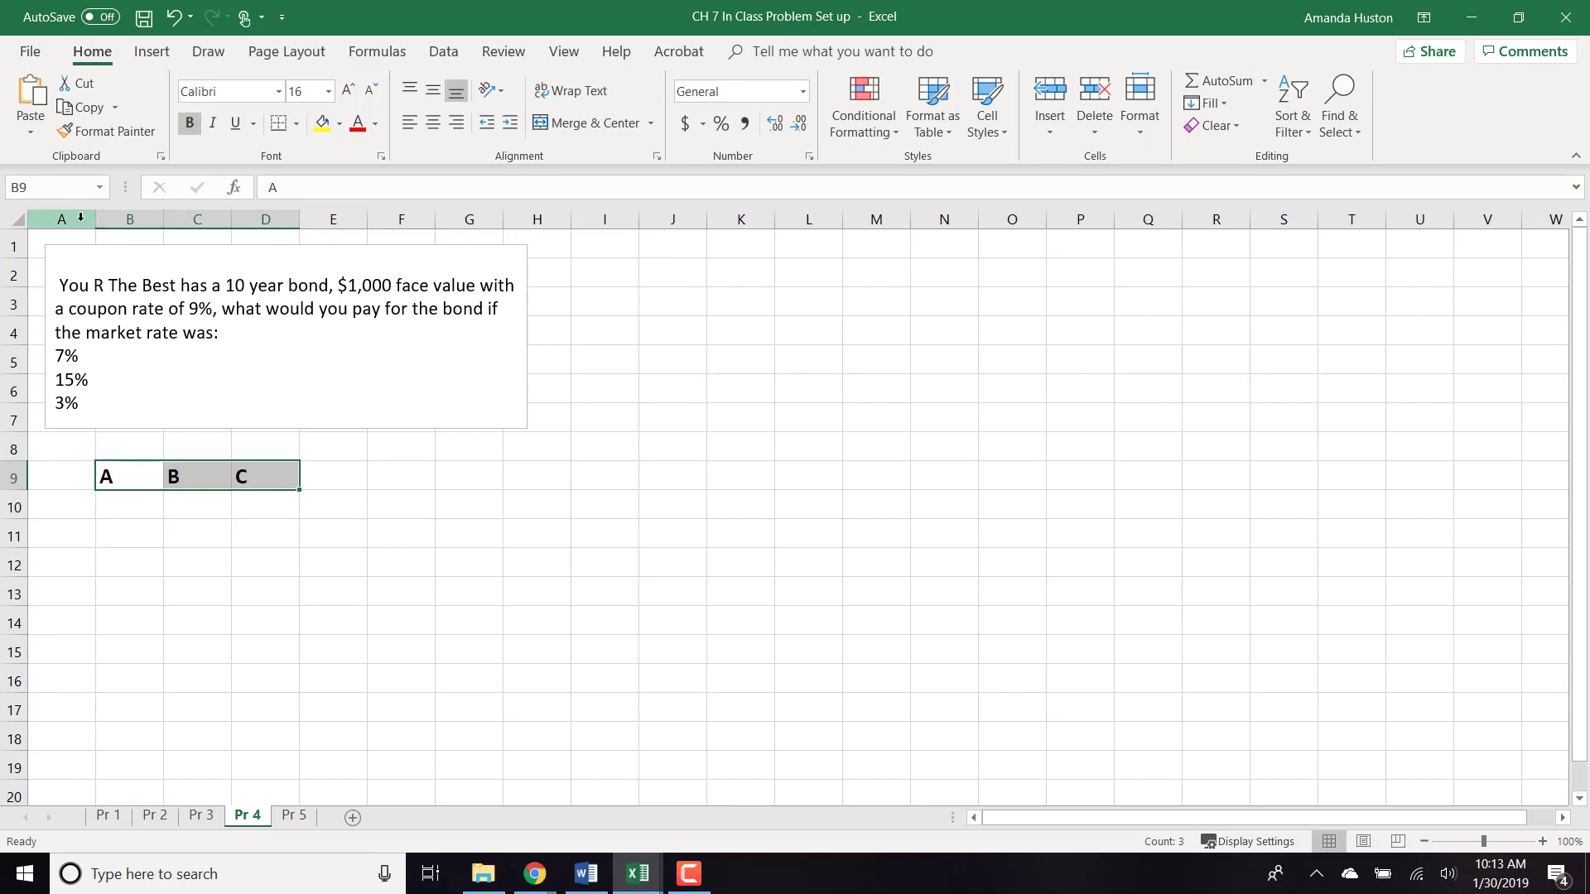
{"action": "left_click_drag", "start_coordinate": [96, 219], "coordinate": [182, 263]}
- Label rows 10 to 14 in column A as PV, FV, PMT, k and n
{"action": "left_click", "coordinate": [96, 508]}
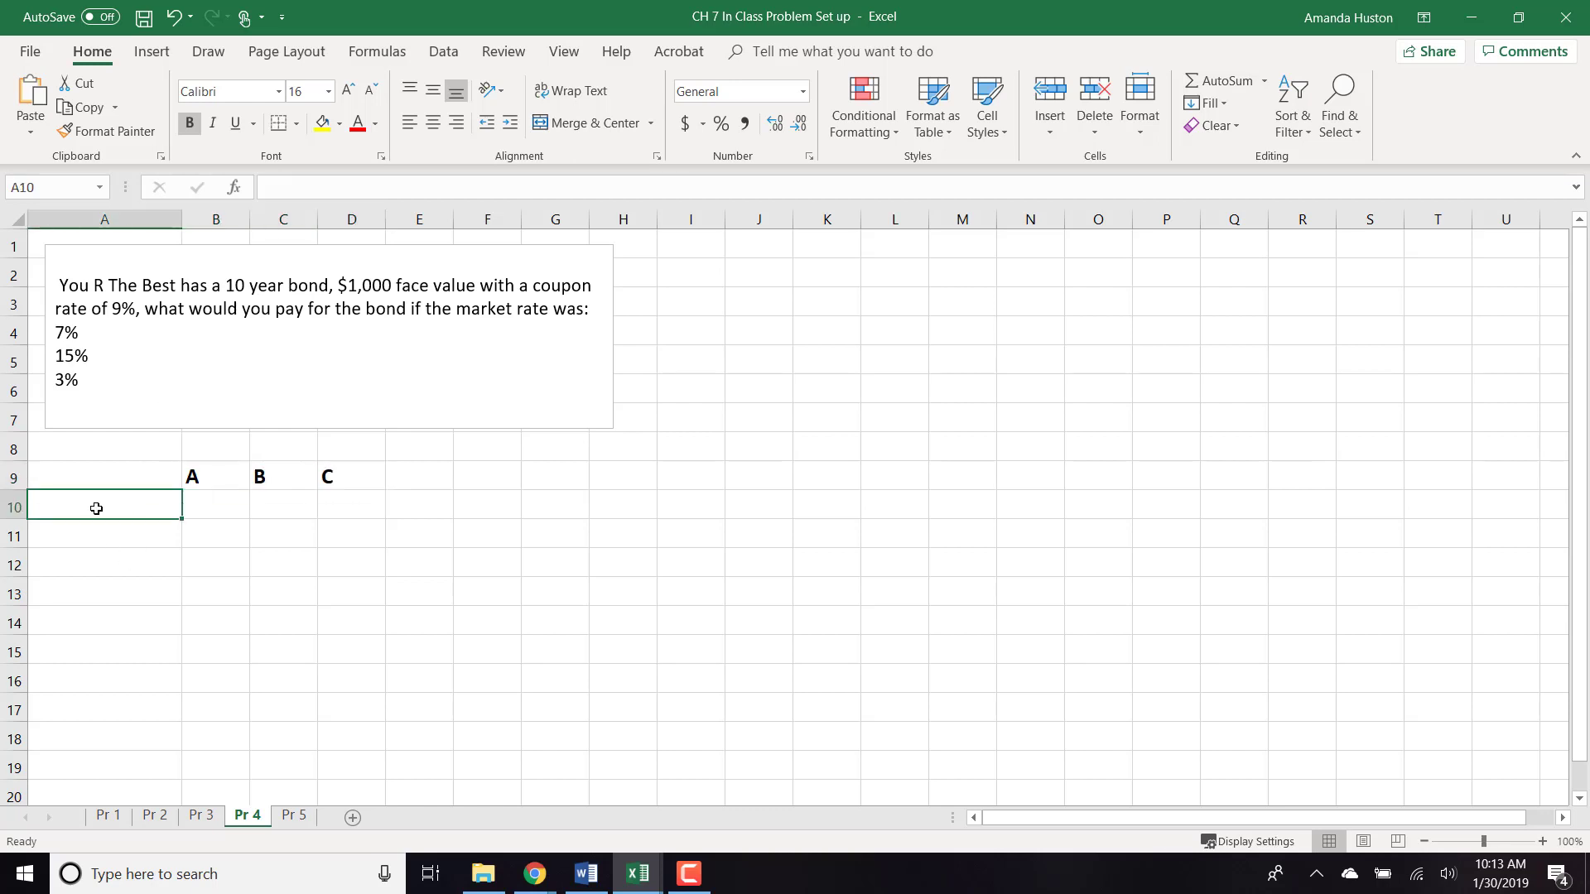
{"action": "type", "text": "FV"}
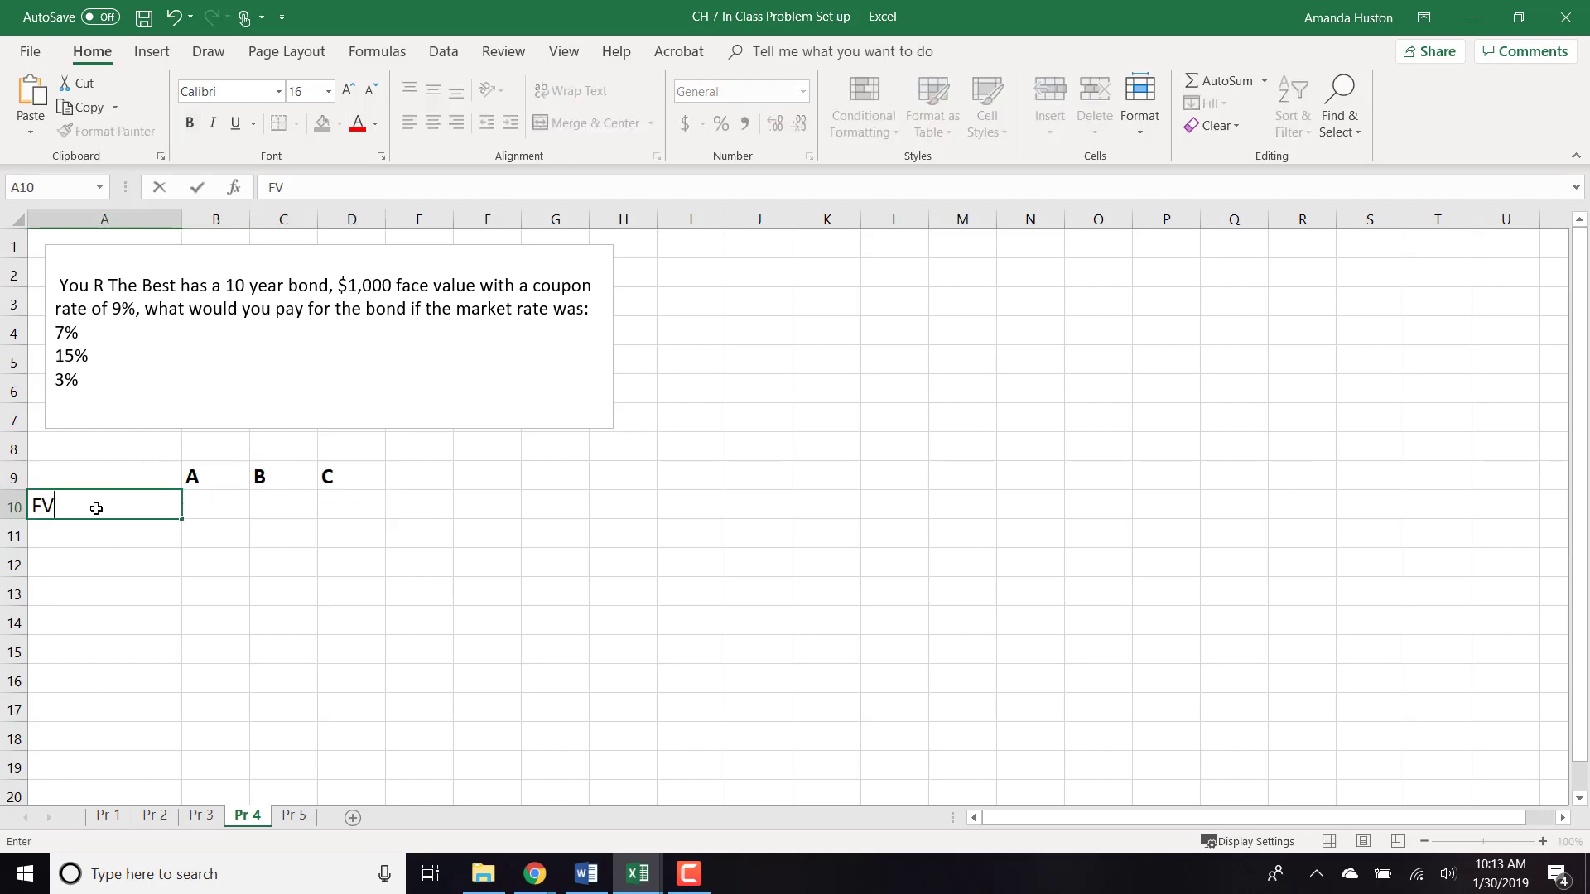
{"action": "key", "text": "Return"}
{"action": "left_click", "coordinate": [96, 508]}
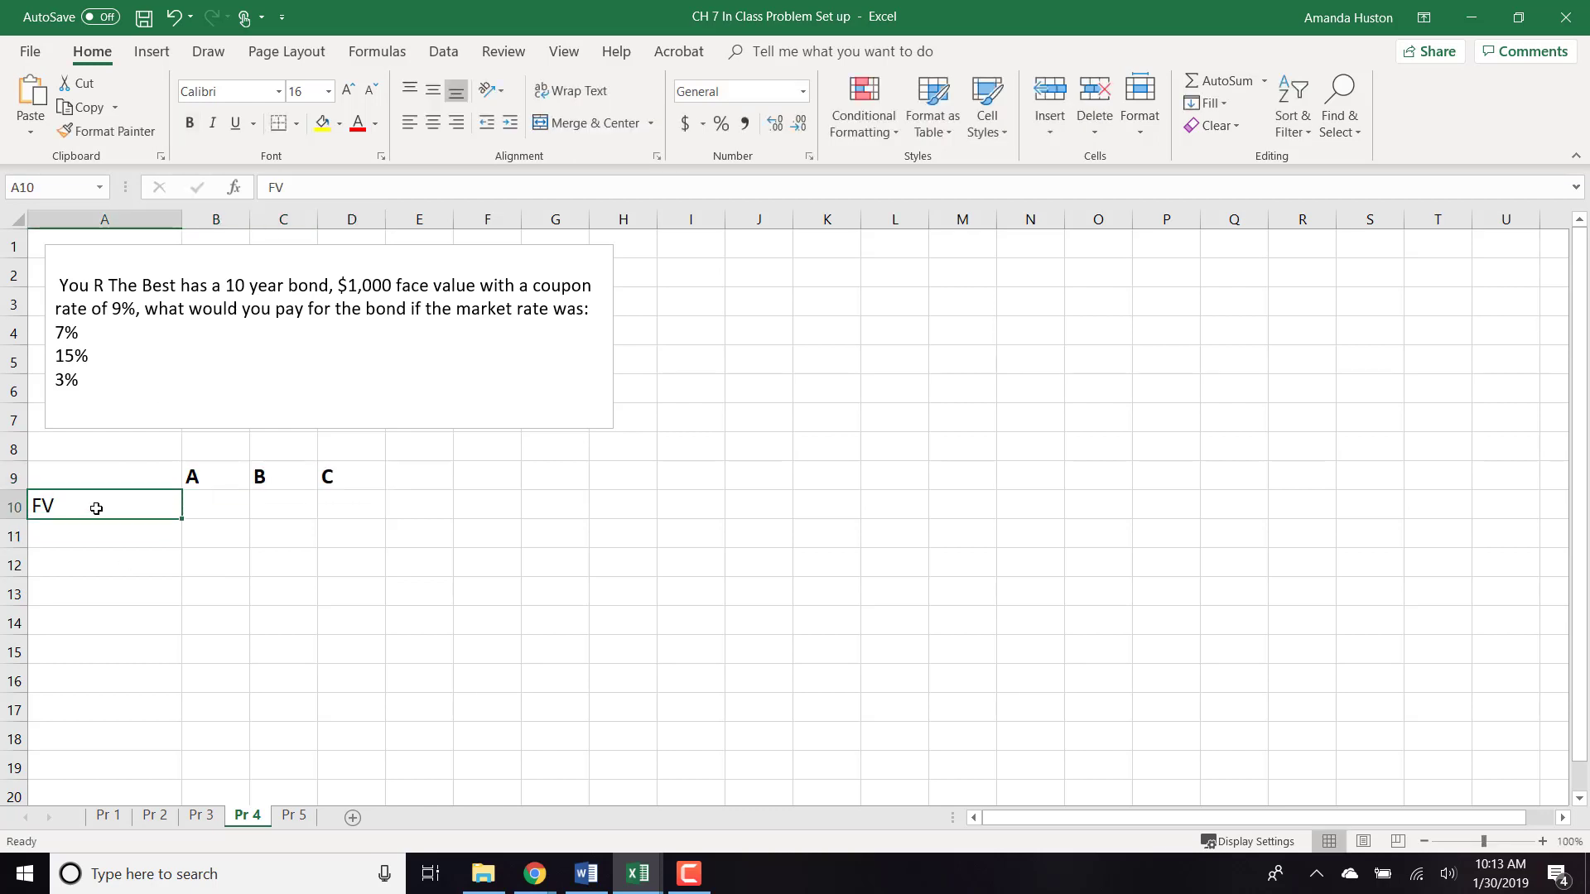
{"action": "type", "text": "PV"}
{"action": "key", "text": "Return"}
{"action": "type", "text": "FV"}
{"action": "key", "text": "Return"}
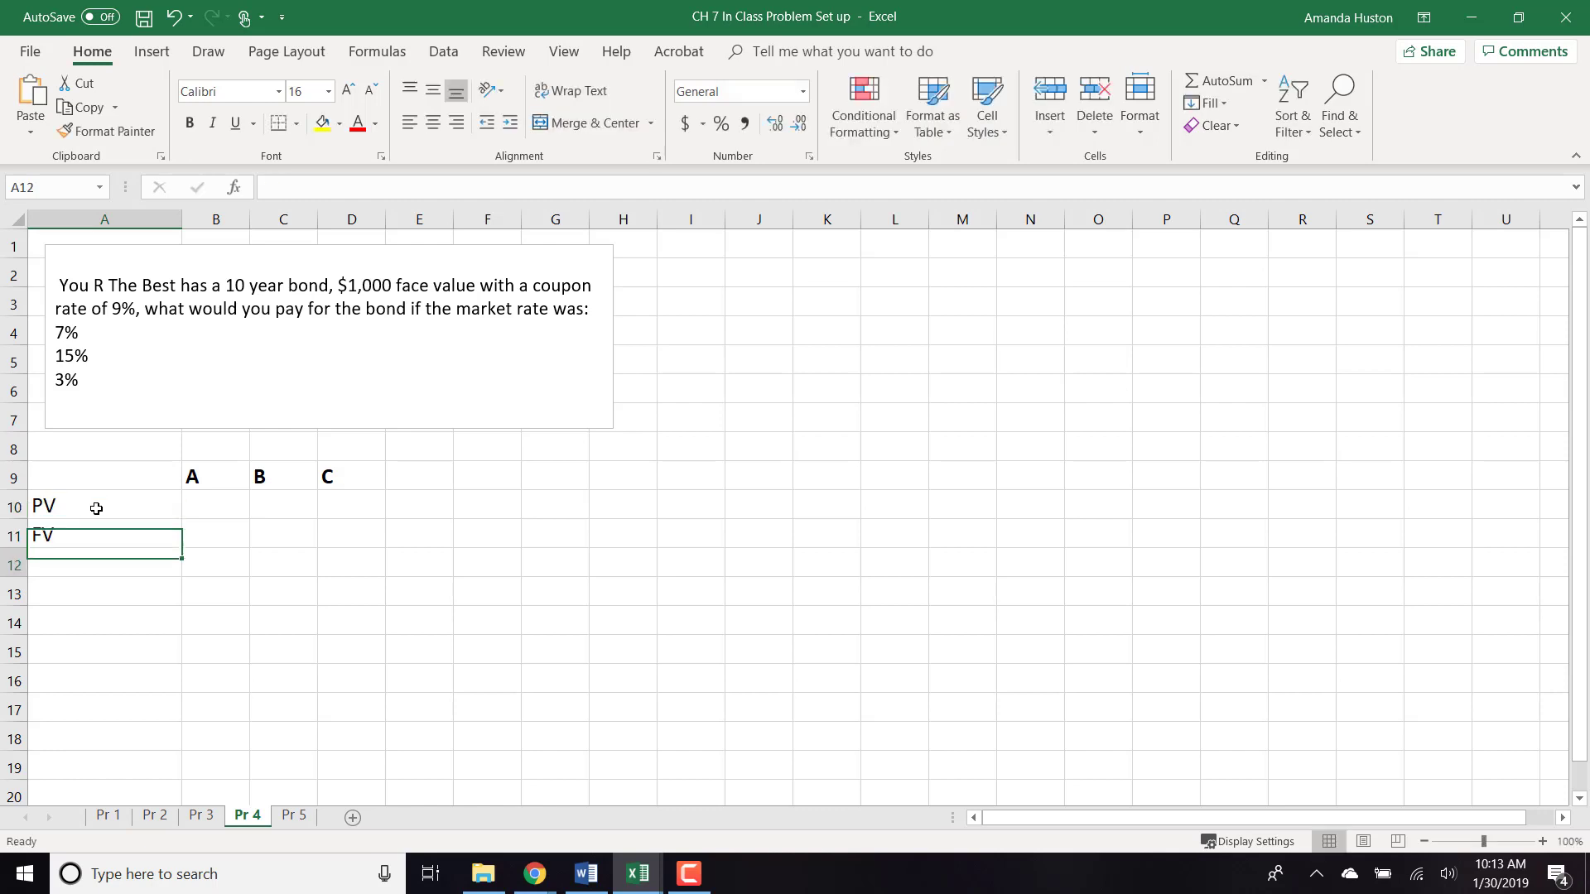
{"action": "type", "text": "PMT"}
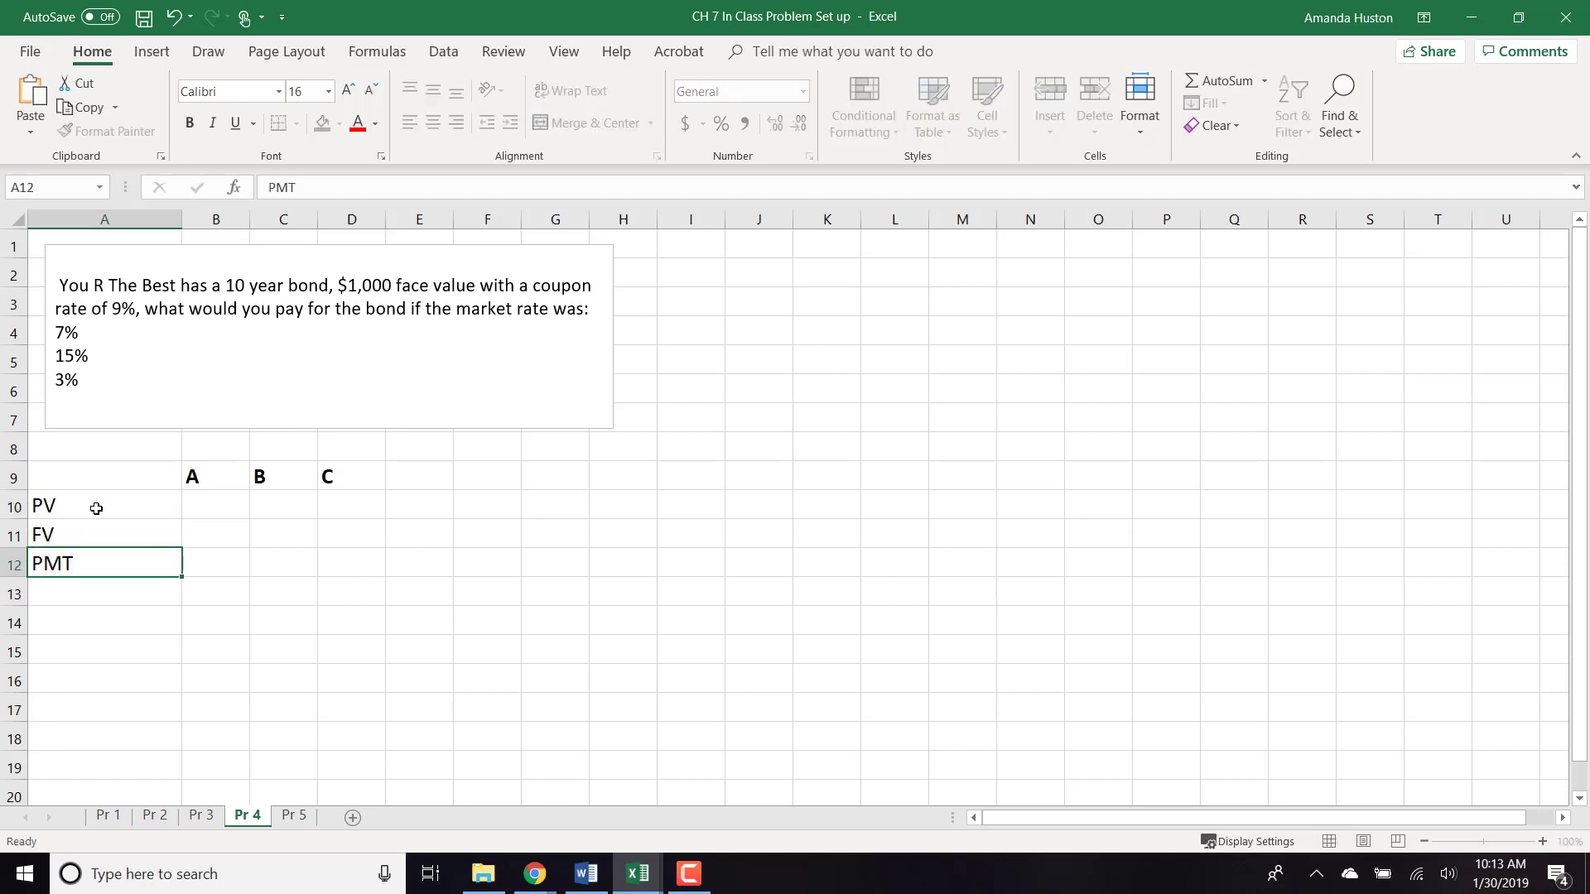
{"action": "key", "text": "Return"}
{"action": "type", "text": "k"}
{"action": "key", "text": "Return"}
{"action": "type", "text": "n"}
{"action": "key", "text": "Tab"}
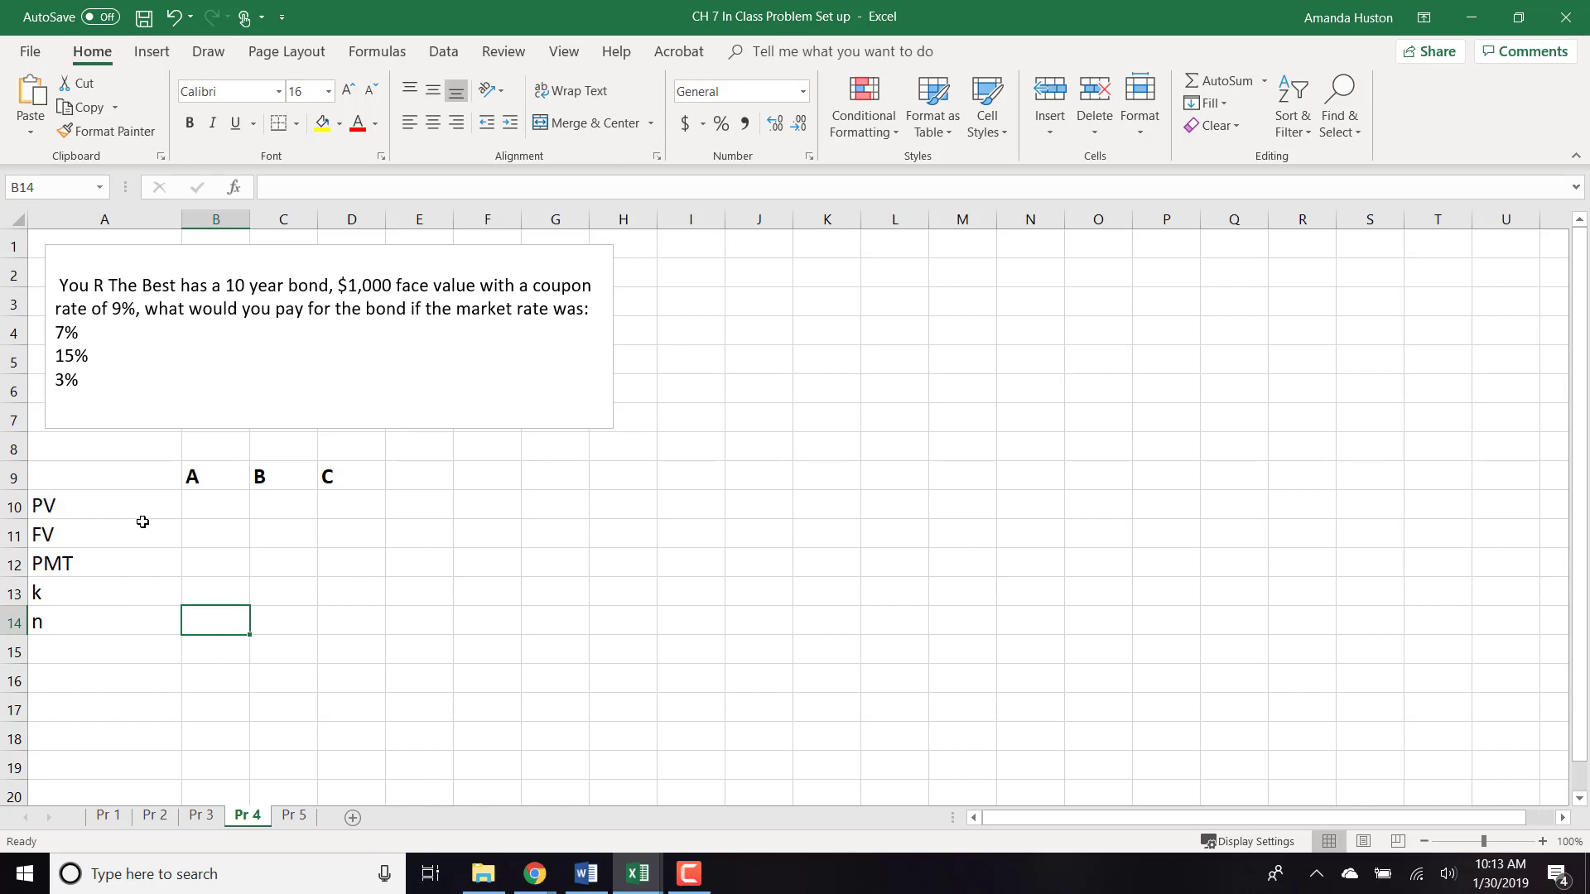
- Enter a future value of 1000 for all three cases in B11, C11 and D11, formatted as dollar amounts
{"action": "left_click", "coordinate": [199, 525]}
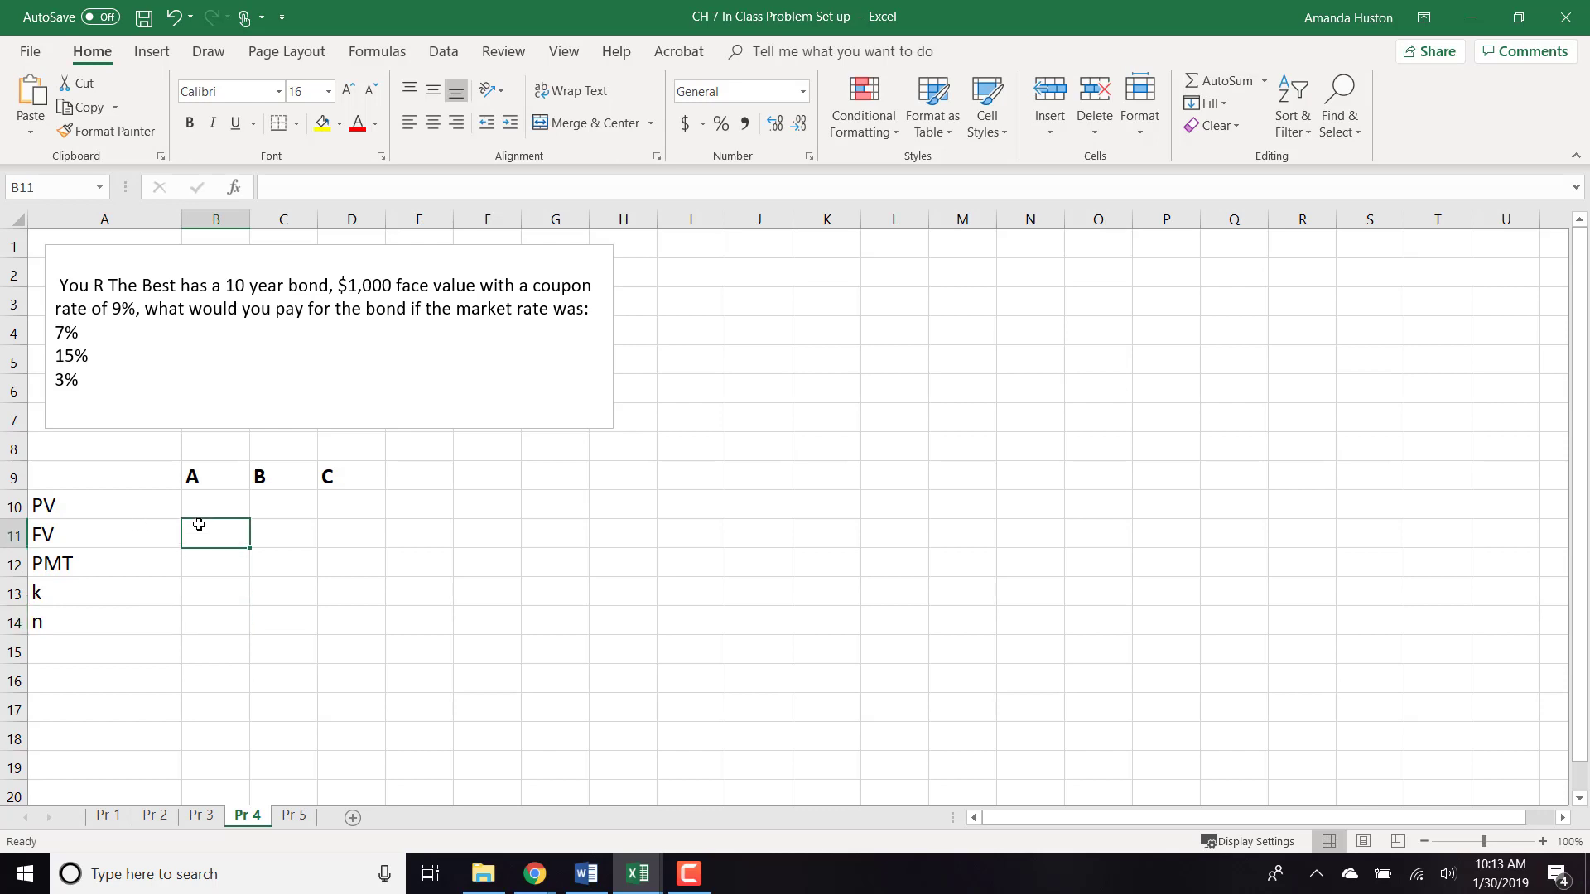
{"action": "type", "text": "1000"}
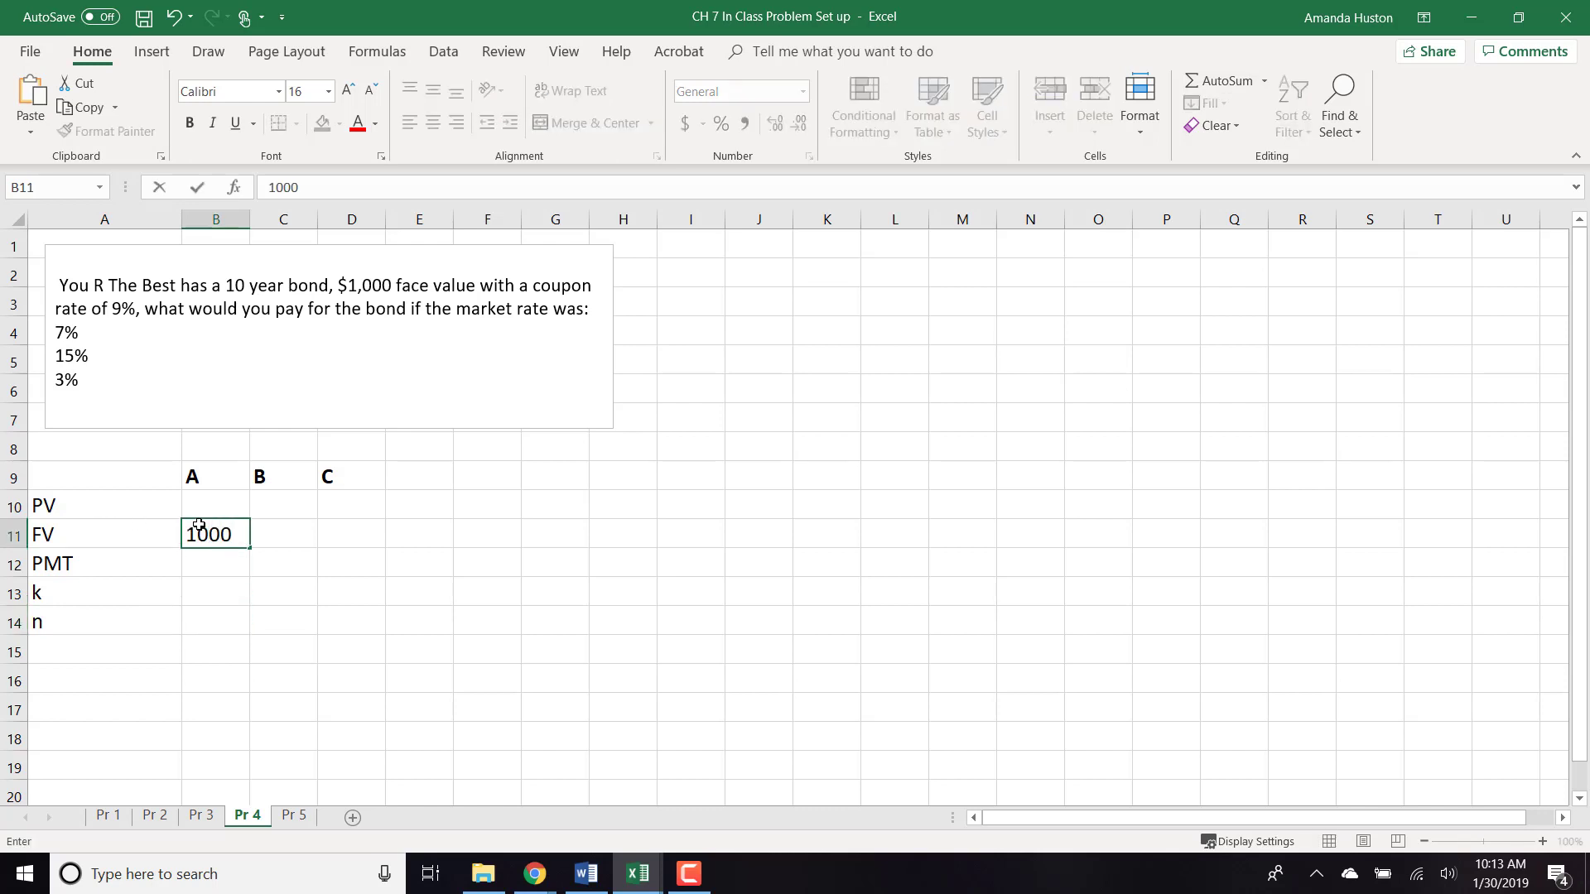
{"action": "key", "text": "Tab"}
{"action": "left_click_drag", "start_coordinate": [199, 526], "coordinate": [334, 521]}
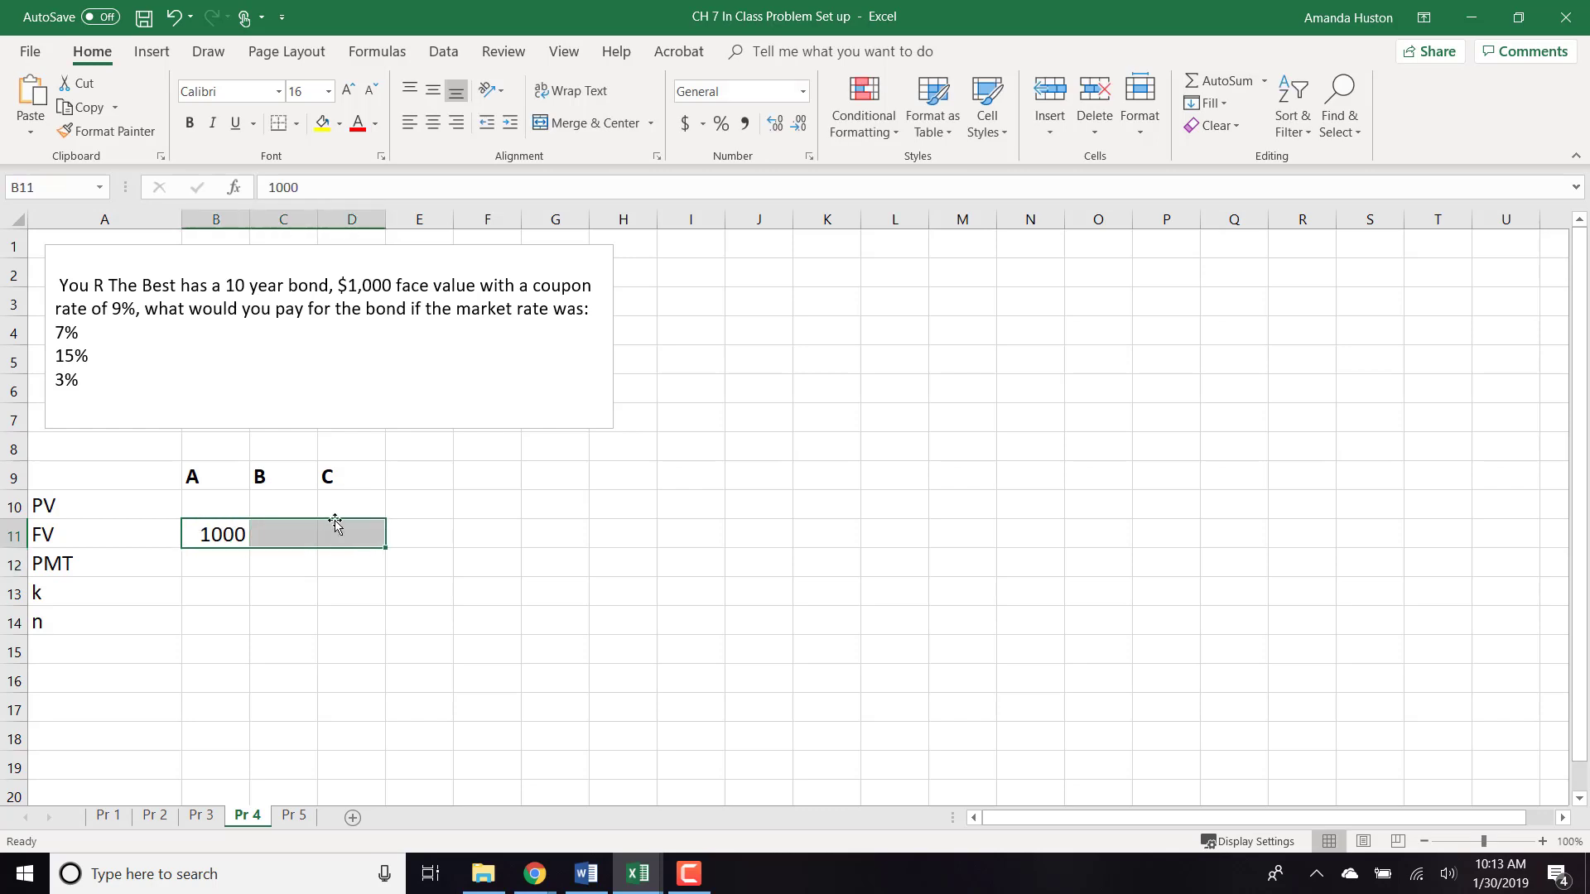
{"action": "left_click", "coordinate": [685, 124]}
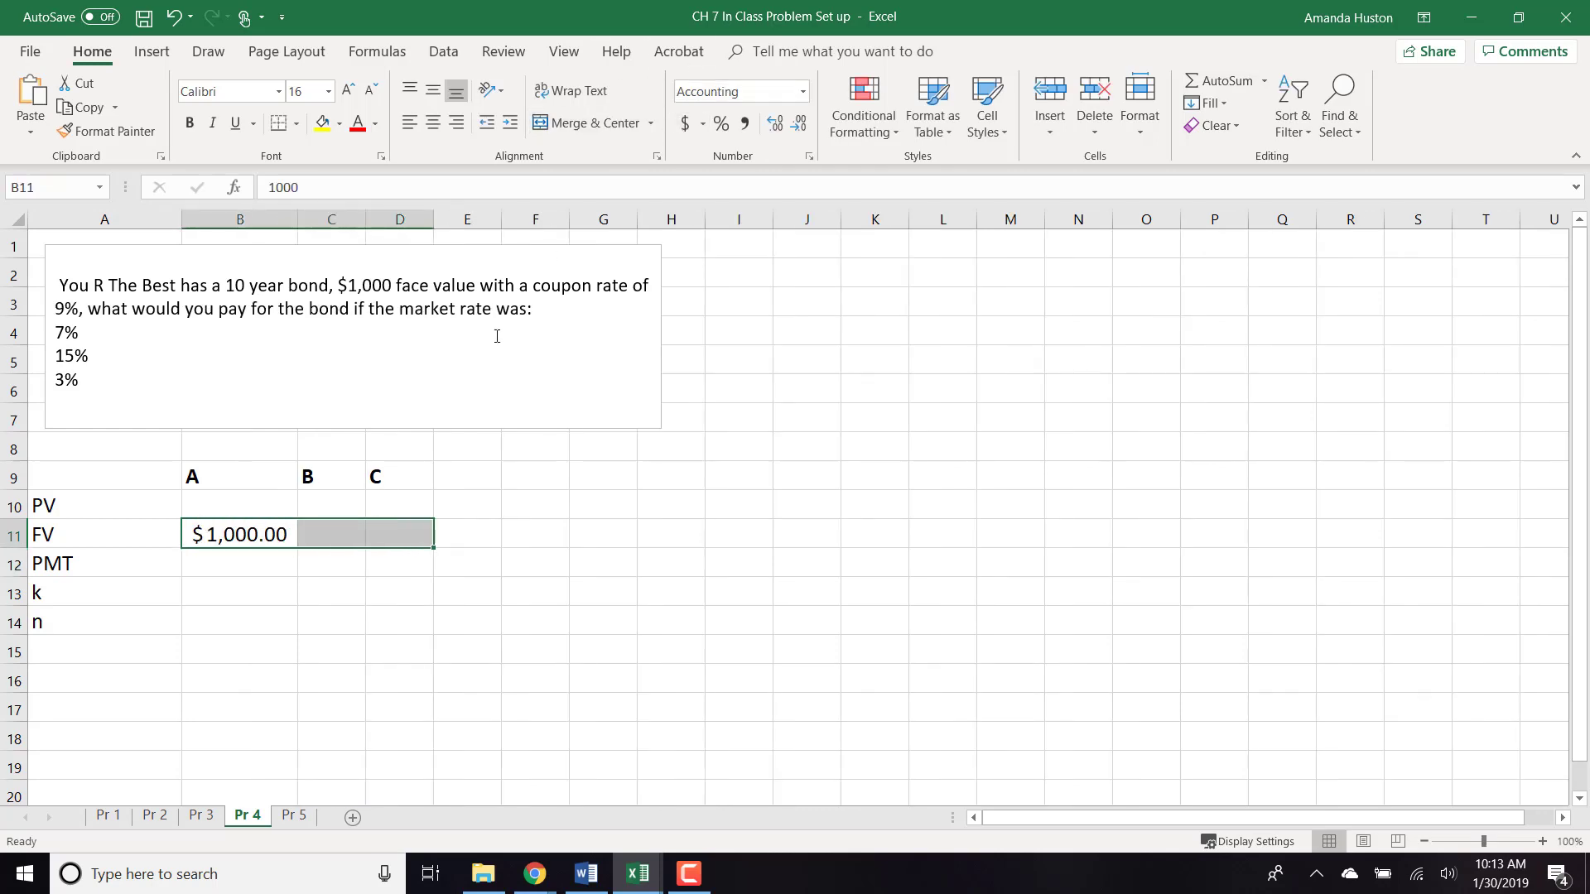
{"action": "left_click", "coordinate": [336, 533]}
{"action": "type", "text": "1000"}
{"action": "key", "text": "Tab"}
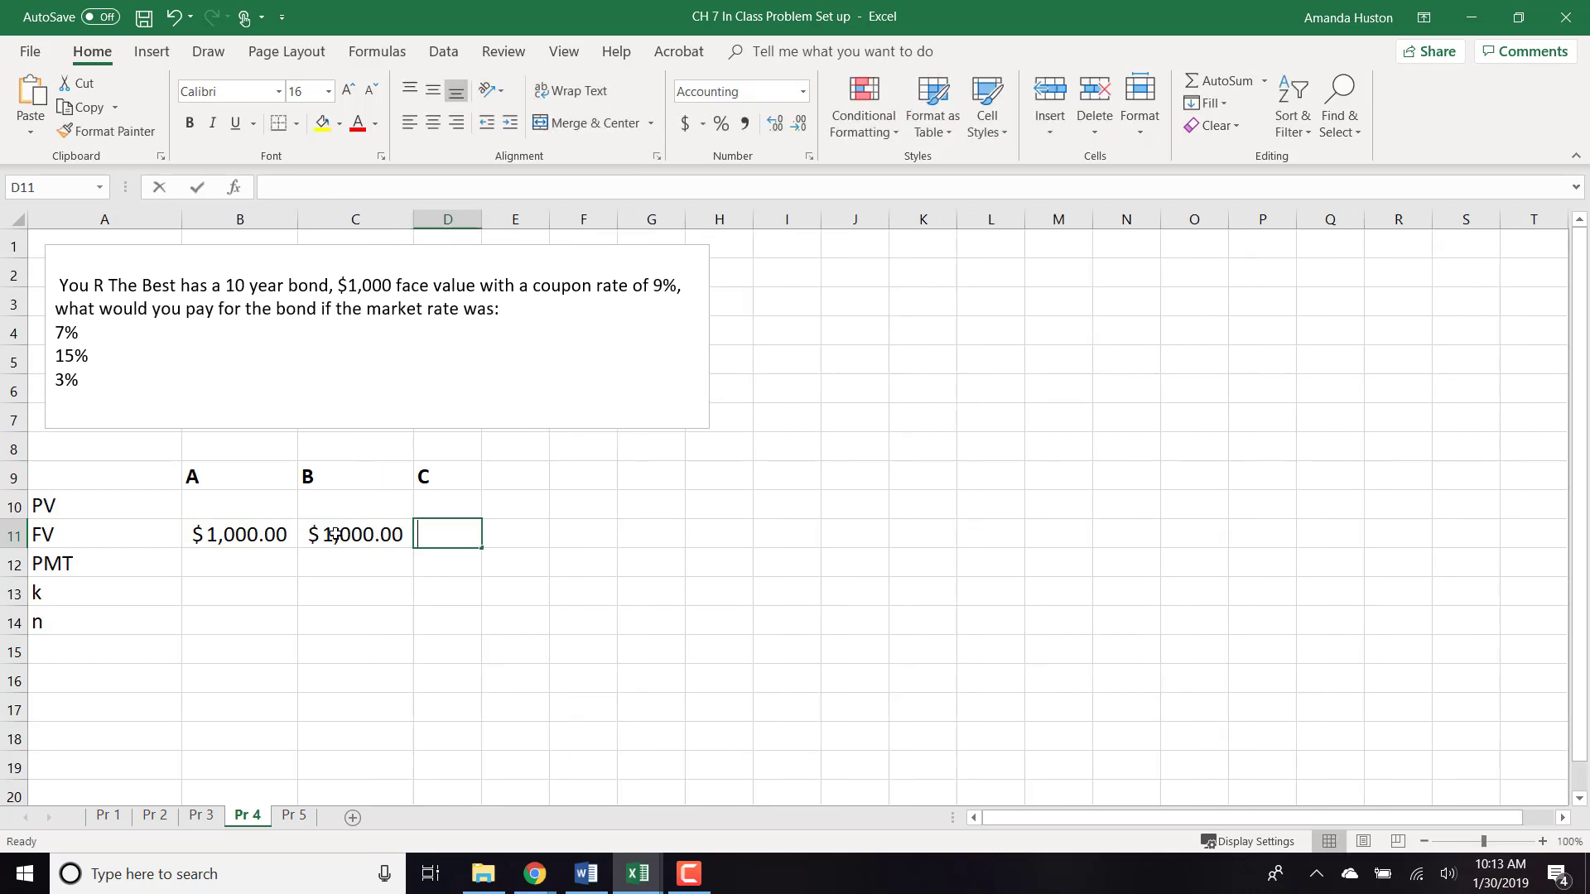
{"action": "type", "text": "1000"}
{"action": "key", "text": "Tab"}
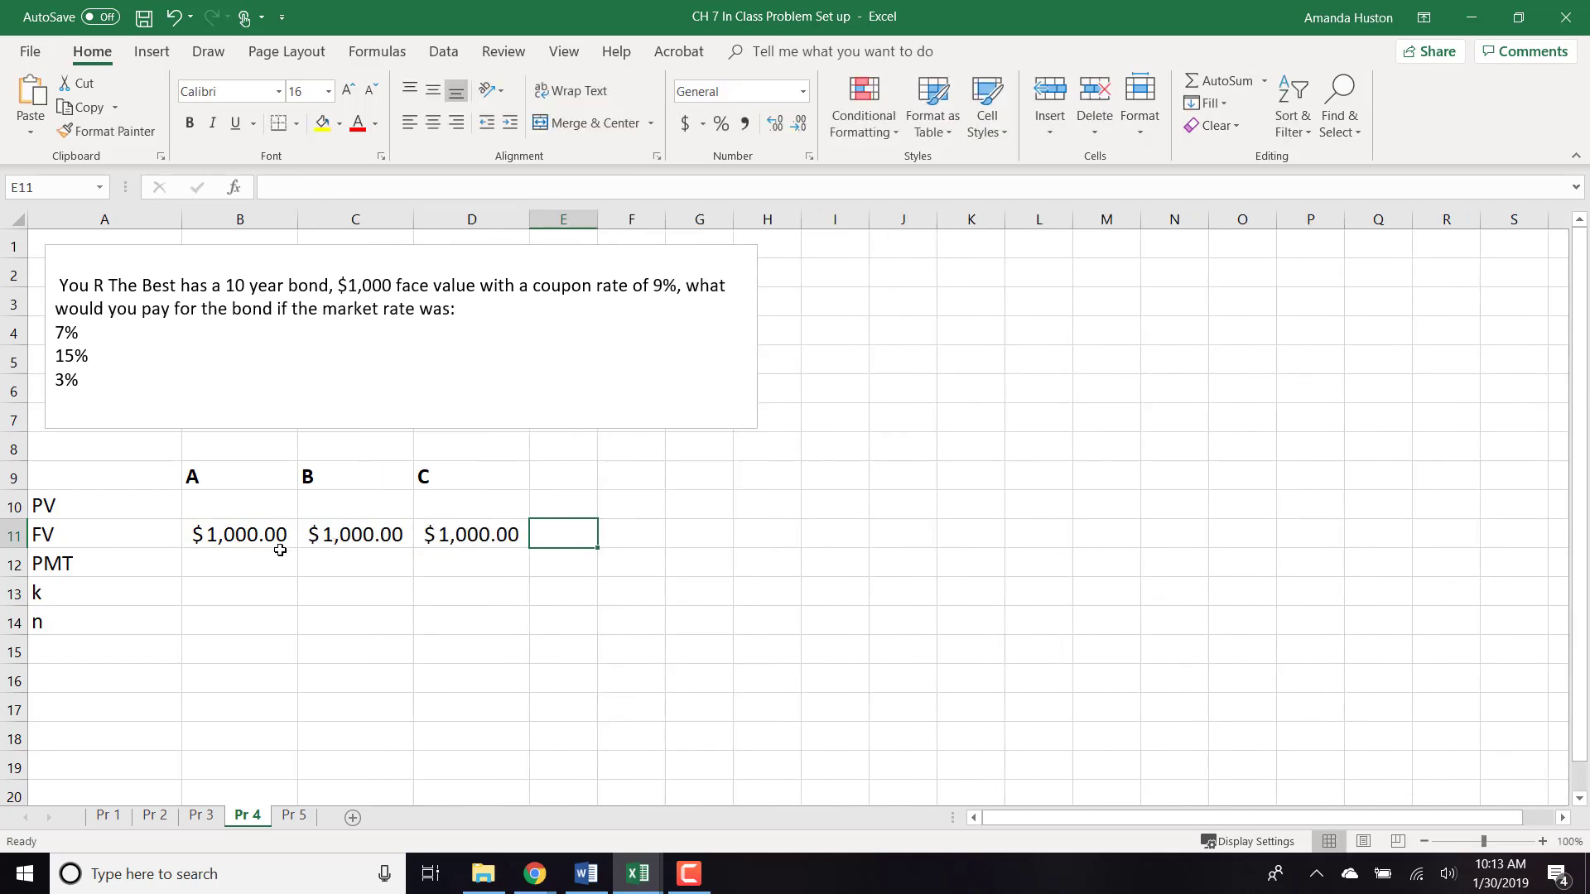
{"action": "left_click", "coordinate": [219, 584]}
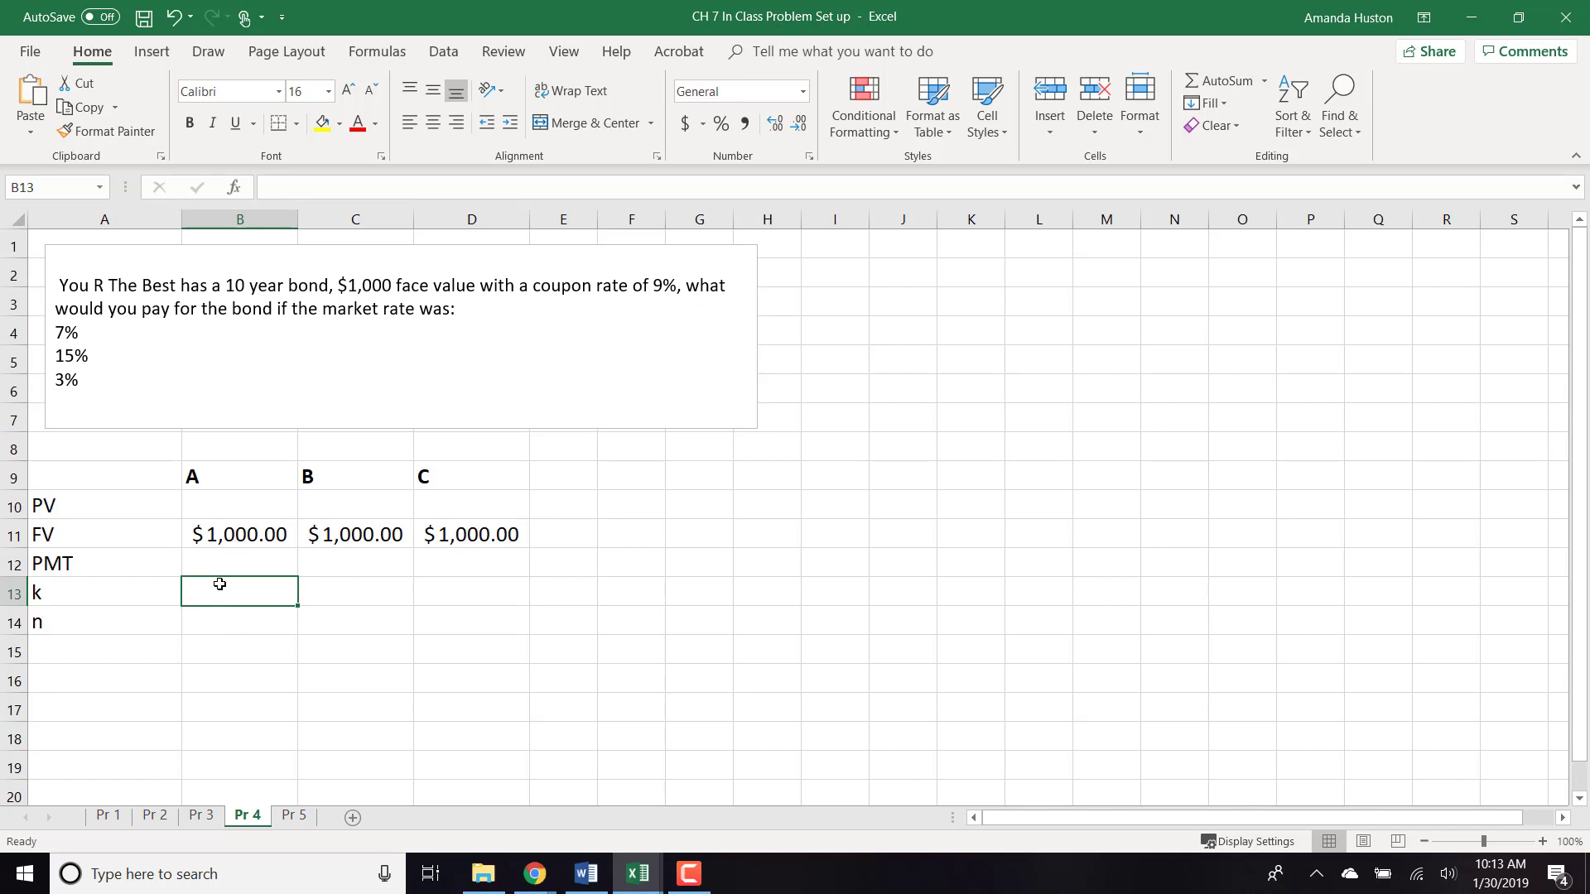
{"action": "left_click", "coordinate": [220, 569]}
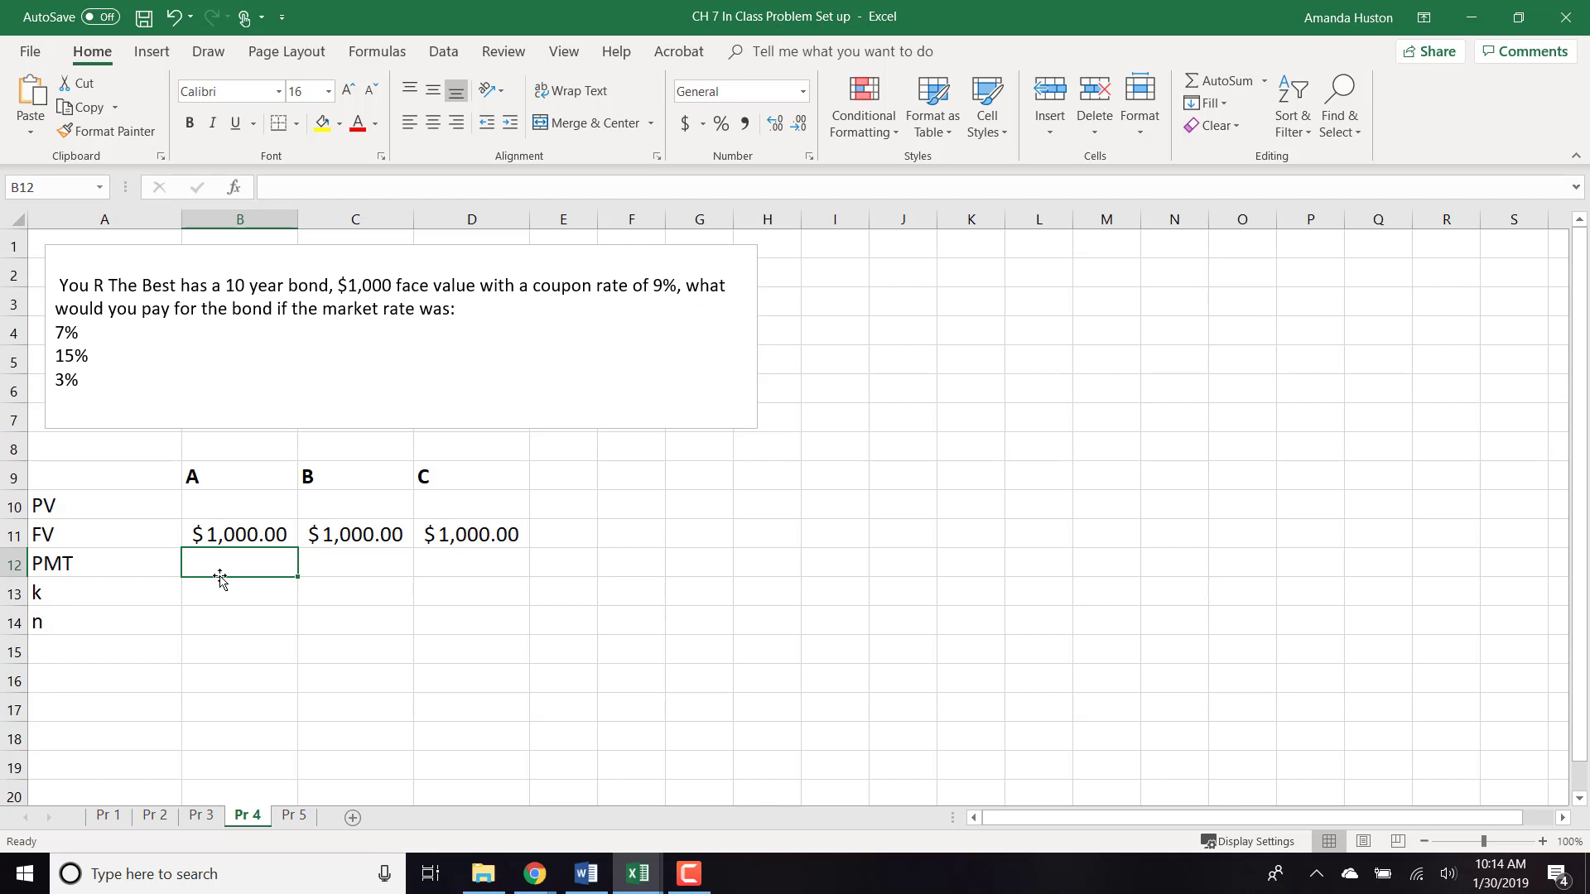
{"action": "type", "text": "="}
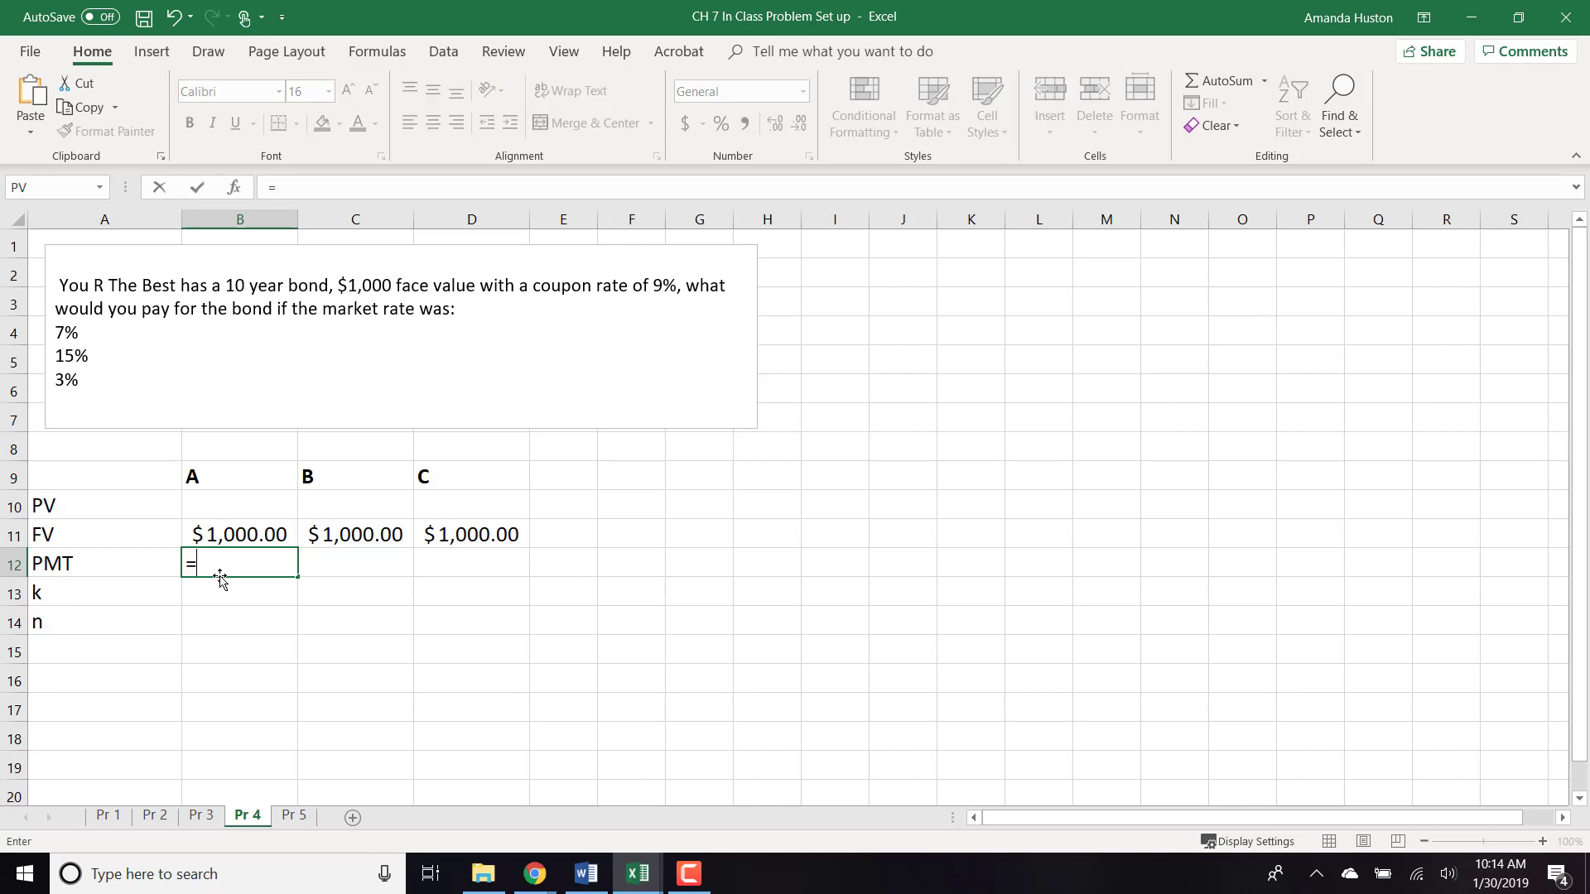
{"action": "left_click", "coordinate": [262, 525]}
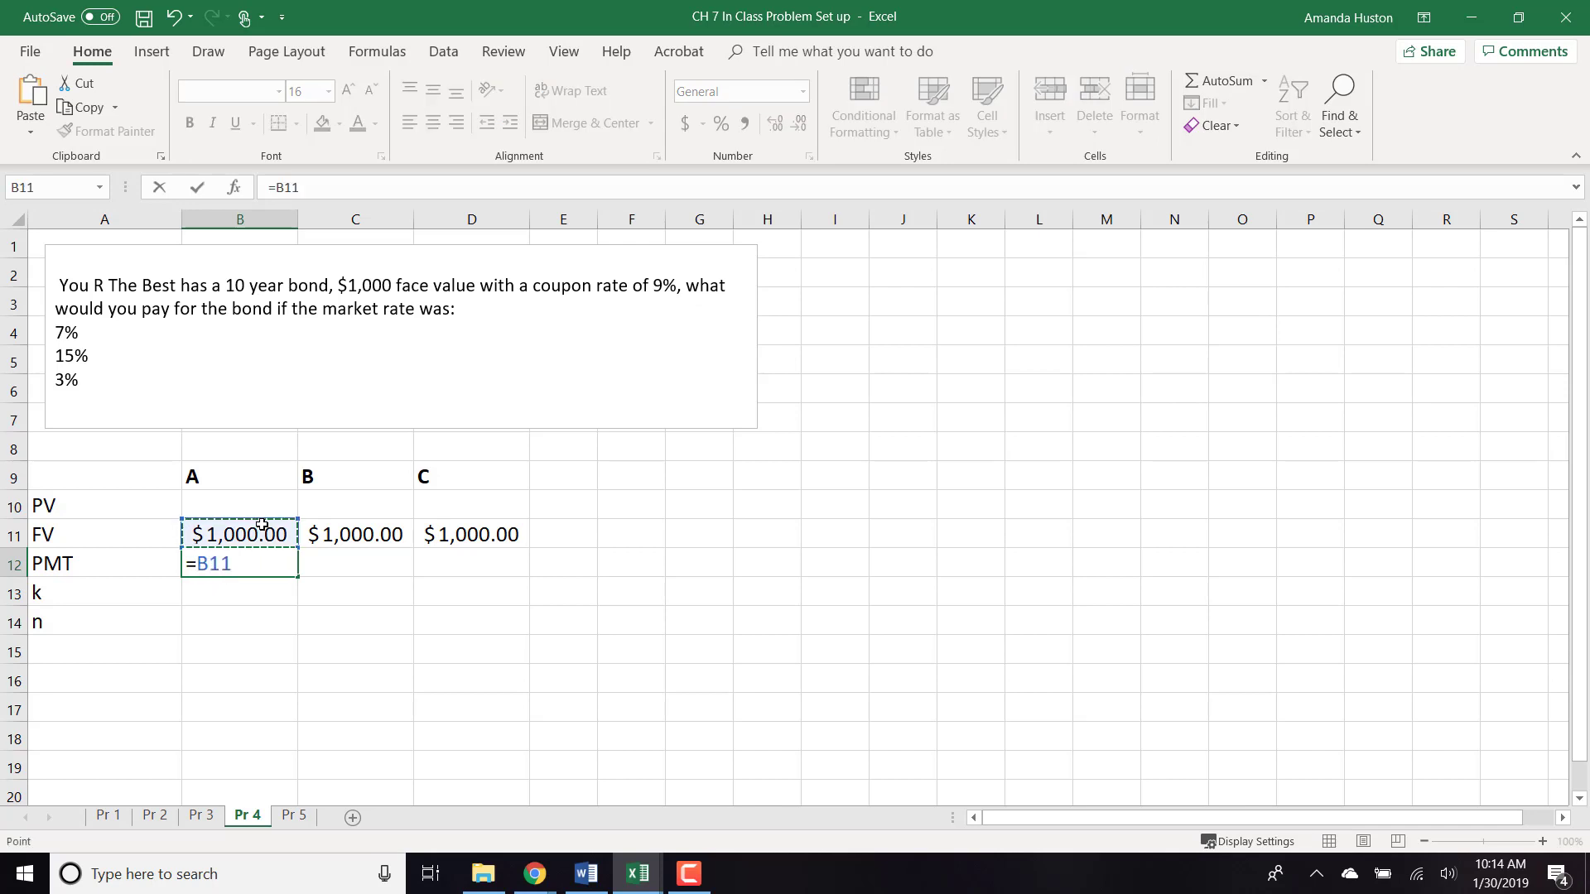
{"action": "type", "text": "9%"}
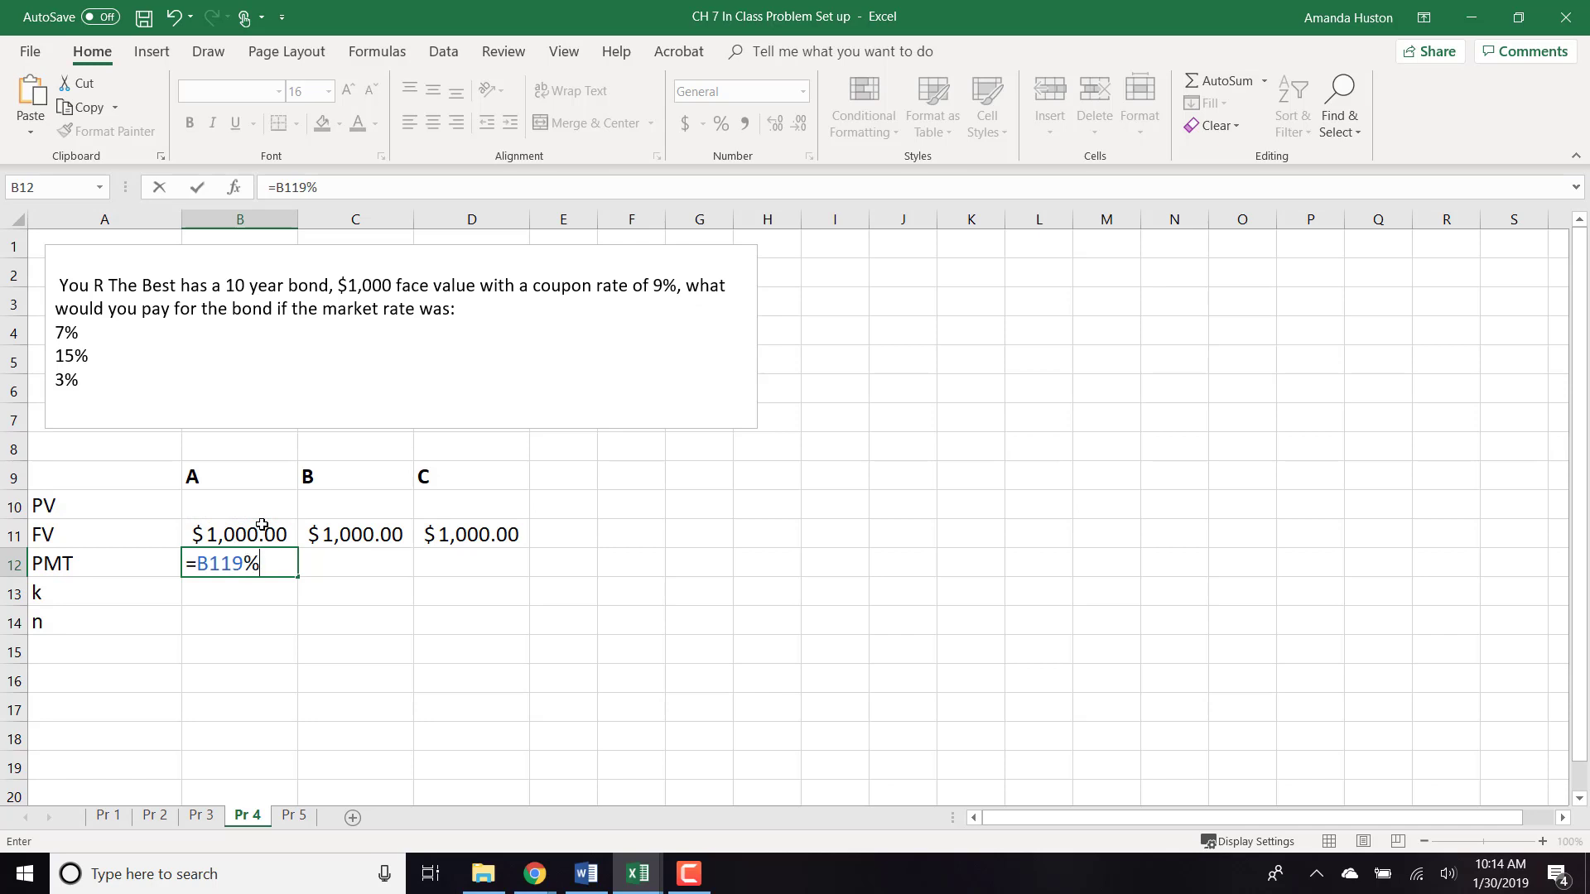
{"action": "key", "text": "BackSpace"}
{"action": "key", "text": "BackSpace"}
{"action": "key", "text": "BackSpace"}
{"action": "key", "text": "BackSpace"}
{"action": "key", "text": "BackSpace"}
{"action": "key", "text": "BackSpace"}
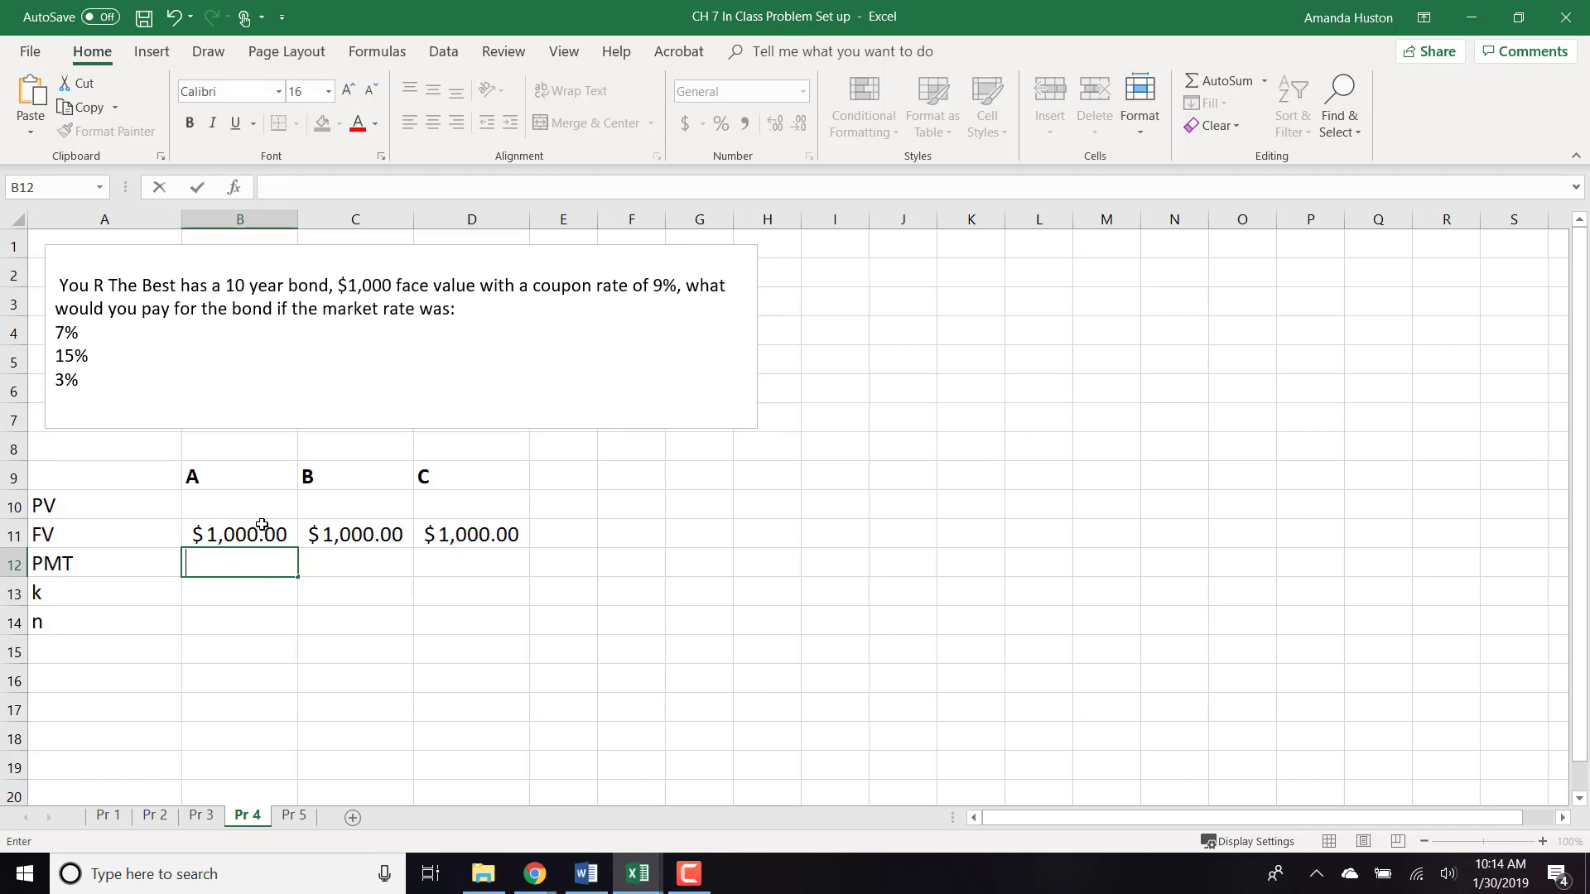
- Calculate case A's semiannual coupon payment in B12 with the formula =(B11*.09)/2
{"action": "type", "text": "="}
{"action": "left_click", "coordinate": [262, 524]}
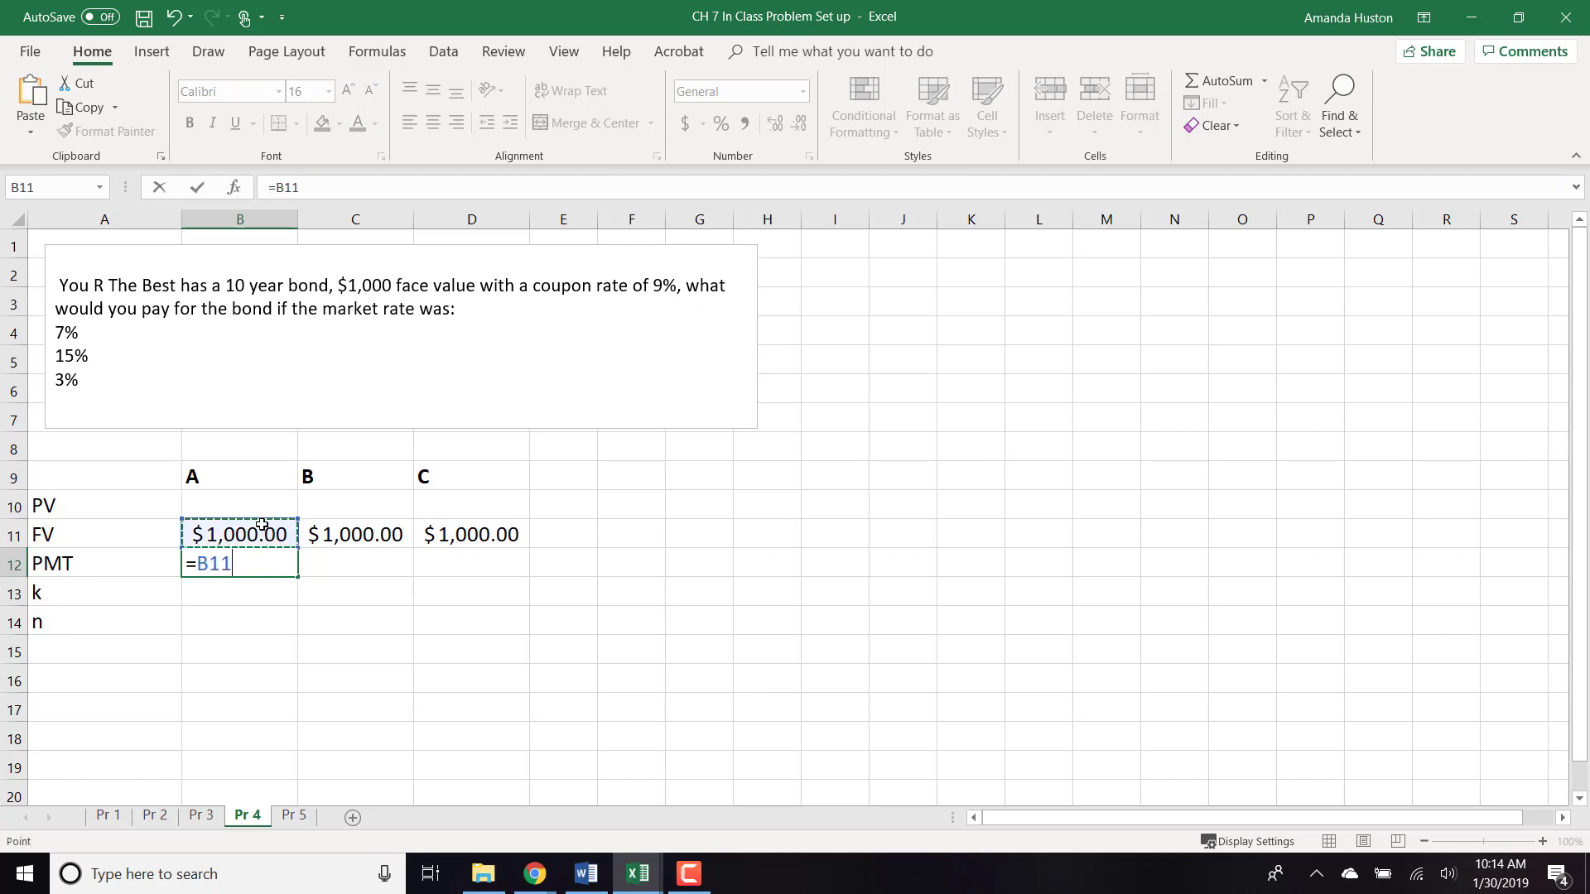
{"action": "type", "text": "*.09"}
{"action": "scroll", "coordinate": [262, 525], "scroll_direction": "down", "scroll_amount": 1}
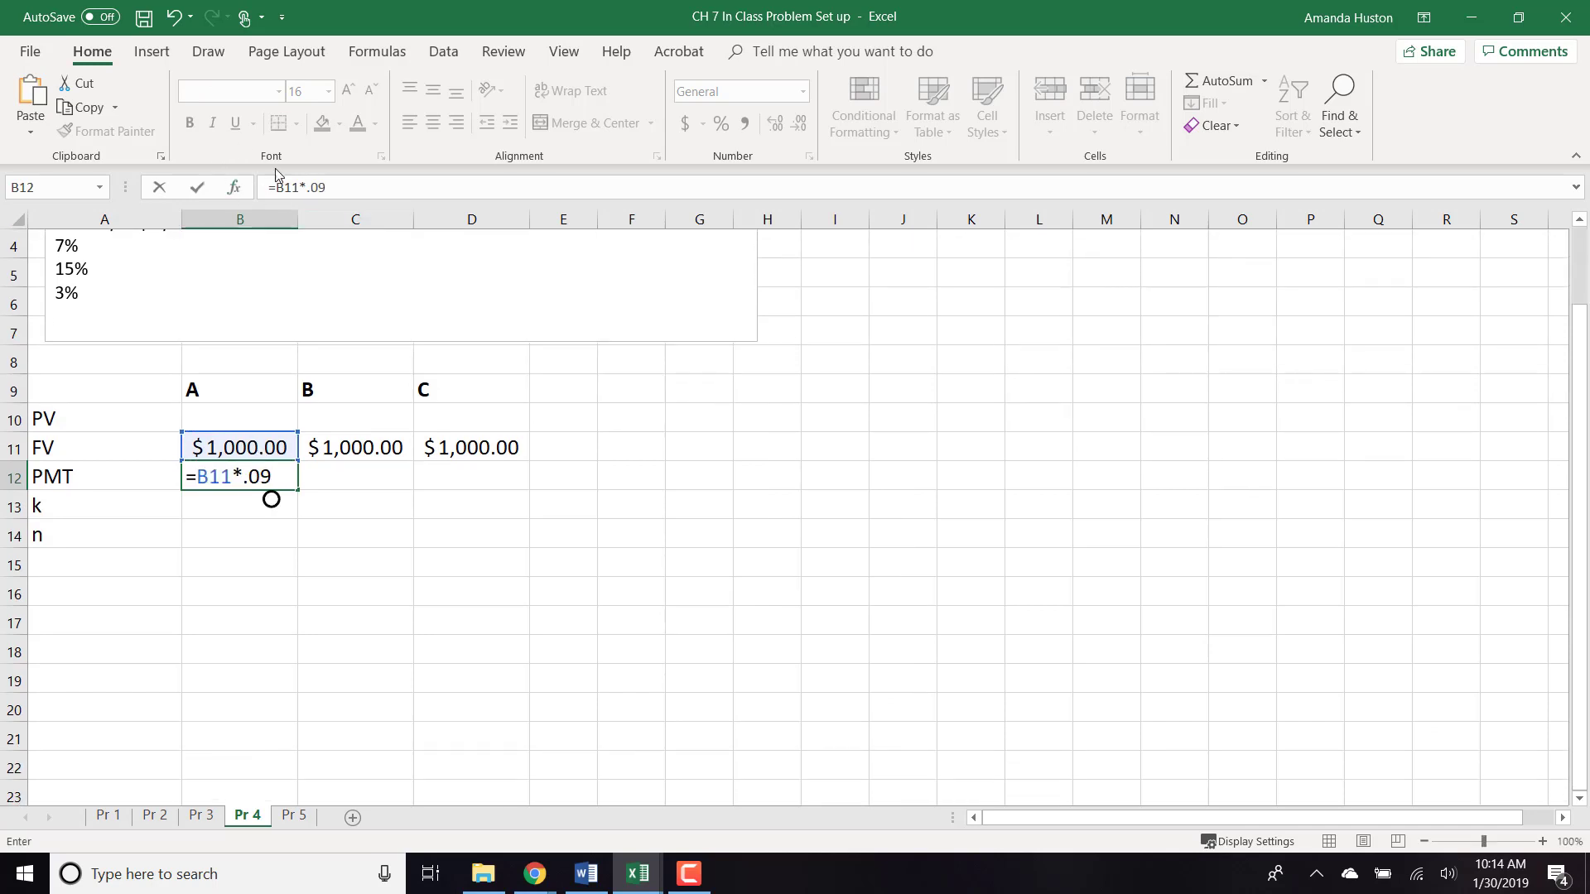
{"action": "left_click", "coordinate": [281, 183]}
{"action": "type", "text": "("}
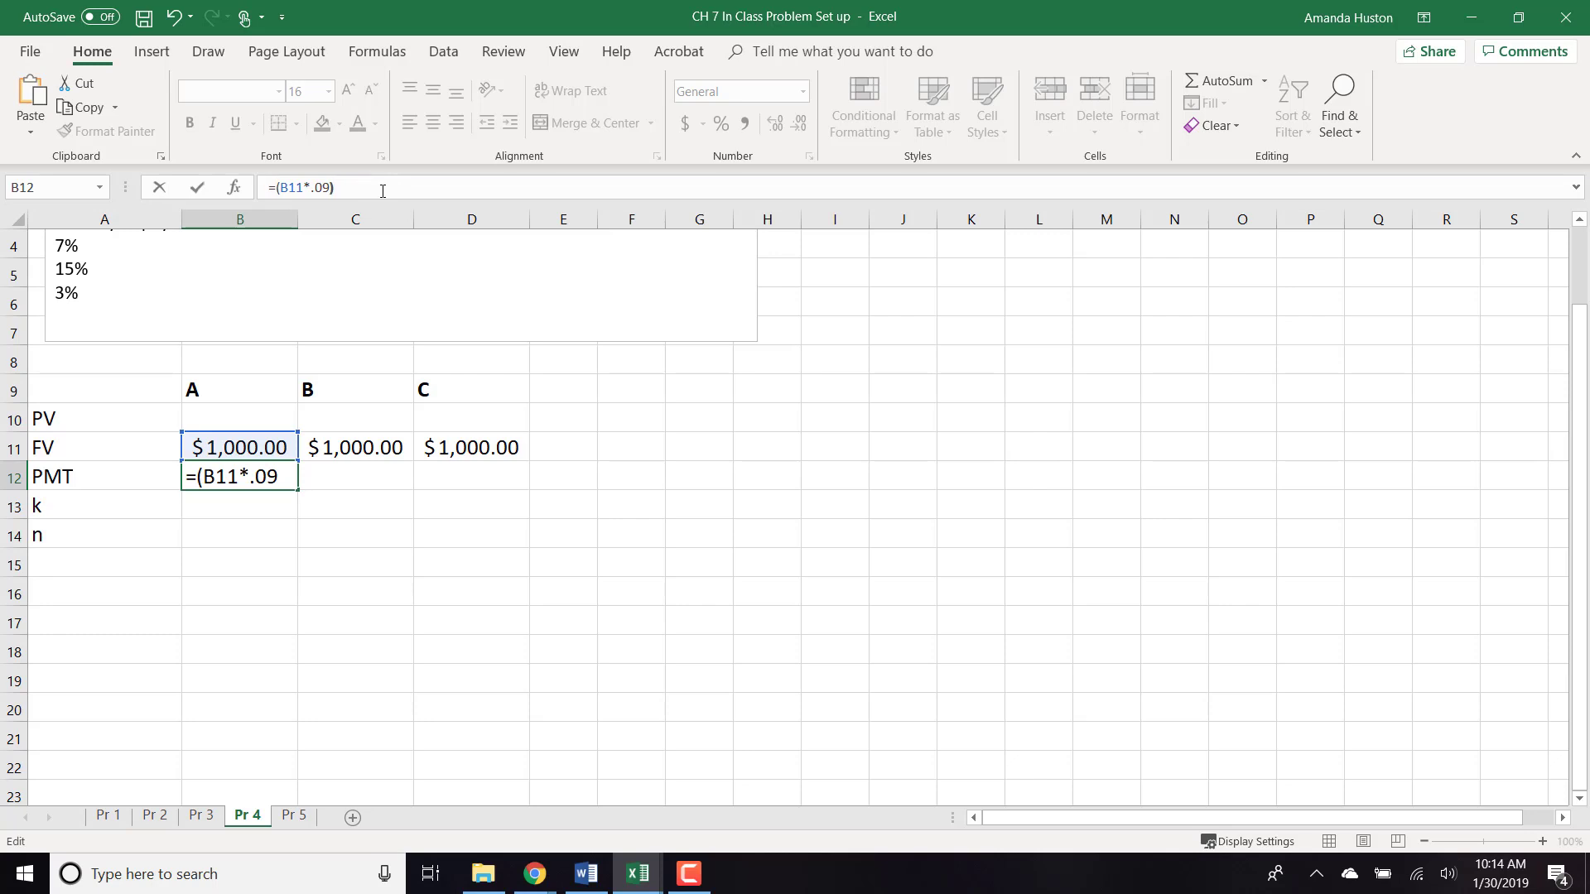
{"action": "type", "text": ")/2"}
{"action": "key", "text": "Tab"}
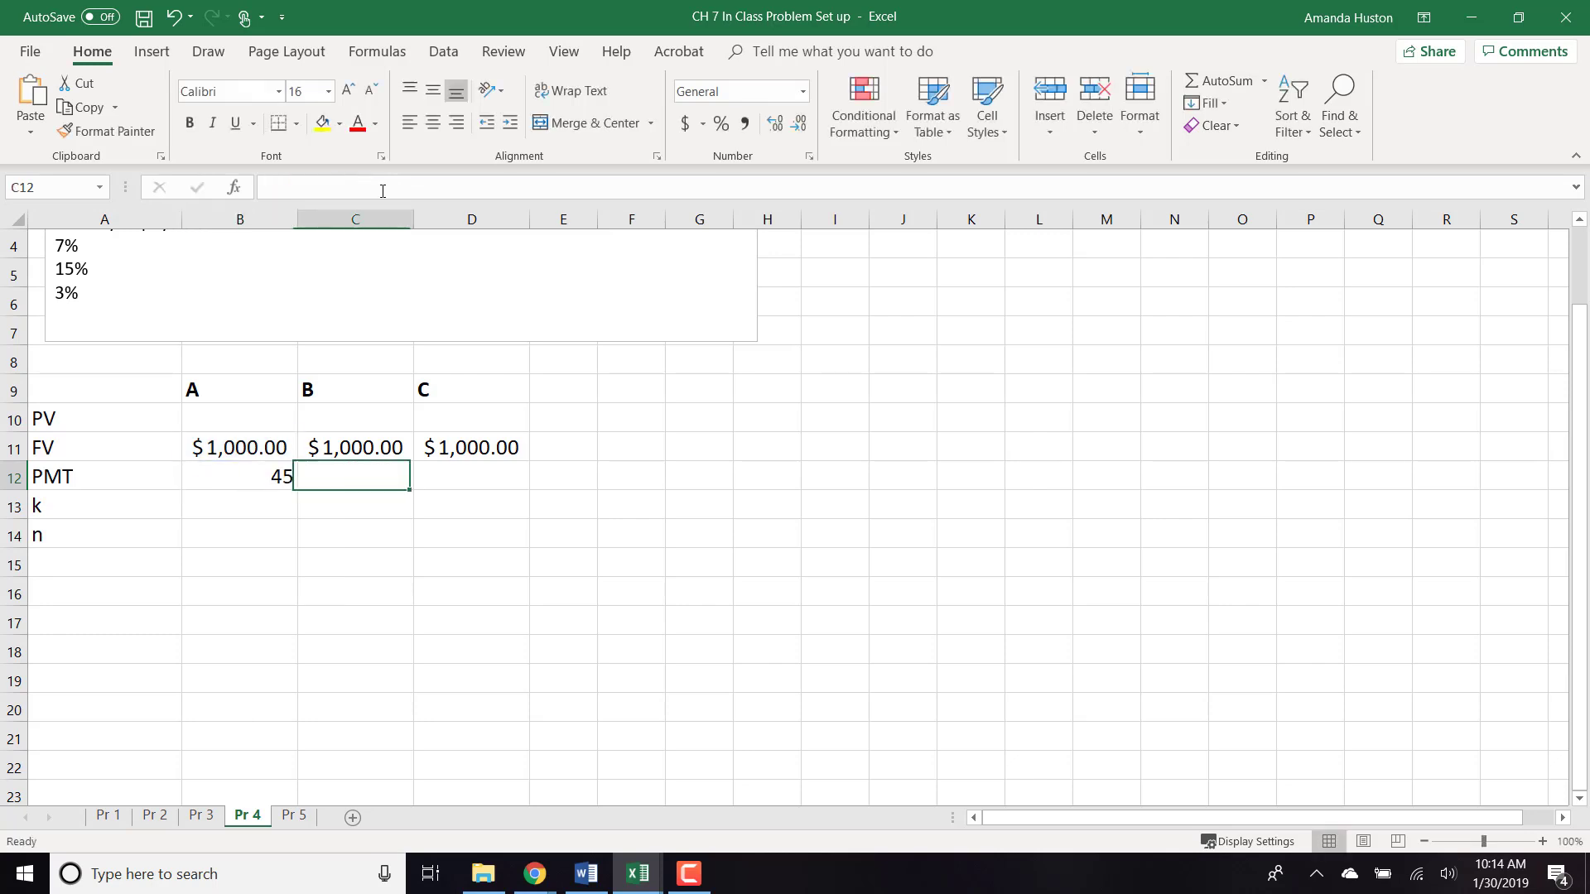
{"action": "left_click", "coordinate": [266, 460]}
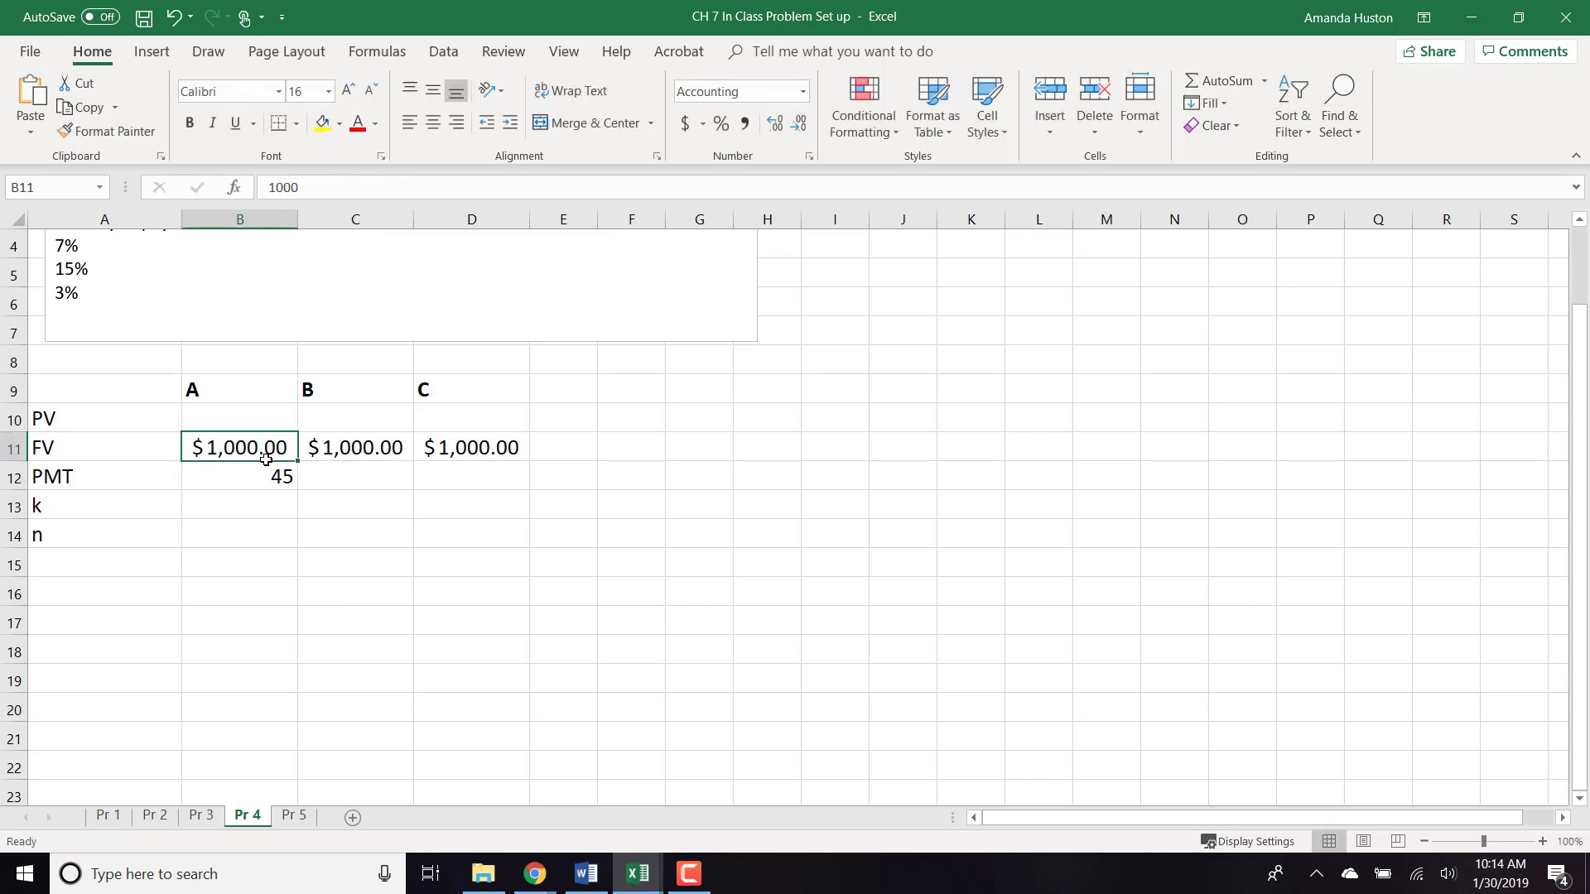
{"action": "left_click", "coordinate": [265, 488]}
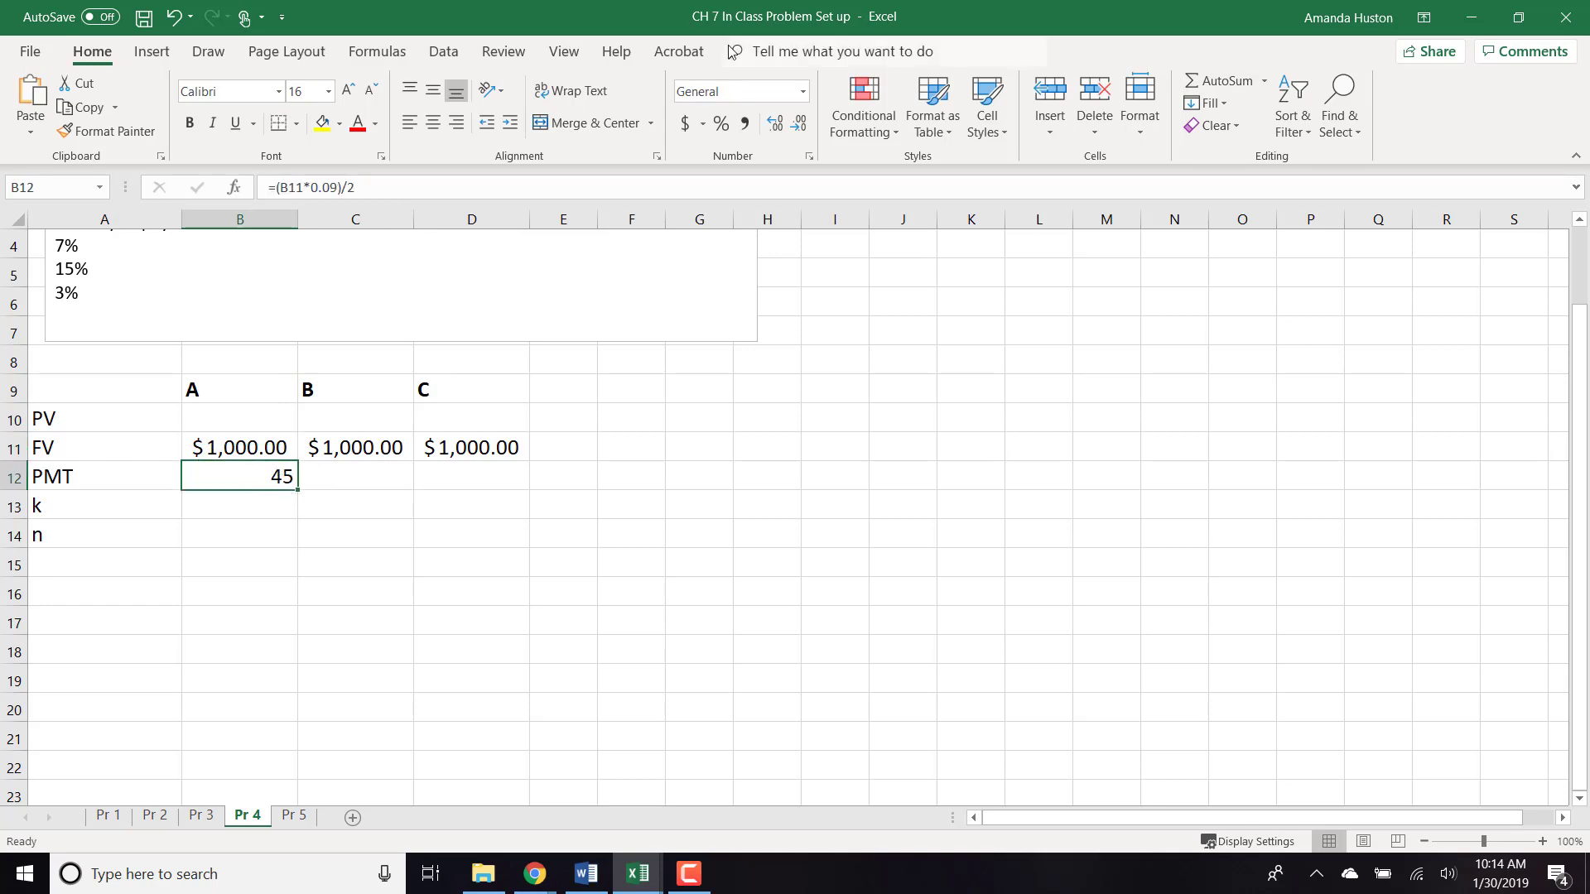
- Apply the dollar number format to B12 and clear its payment formula
{"action": "left_click", "coordinate": [686, 124]}
{"action": "key", "text": "Delete"}
{"action": "key", "text": "Up"}
{"action": "key", "text": "Down"}
{"action": "key", "text": "Down"}
{"action": "key", "text": "Down"}
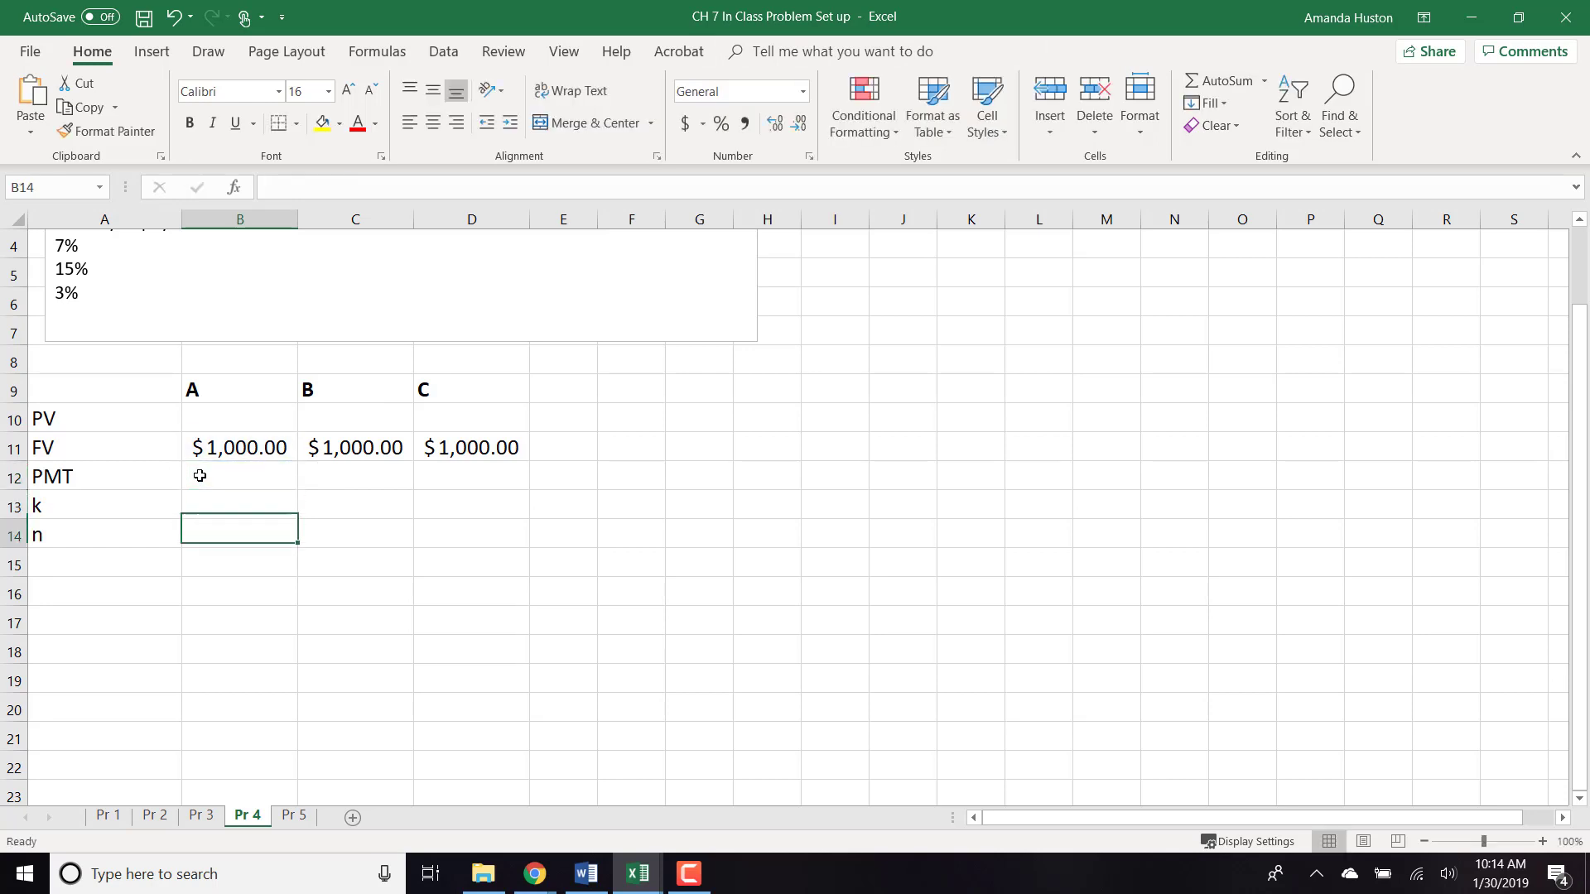
- Label A16 as Coupon Rate and enter 9% beside it in B16
{"action": "key", "text": "Down"}
{"action": "key", "text": "Down"}
{"action": "key", "text": "Left"}
{"action": "type", "text": "Coup"}
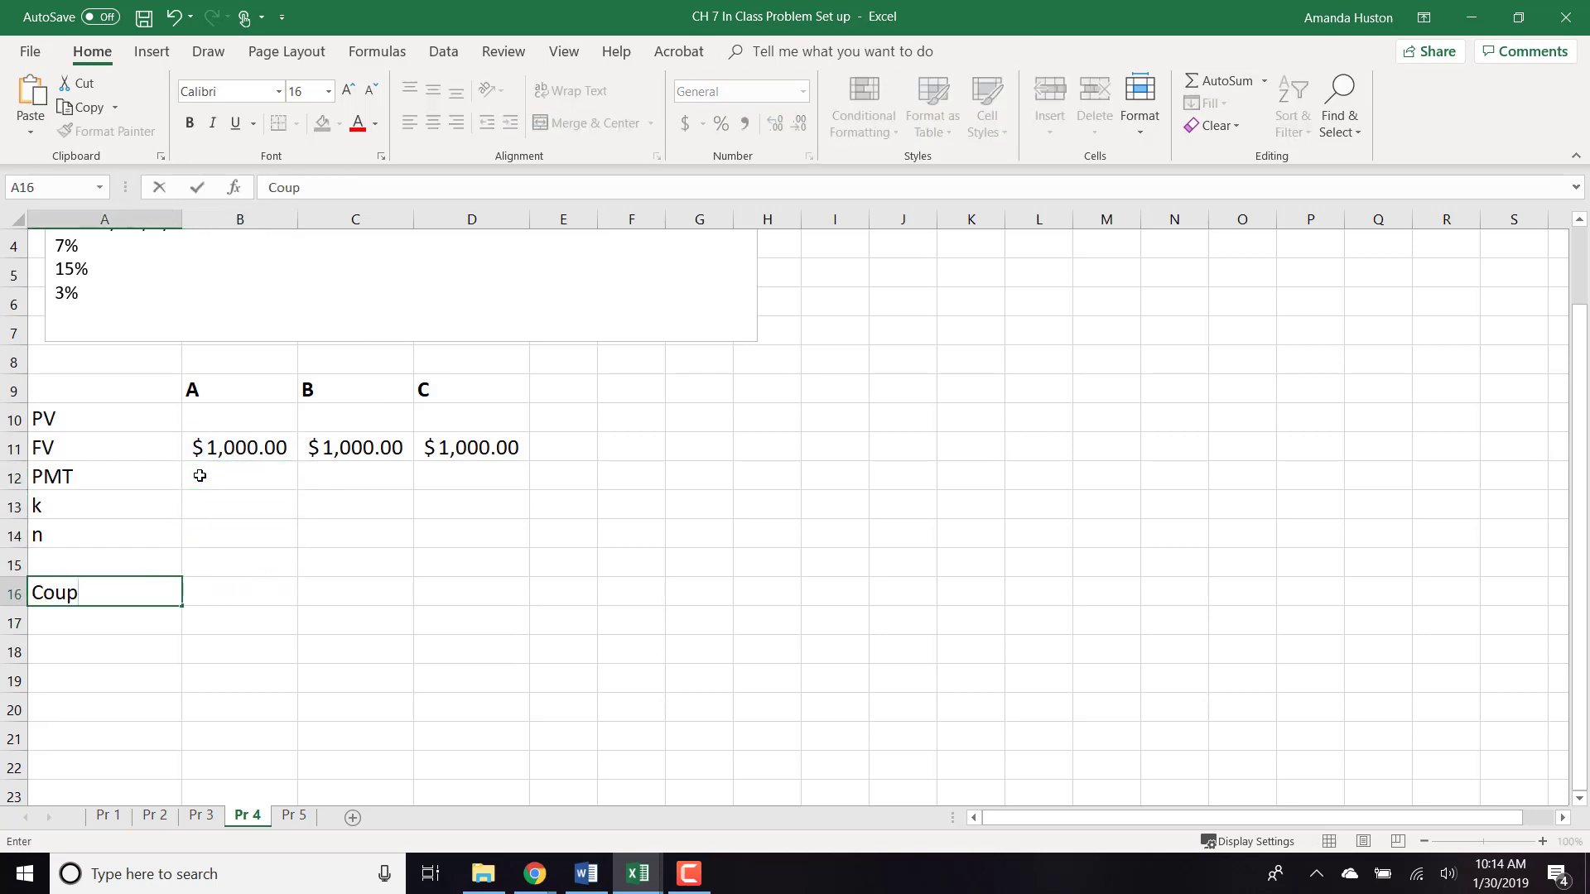
{"action": "type", "text": "on"}
{"action": "key", "text": "BackSpace"}
{"action": "type", "text": "on ate"}
{"action": "key", "text": "BackSpace"}
{"action": "type", "text": "Rate"}
{"action": "key", "text": "Tab"}
{"action": "type", "text": "9%"}
{"action": "key", "text": "Up"}
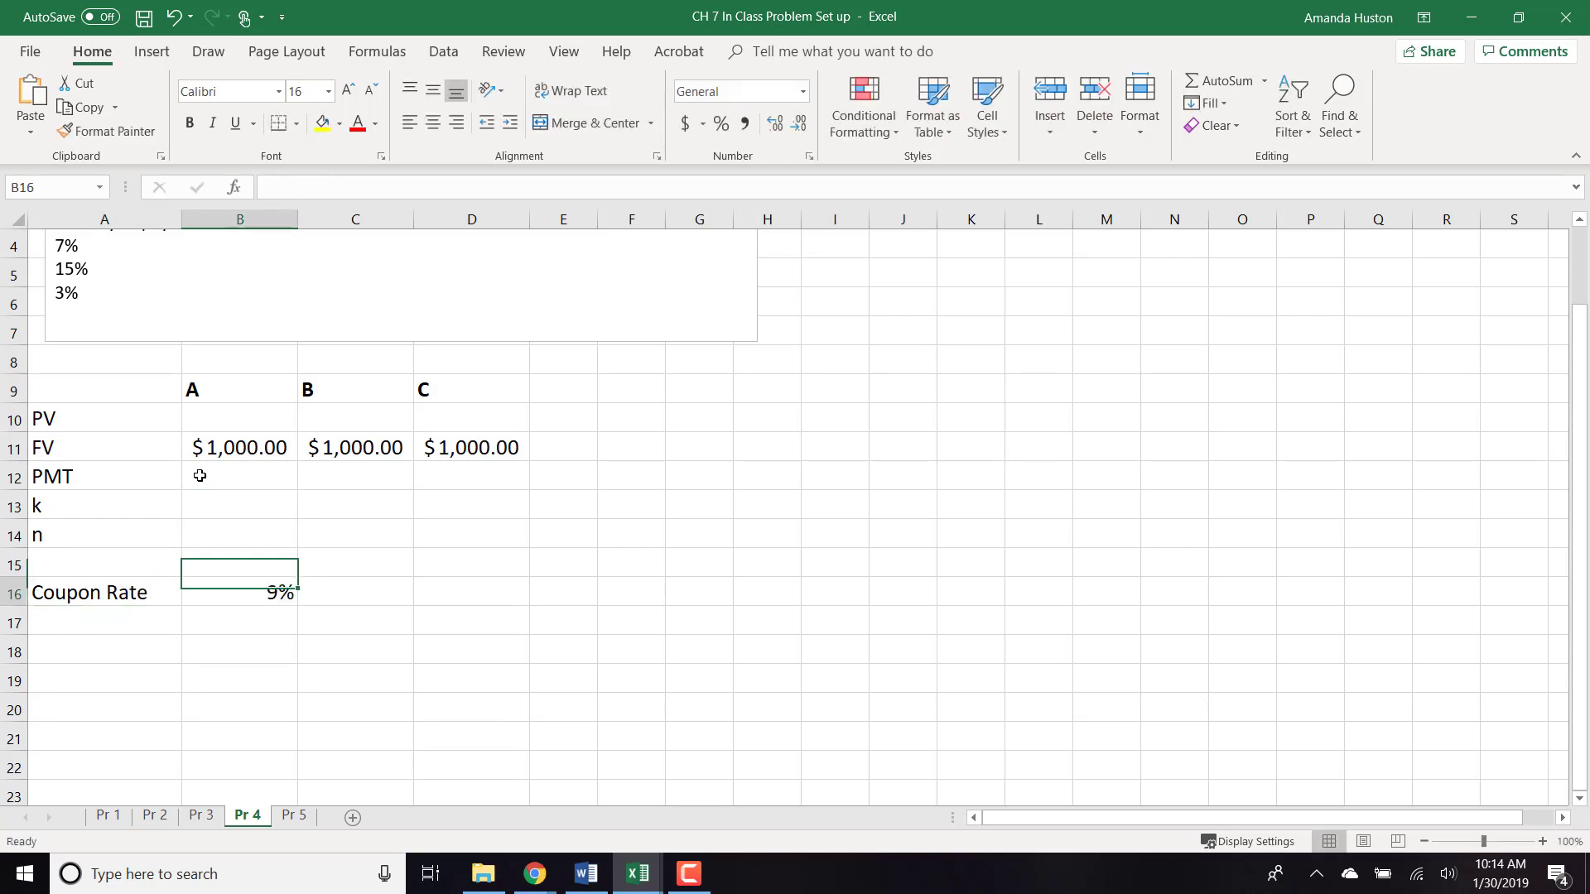
- Label A17 as Face Value and enter 1000 in B17, formatted as a dollar amount
{"action": "key", "text": "Down"}
{"action": "key", "text": "Left"}
{"action": "key", "text": "Down"}
{"action": "type", "text": "Face"}
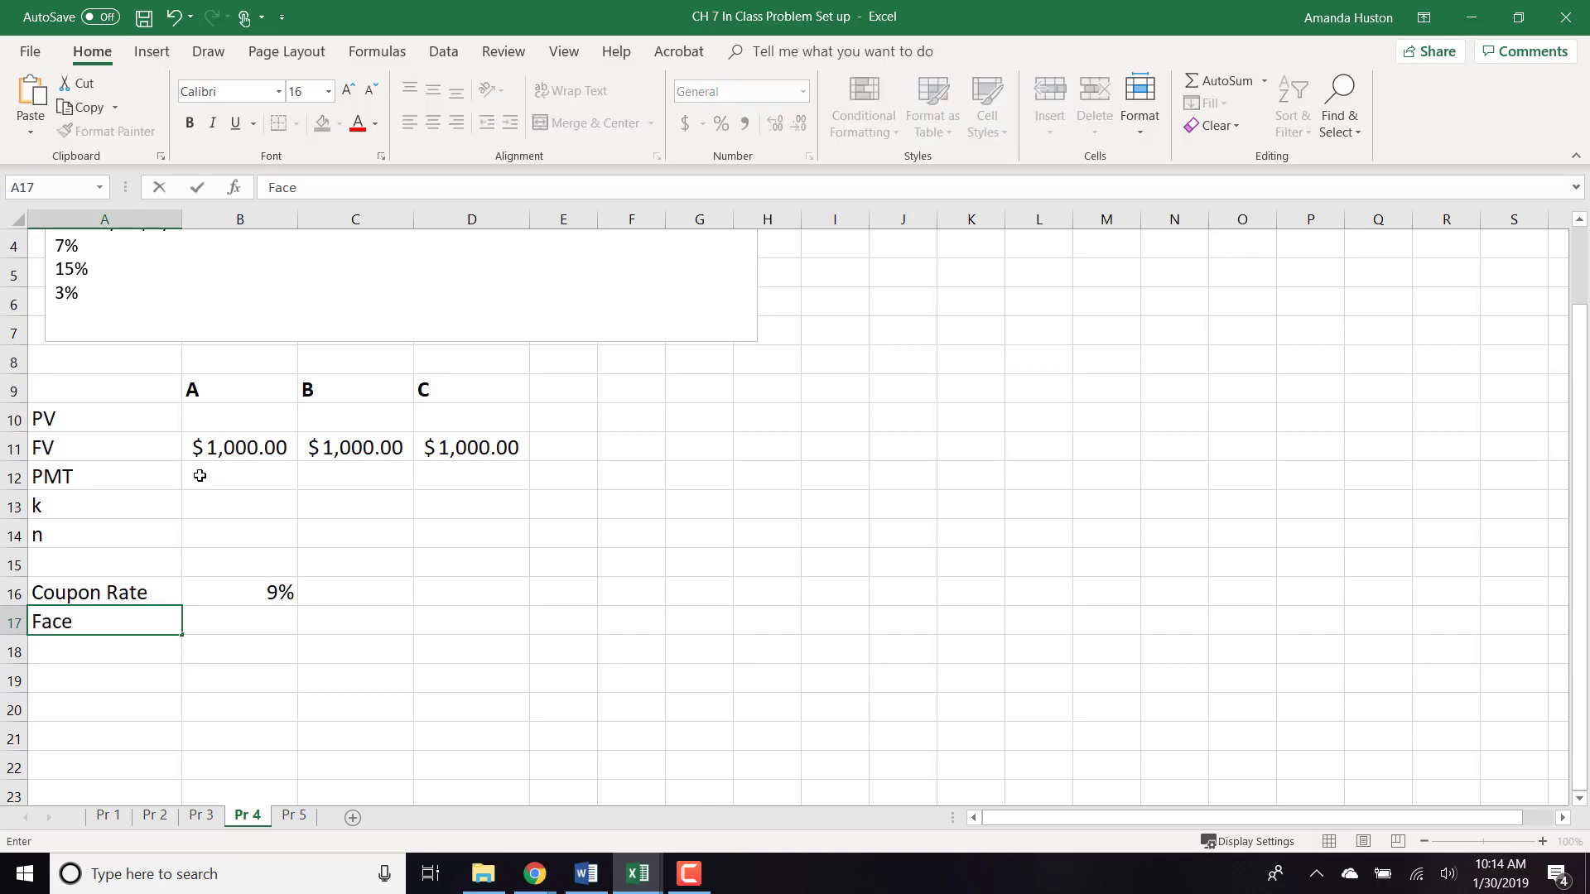
{"action": "type", "text": " F"}
{"action": "key", "text": "BackSpace"}
{"action": "type", "text": "Value"}
{"action": "key", "text": "Tab"}
{"action": "type", "text": "1000"}
{"action": "key", "text": "Return"}
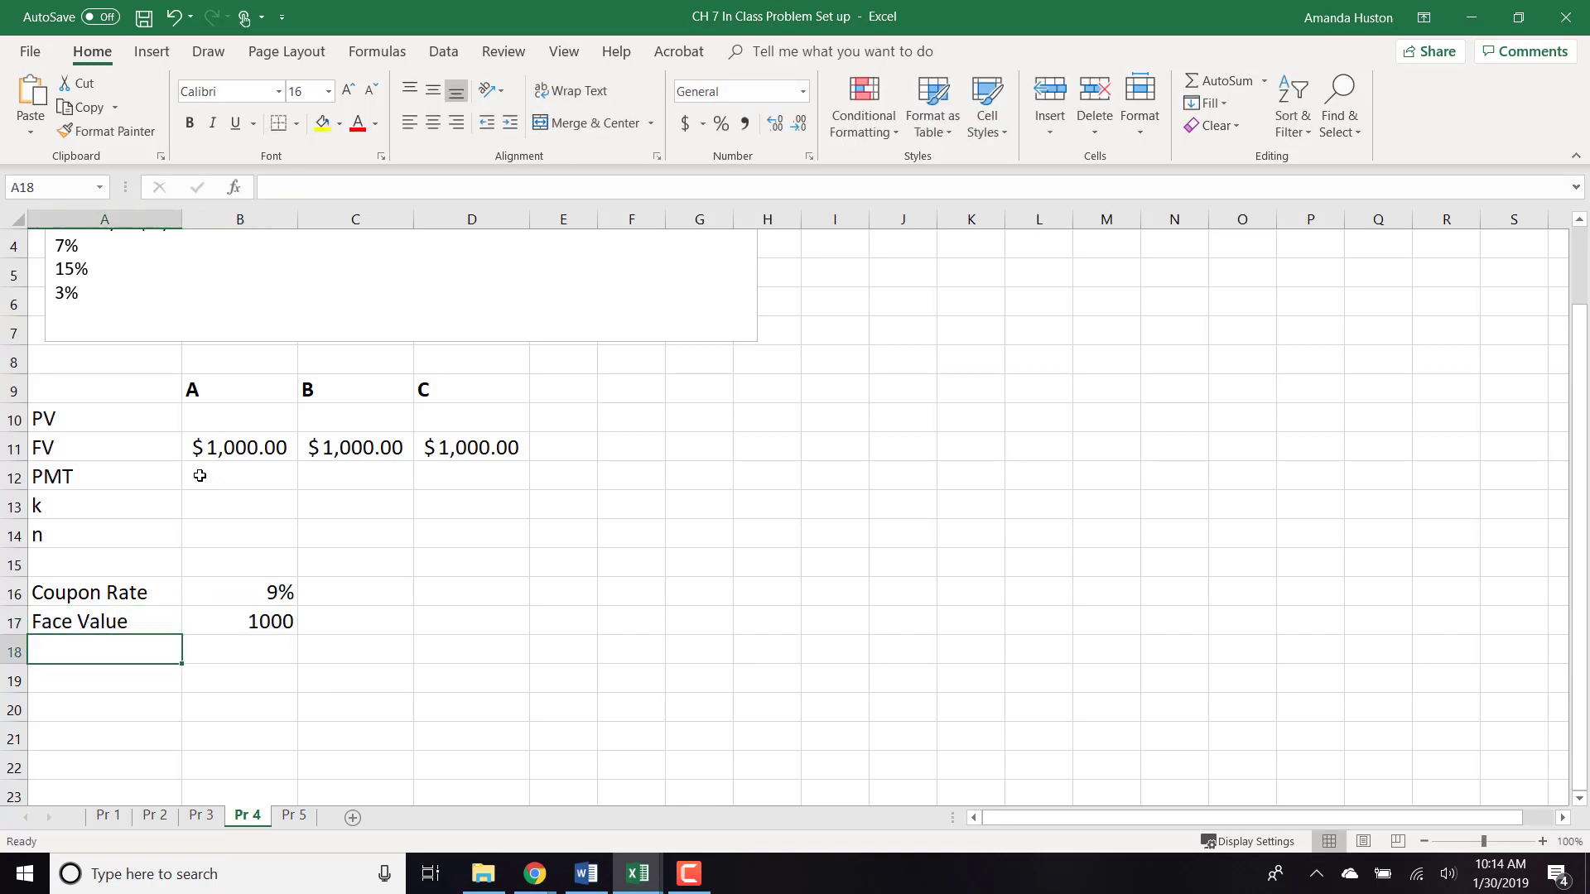
{"action": "key", "text": "Right"}
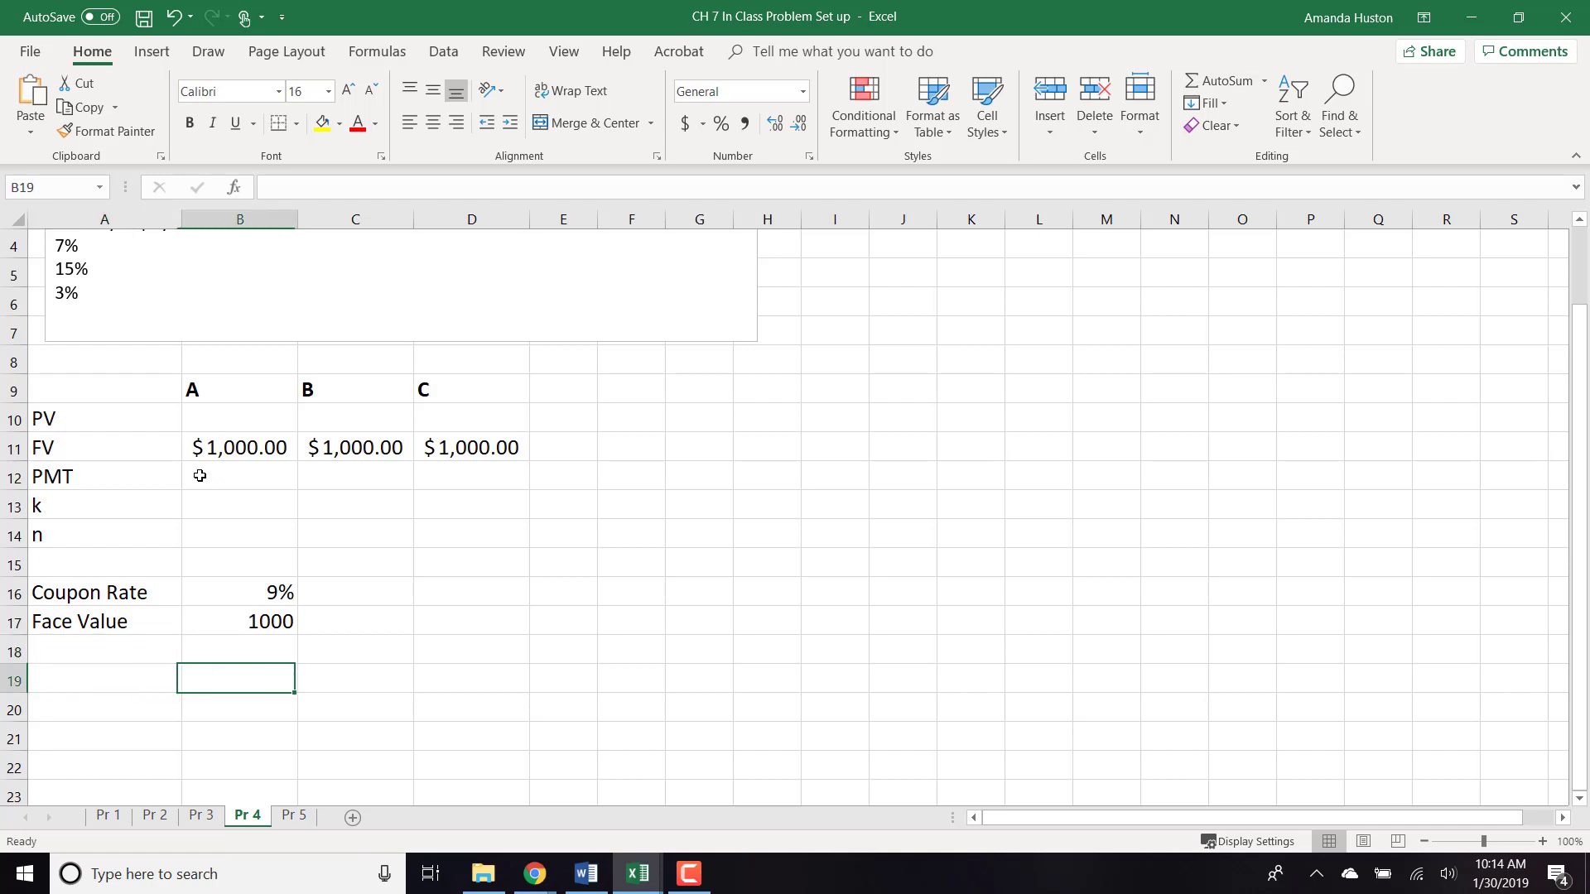
{"action": "key", "text": "Up"}
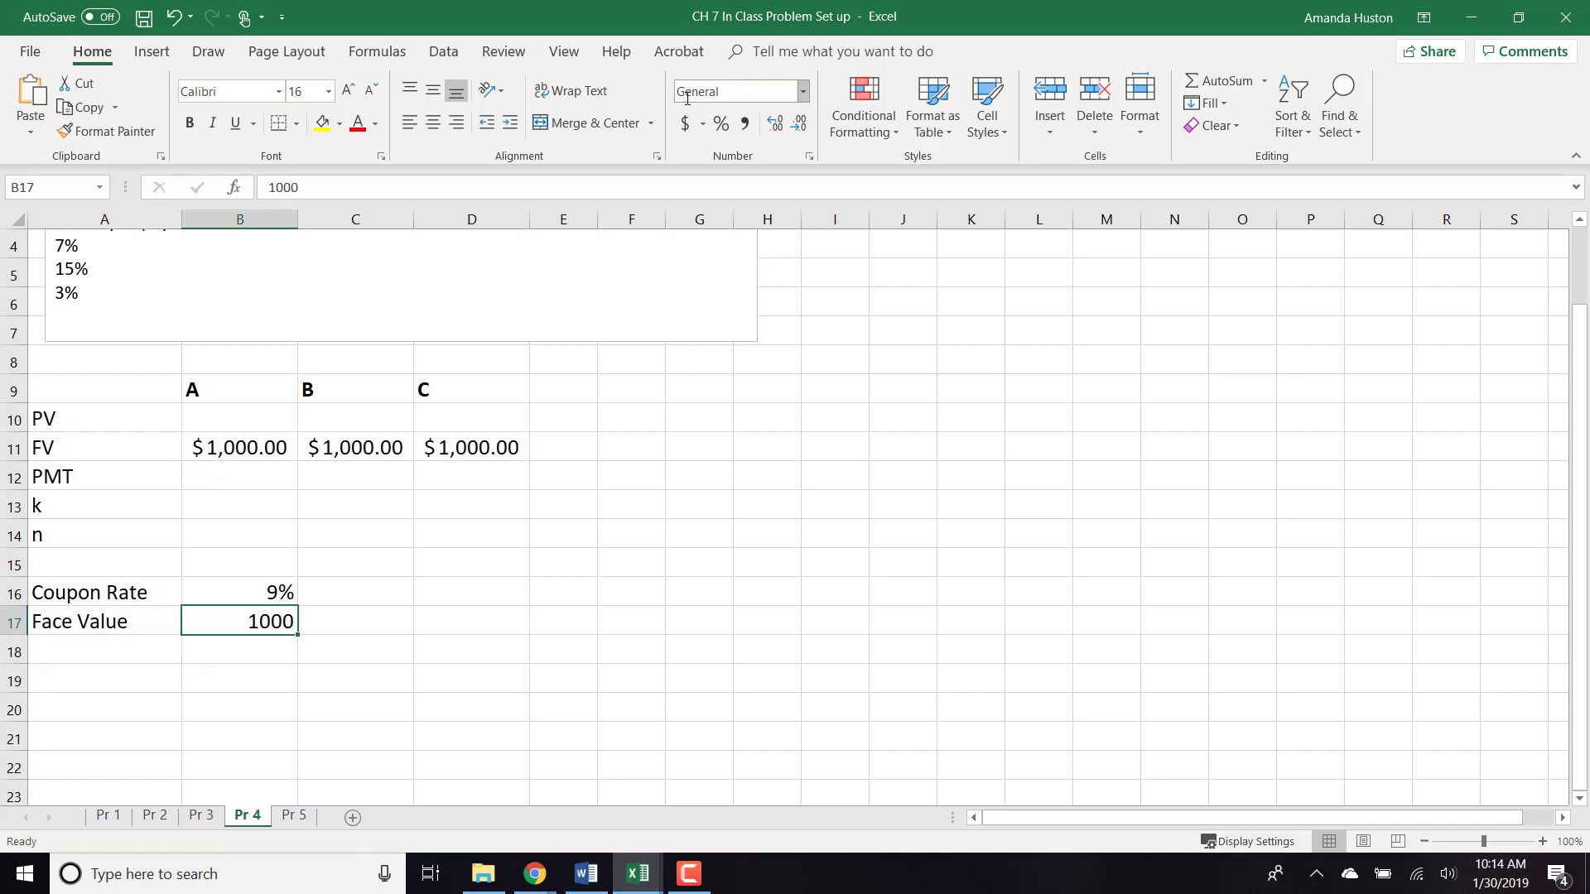
{"action": "left_click", "coordinate": [687, 126]}
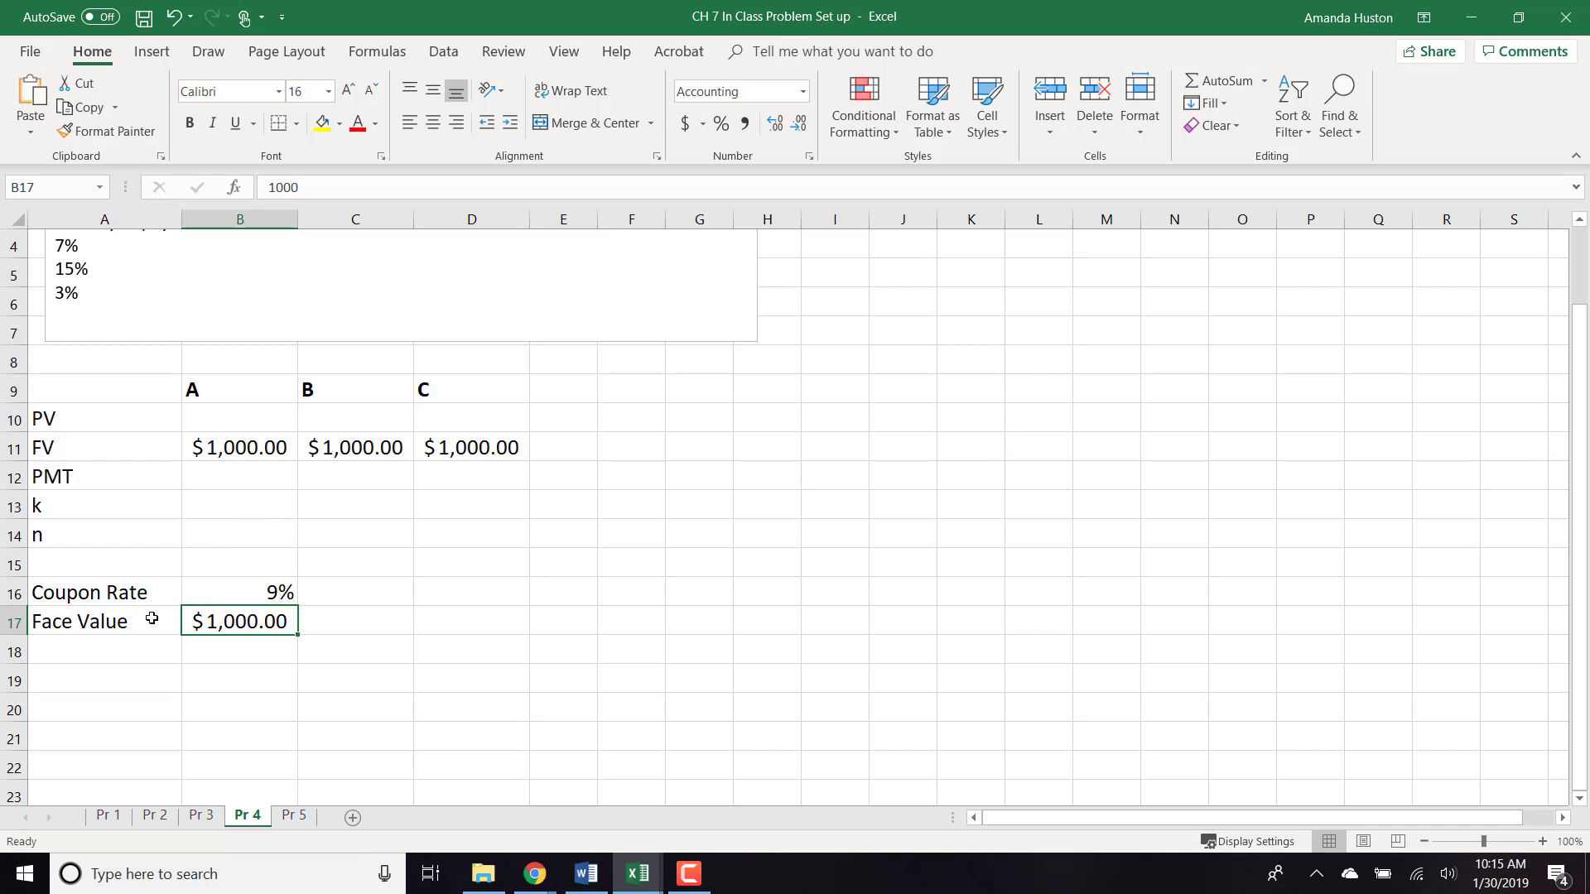
- Label A18 as Annual Interest Payment
{"action": "left_click", "coordinate": [131, 663]}
{"action": "type", "text": "An"}
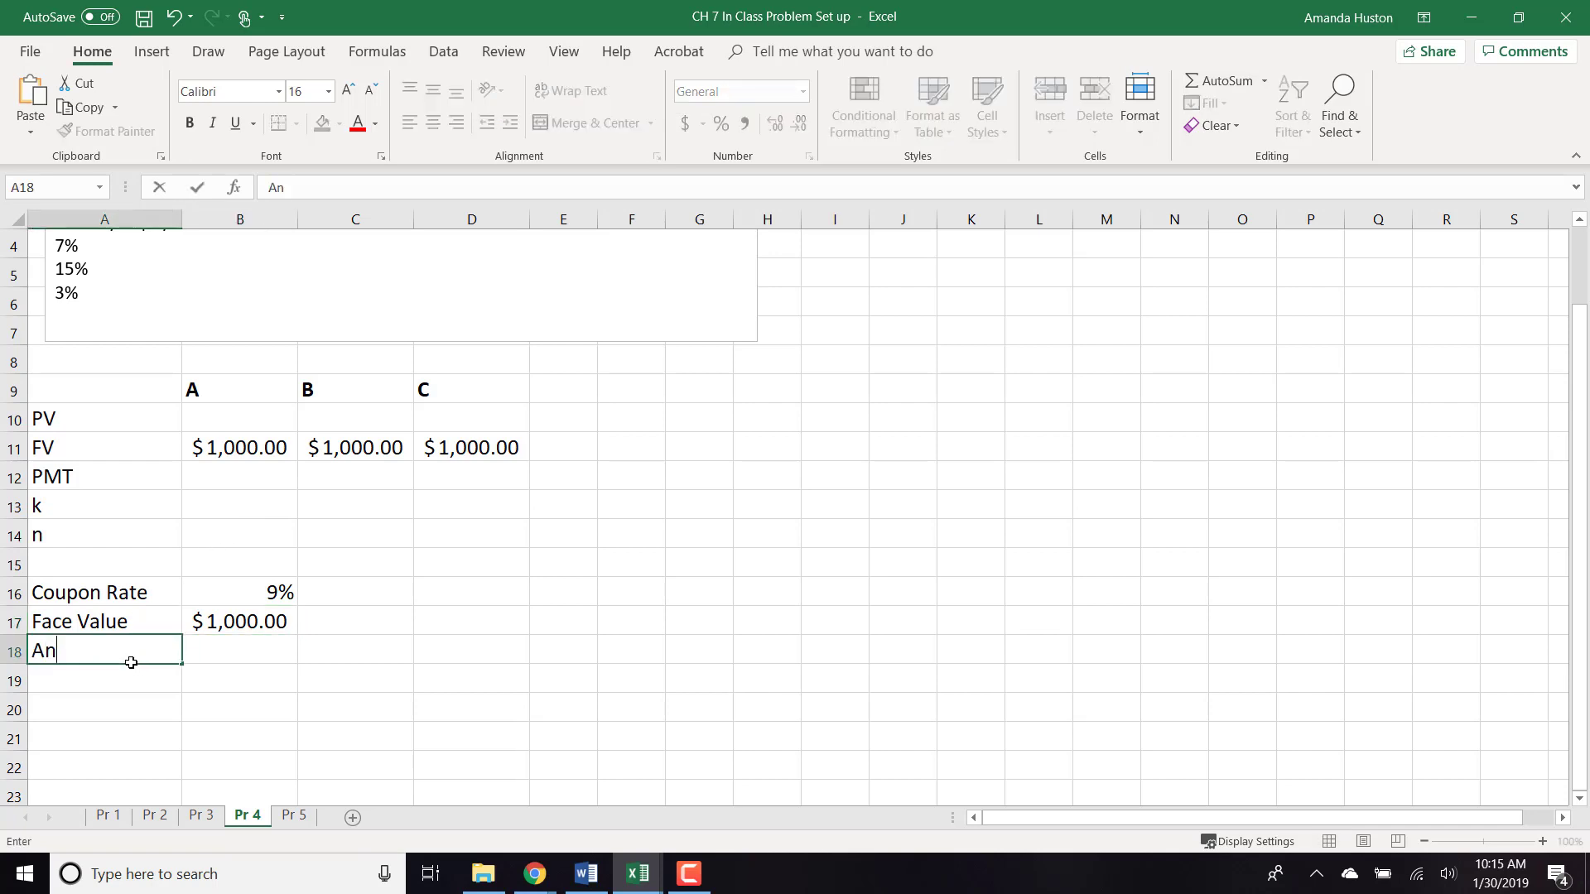
{"action": "type", "text": "nual Interes"}
{"action": "key", "text": "BackSpace"}
{"action": "key", "text": "BackSpace"}
{"action": "key", "text": "BackSpace"}
{"action": "key", "text": "BackSpace"}
{"action": "type", "text": "ter"}
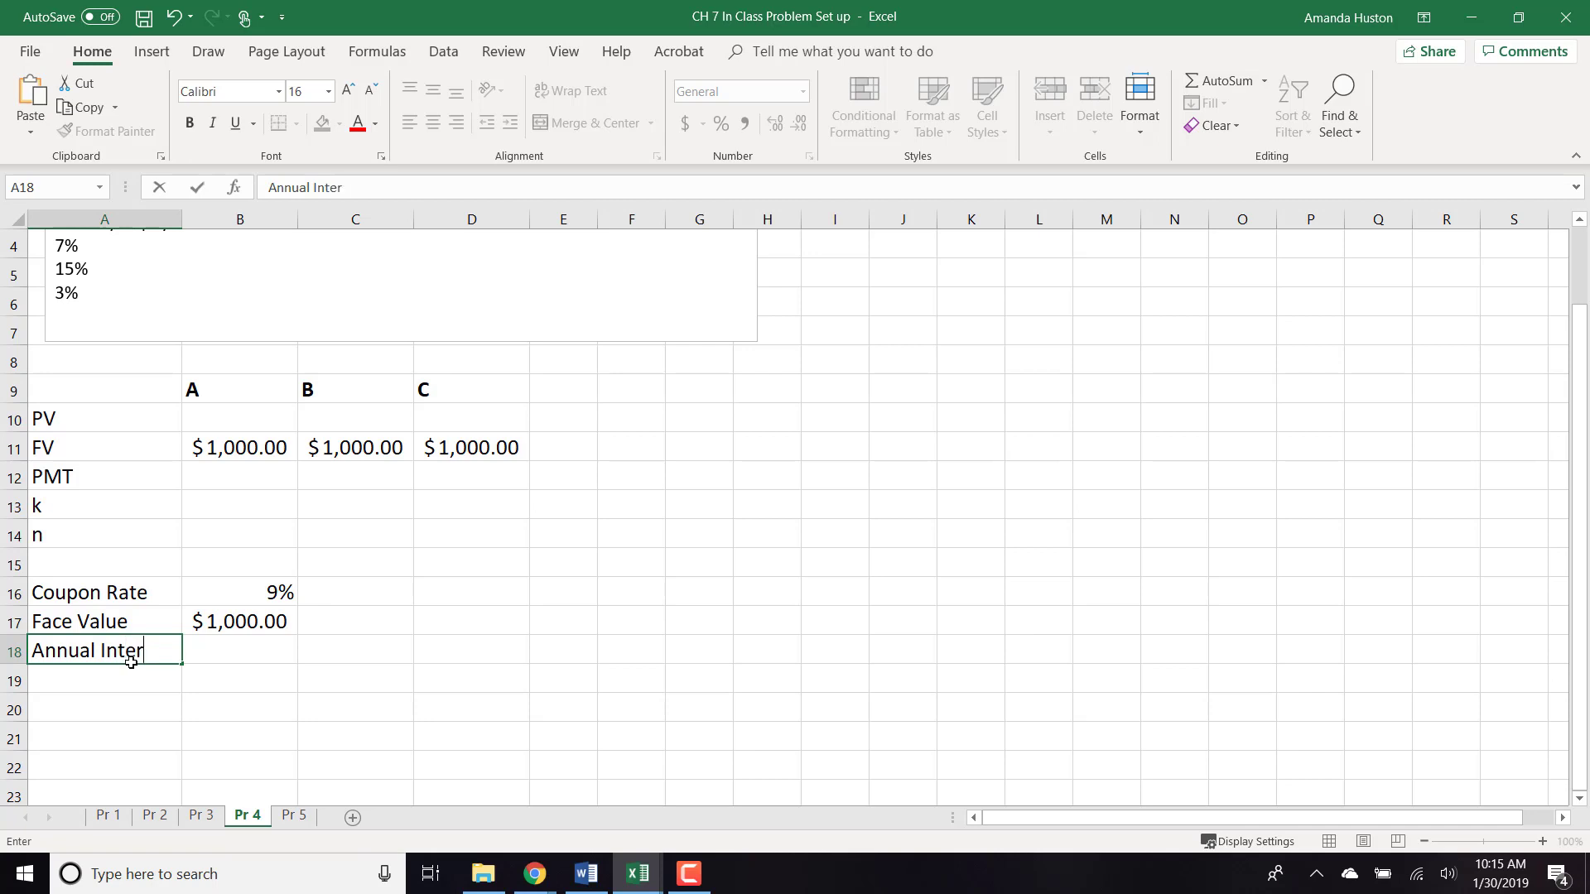
{"action": "type", "text": "est Payem"}
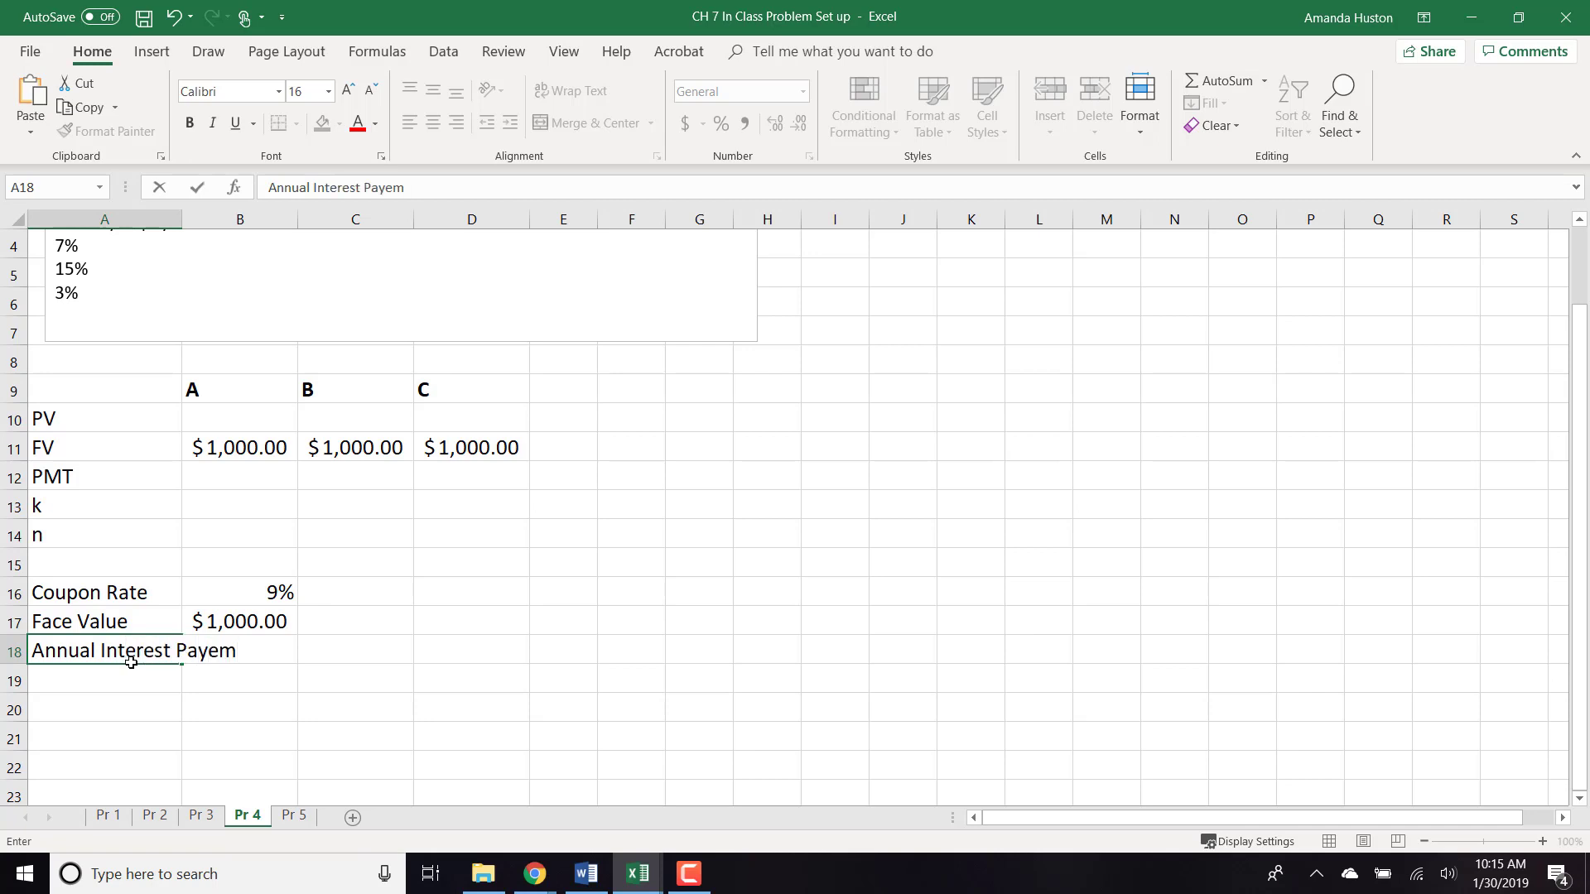
{"action": "key", "text": "BackSpace"}
{"action": "key", "text": "BackSpace"}
{"action": "type", "text": "ment"}
- Calculate the annual interest in B18 by multiplying coupon rate by face value with =B16*B17
{"action": "key", "text": "Tab"}
{"action": "type", "text": "="}
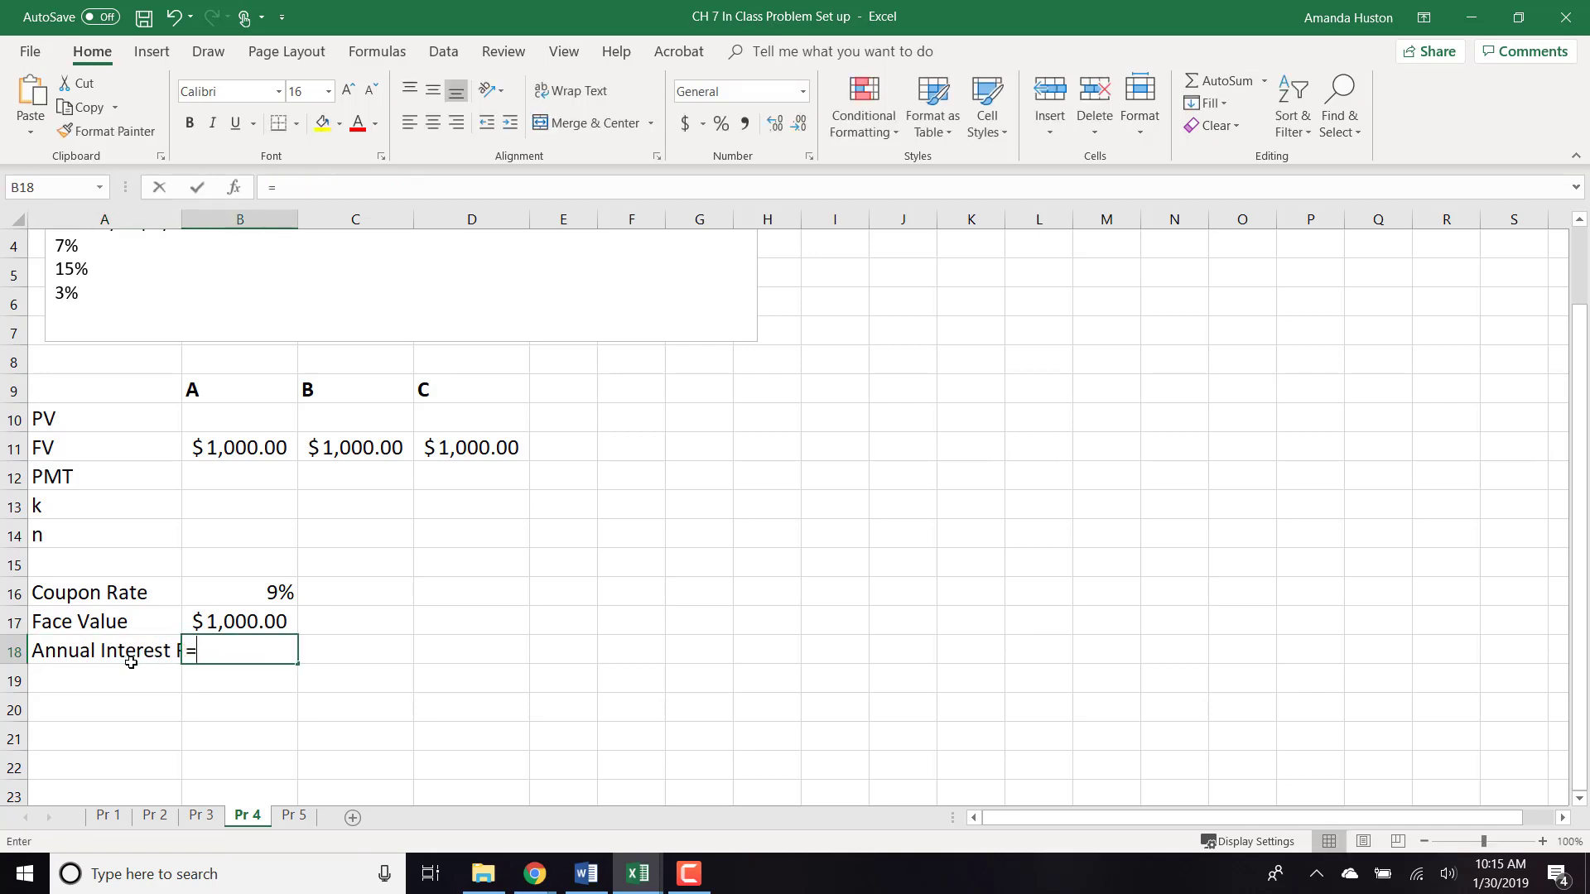
{"action": "left_click", "coordinate": [220, 603]}
{"action": "type", "text": "*"}
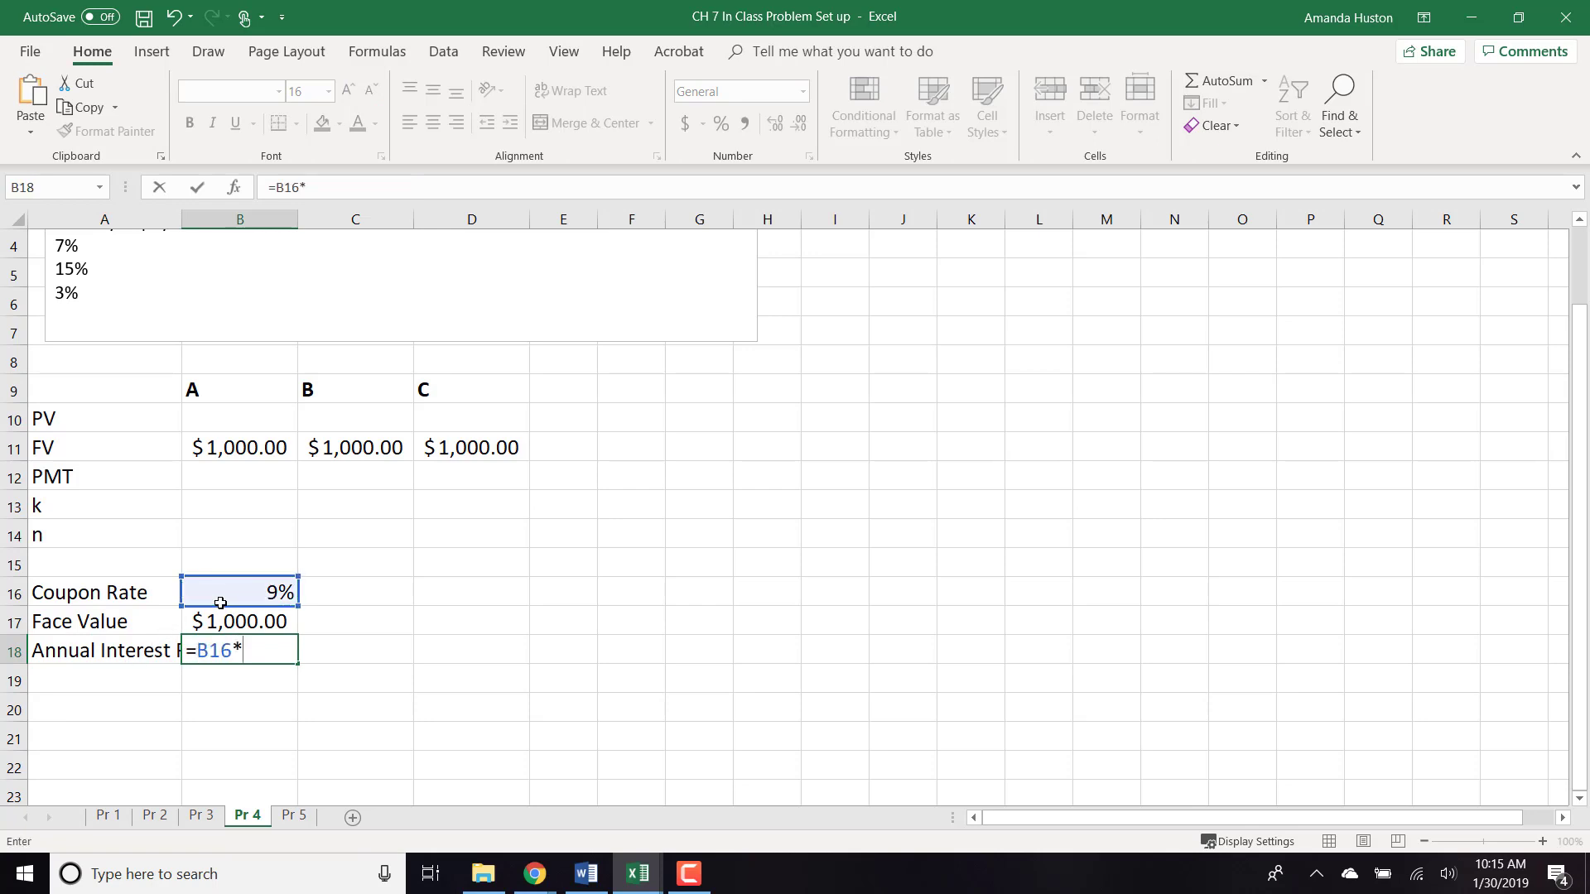
{"action": "left_click", "coordinate": [233, 621]}
{"action": "key", "text": "Return"}
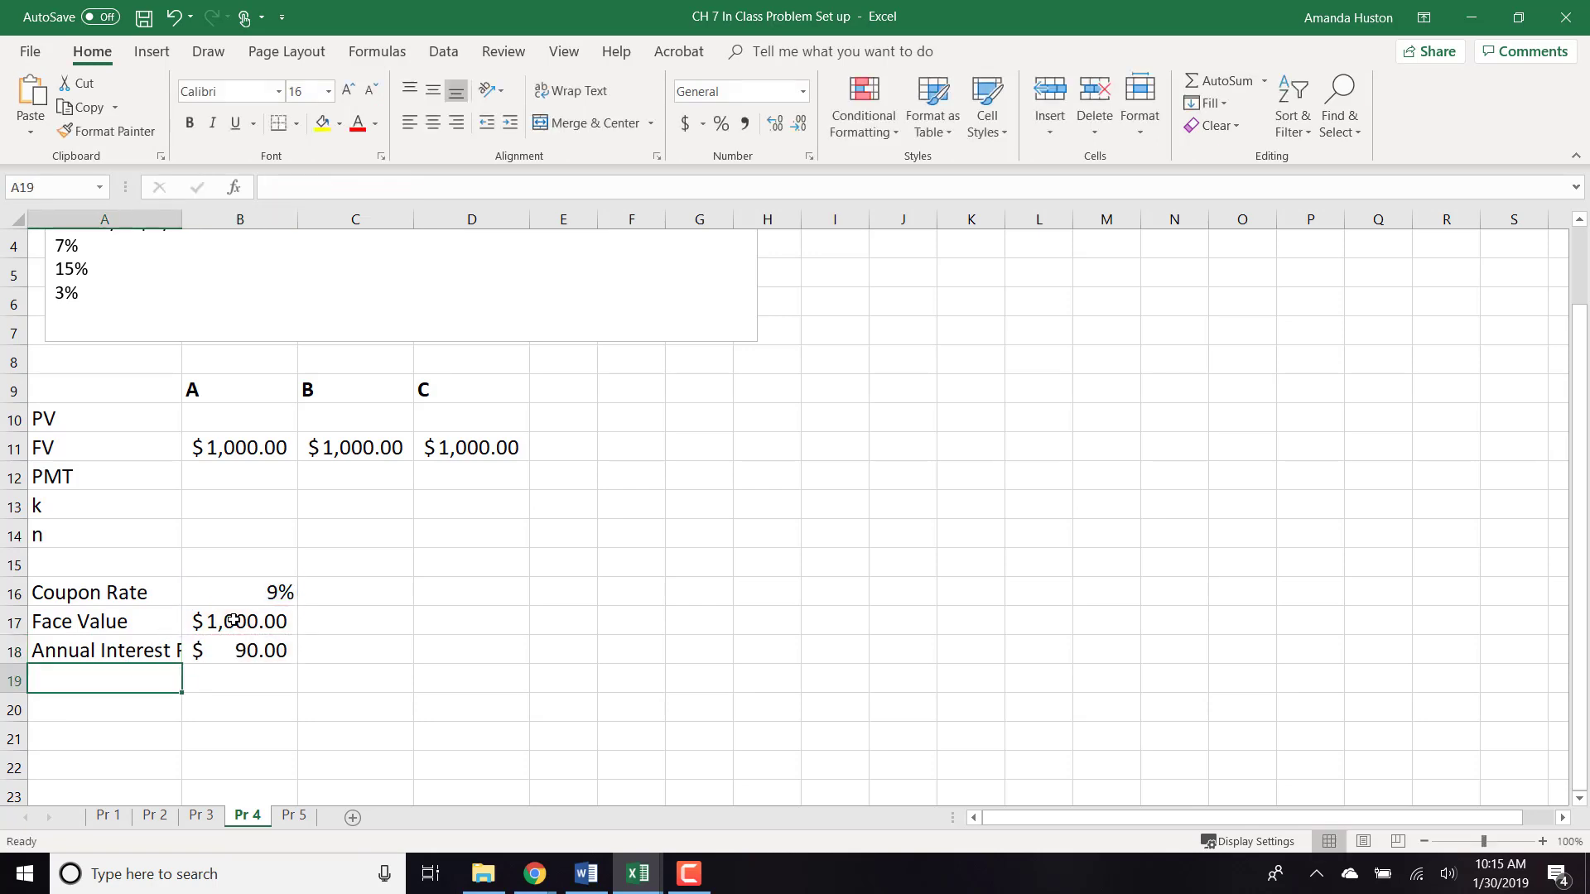
- Label A19 as Semi-Annual and calculate the half-year payment in B19 with the formula =B18/2
{"action": "type", "text": "Semi-Annual"}
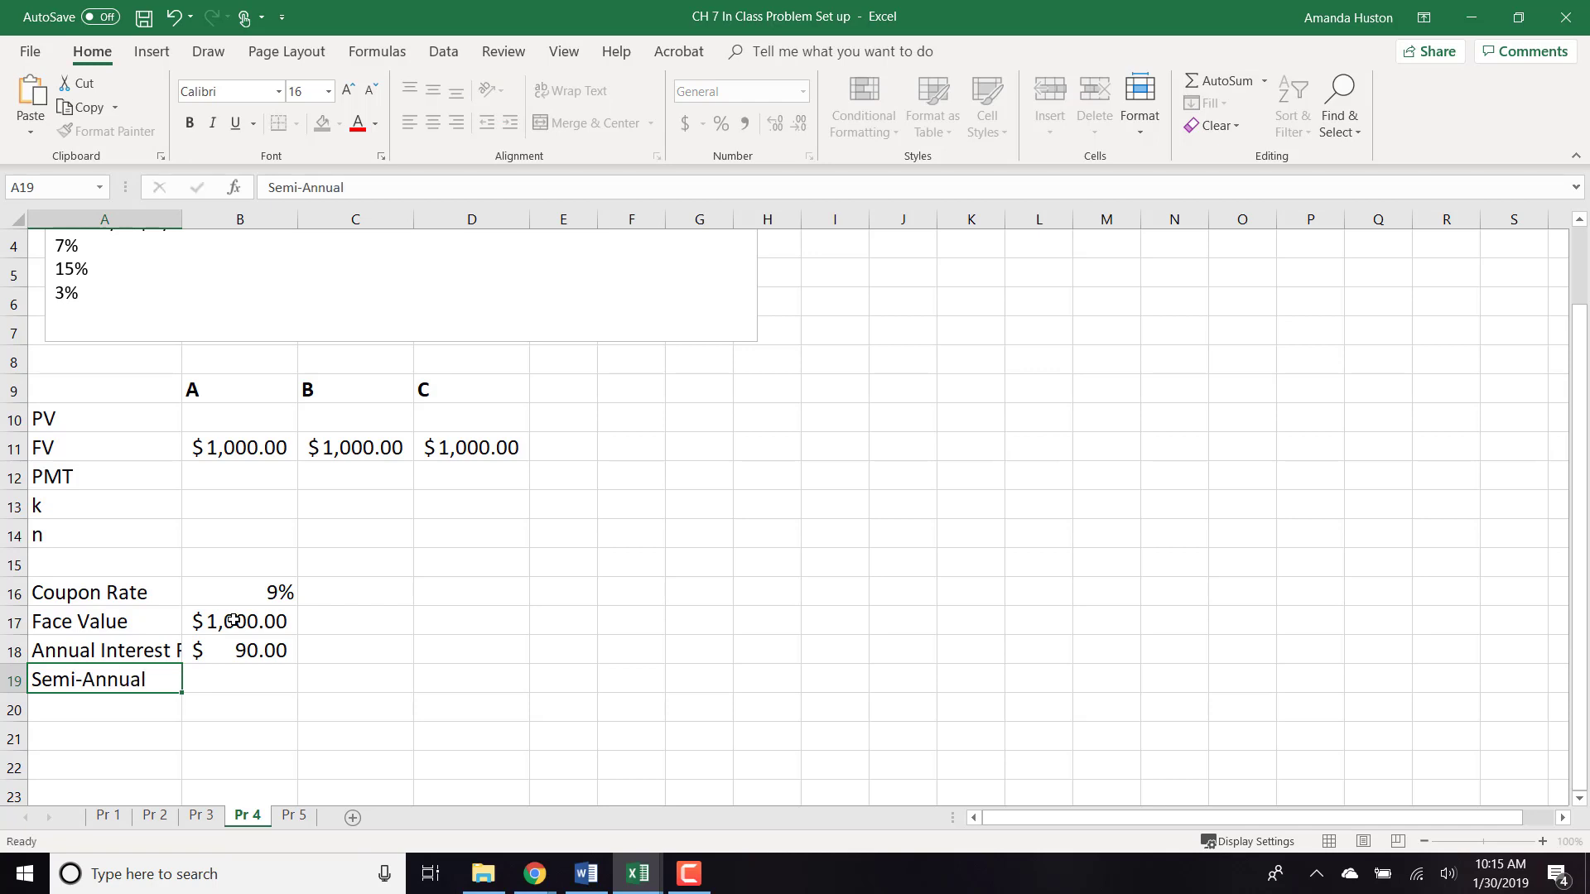
{"action": "key", "text": "Tab"}
{"action": "type", "text": "="}
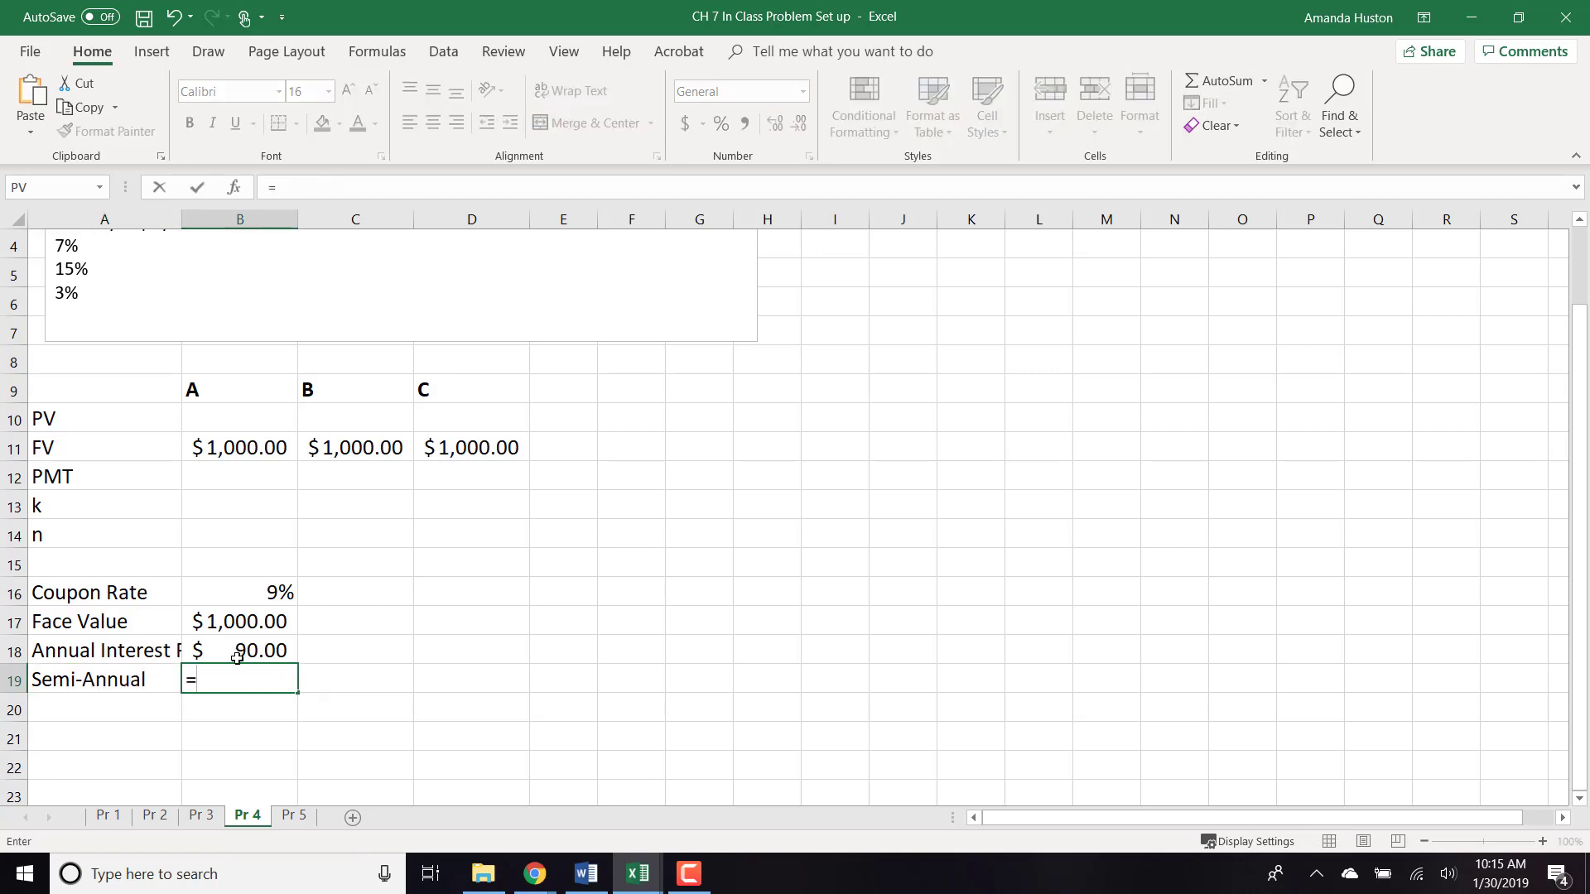
{"action": "left_click", "coordinate": [236, 655]}
{"action": "type", "text": "/2"}
{"action": "key", "text": "Tab"}
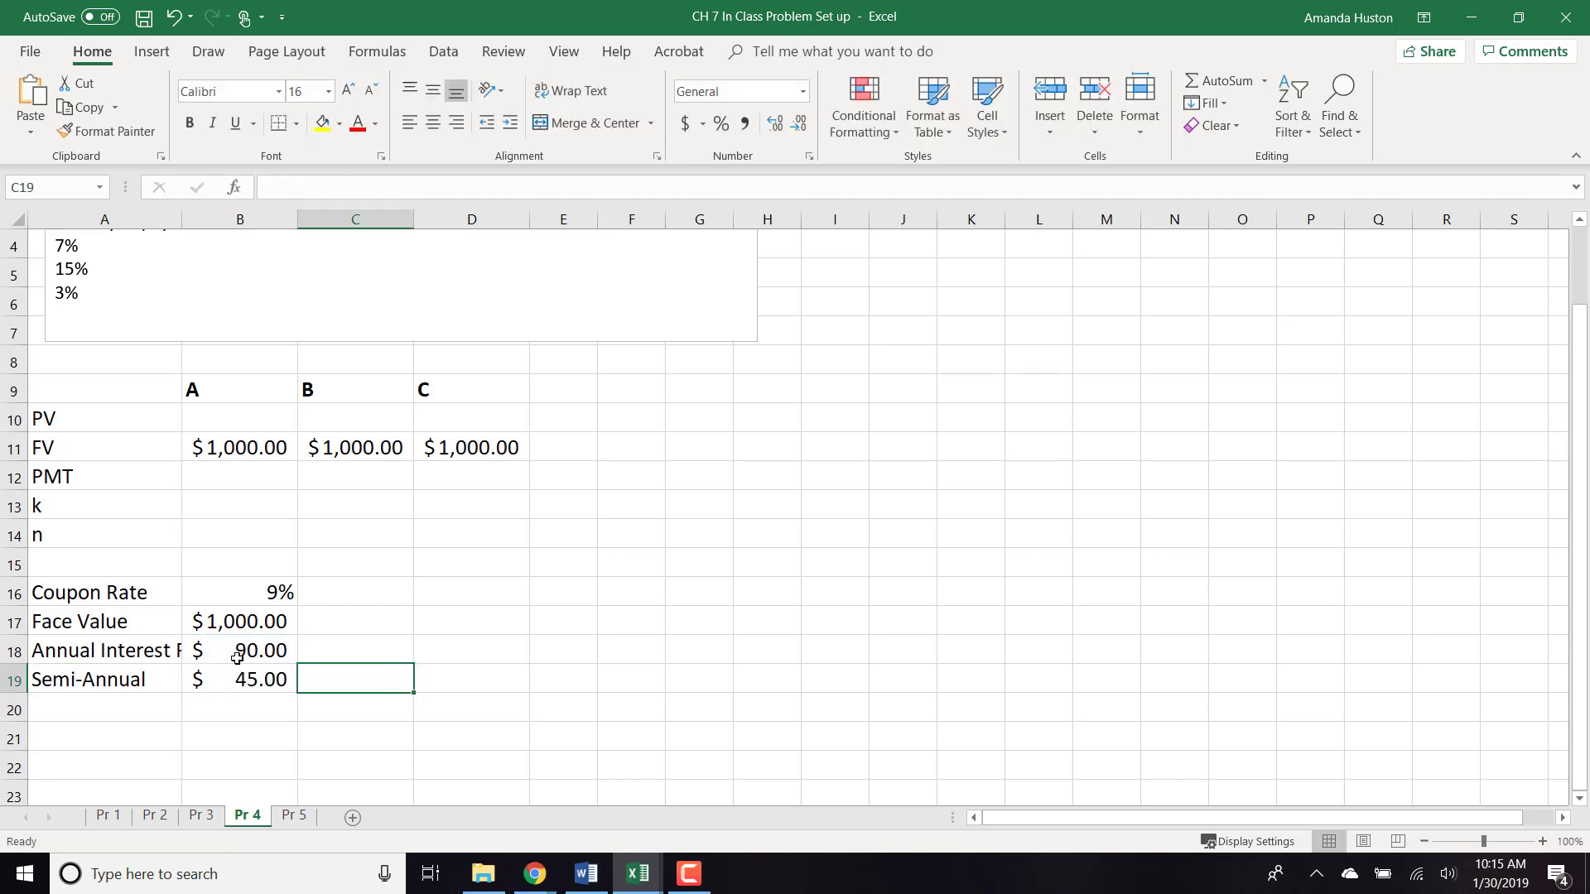
- Link case A's PMT in B12 to the semi-annual payment with the formula =B19
{"action": "left_click", "coordinate": [243, 484]}
{"action": "type", "text": "="}
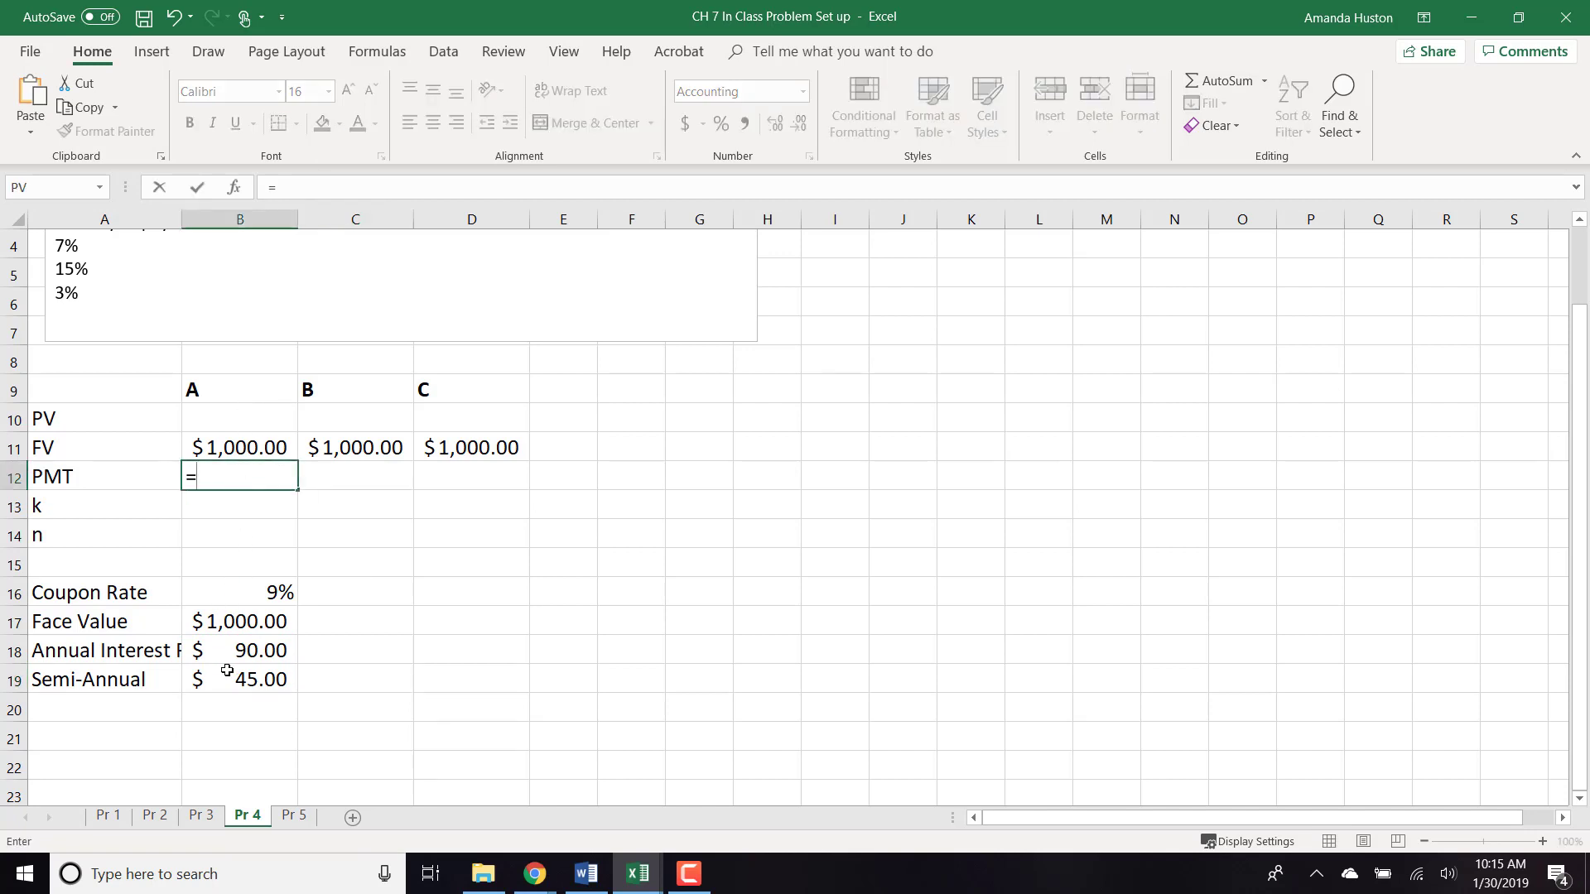
{"action": "left_click", "coordinate": [227, 671]}
{"action": "key", "text": "Tab"}
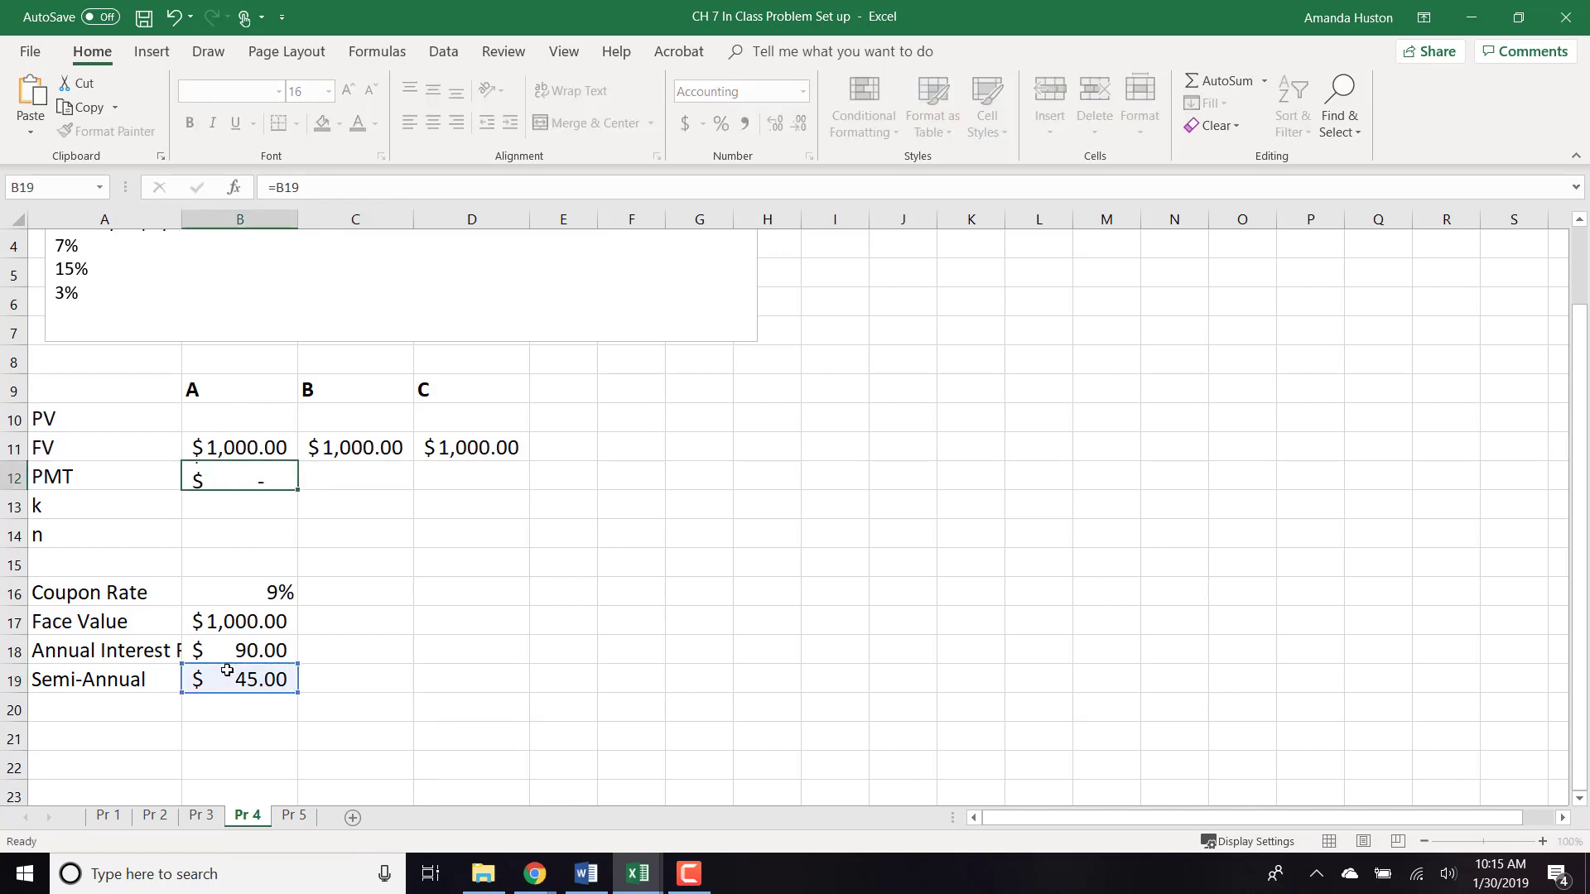
- Make the B12 reference absolute as =$B$19 and fill it across to C12 and D12
{"action": "left_click", "coordinate": [269, 473]}
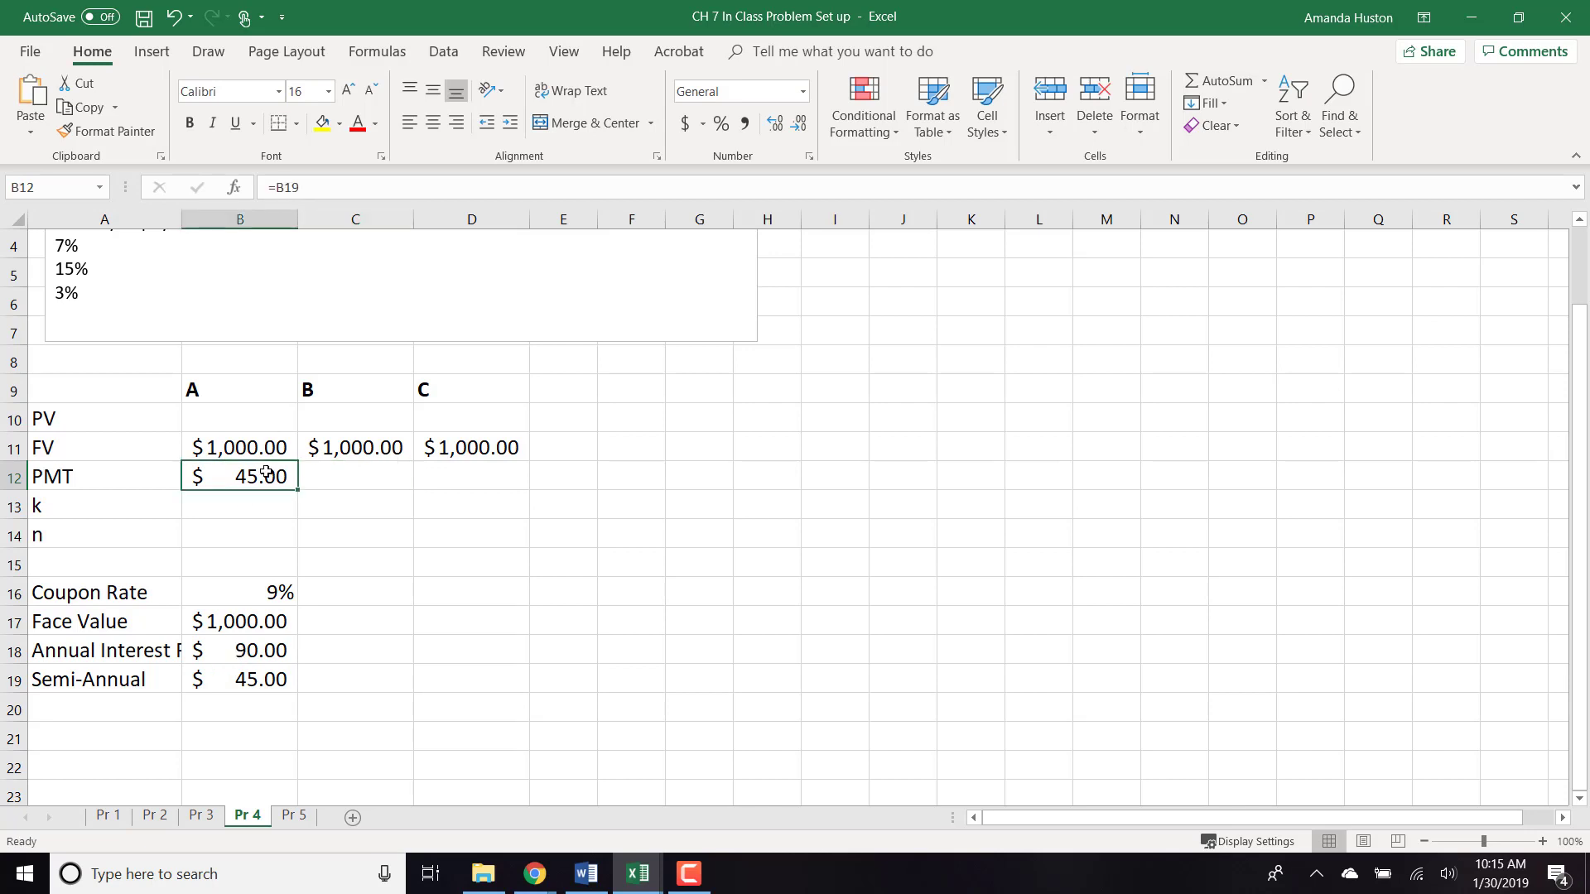
{"action": "left_click", "coordinate": [288, 190]}
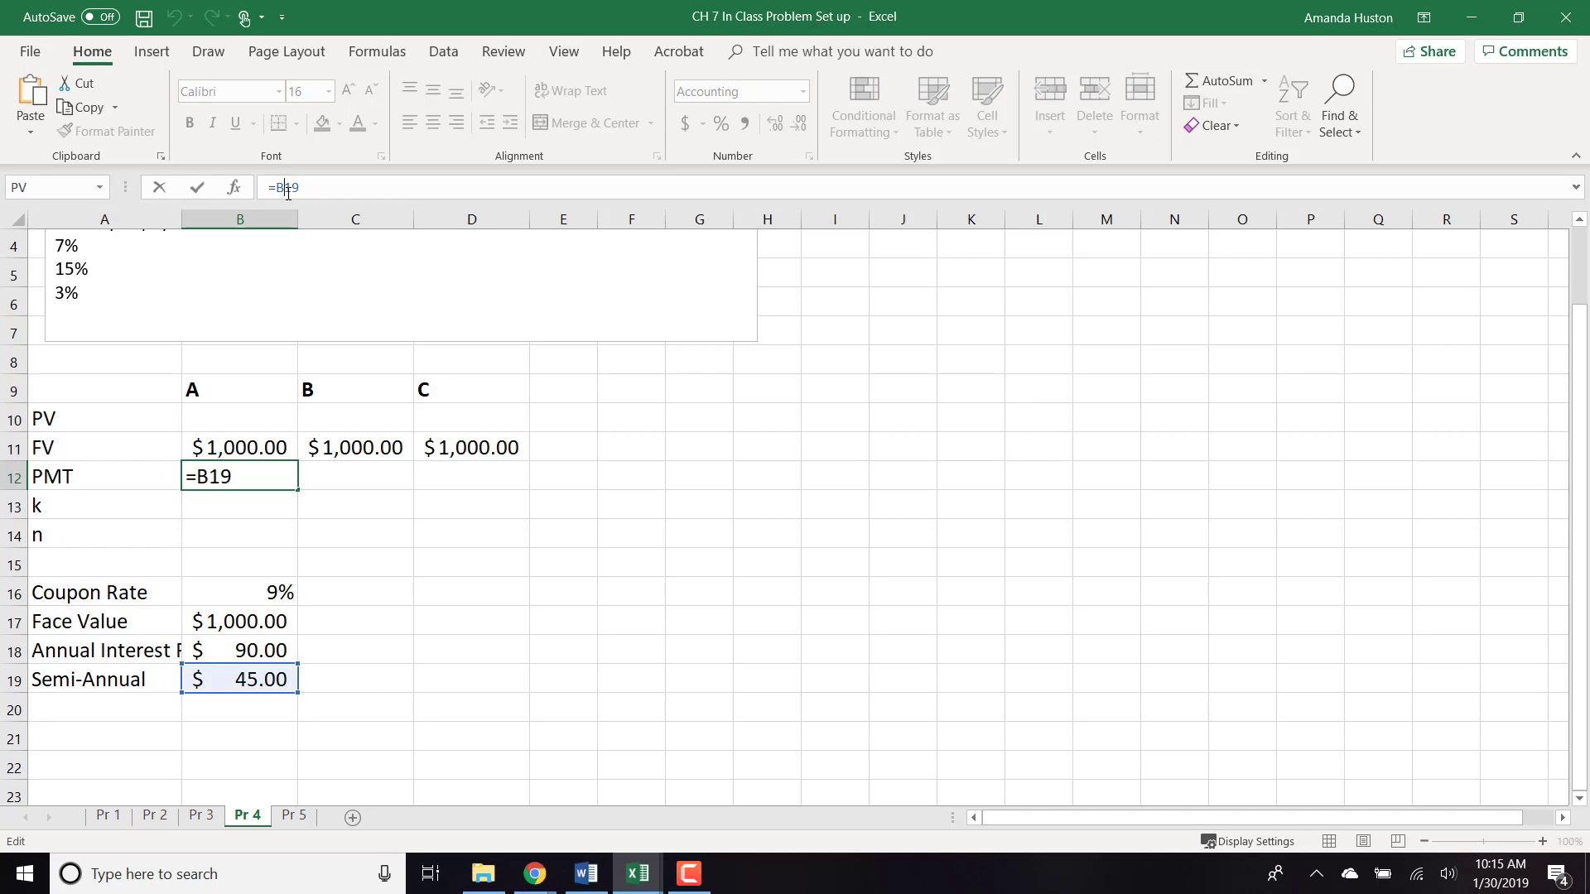
{"action": "key", "text": "F4"}
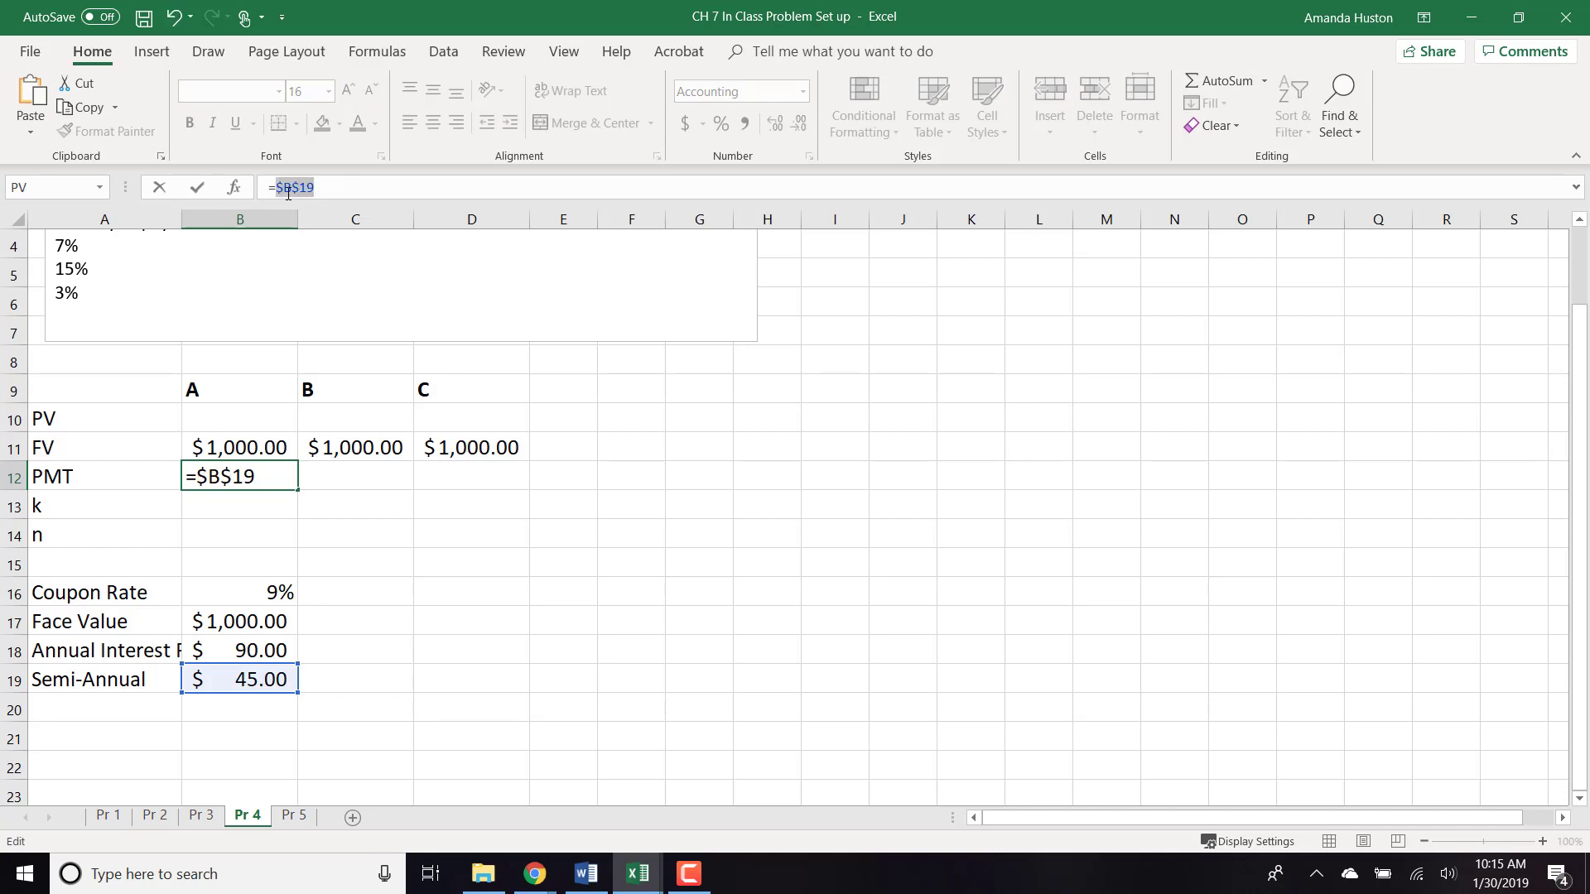
{"action": "key", "text": "Return"}
{"action": "left_click", "coordinate": [284, 470]}
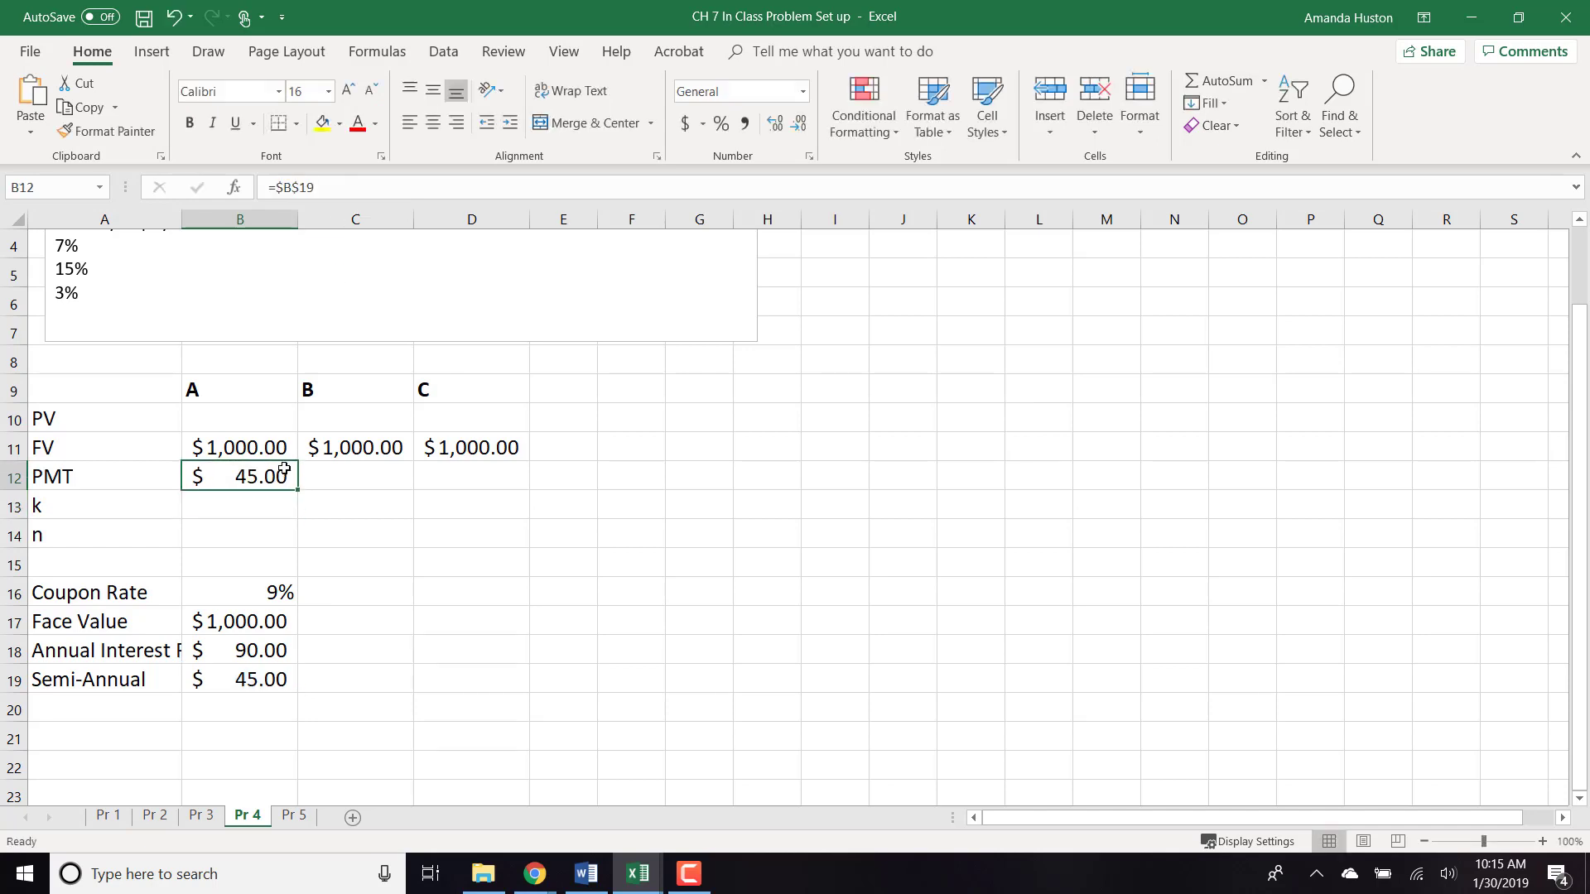
{"action": "left_click_drag", "start_coordinate": [294, 492], "coordinate": [478, 485]}
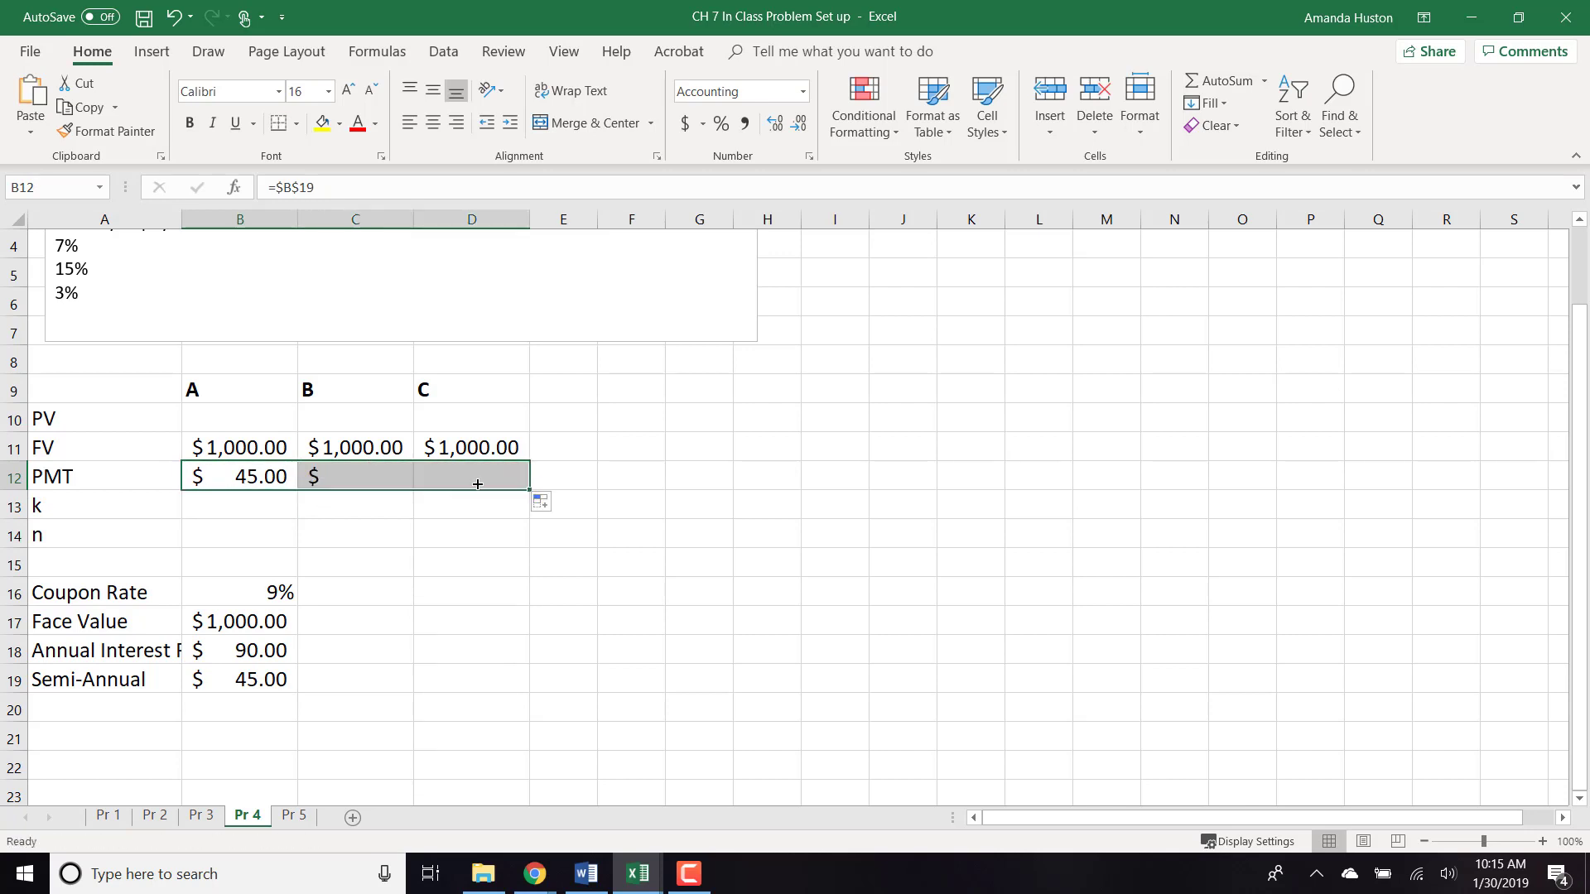
- Enter the periodic market rates k as =7%/2 in B13 and =15%/12 in C13
{"action": "left_click", "coordinate": [272, 500]}
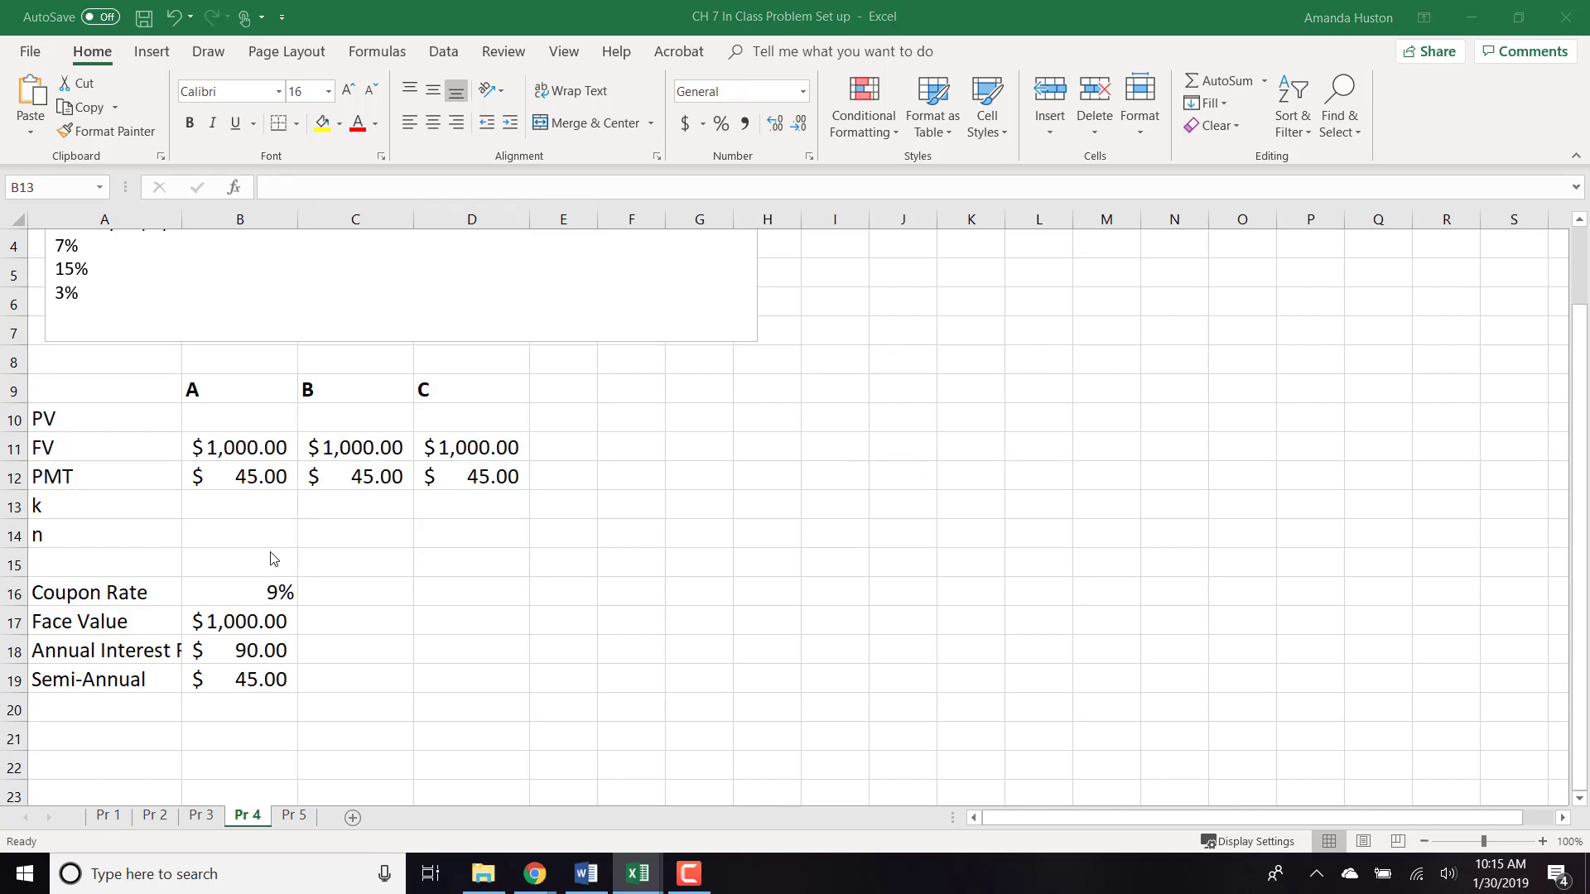
{"action": "left_click", "coordinate": [257, 511]}
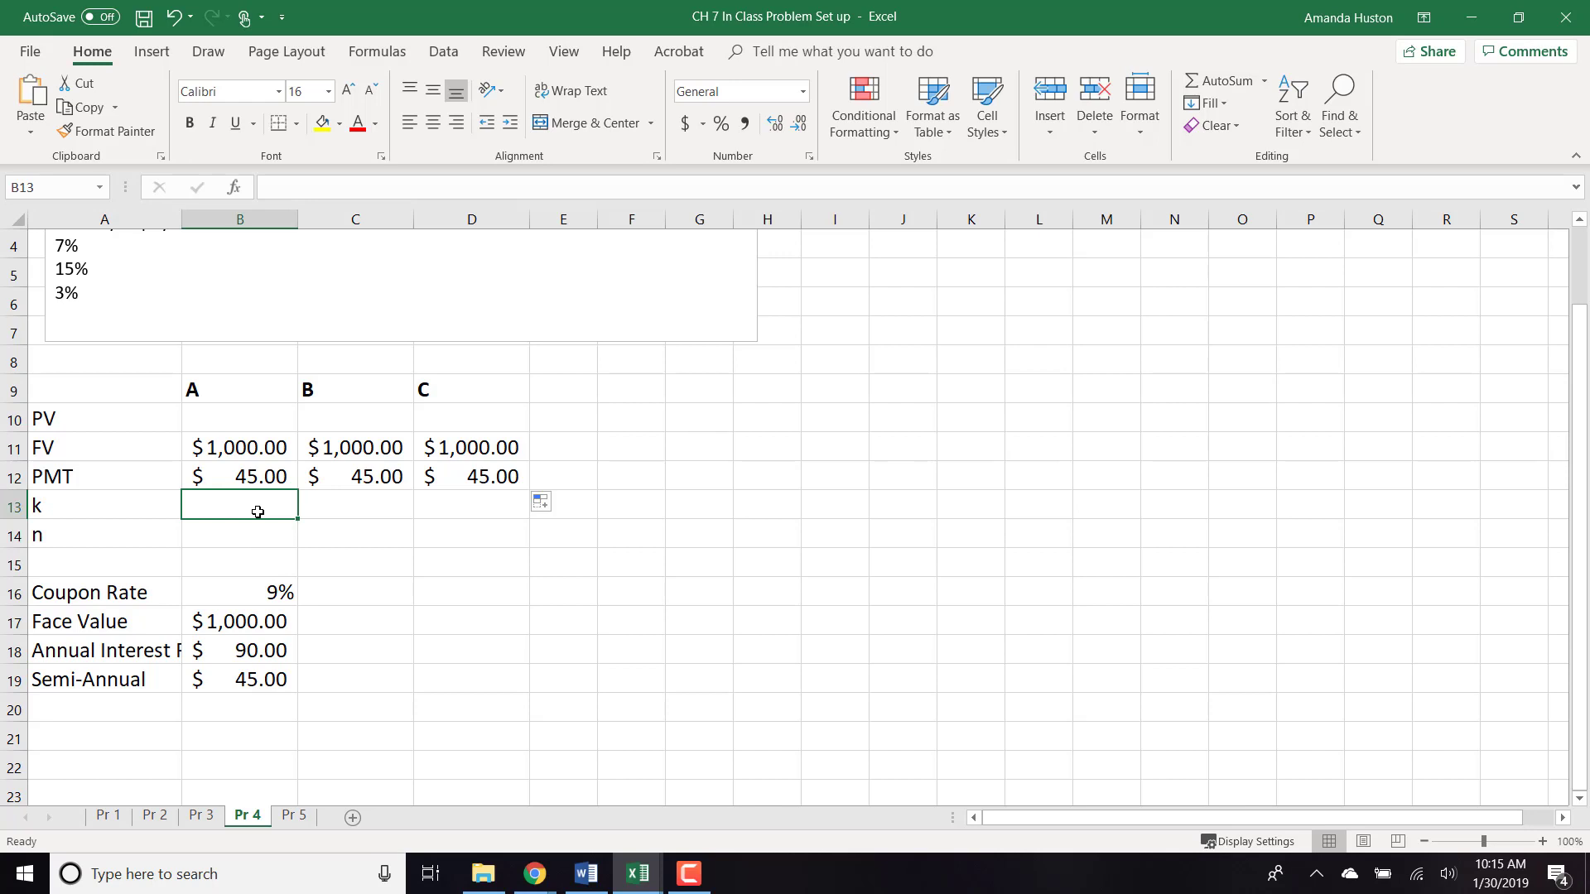
{"action": "type", "text": "="}
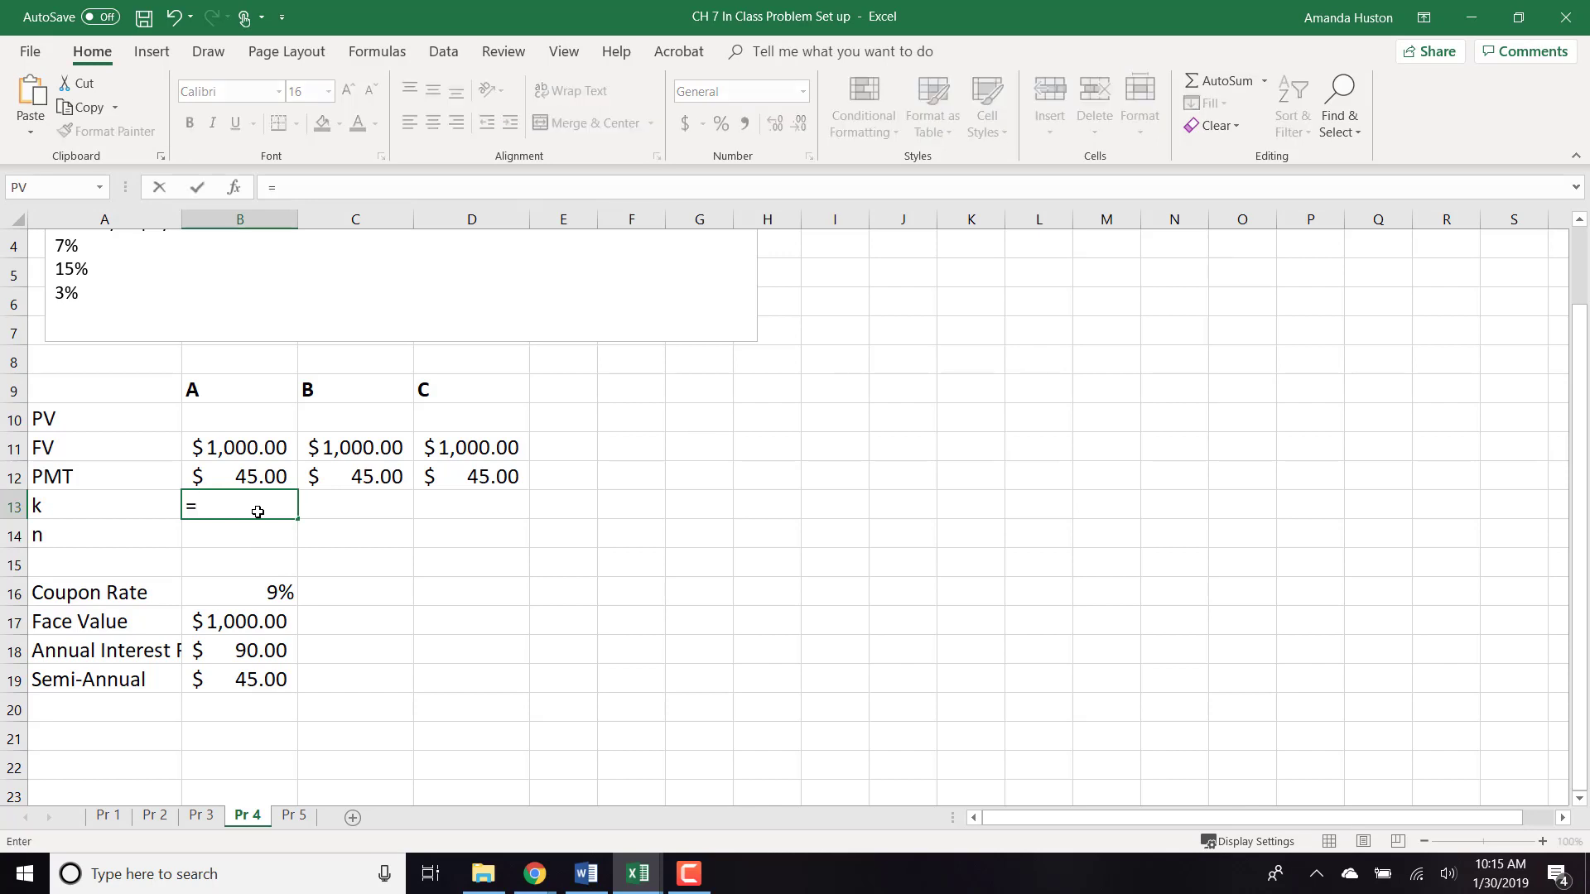
{"action": "type", "text": "7%/2"}
{"action": "key", "text": "Tab"}
{"action": "type", "text": "="}
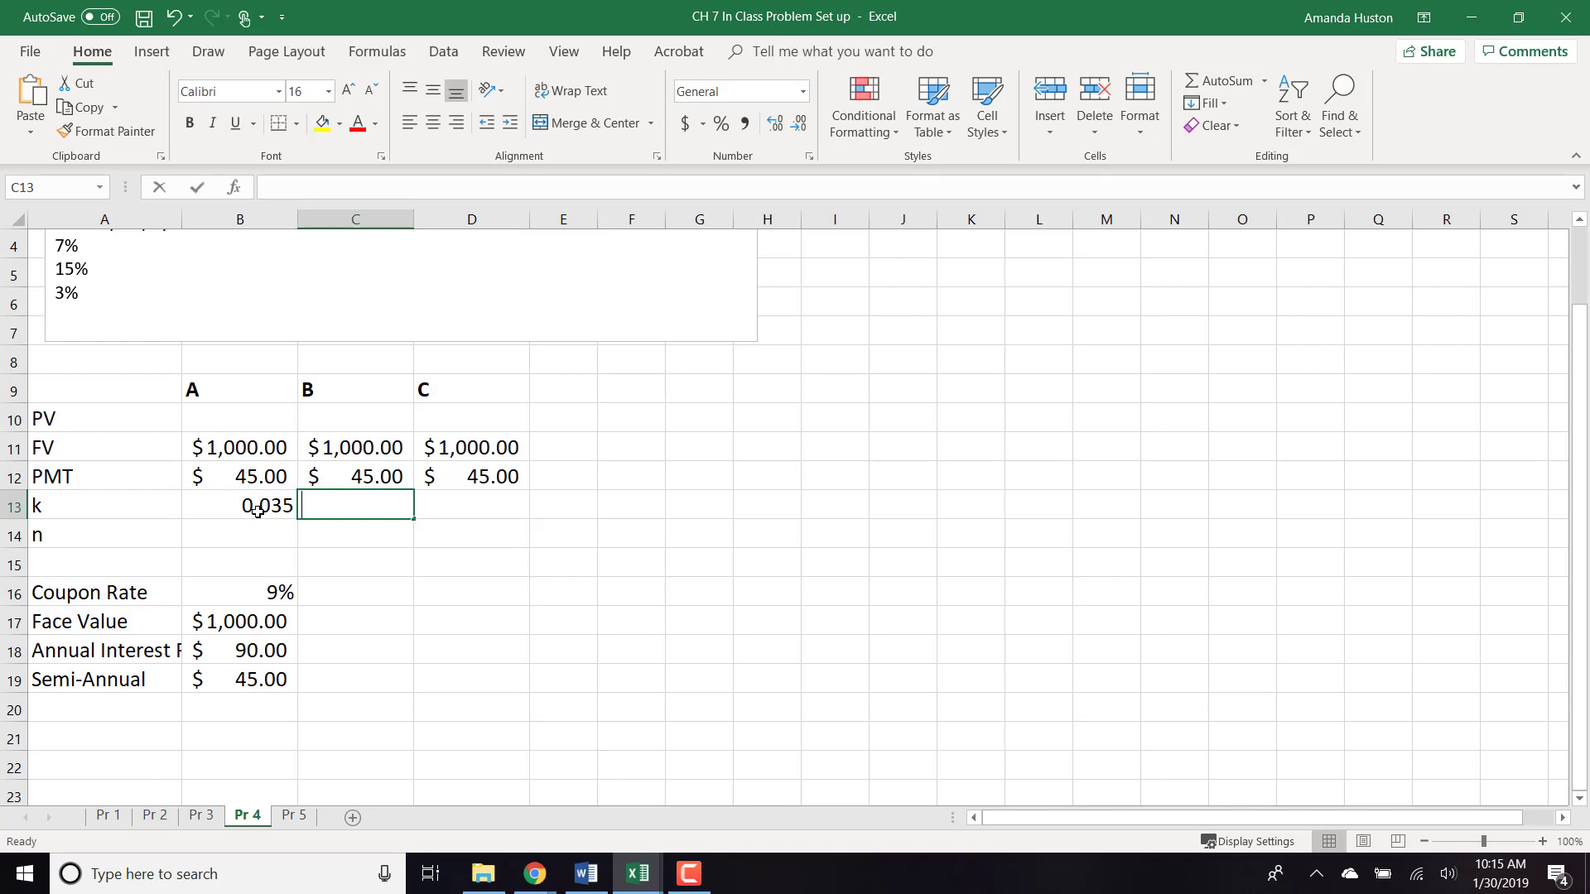
{"action": "type", "text": "15"}
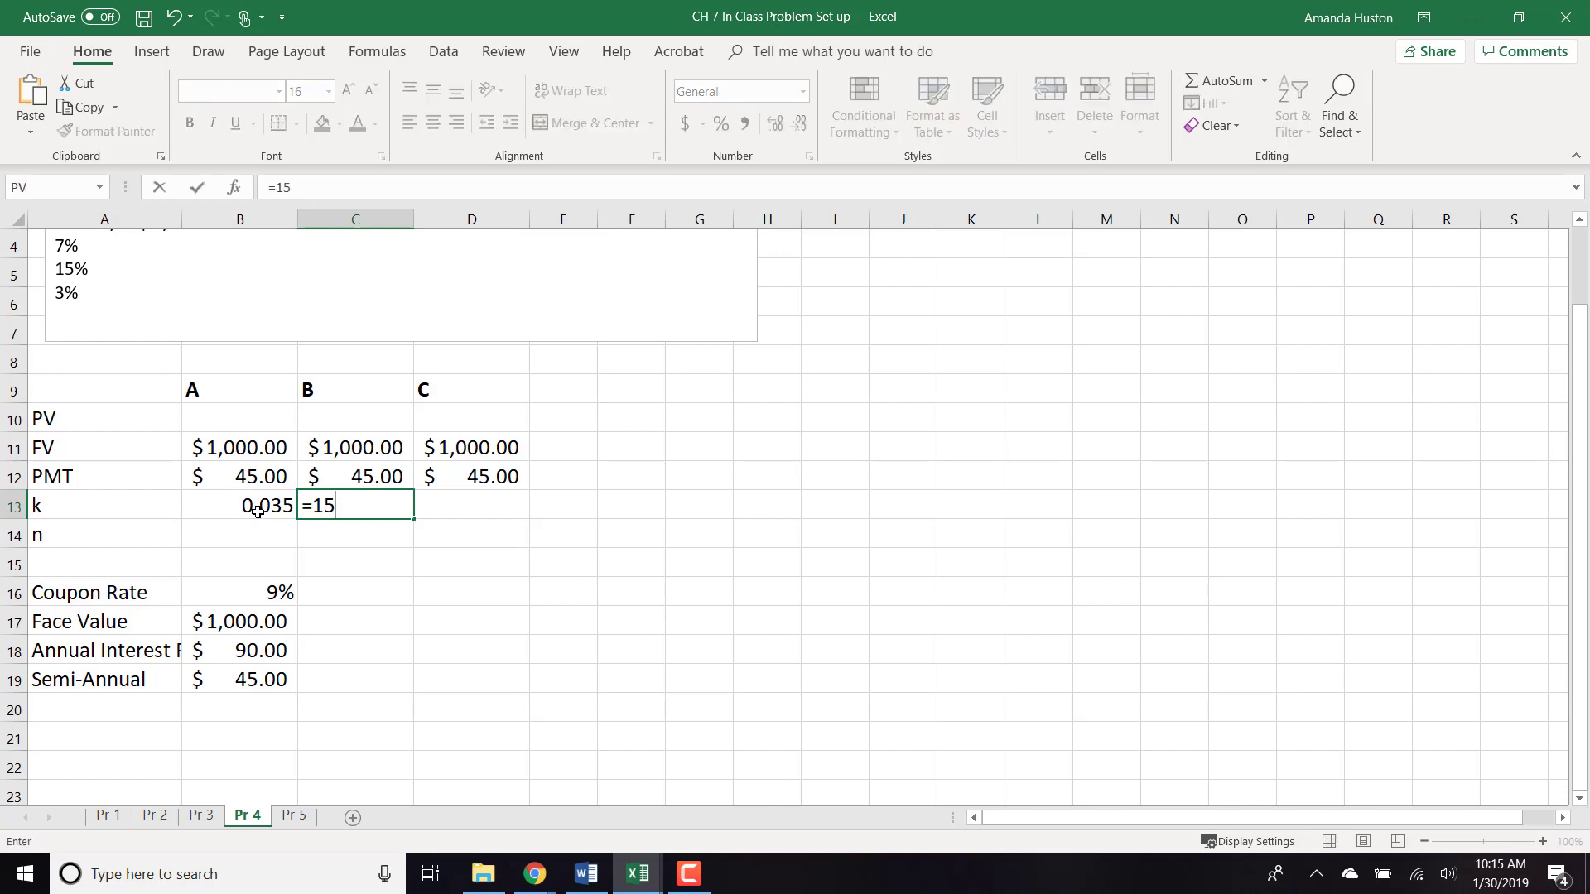
{"action": "type", "text": "%/12"}
{"action": "key", "text": "Tab"}
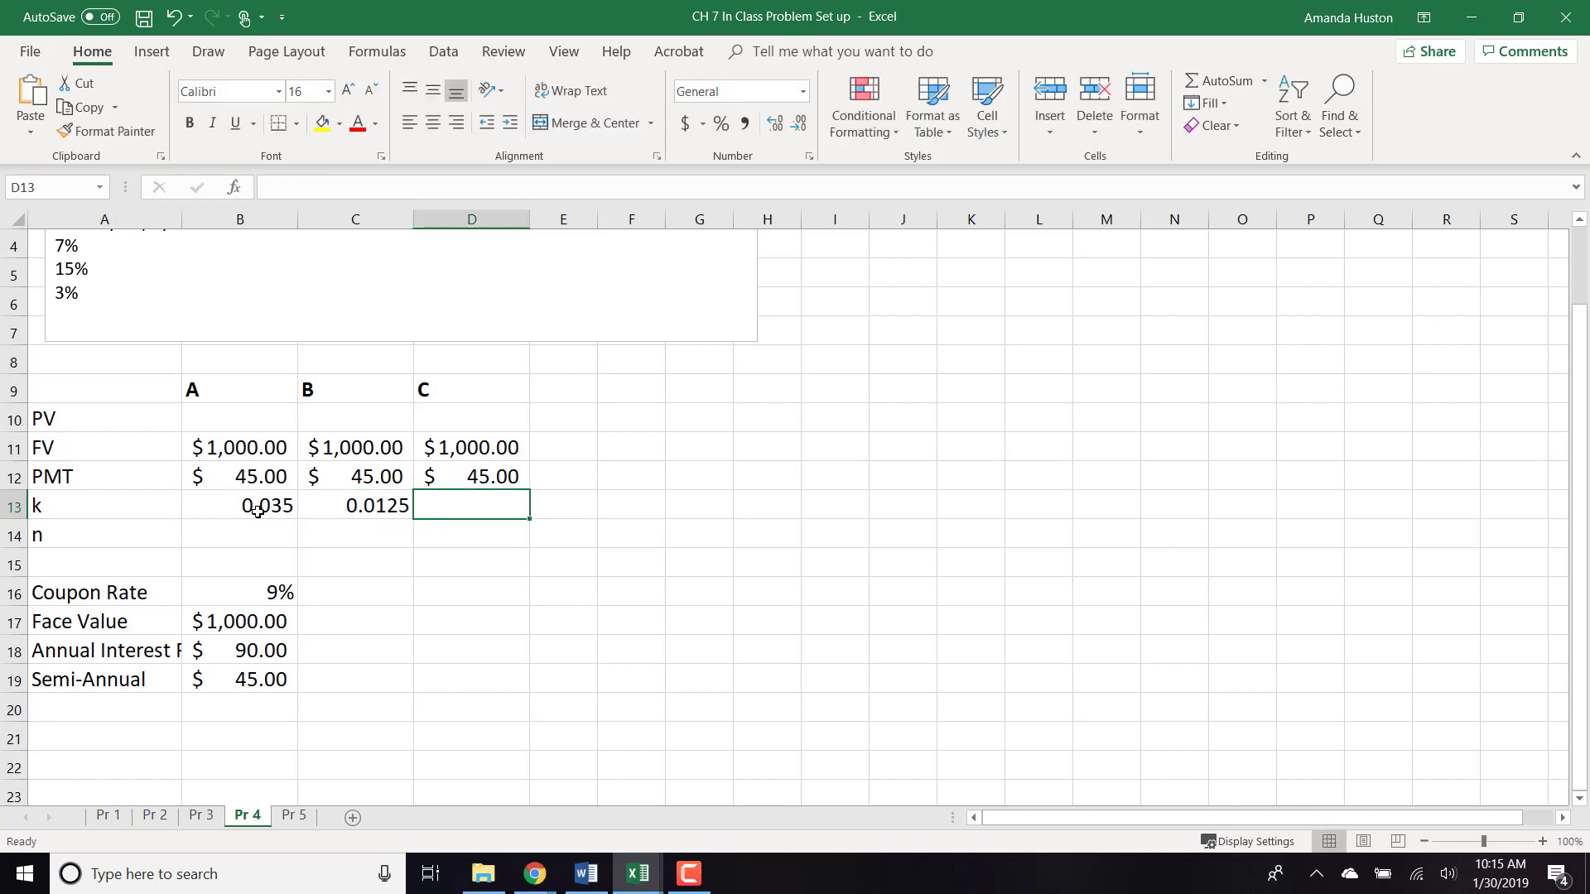
- Enter case C's periodic market rate in D13 as the formula =3%/2
{"action": "type", "text": "3%/2"}
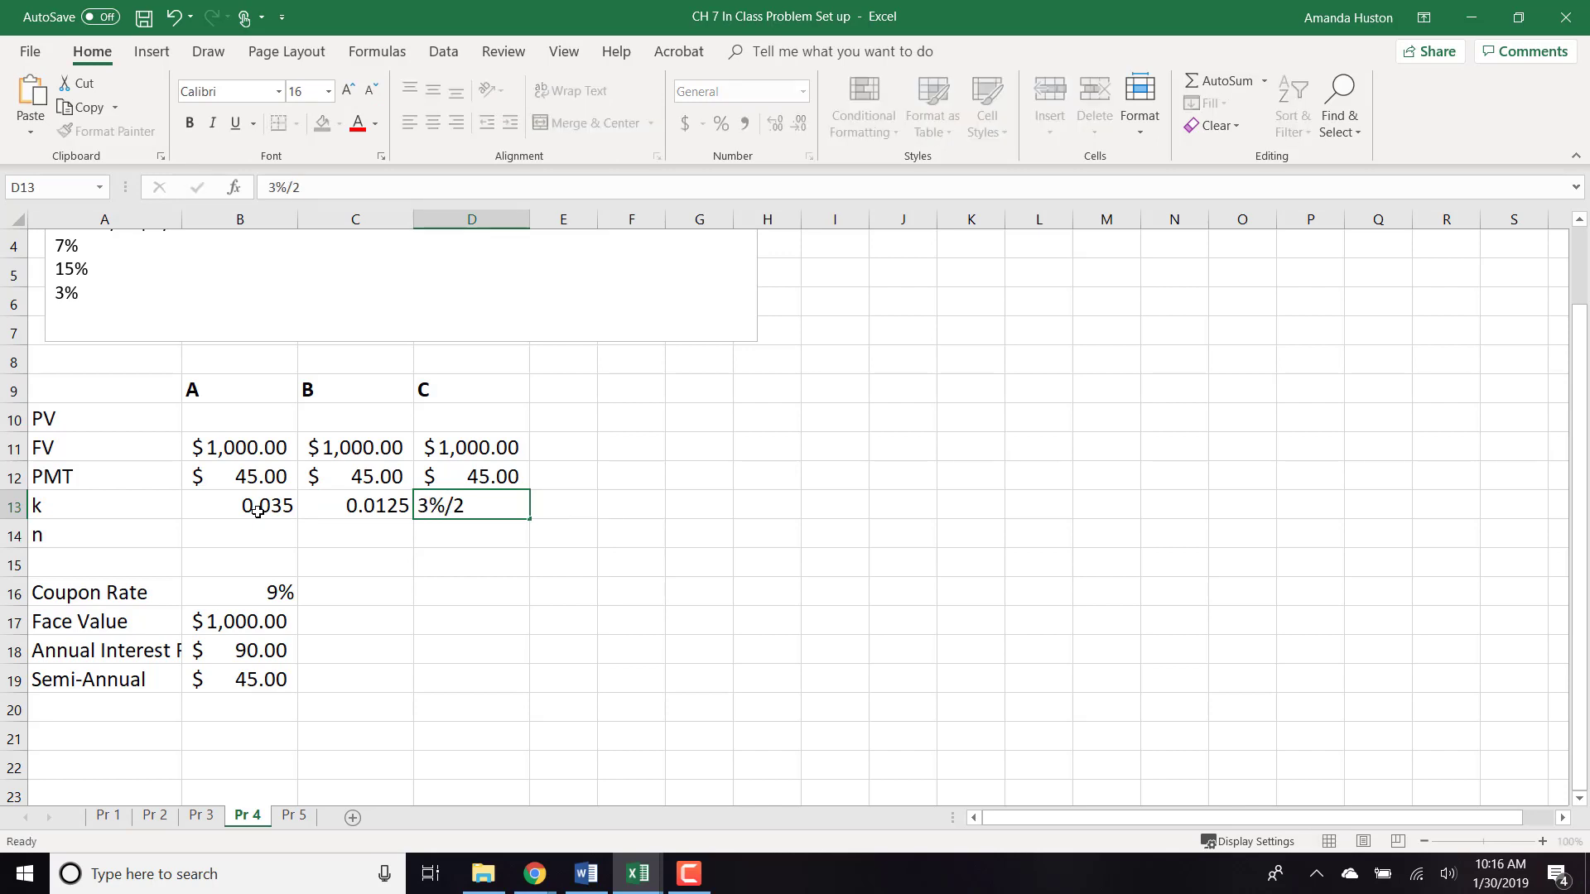
{"action": "key", "text": "Return"}
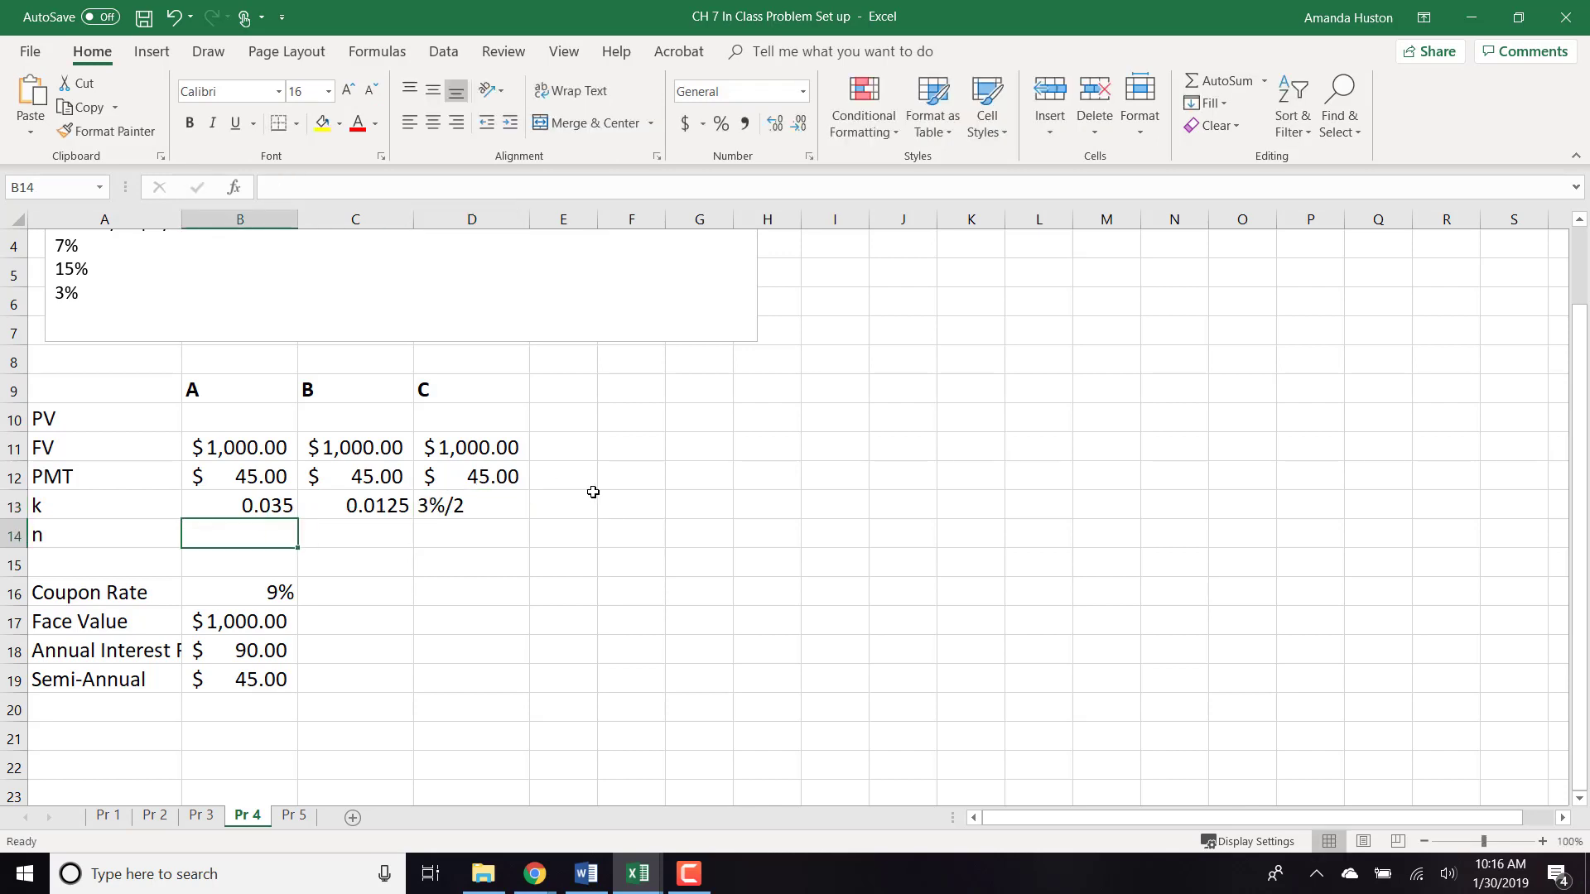
{"action": "left_click", "coordinate": [504, 513]}
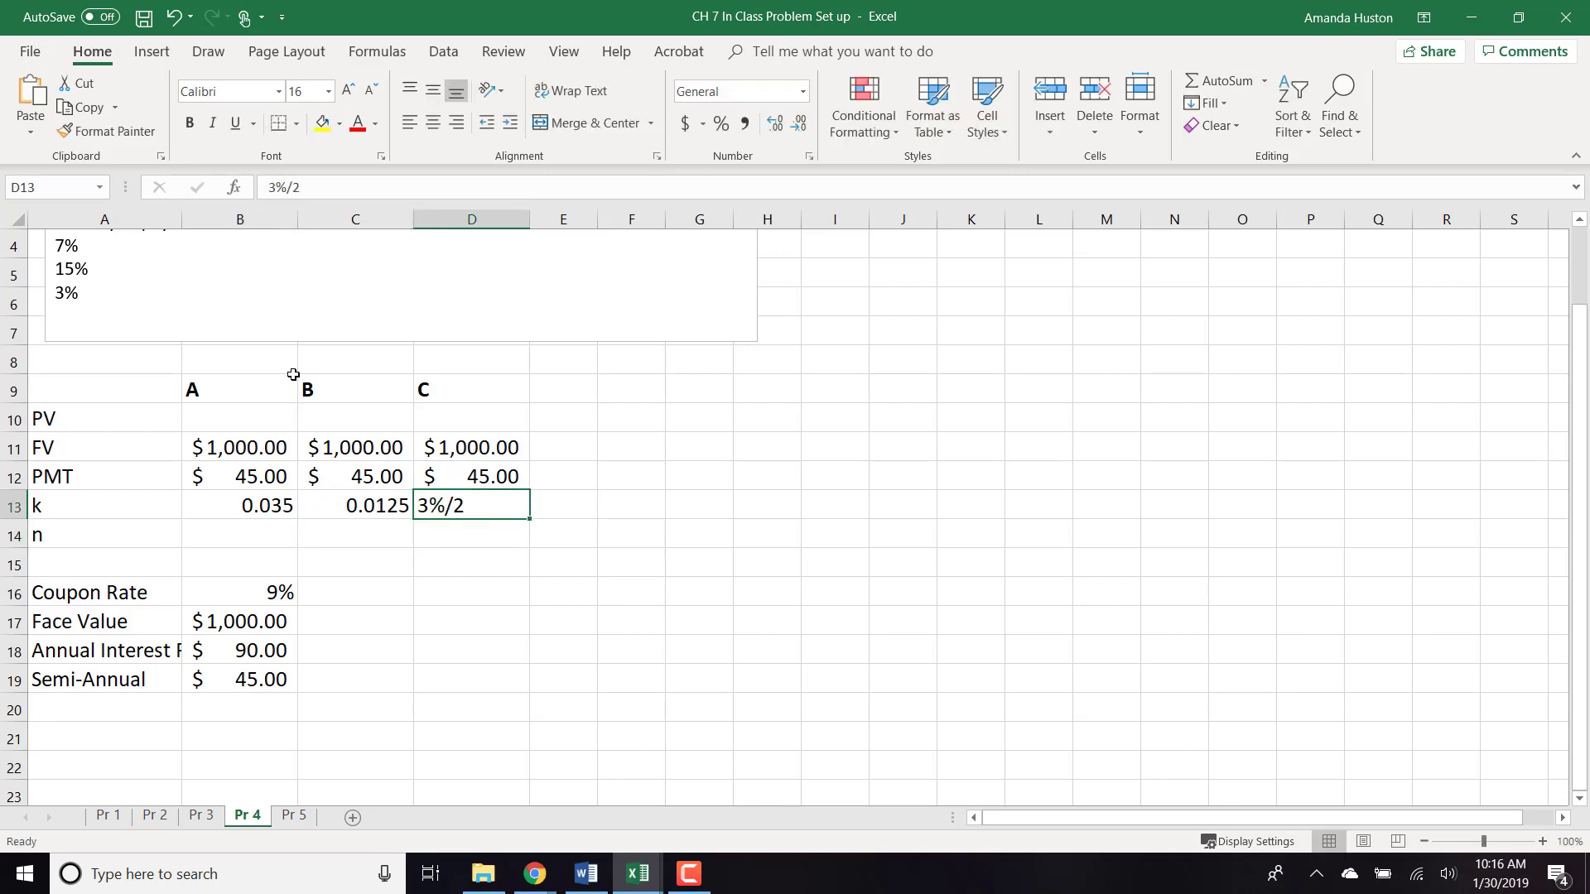
{"action": "left_click", "coordinate": [268, 190]}
{"action": "type", "text": "="}
{"action": "key", "text": "Tab"}
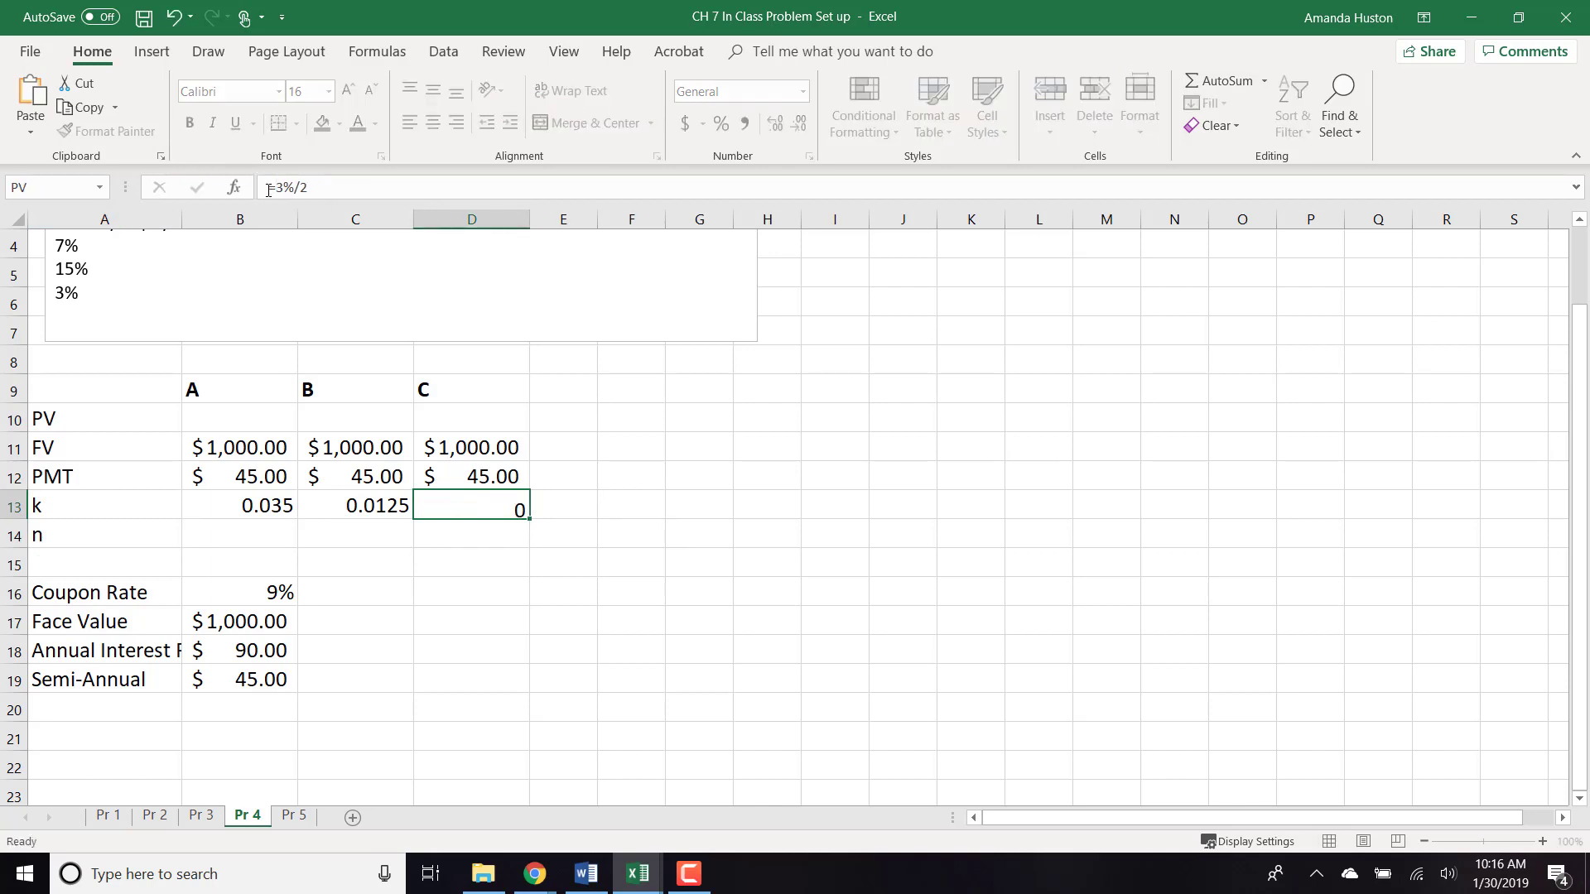
- Enter case A's number of periods in B14 as =10*2 and fill it across to C14 and D14
{"action": "key", "text": "Up"}
{"action": "key", "text": "Up"}
{"action": "key", "text": "Up"}
{"action": "key", "text": "Up"}
{"action": "key", "text": "Up"}
{"action": "key", "text": "Up"}
{"action": "key", "text": "Up"}
{"action": "key", "text": "Up"}
{"action": "key", "text": "Up"}
{"action": "key", "text": "Up"}
{"action": "key", "text": "Up"}
{"action": "key", "text": "Up"}
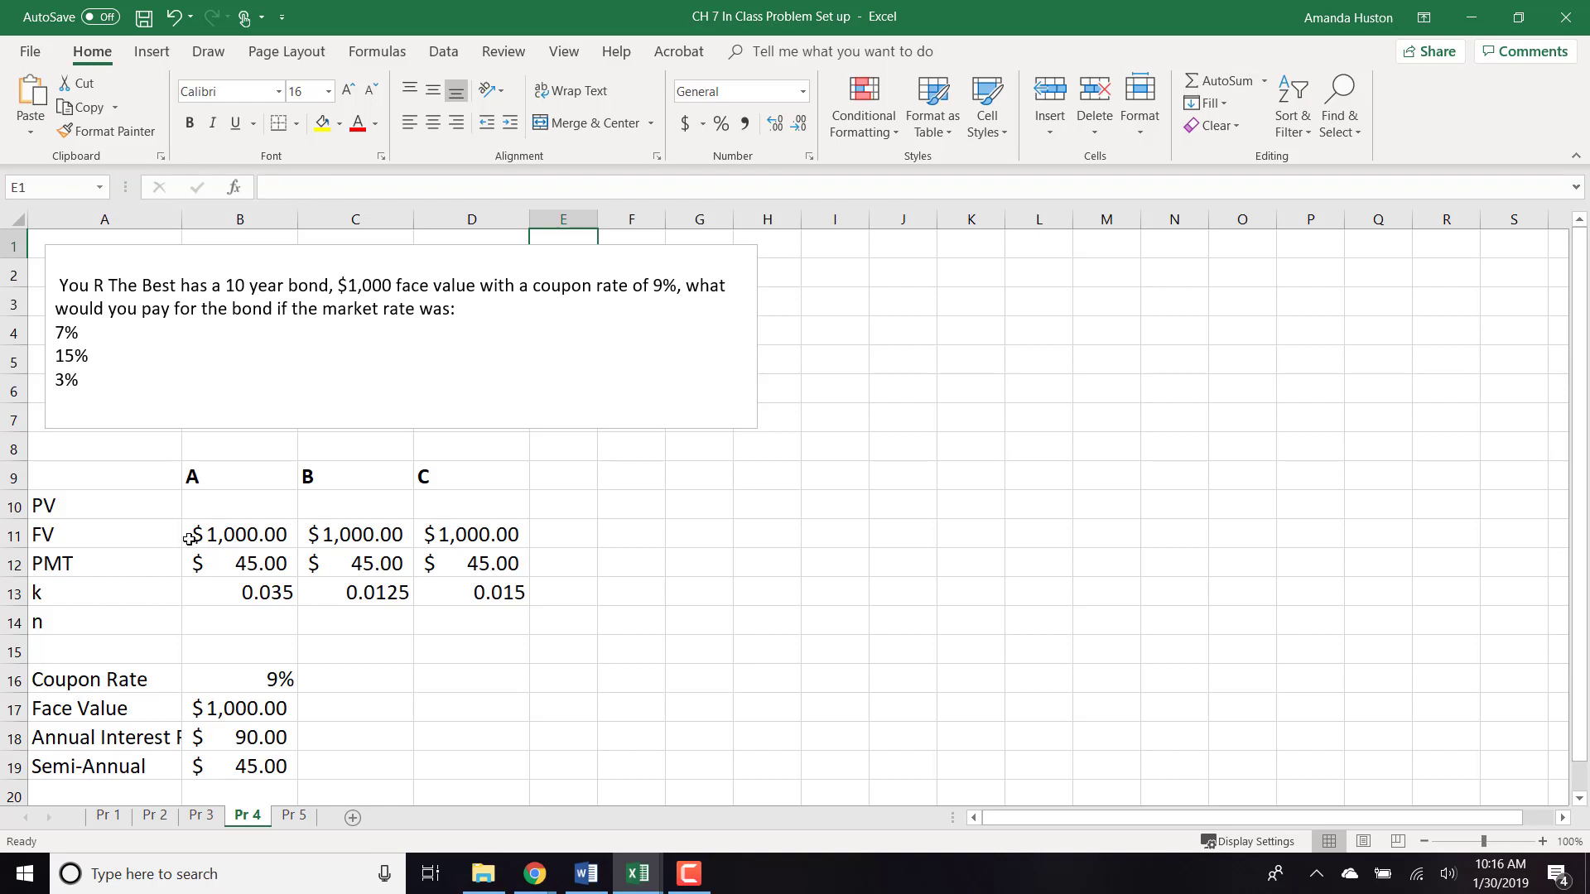
{"action": "left_click", "coordinate": [236, 620]}
{"action": "type", "text": "=10*2"}
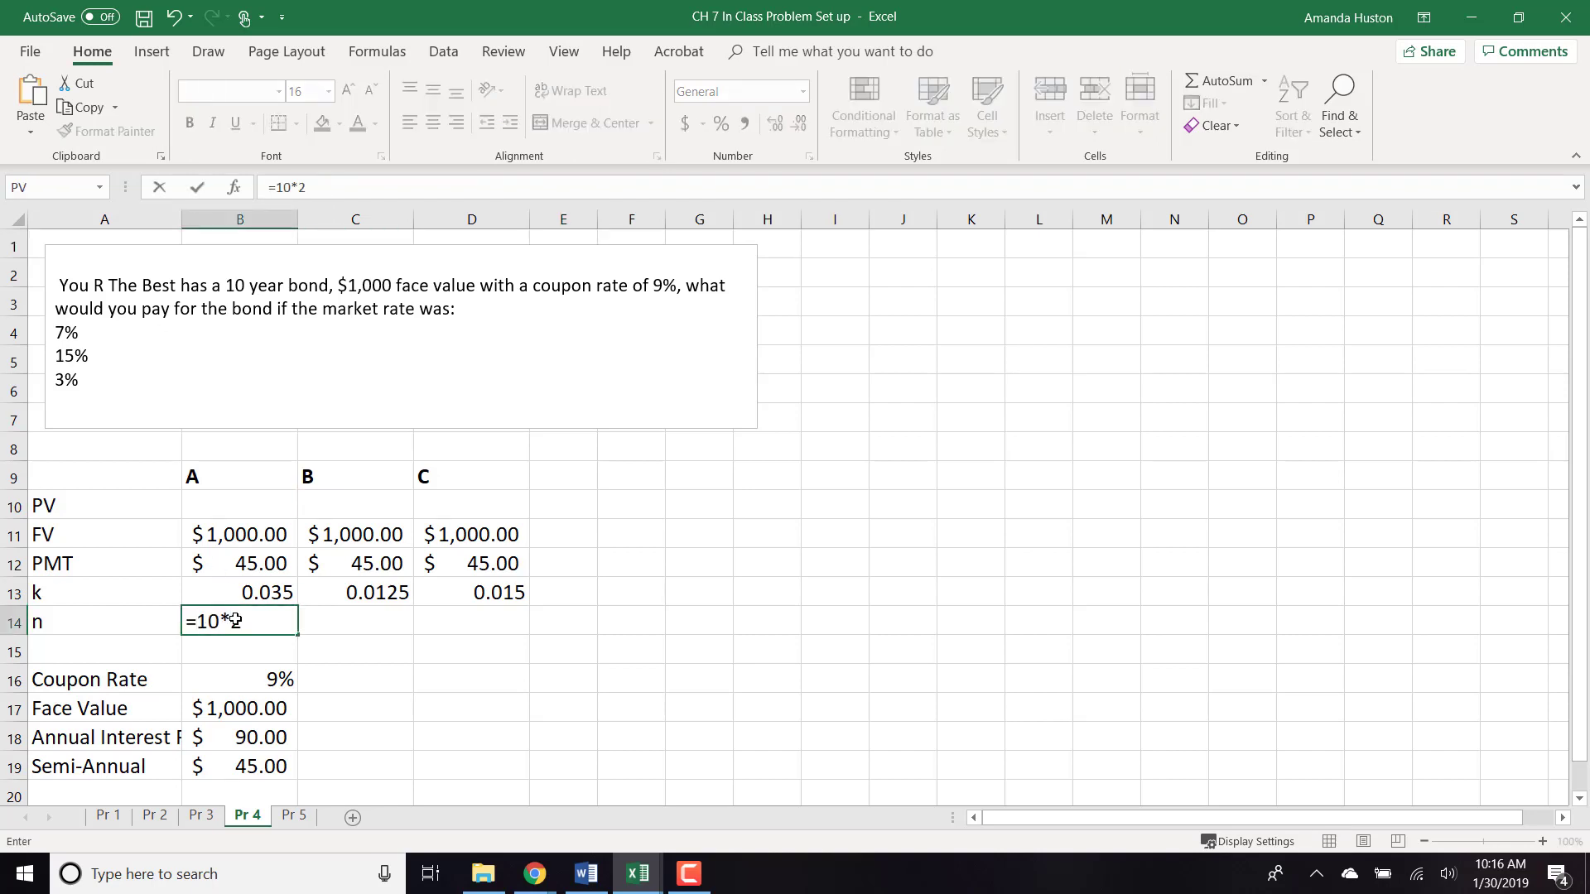
{"action": "key", "text": "ctrl+Return"}
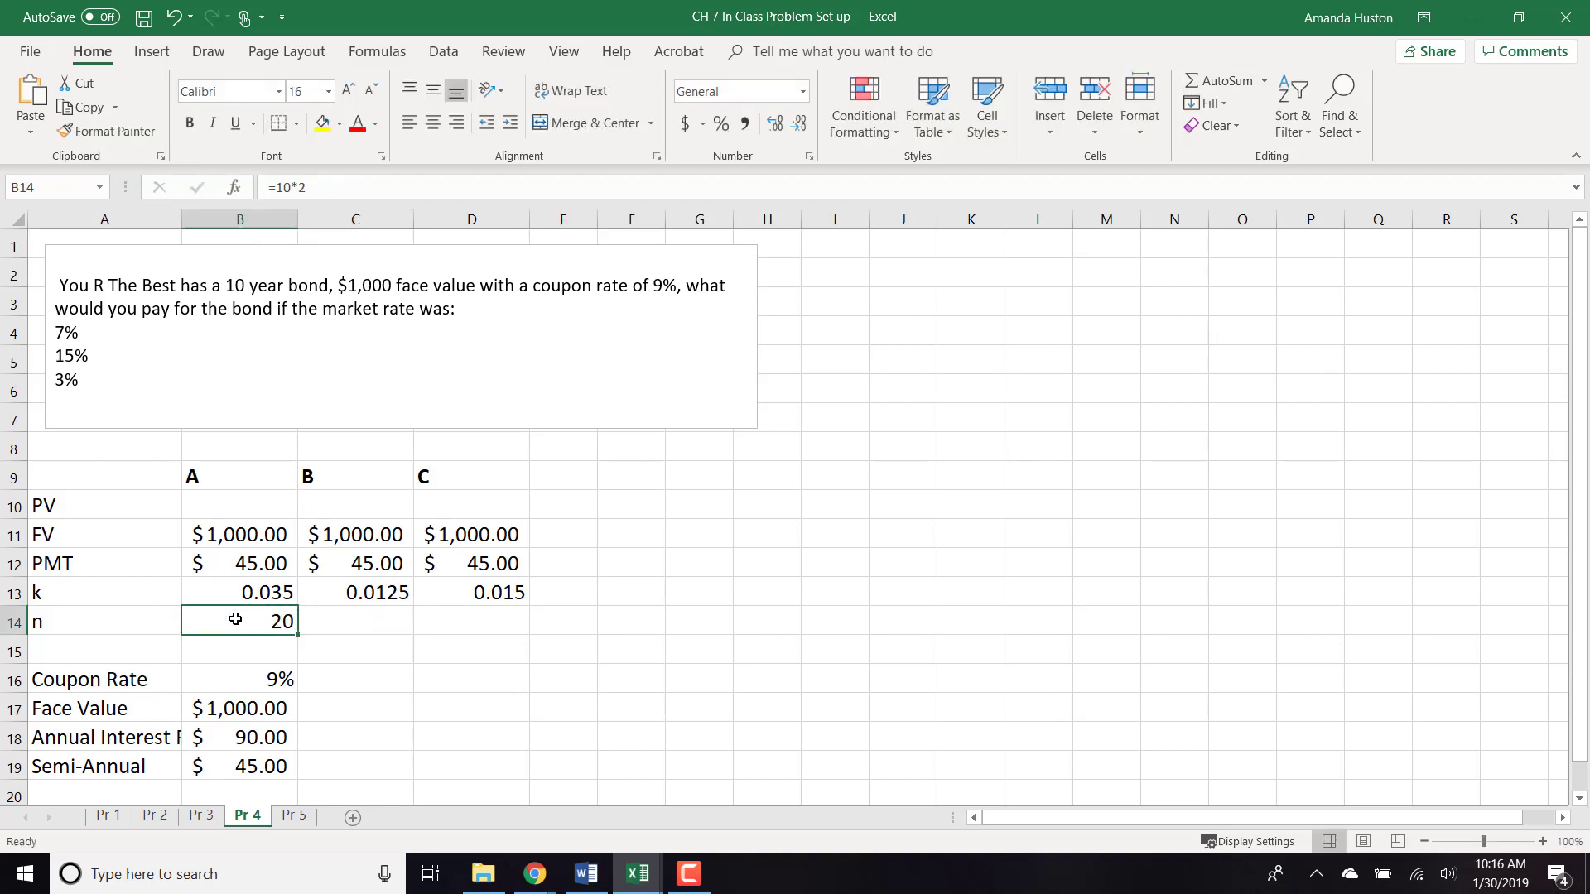
{"action": "left_click_drag", "start_coordinate": [296, 633], "coordinate": [522, 621]}
- Insert the PV function in B10 with Rate B13, Nper B14, Pmt B12 and Fv B11
{"action": "left_click", "coordinate": [250, 507]}
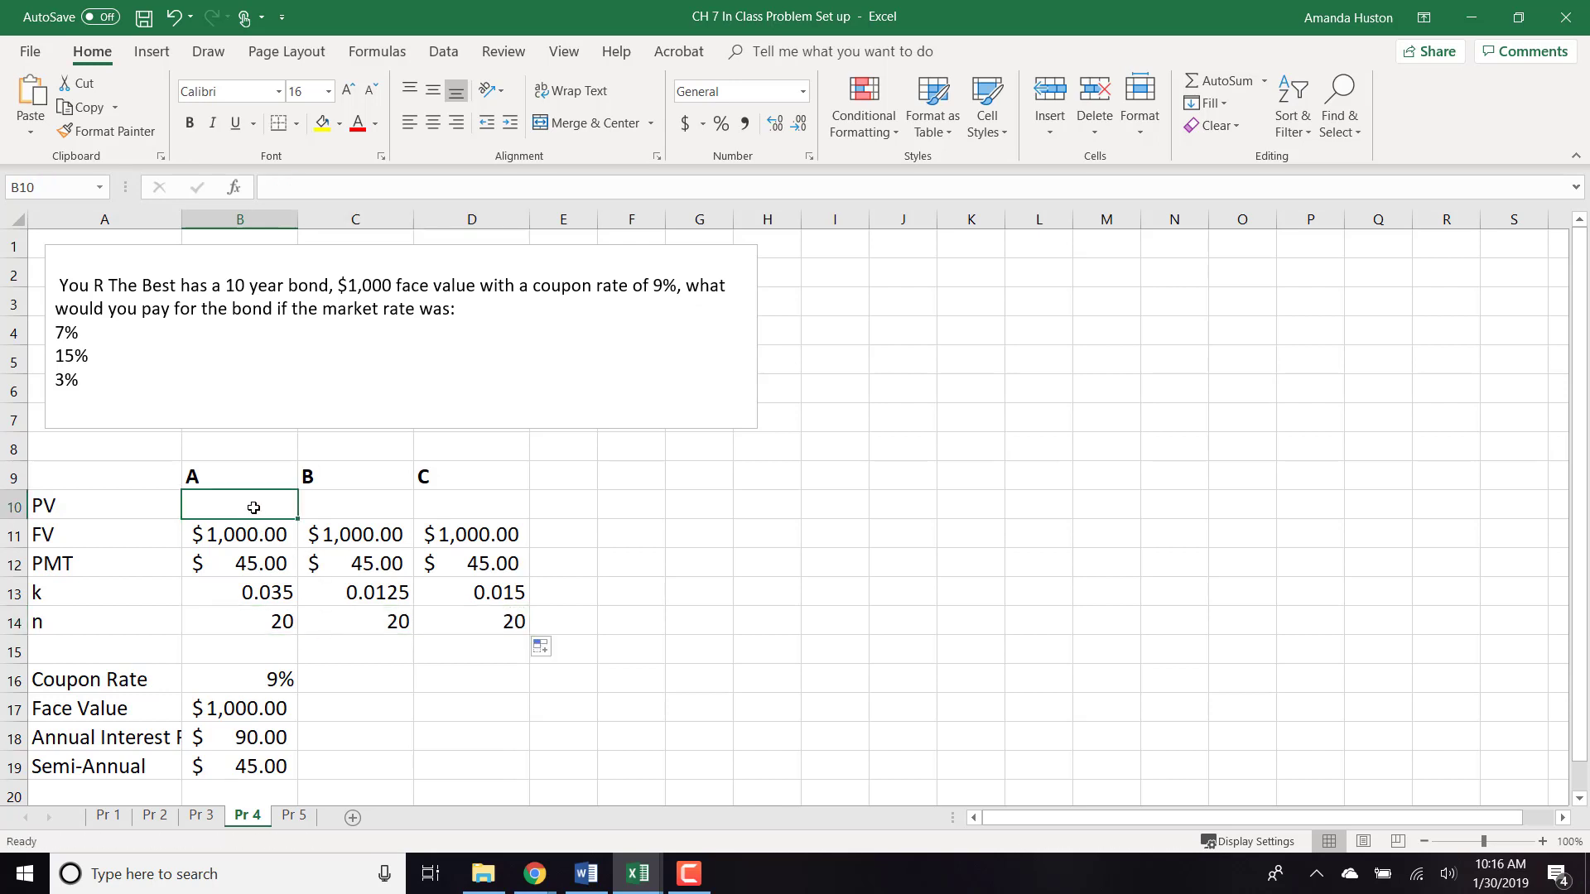
{"action": "left_click", "coordinate": [239, 192]}
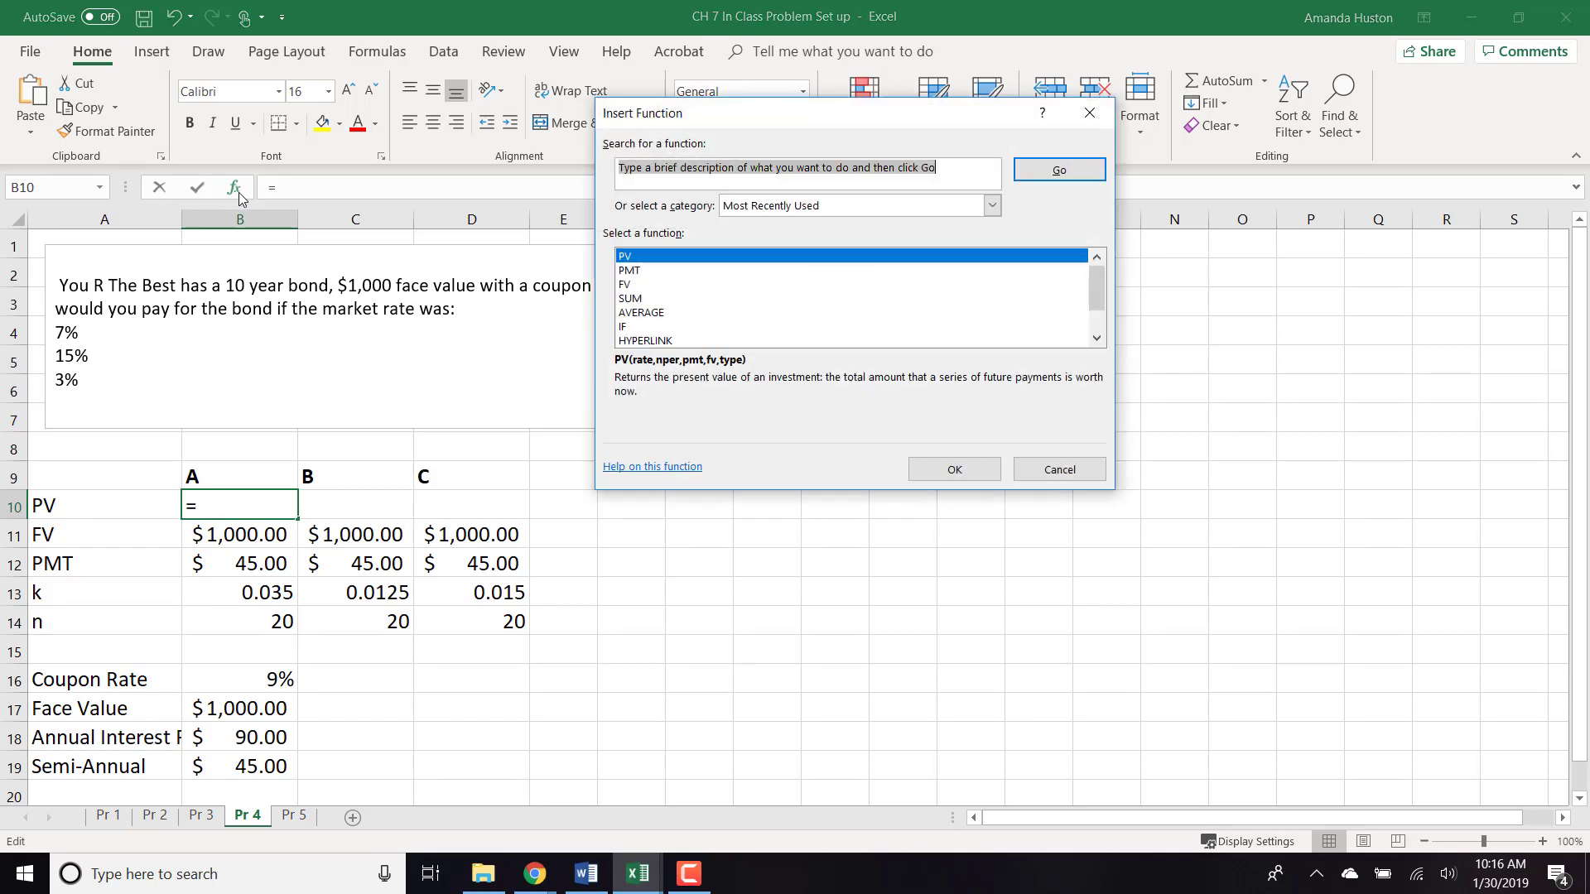
{"action": "left_click", "coordinate": [920, 476]}
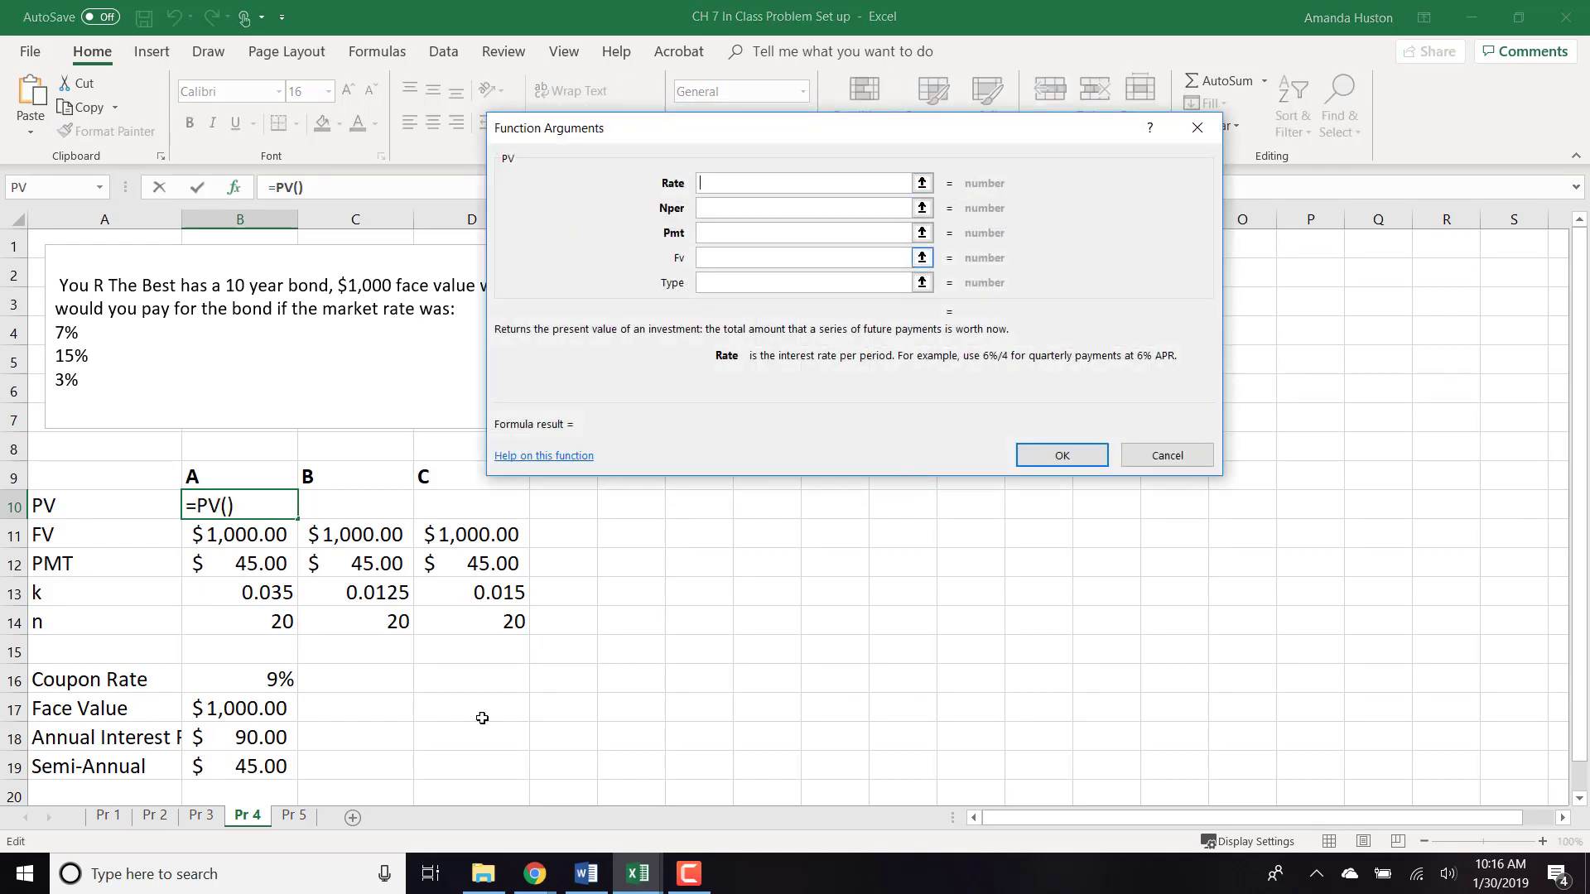
{"action": "left_click", "coordinate": [249, 587]}
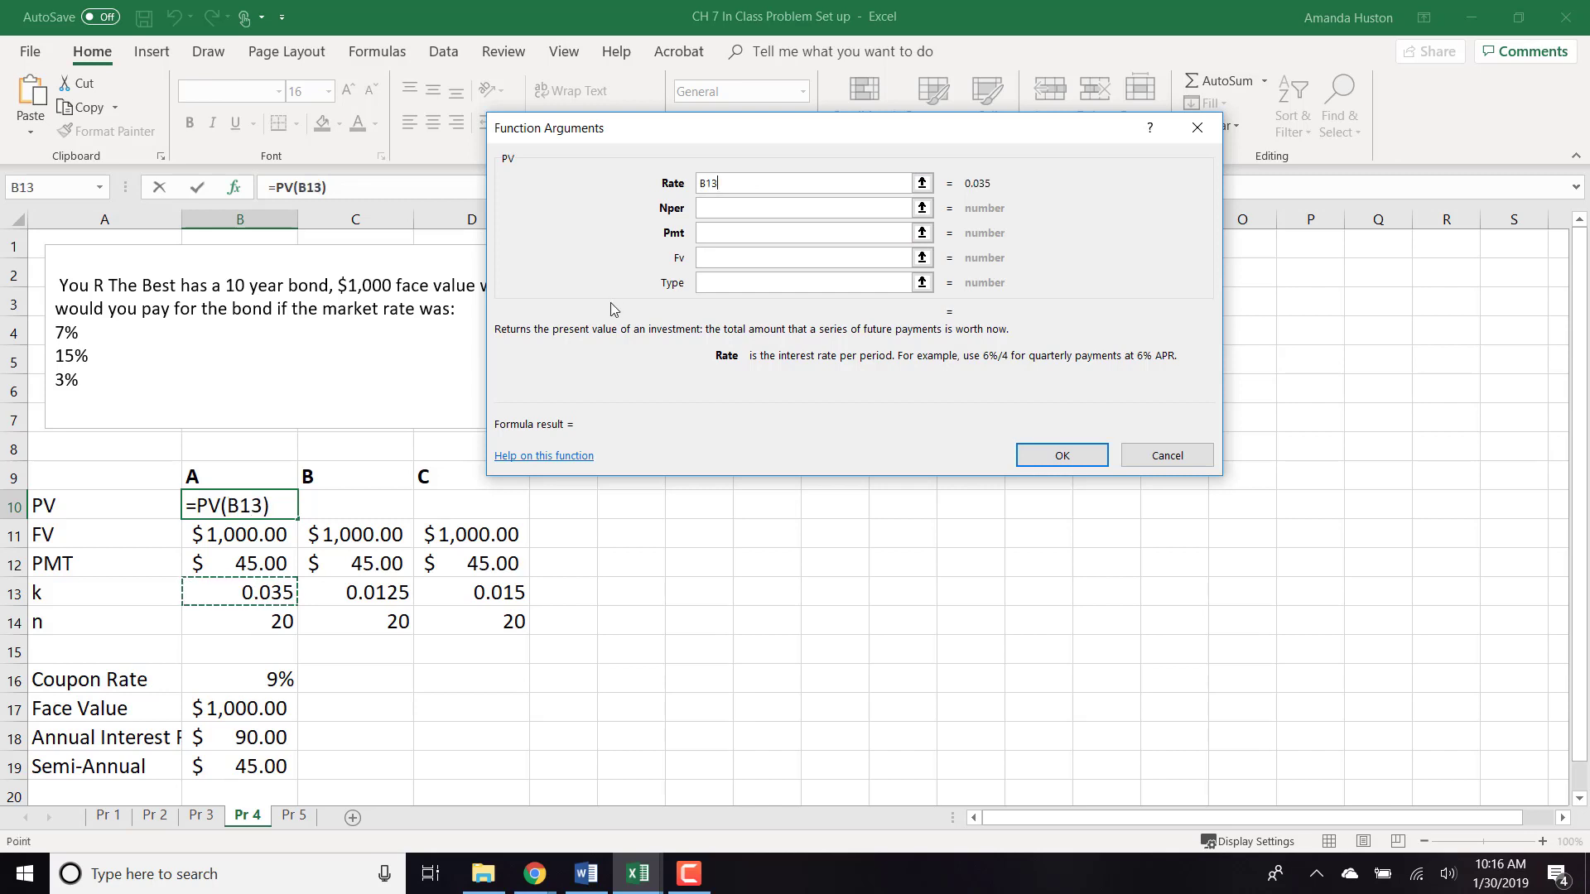
{"action": "left_click", "coordinate": [736, 208]}
{"action": "left_click", "coordinate": [271, 629]}
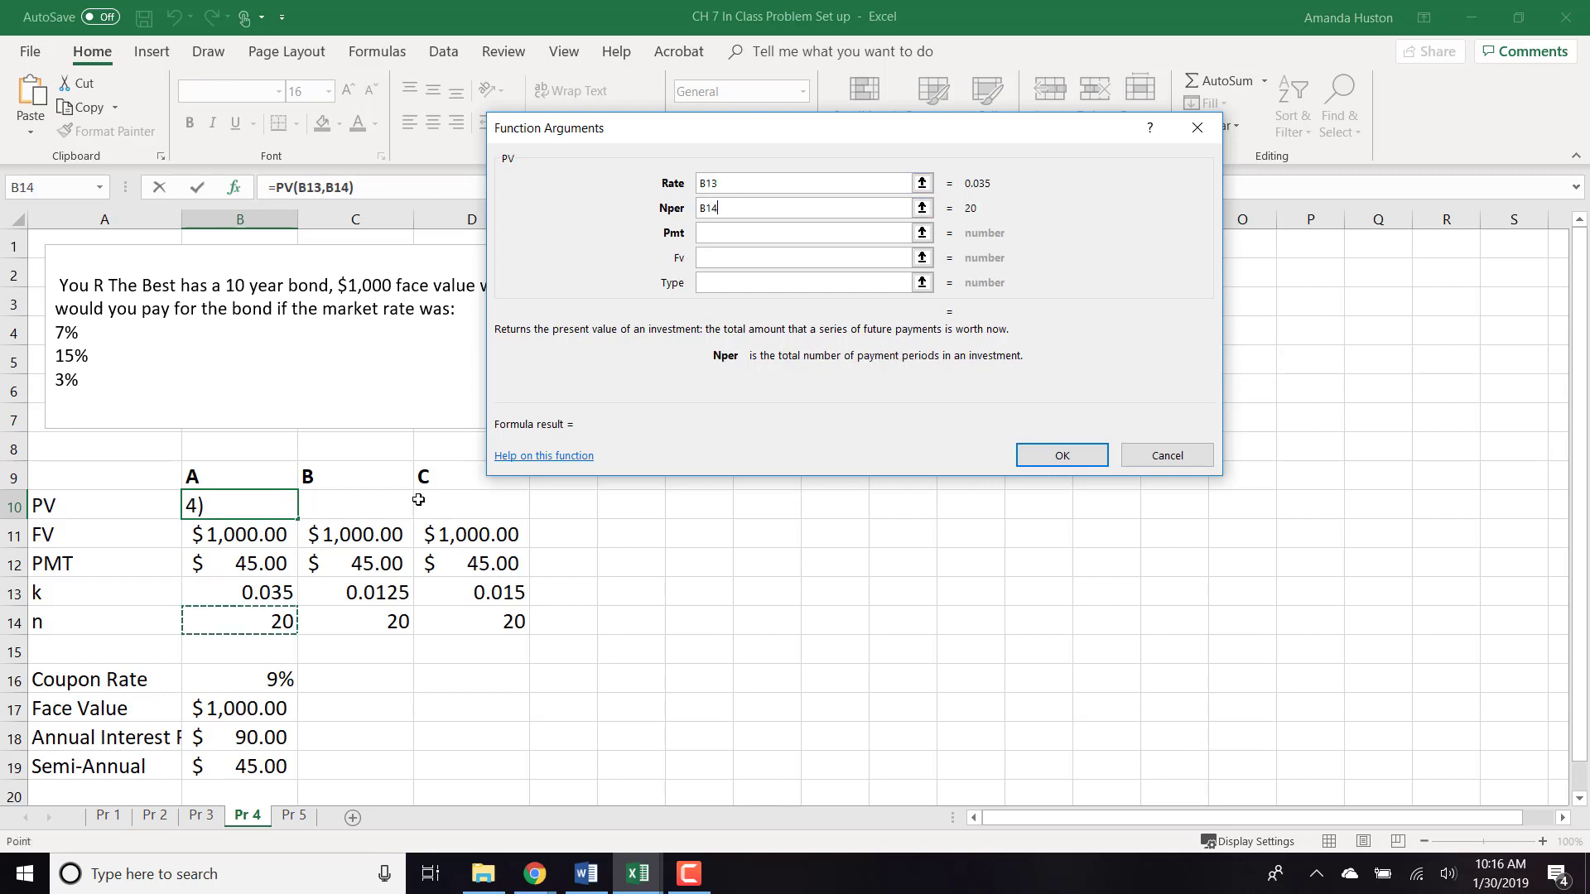
{"action": "left_click", "coordinate": [747, 234]}
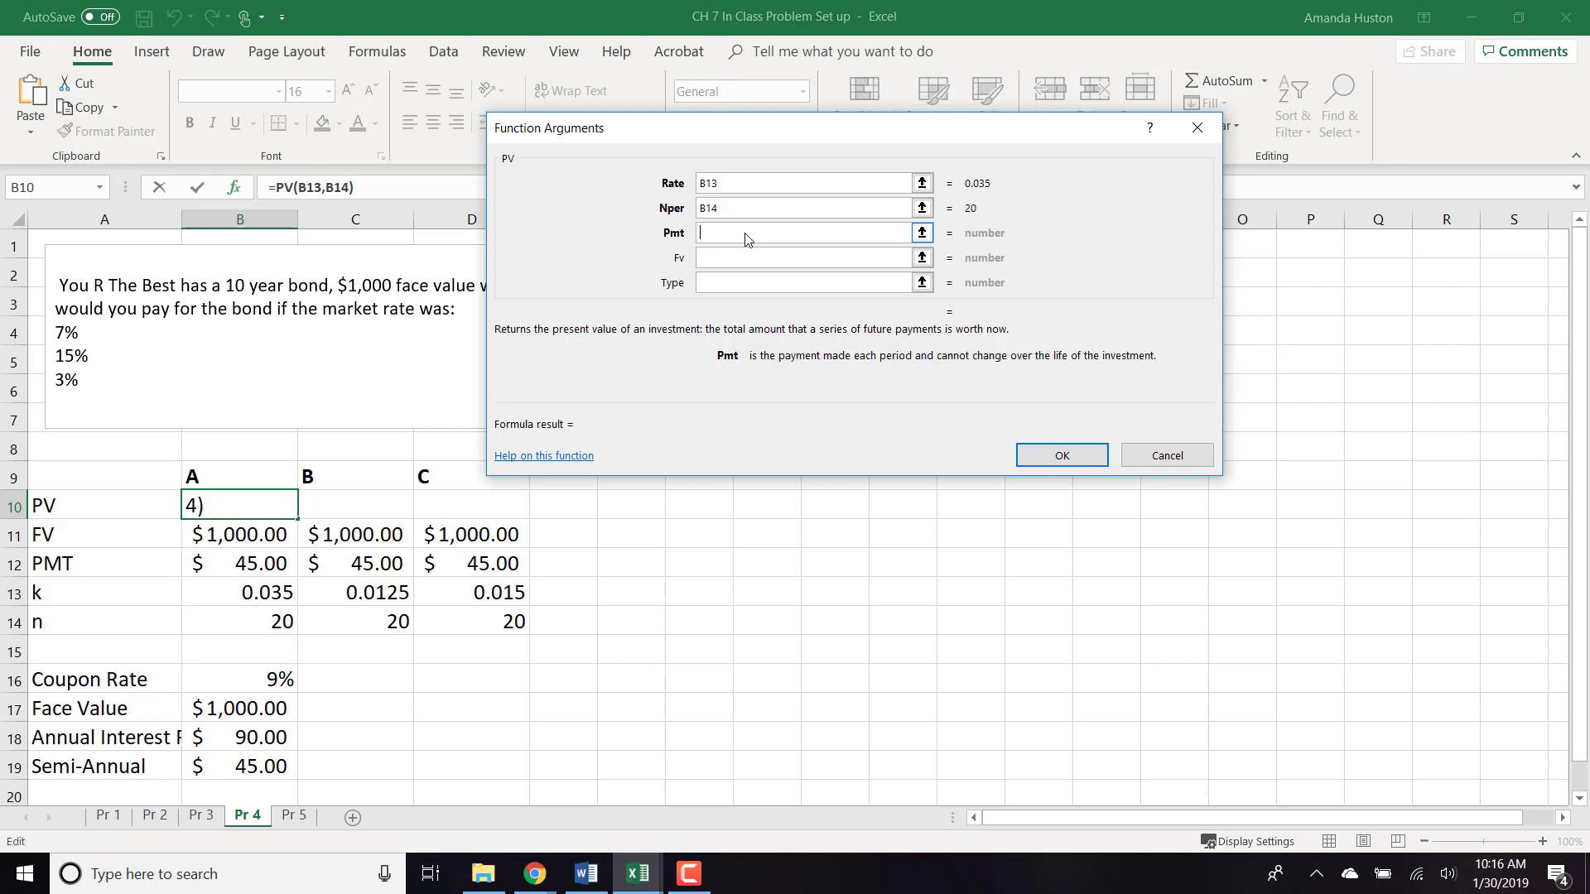
{"action": "left_click", "coordinate": [271, 560]}
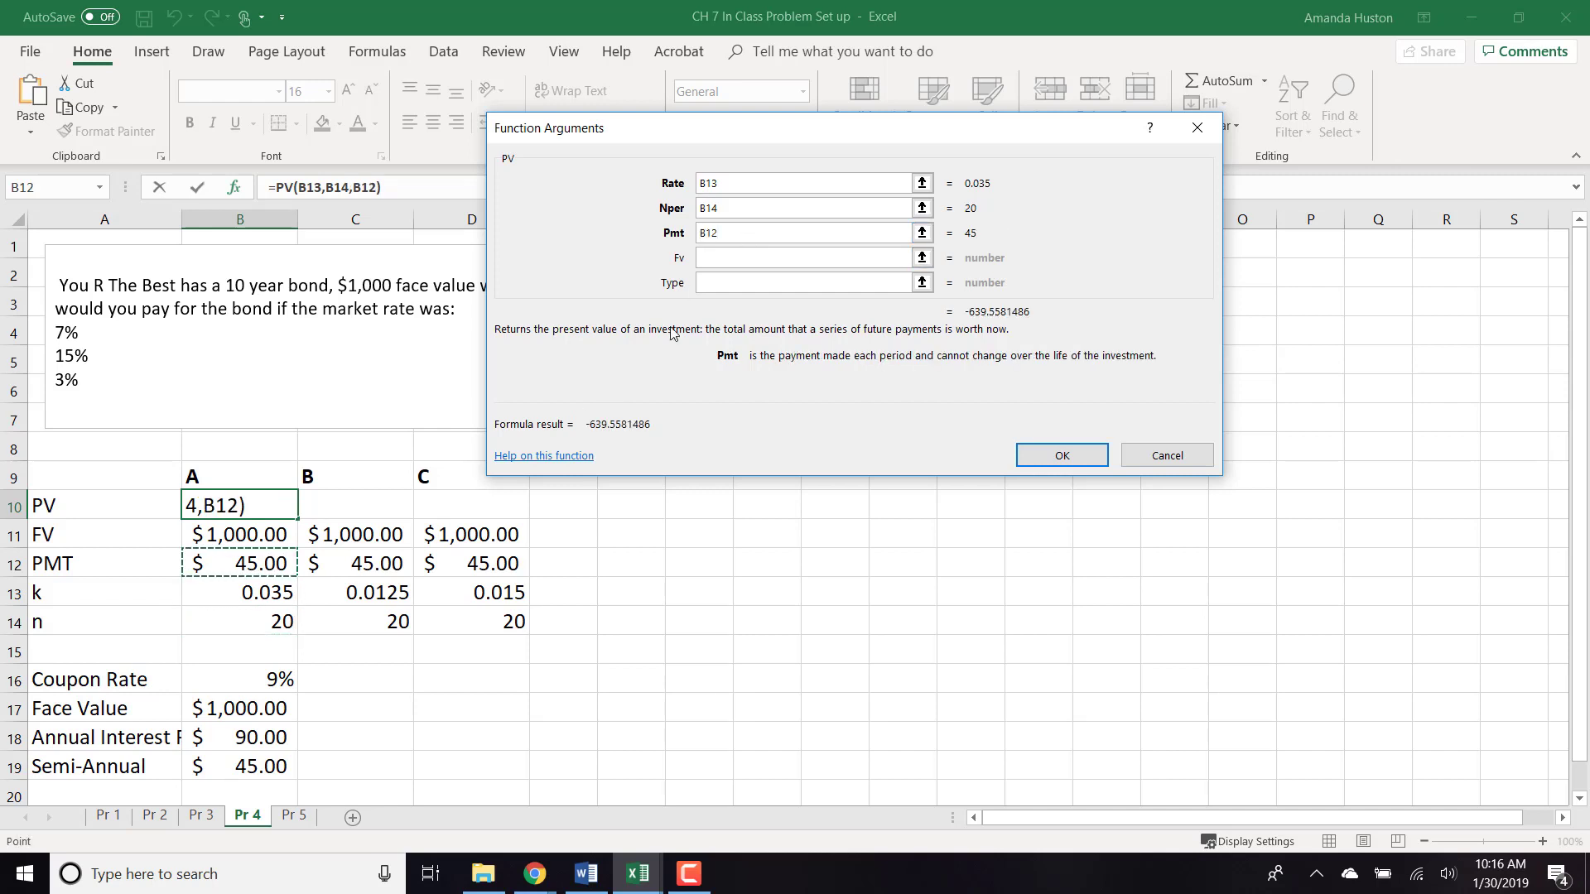
{"action": "left_click", "coordinate": [729, 256]}
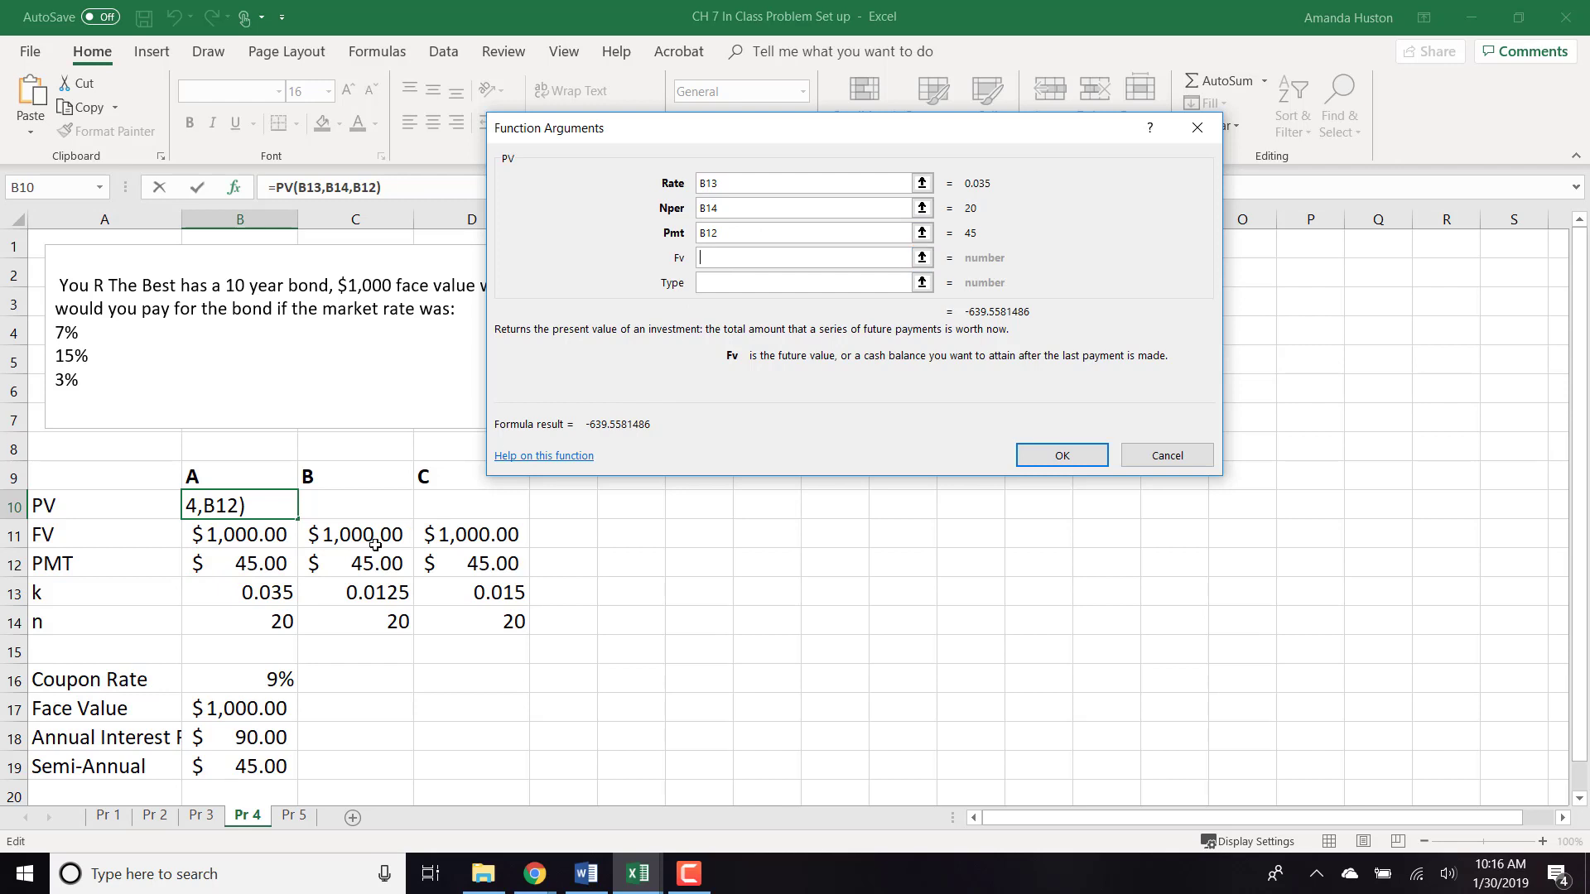
{"action": "left_click", "coordinate": [246, 537]}
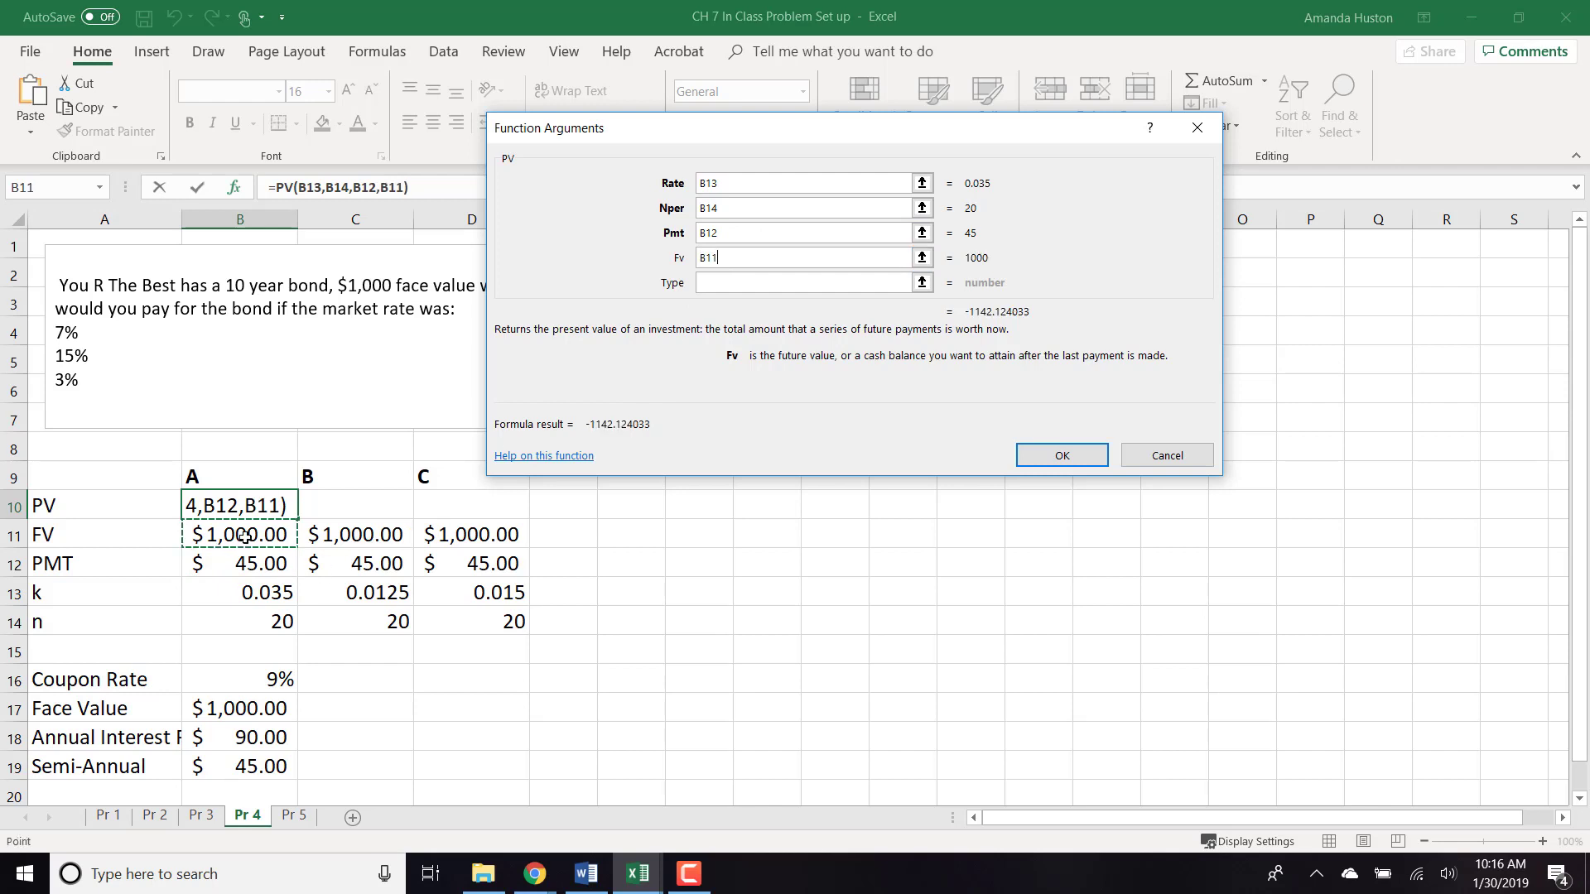
{"action": "left_click", "coordinate": [1052, 456]}
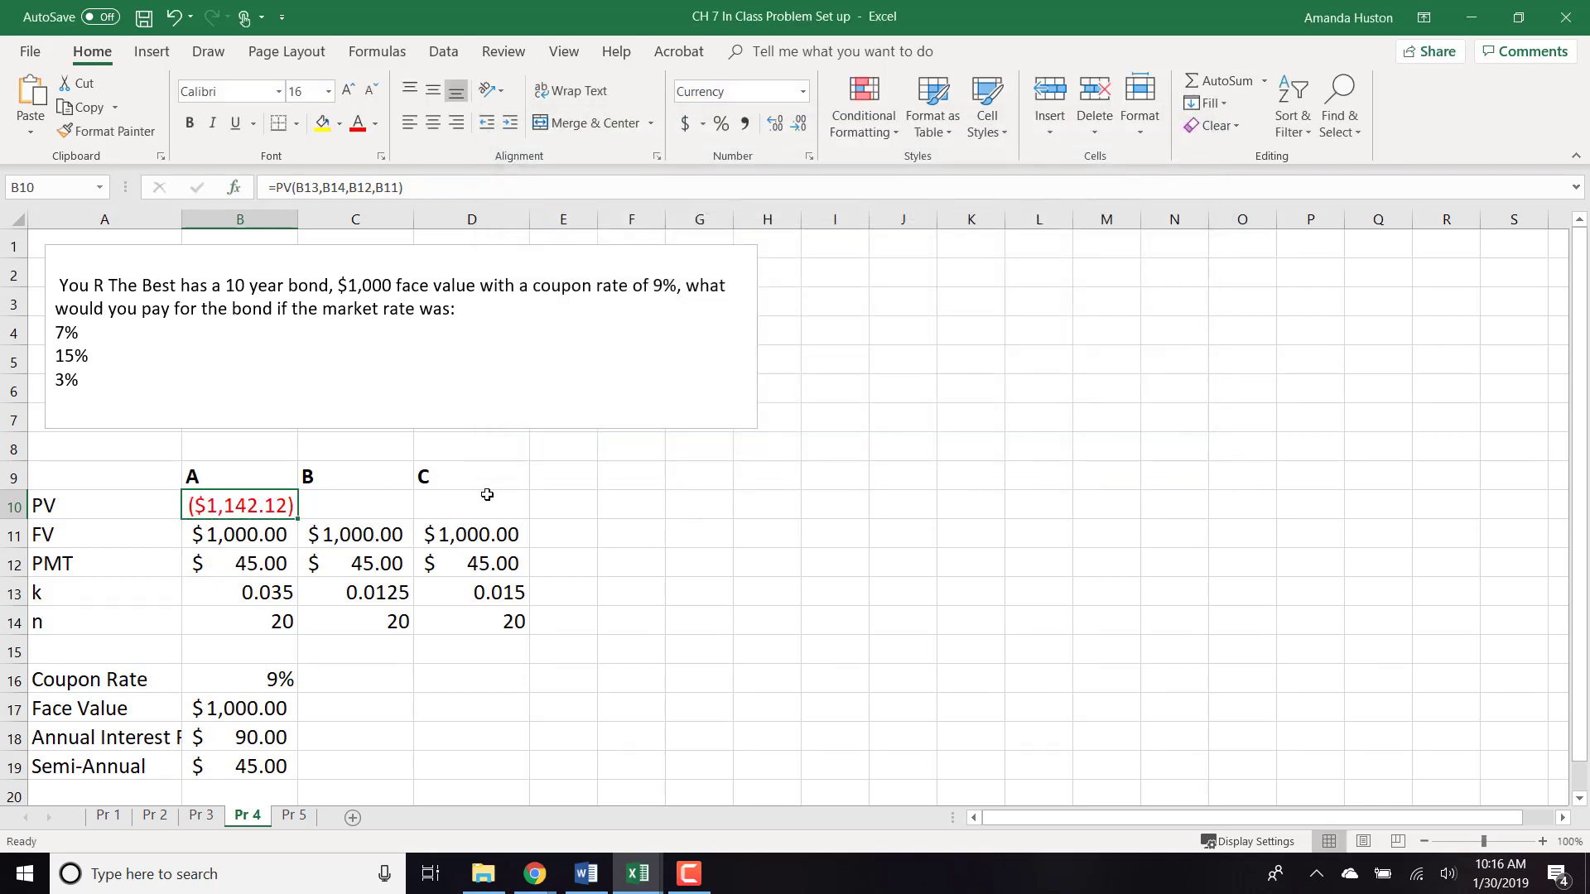
- Negate the PV formula in B10 so it reads =-PV(B13,B14,B12,B11)
{"action": "left_click", "coordinate": [279, 191]}
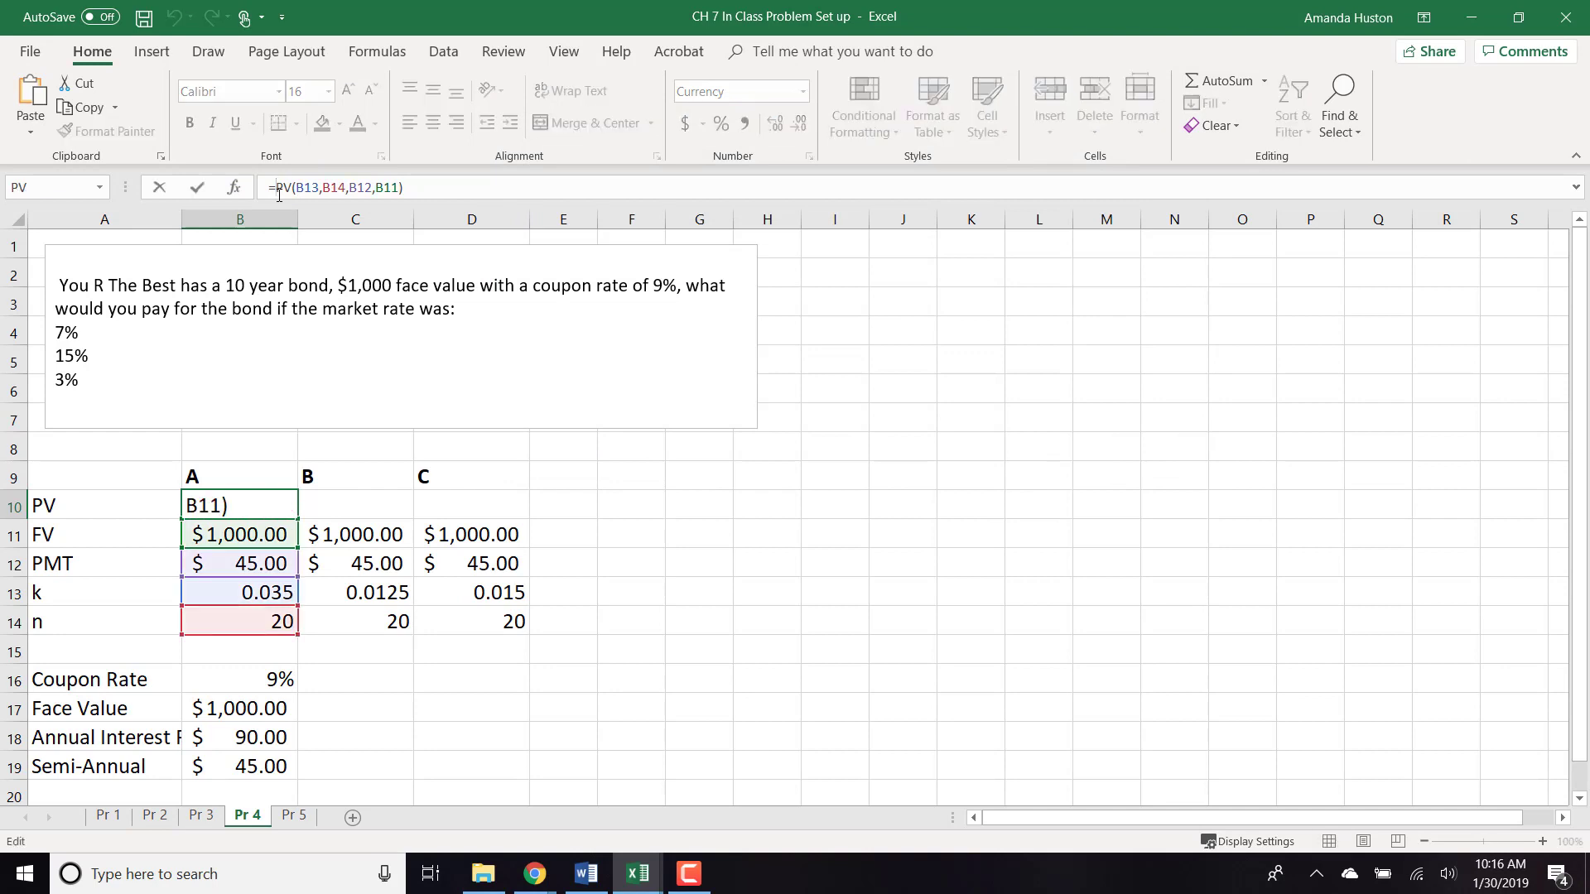
{"action": "type", "text": "-"}
{"action": "key", "text": "Tab"}
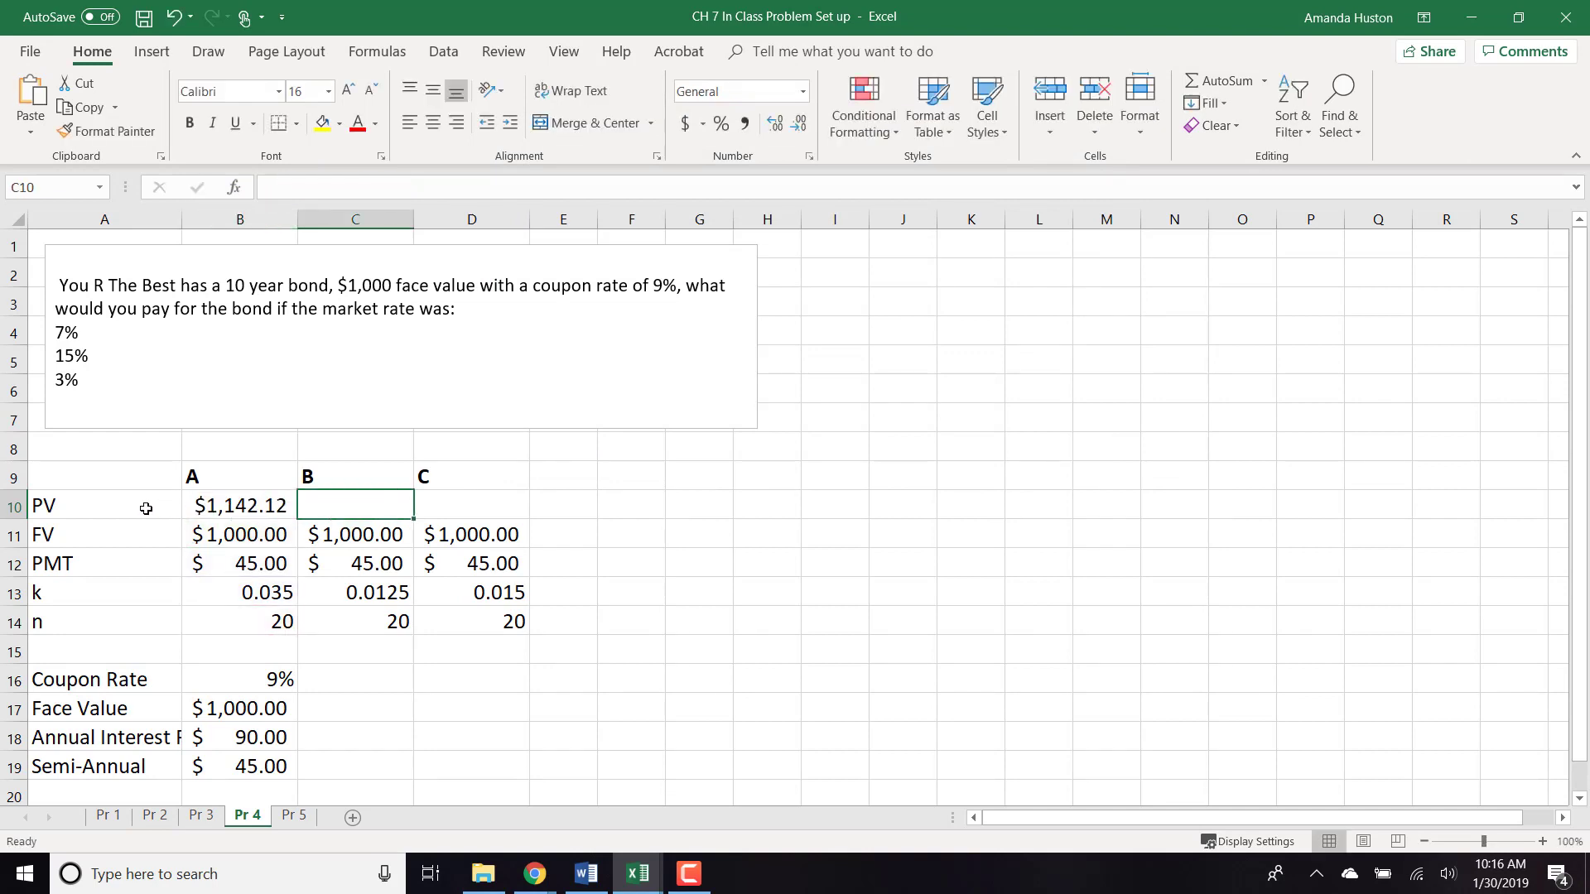
- Highlight the PV row A10:D10 in yellow and copy the PV formula from B10 into C10 and D10
{"action": "left_click_drag", "start_coordinate": [142, 504], "coordinate": [505, 505]}
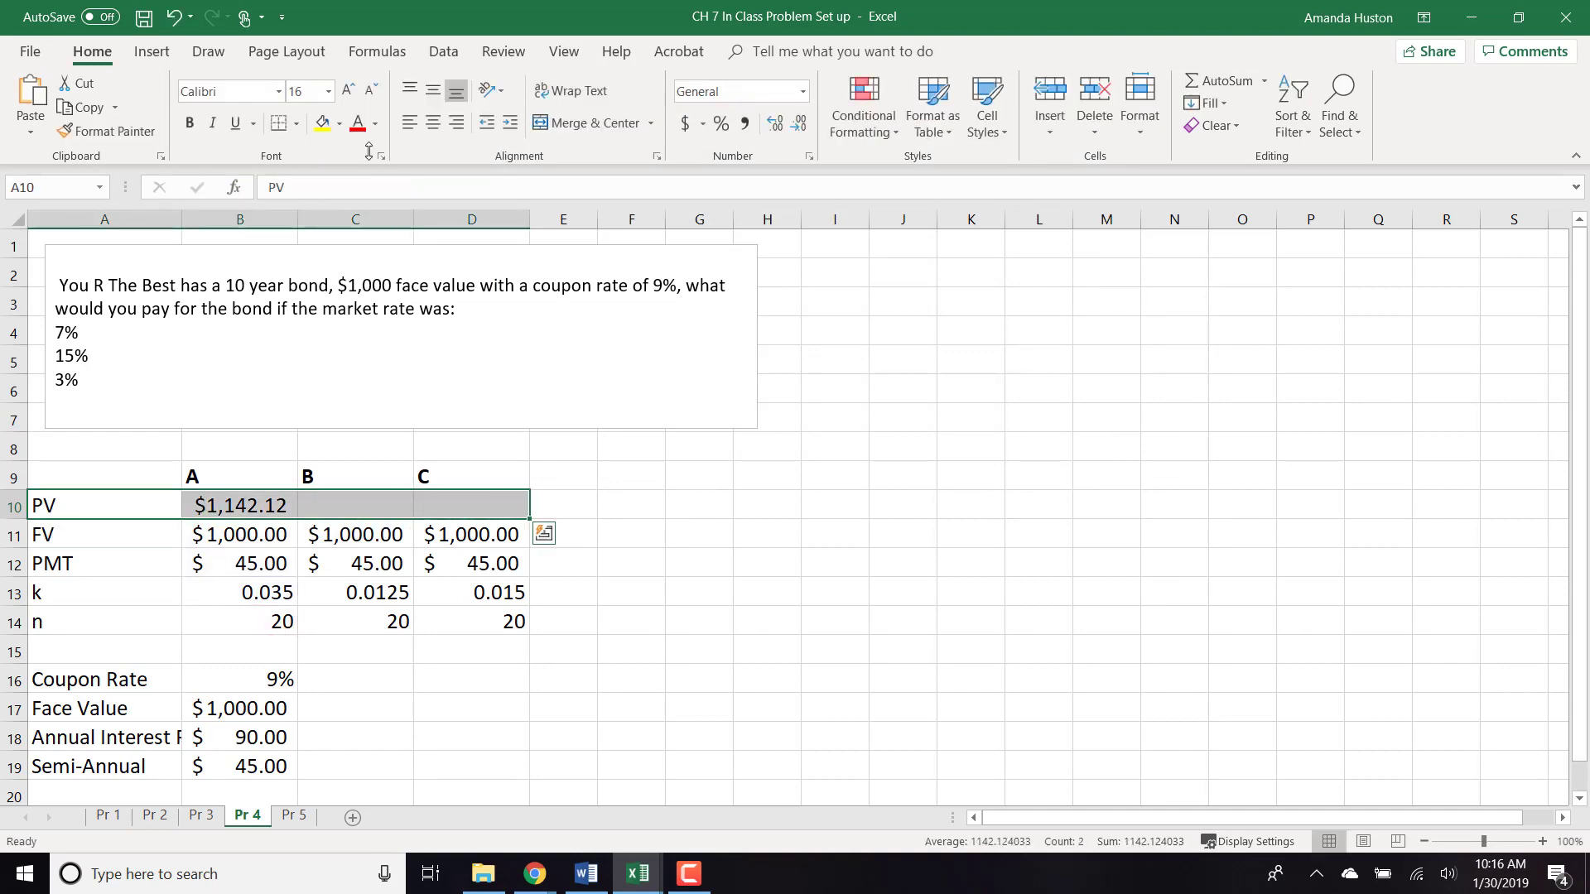
{"action": "left_click", "coordinate": [322, 123]}
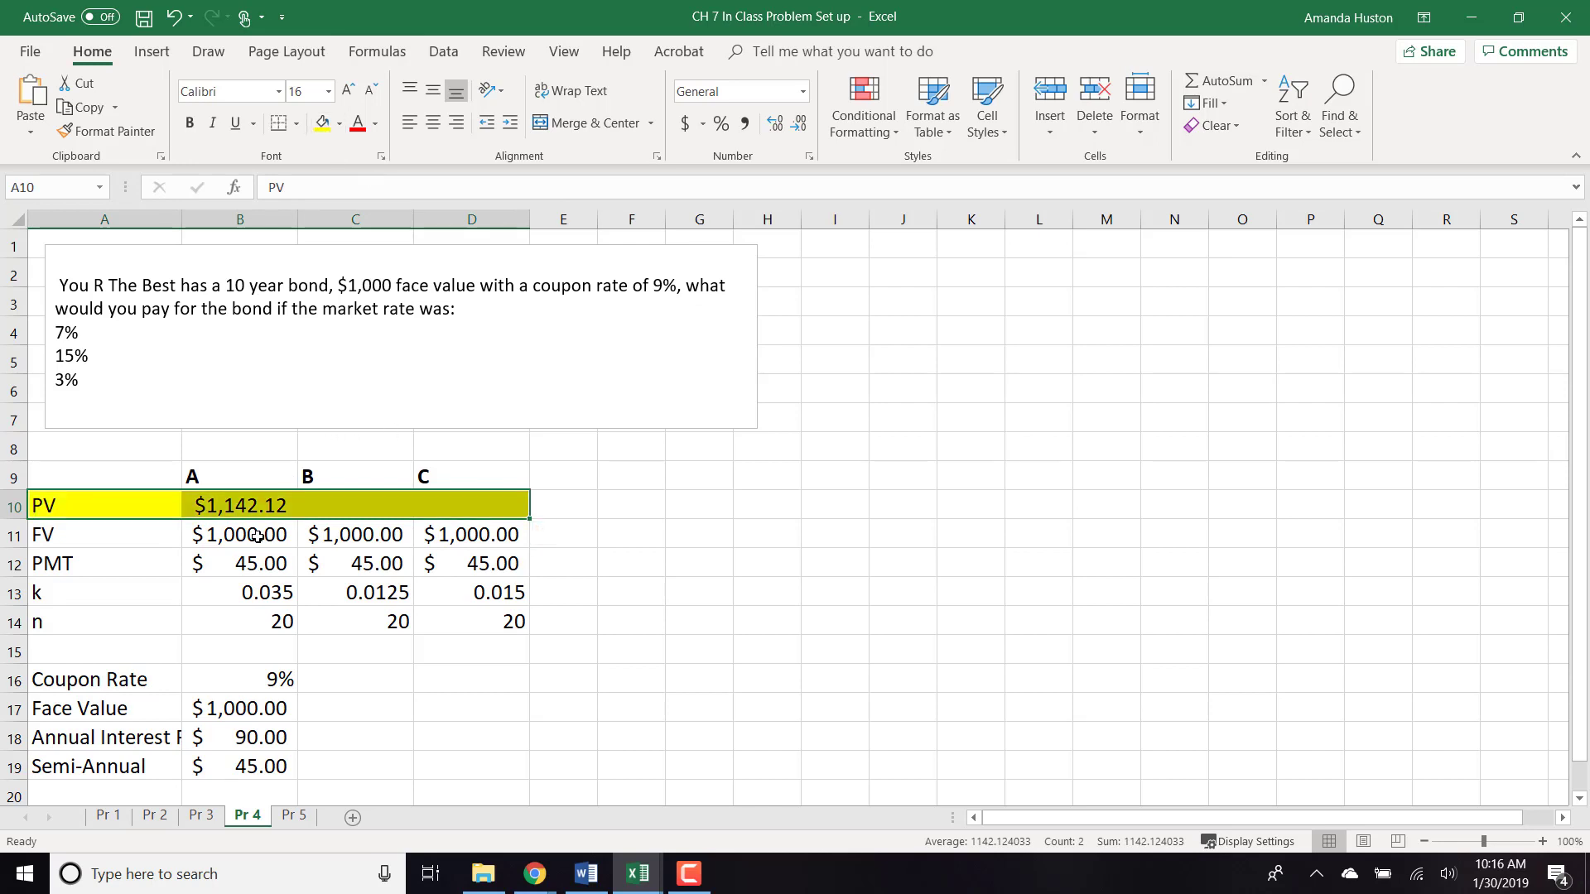
{"action": "left_click", "coordinate": [244, 500]}
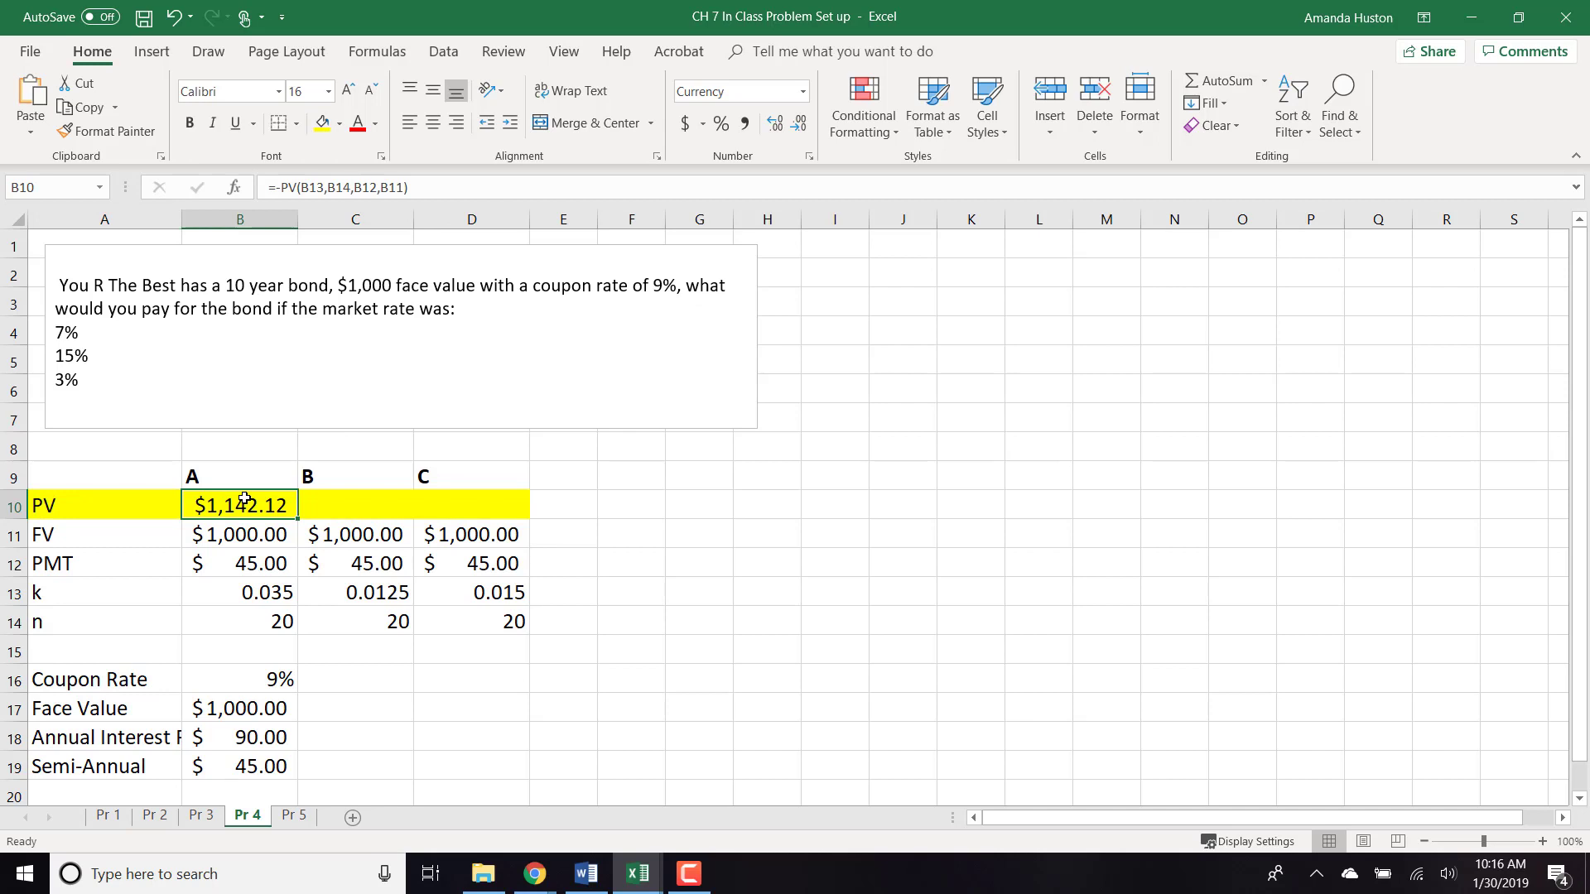
{"action": "key", "text": "ctrl+c"}
{"action": "left_click", "coordinate": [384, 492]}
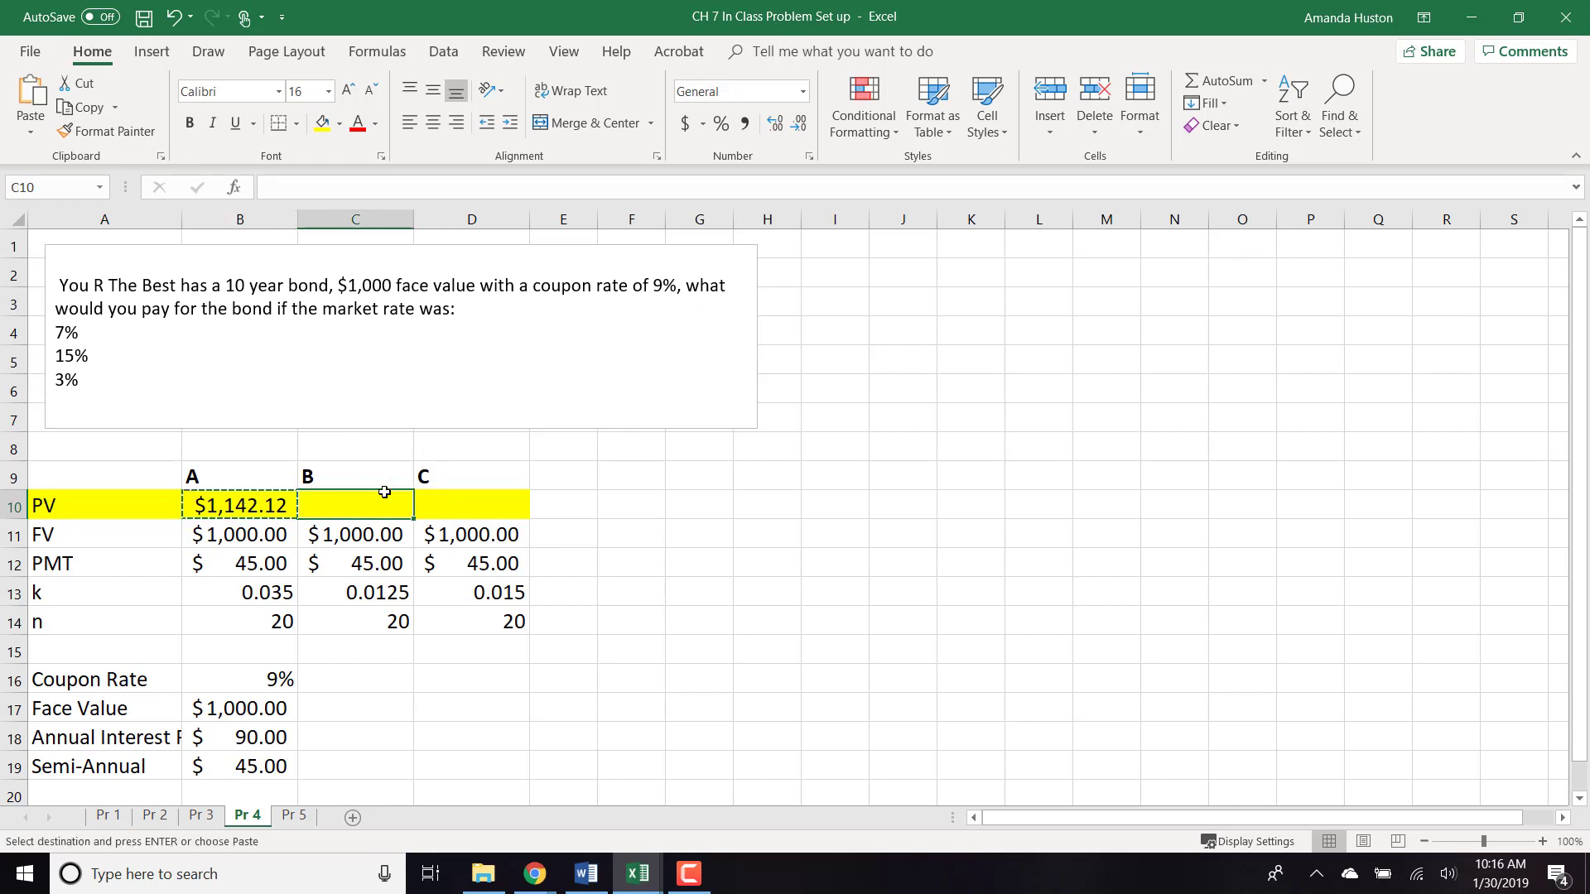
{"action": "key", "text": "ctrl+v"}
{"action": "left_click", "coordinate": [498, 509]}
{"action": "key", "text": "ctrl+v"}
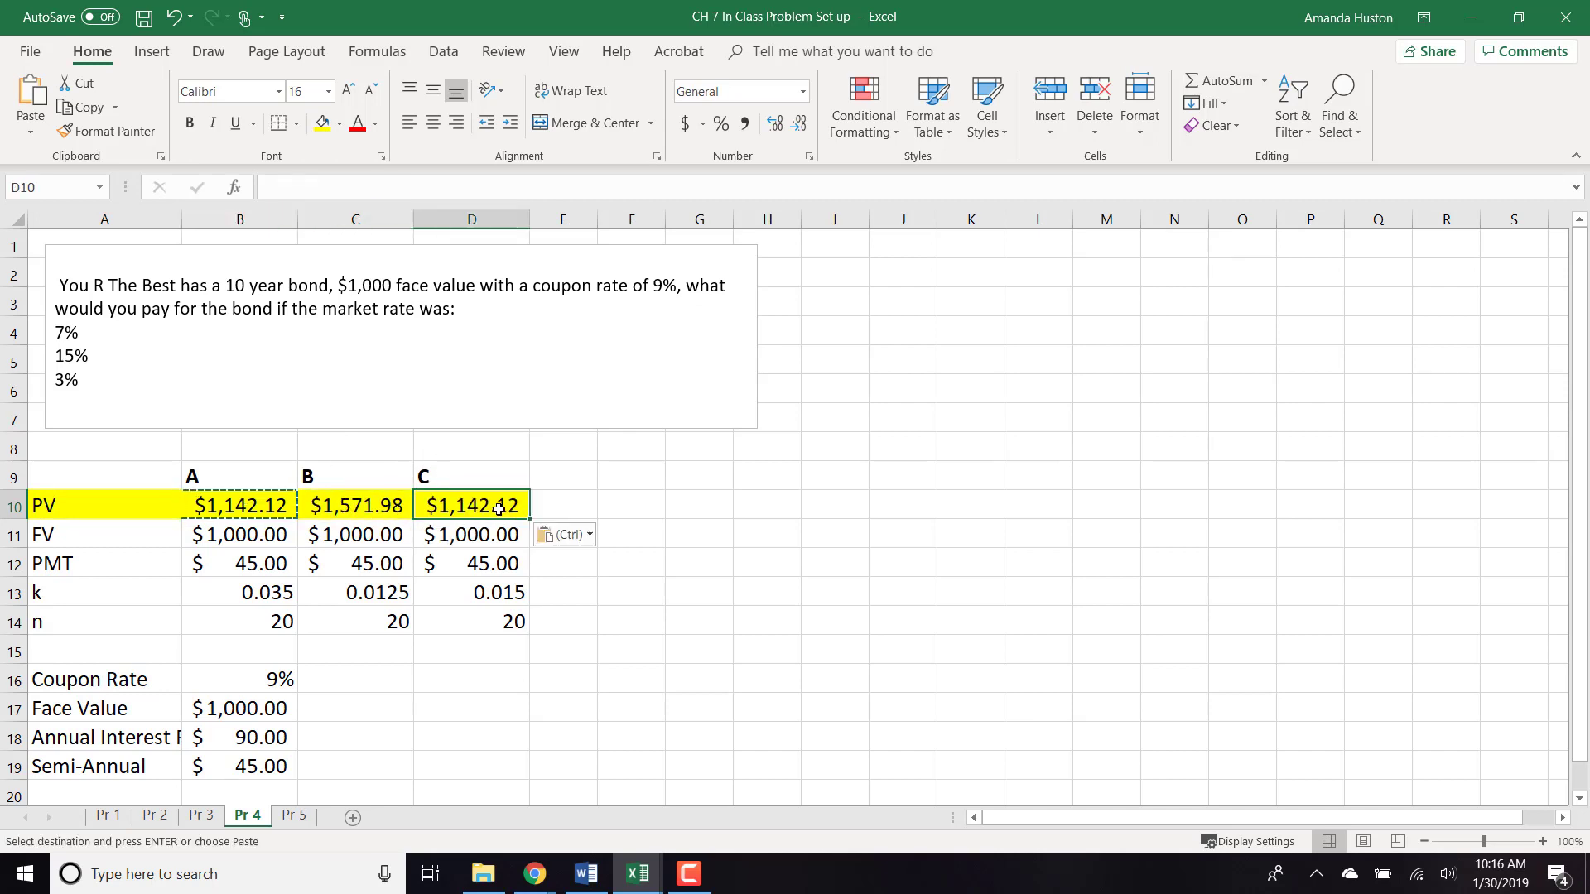
- Check the cell references of case B's PV formula in C10 and correct the periodic rate in C13 to =15%/2
{"action": "left_click", "coordinate": [384, 513]}
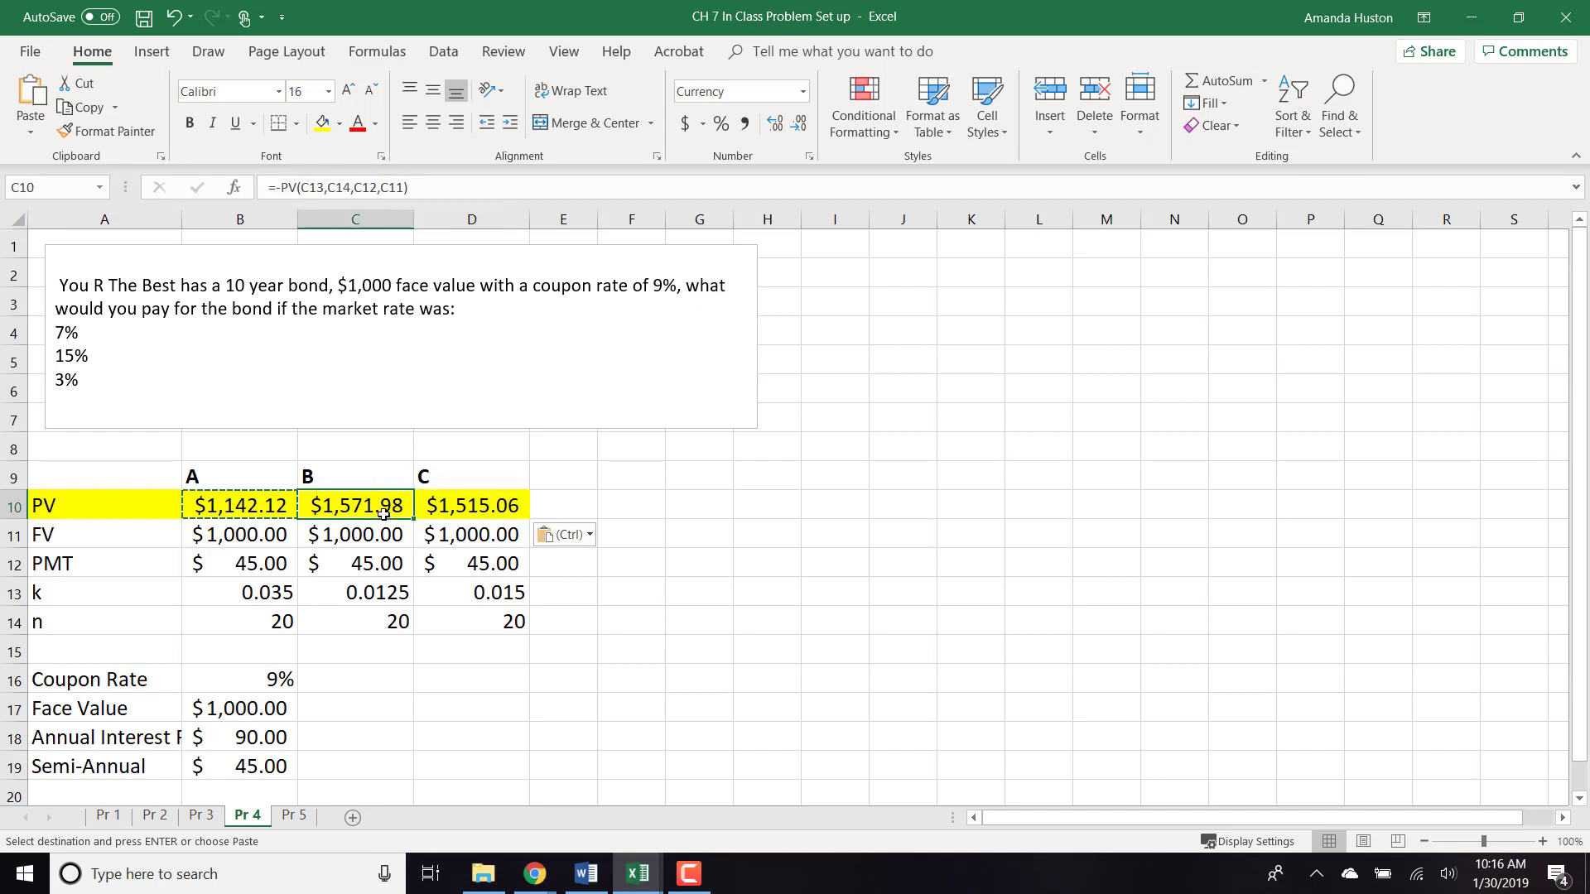
{"action": "double_click", "coordinate": [385, 514]}
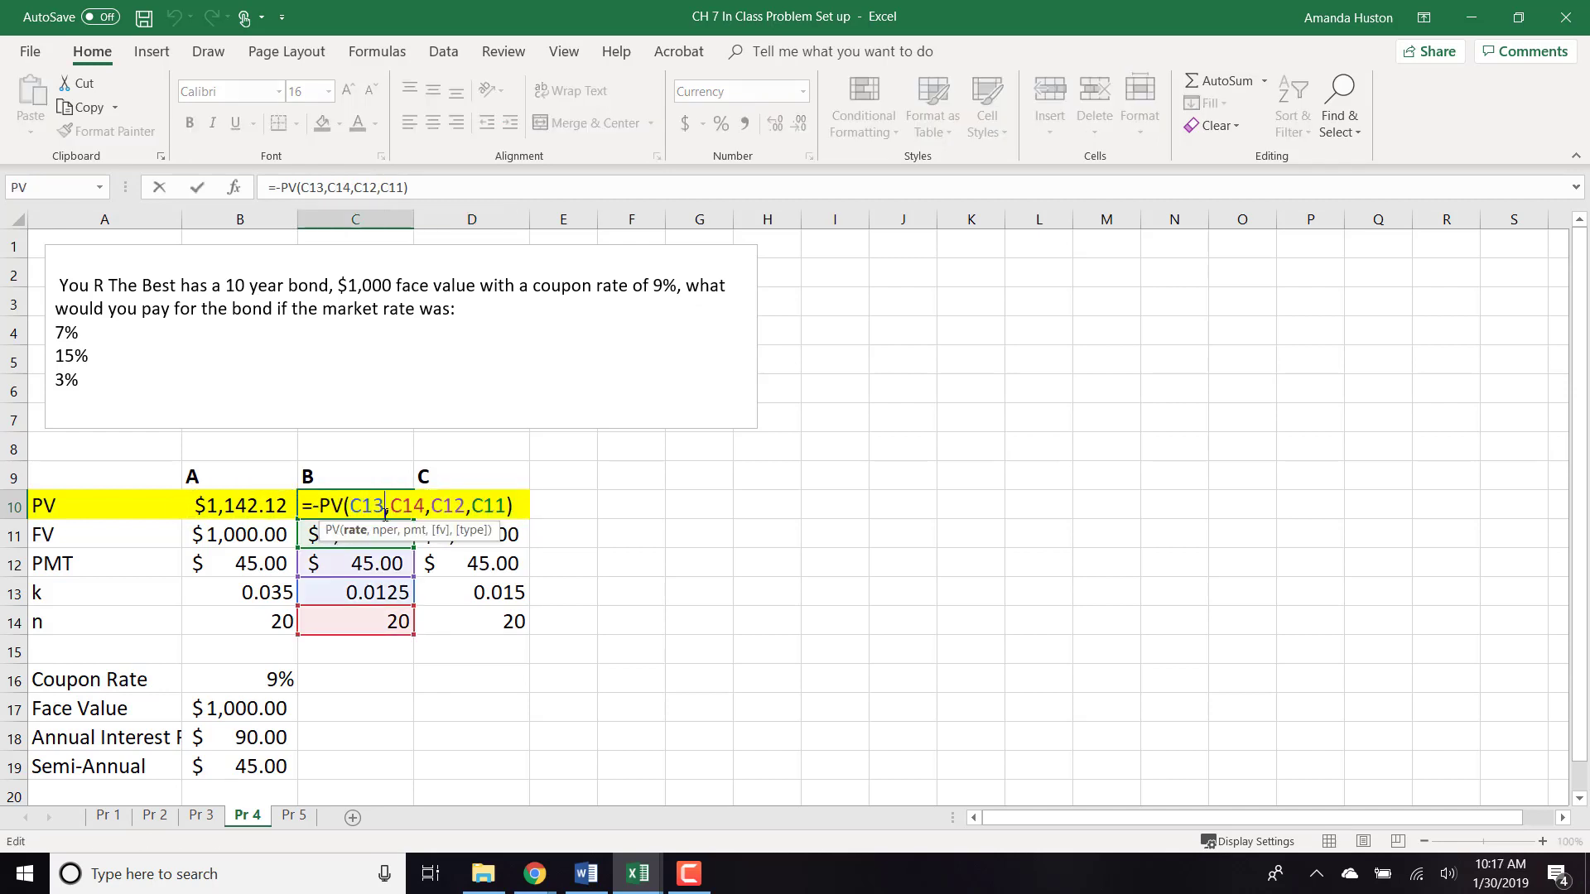
{"action": "key", "text": "Tab"}
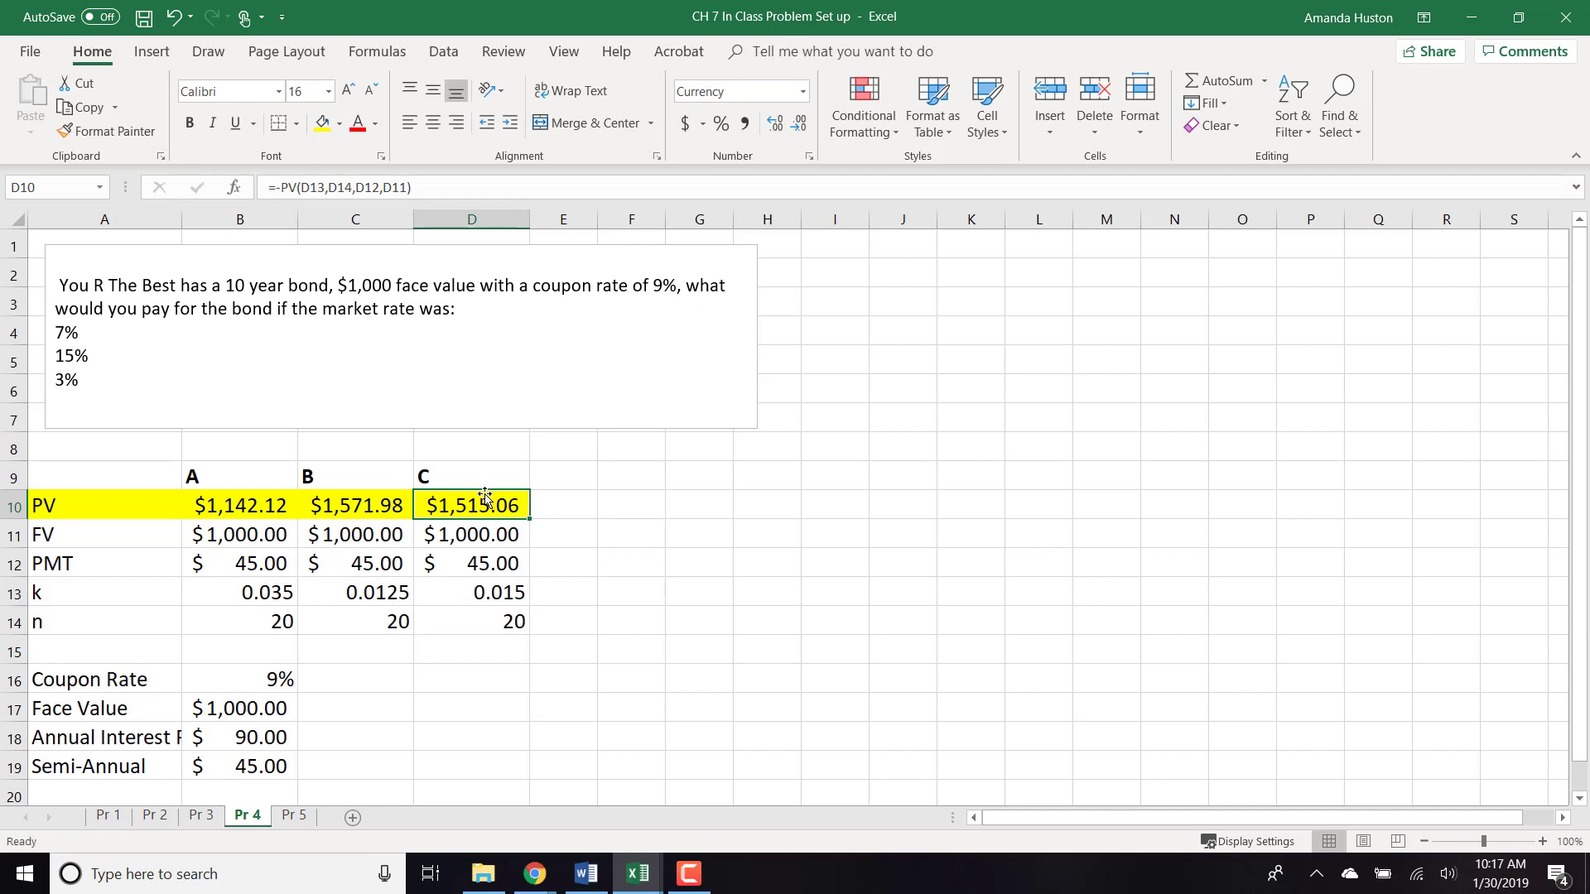
{"action": "left_click", "coordinate": [367, 505]}
{"action": "double_click", "coordinate": [367, 505]}
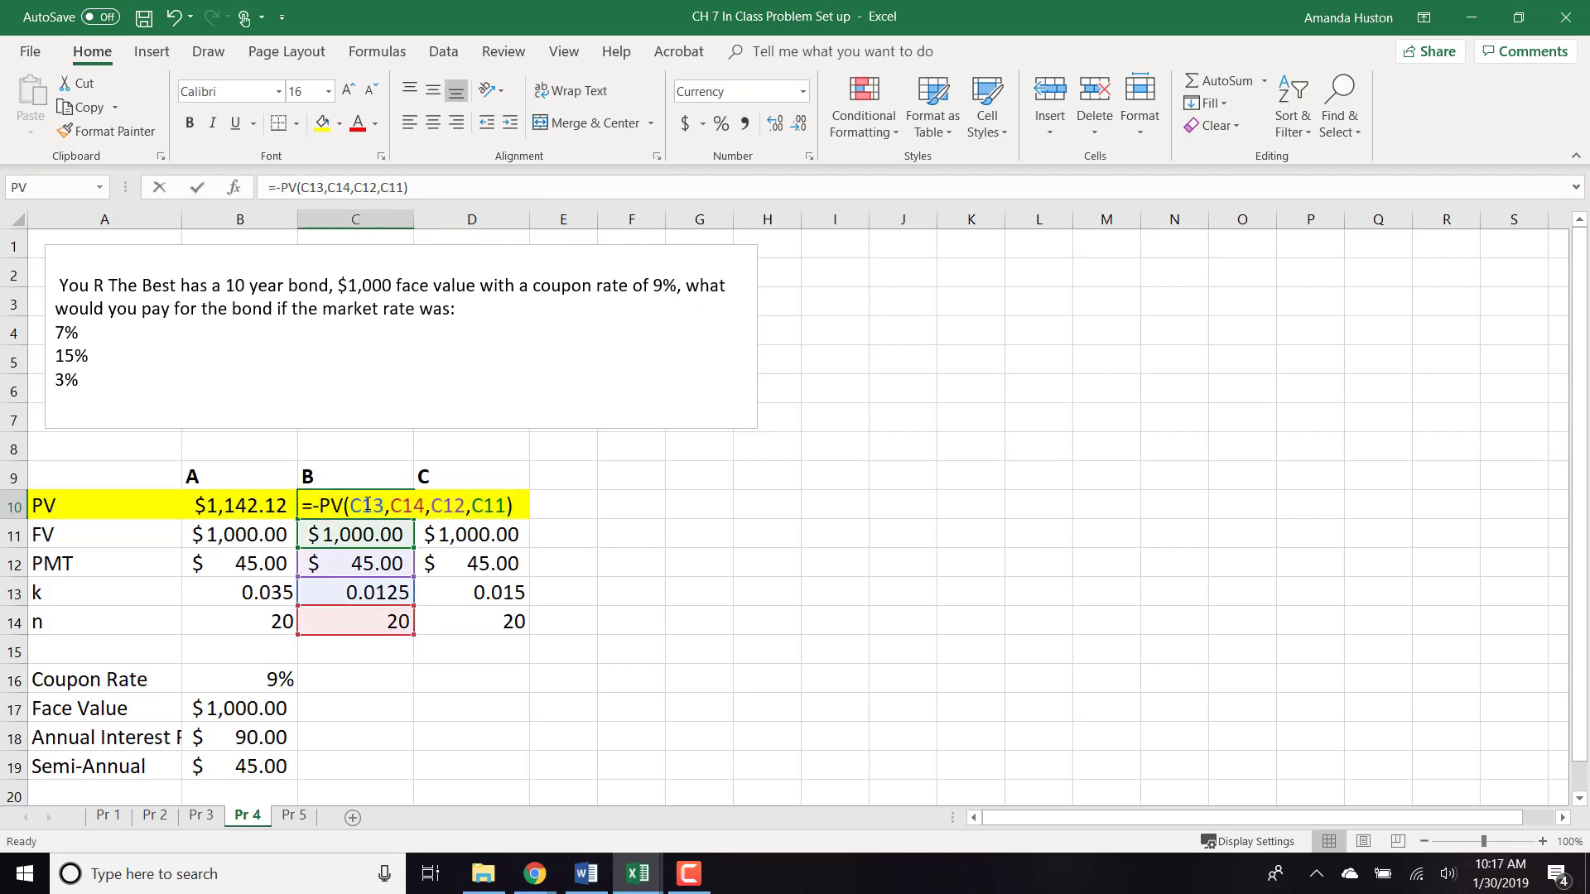
{"action": "key", "text": "Tab"}
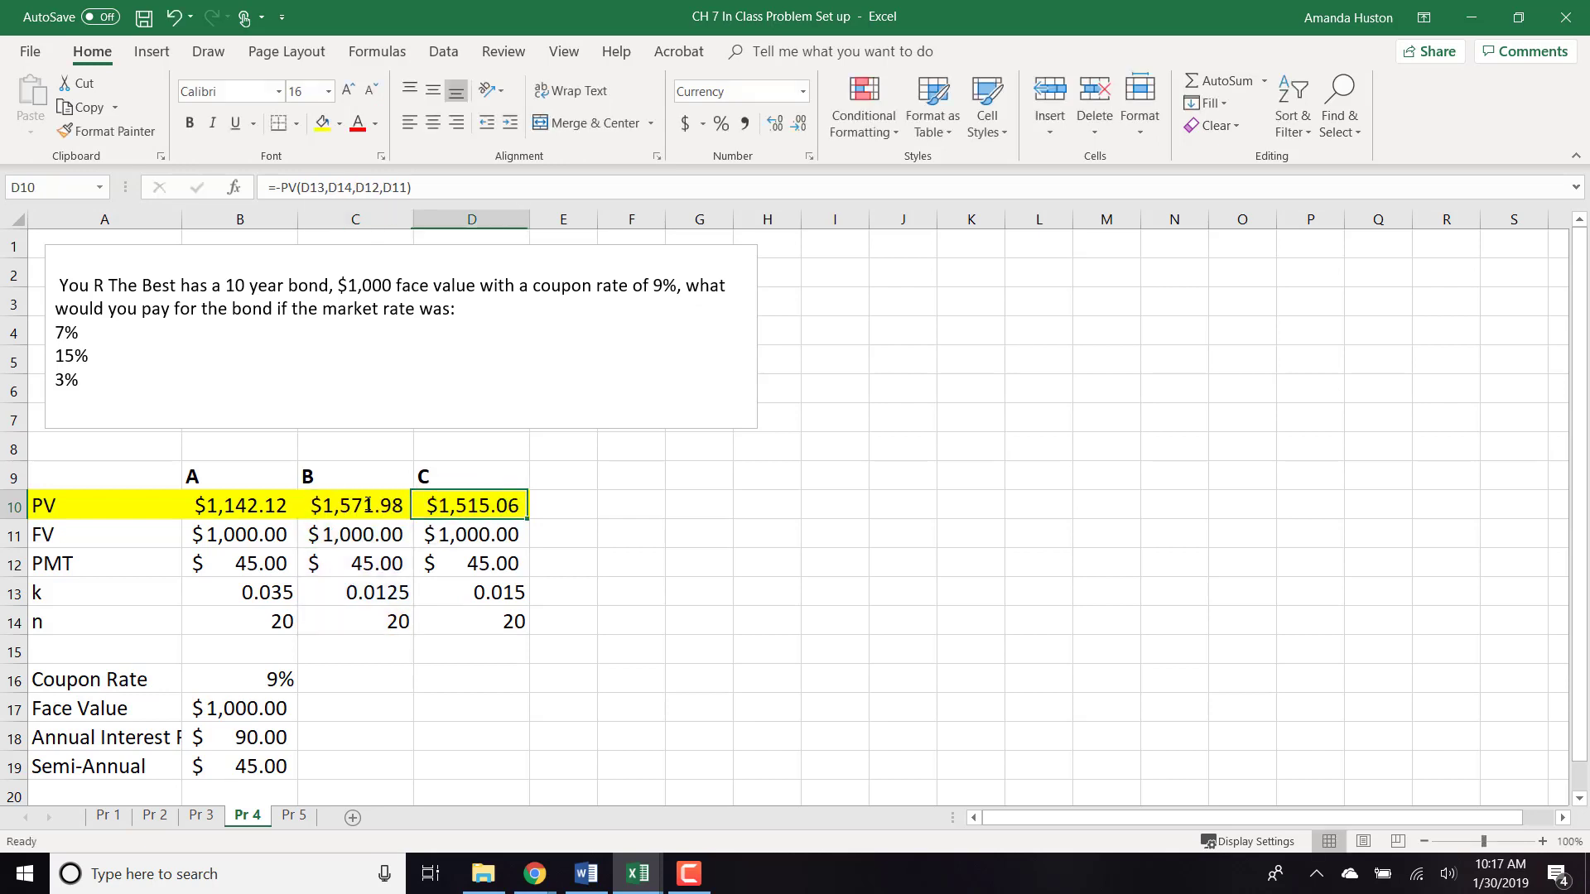
{"action": "left_click", "coordinate": [365, 584]}
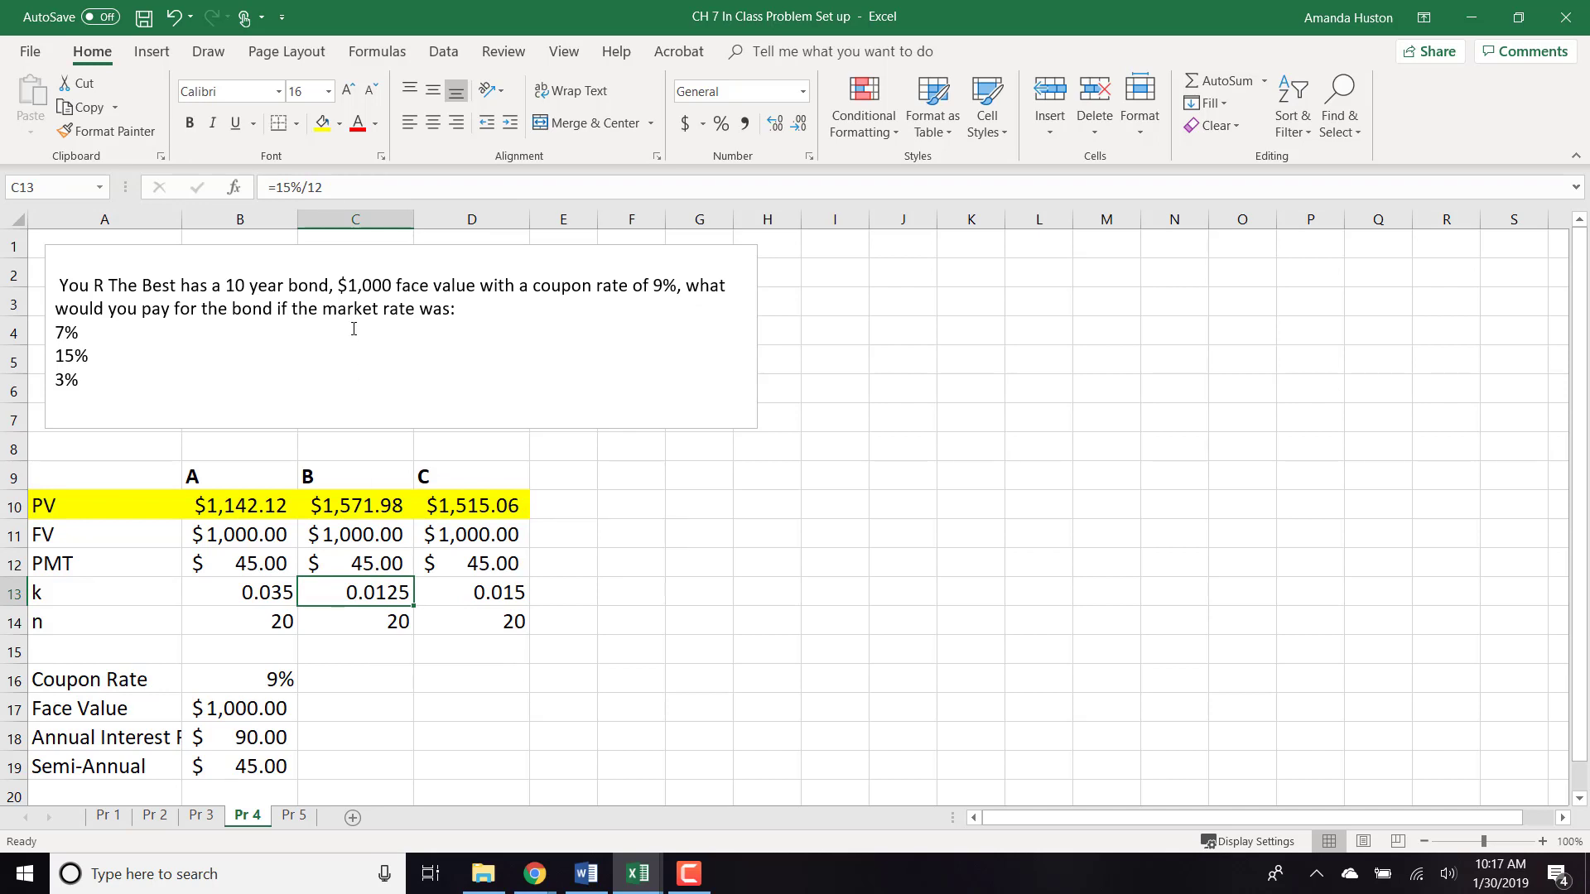
{"action": "left_click", "coordinate": [347, 183]}
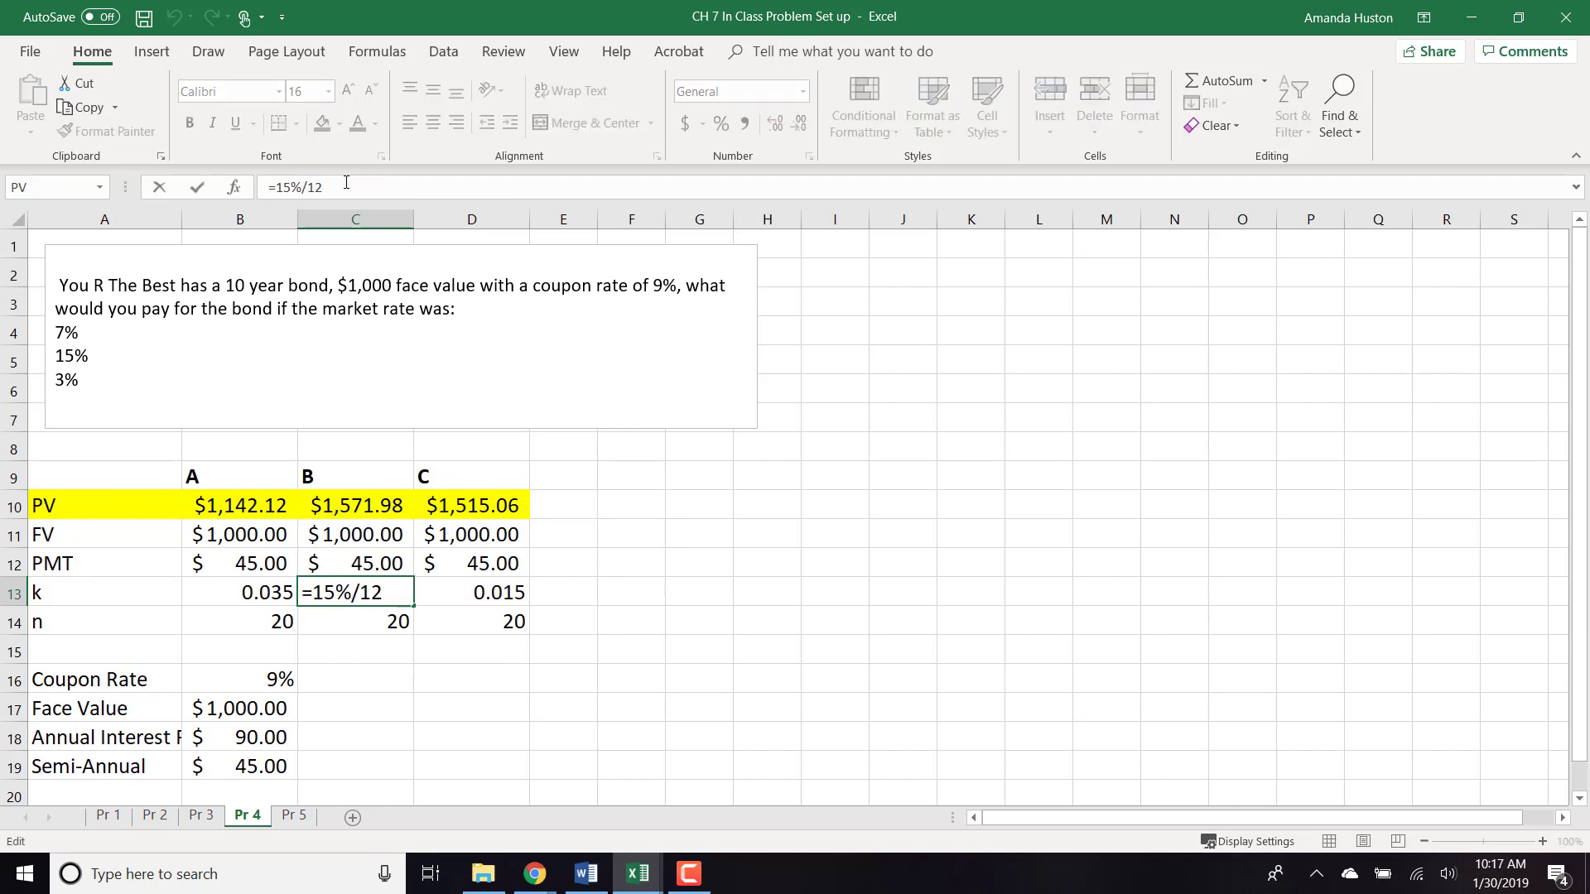
{"action": "key", "text": "BackSpace"}
{"action": "key", "text": "BackSpace"}
{"action": "type", "text": "2"}
{"action": "key", "text": "Return"}
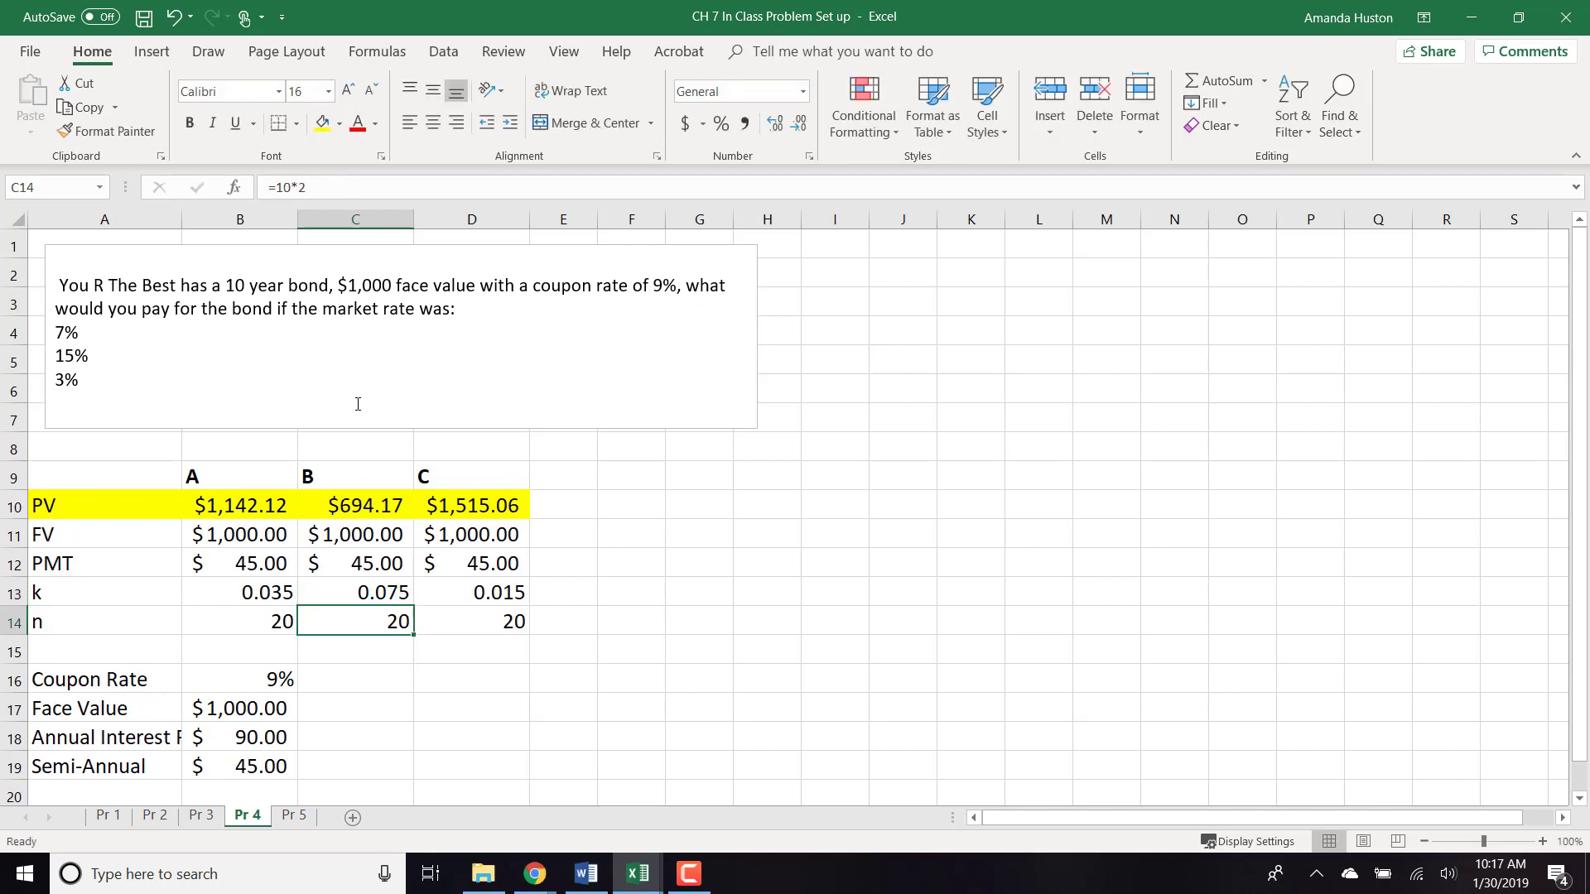
{"action": "left_click", "coordinate": [469, 593]}
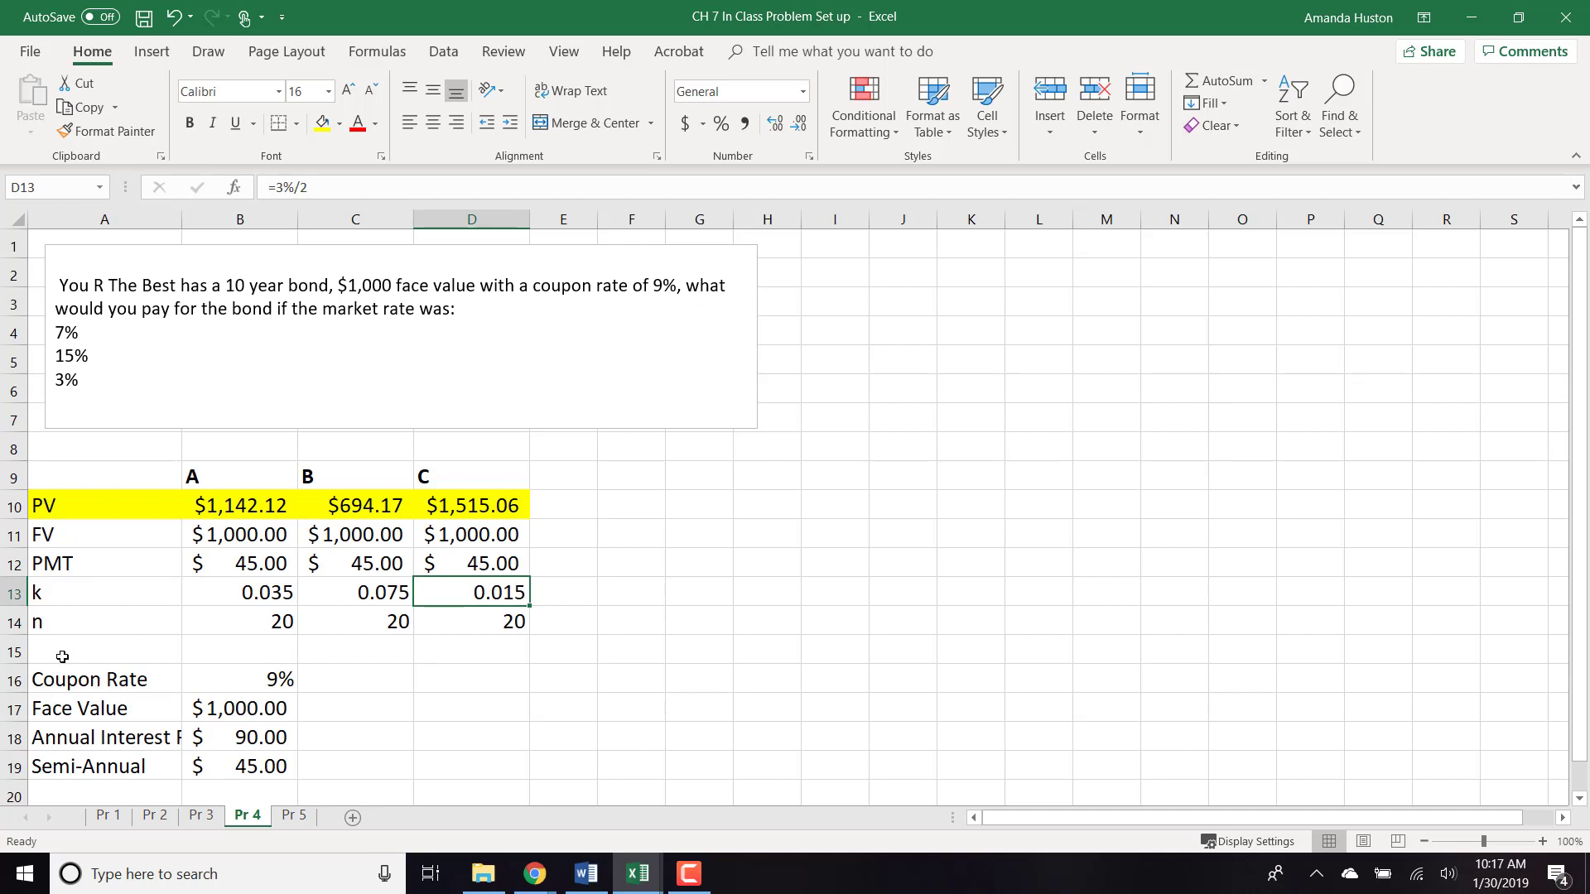
- Label the cases with their market rates above the headings: 7% in B8, 15% in C8 and 3% in D8
{"action": "left_click", "coordinate": [228, 452]}
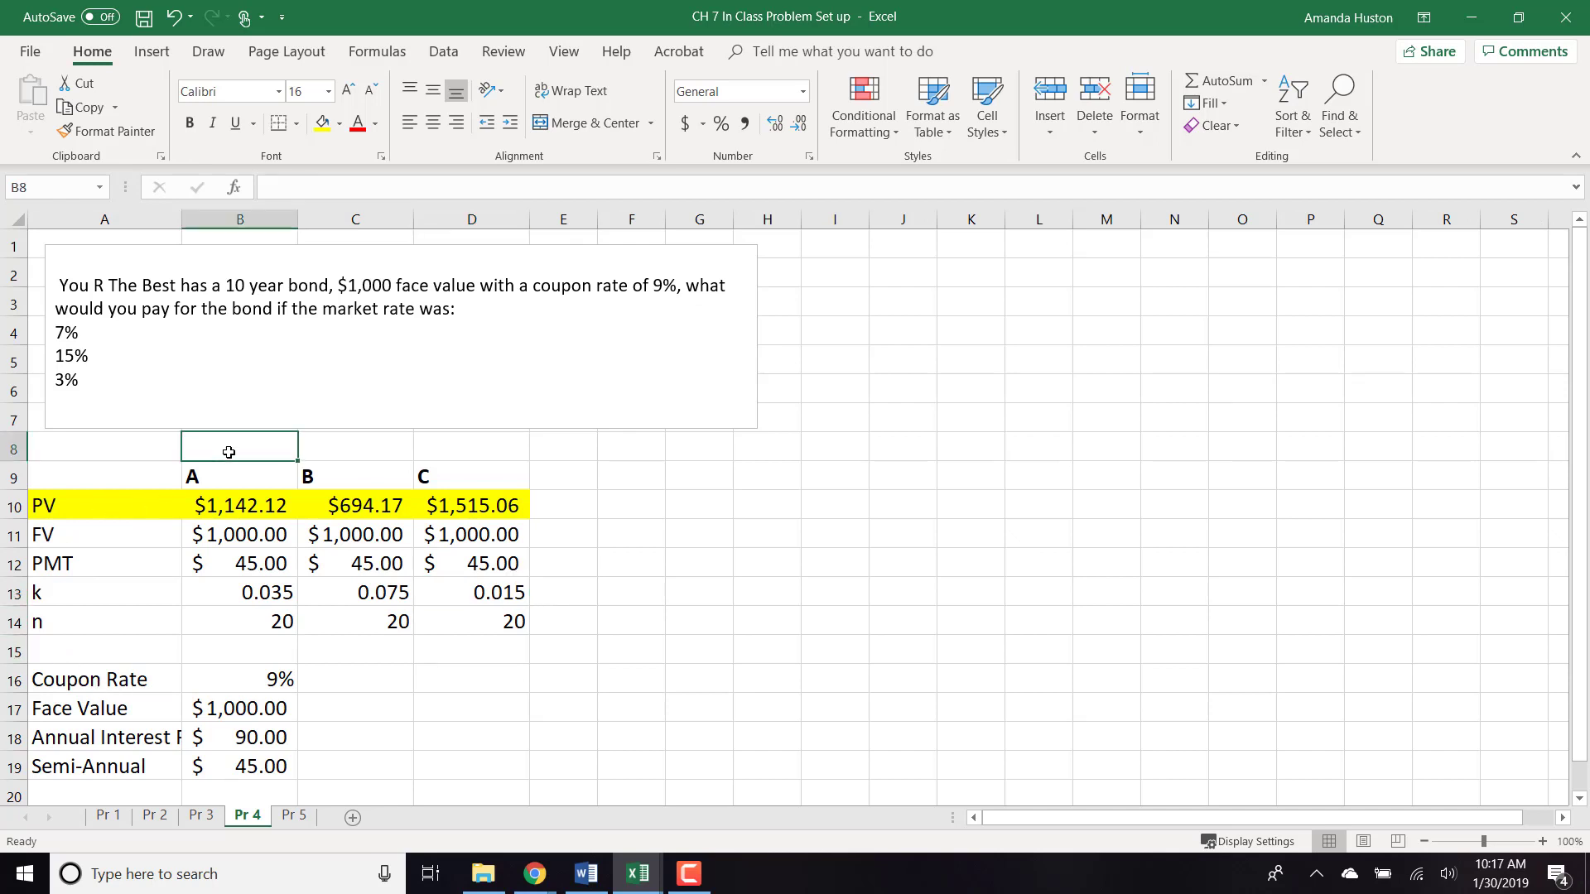
{"action": "type", "text": "7%"}
{"action": "key", "text": "Tab"}
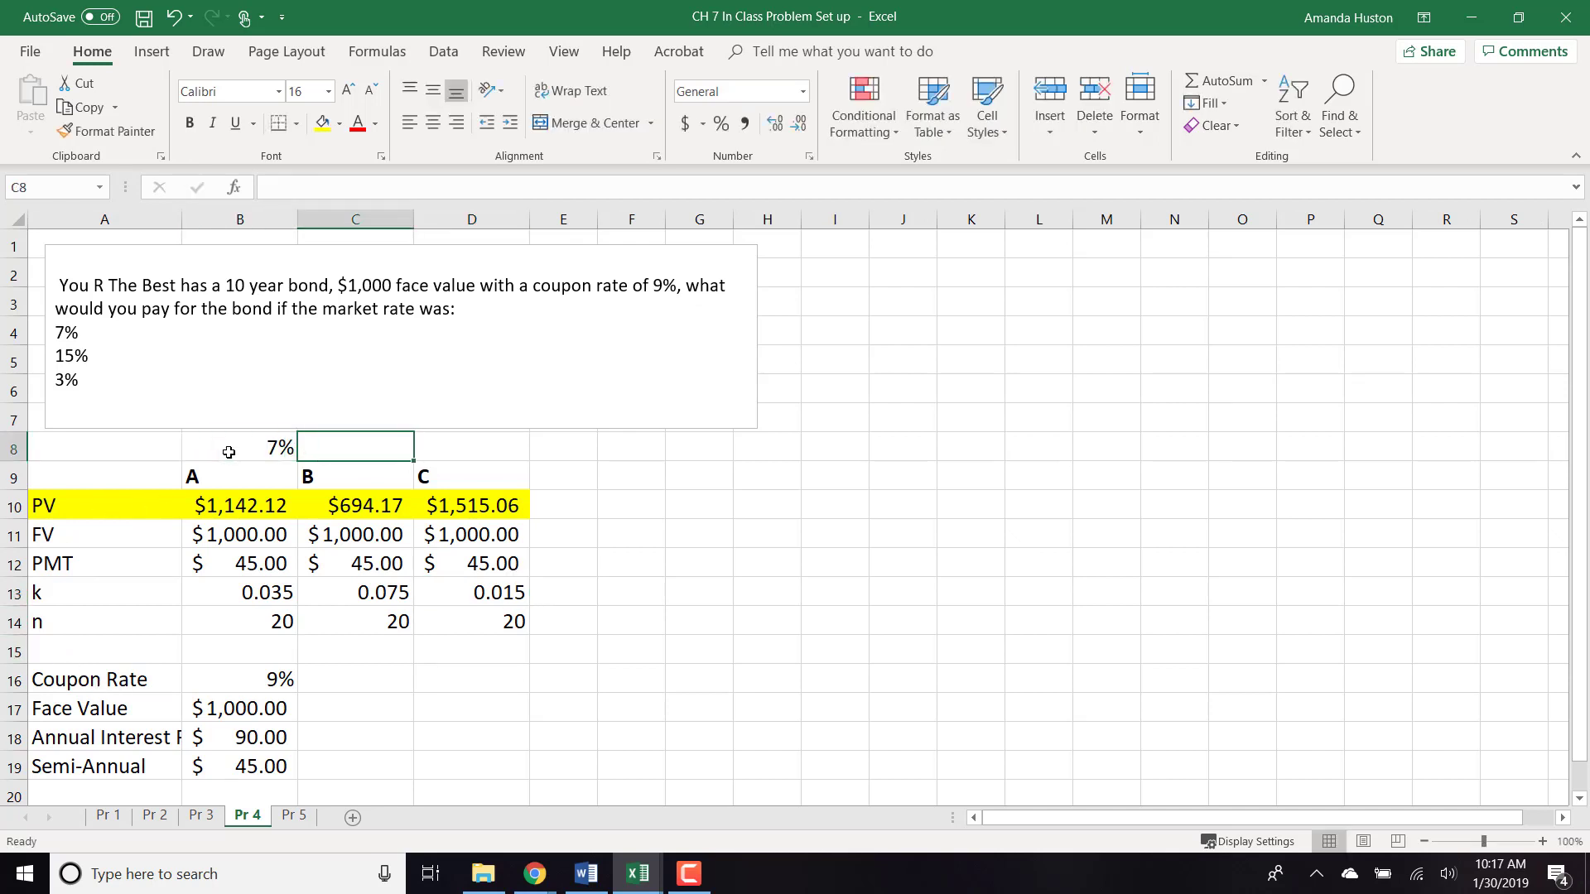
{"action": "type", "text": "15%"}
{"action": "key", "text": "Tab"}
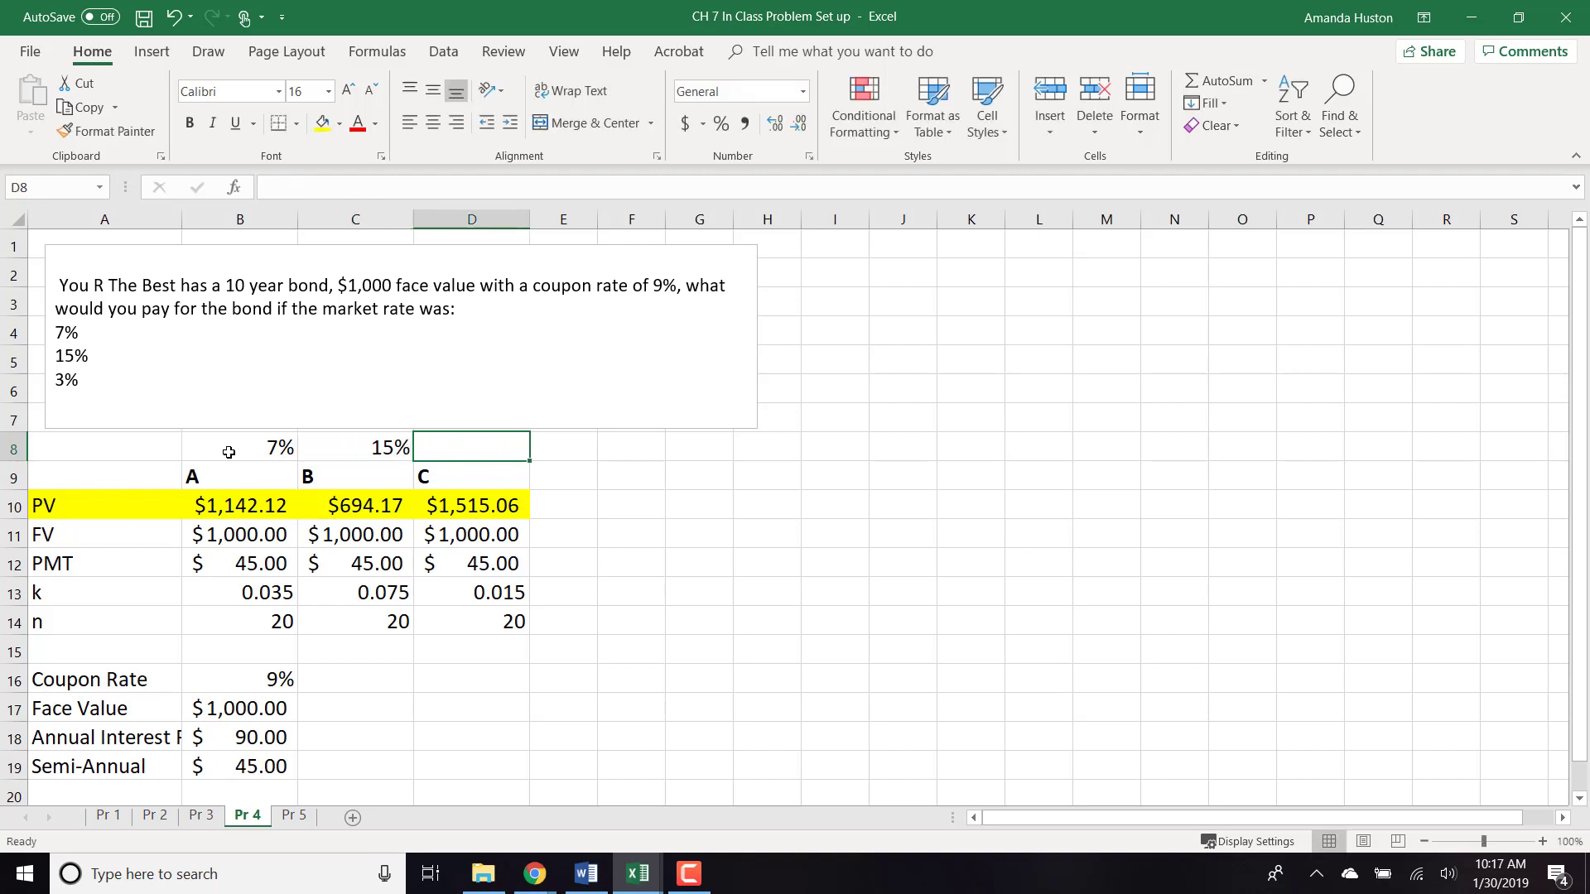
{"action": "type", "text": "3%"}
{"action": "key", "text": "Tab"}
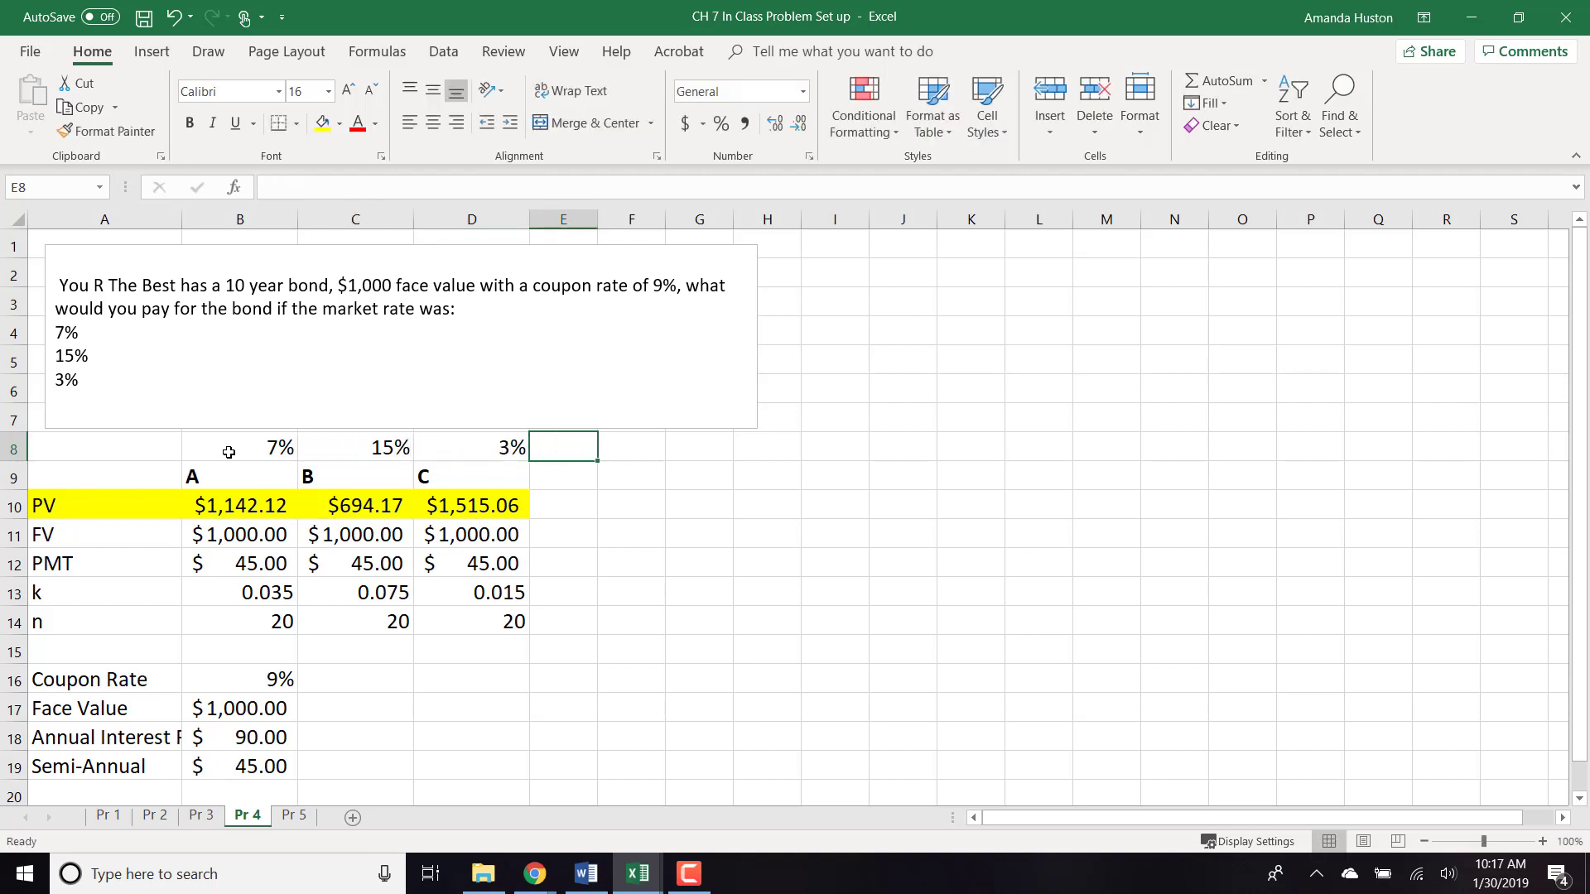
- Select case A's present value in B10 to examine the bond's price at the 7% market rate
{"action": "key", "text": "Down"}
{"action": "key", "text": "Left"}
{"action": "key", "text": "Left"}
{"action": "key", "text": "Left"}
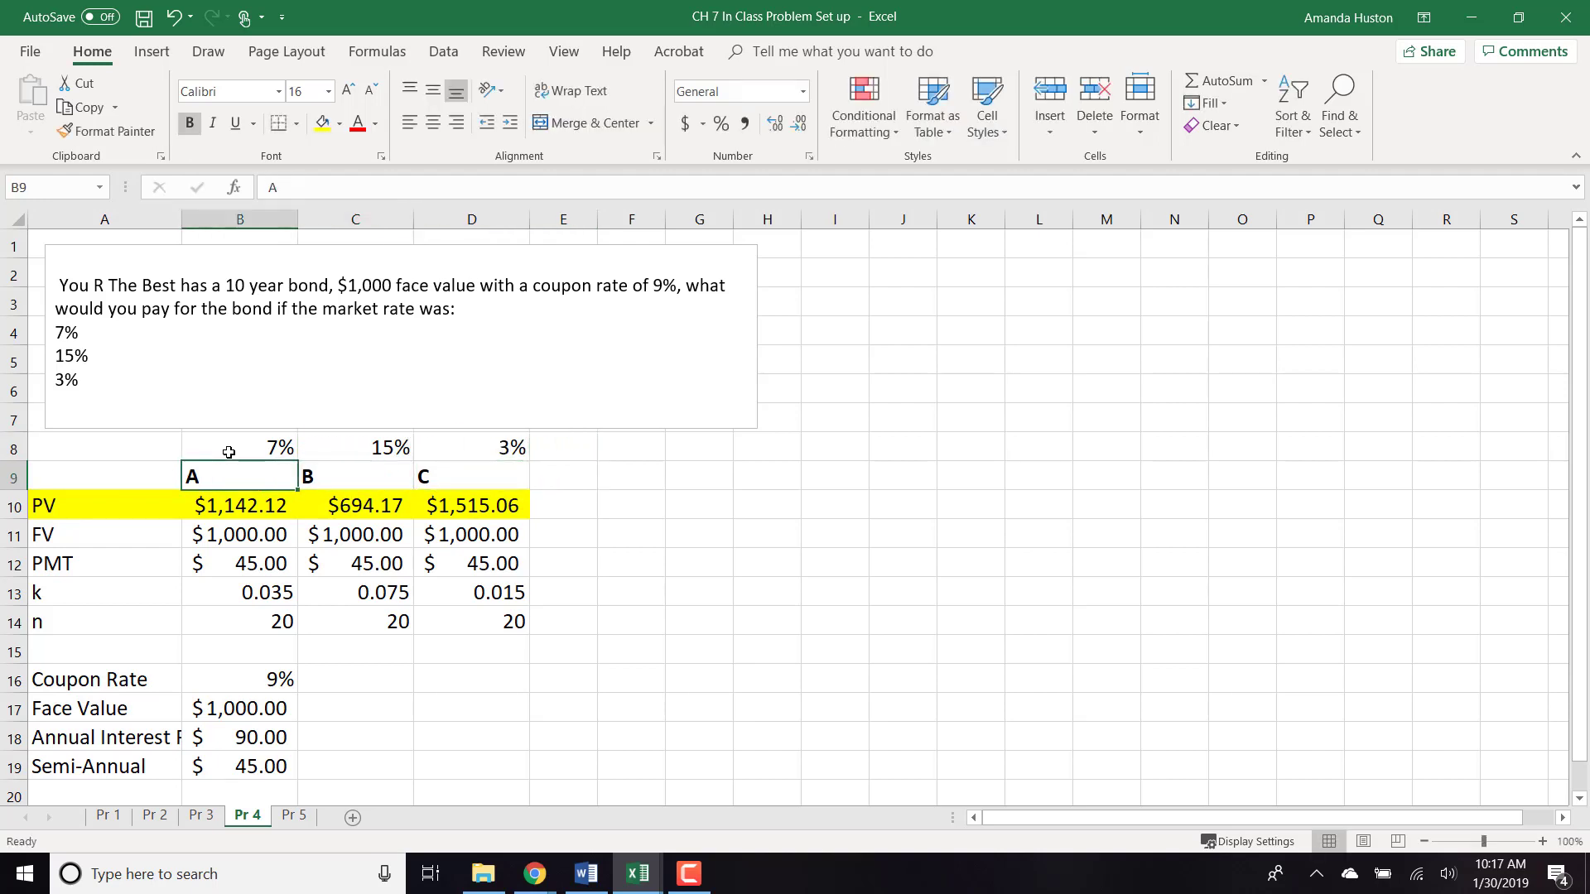
{"action": "key", "text": "Down"}
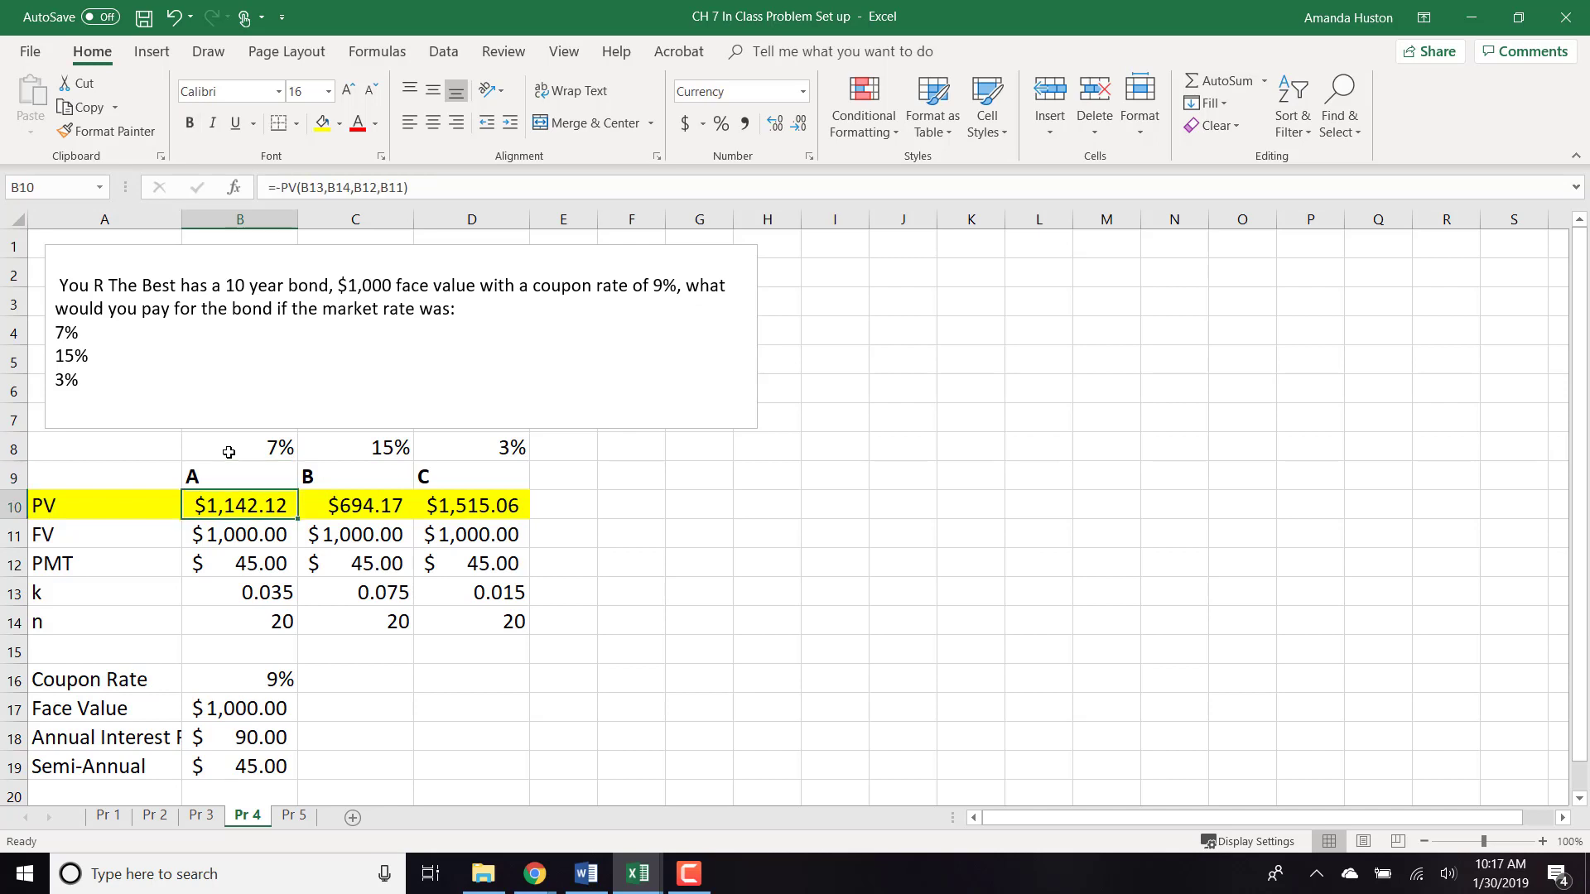
- Compare the market rates in row 8 with the matching bond present values in row 10 for cases A, B and C
{"action": "key", "text": "Up"}
{"action": "key", "text": "Up"}
{"action": "key", "text": "Down"}
{"action": "key", "text": "Up"}
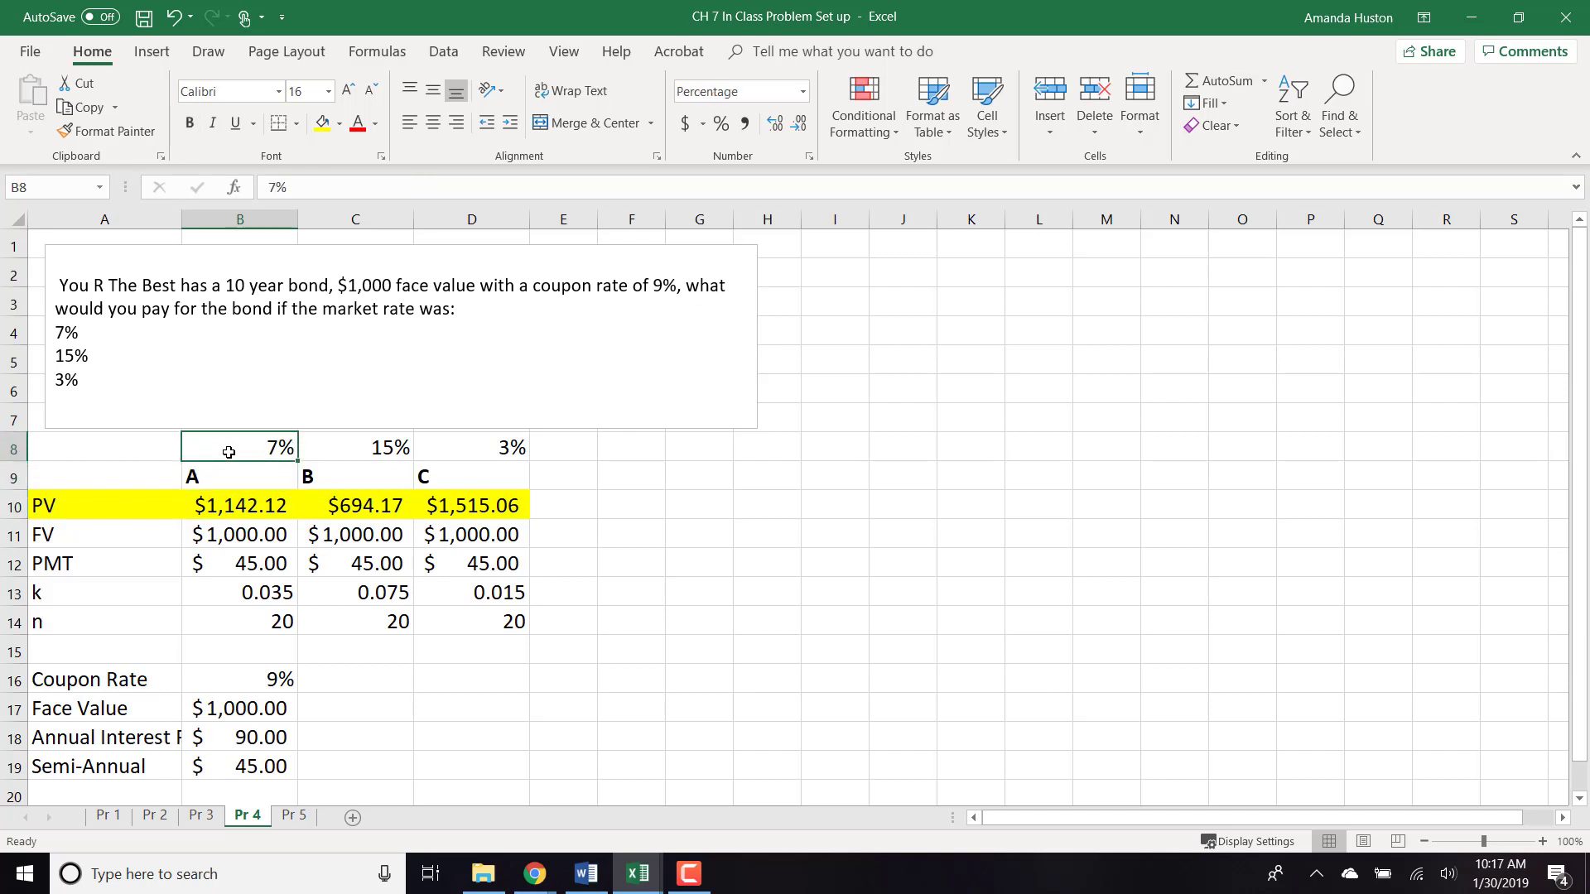
{"action": "key", "text": "Down"}
{"action": "key", "text": "Down"}
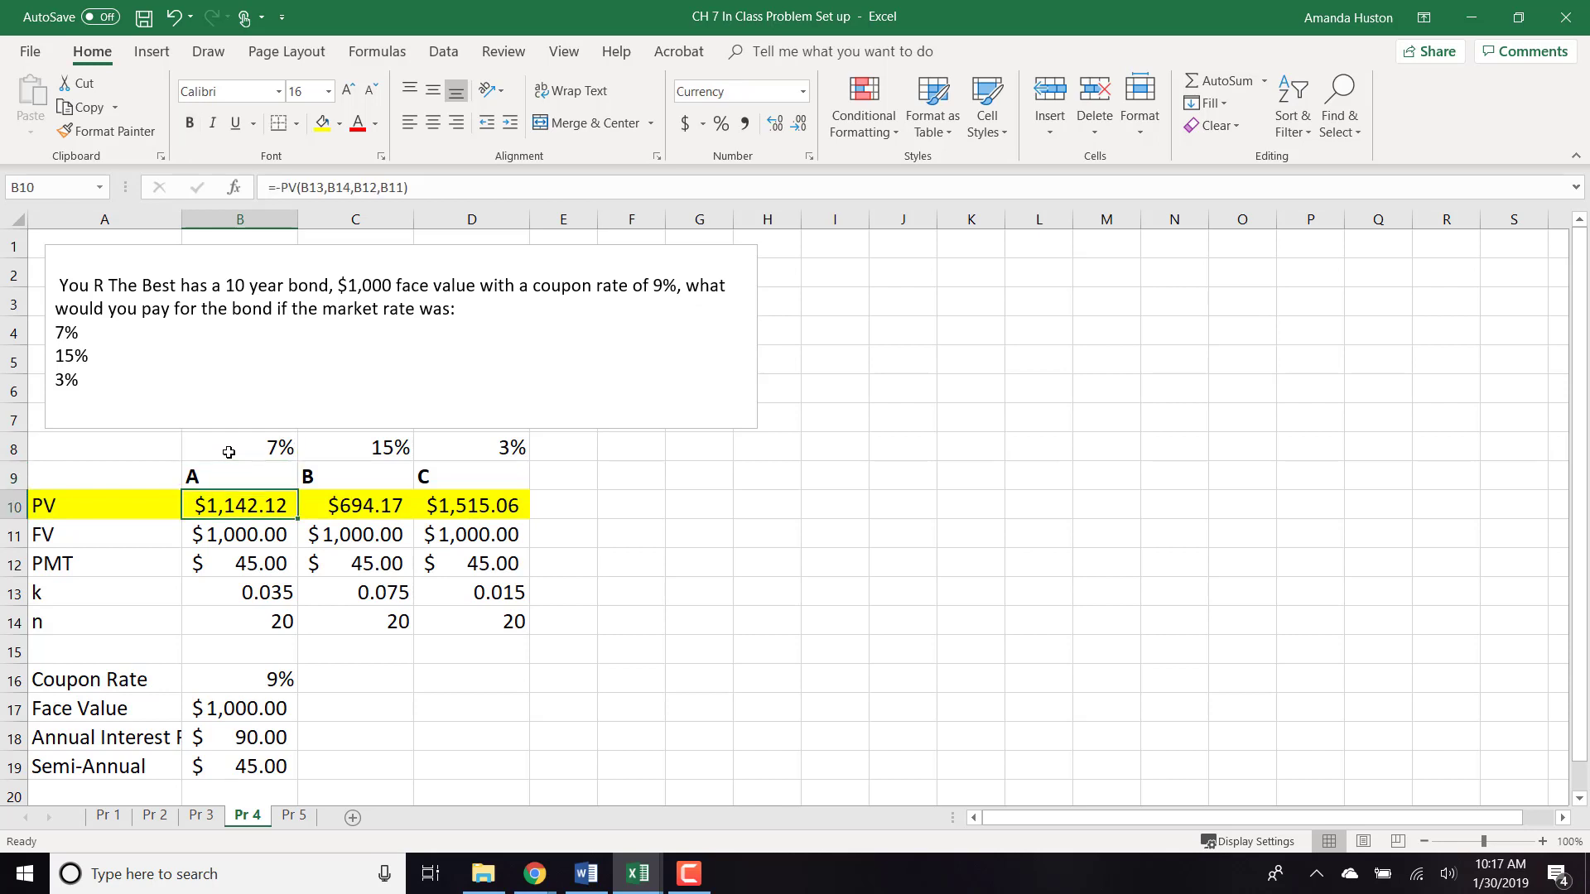
{"action": "key", "text": "Up"}
{"action": "key", "text": "Up"}
{"action": "key", "text": "Right"}
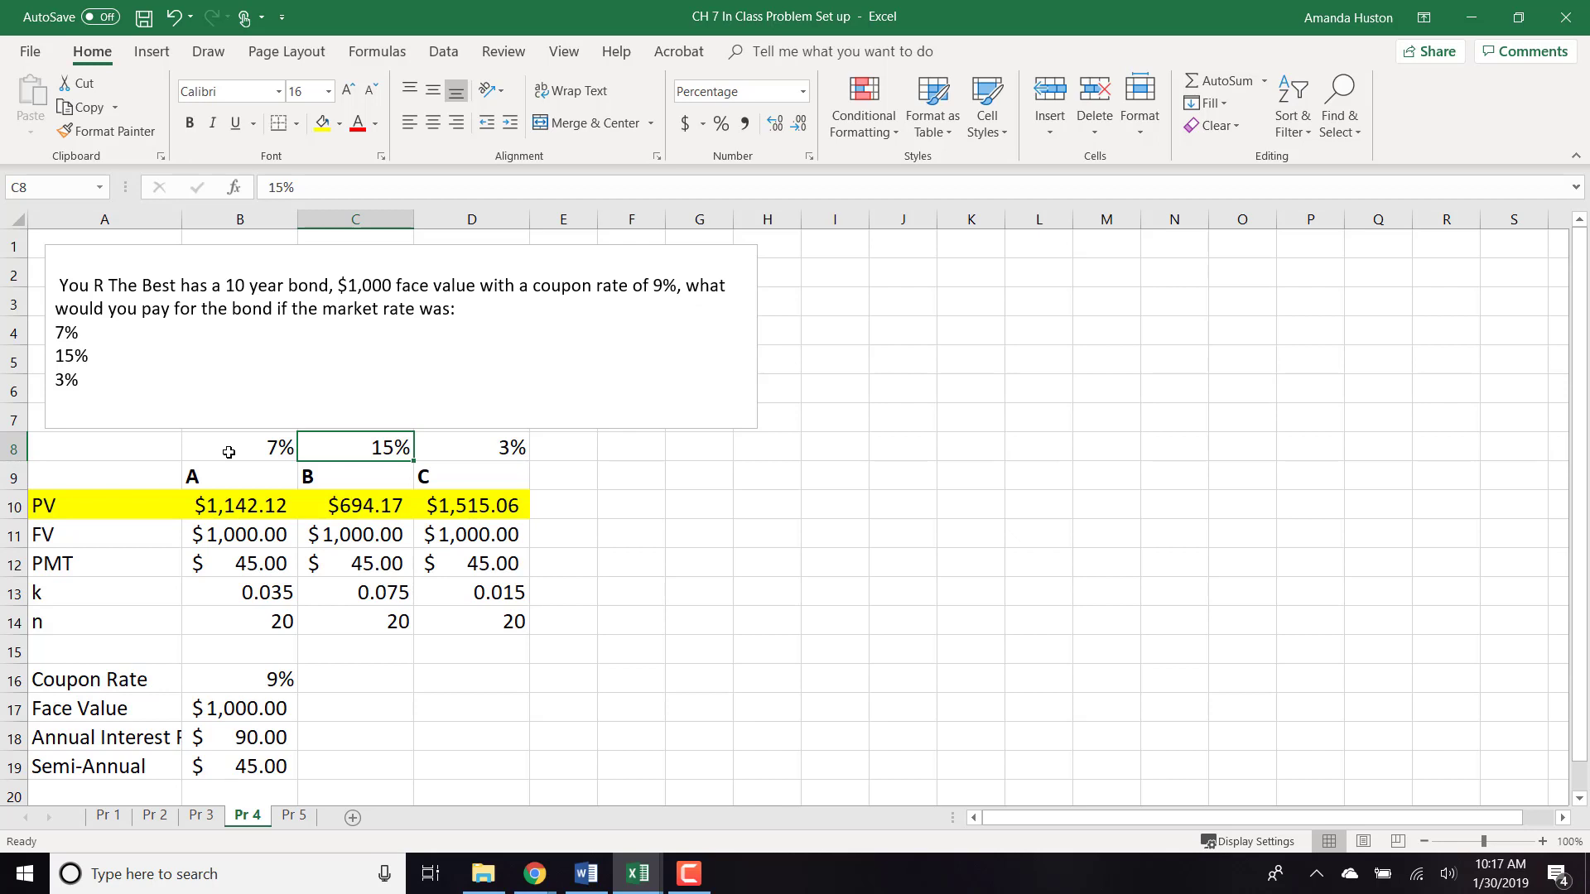
{"action": "key", "text": "Down"}
{"action": "key", "text": "Down"}
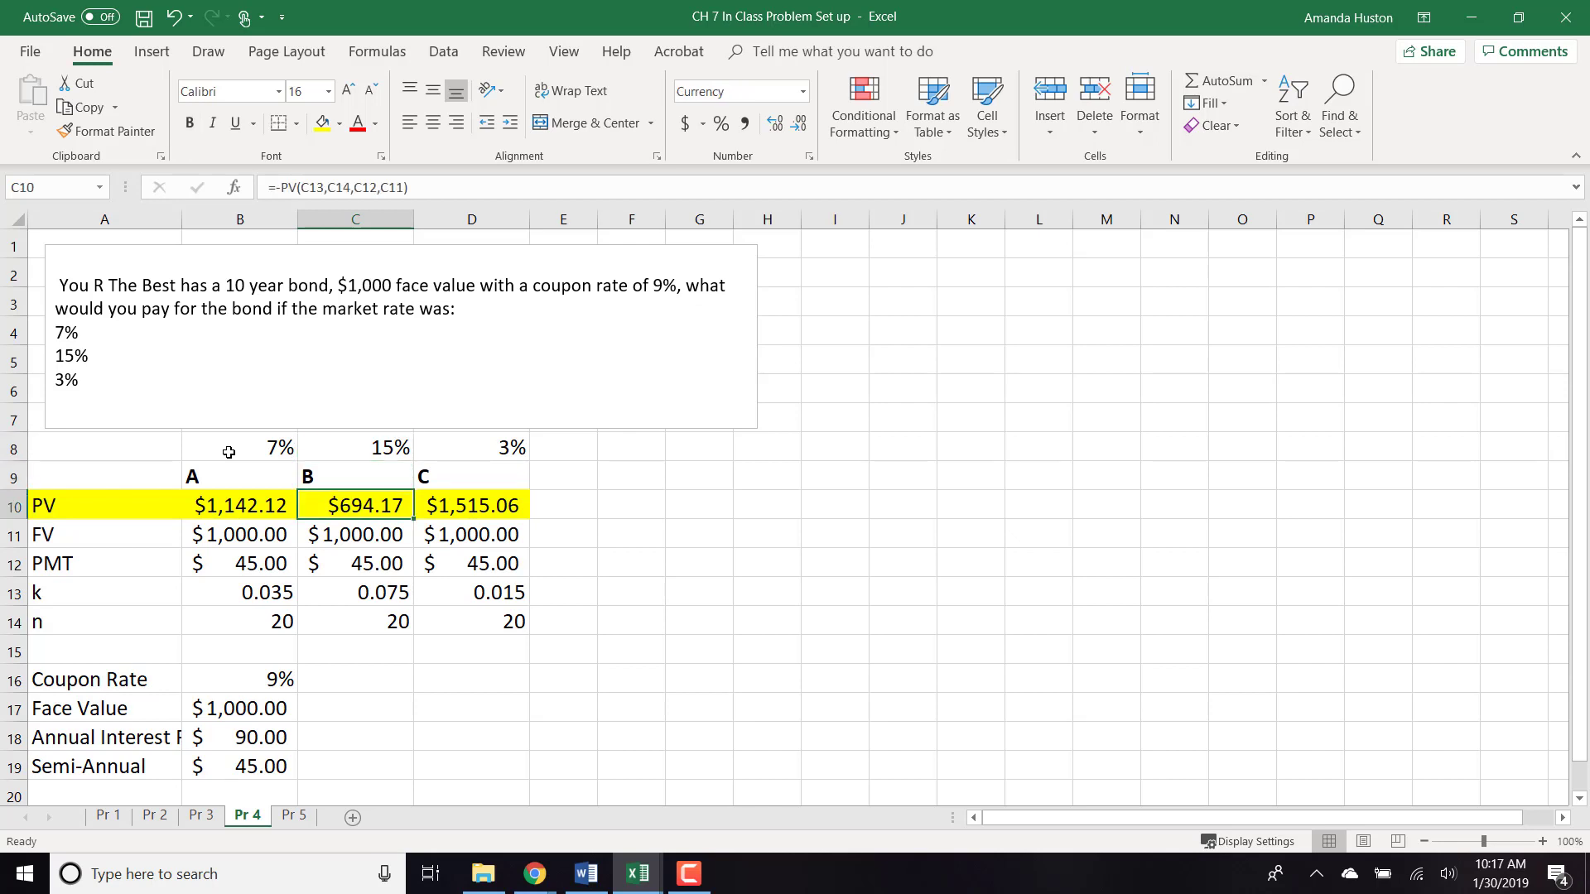
{"action": "key", "text": "Down"}
{"action": "key", "text": "Right"}
{"action": "key", "text": "Up"}
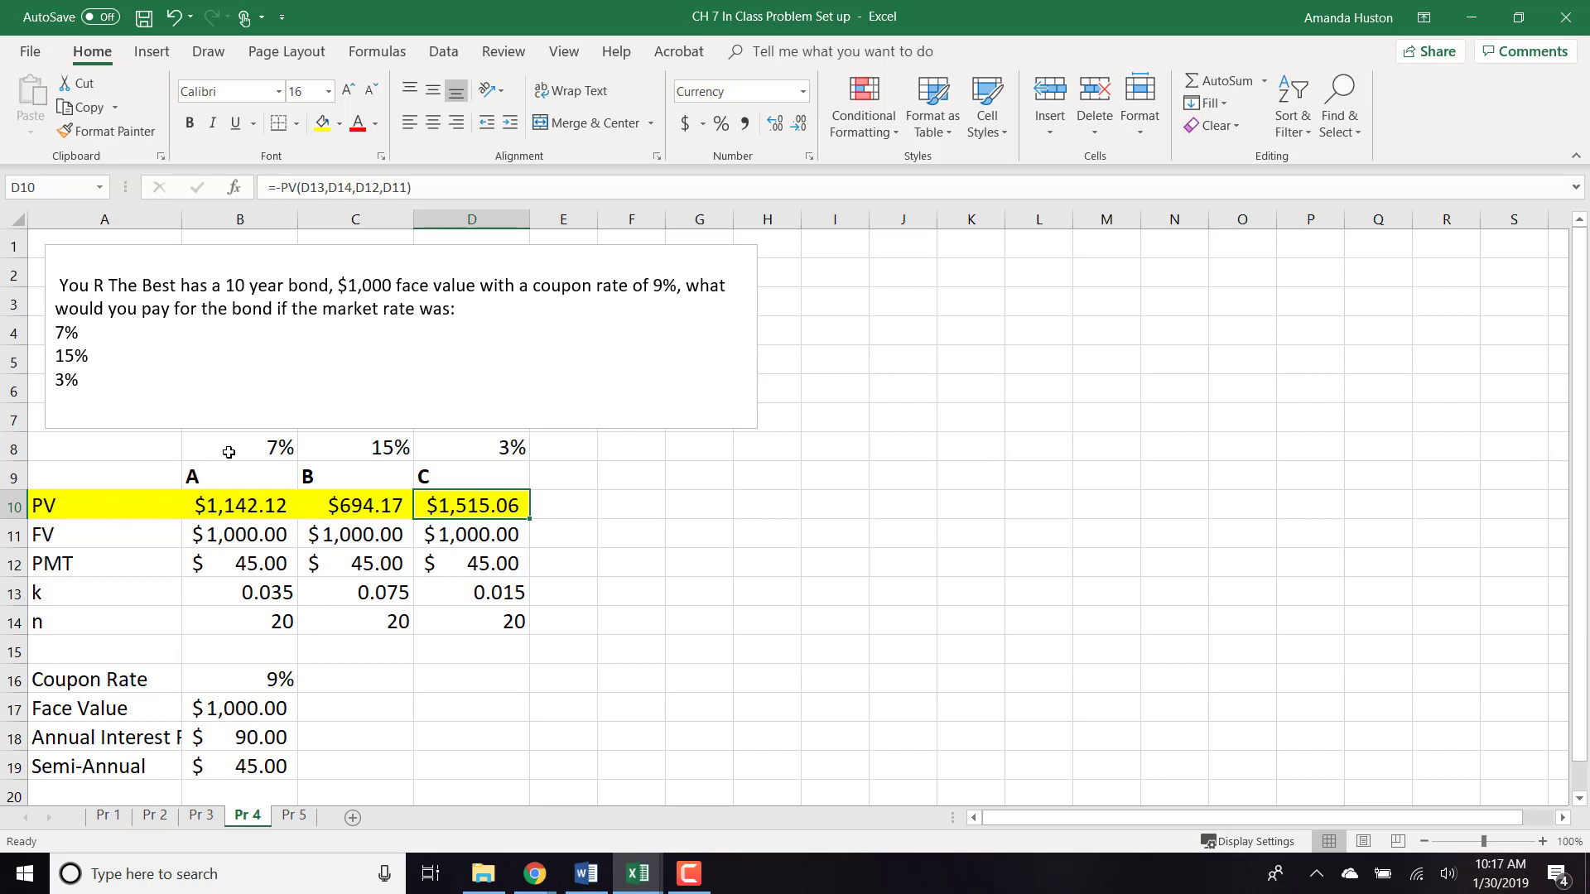
{"action": "key", "text": "Down"}
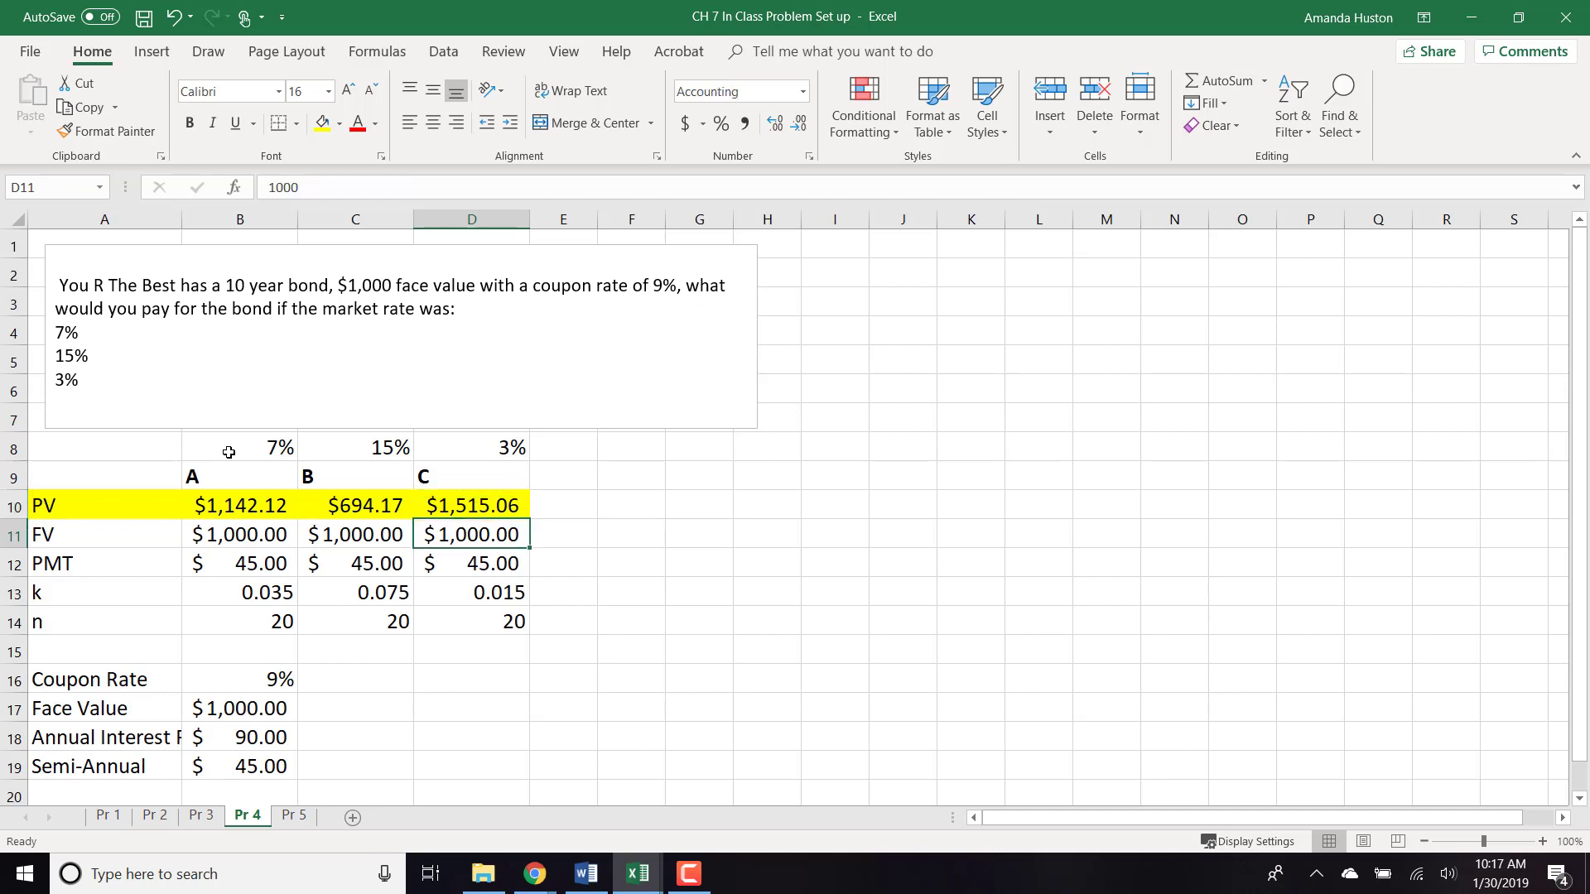
{"action": "key", "text": "Up"}
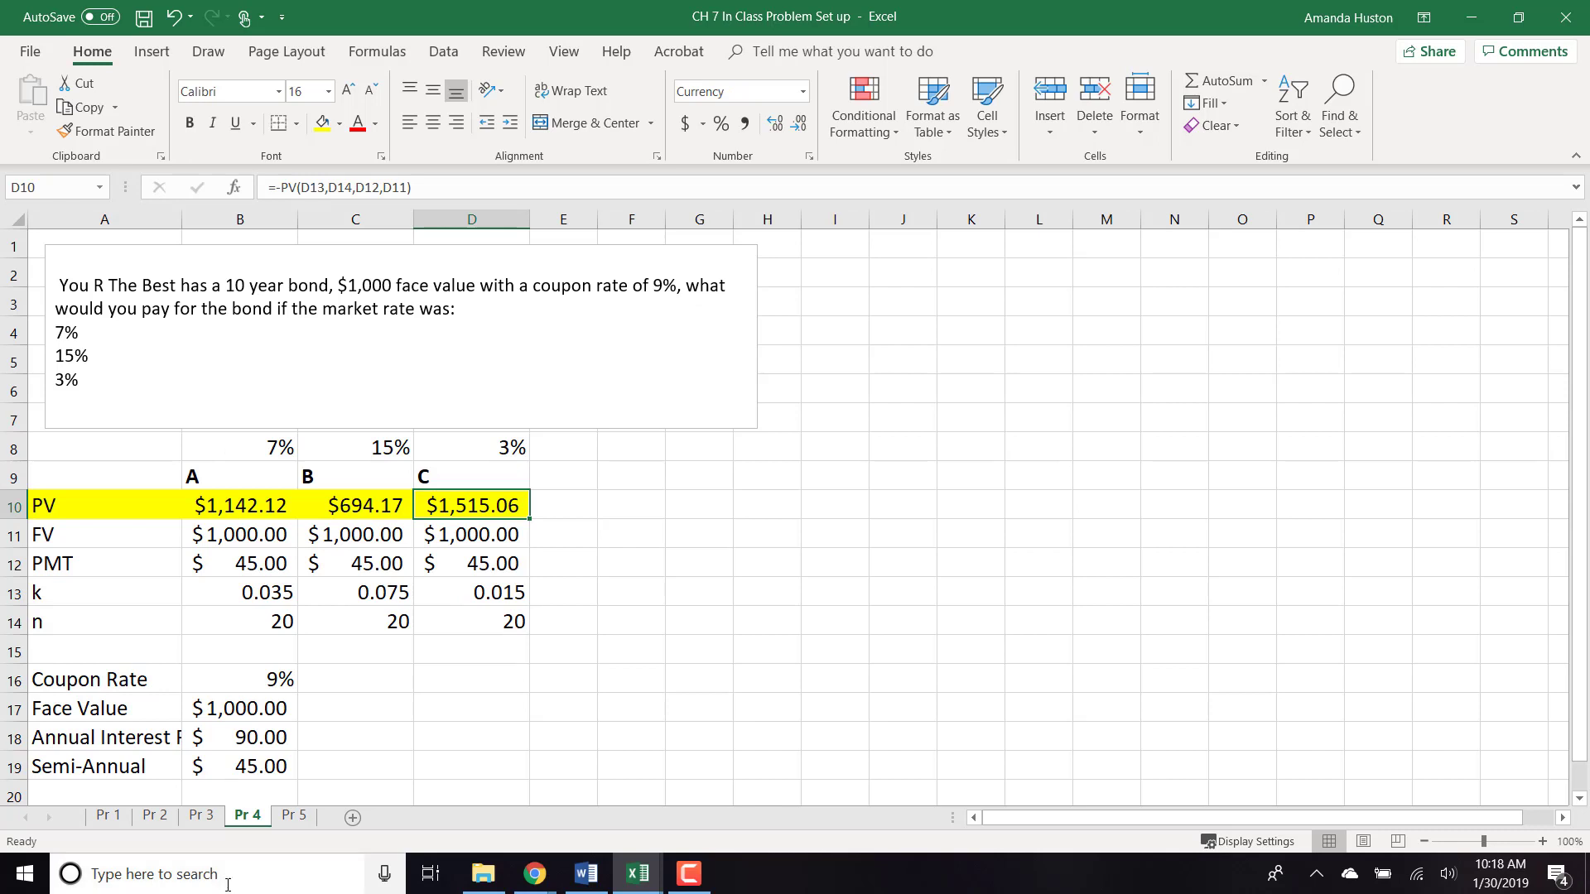
- On sheet Pr 5, enter the headings Market Value, Annual Payment and Bond Yield in A8:C8
{"action": "left_click", "coordinate": [290, 815]}
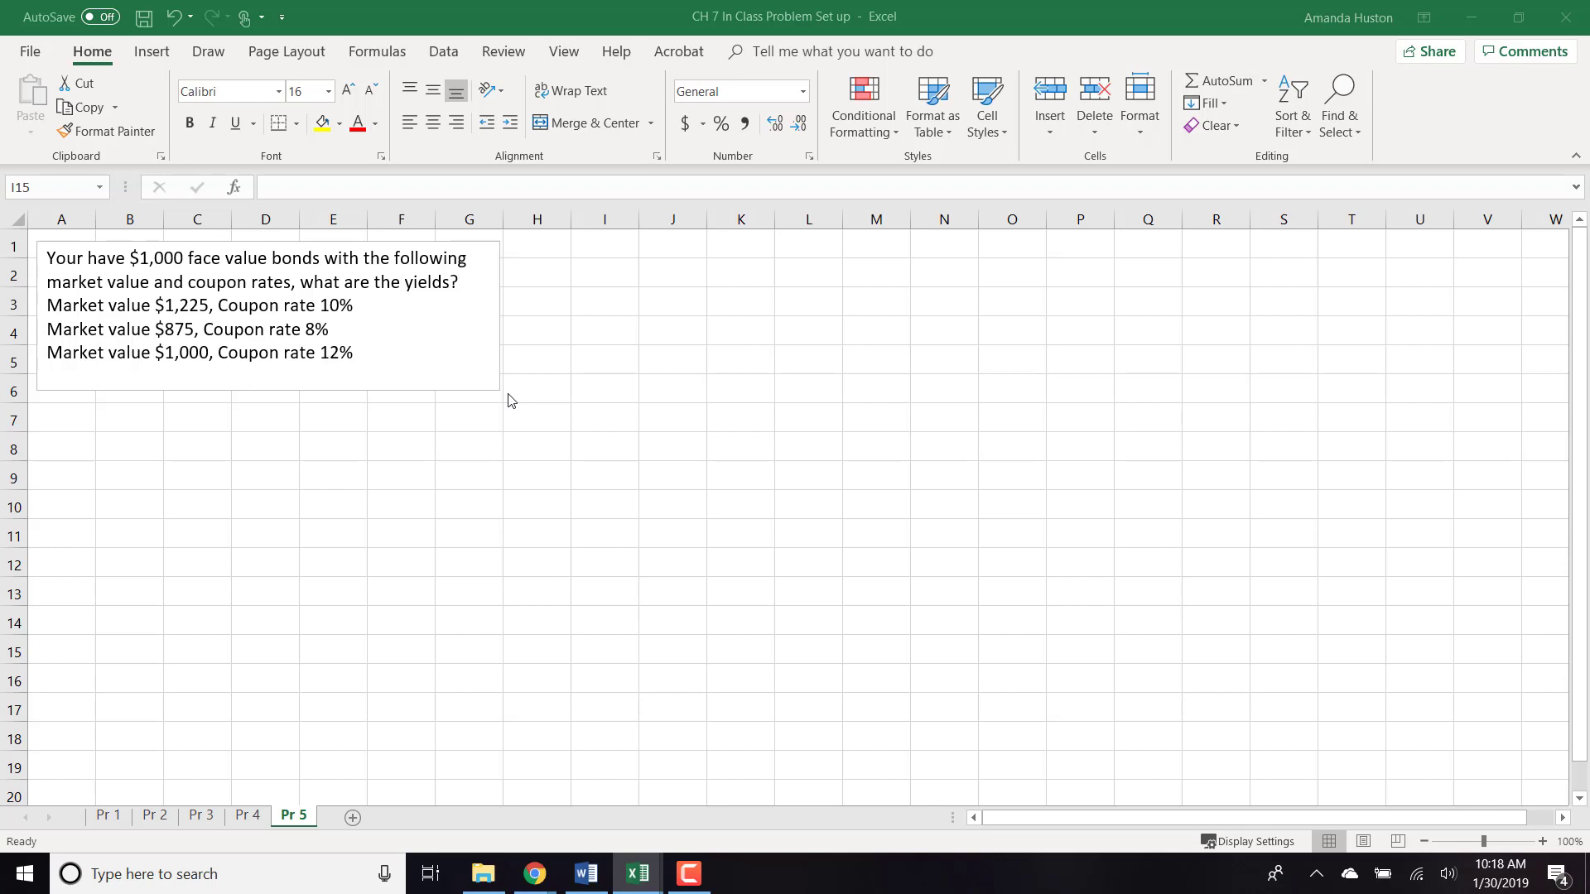
{"action": "left_click", "coordinate": [67, 447]}
{"action": "type", "text": "M"}
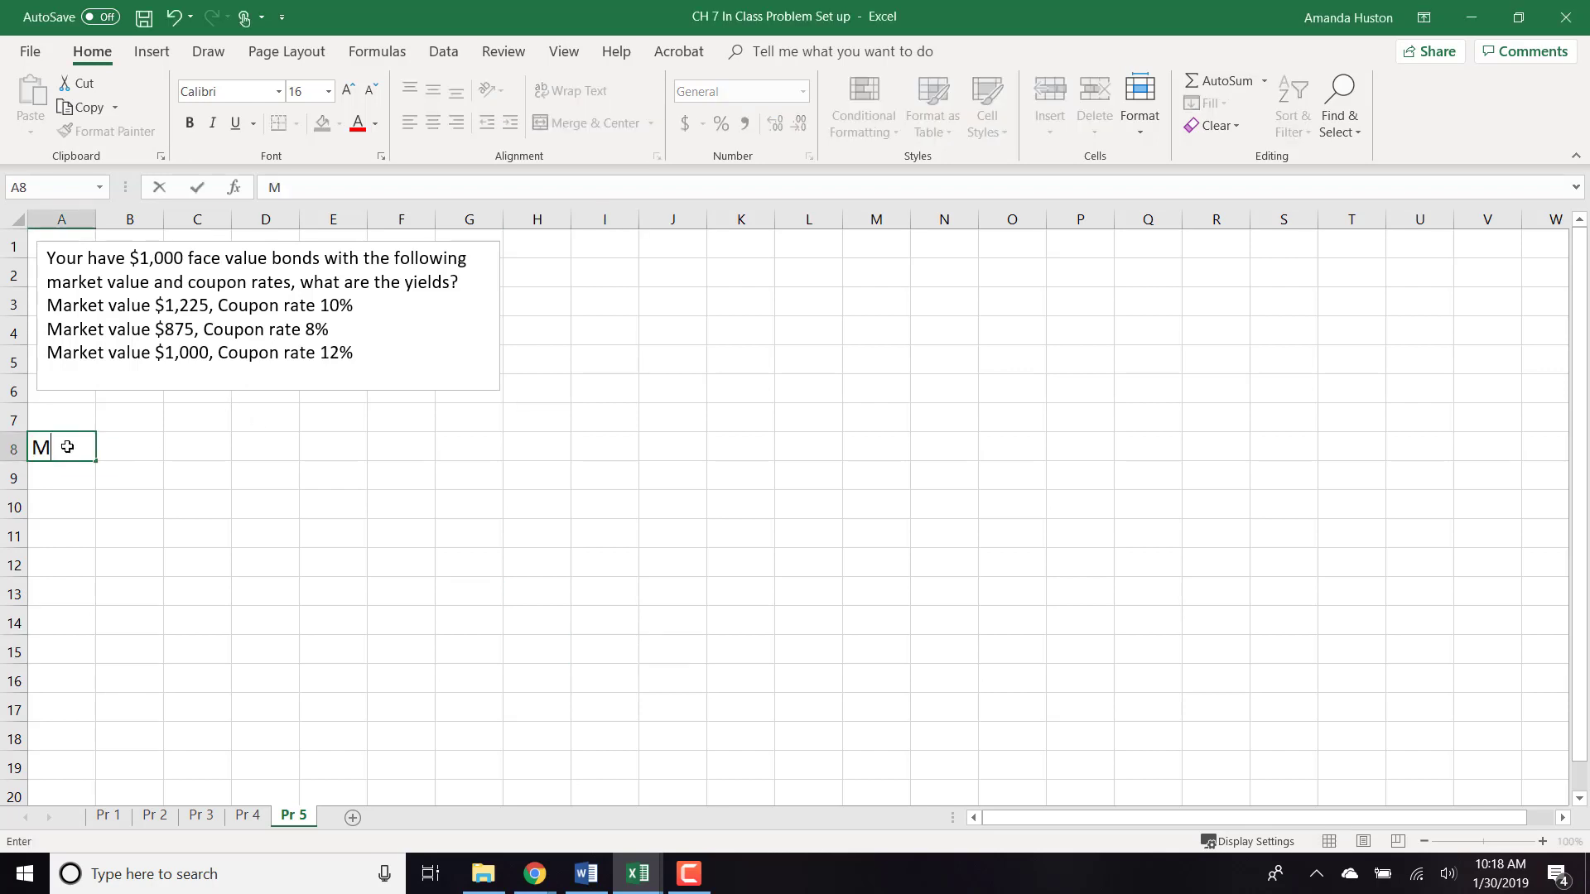
{"action": "type", "text": "arket Vla"}
{"action": "key", "text": "BackSpace"}
{"action": "key", "text": "BackSpace"}
{"action": "type", "text": "alue"}
{"action": "key", "text": "Tab"}
{"action": "type", "text": "An"}
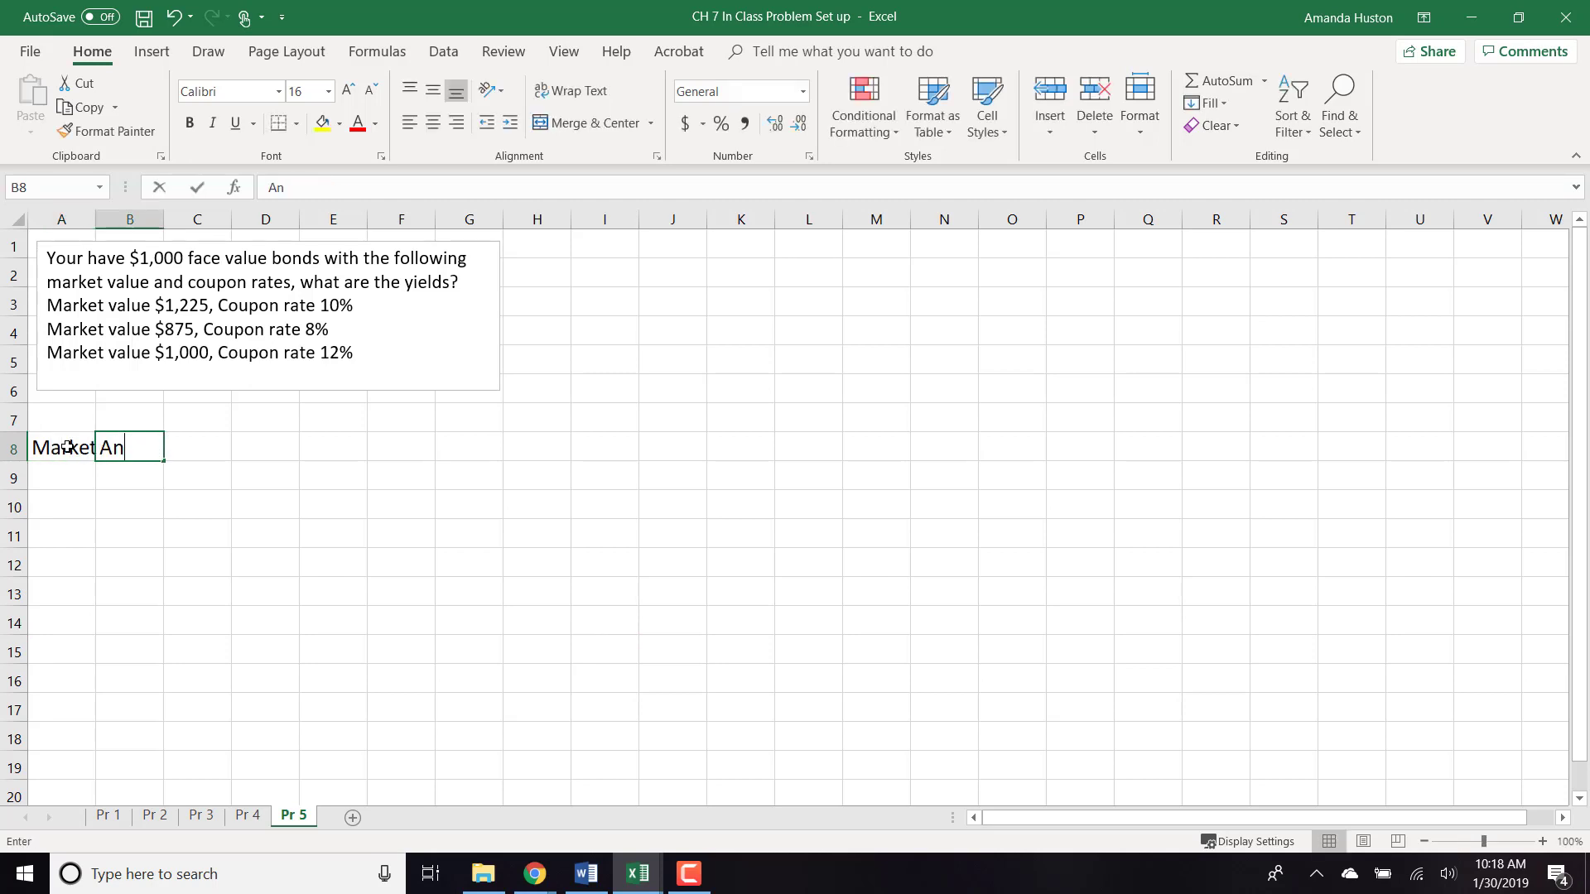
{"action": "type", "text": "nual Payment"}
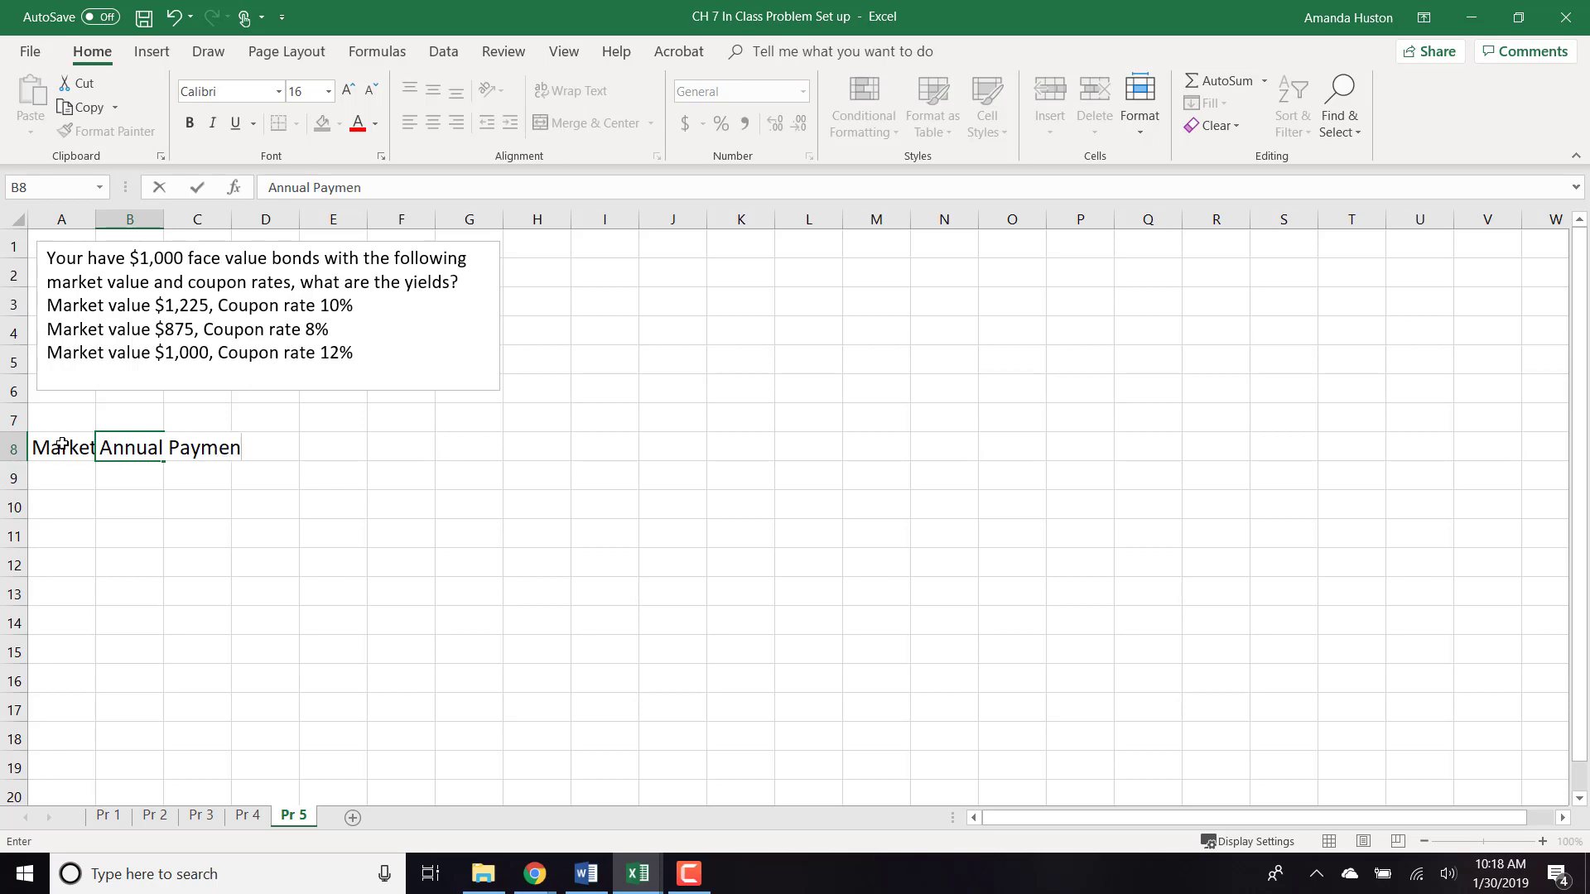
{"action": "key", "text": "Tab"}
{"action": "type", "text": "Bond Yield"}
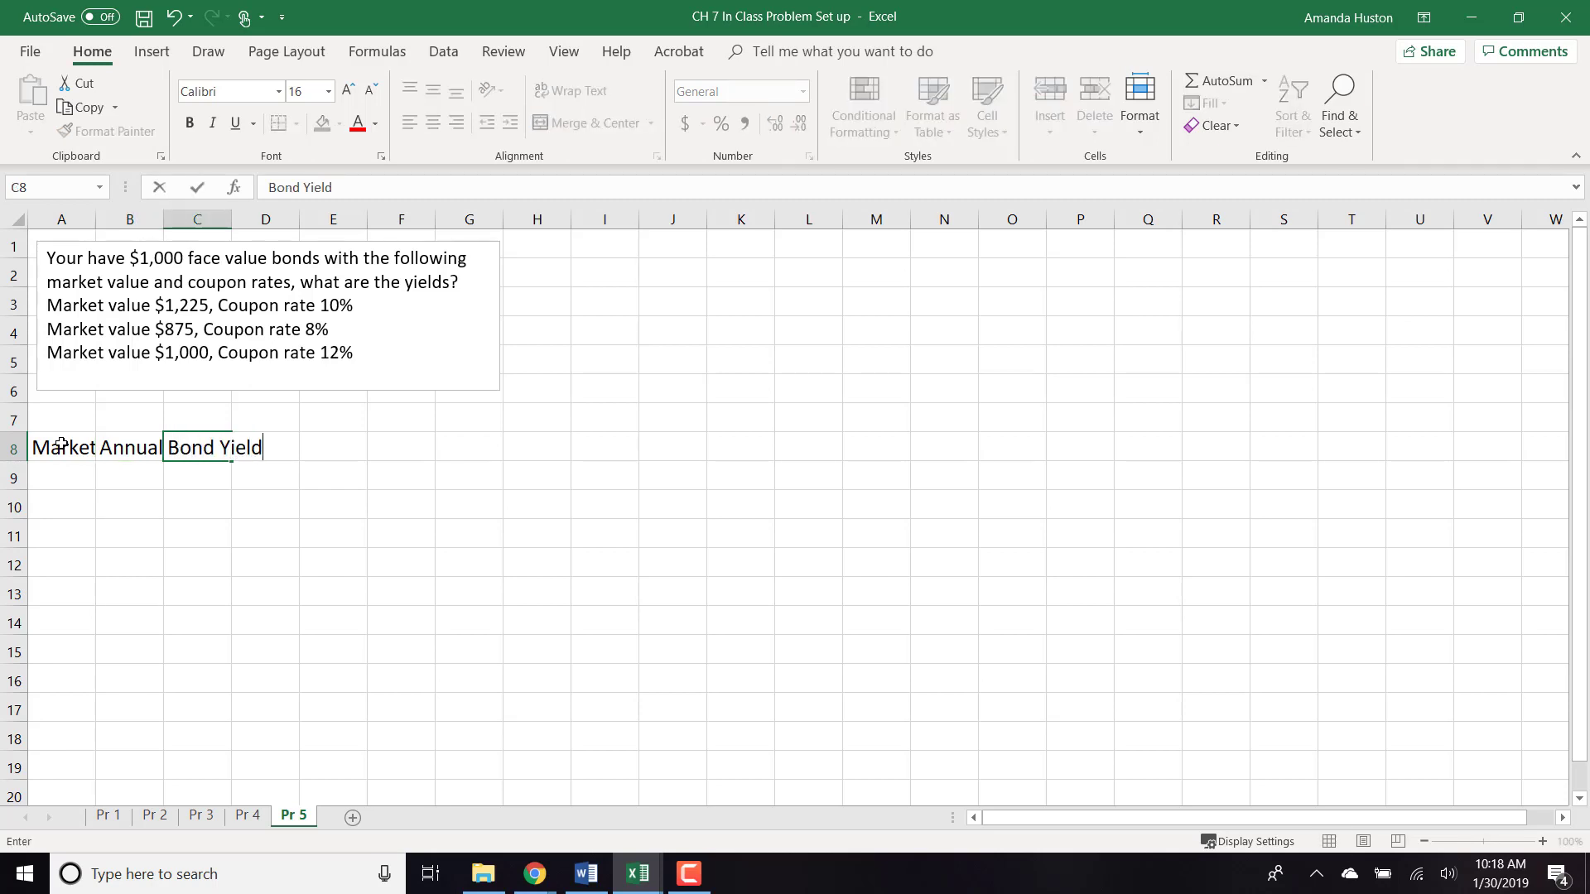
{"action": "key", "text": "Return"}
{"action": "left_click_drag", "start_coordinate": [62, 448], "coordinate": [224, 452]}
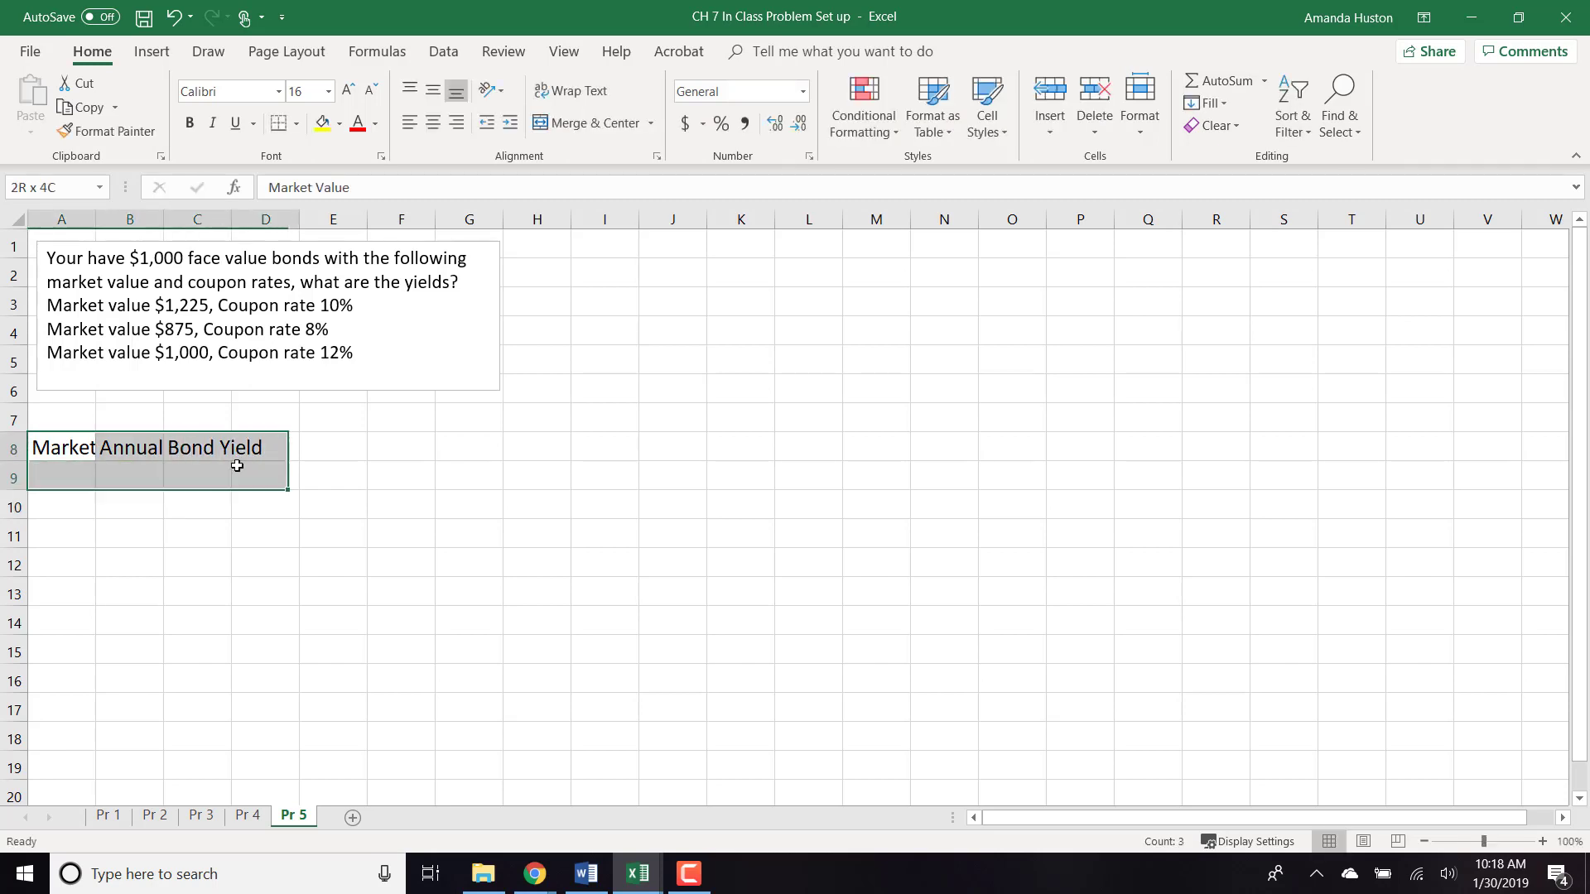
{"action": "left_click", "coordinate": [190, 122]}
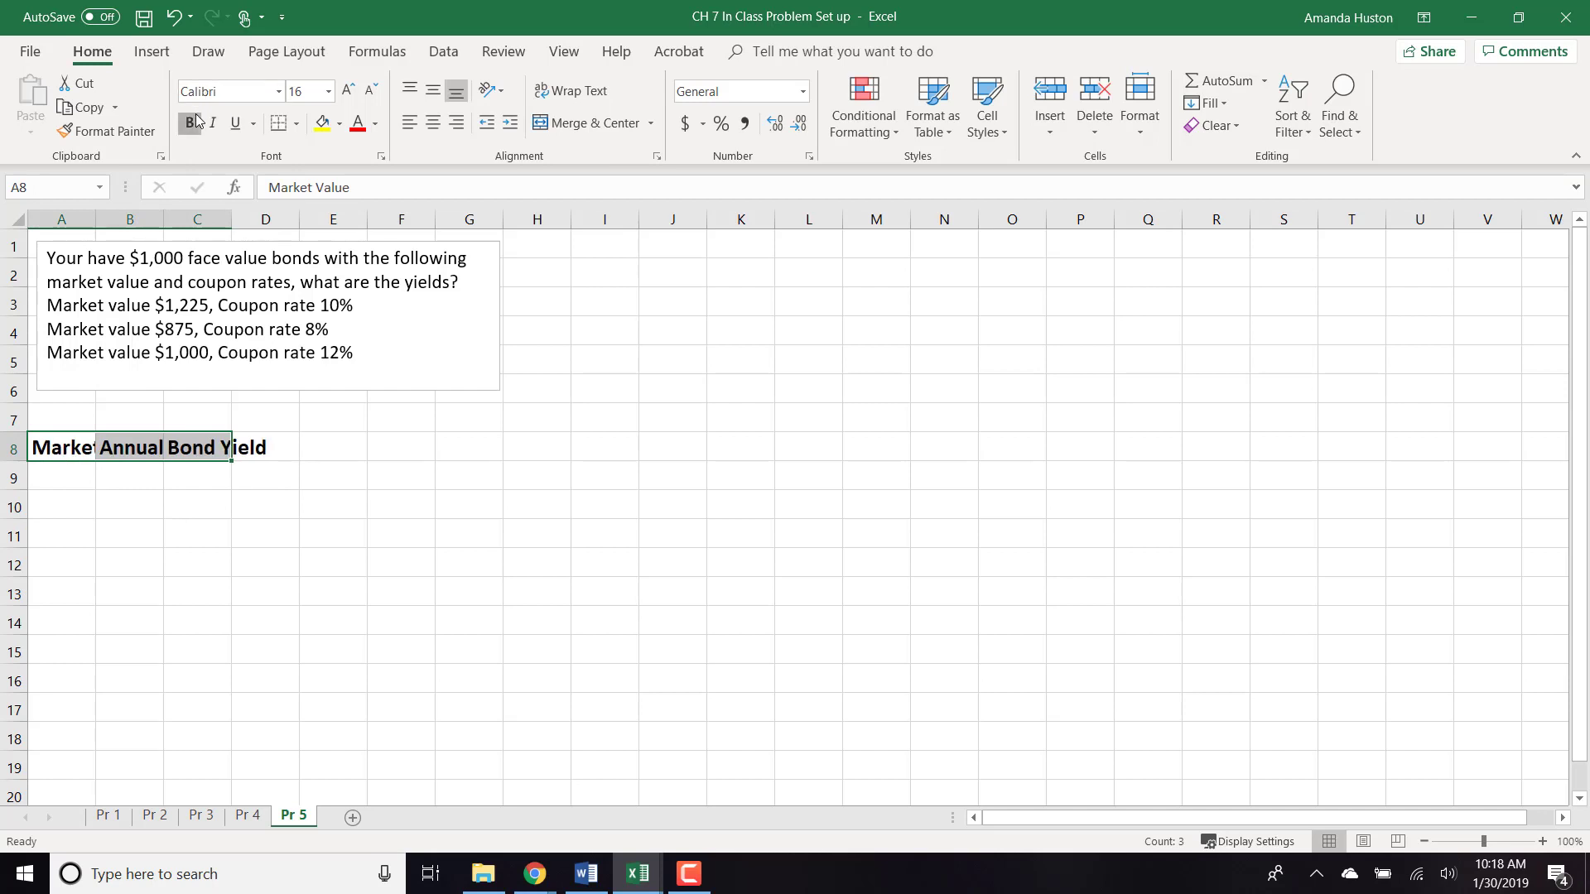
{"action": "left_click", "coordinate": [190, 122]}
- Fit the widths of columns A to C to their contents and make the headings in A8:C8 bold
{"action": "left_click_drag", "start_coordinate": [83, 219], "coordinate": [229, 207]}
{"action": "double_click", "coordinate": [232, 219]}
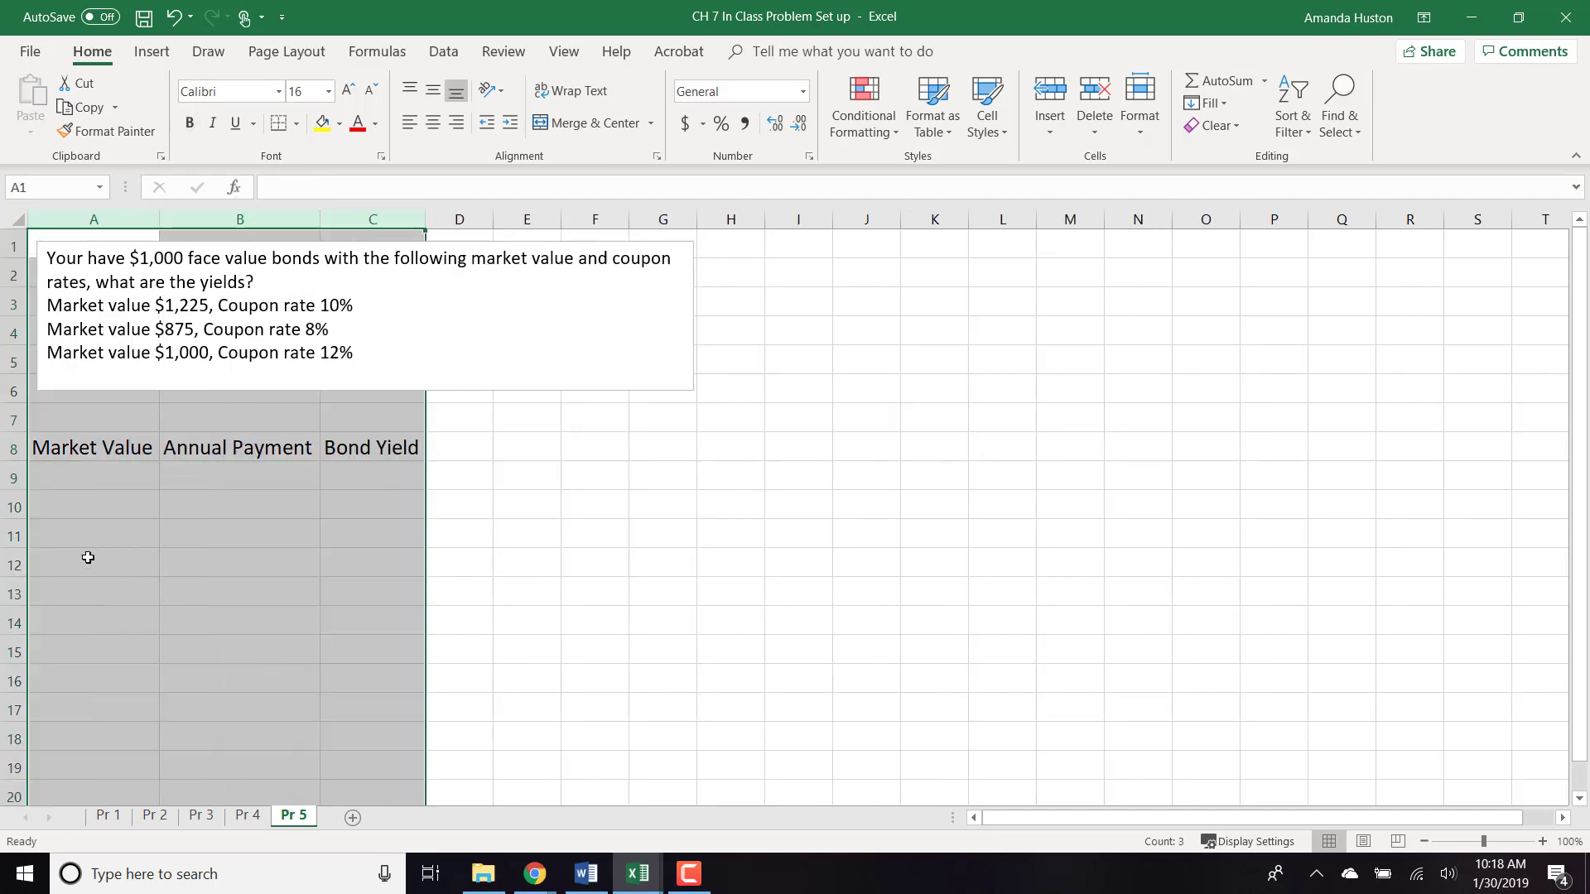
{"action": "left_click", "coordinate": [77, 444]}
{"action": "scroll", "coordinate": [80, 442], "scroll_direction": "down", "scroll_amount": 1}
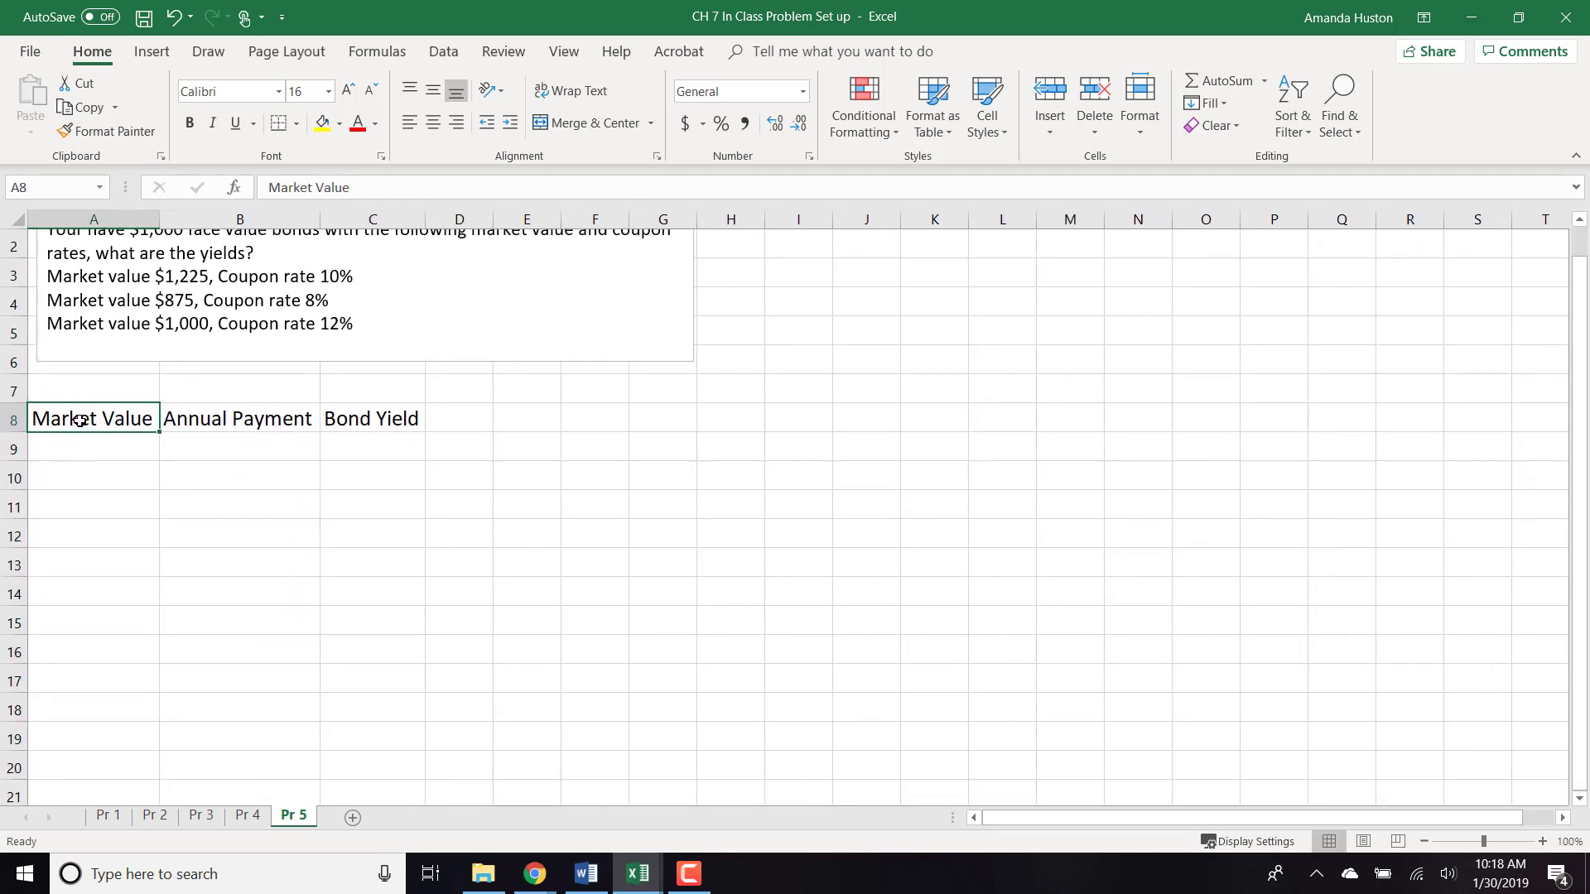
{"action": "left_click_drag", "start_coordinate": [80, 420], "coordinate": [418, 419]}
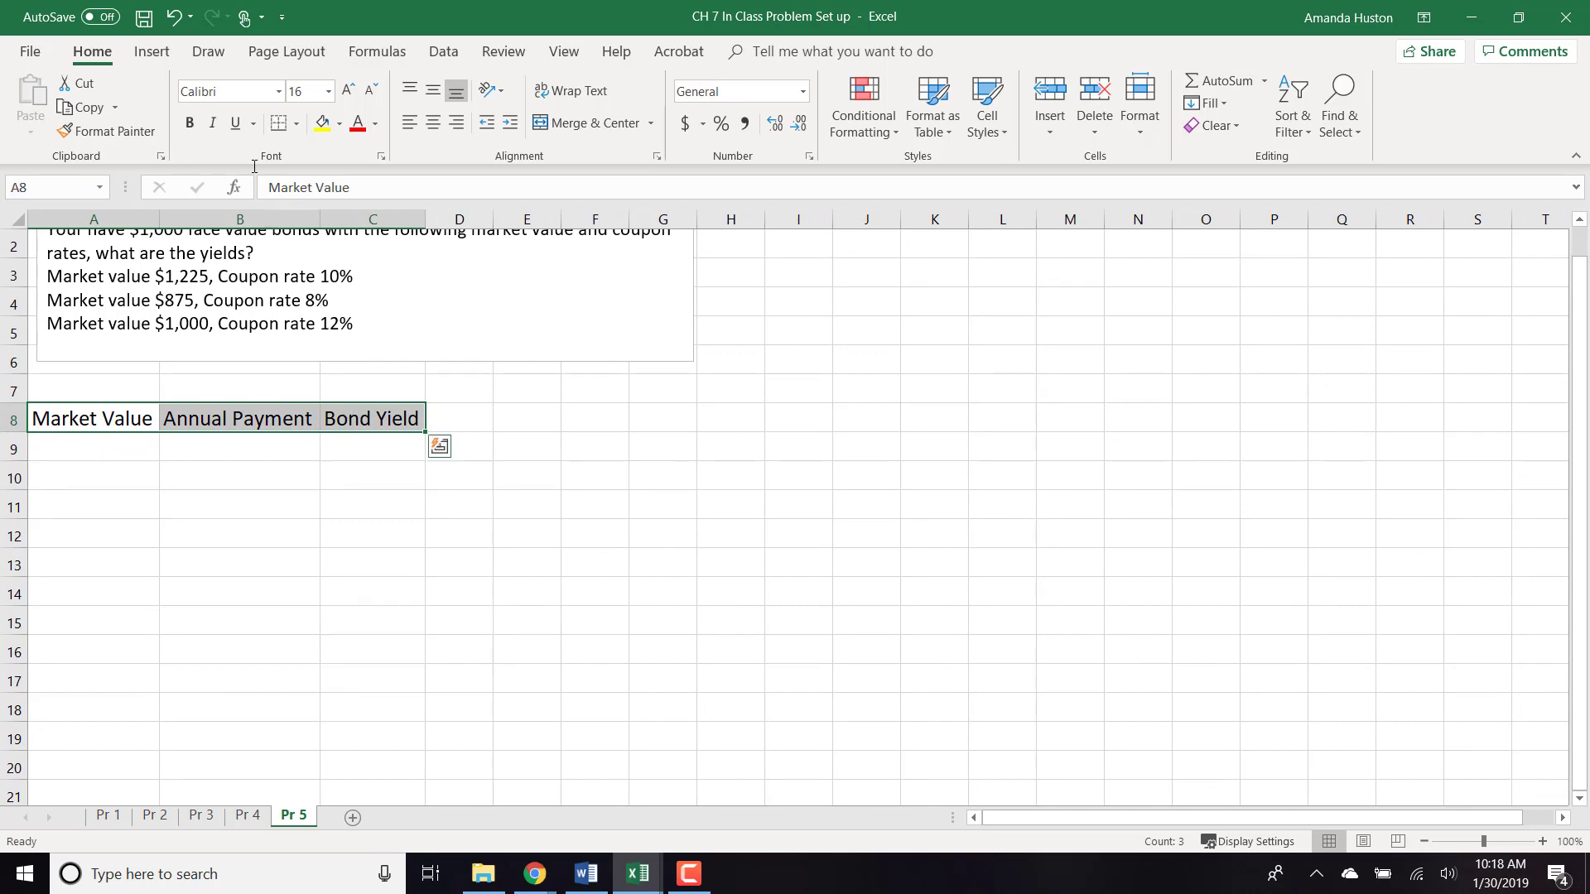
{"action": "left_click", "coordinate": [189, 122]}
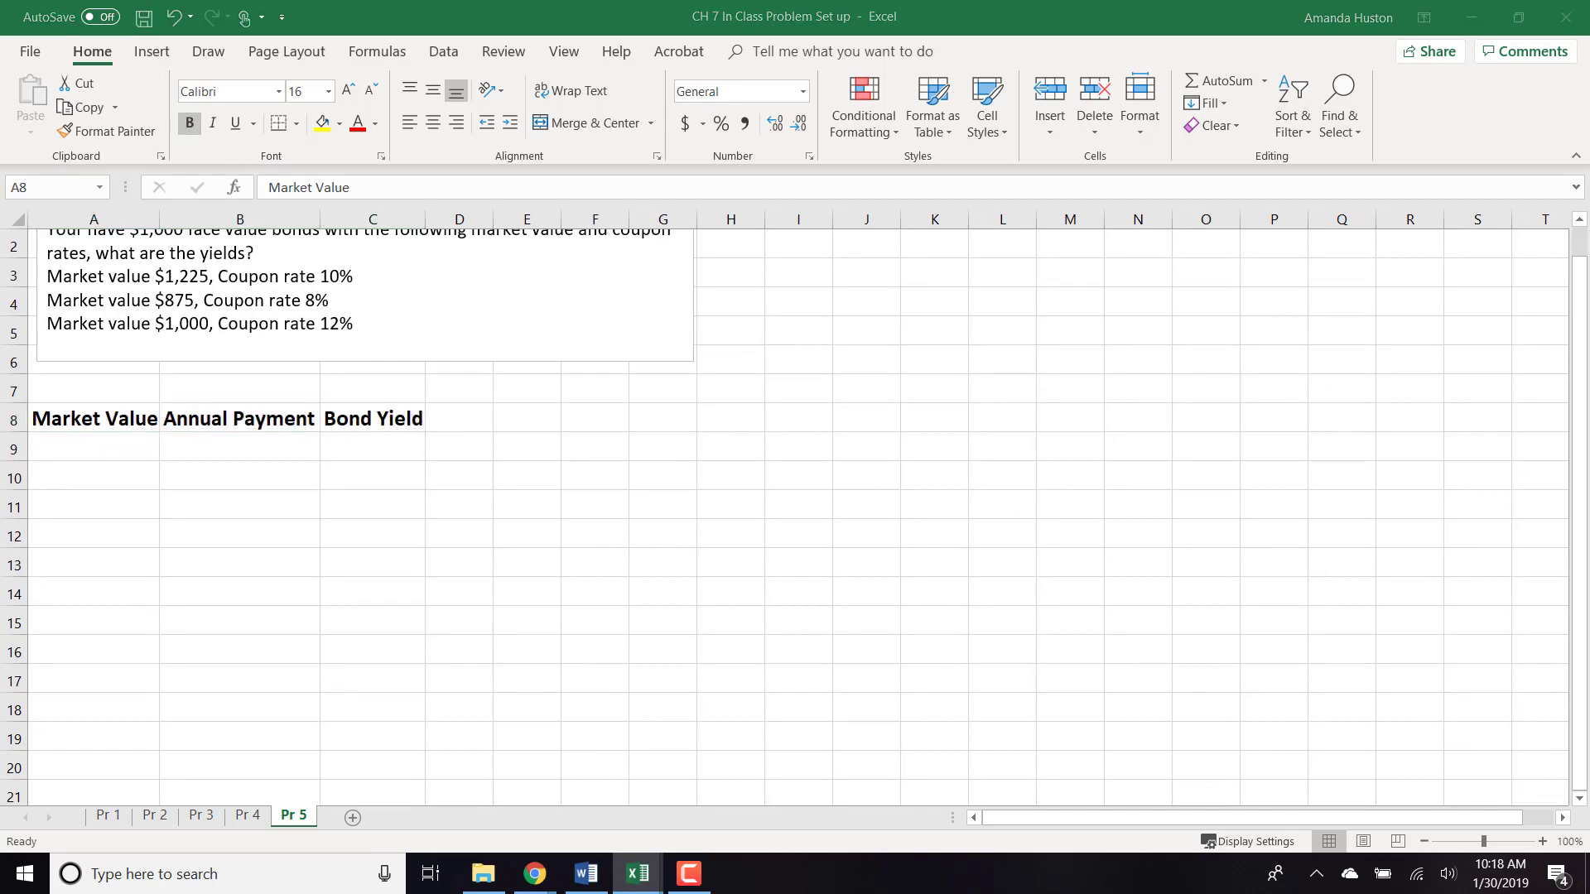
{"action": "key", "text": "F2"}
{"action": "key", "text": "Escape"}
{"action": "key", "text": "shift+Right"}
{"action": "key", "text": "shift+Right"}
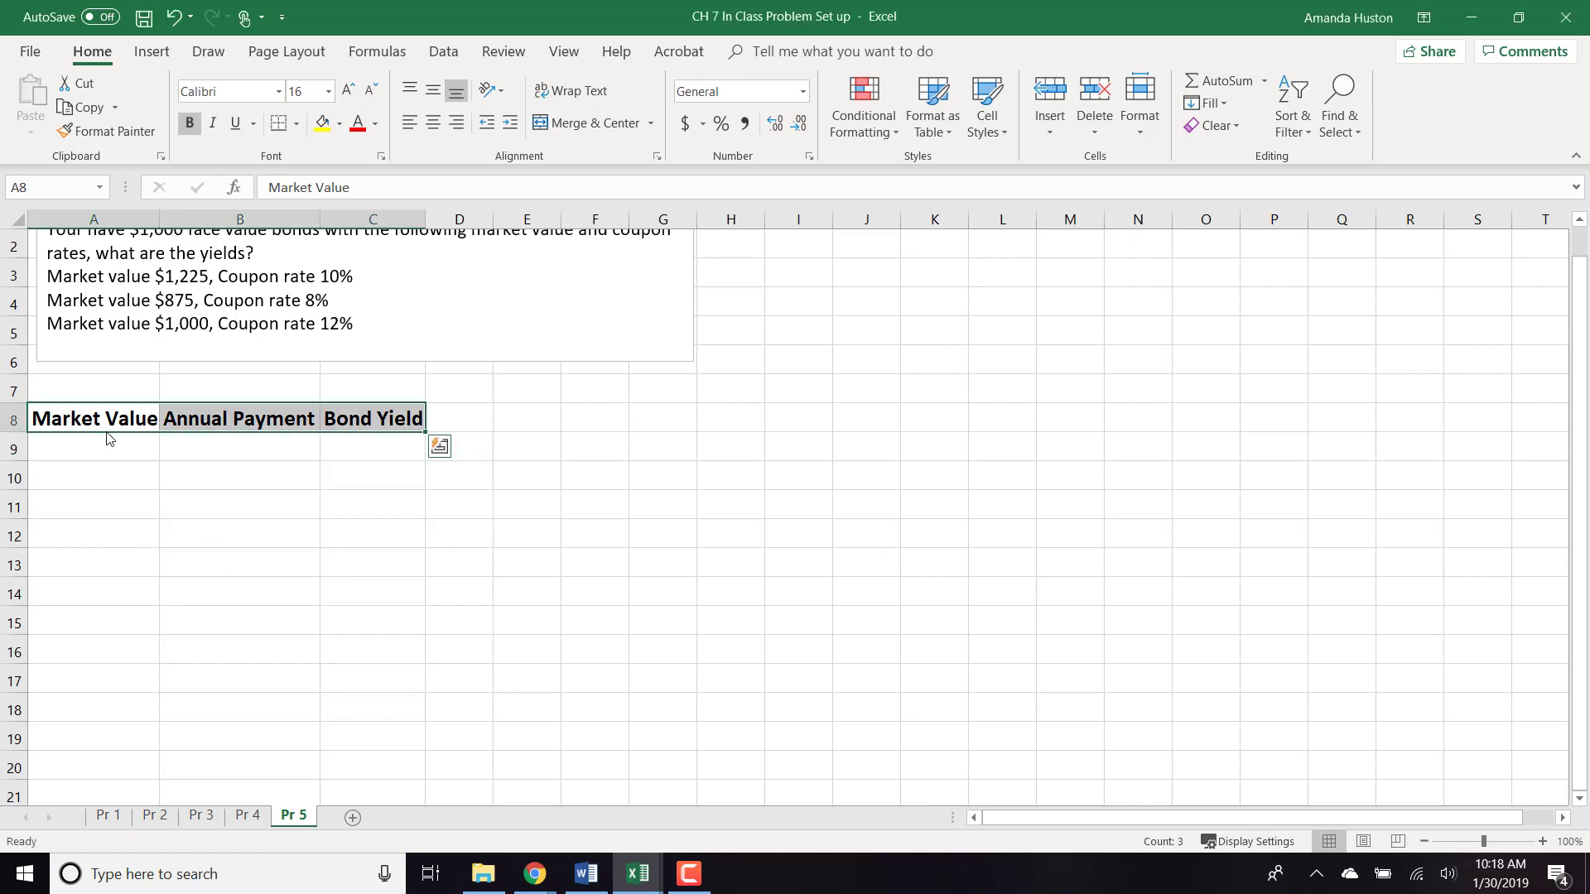
- Enter the first bond's market value of 1225 in A9 and give it the Accounting number format
{"action": "left_click", "coordinate": [106, 441]}
{"action": "type", "text": "1255"}
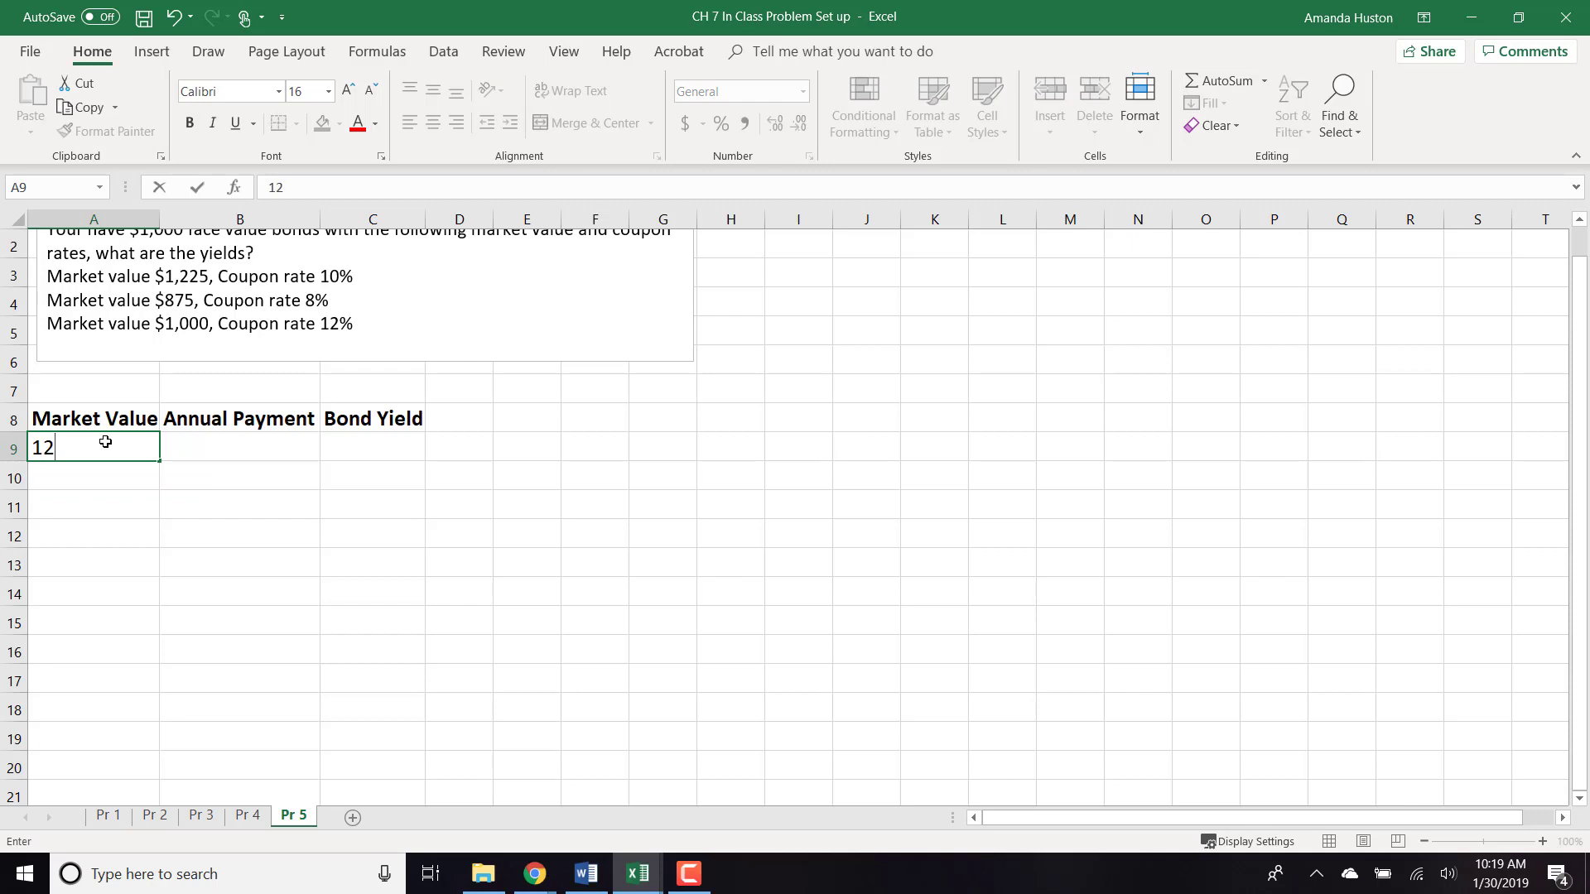
{"action": "key", "text": "BackSpace"}
{"action": "key", "text": "BackSpace"}
{"action": "type", "text": "25"}
{"action": "key", "text": "Tab"}
{"action": "left_click", "coordinate": [106, 443]}
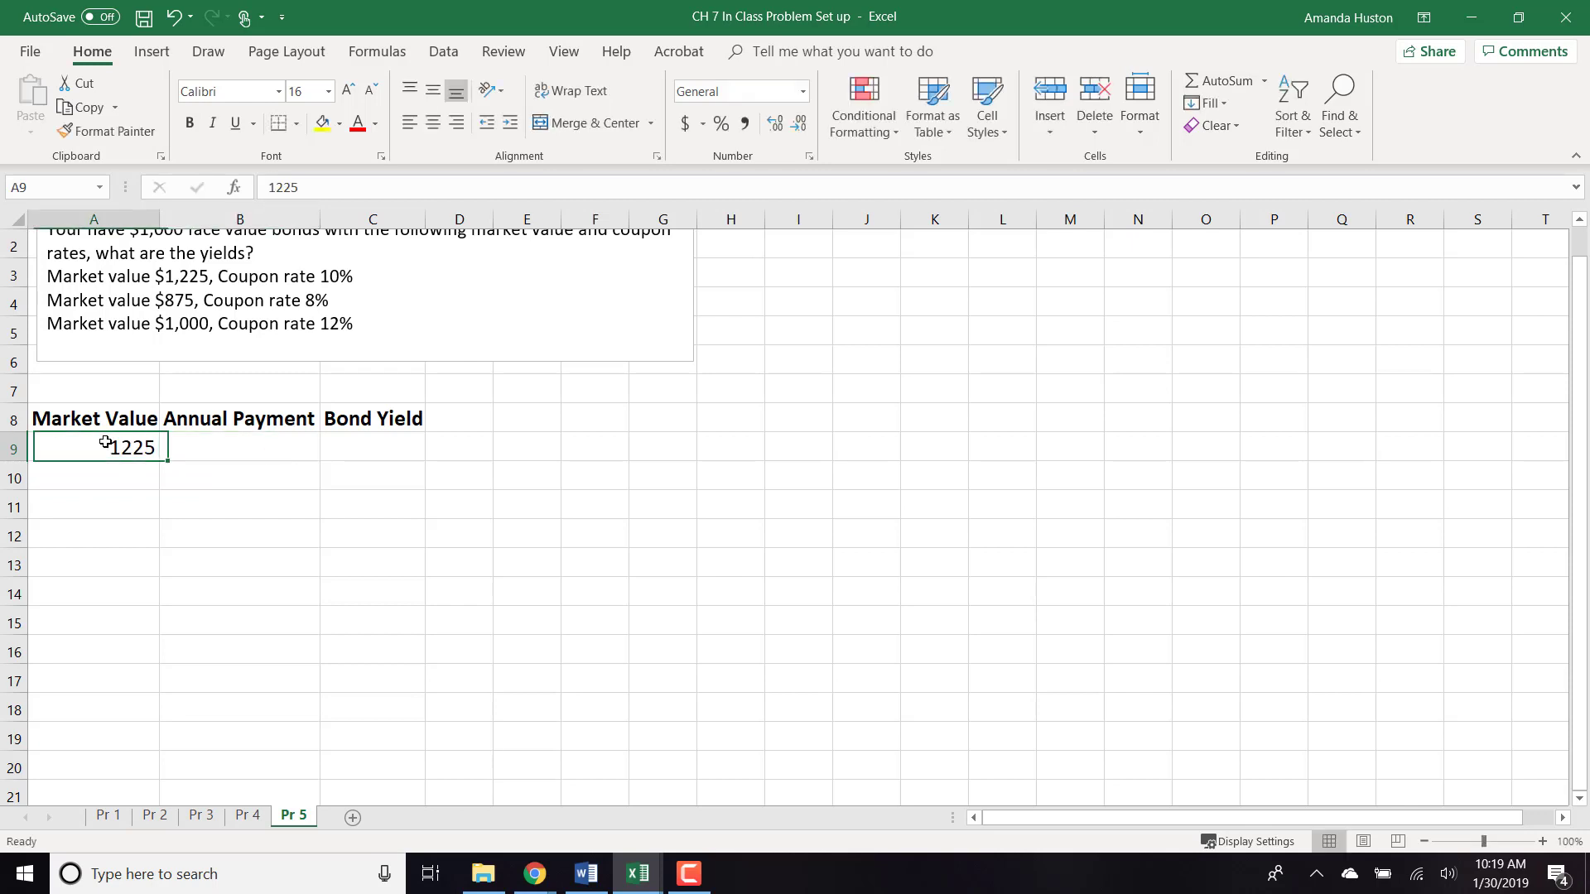
{"action": "left_click", "coordinate": [685, 122]}
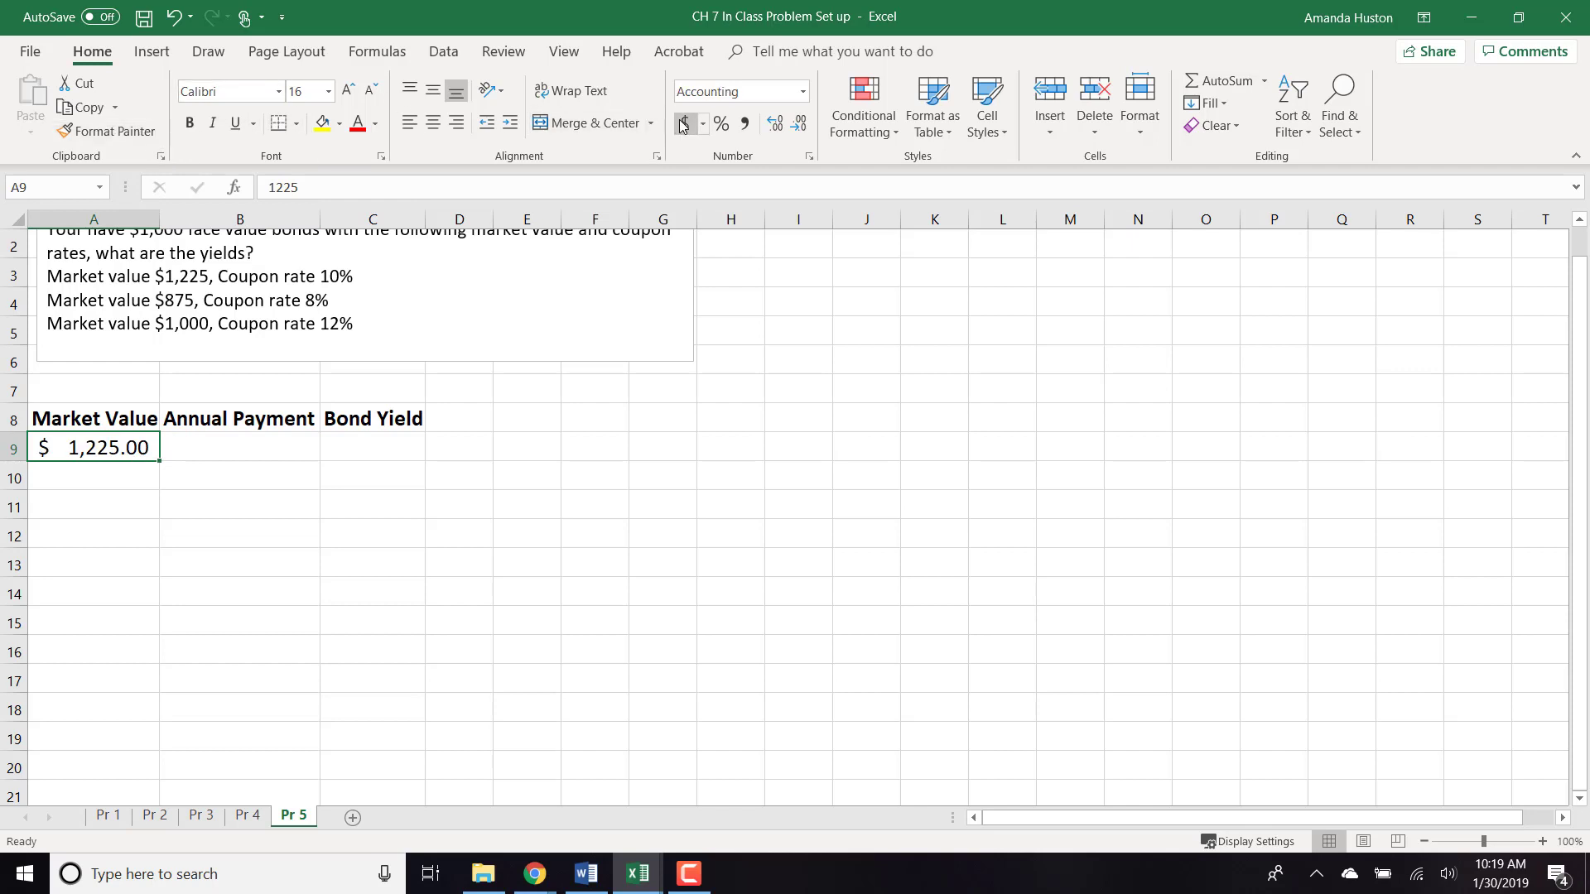
- Calculate the first bond's annual payment in B9 with =1000*.1 and give it the Accounting number format
{"action": "left_click", "coordinate": [233, 435]}
{"action": "type", "text": "="}
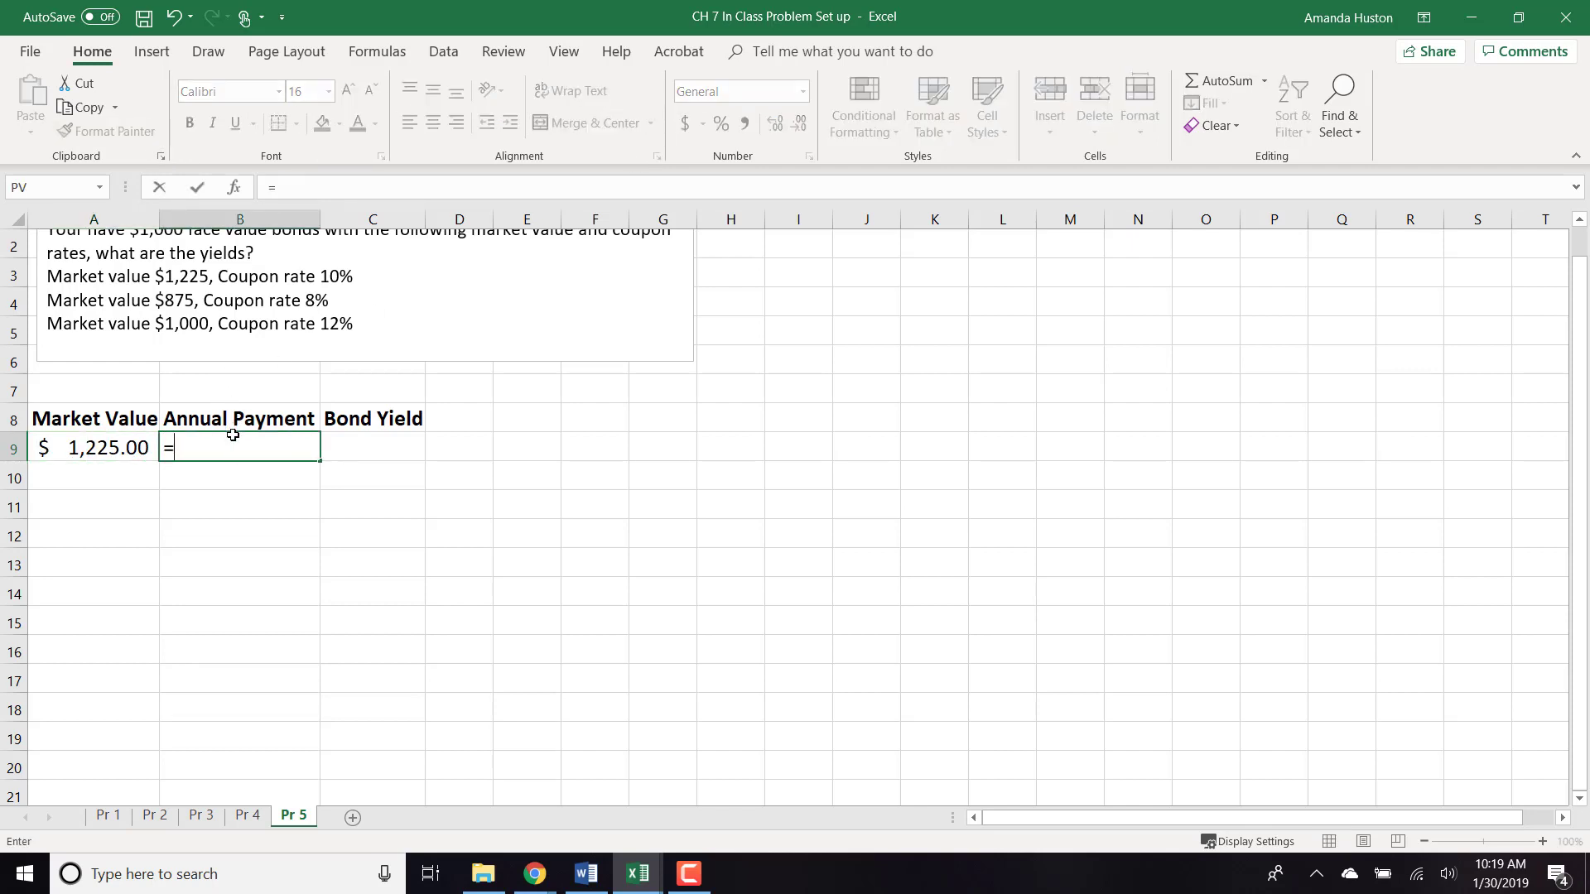
{"action": "type", "text": "1000*.1"}
{"action": "key", "text": "Tab"}
{"action": "left_click", "coordinate": [232, 435]}
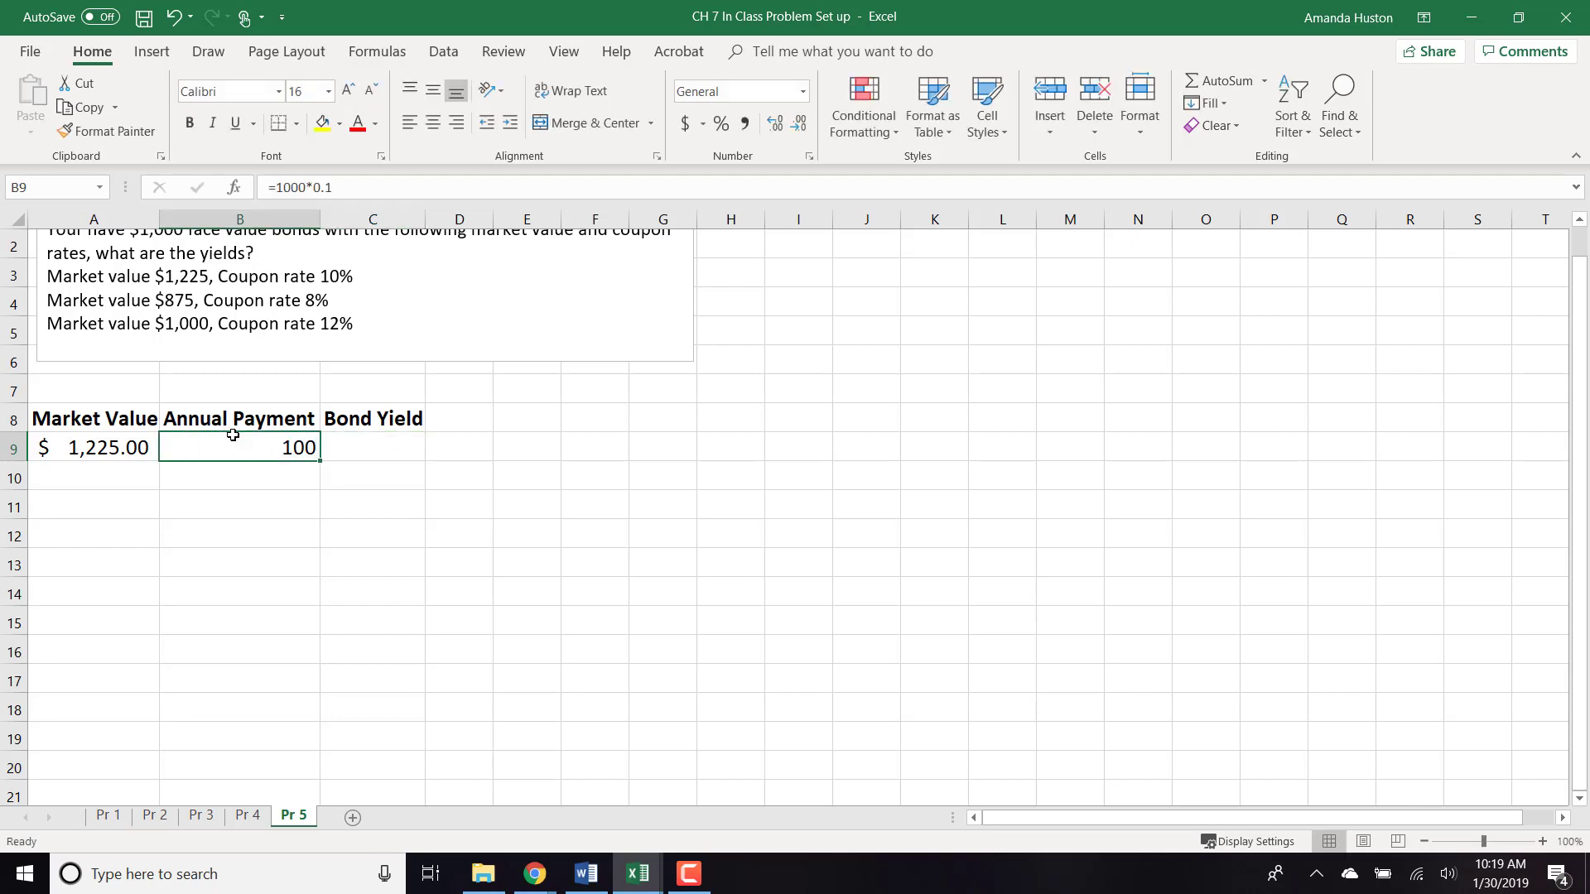
{"action": "left_click", "coordinate": [698, 124]}
{"action": "left_click", "coordinate": [699, 124]}
{"action": "left_click", "coordinate": [693, 125]}
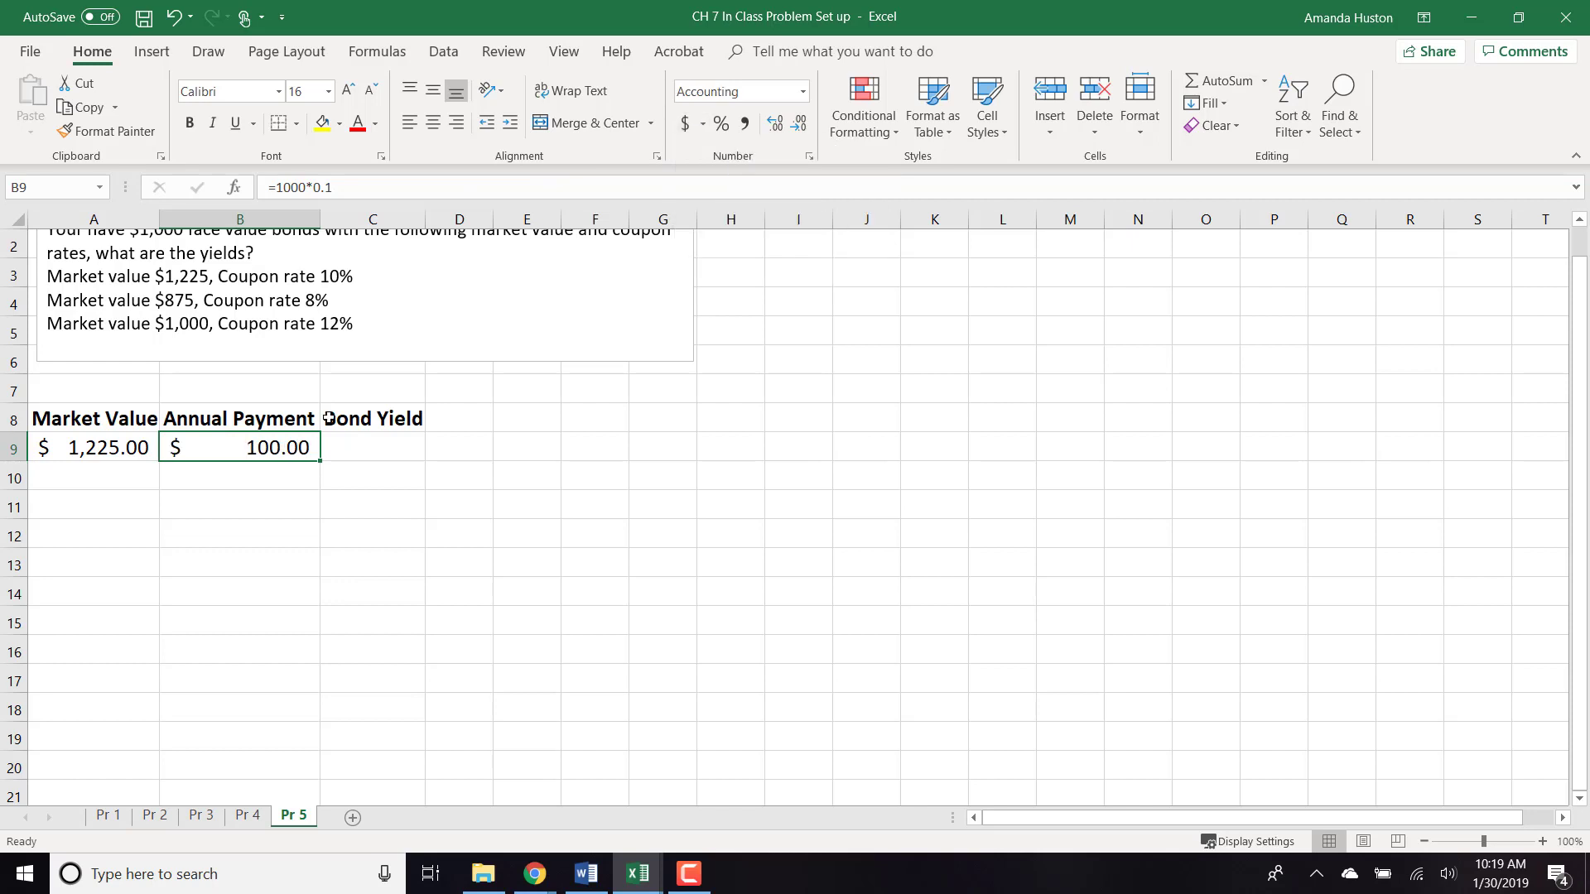
- Calculate the first bond's yield in C9 with =B9/A9 and format it as a percentage with two decimals
{"action": "left_click", "coordinate": [365, 445]}
{"action": "type", "text": "="}
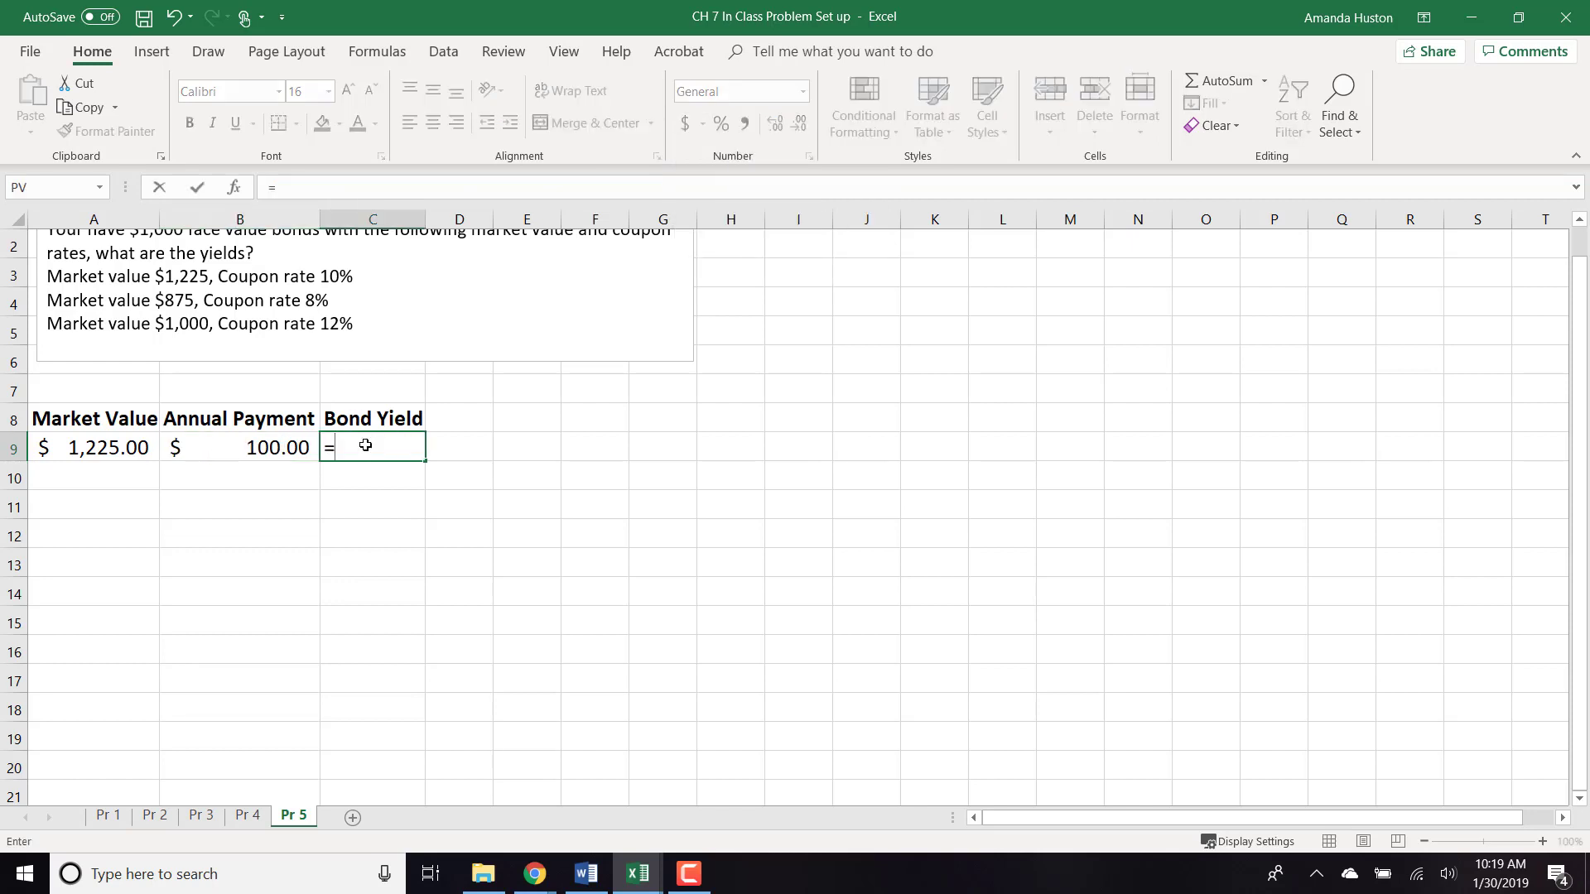
{"action": "left_click", "coordinate": [269, 451]}
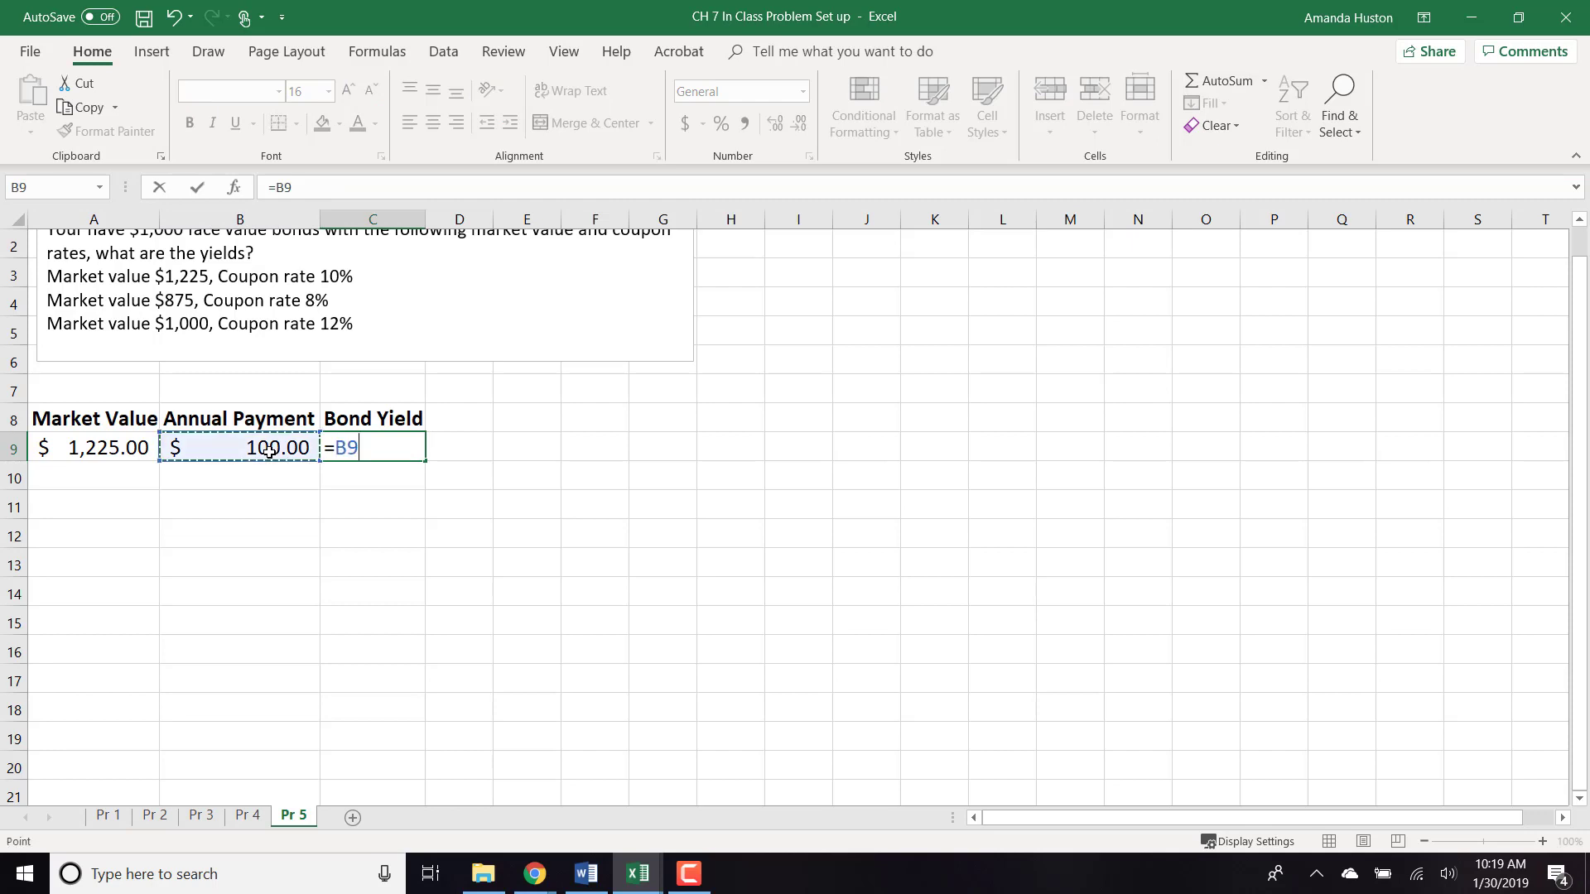
{"action": "type", "text": "/"}
{"action": "left_click", "coordinate": [117, 445]}
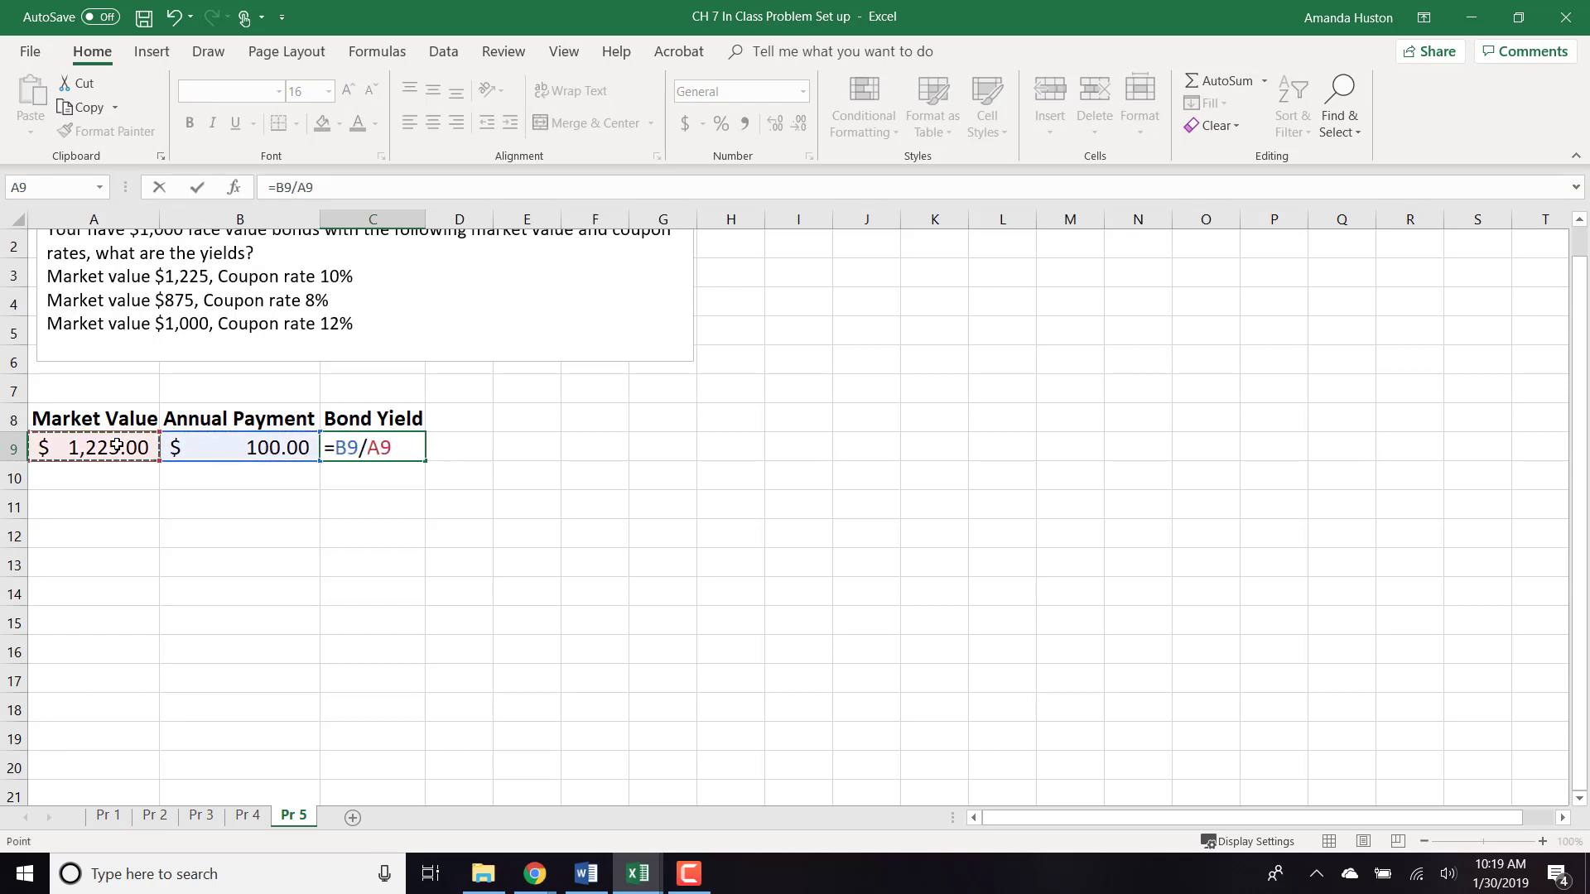
{"action": "key", "text": "Tab"}
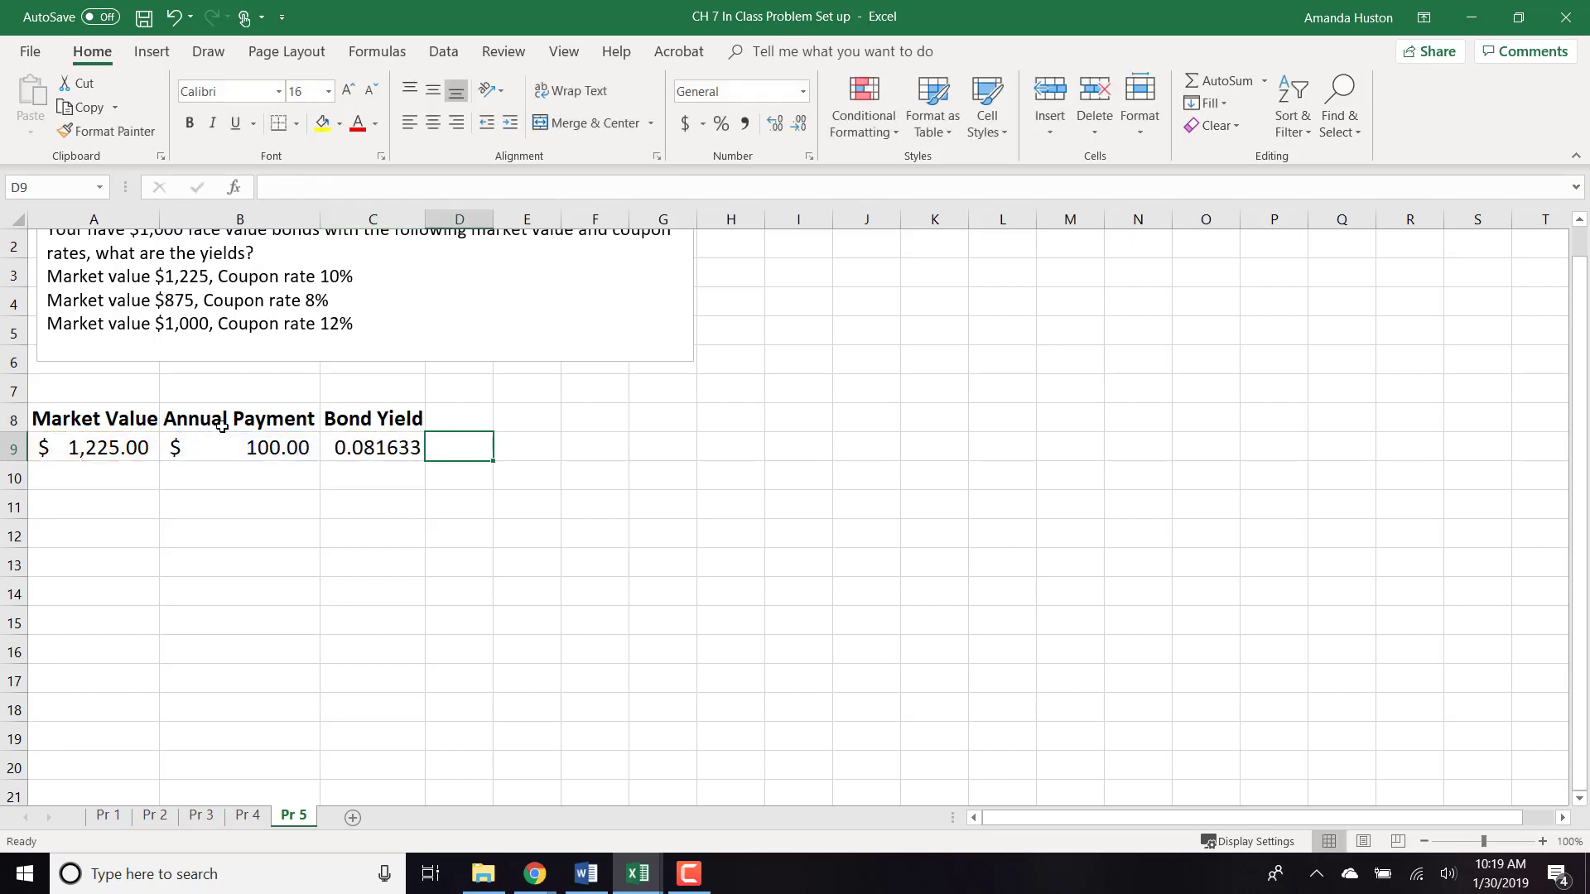
{"action": "left_click", "coordinate": [365, 453]}
{"action": "left_click", "coordinate": [718, 128]}
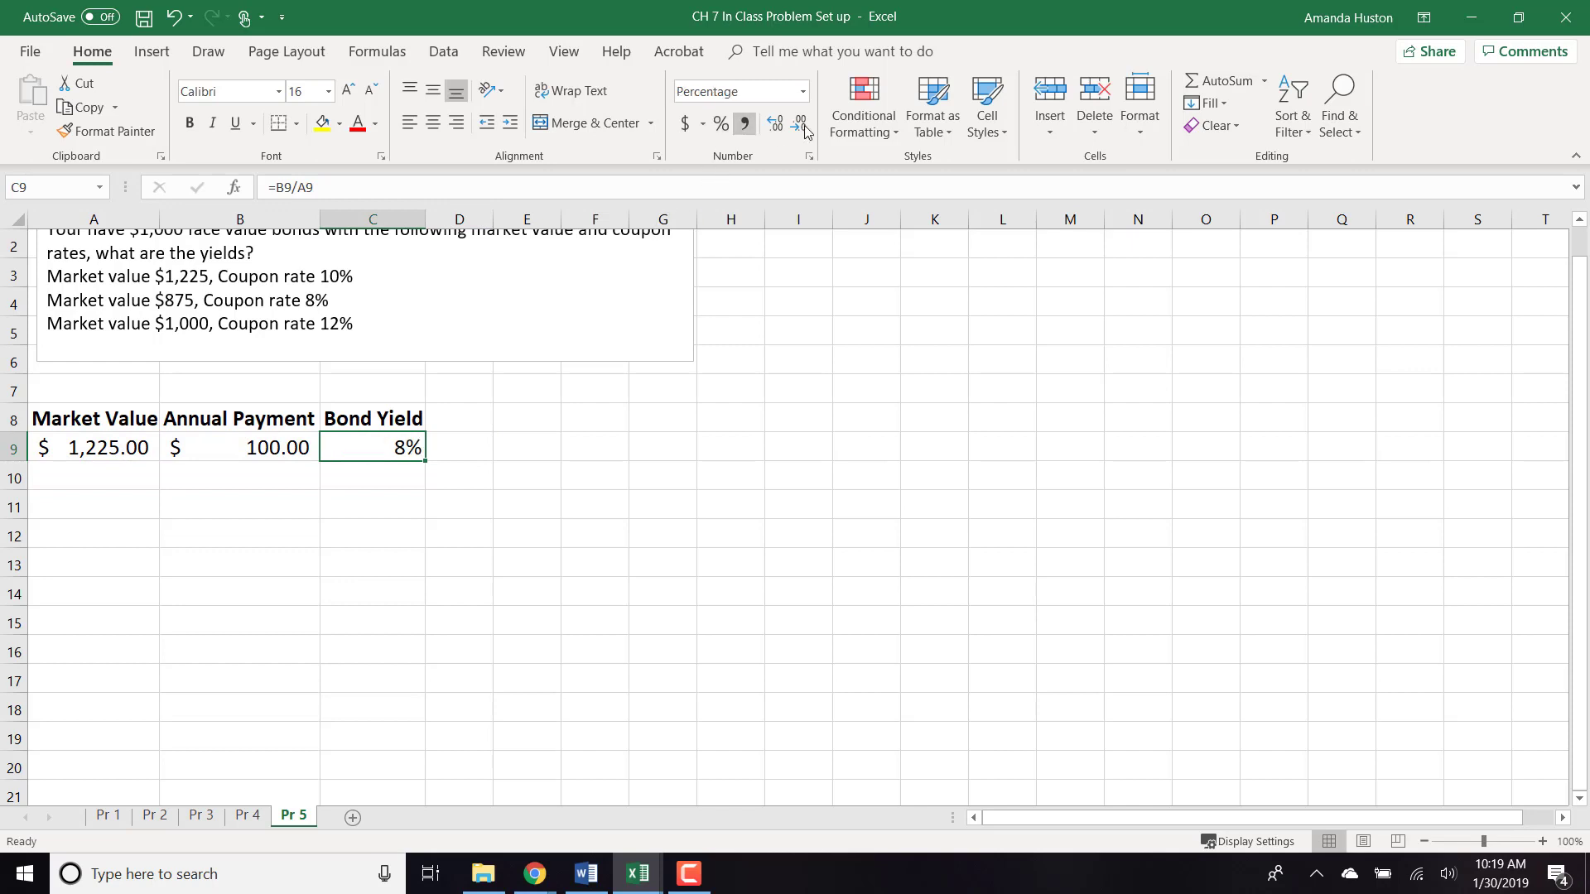
{"action": "left_click", "coordinate": [775, 123]}
{"action": "left_click", "coordinate": [775, 123]}
{"action": "left_click", "coordinate": [117, 455]}
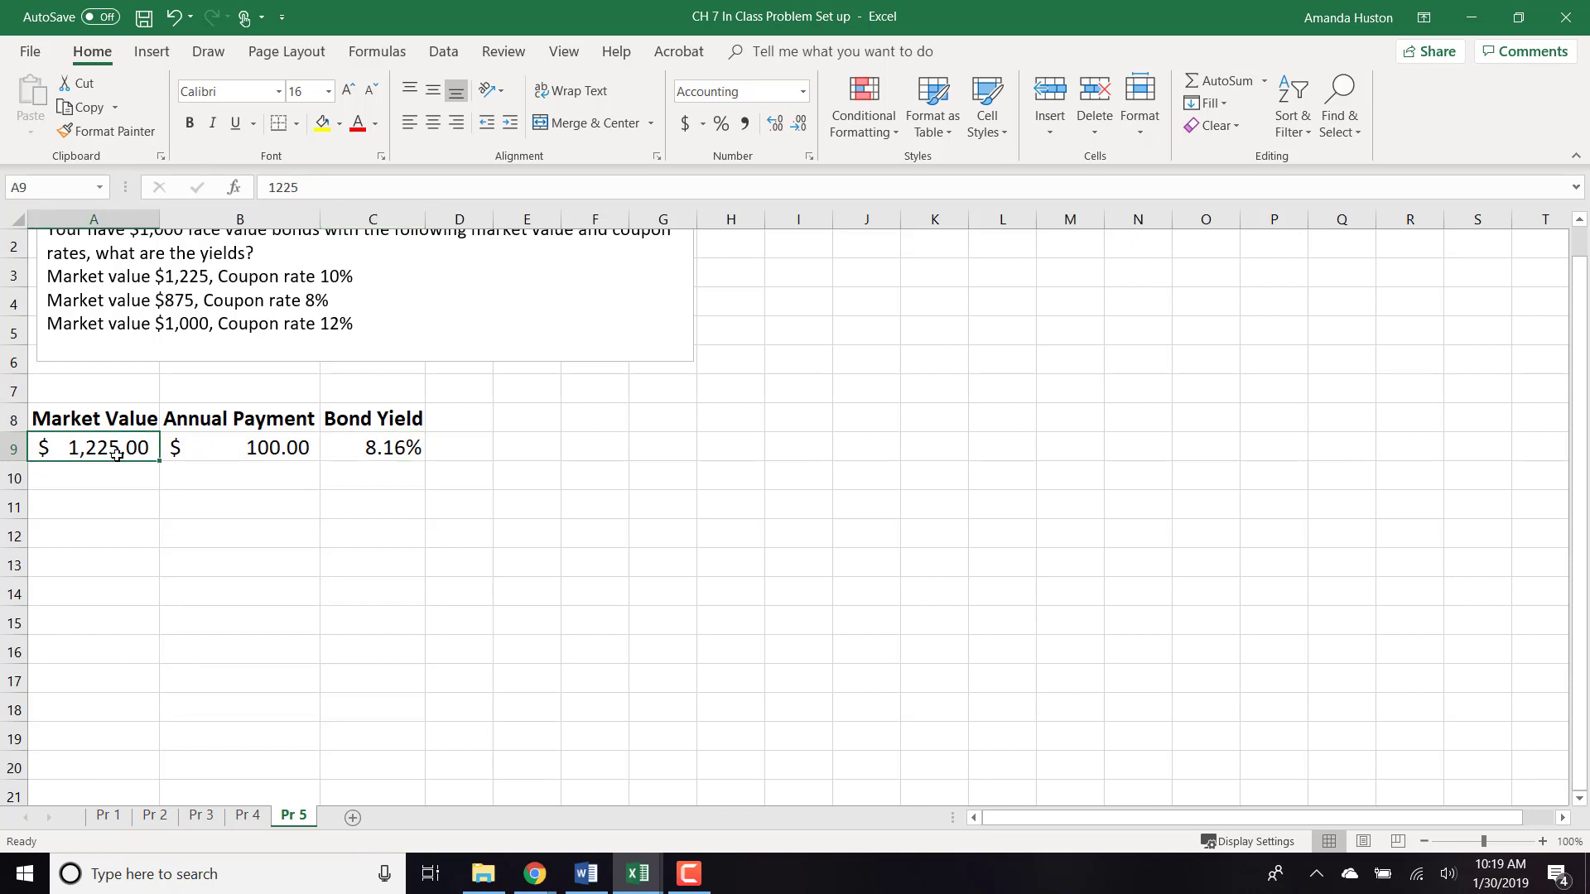
{"action": "left_click", "coordinate": [245, 447]}
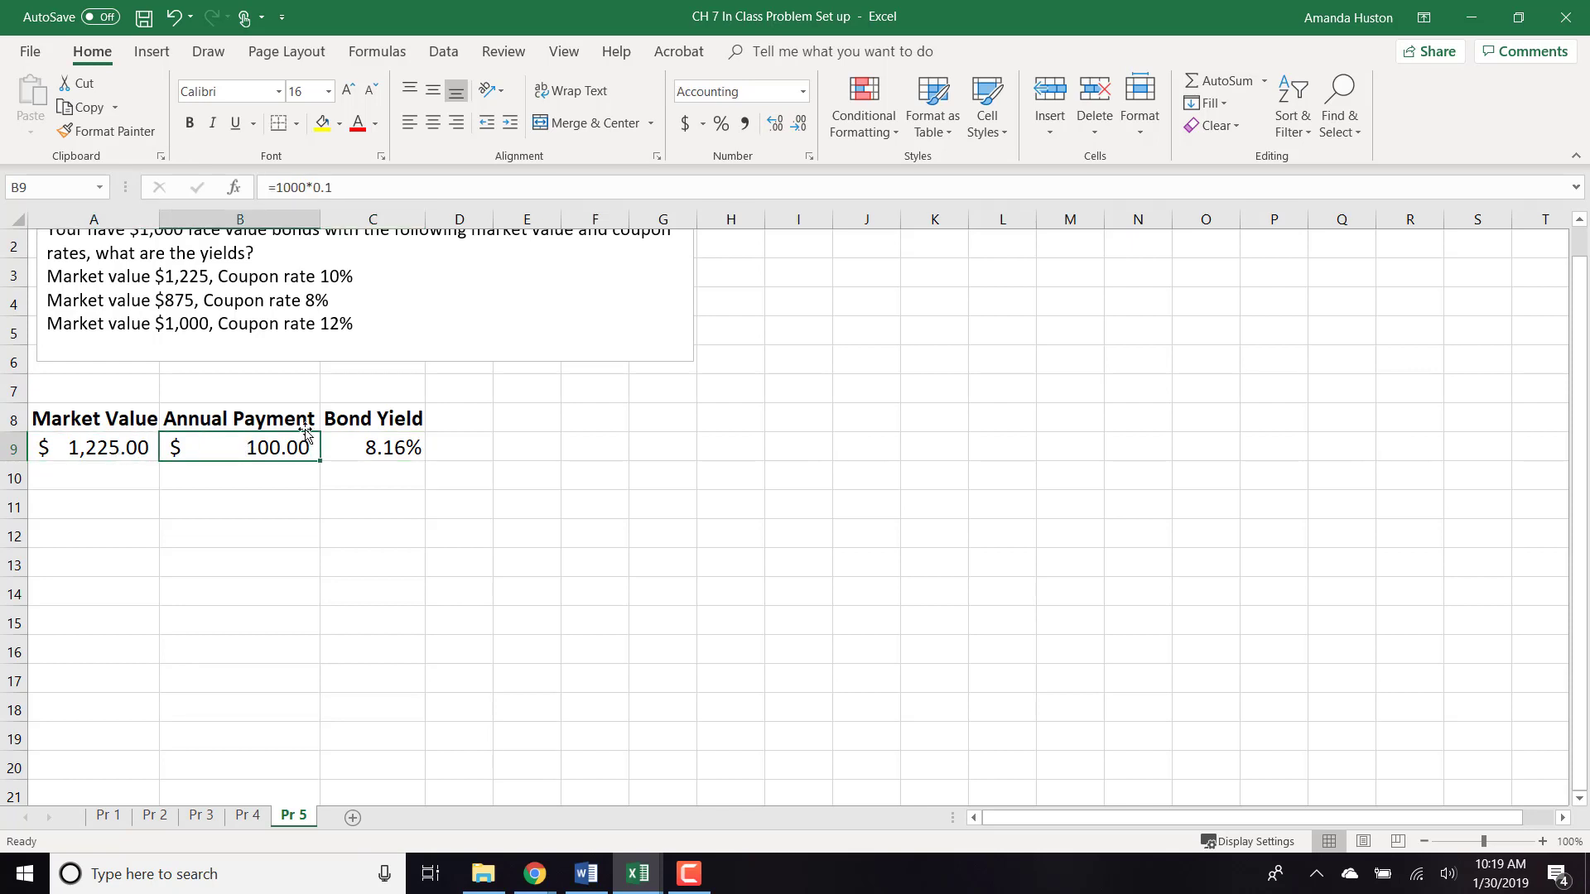
{"action": "left_click", "coordinate": [399, 444]}
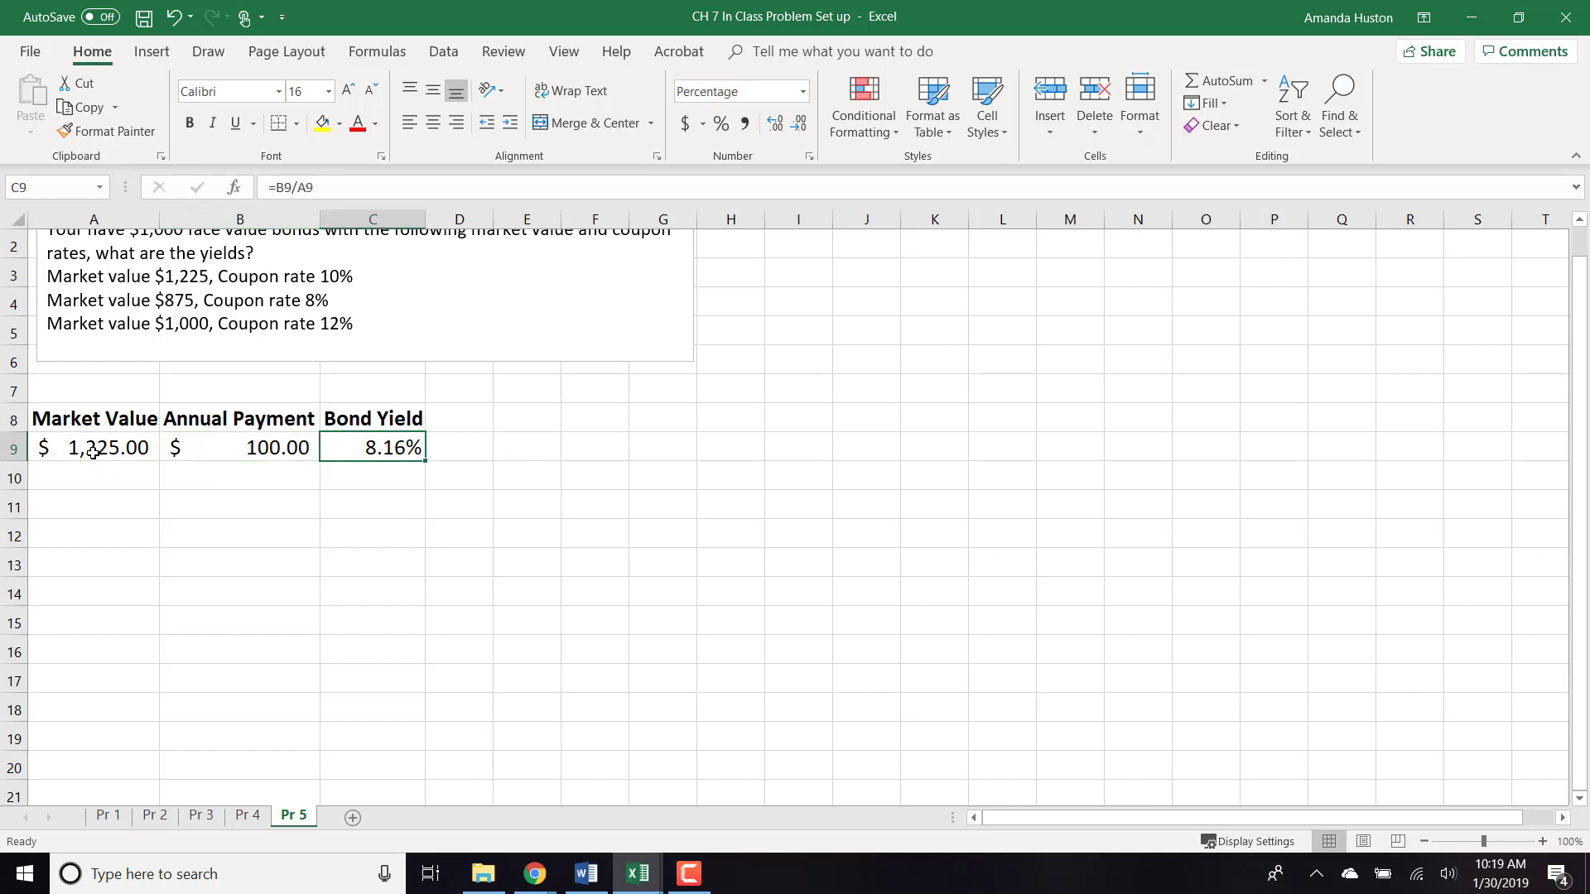
{"action": "left_click", "coordinate": [269, 443]}
- Enter the second bond's market value of 875 in A10
{"action": "left_click", "coordinate": [73, 468]}
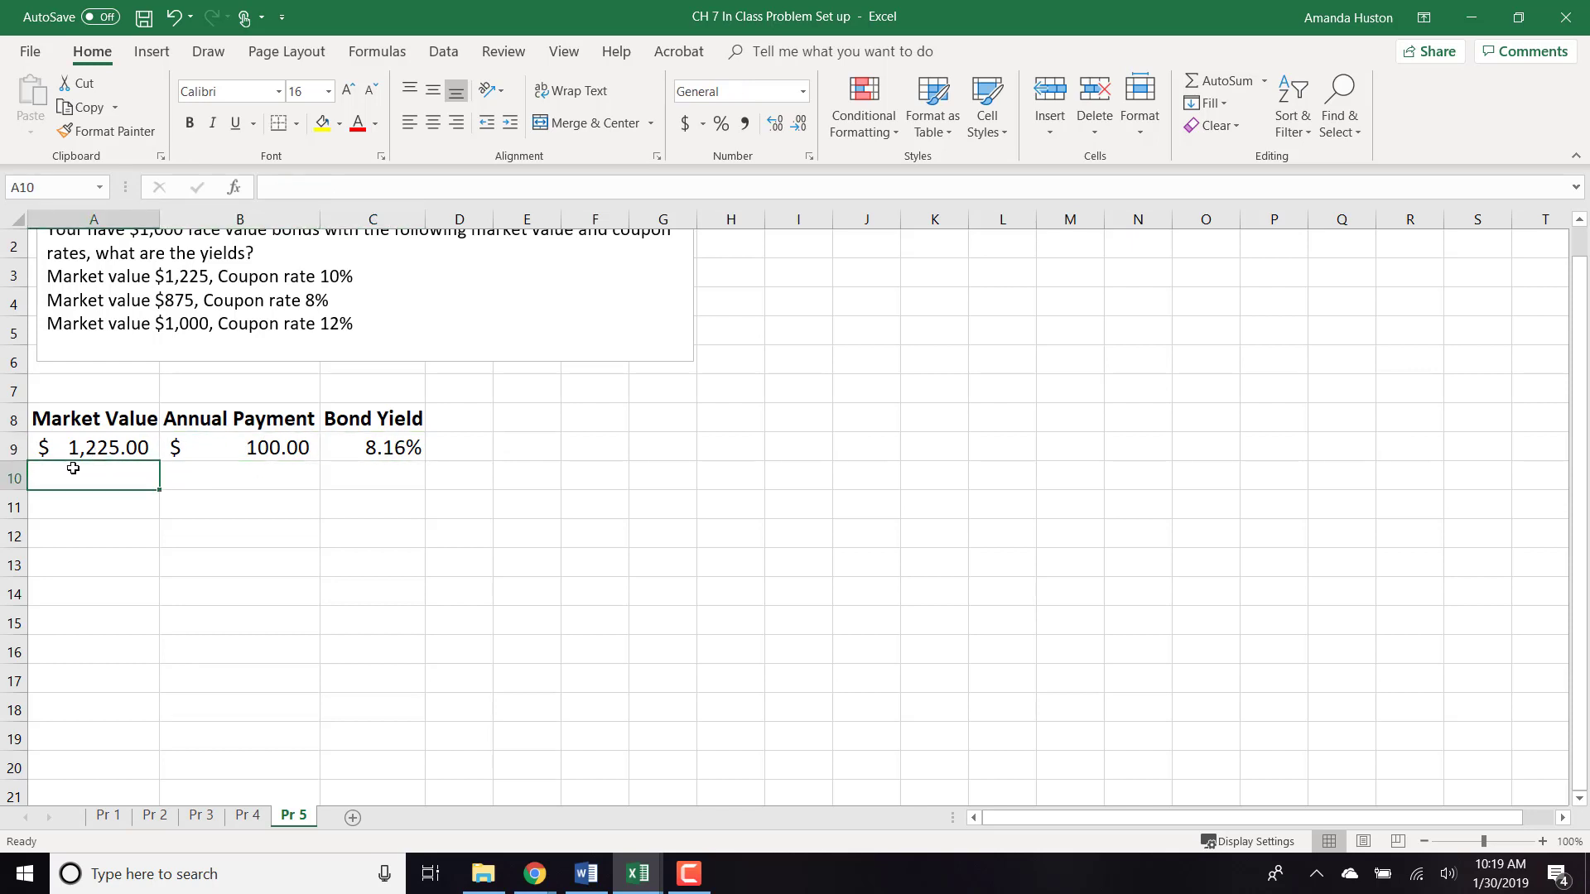
{"action": "type", "text": "875"}
{"action": "key", "text": "Tab"}
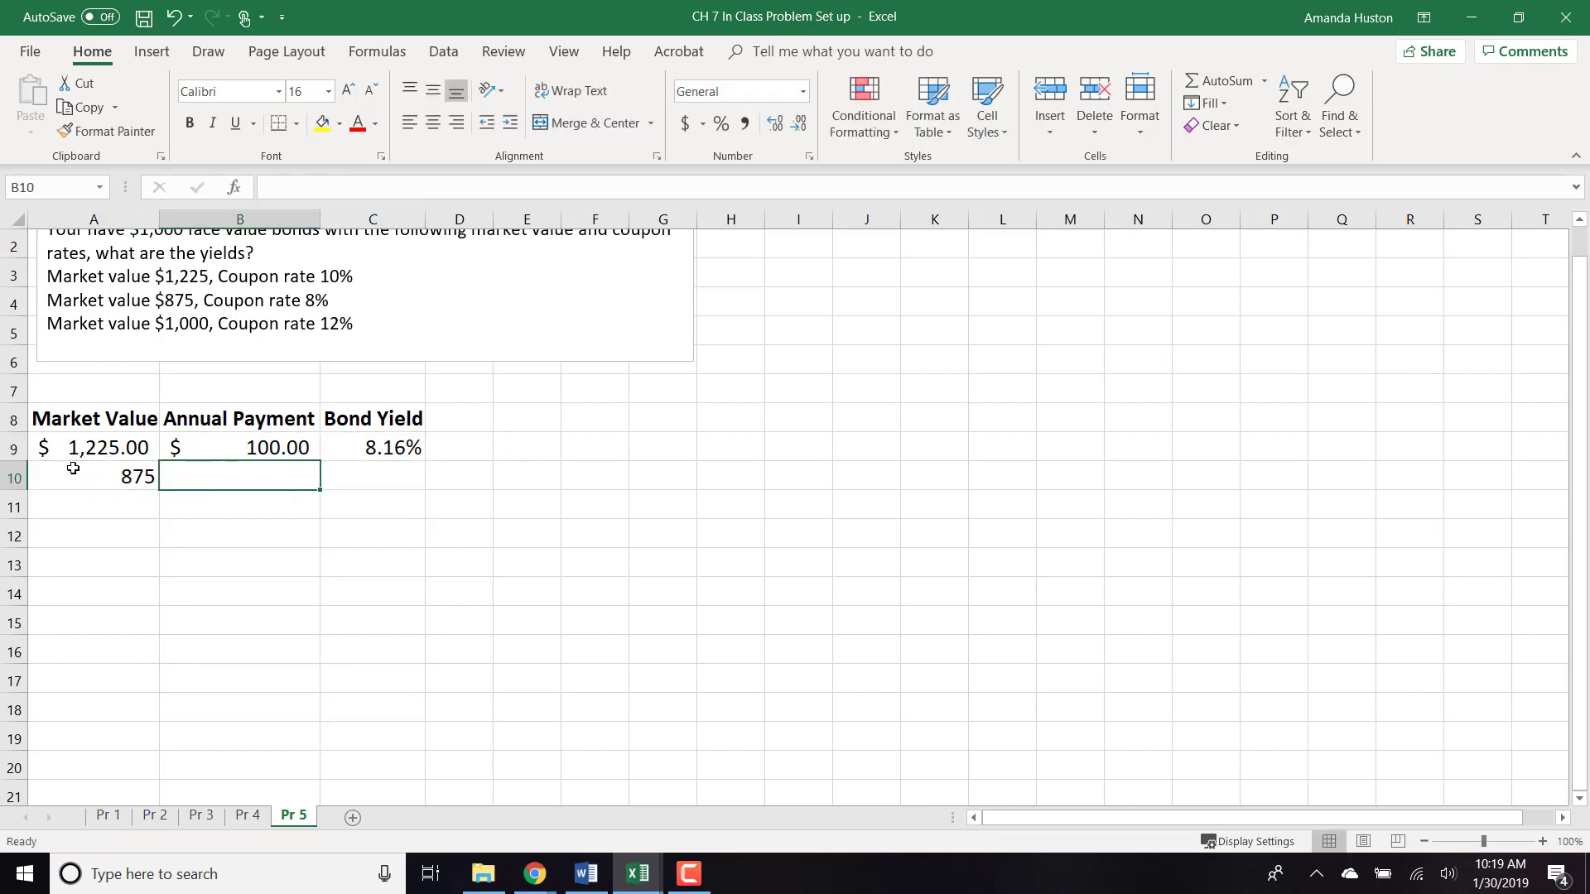
- Calculate the second bond's annual payment in B10 with =8%*1000
{"action": "type", "text": "8"}
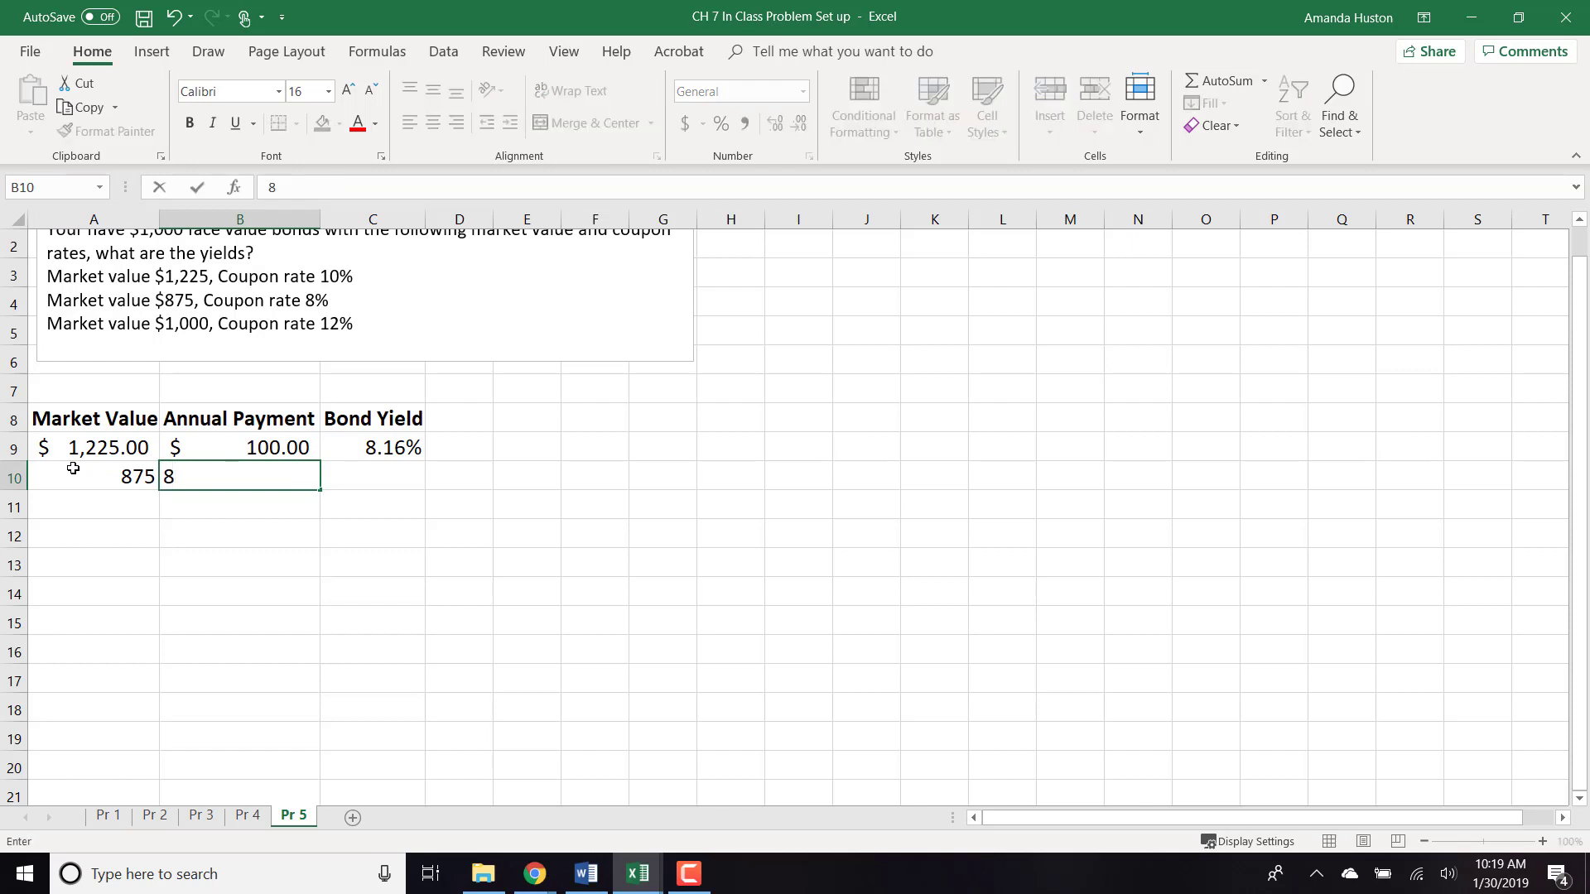
{"action": "key", "text": "BackSpace"}
{"action": "type", "text": "=85"}
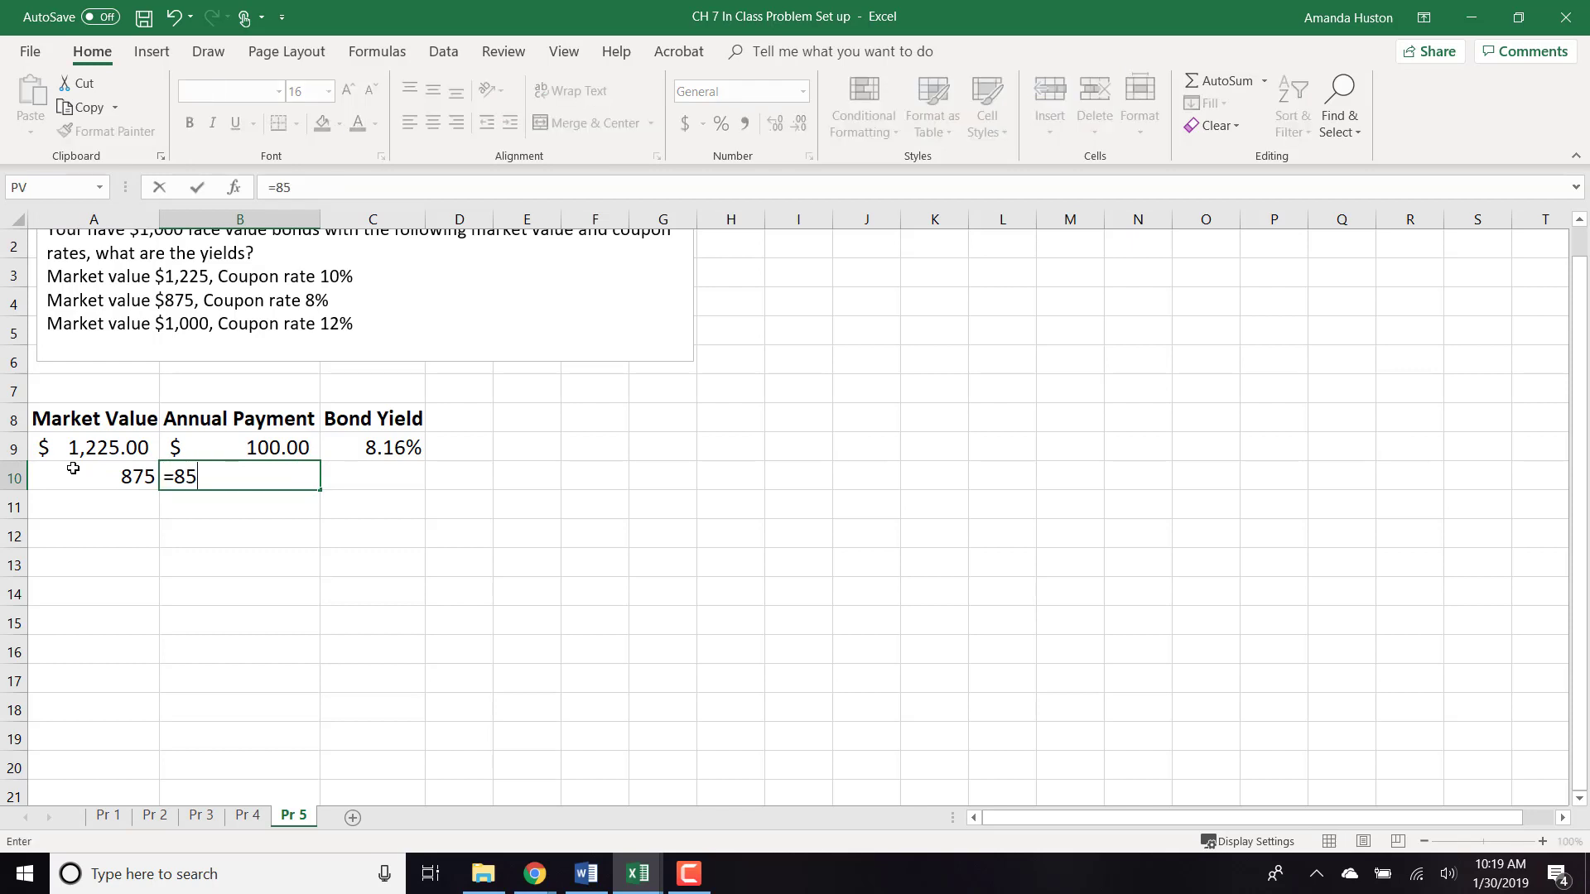
{"action": "type", "text": "*"}
{"action": "key", "text": "BackSpace"}
{"action": "key", "text": "BackSpace"}
{"action": "type", "text": "%1"}
{"action": "key", "text": "BackSpace"}
{"action": "type", "text": "*1000"}
{"action": "key", "text": "Tab"}
- Give A10:B11 the Accounting number format and copy the yield formula from C9 down through C11
{"action": "left_click", "coordinate": [78, 485]}
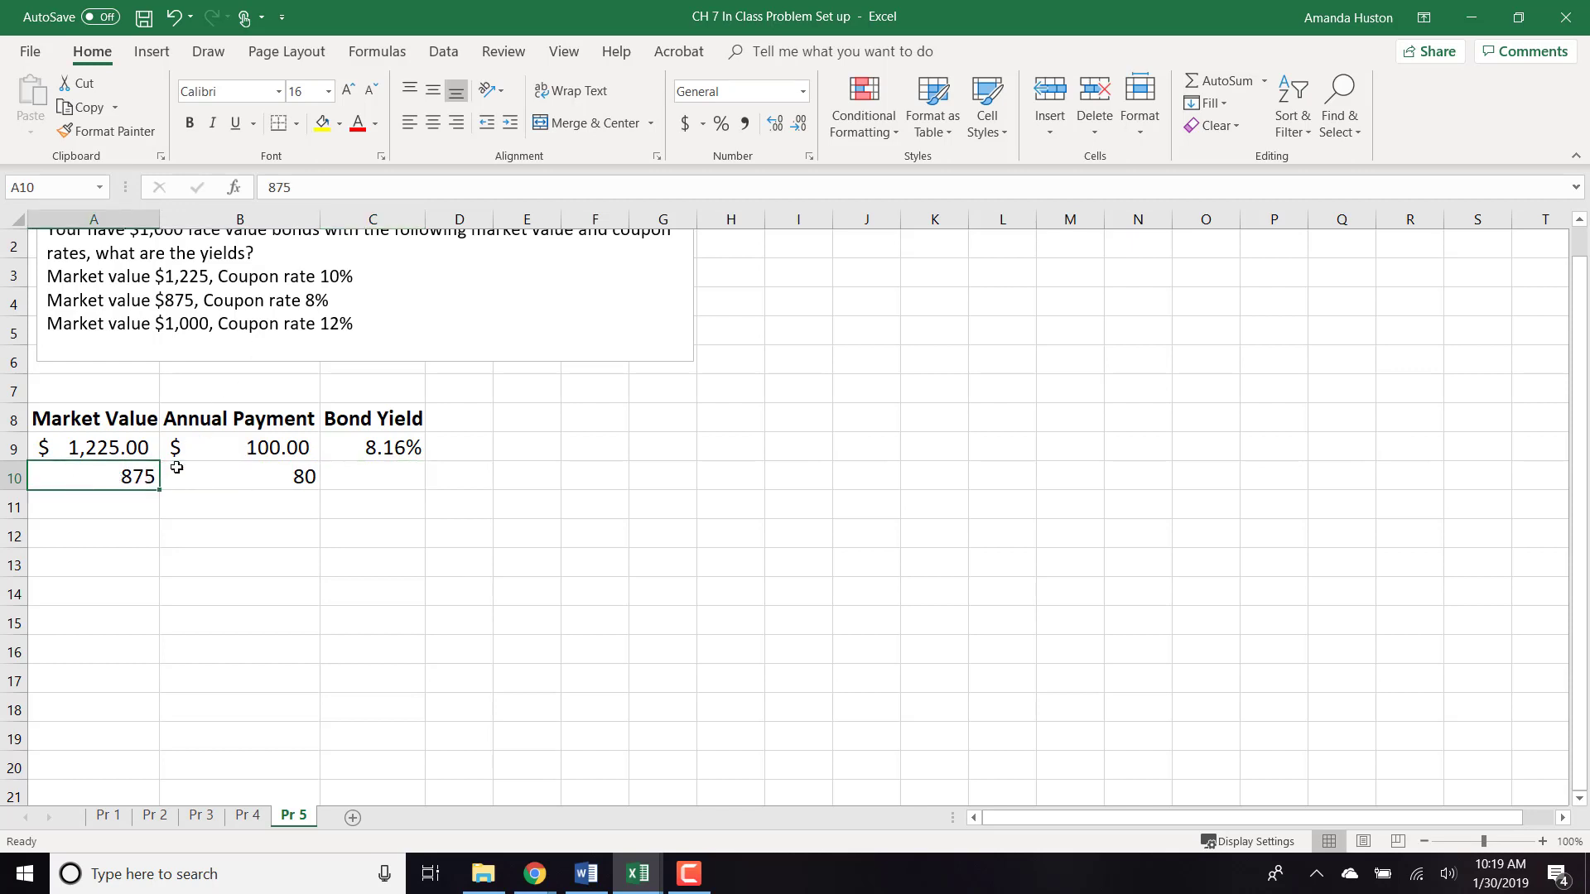
{"action": "left_click_drag", "start_coordinate": [125, 479], "coordinate": [247, 502]}
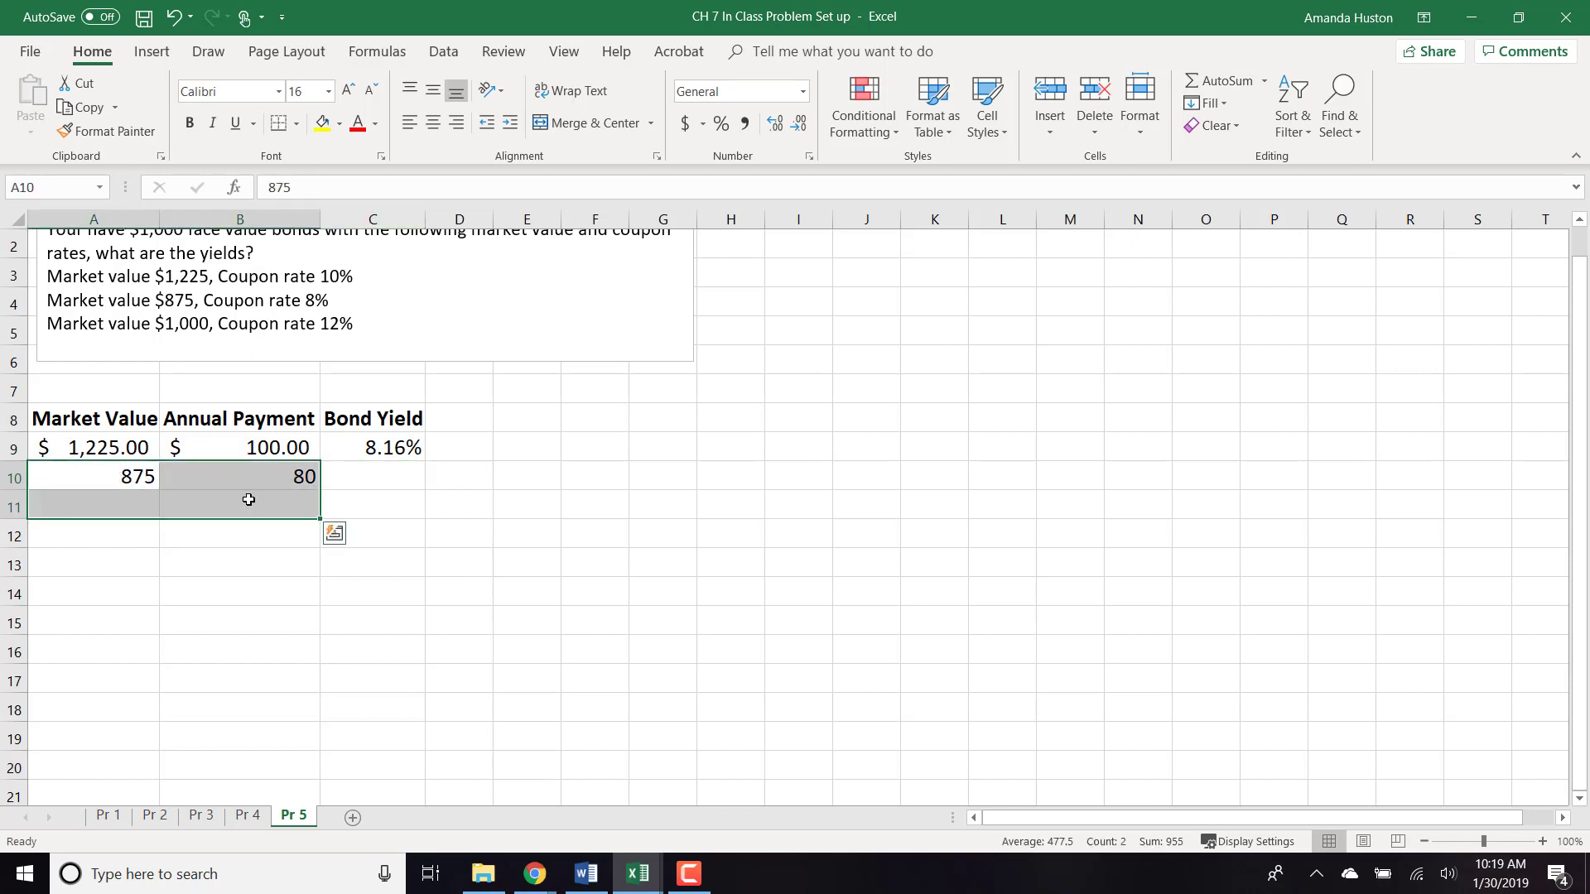
{"action": "left_click", "coordinate": [684, 123]}
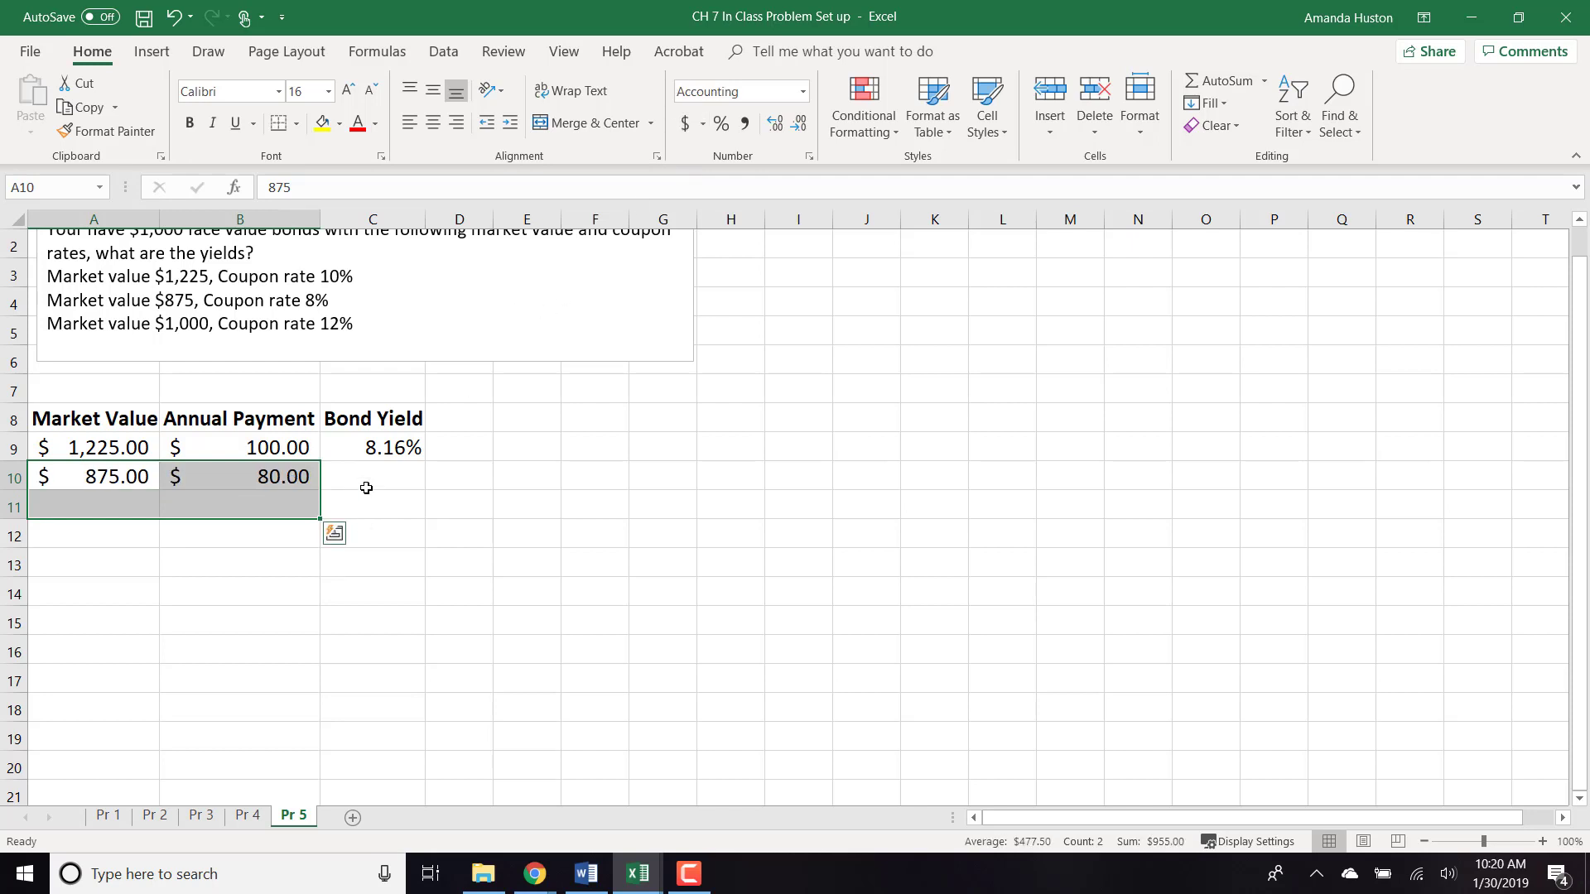
{"action": "left_click", "coordinate": [384, 449]}
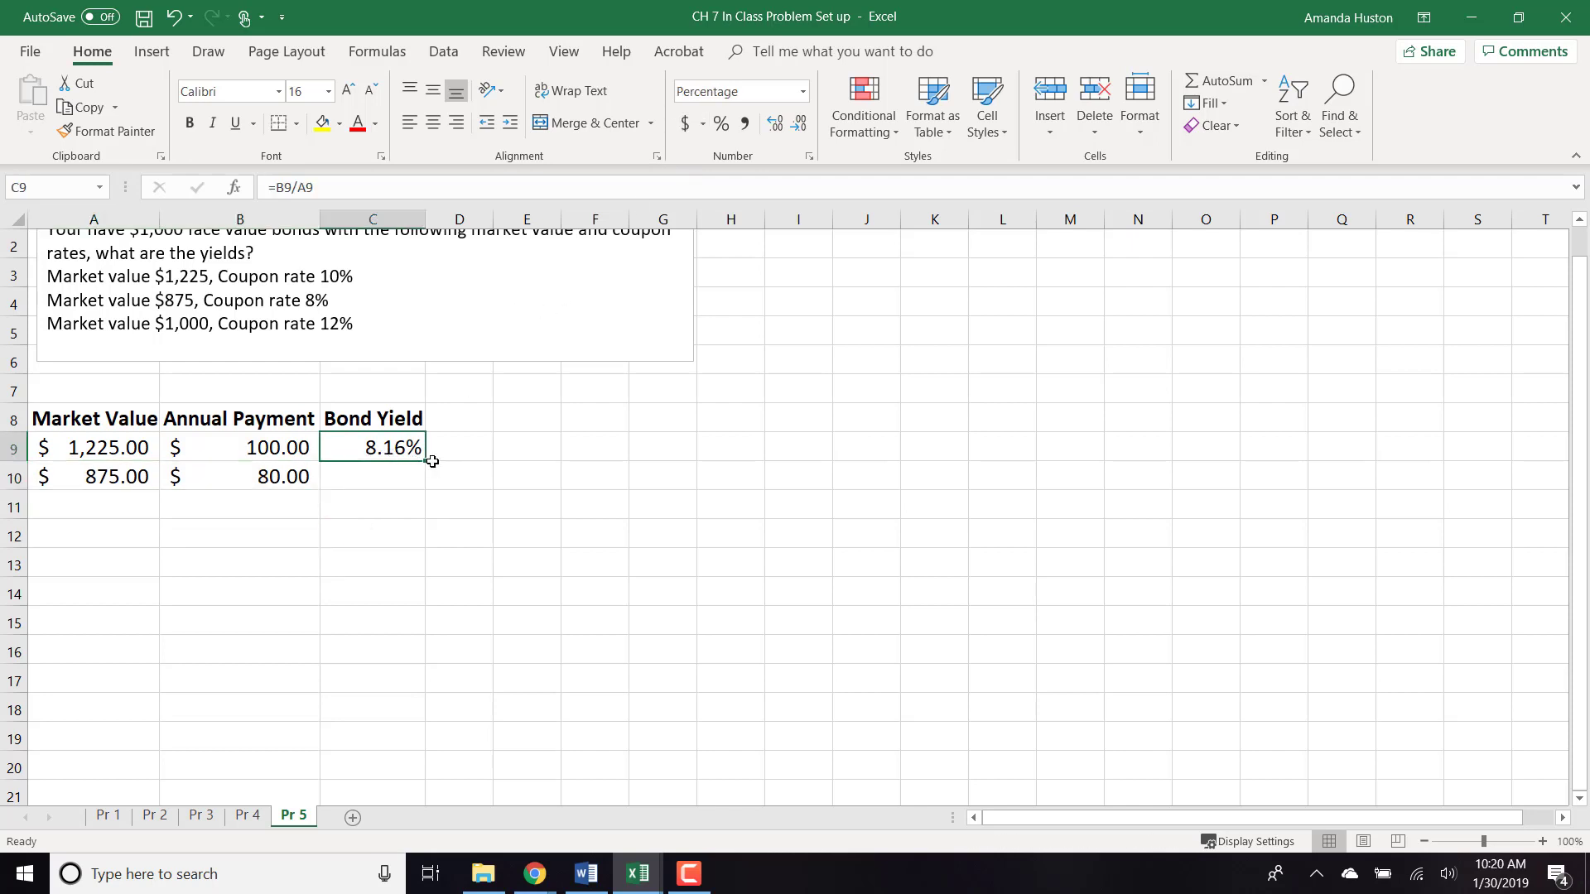
{"action": "left_click_drag", "start_coordinate": [425, 461], "coordinate": [434, 519]}
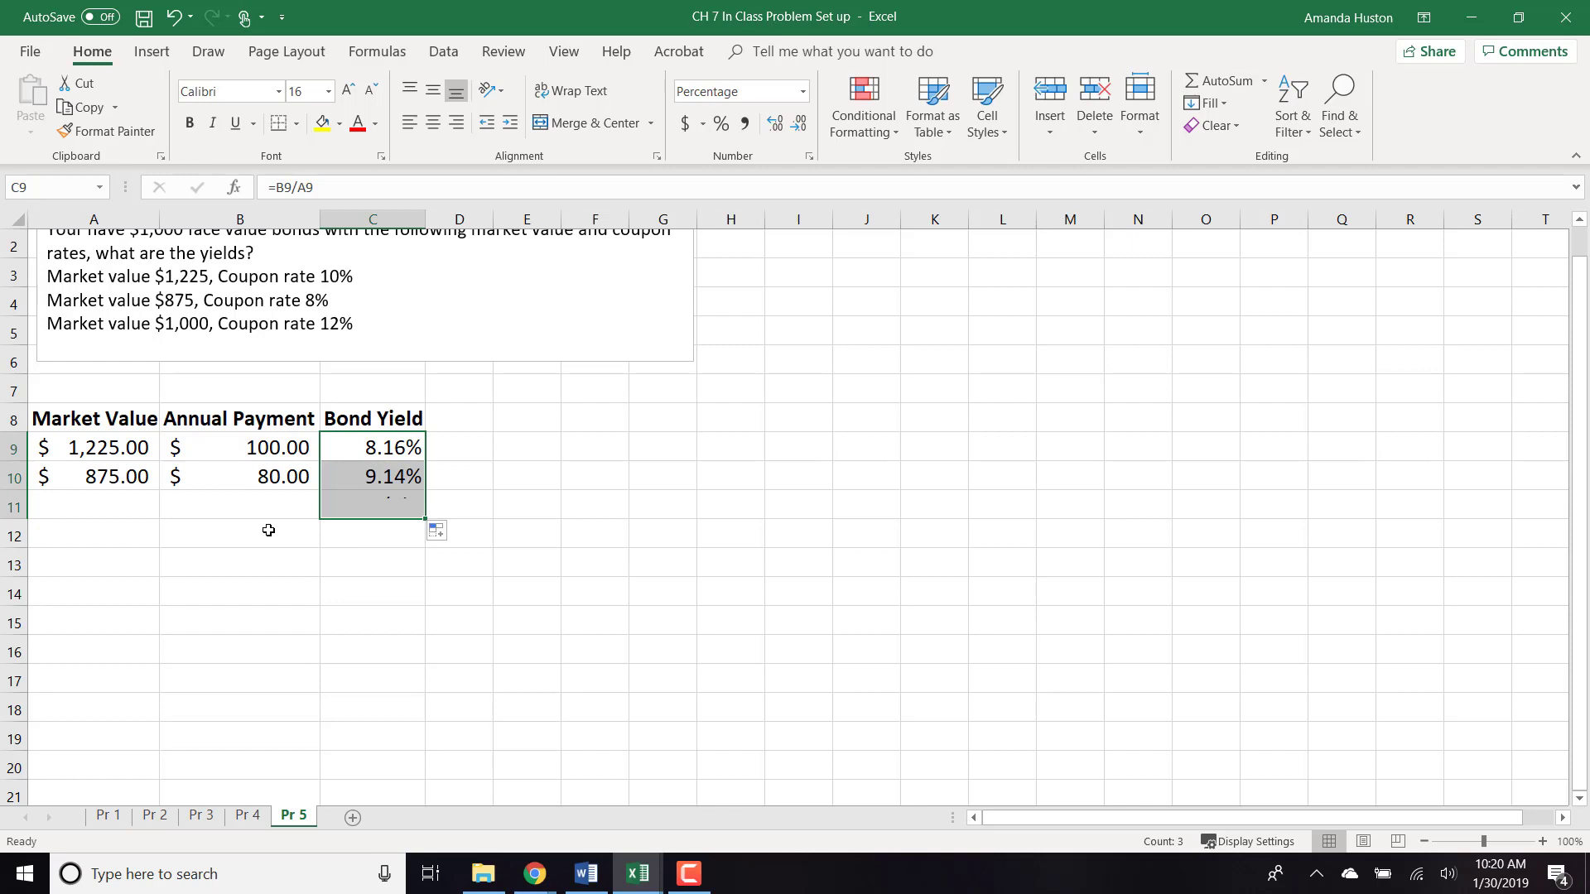
{"action": "left_click", "coordinate": [141, 525]}
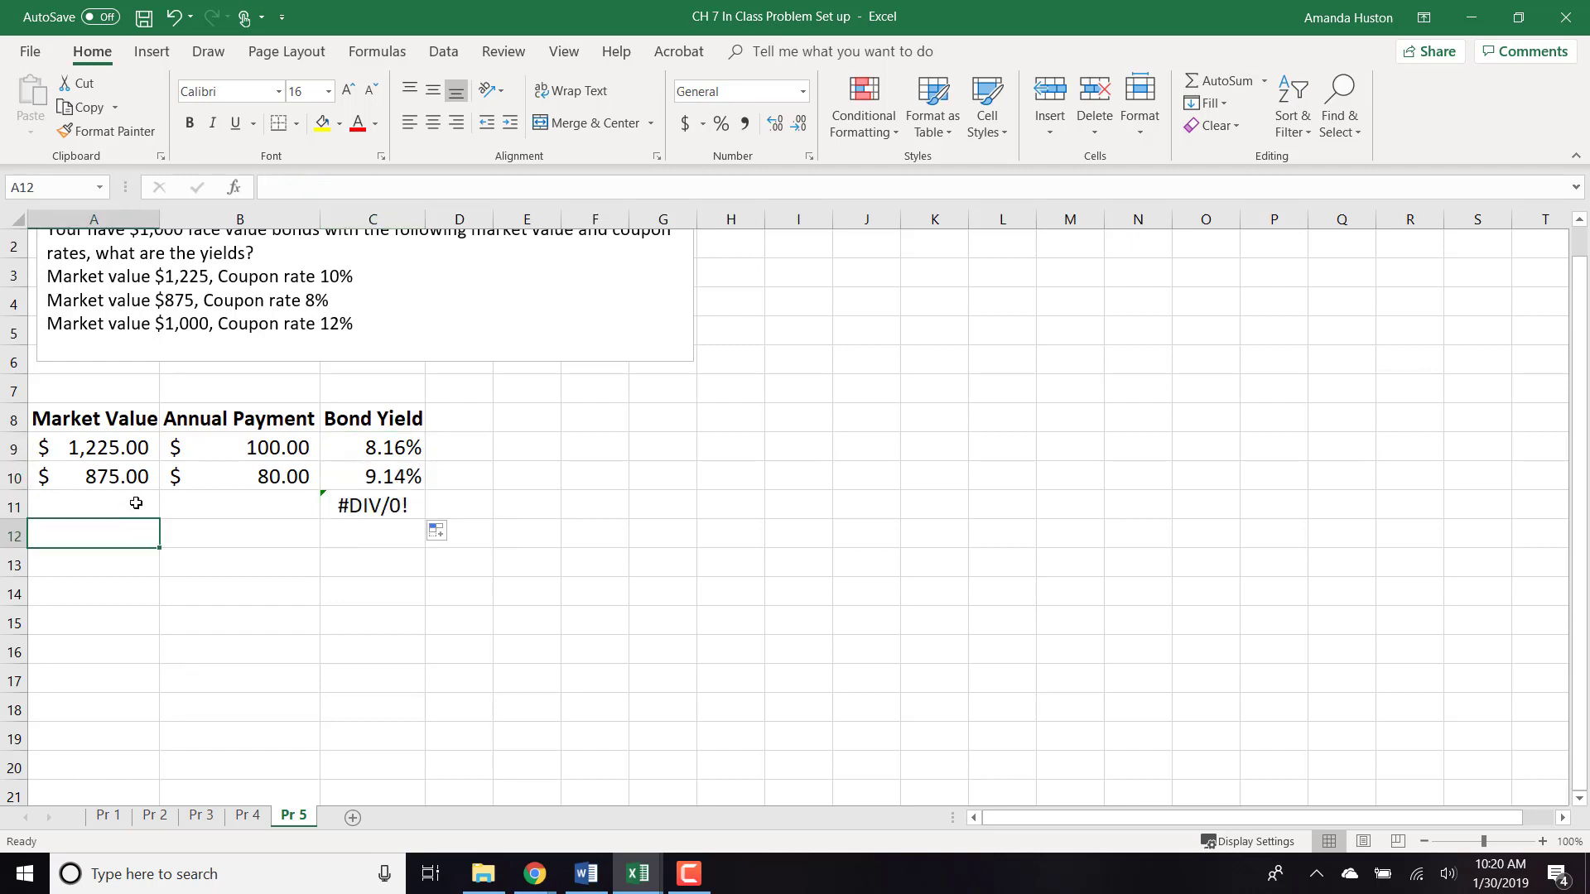
{"action": "left_click", "coordinate": [136, 503]}
{"action": "type", "text": "10,000"}
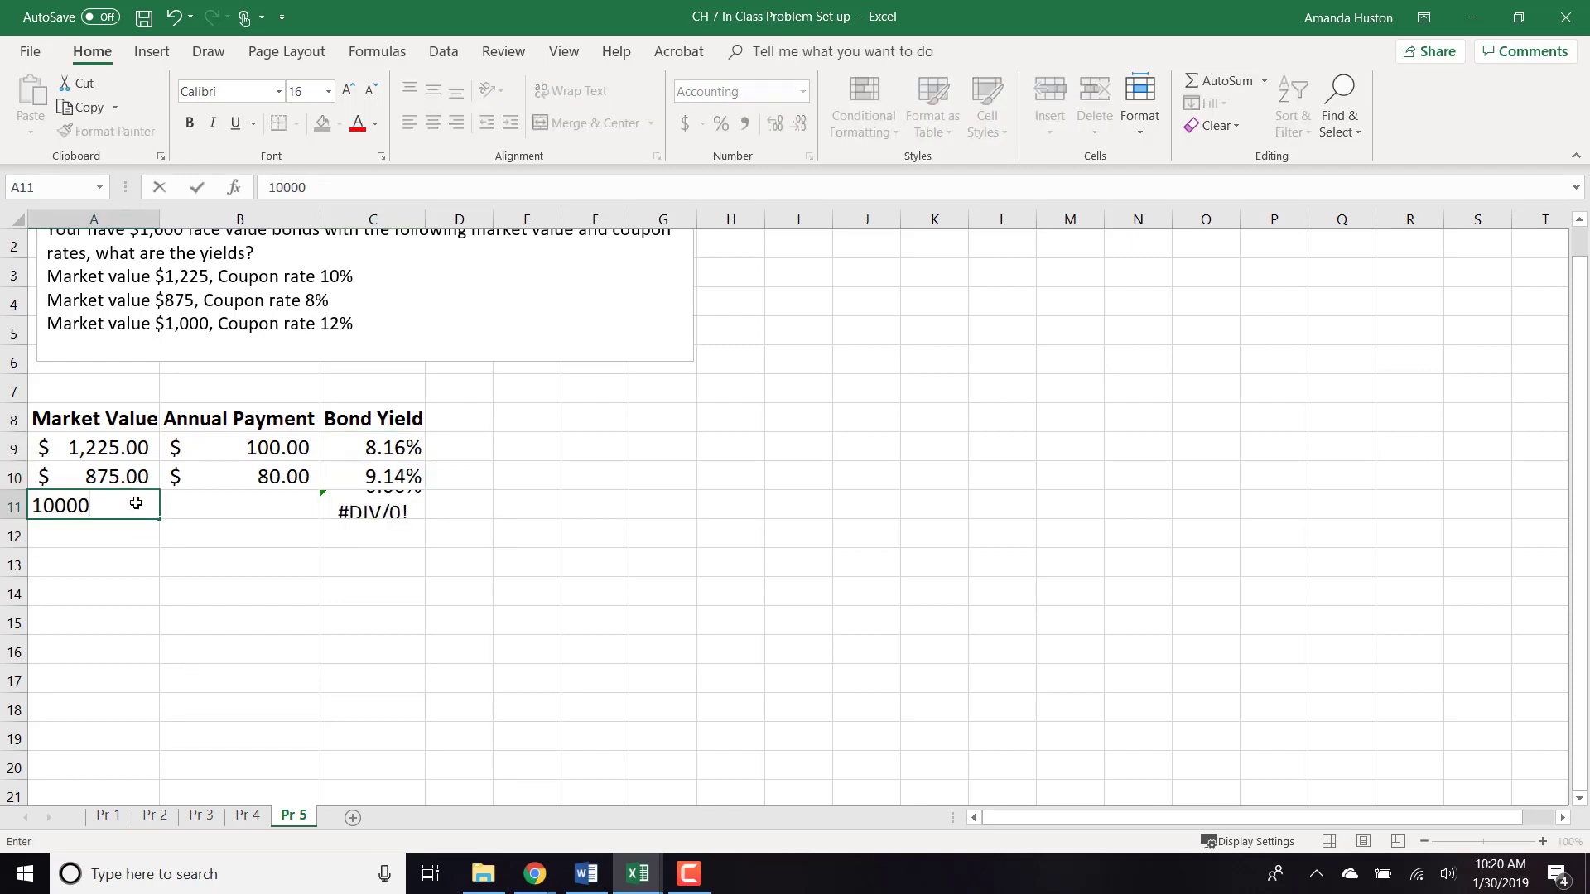
{"action": "key", "text": "Tab"}
- Enter the third bond's market value of 1000 in A11
{"action": "left_click", "coordinate": [136, 505]}
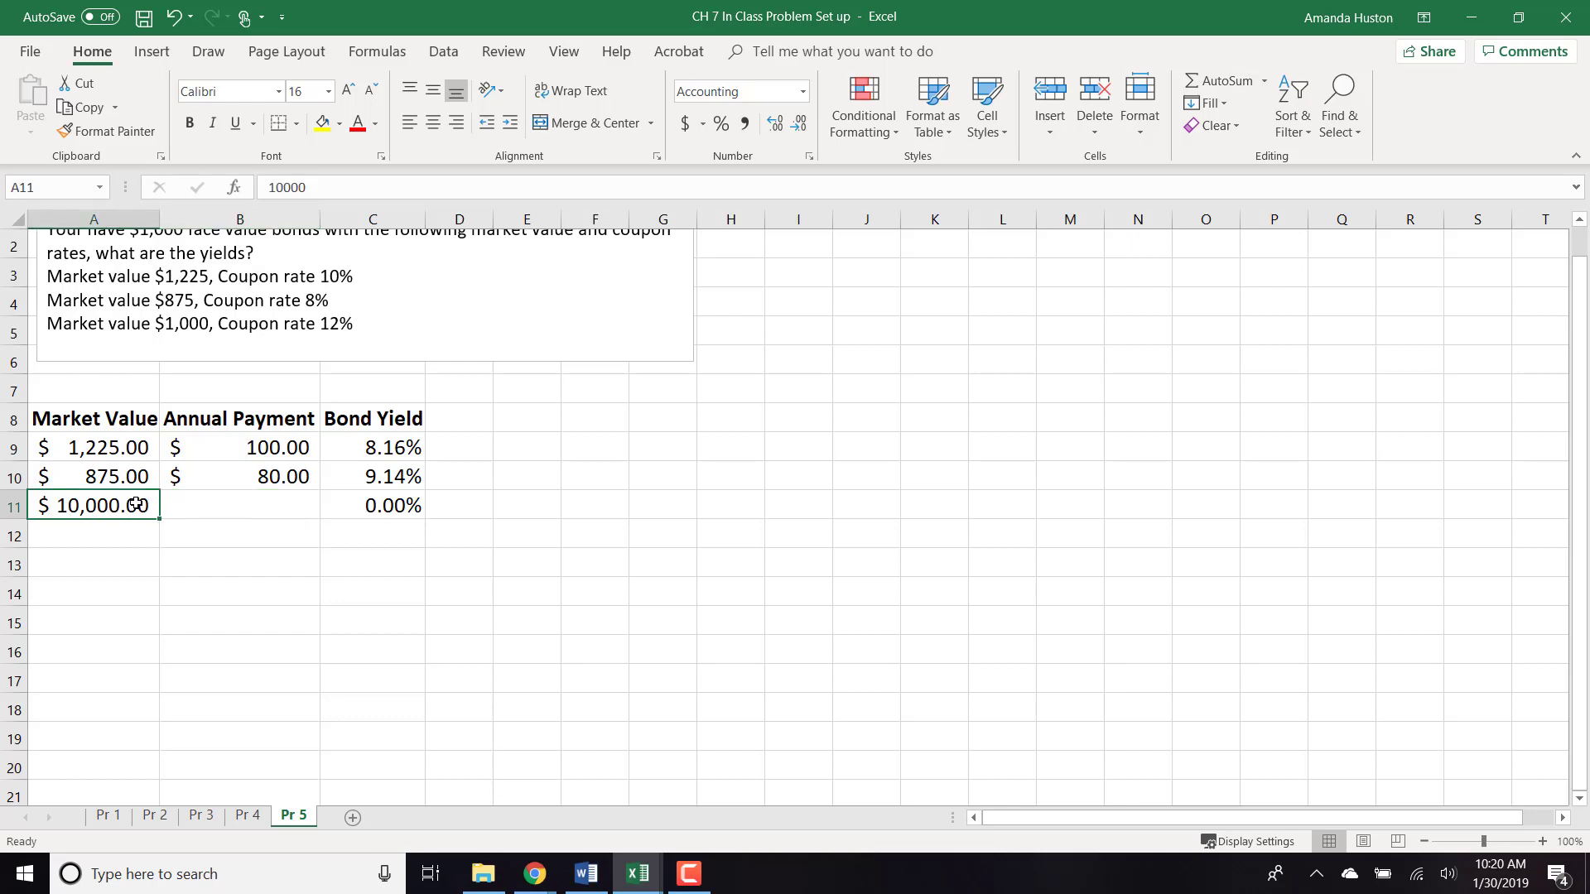
{"action": "type", "text": "1200"}
{"action": "key", "text": "BackSpace"}
{"action": "key", "text": "BackSpace"}
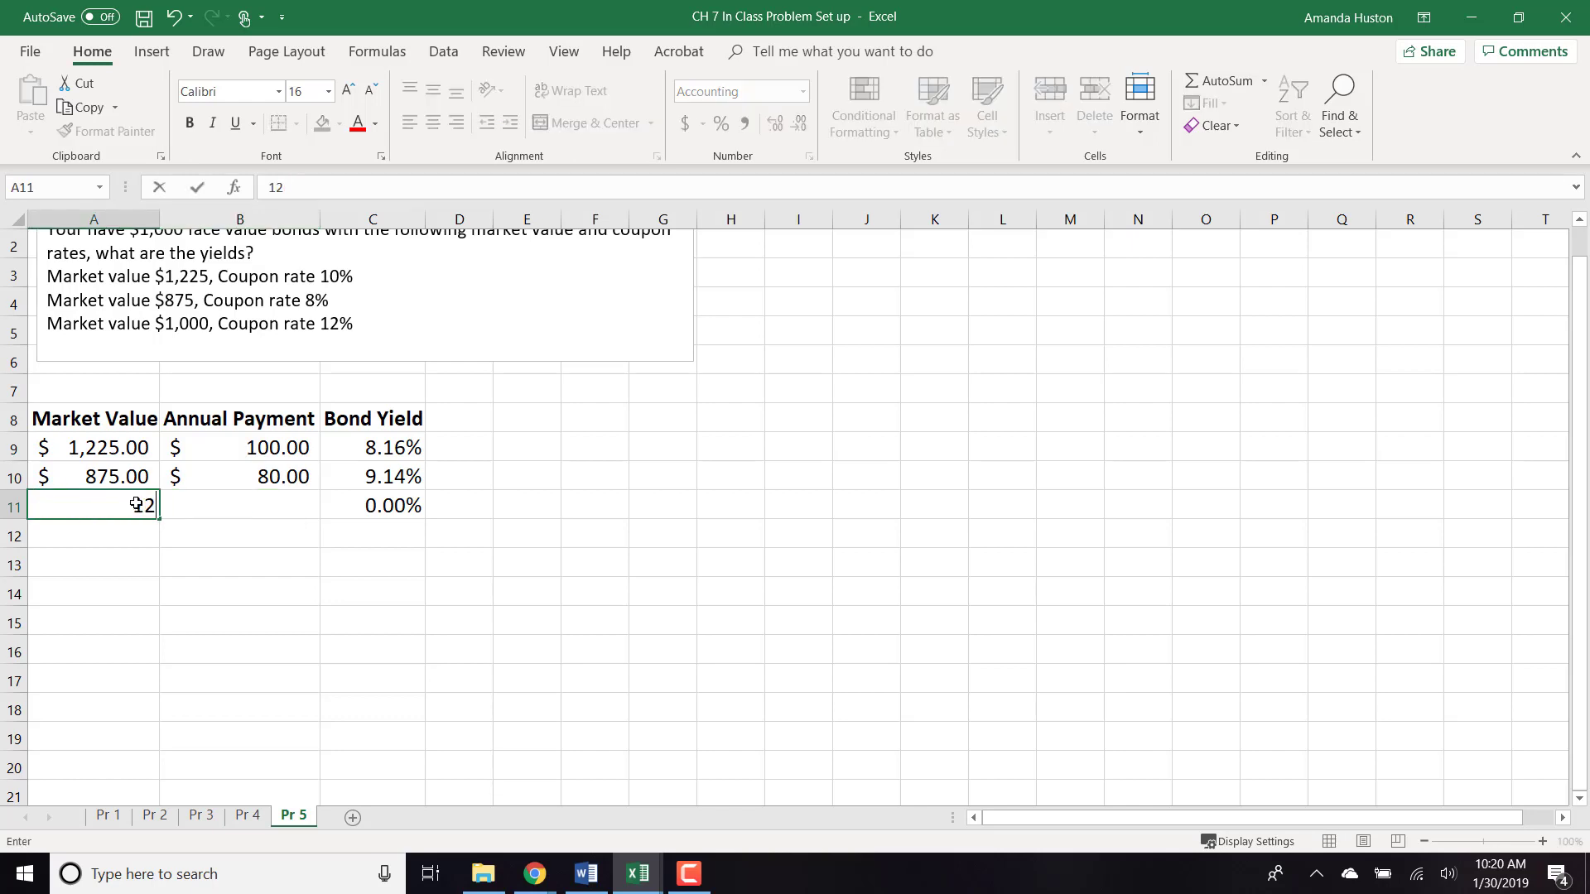
{"action": "type", "text": "000"}
{"action": "key", "text": "Tab"}
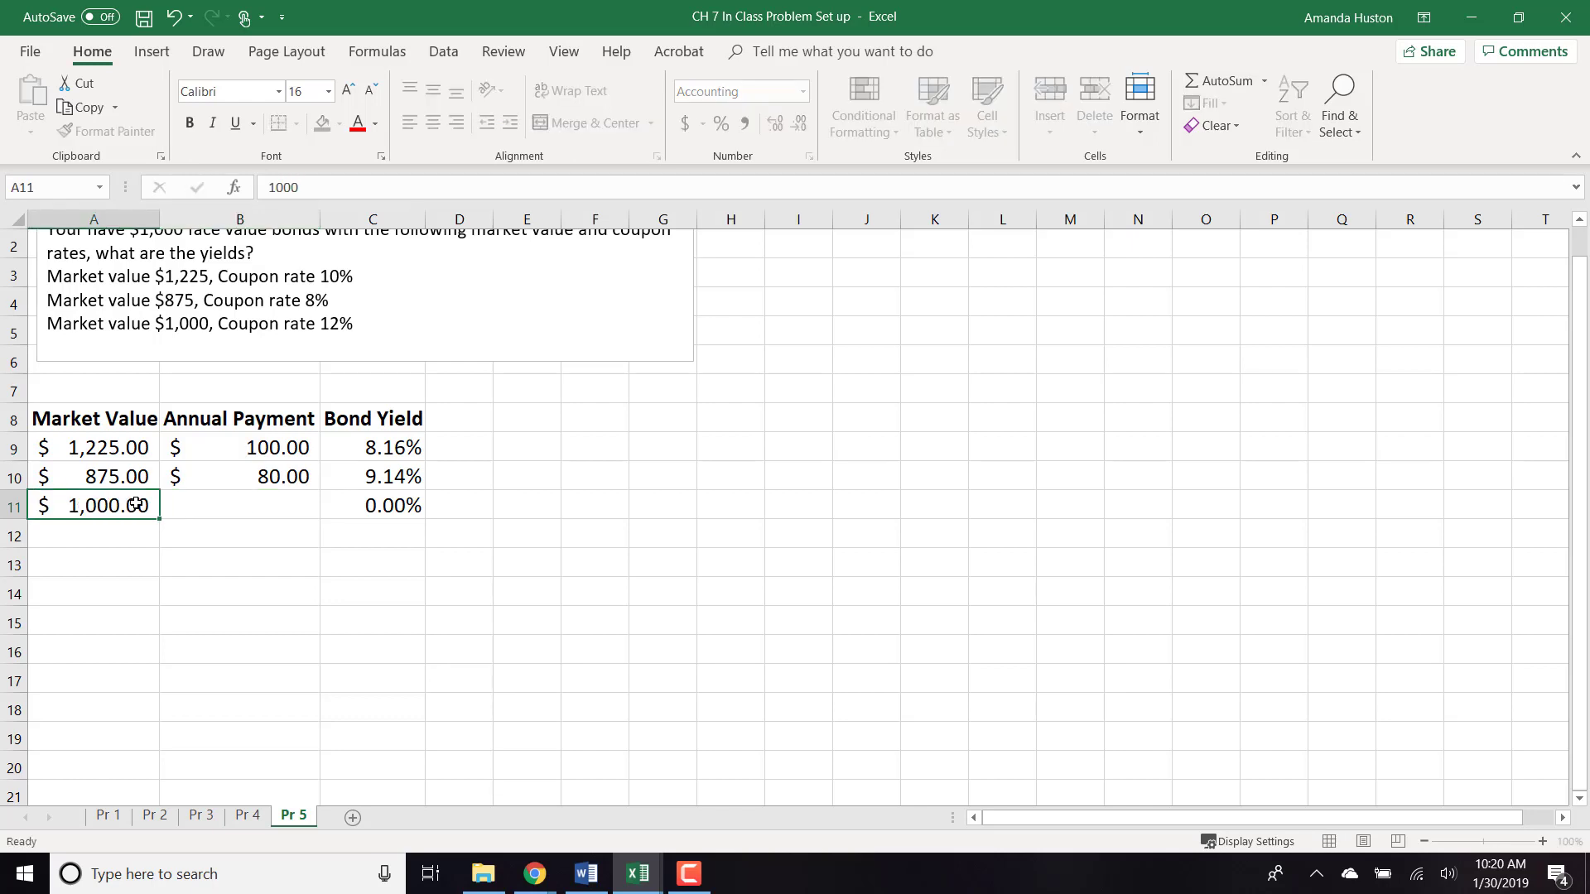
- Calculate the third bond's annual payment in B11 with =.12*1000
{"action": "type", "text": "="}
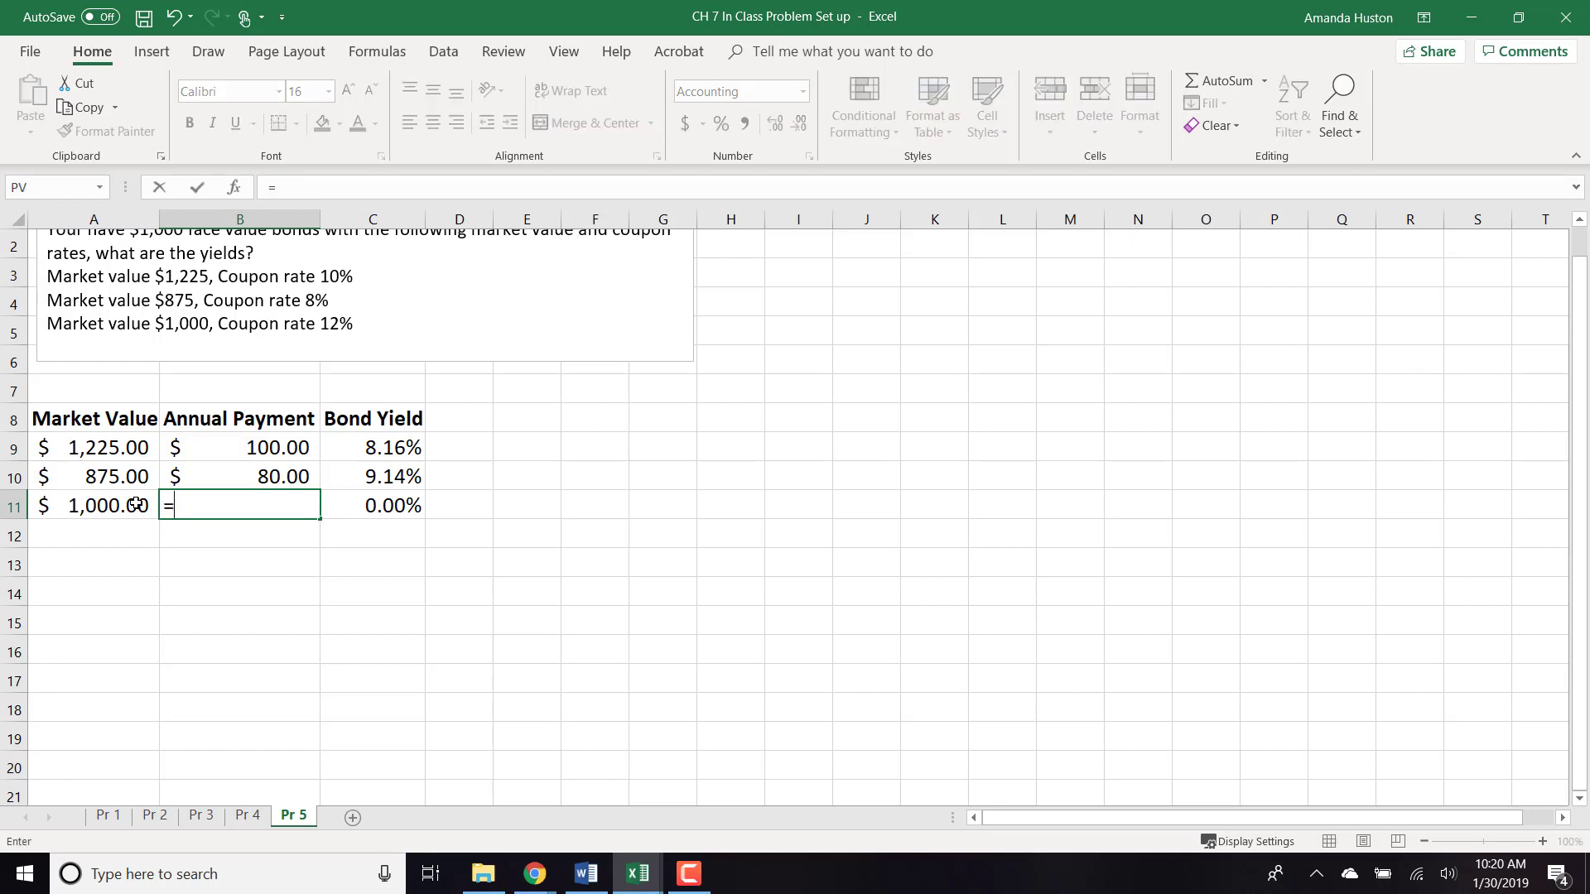
{"action": "type", "text": ".12*1000"}
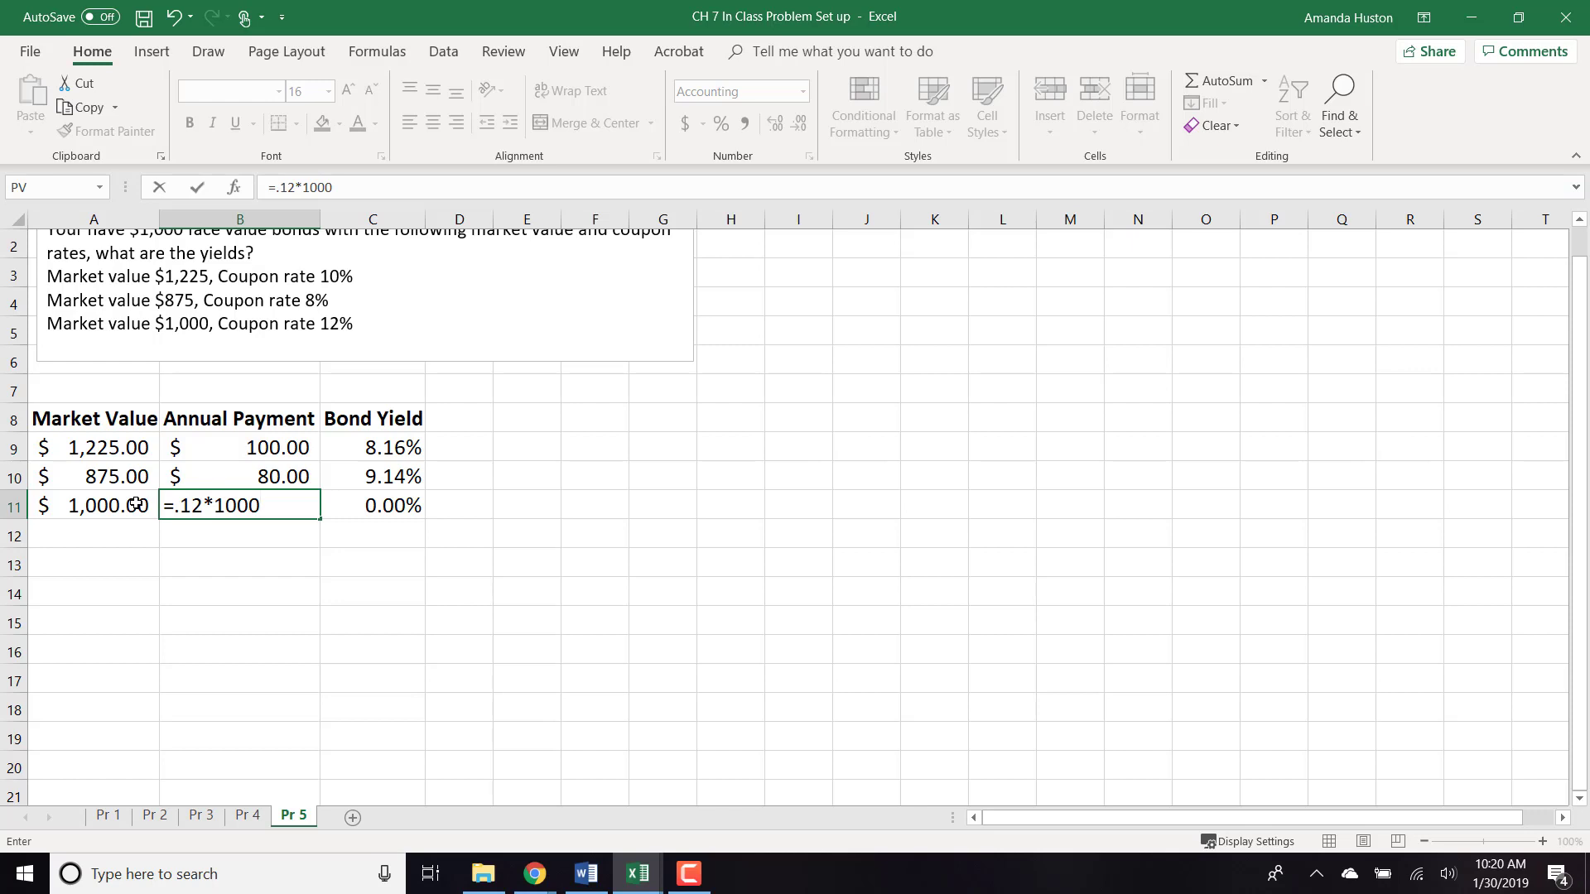
{"action": "key", "text": "Return"}
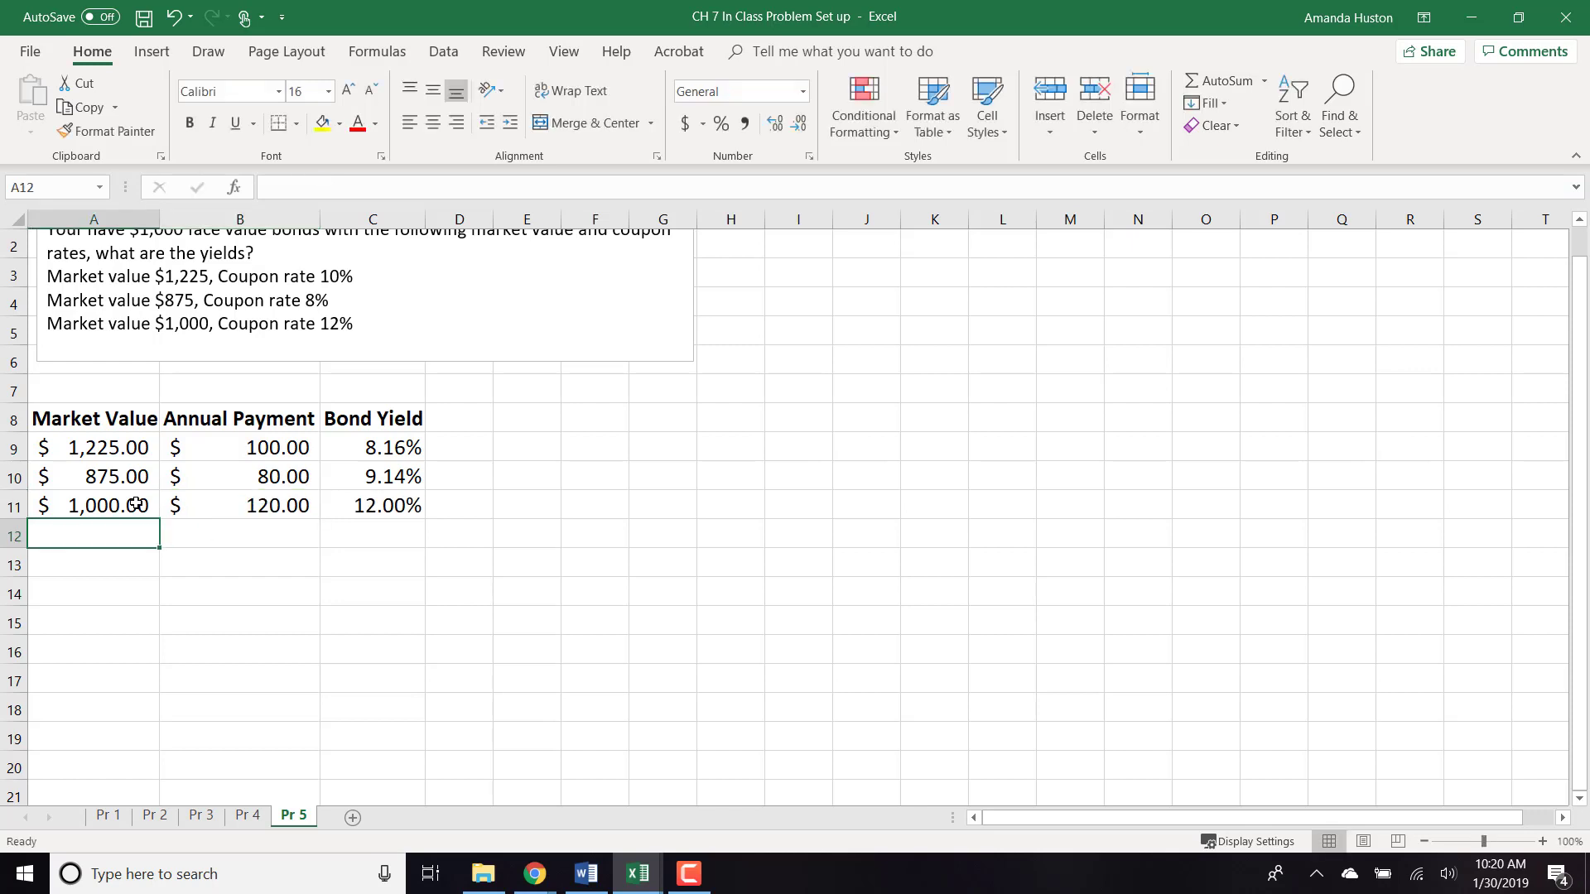
- Review the third bond's market value, annual payment and yield formula in row 11, and return to the Pr 1 sheet
{"action": "left_click", "coordinate": [222, 514]}
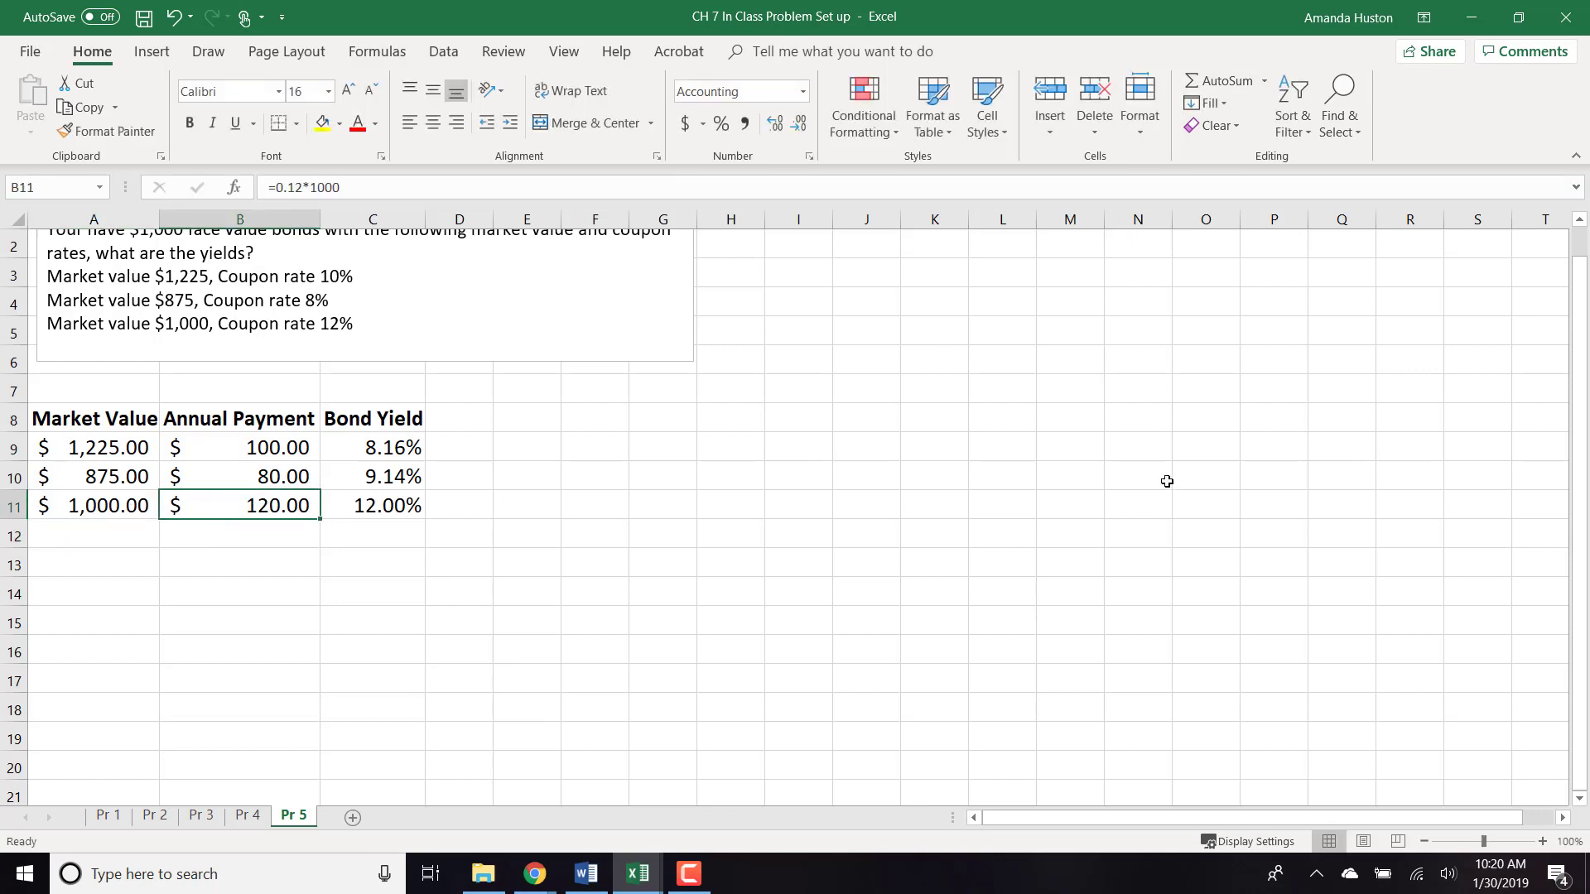
{"action": "left_click", "coordinate": [93, 506]}
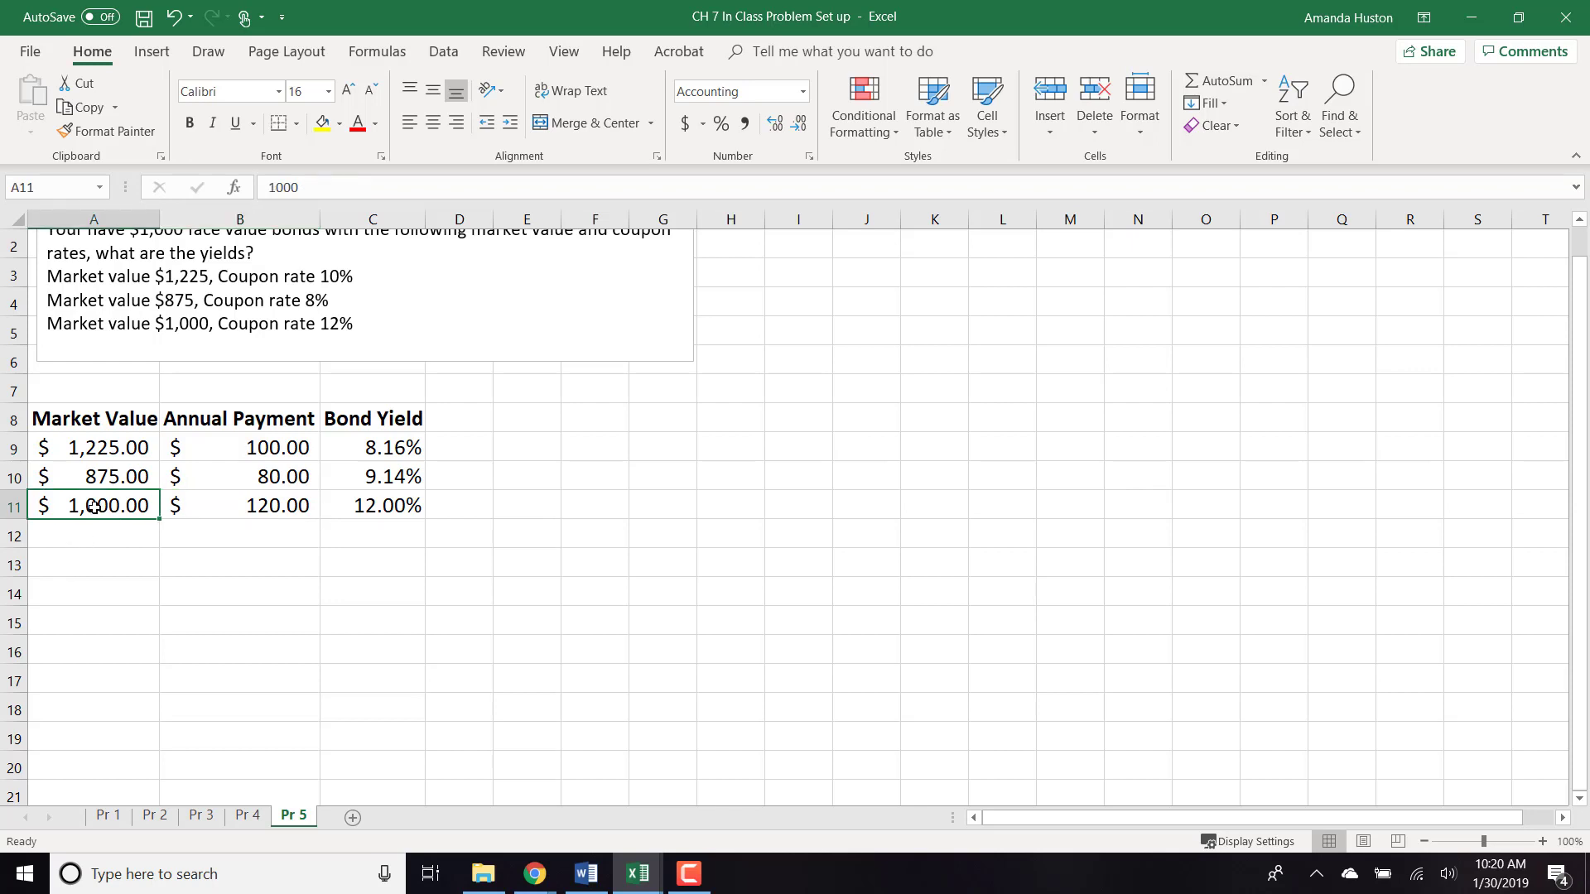
{"action": "left_click", "coordinate": [207, 522]}
{"action": "left_click", "coordinate": [366, 507]}
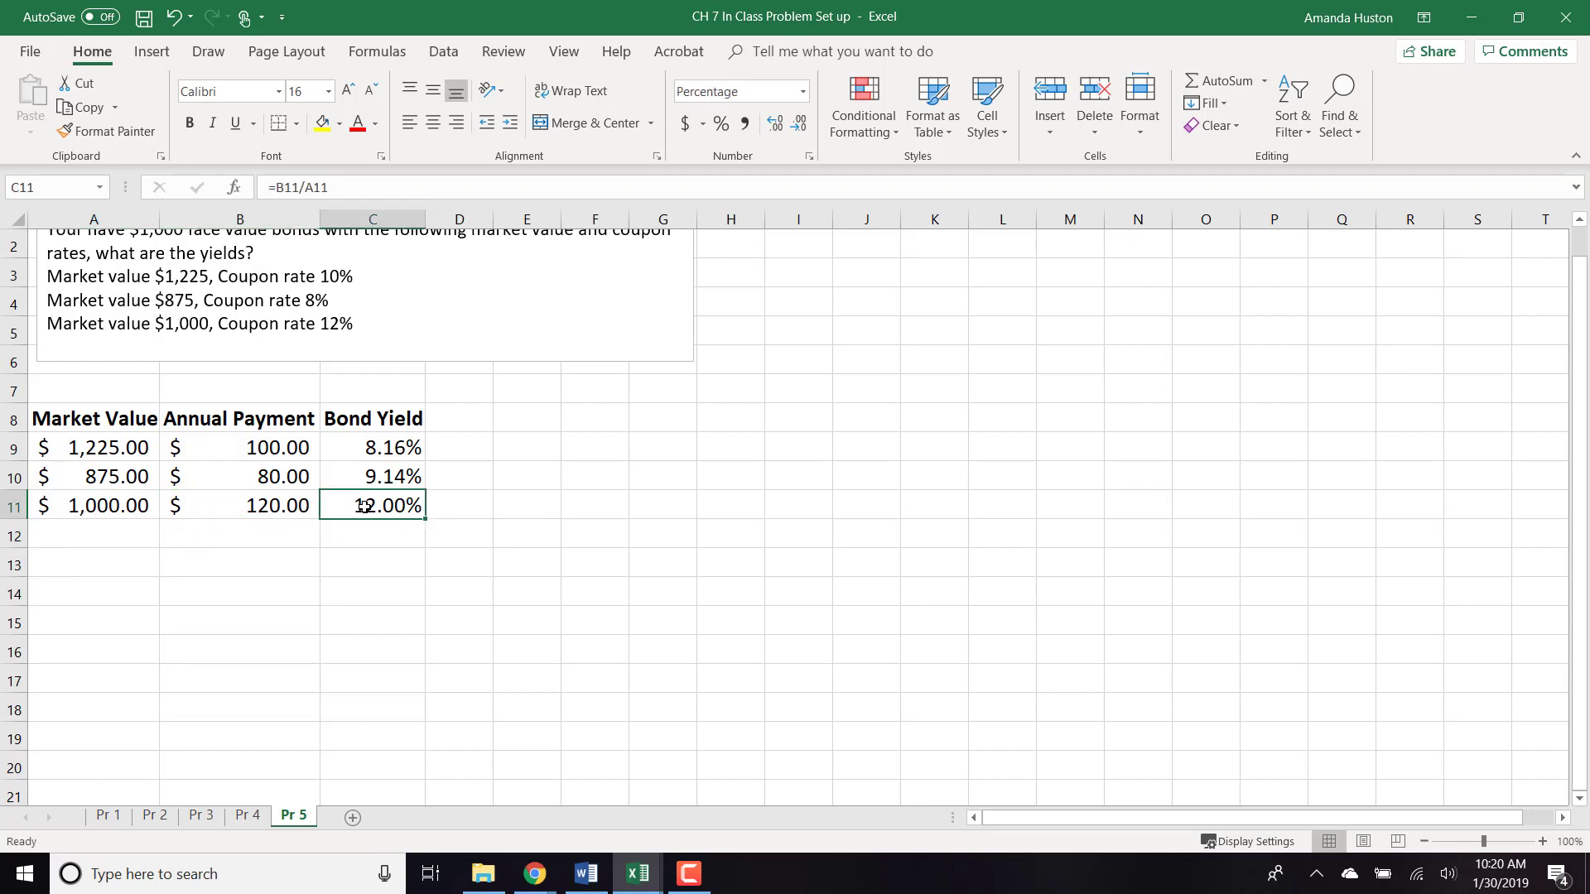
{"action": "left_click", "coordinate": [288, 500]}
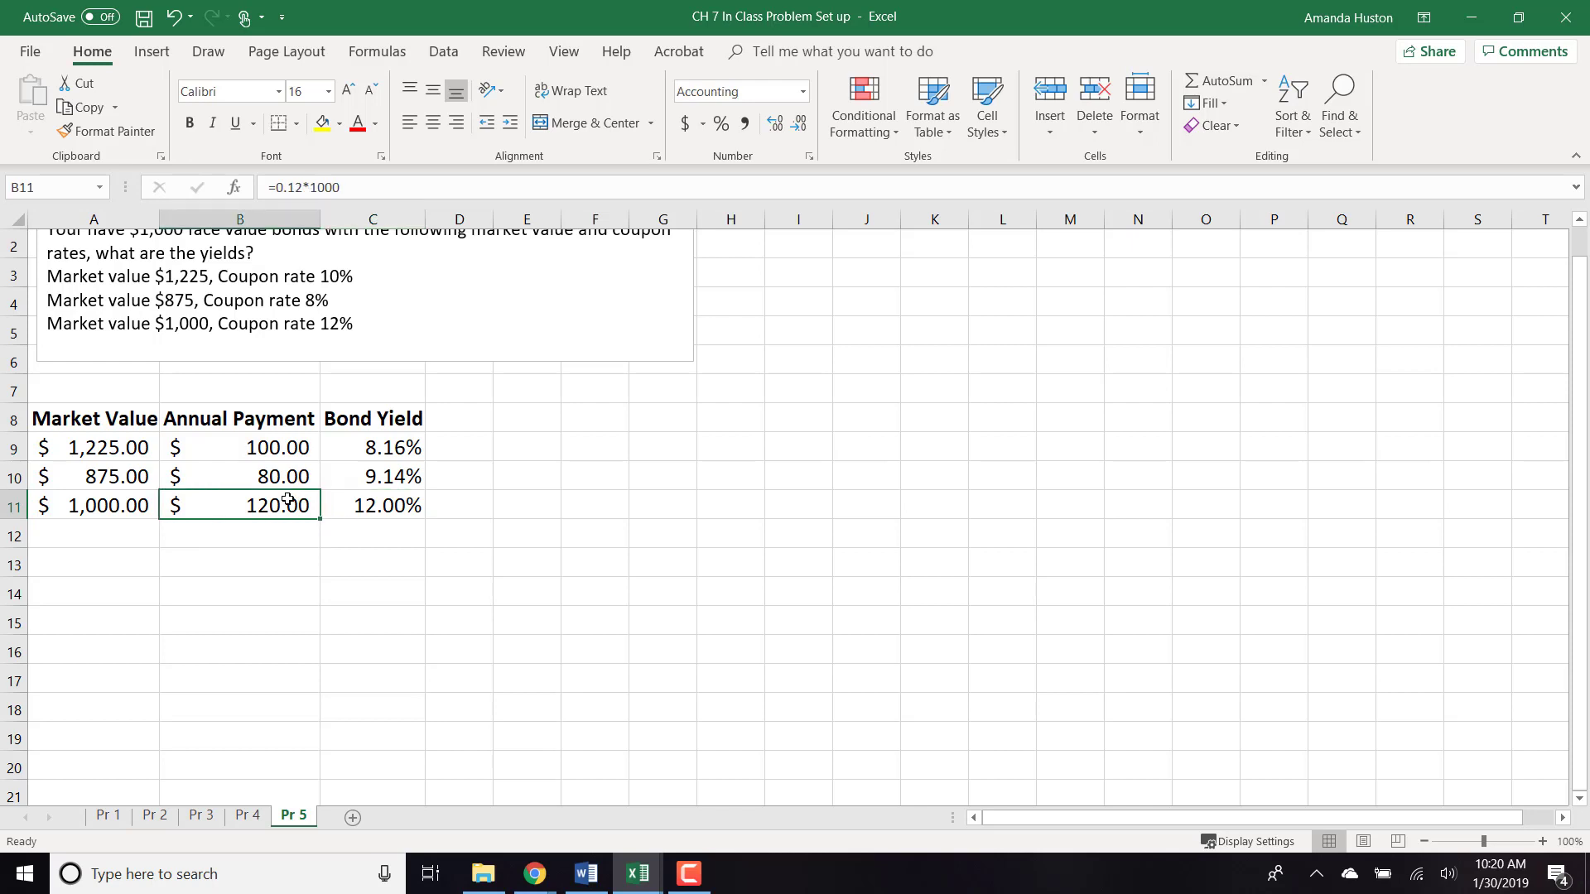
{"action": "left_click", "coordinate": [132, 500]}
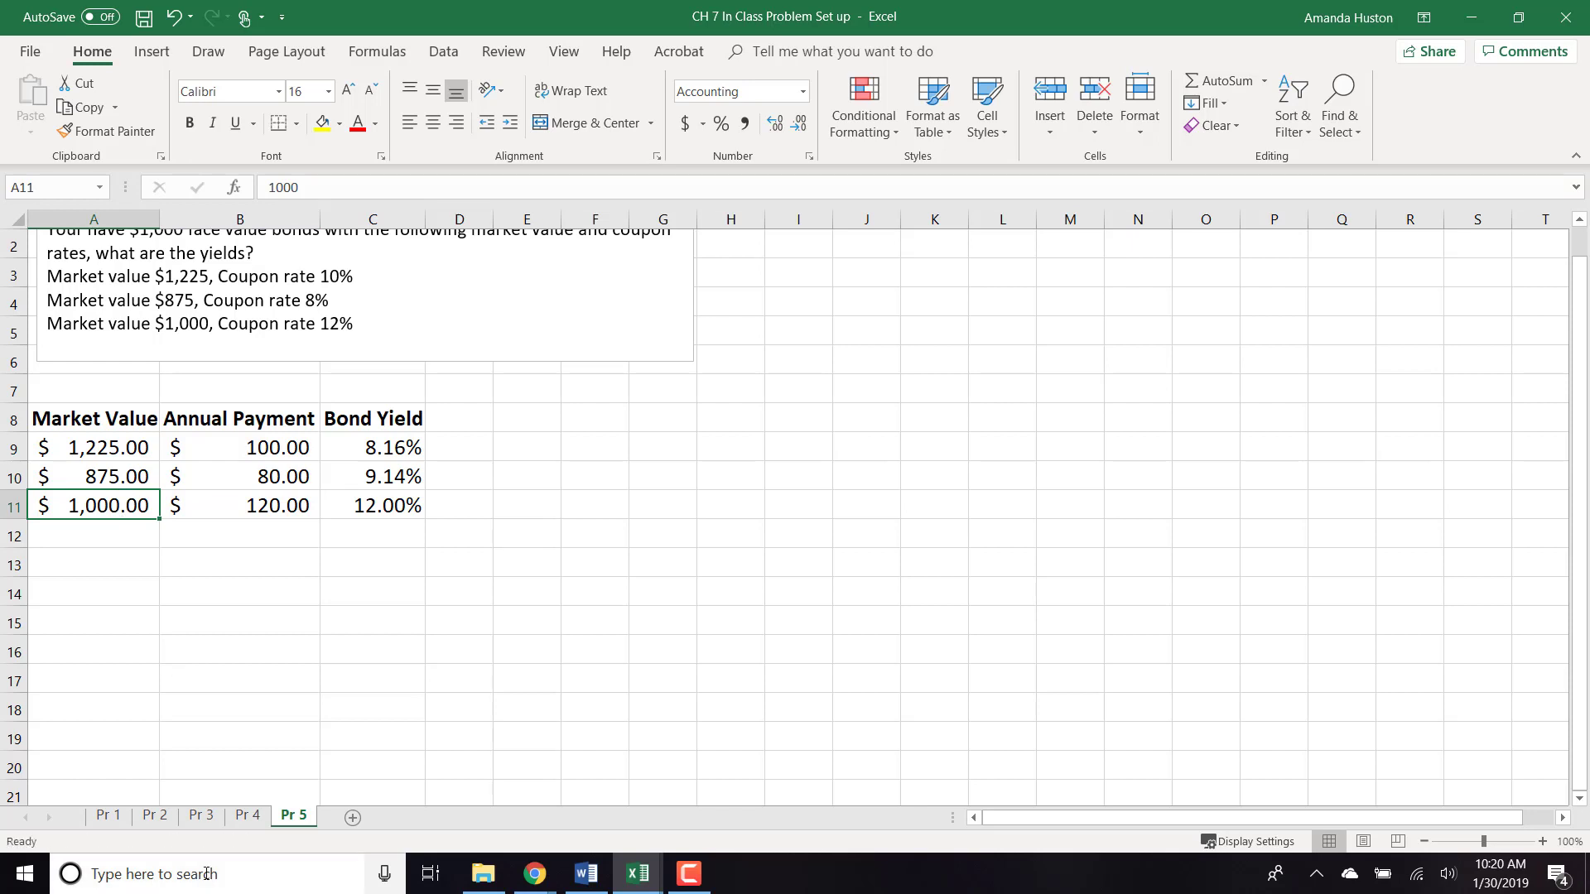
{"action": "left_click", "coordinate": [107, 816]}
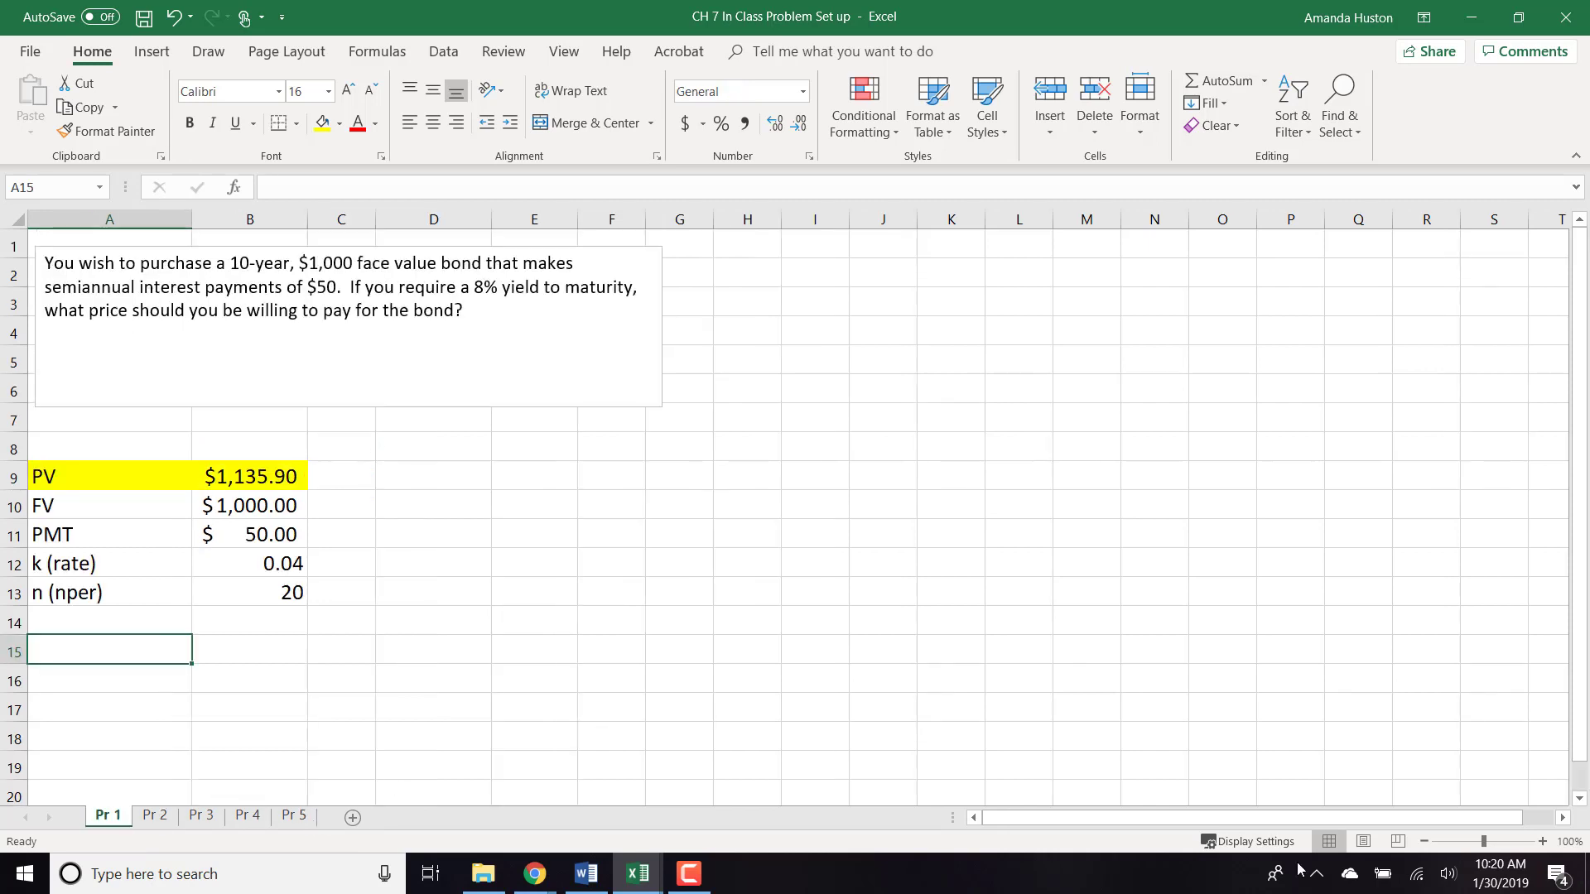